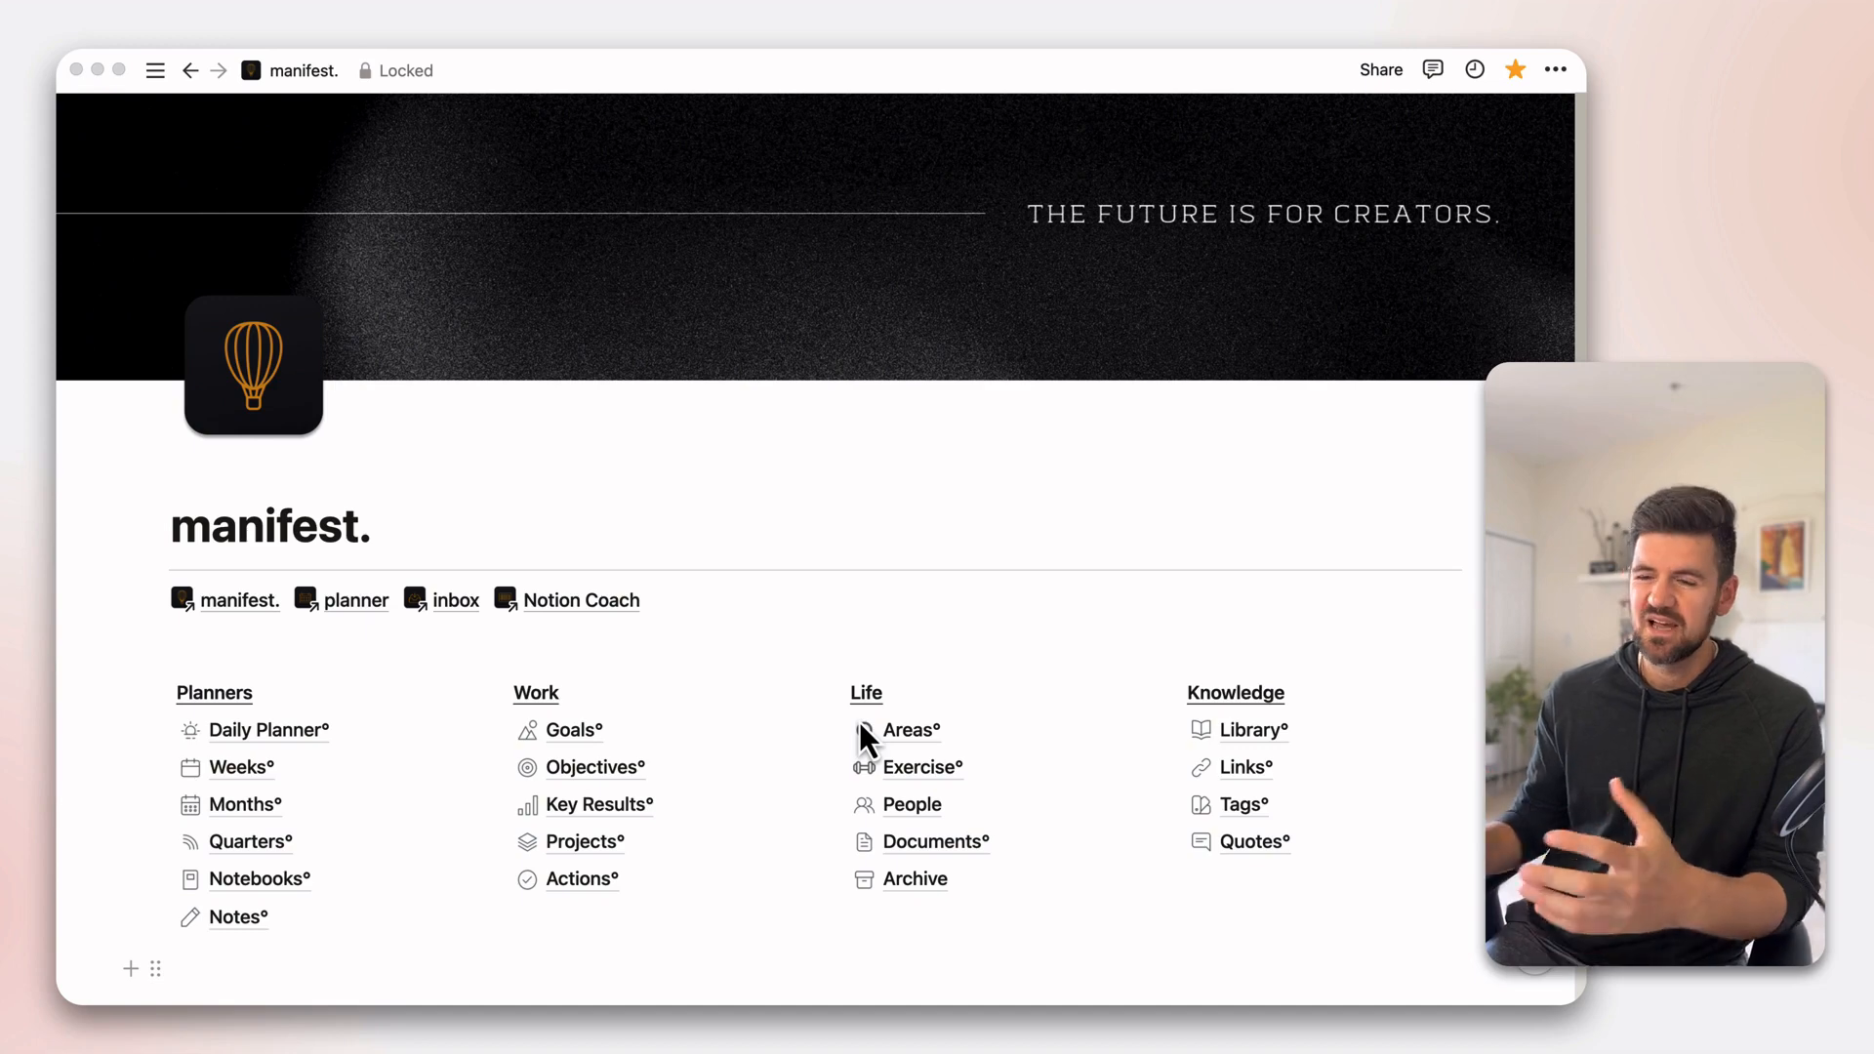
- Open the "Daily Log View" note from the Notes° database and set its Type to Notes
left_click(233, 920)
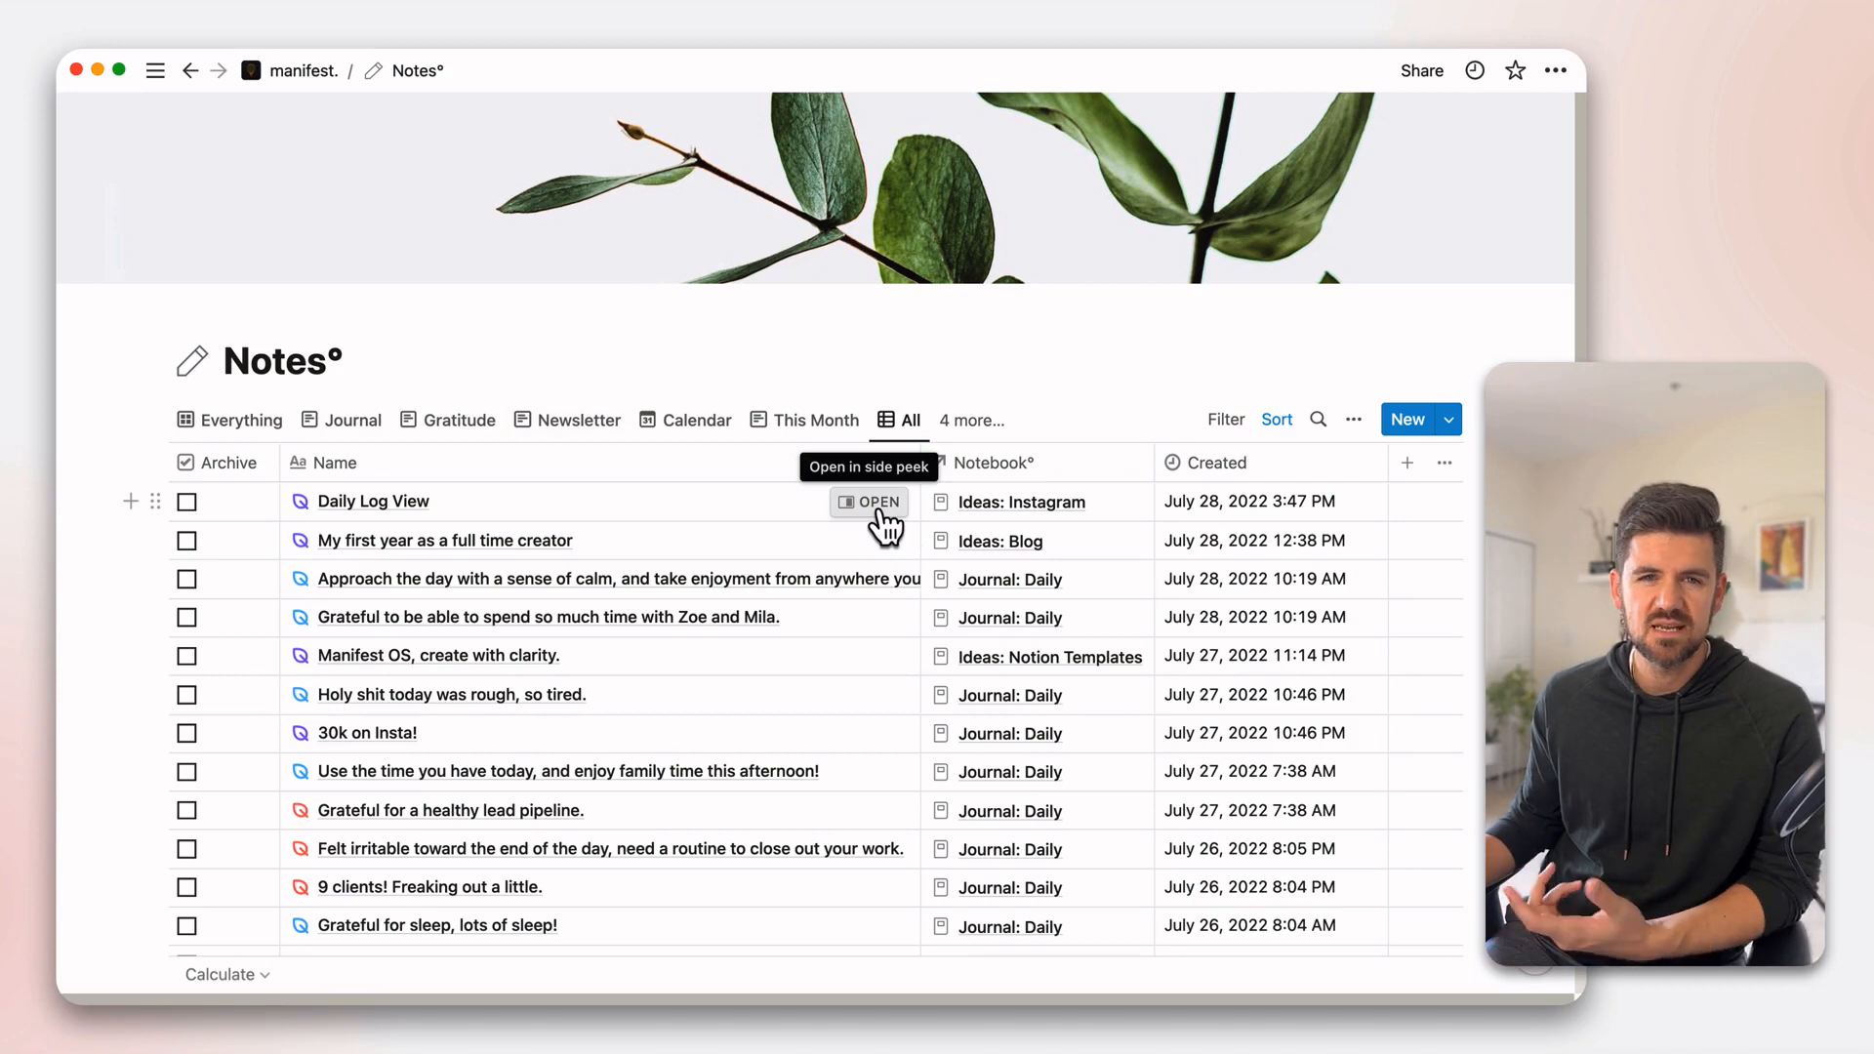
left_click(875, 502)
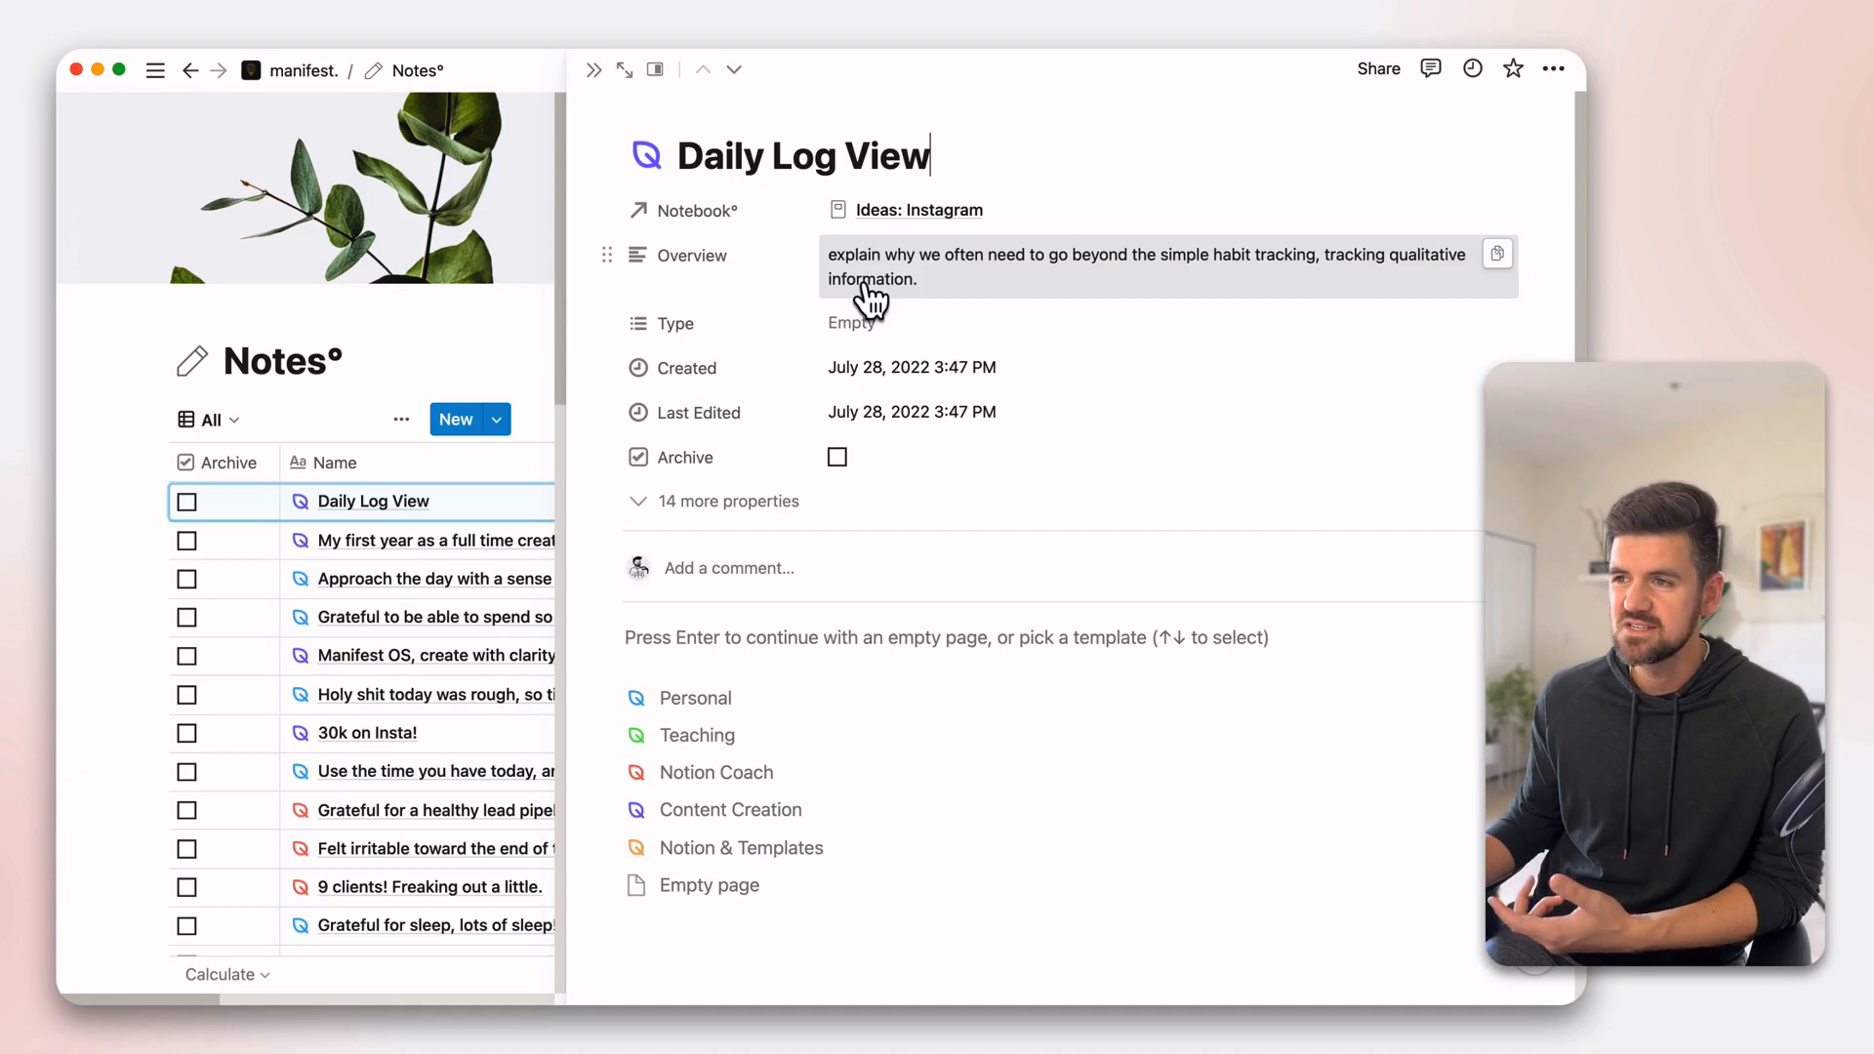
left_click(855, 330)
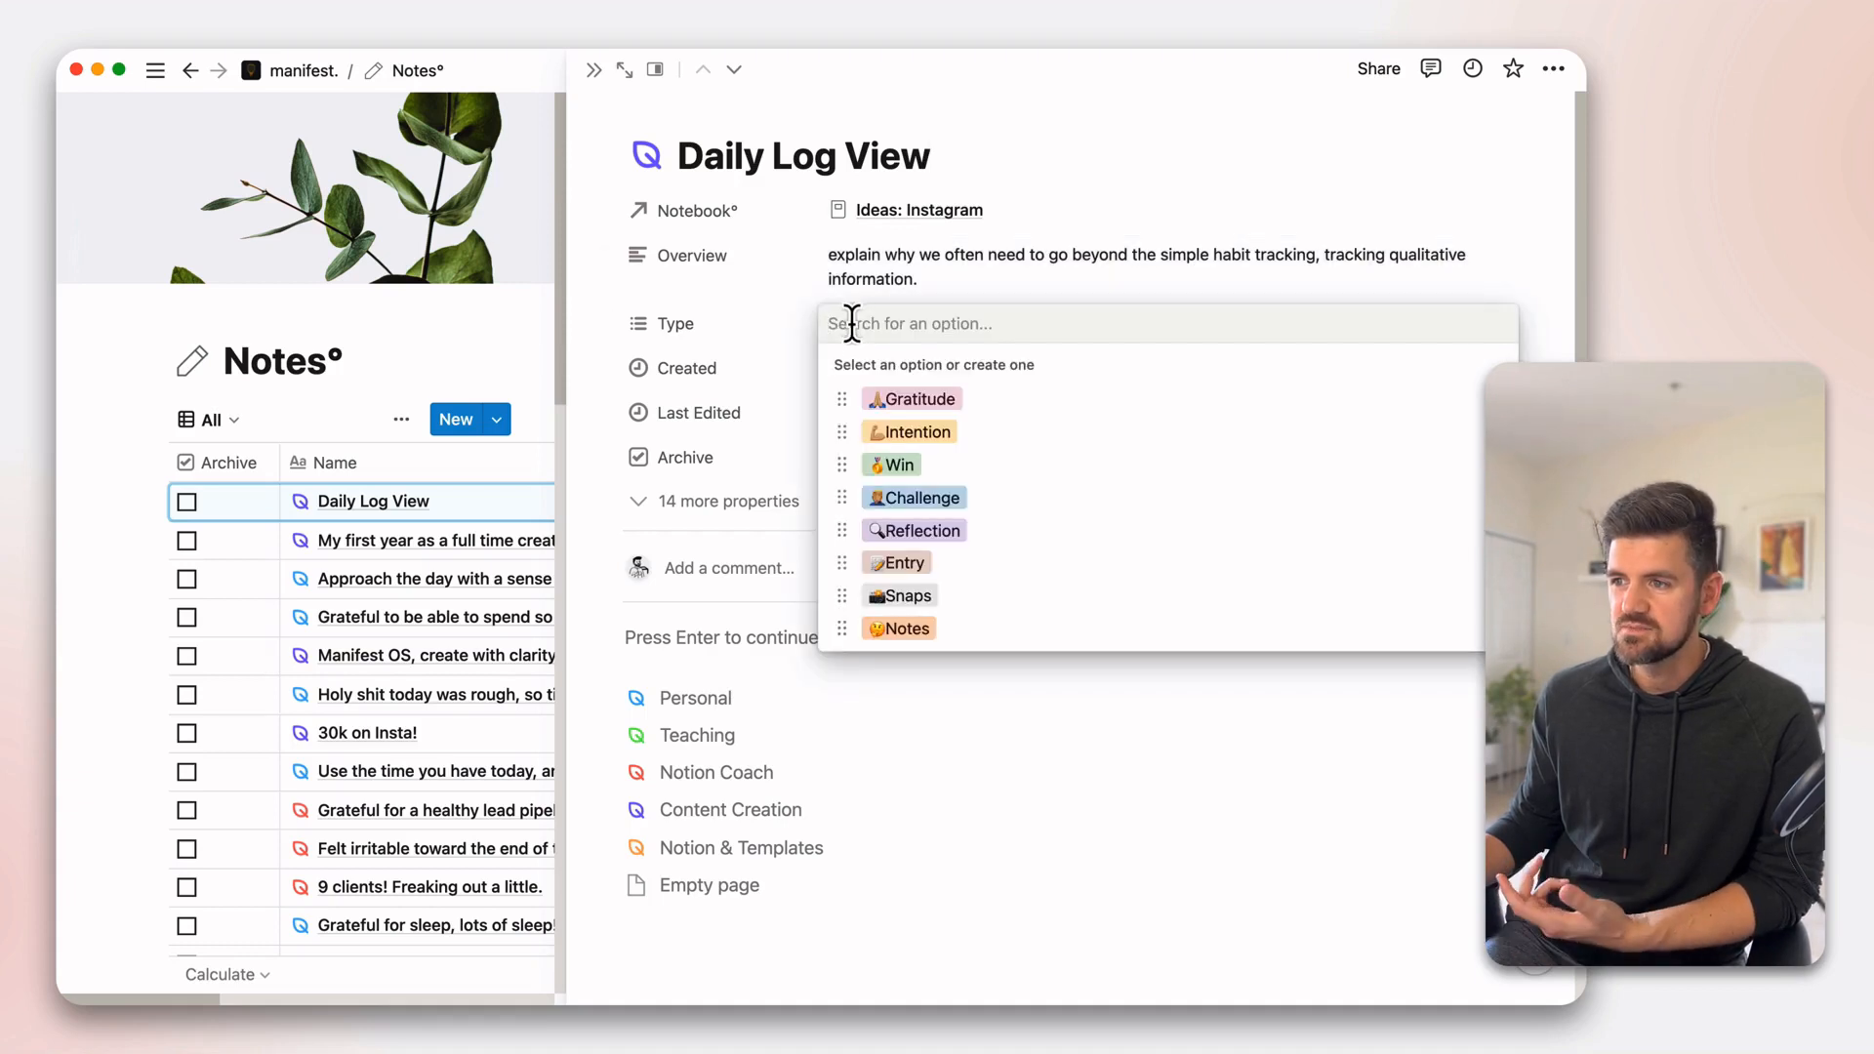
left_click(903, 629)
left_click(795, 335)
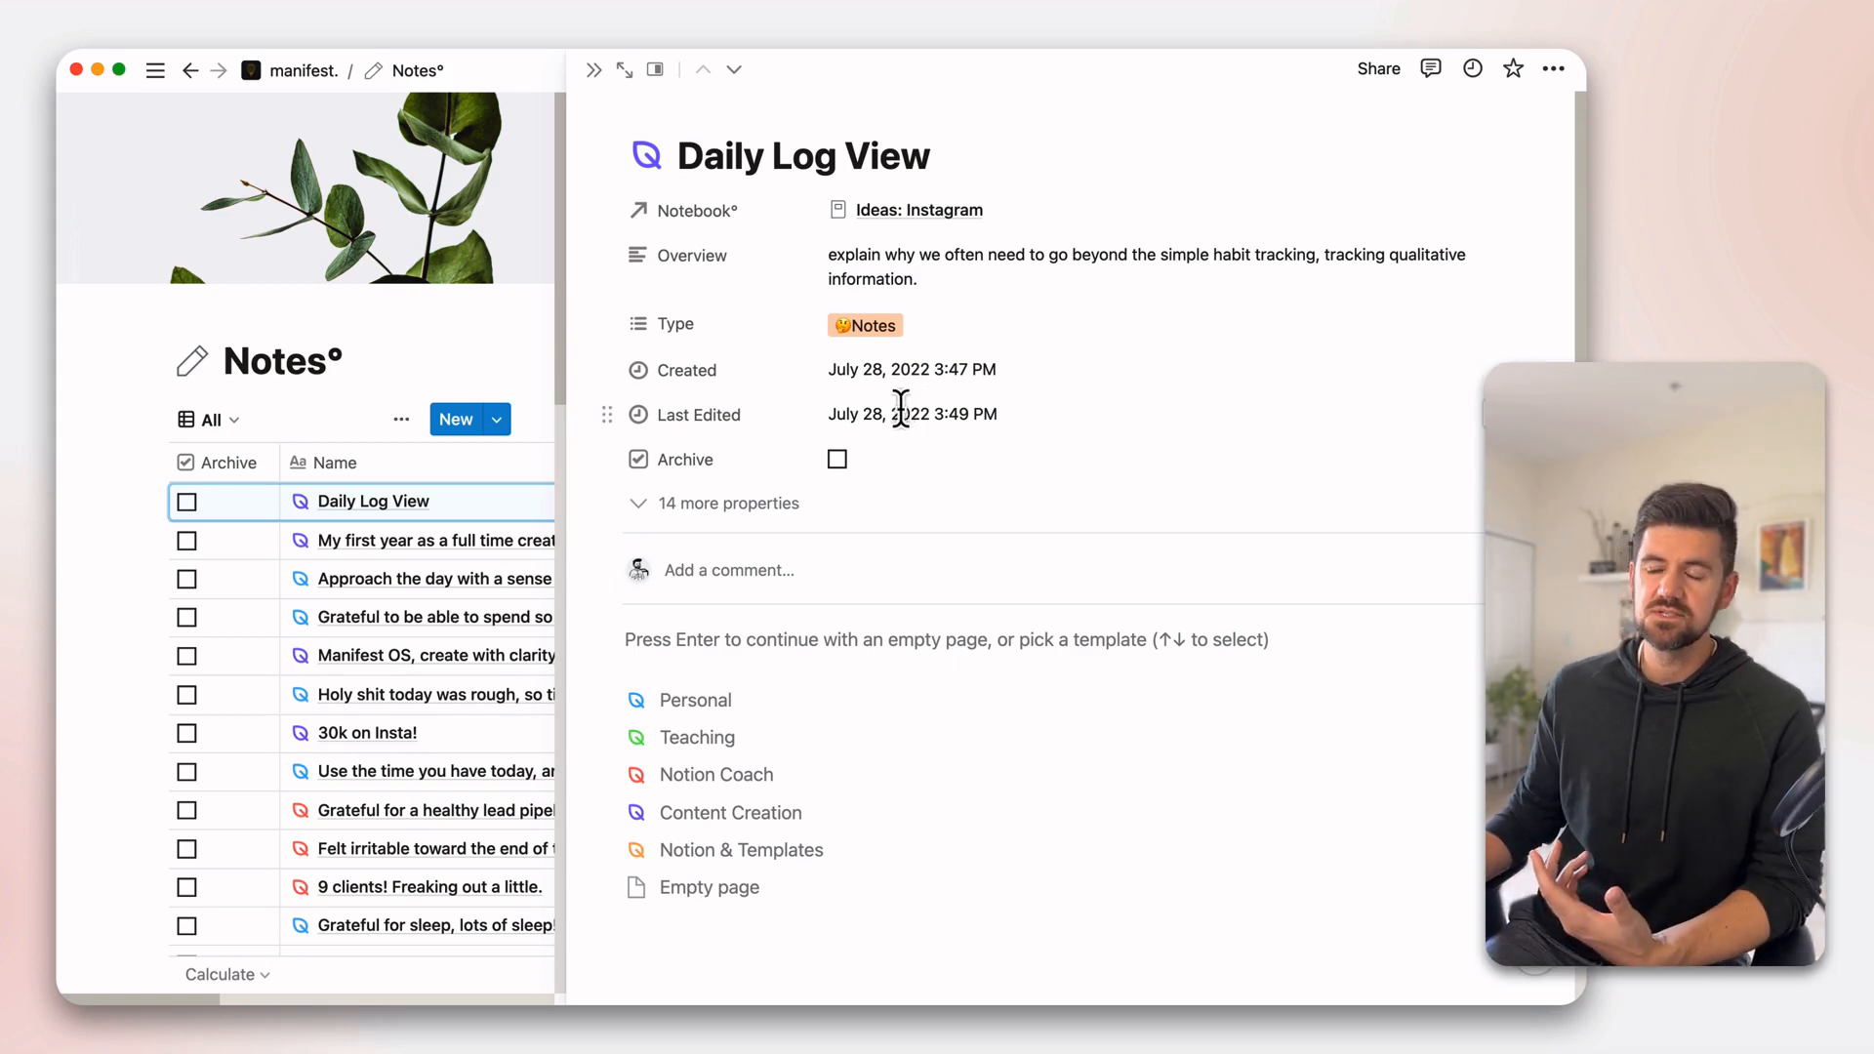
- Expand the hidden properties of the "Daily Log View" note, review the full property list, and close the note
left_click(771, 503)
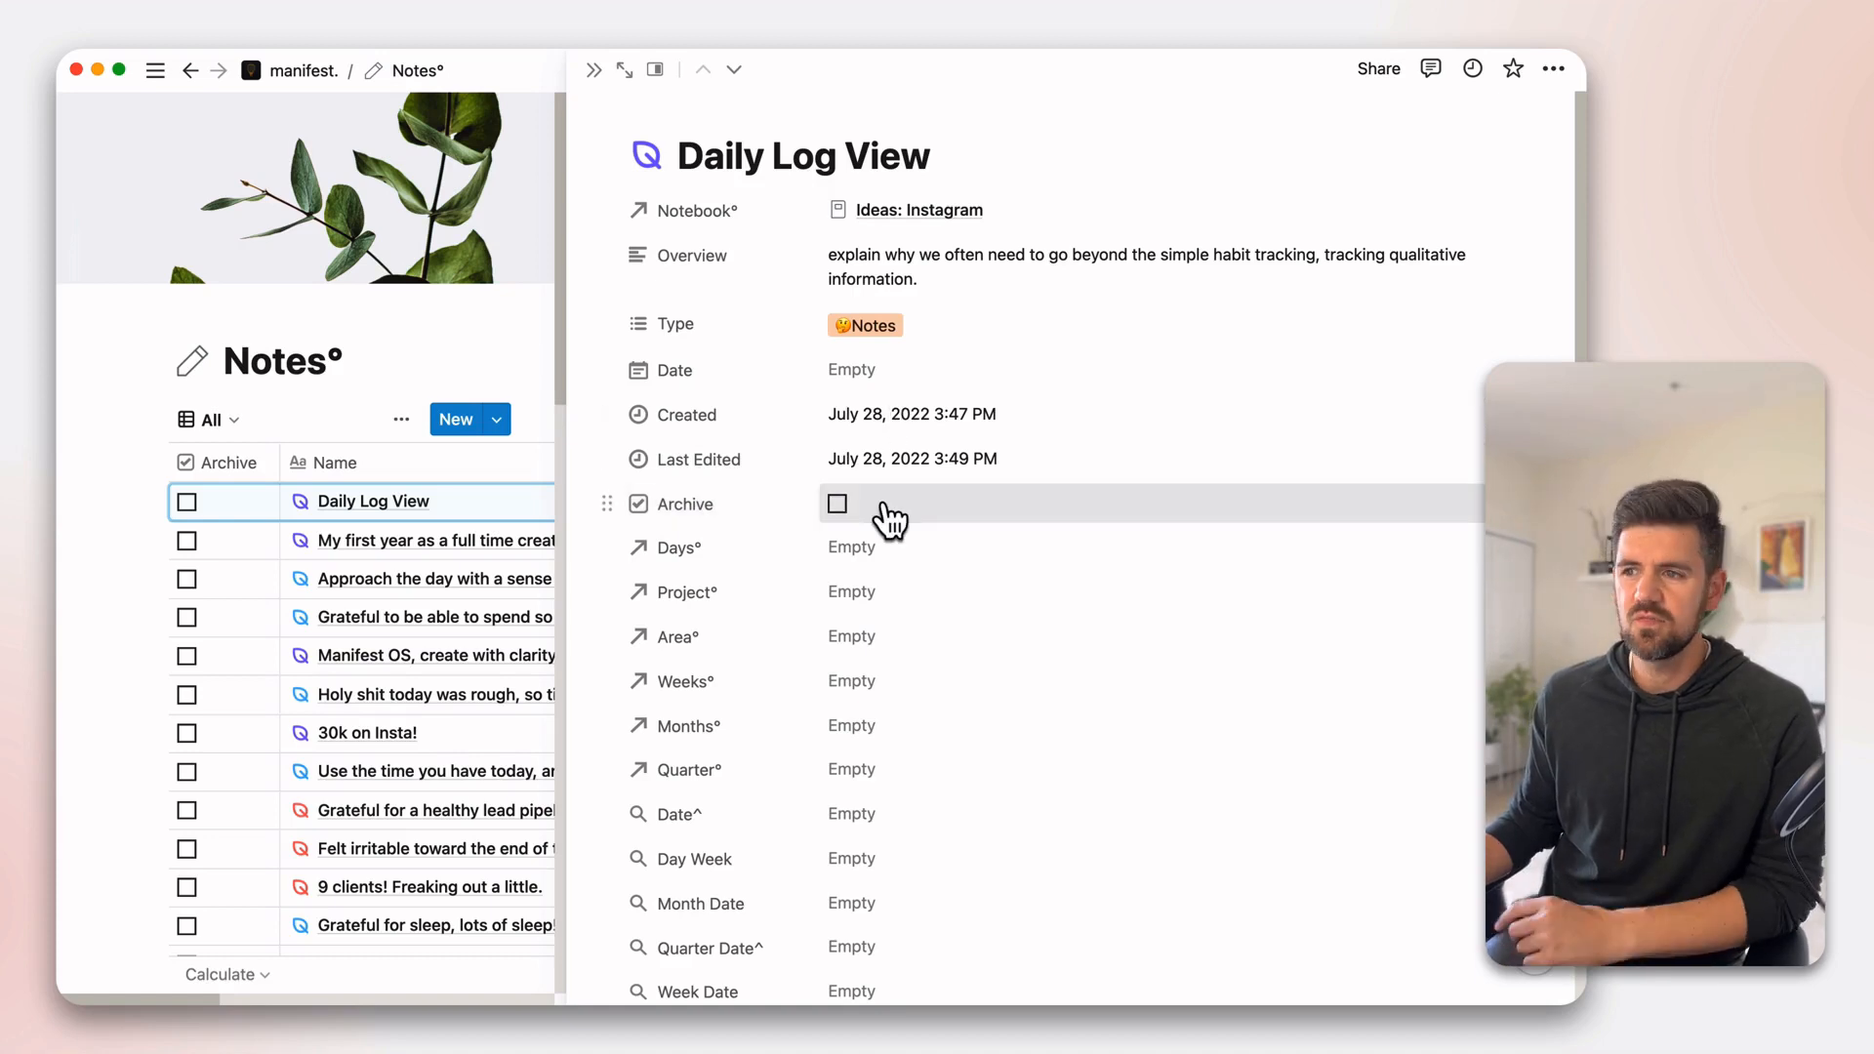
scroll(934, 515, "down", 1)
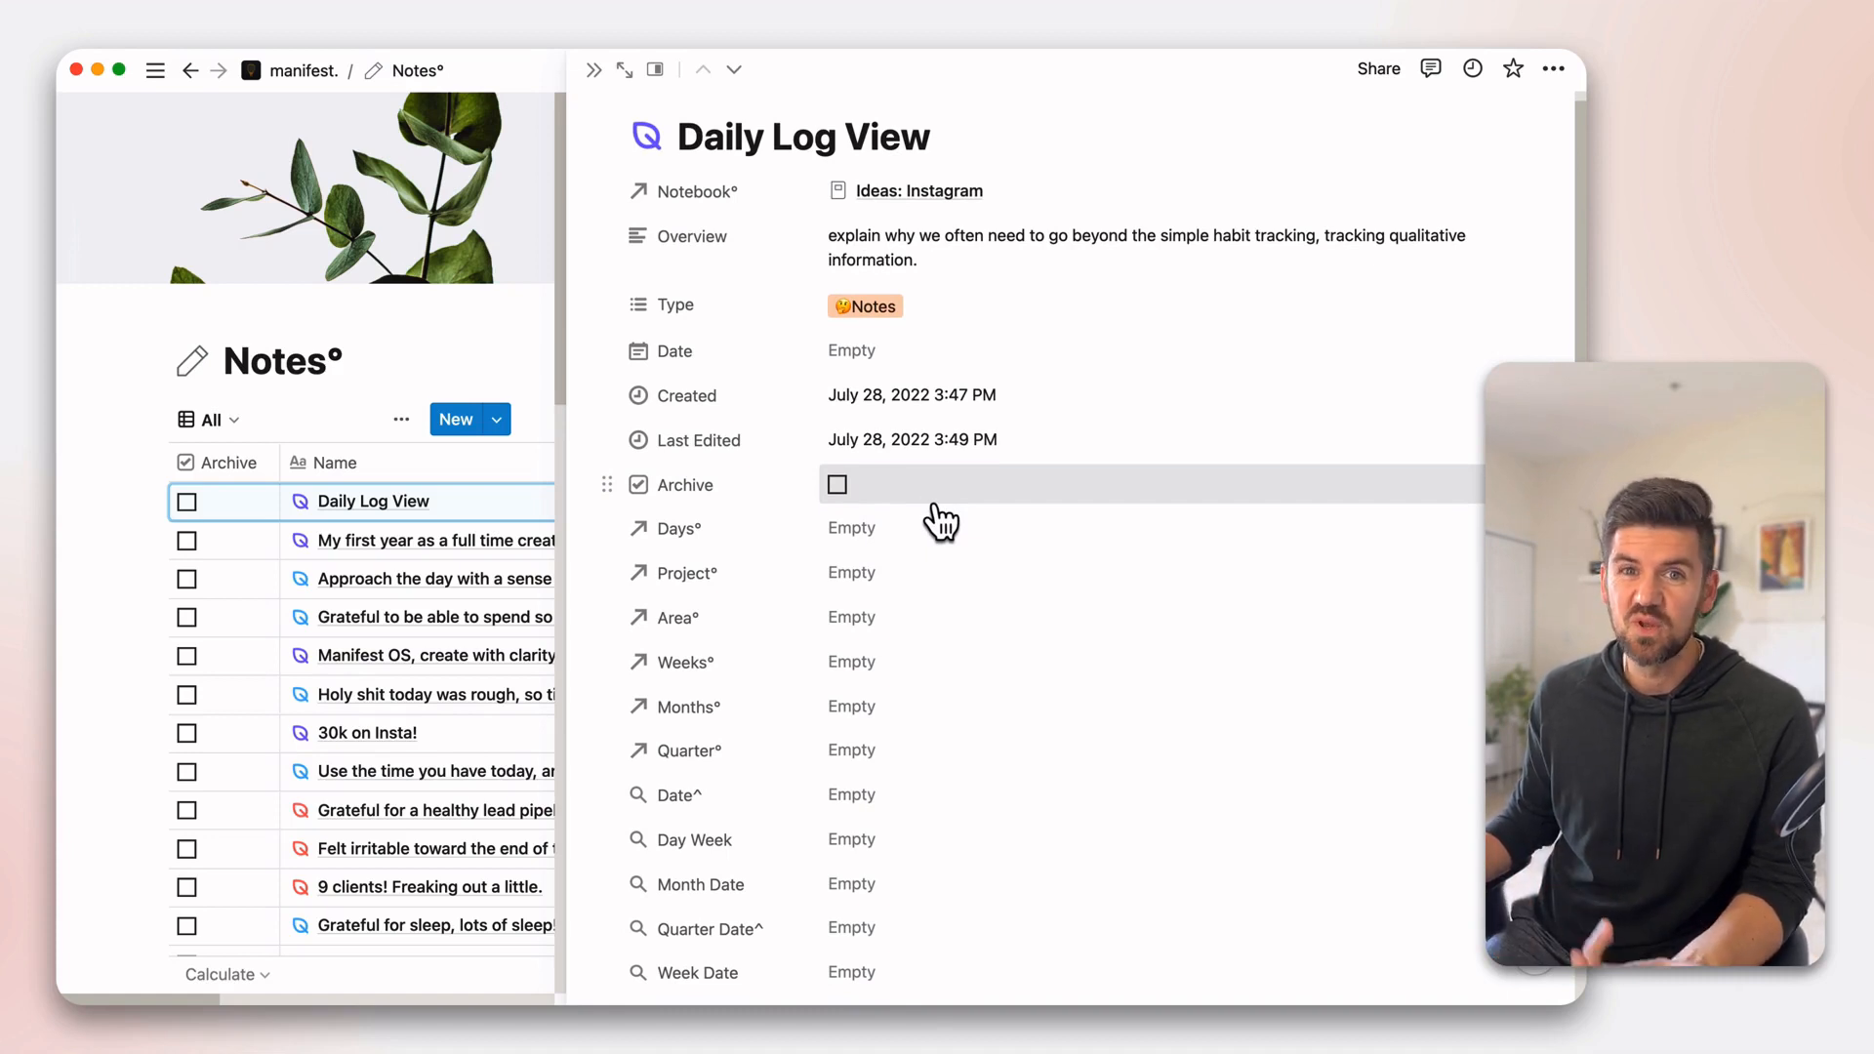
scroll(940, 522, "down", 2)
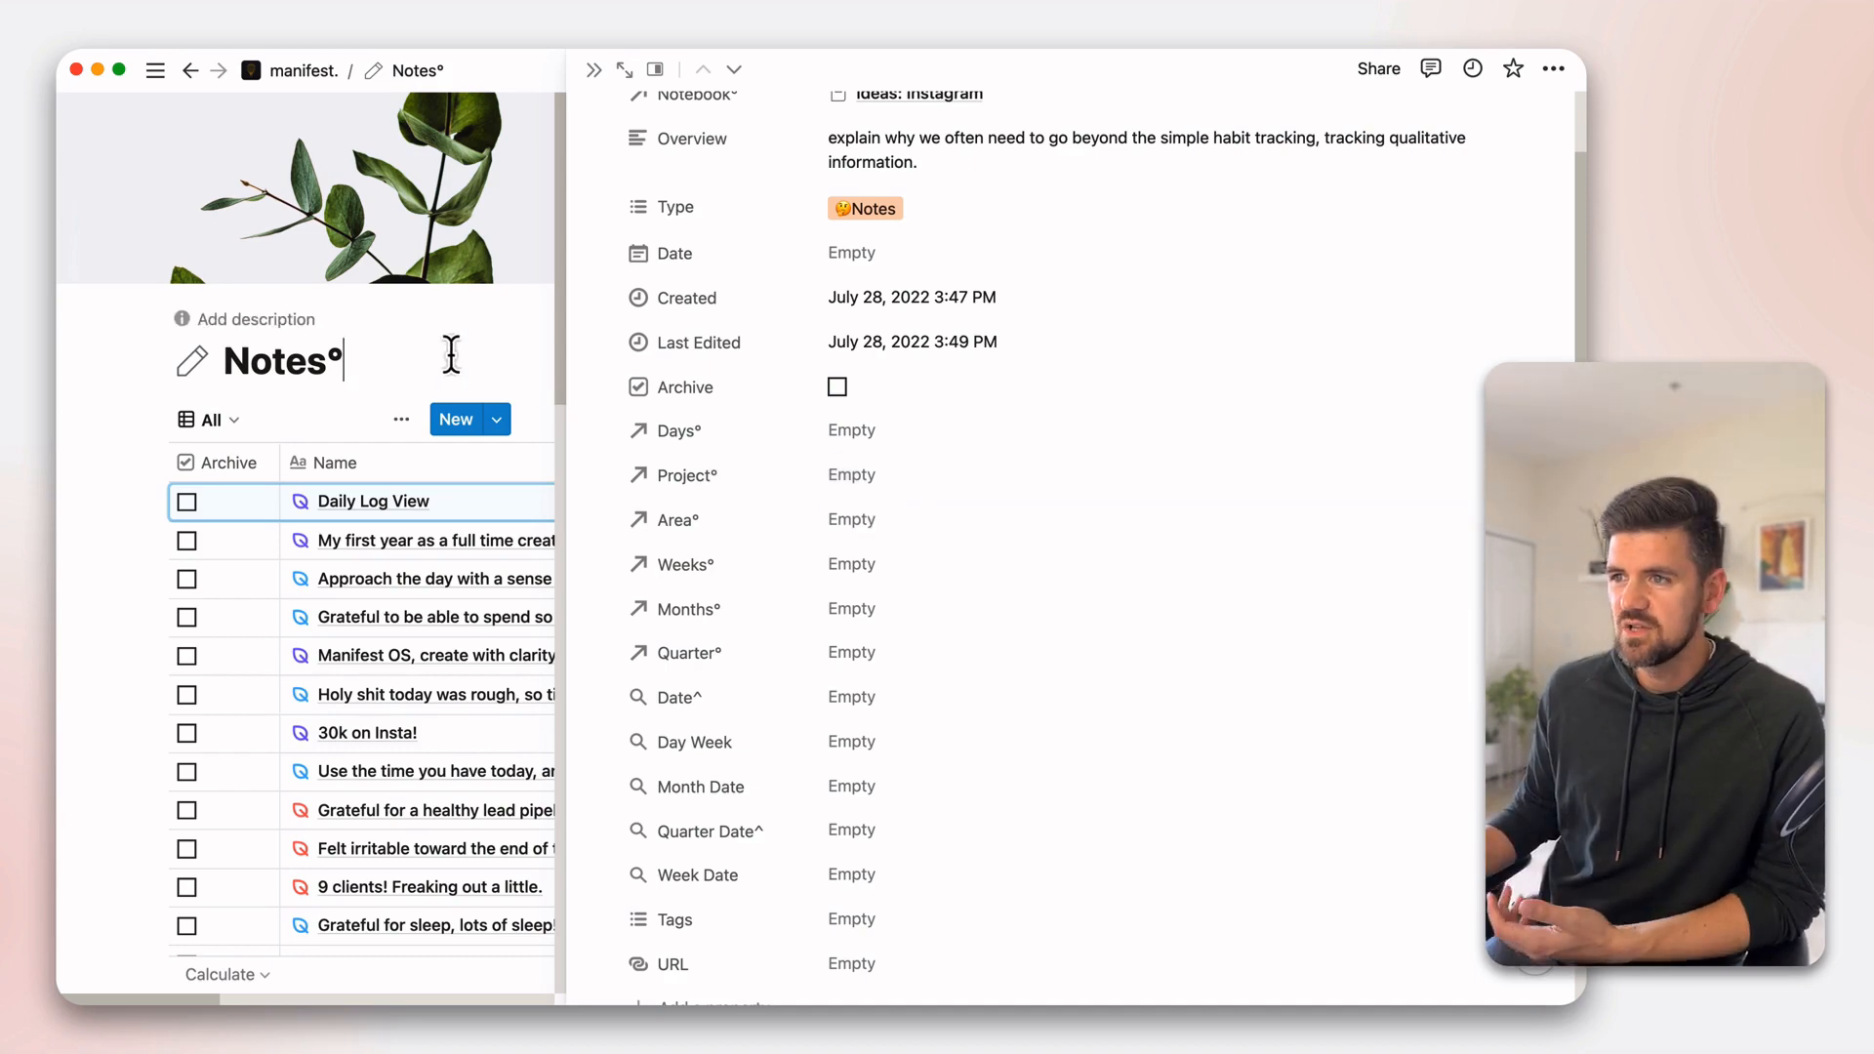
left_click(597, 71)
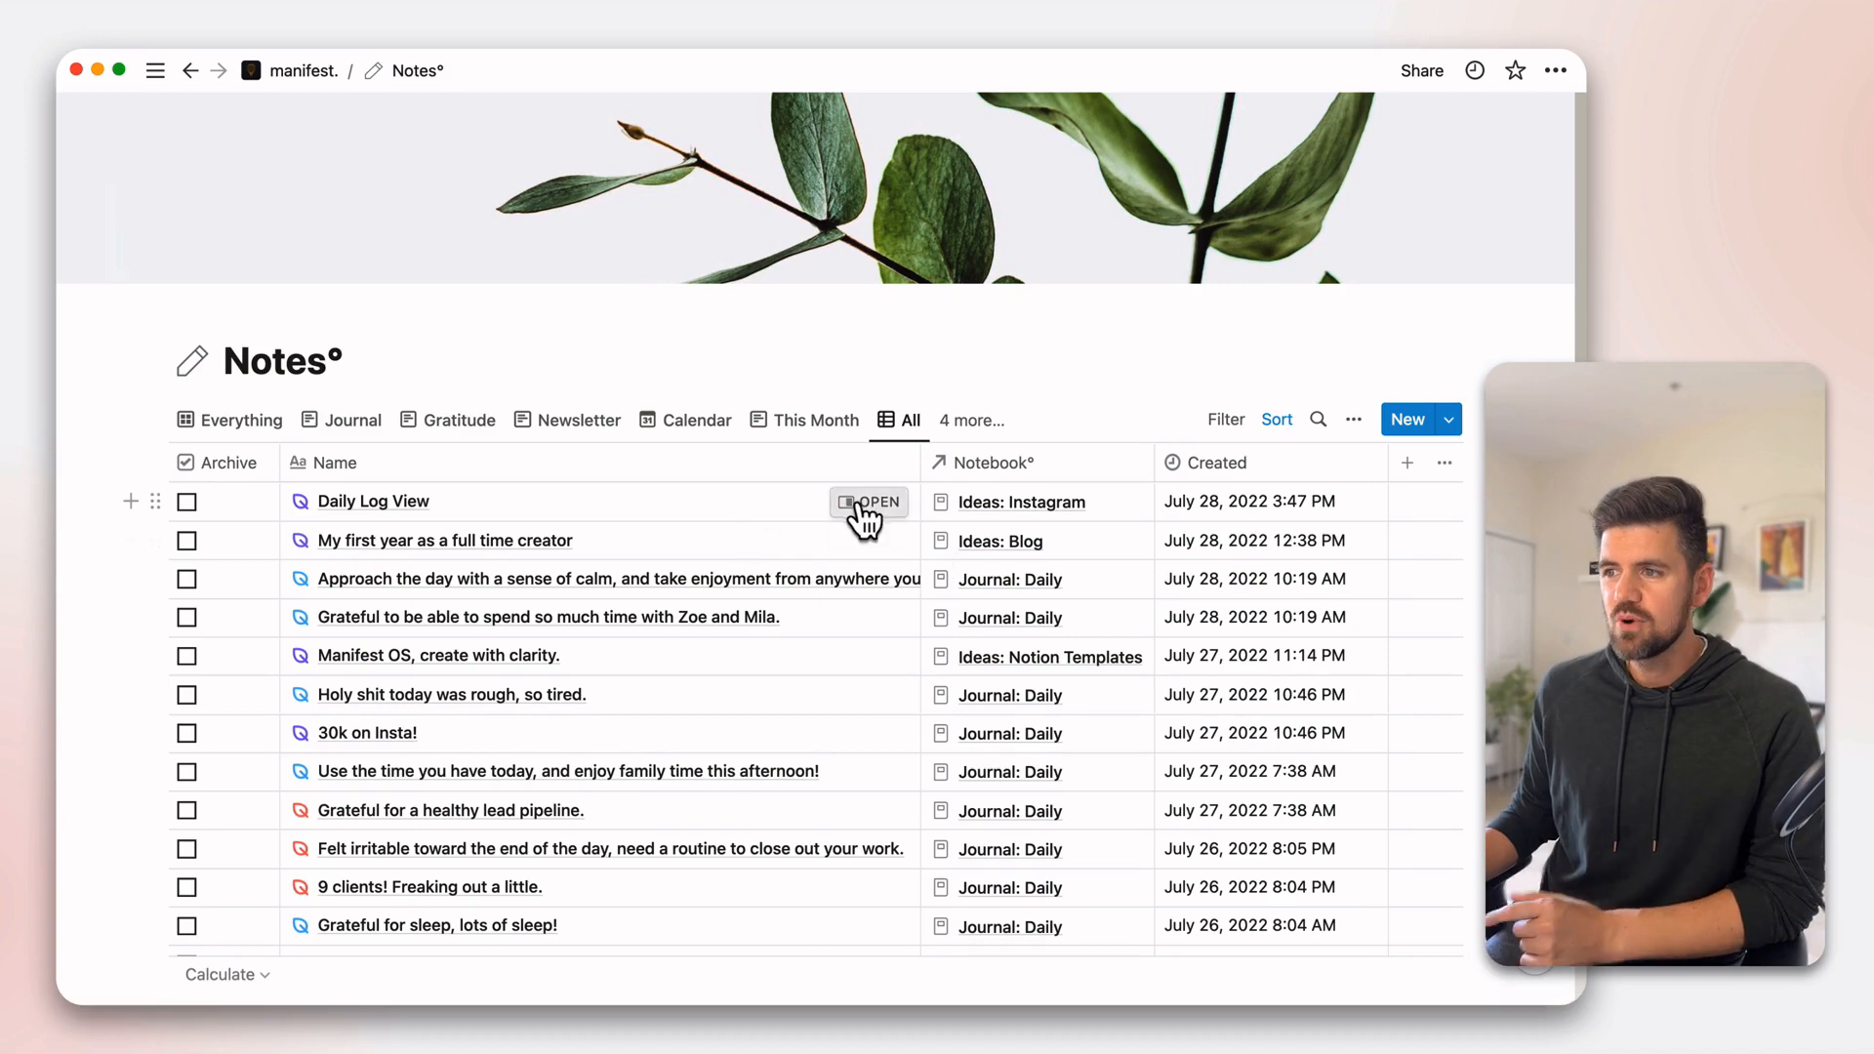
- Reopen the "Daily Log View" note and review the available Type options without changing the selection
left_click(865, 504)
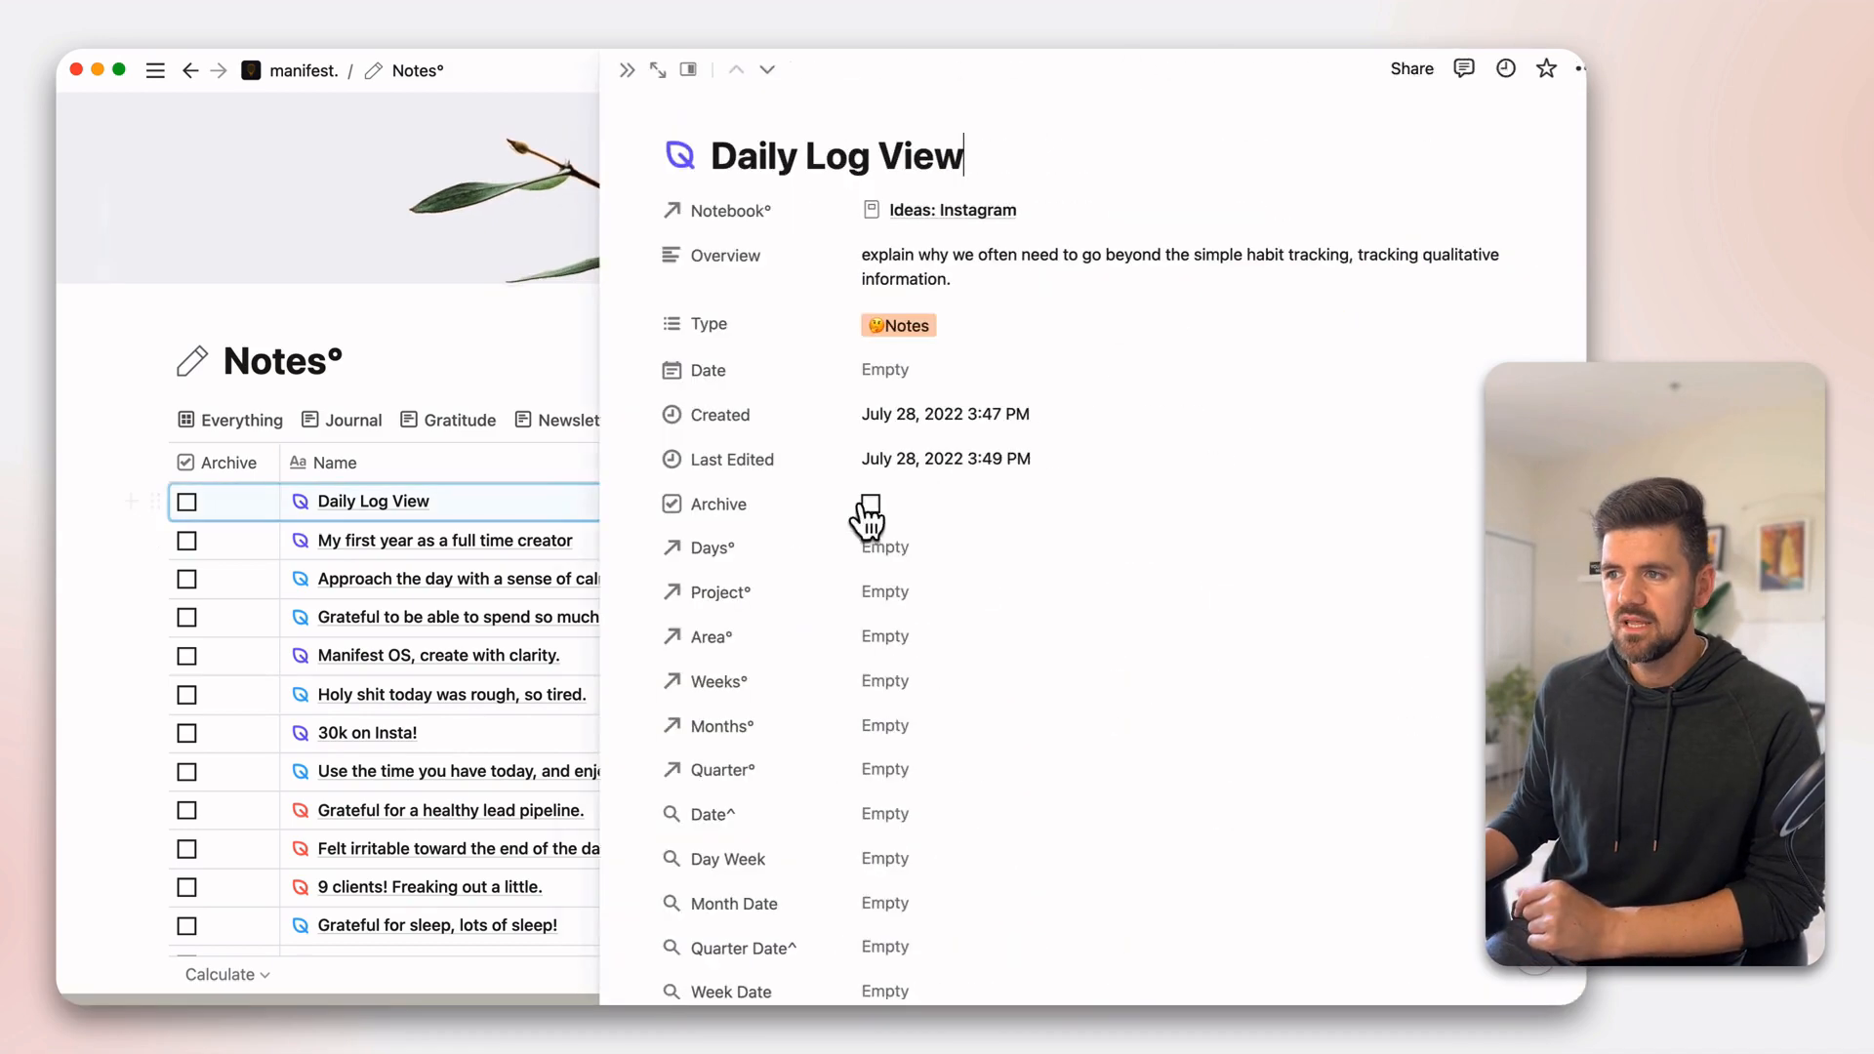
left_click(933, 323)
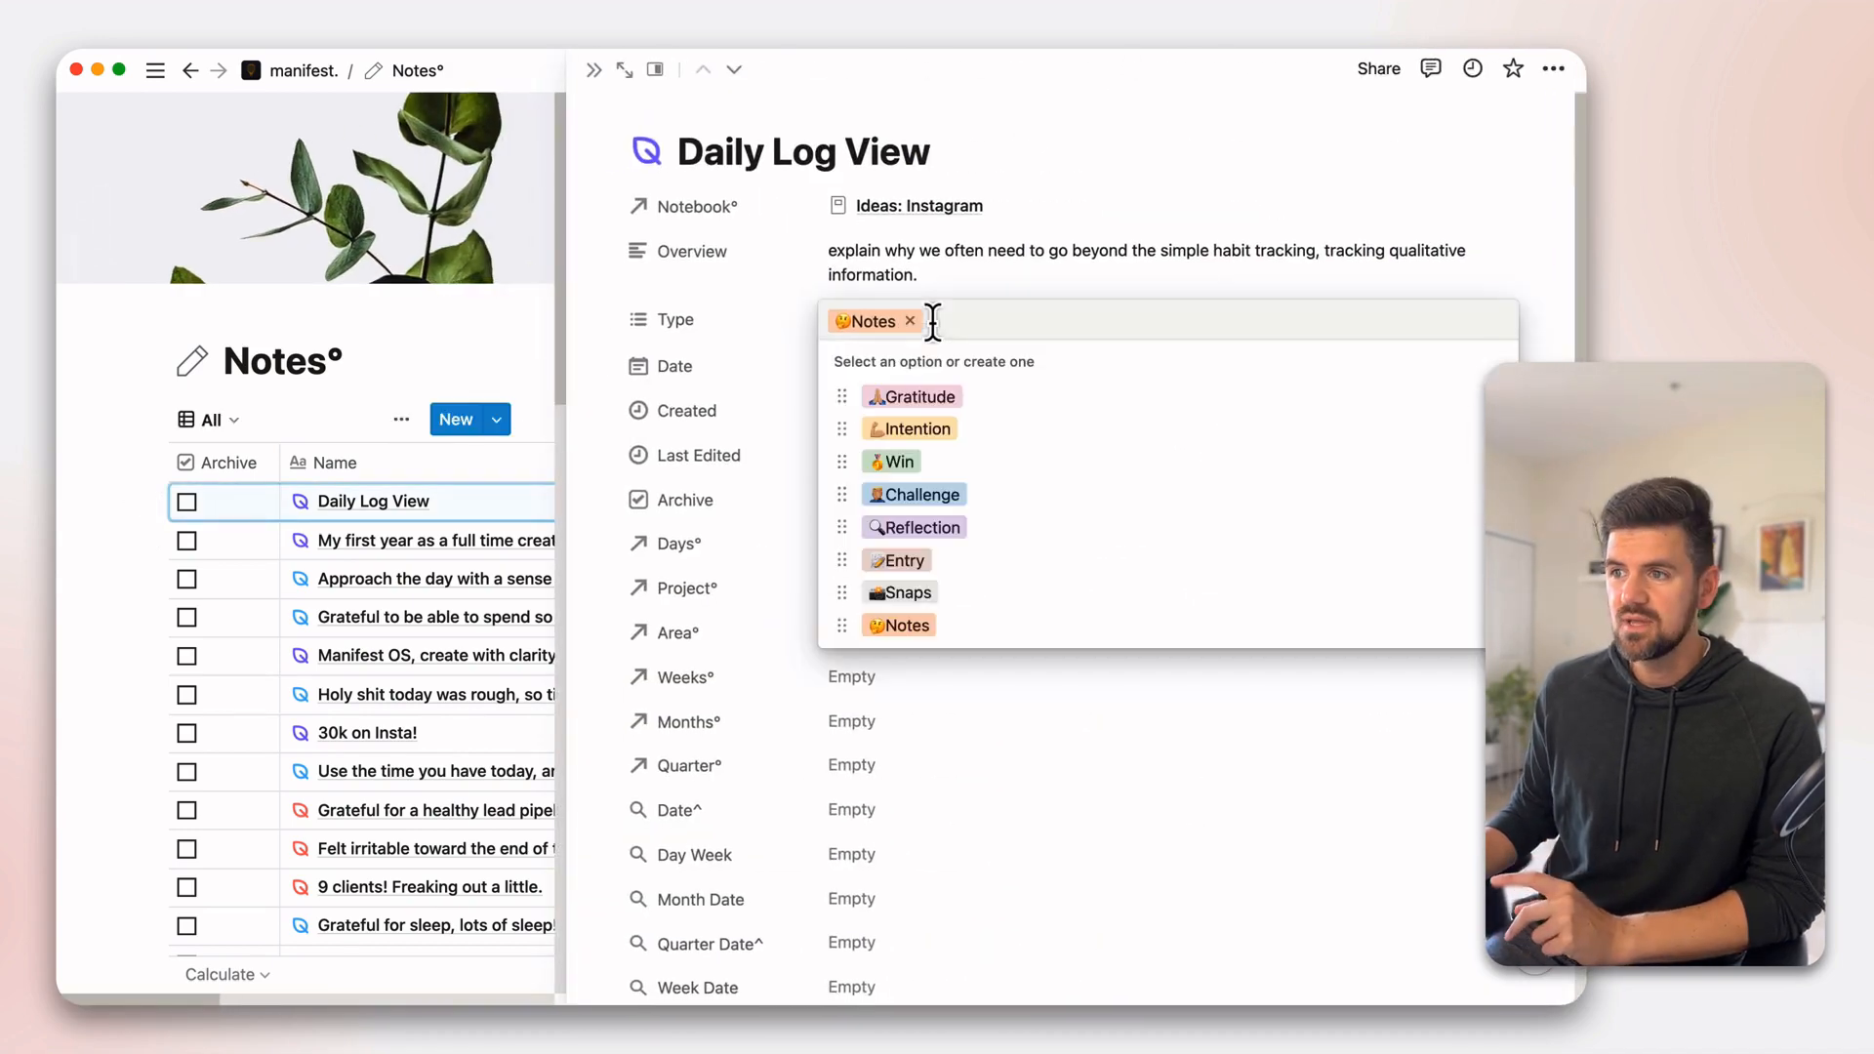
left_click(939, 276)
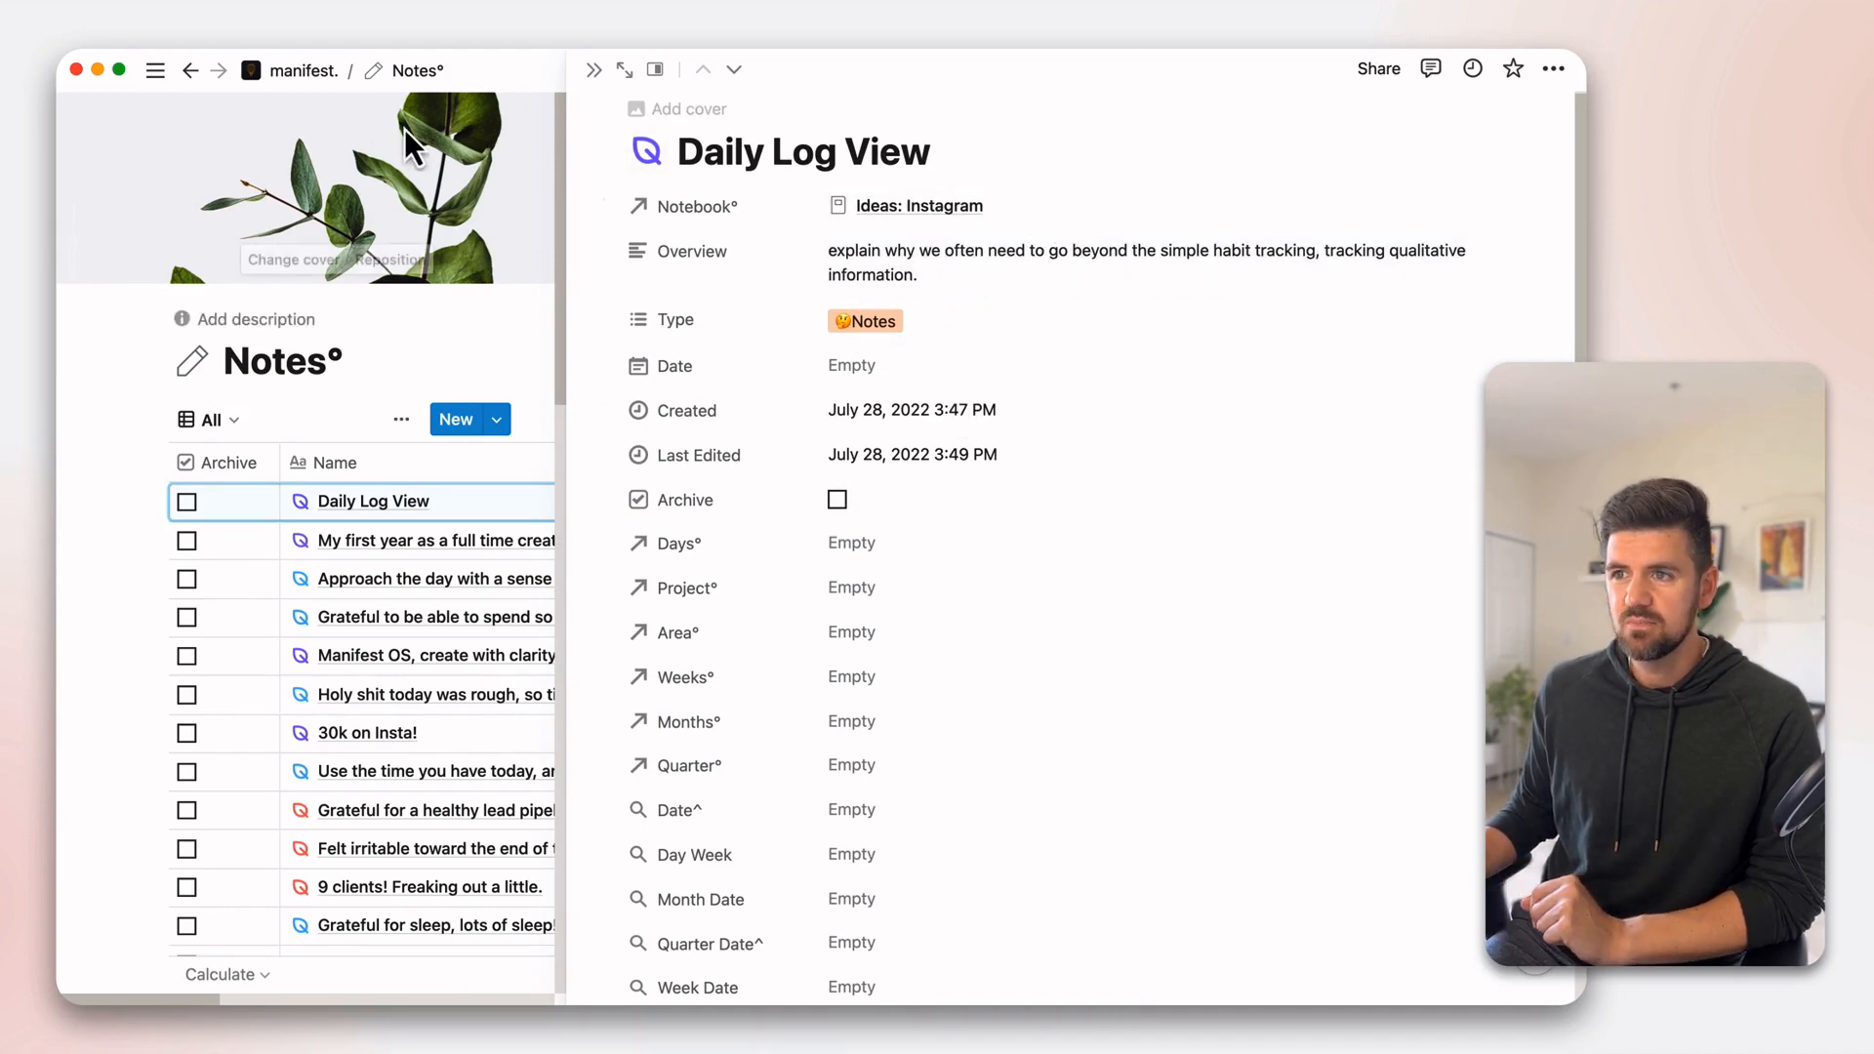
- Return to the manifest. page and open the Notebooks° database in its Gallery view
left_click(275, 74)
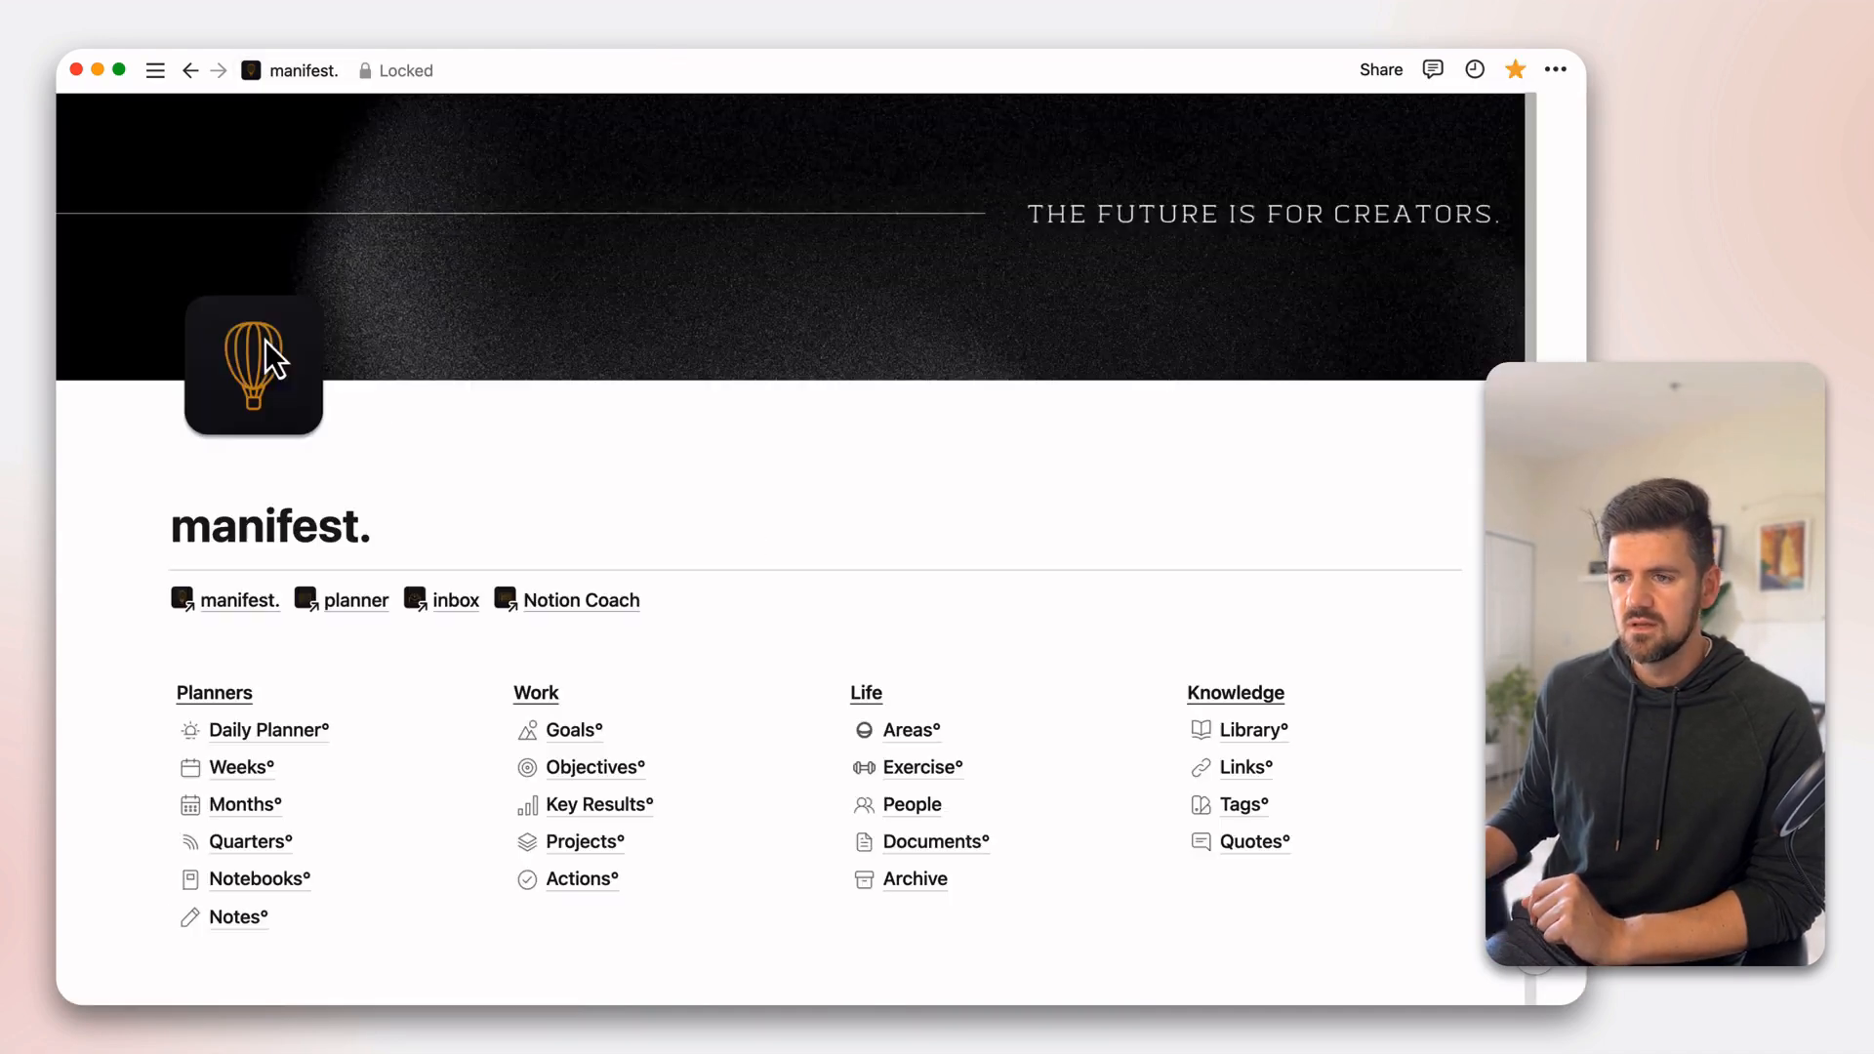
left_click(225, 897)
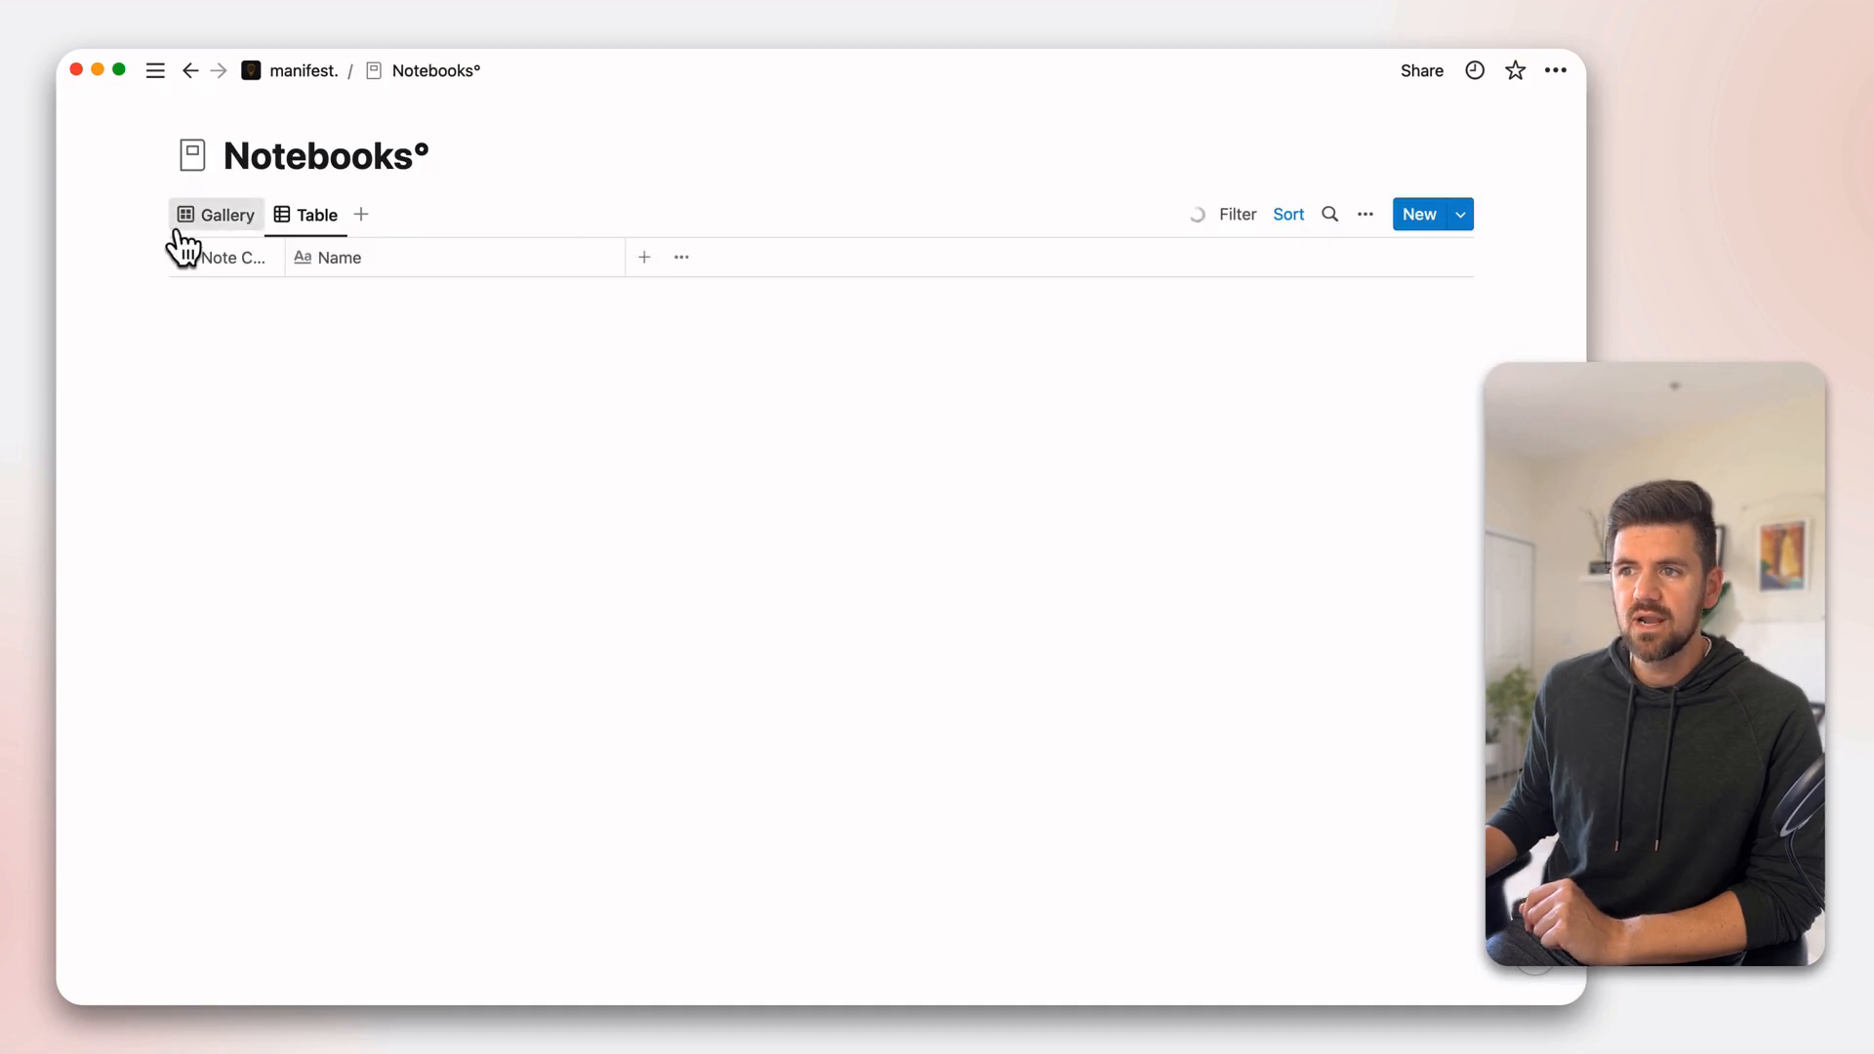
left_click(228, 216)
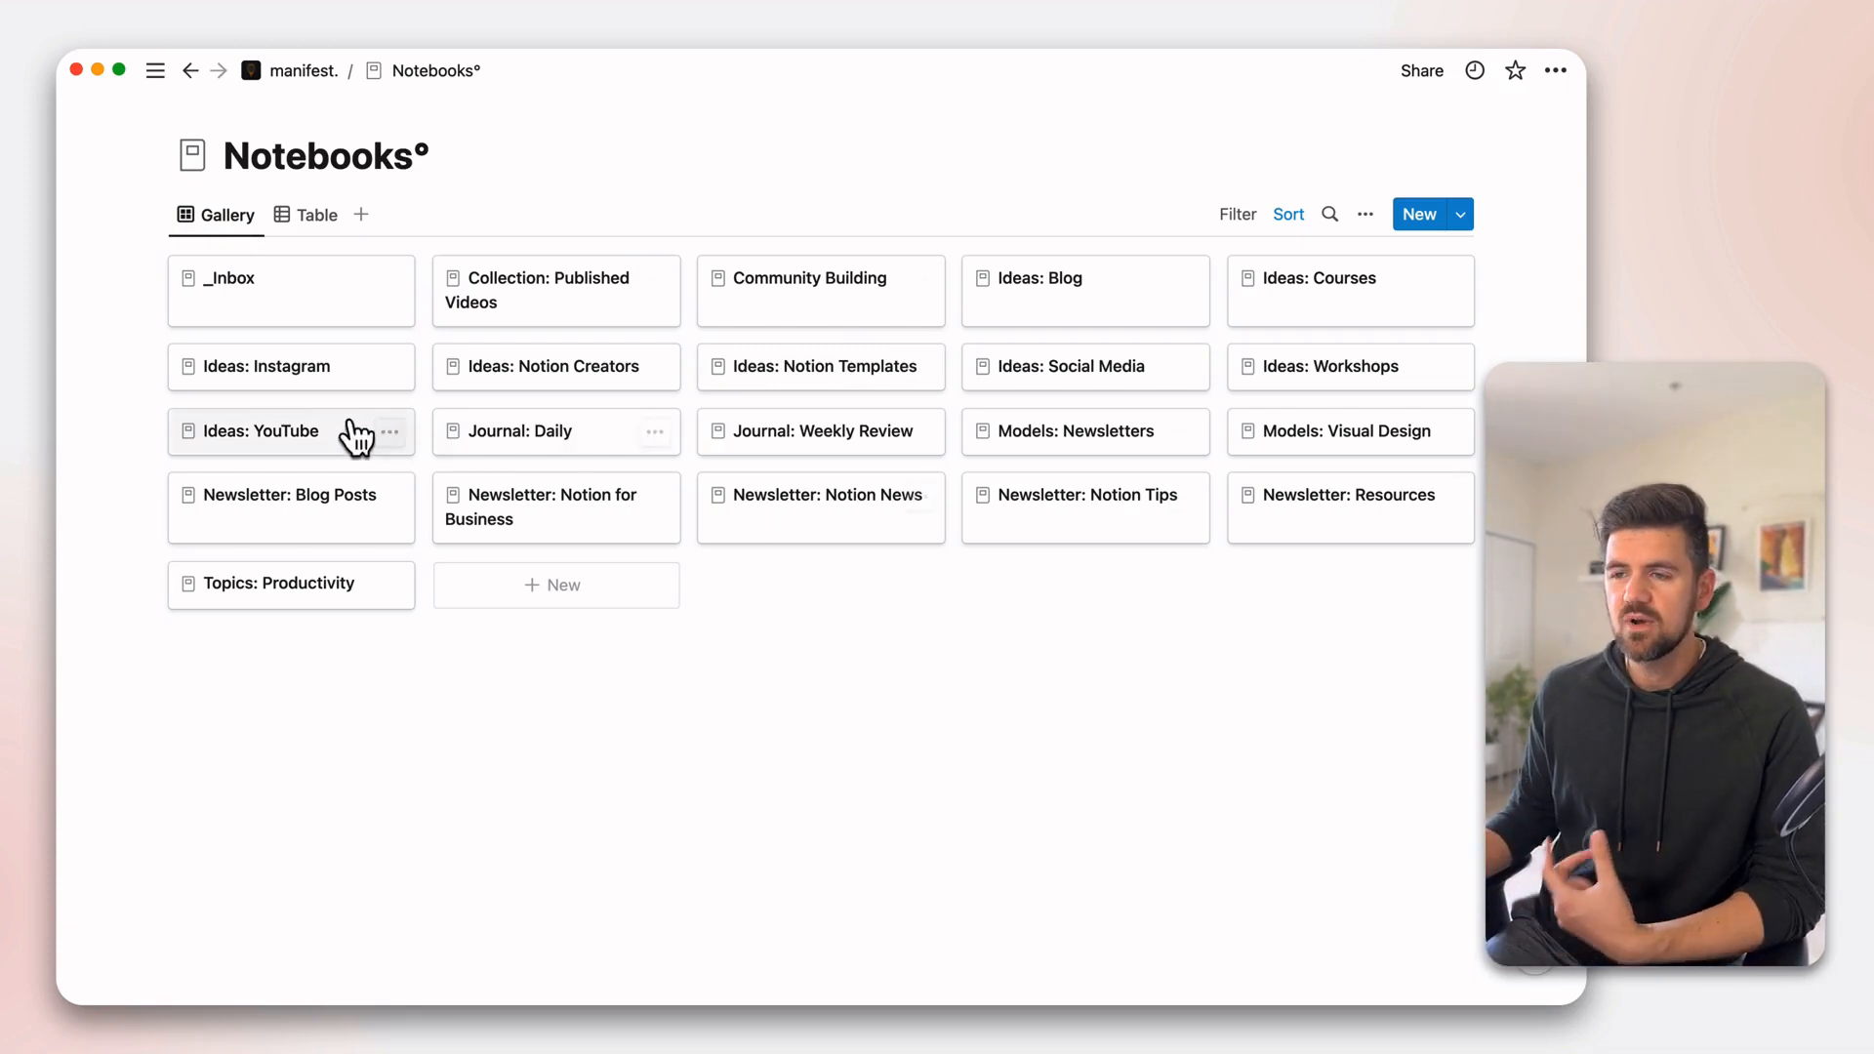
- Open the _Inbox notebook, examine its linked notes, and close it
left_click(272, 327)
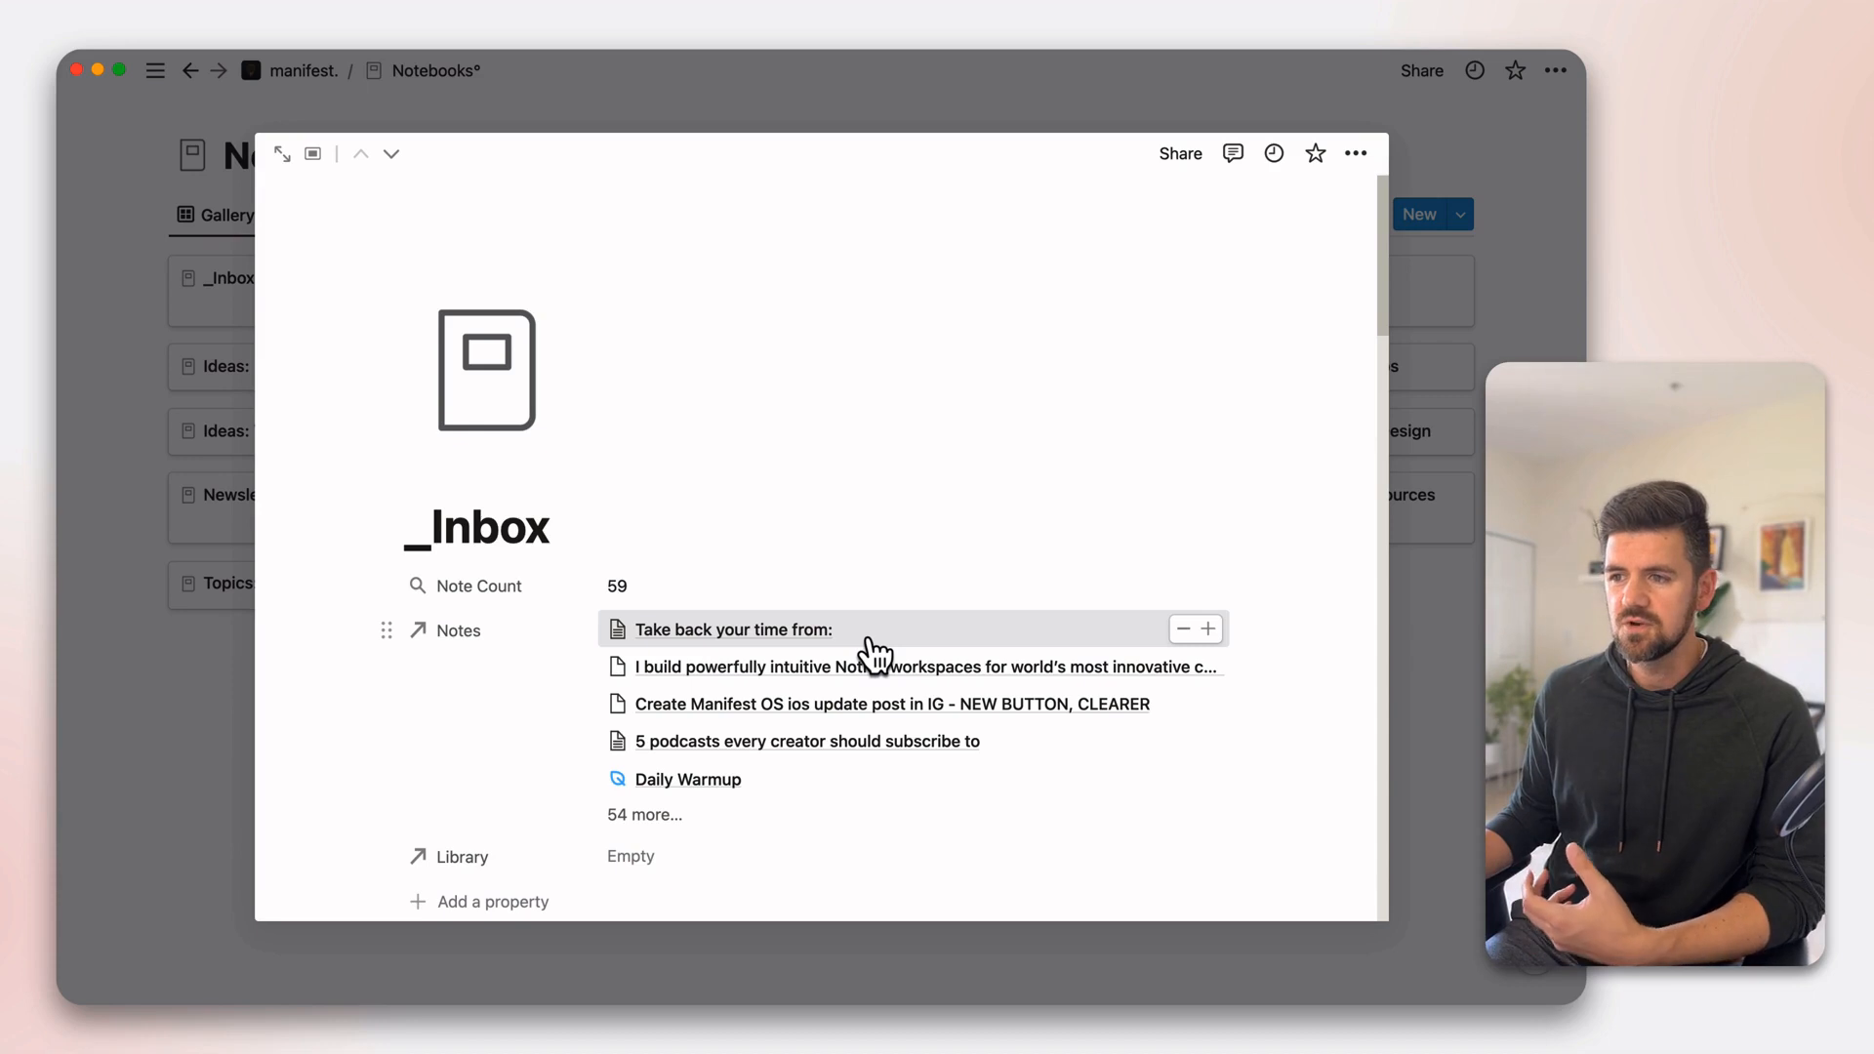
scroll(976, 657, "down", 6)
scroll(981, 657, "down", 3)
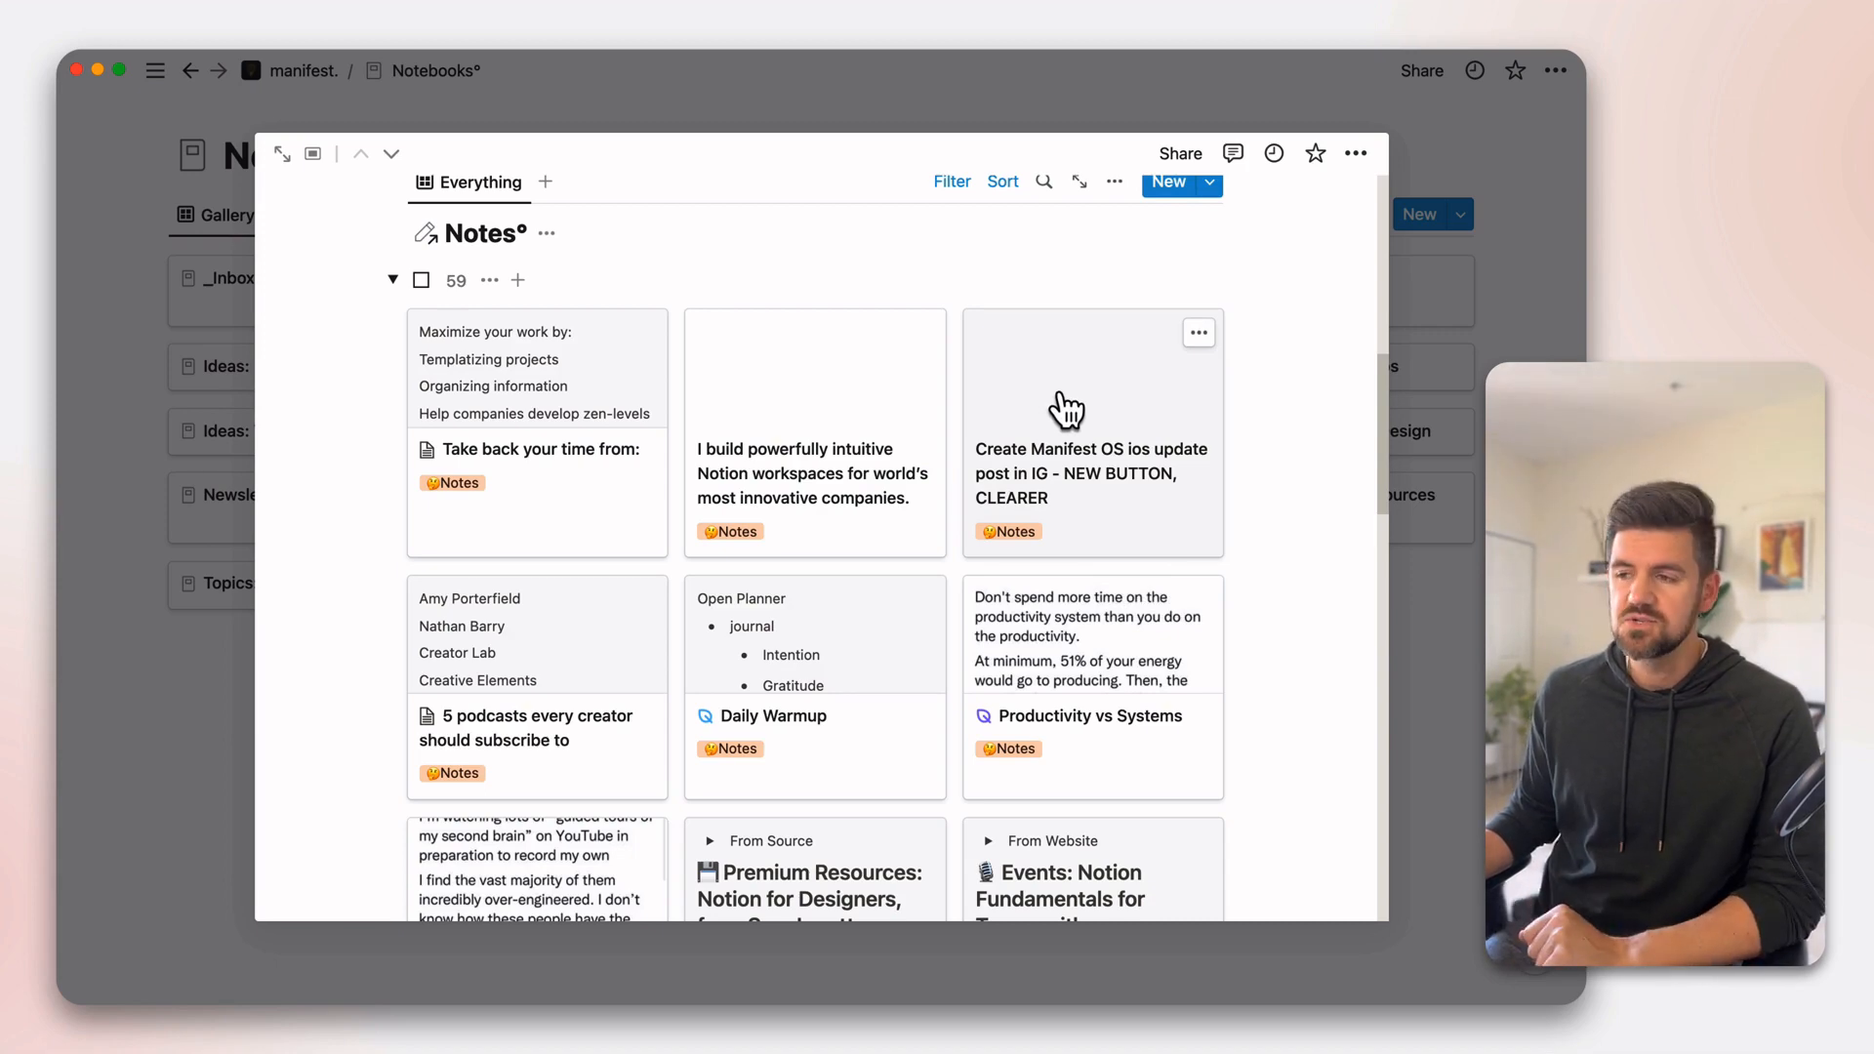
scroll(1087, 478, "up", 10)
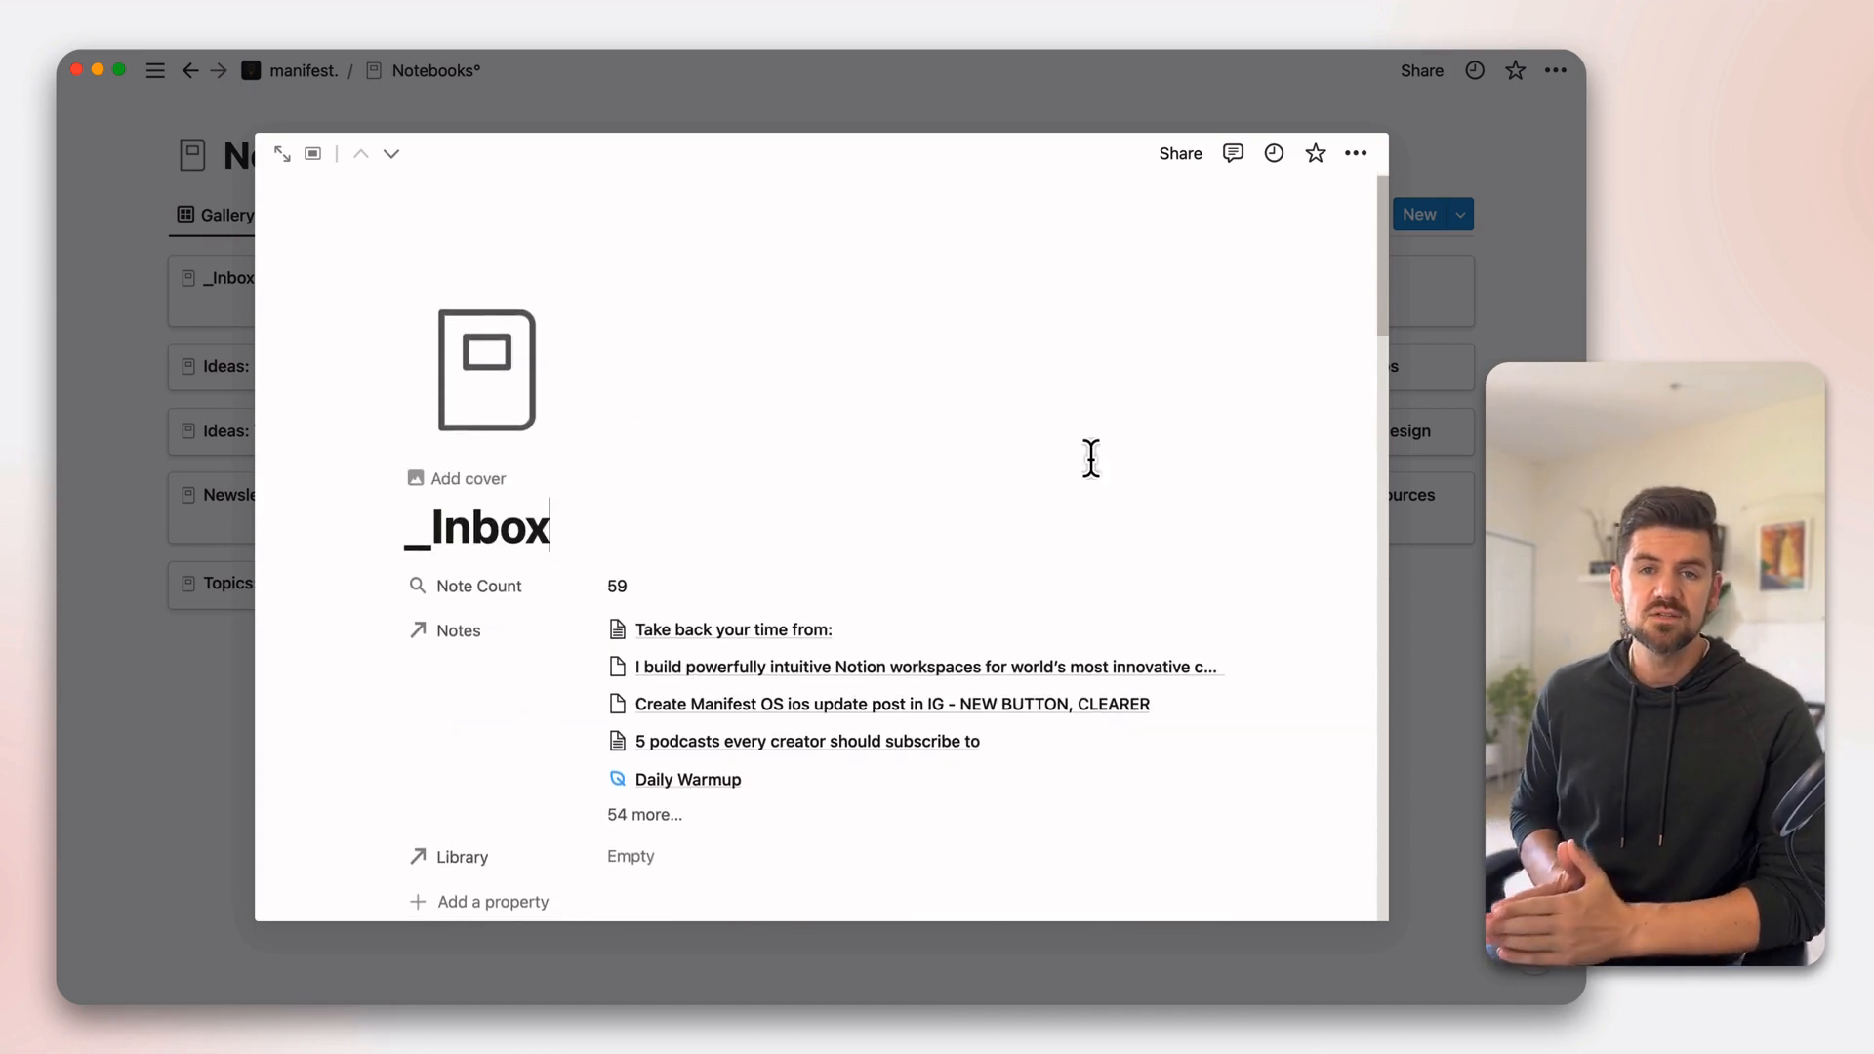
left_click(1473, 678)
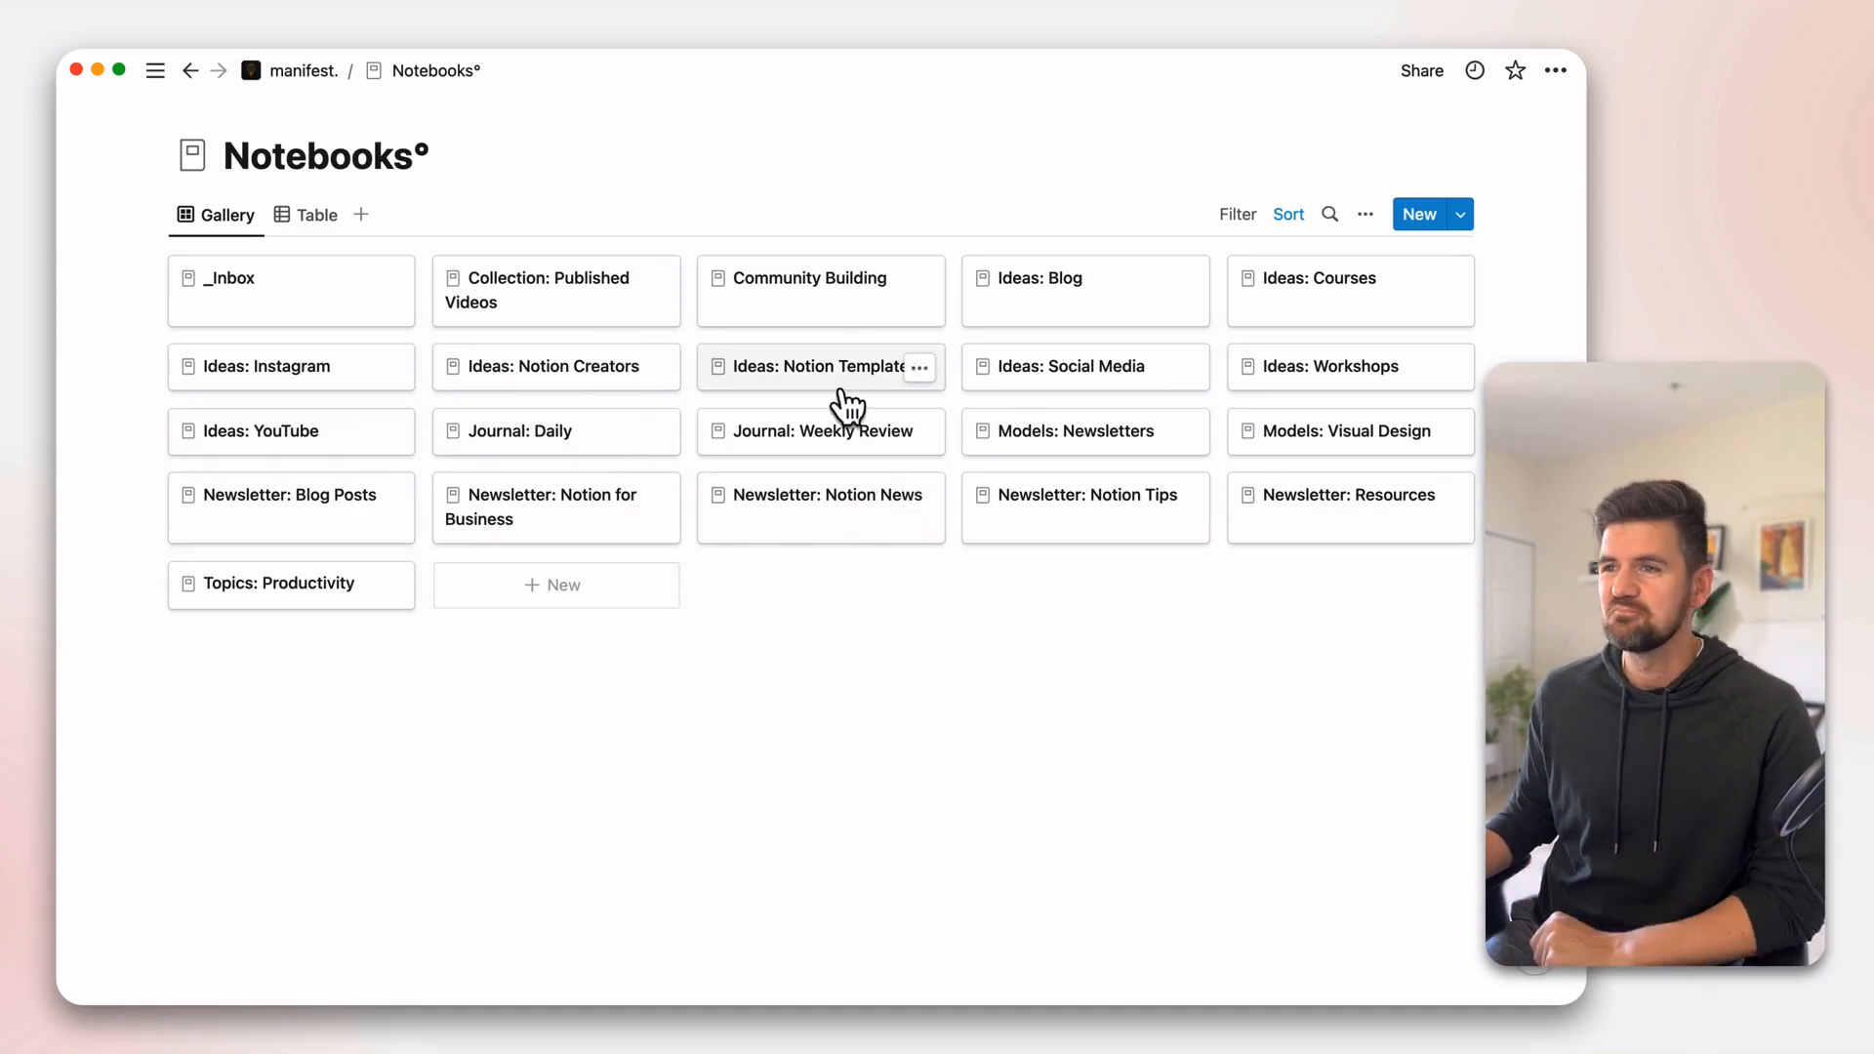
- Go back to the manifest. page, open the Actions° database, and check the filter and sort applied to its All view
left_click(305, 71)
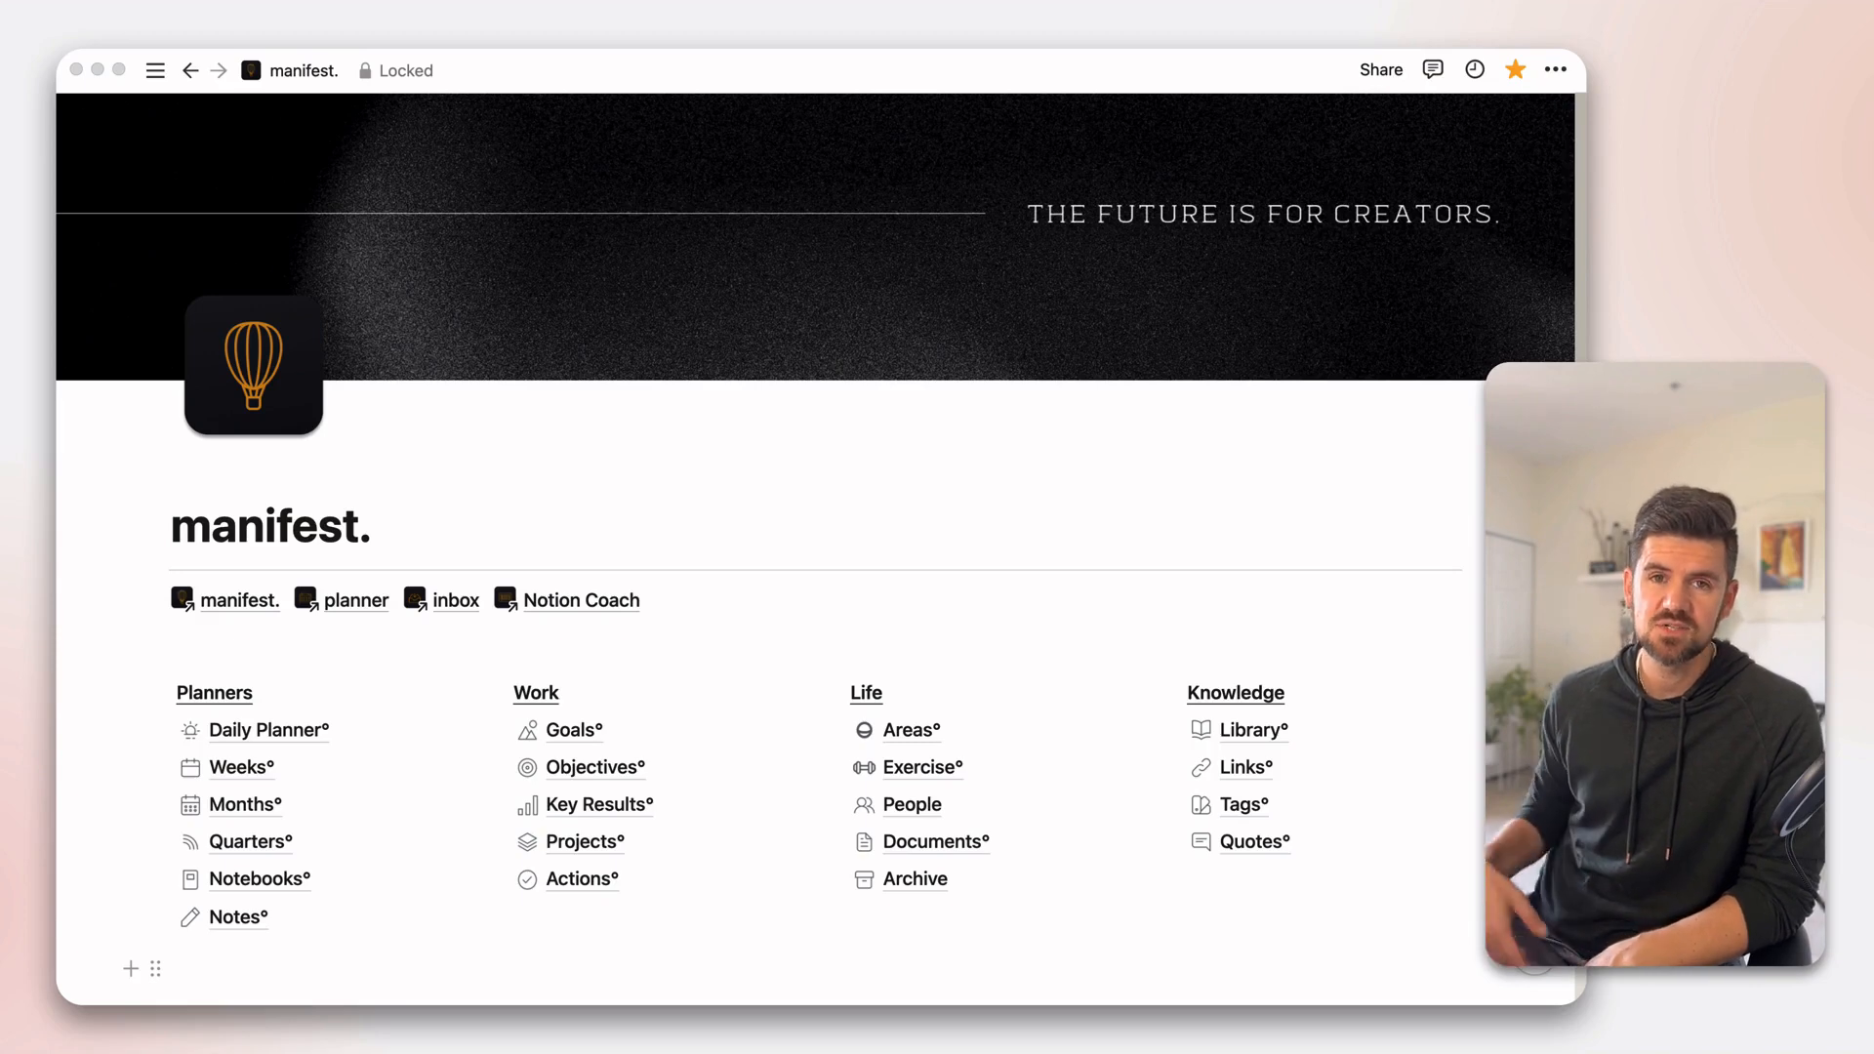
left_click(572, 882)
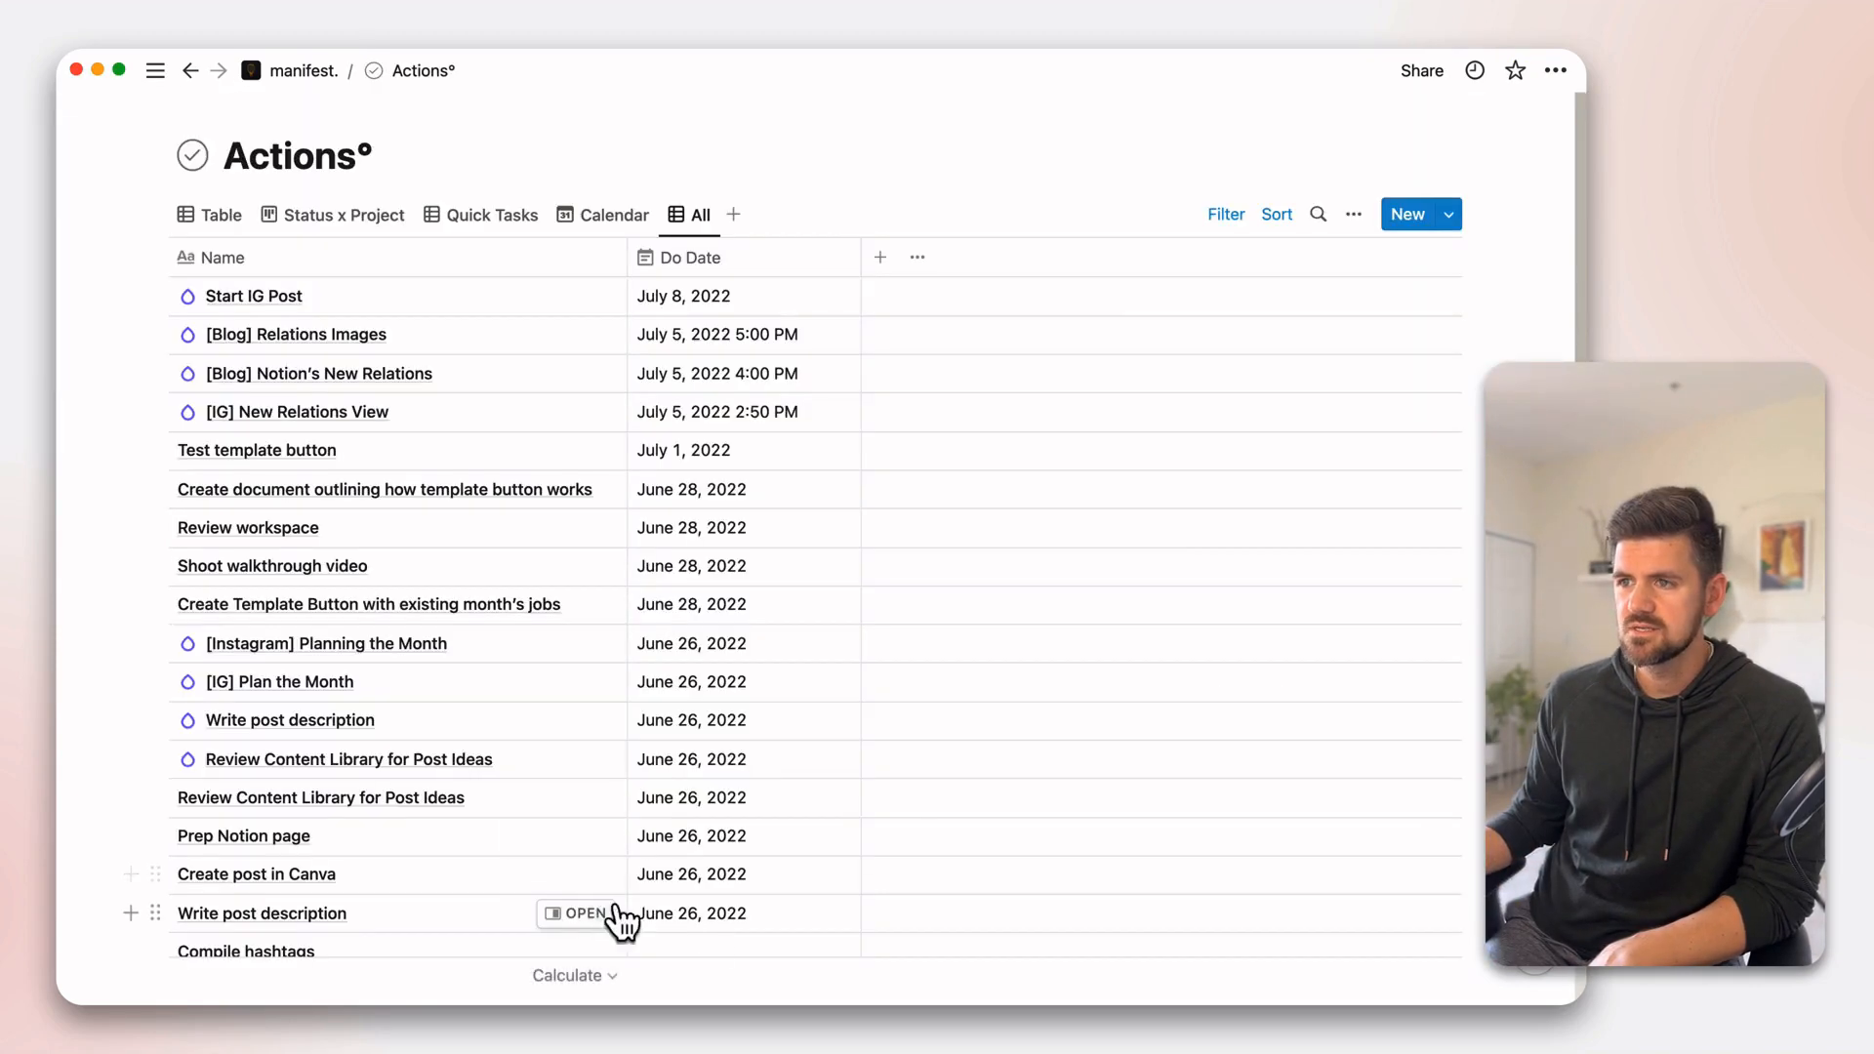
left_click(1240, 224)
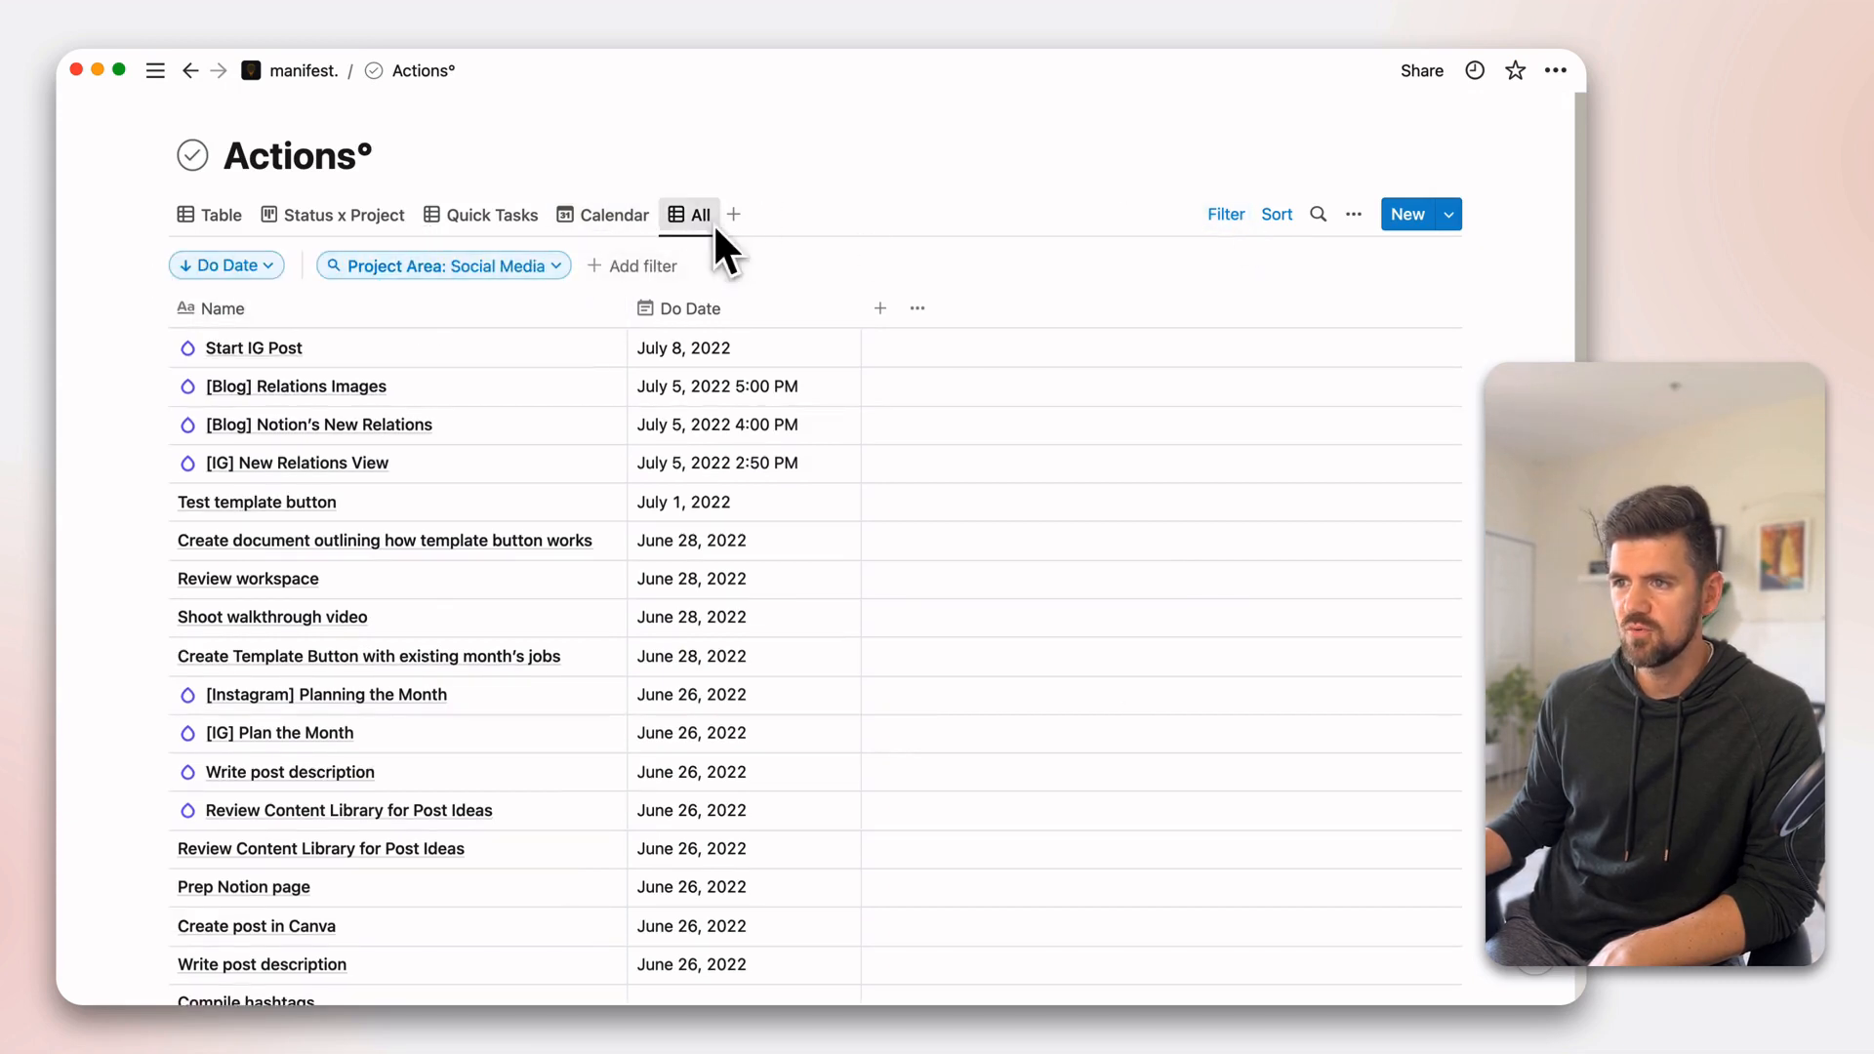
left_click(1209, 217)
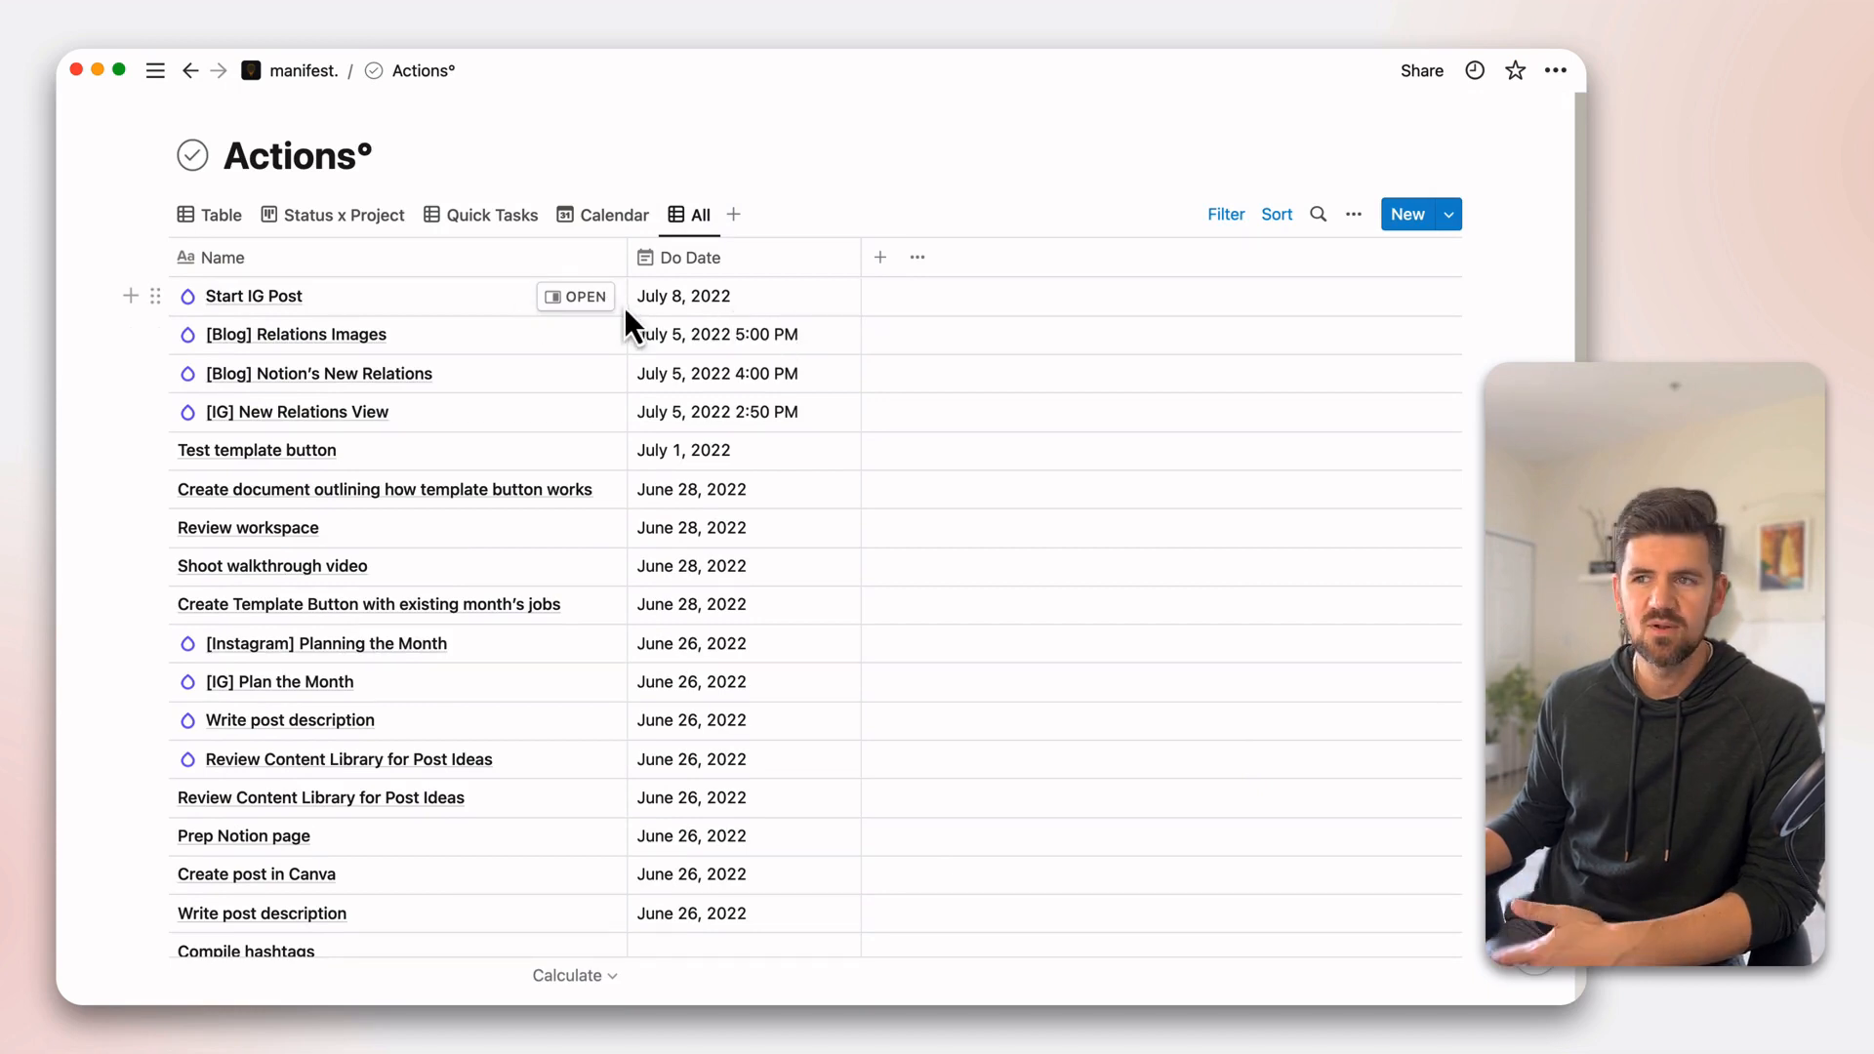
- Open the "Start IG Post" action and review the page customization settings that control which properties are shown
left_click(585, 298)
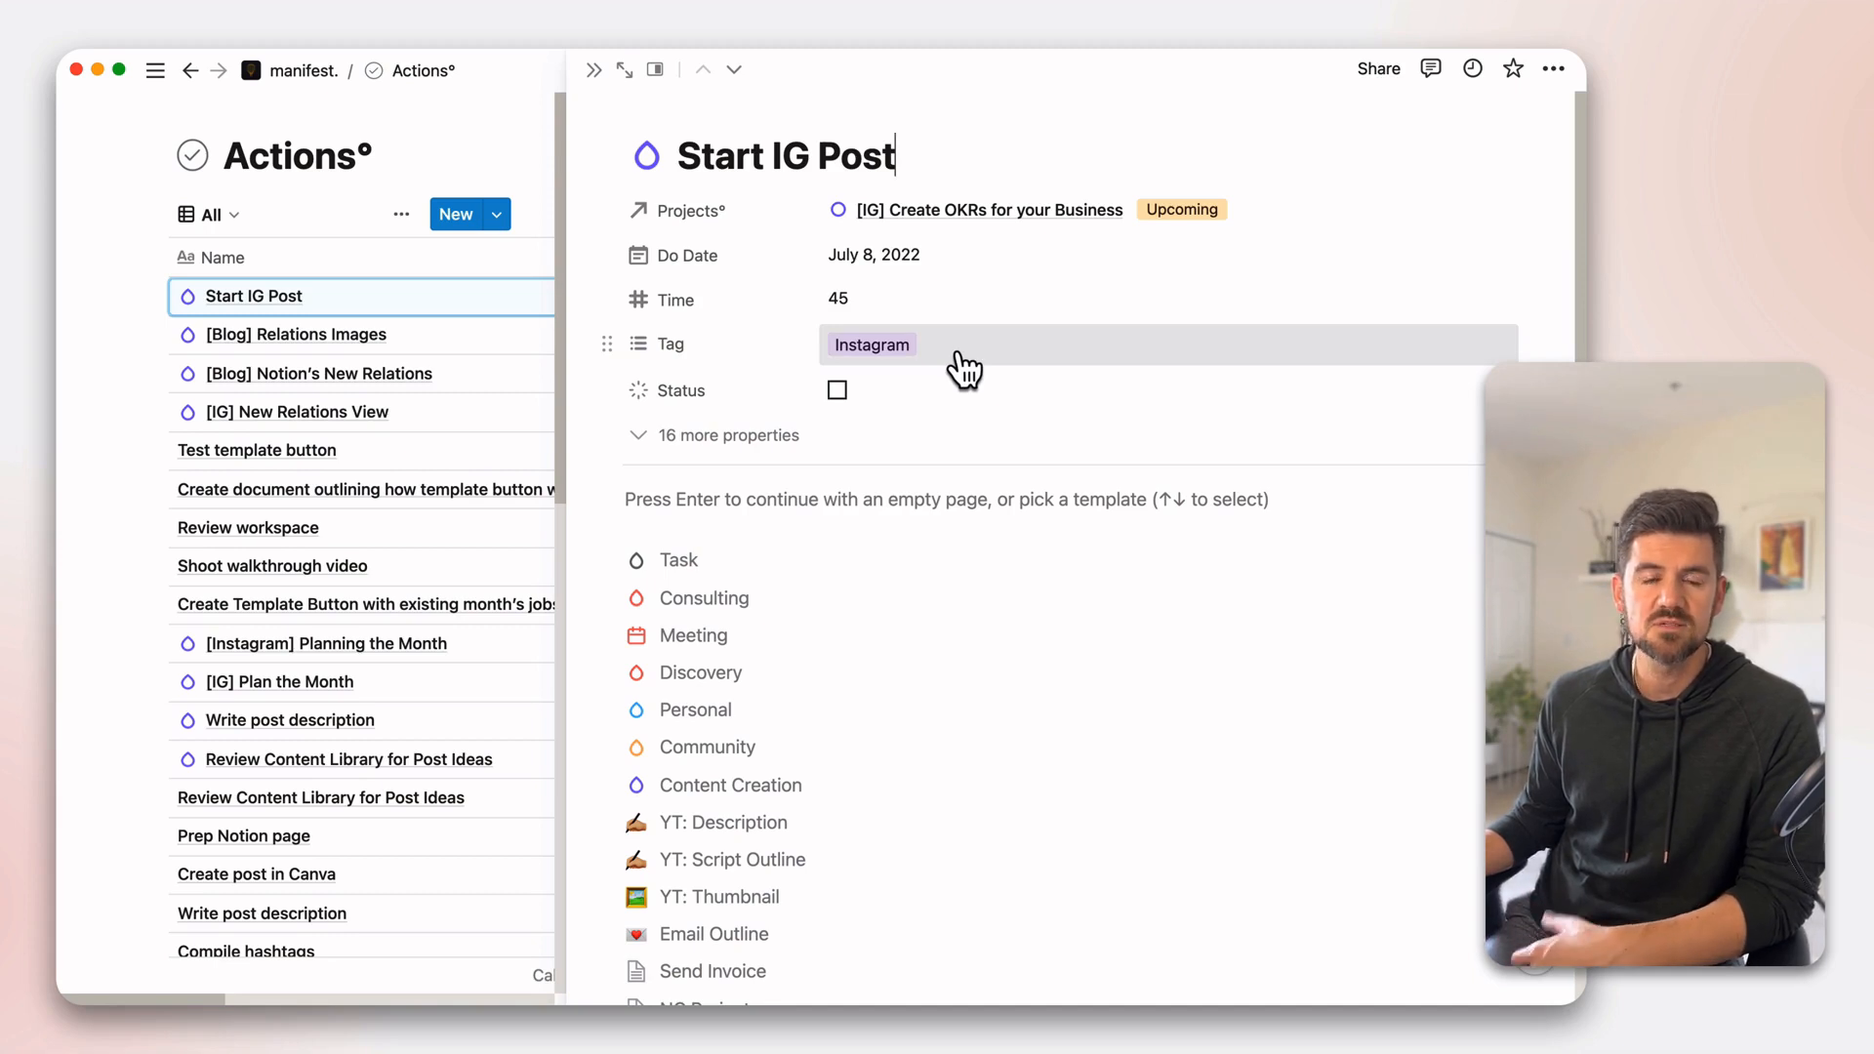
left_click(701, 396)
mouse_move(688, 439)
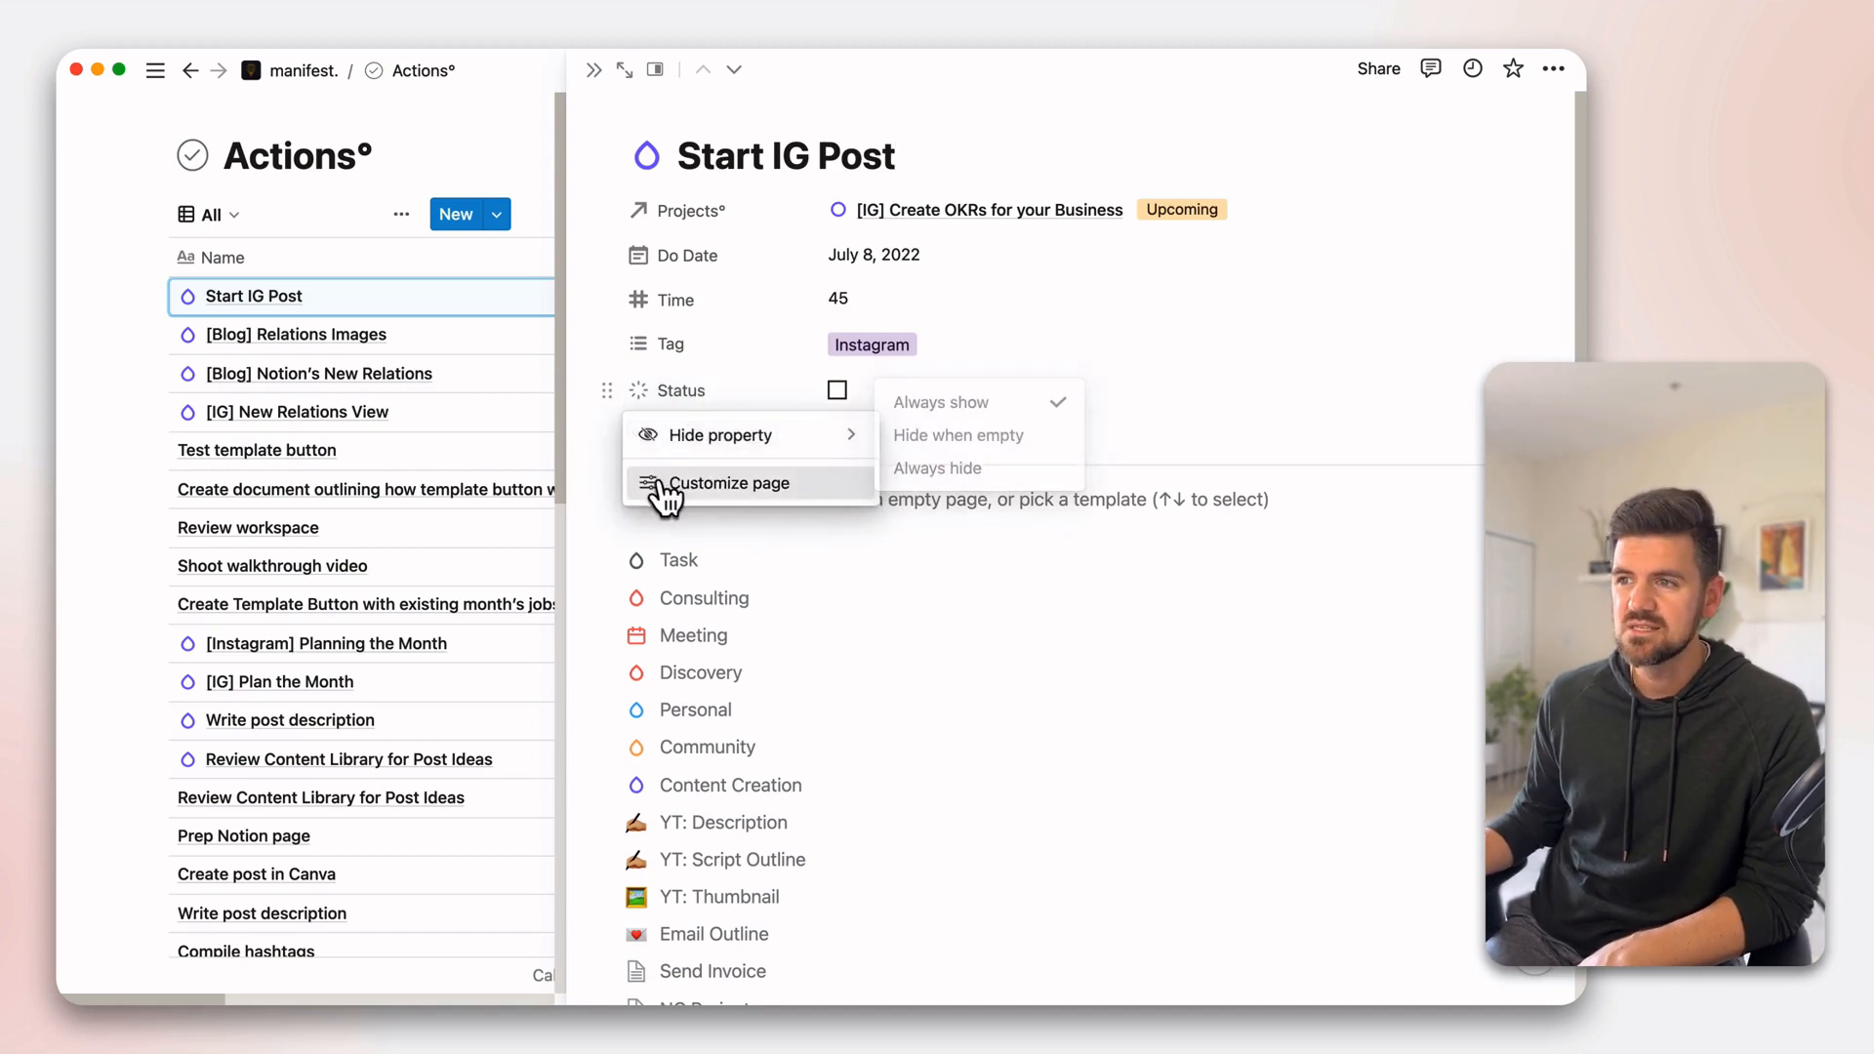
left_click(683, 482)
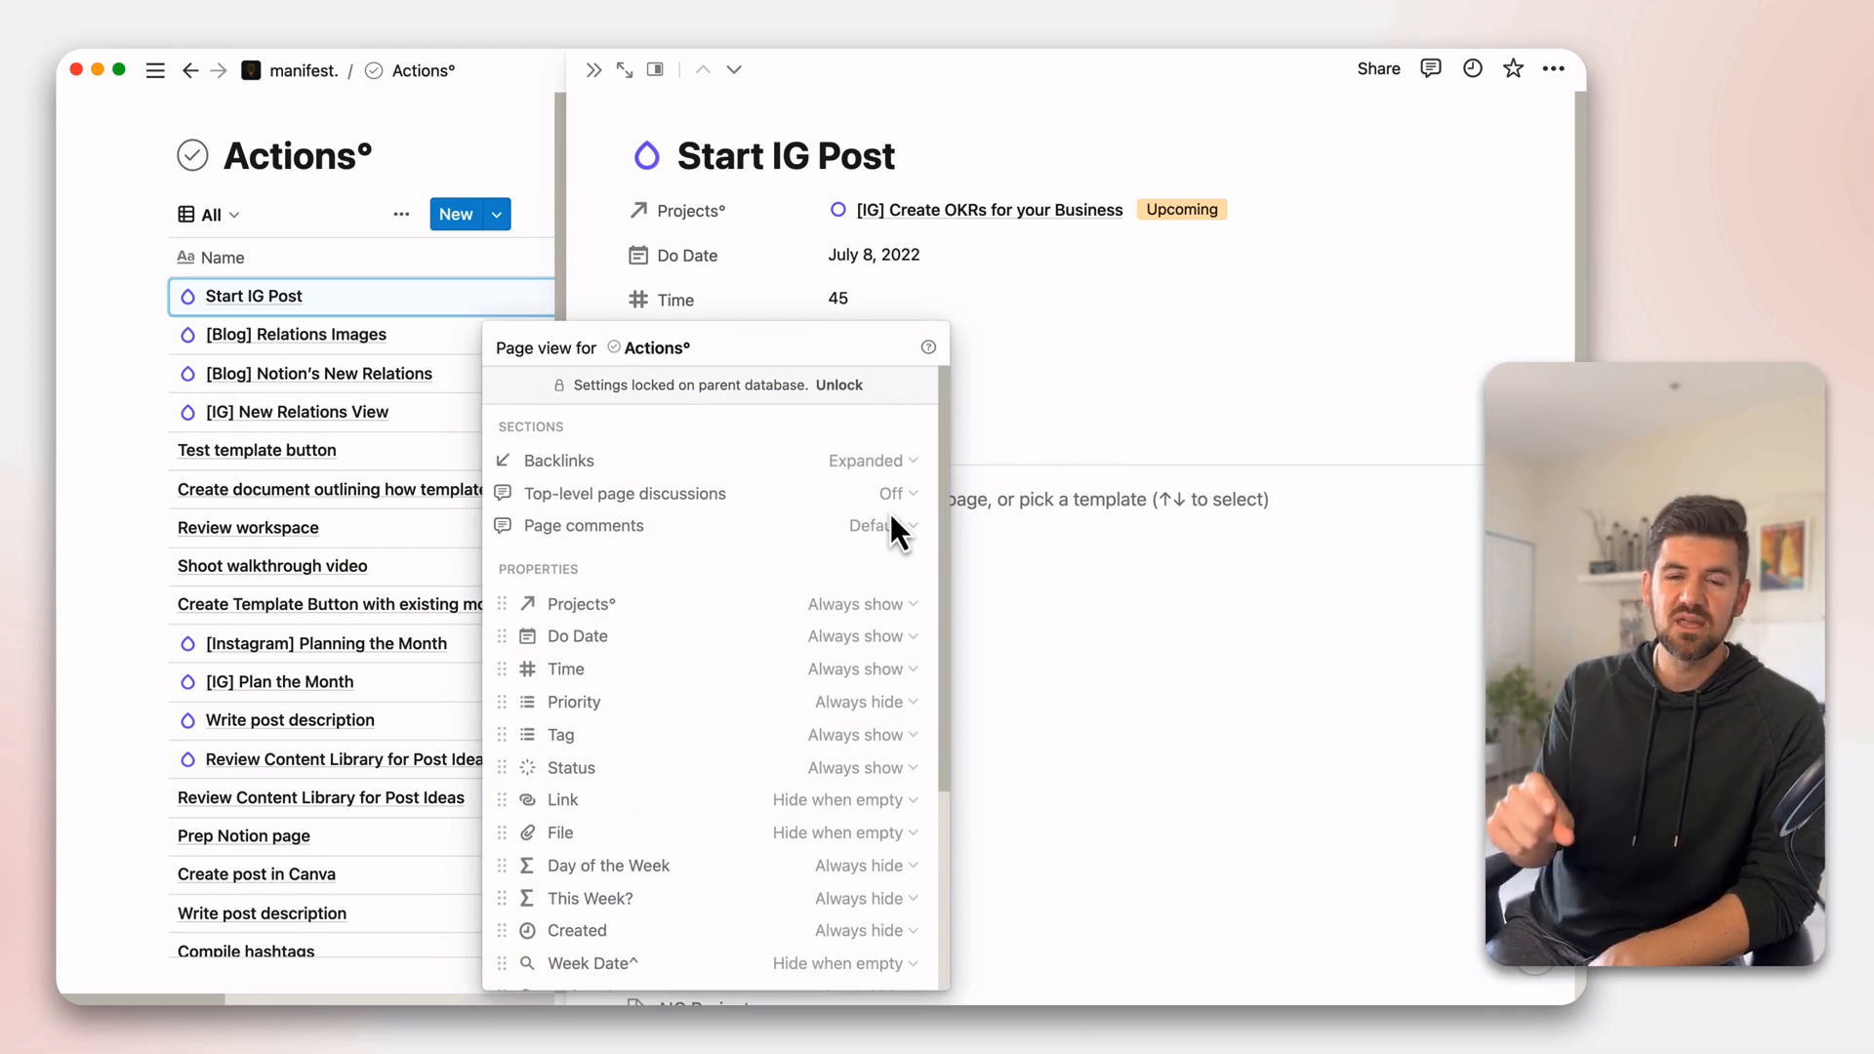
left_click(1033, 420)
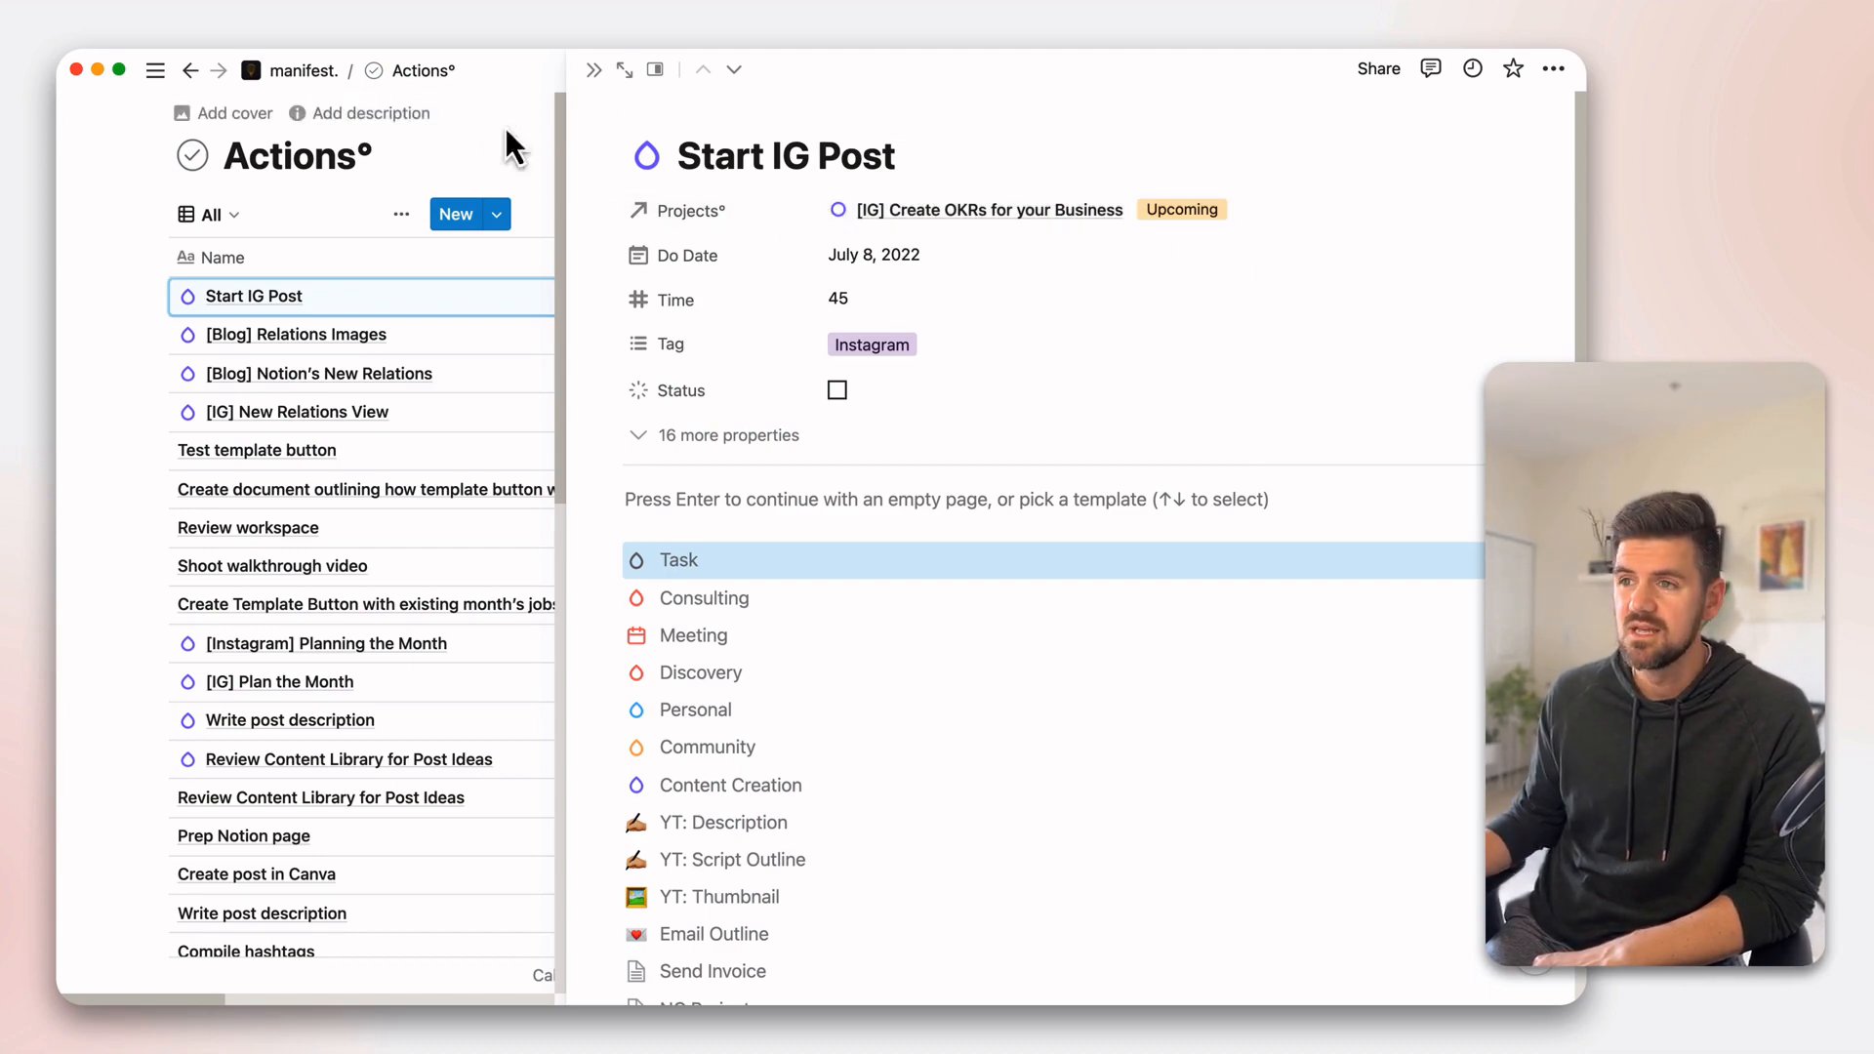
left_click(506, 127)
- Return to the manifest. page and open the Library° database in its Books view
left_click(303, 71)
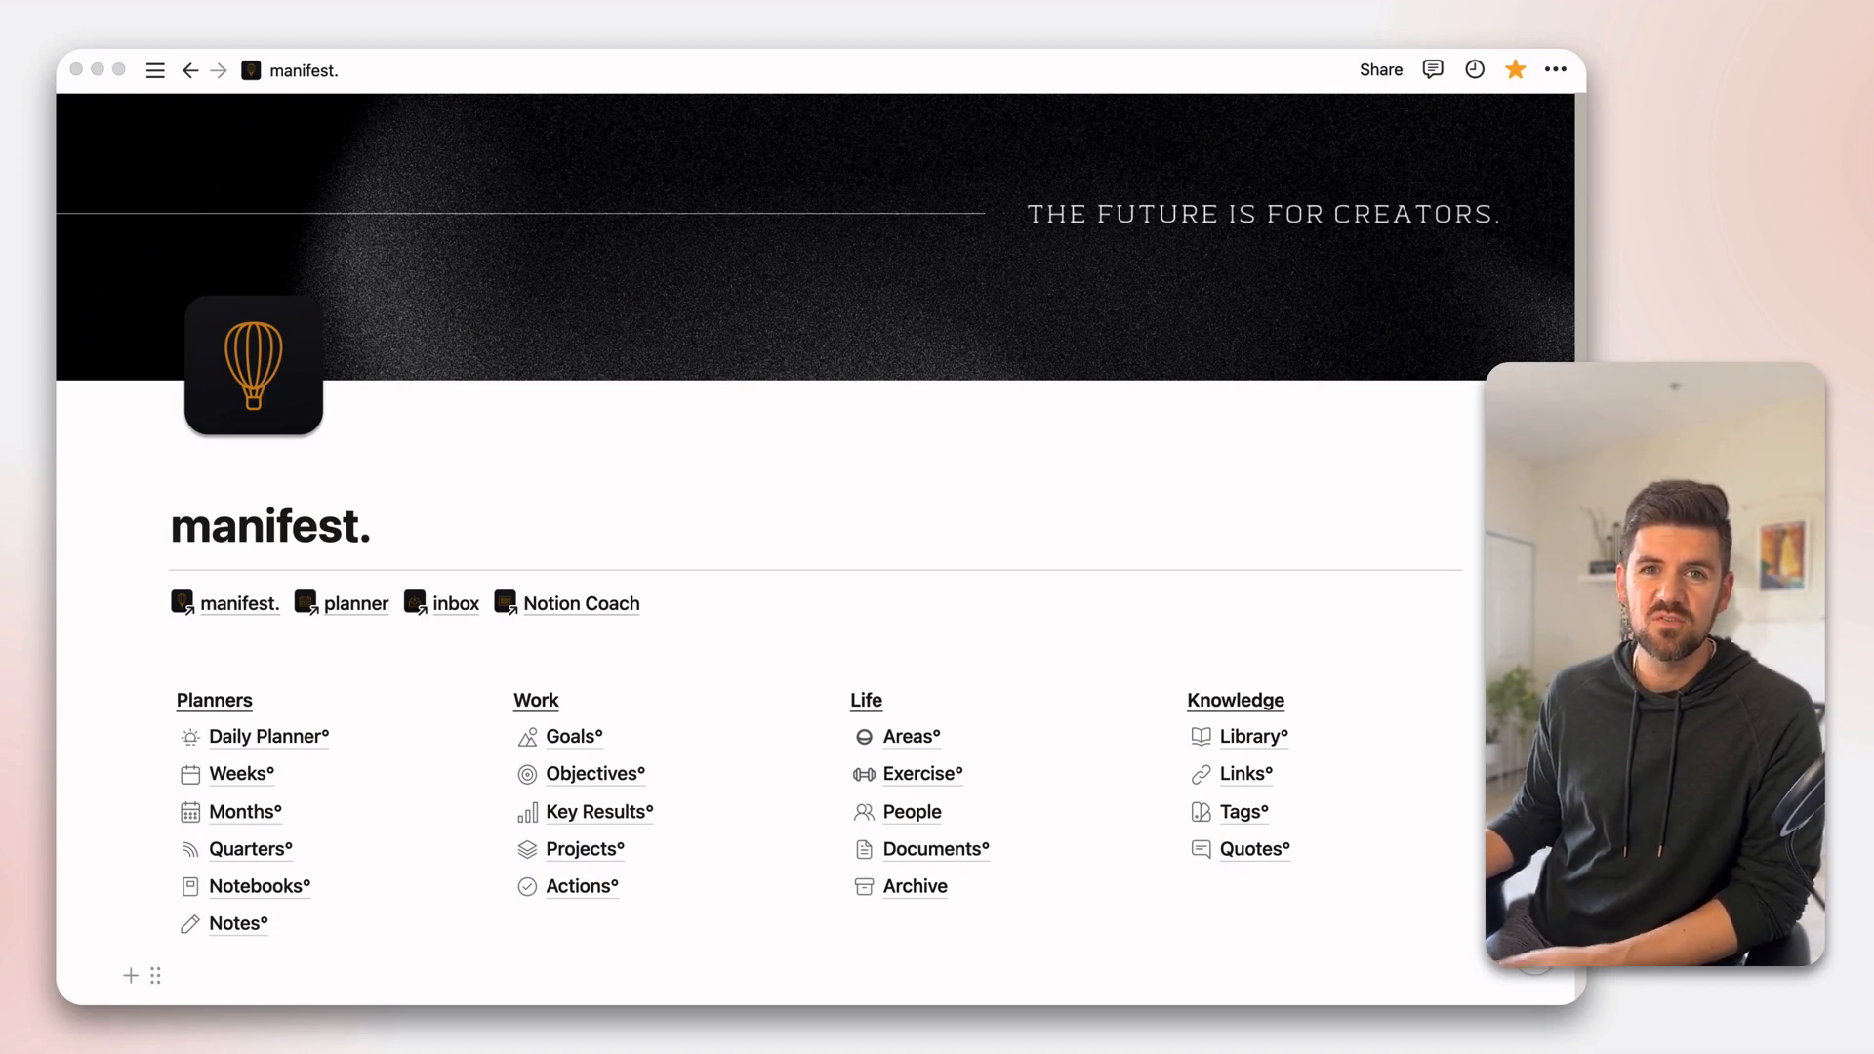
left_click(1252, 742)
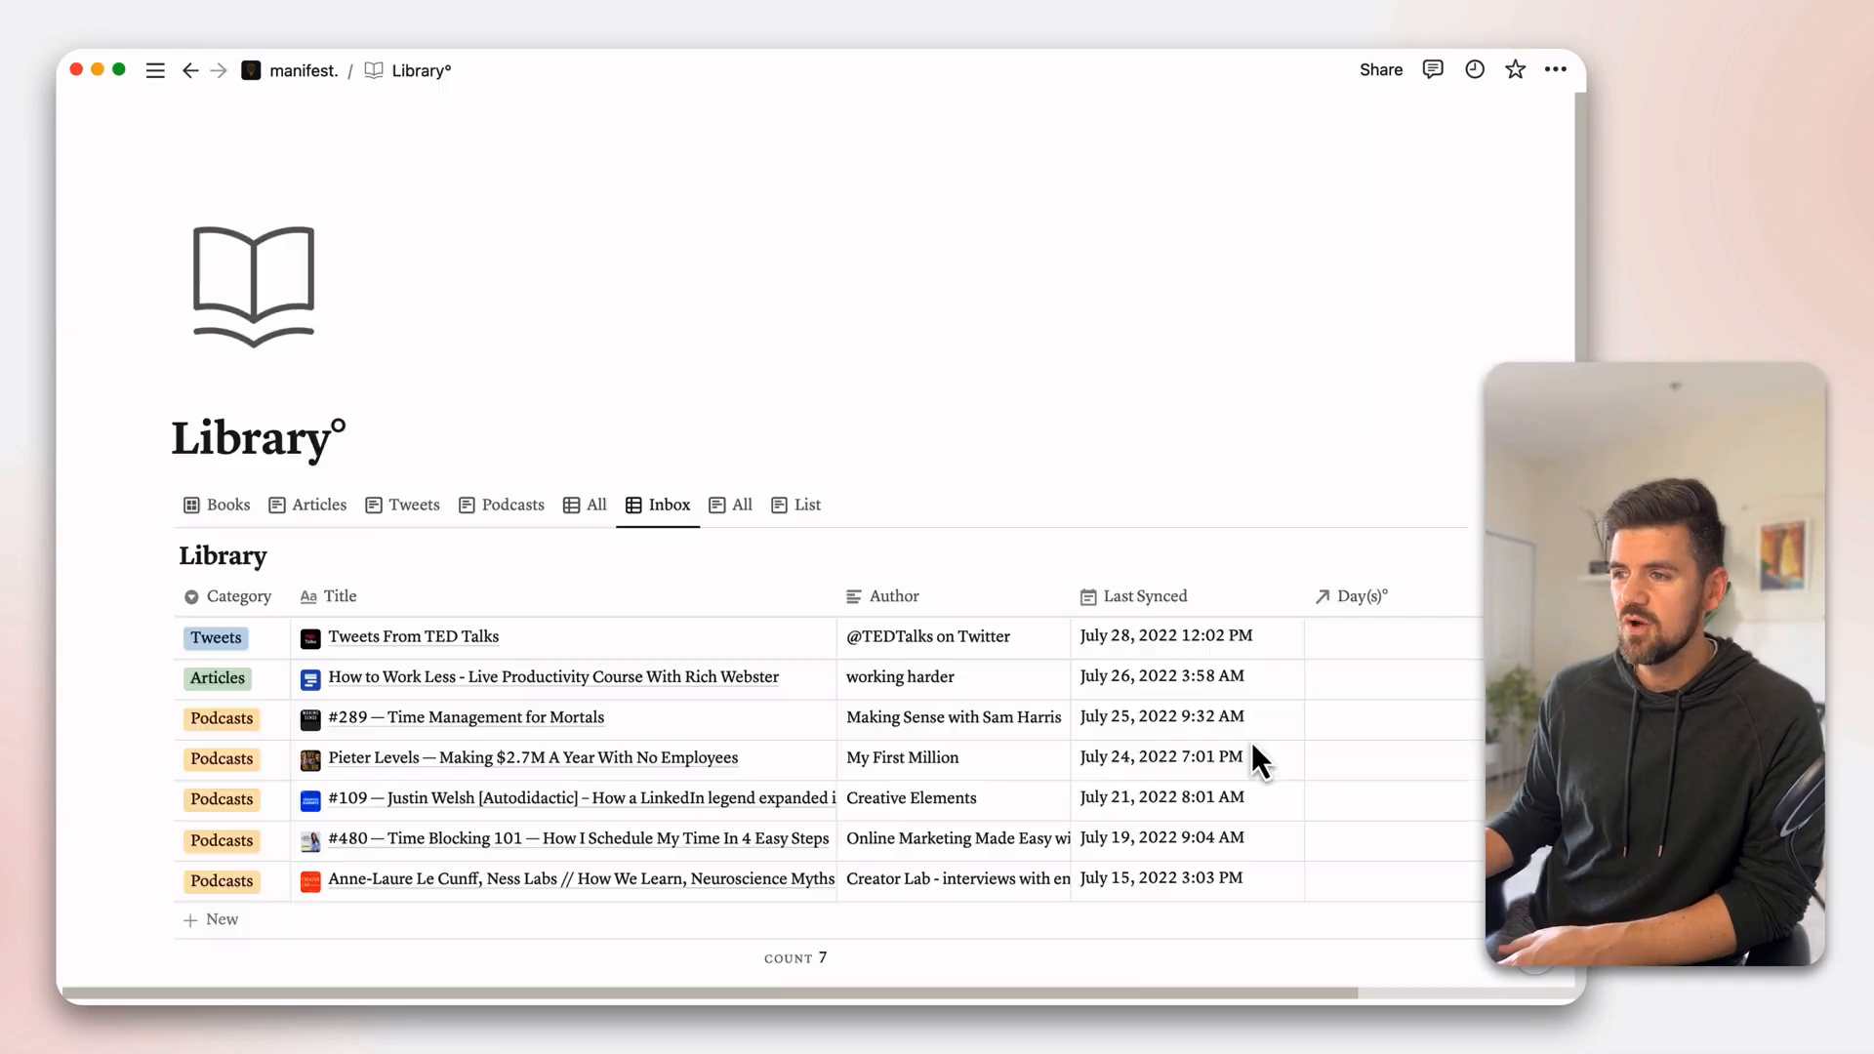
left_click(231, 506)
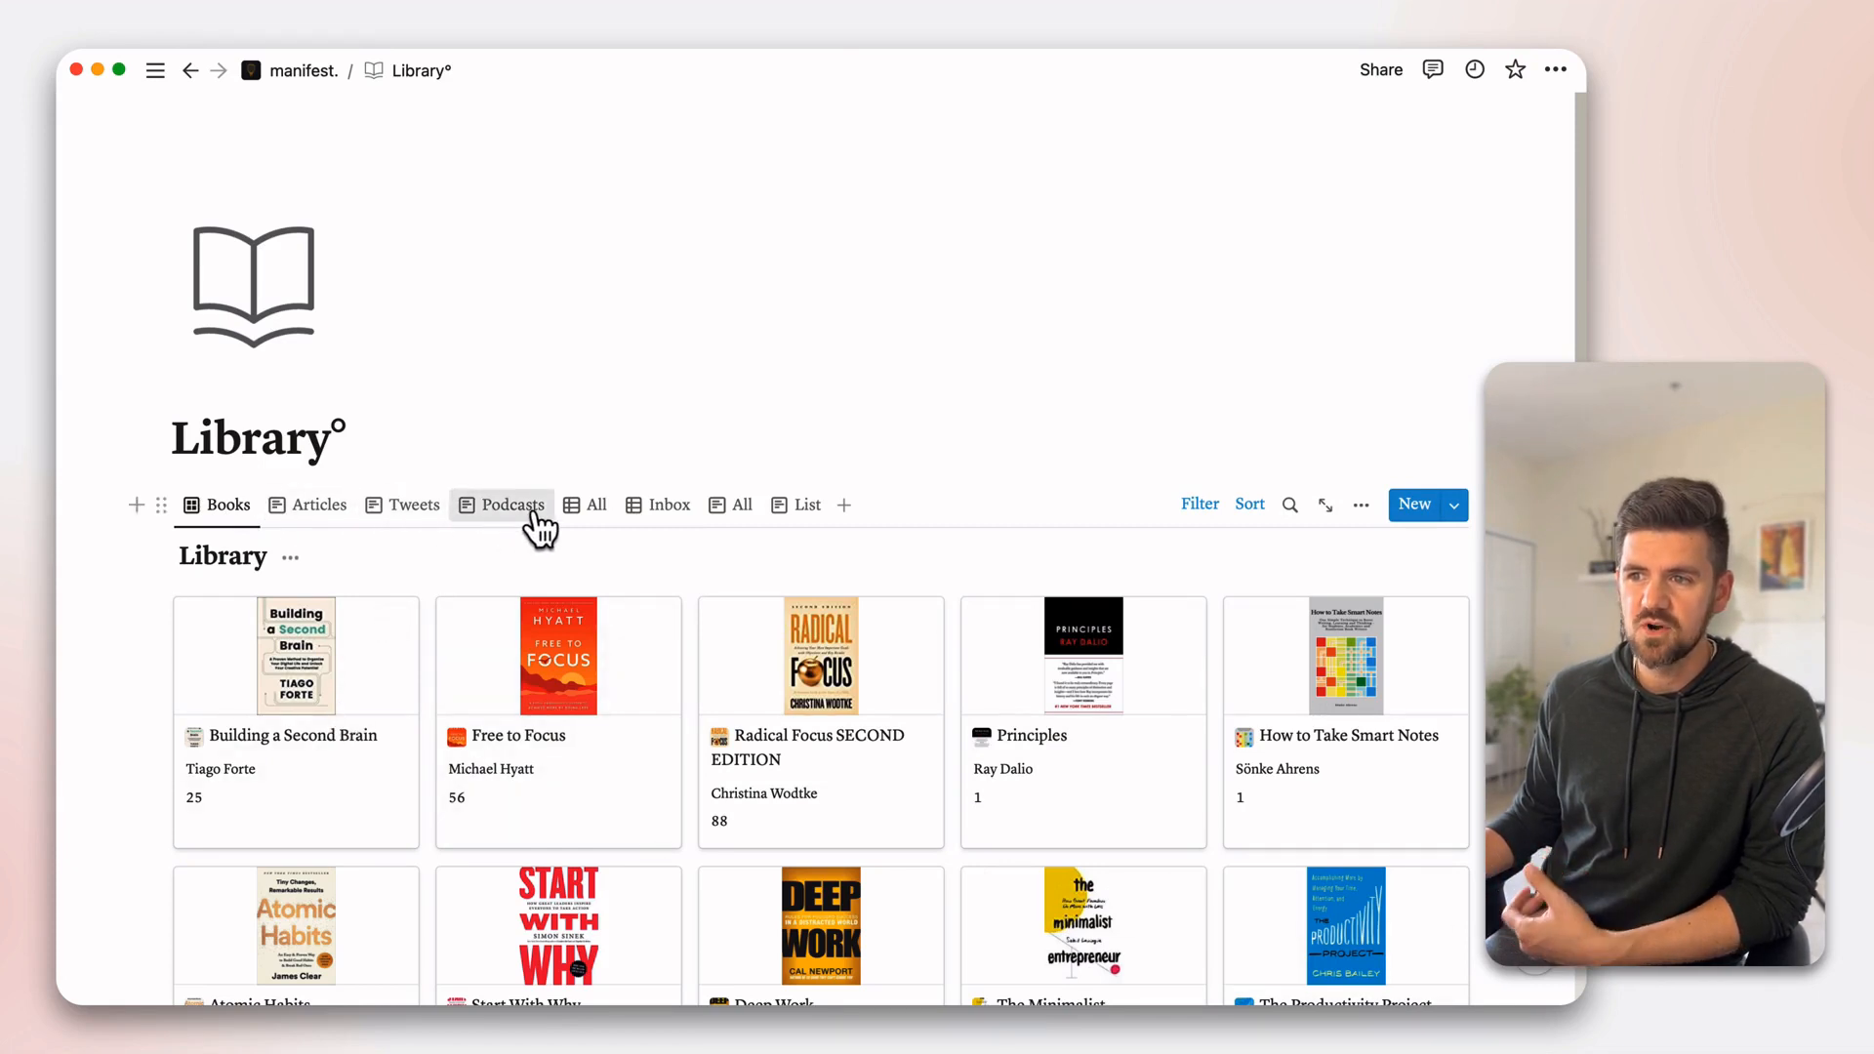
- Switch the Library° database to its Inbox view and inspect the filter rules behind it
left_click(672, 508)
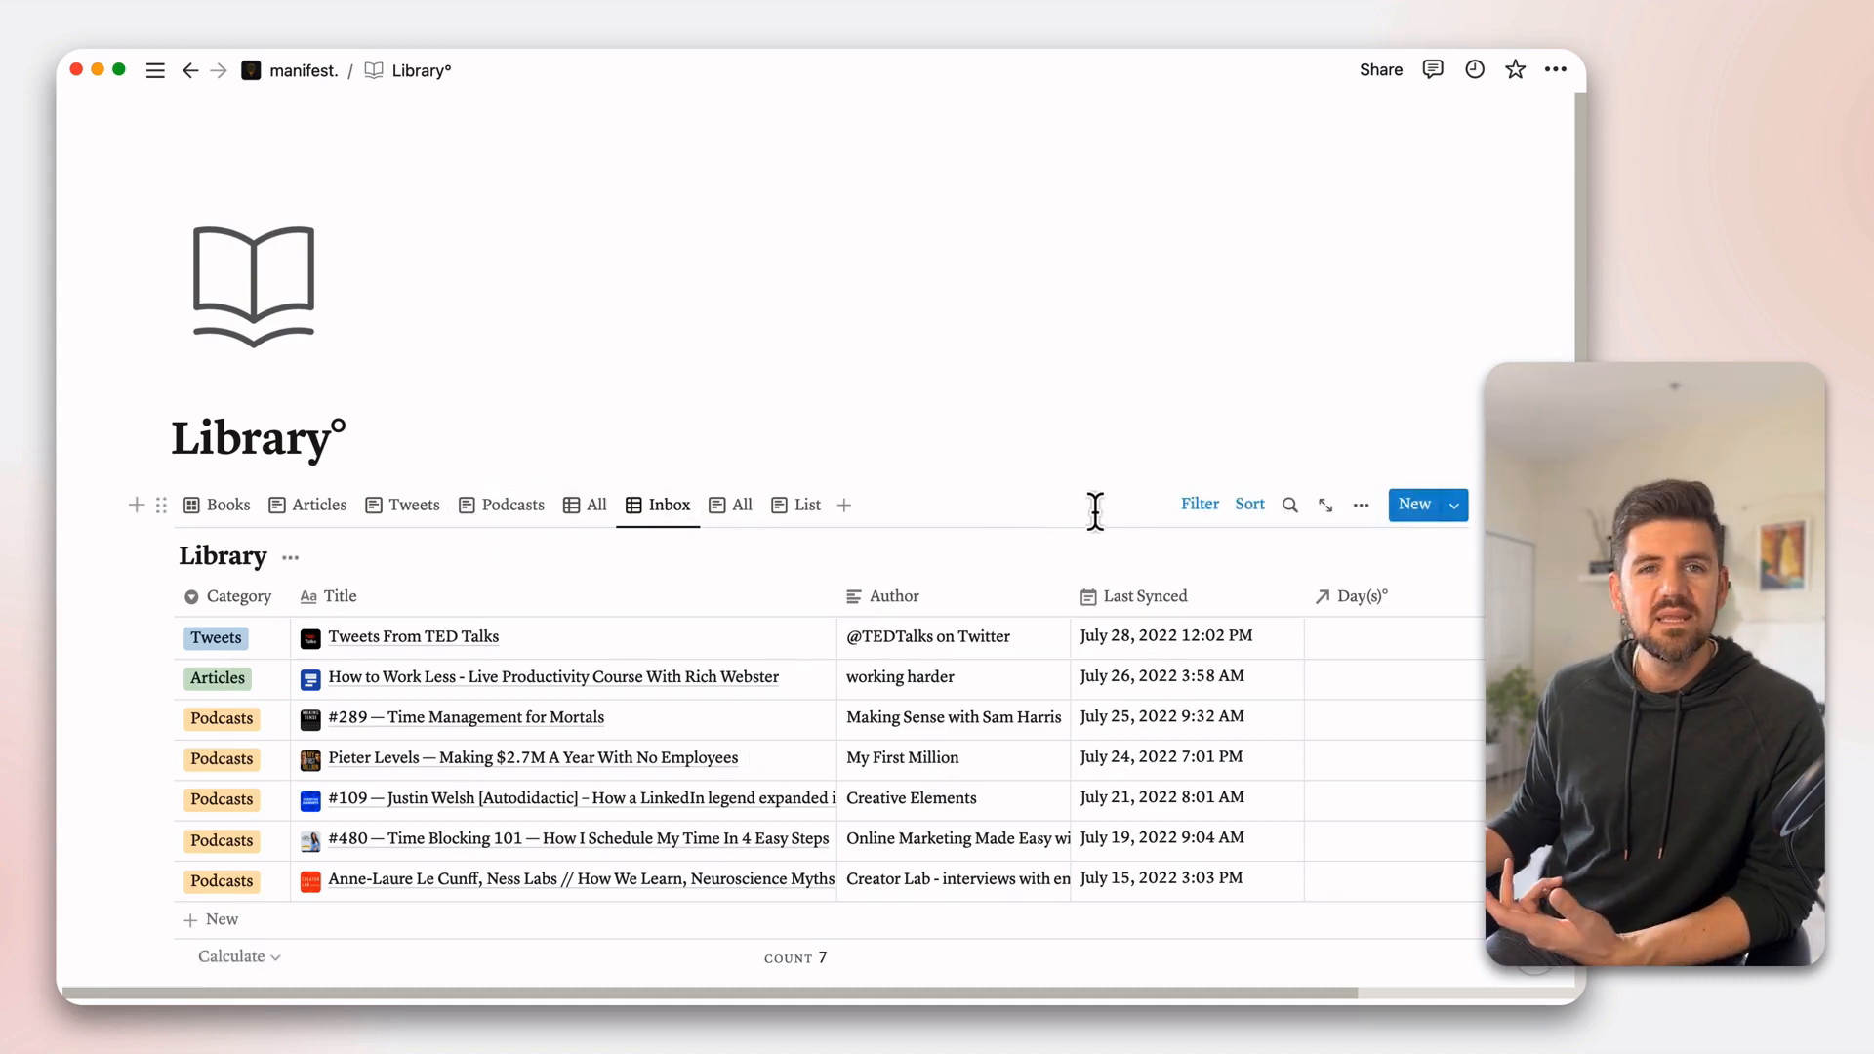
left_click(1201, 511)
left_click(405, 605)
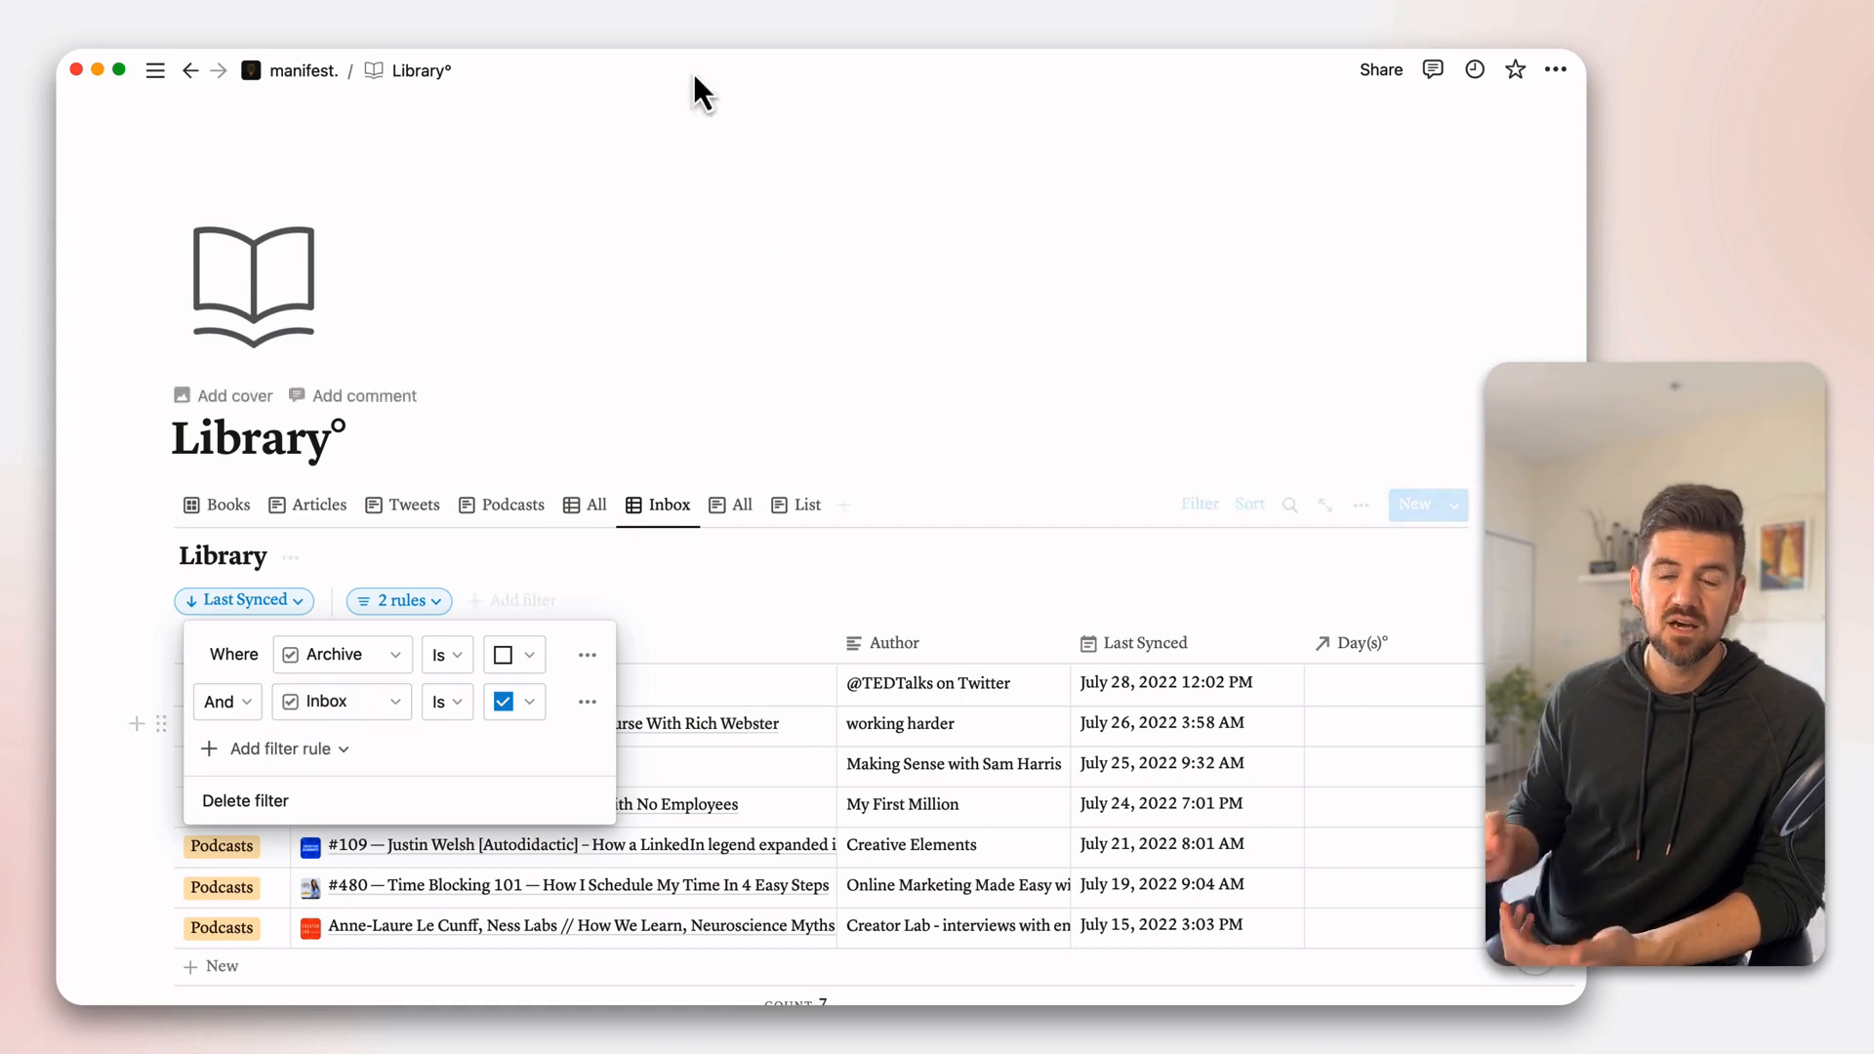
- Open the inbox page from the manifest. page and expand its Actions section to view the captured actions
left_click(322, 74)
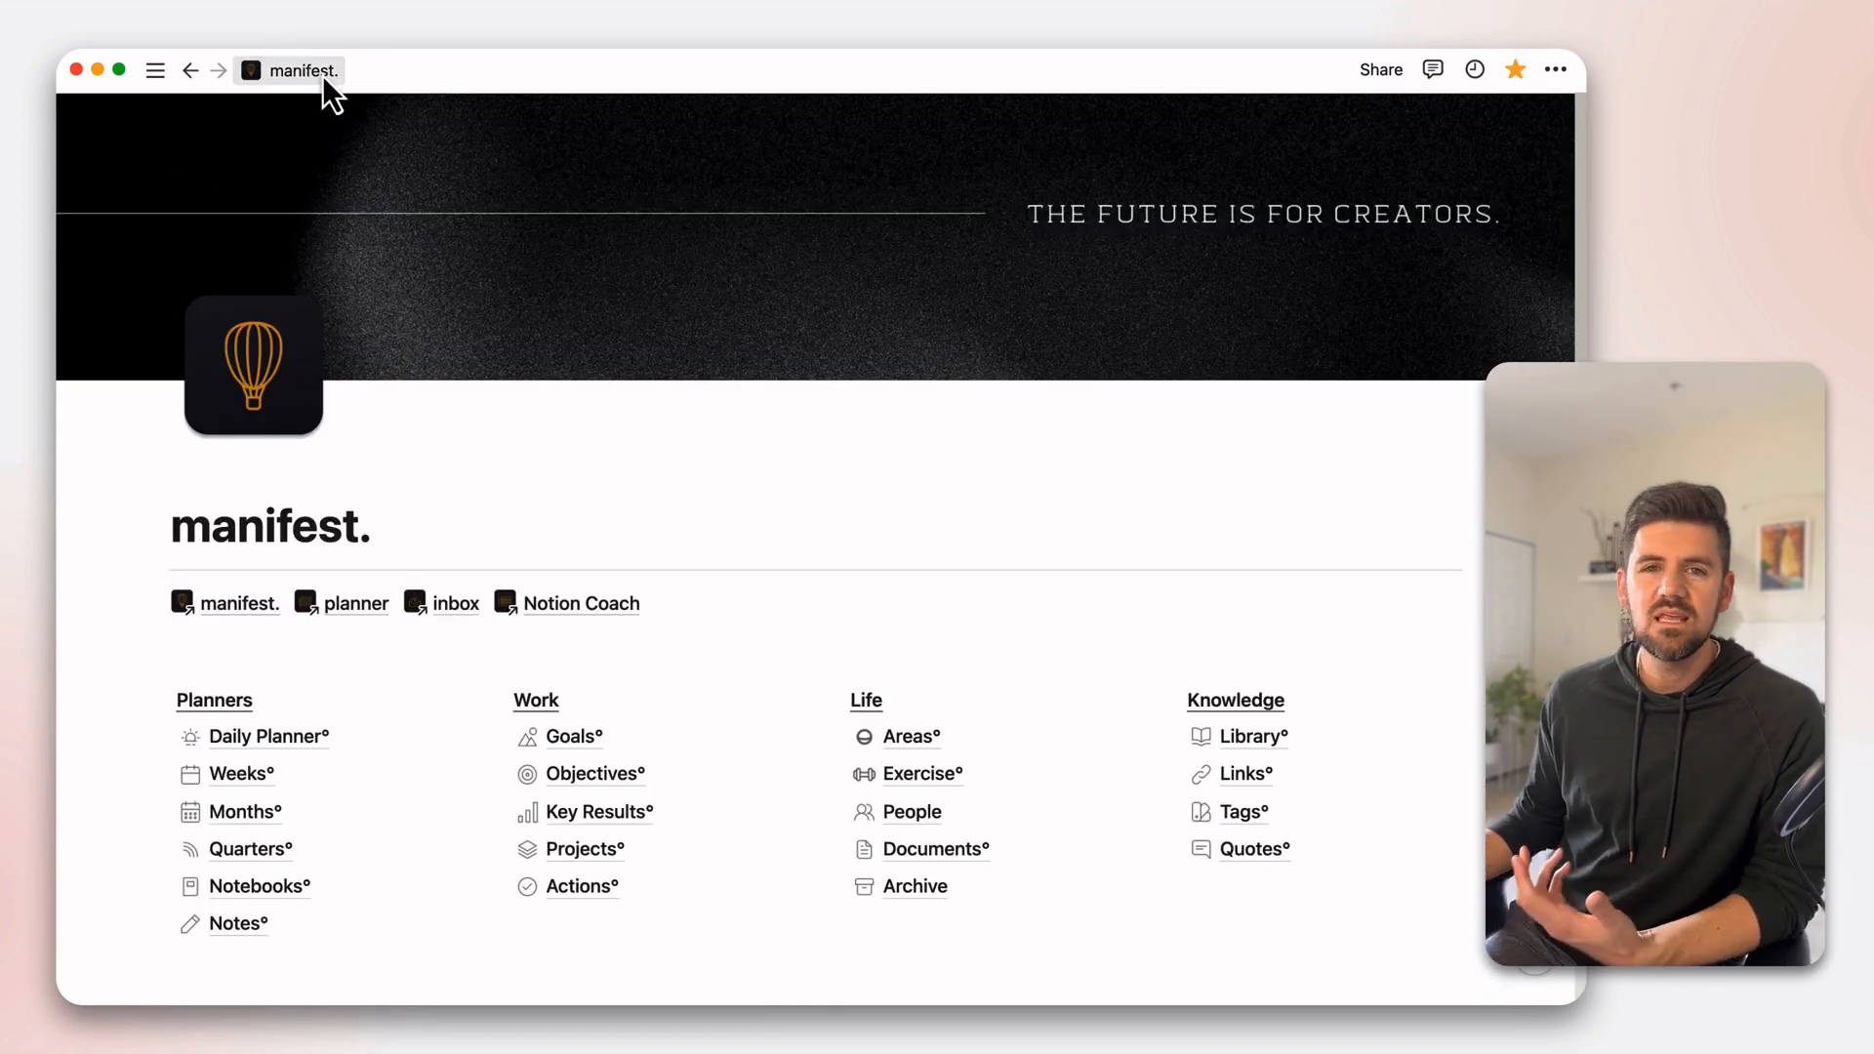
left_click(455, 605)
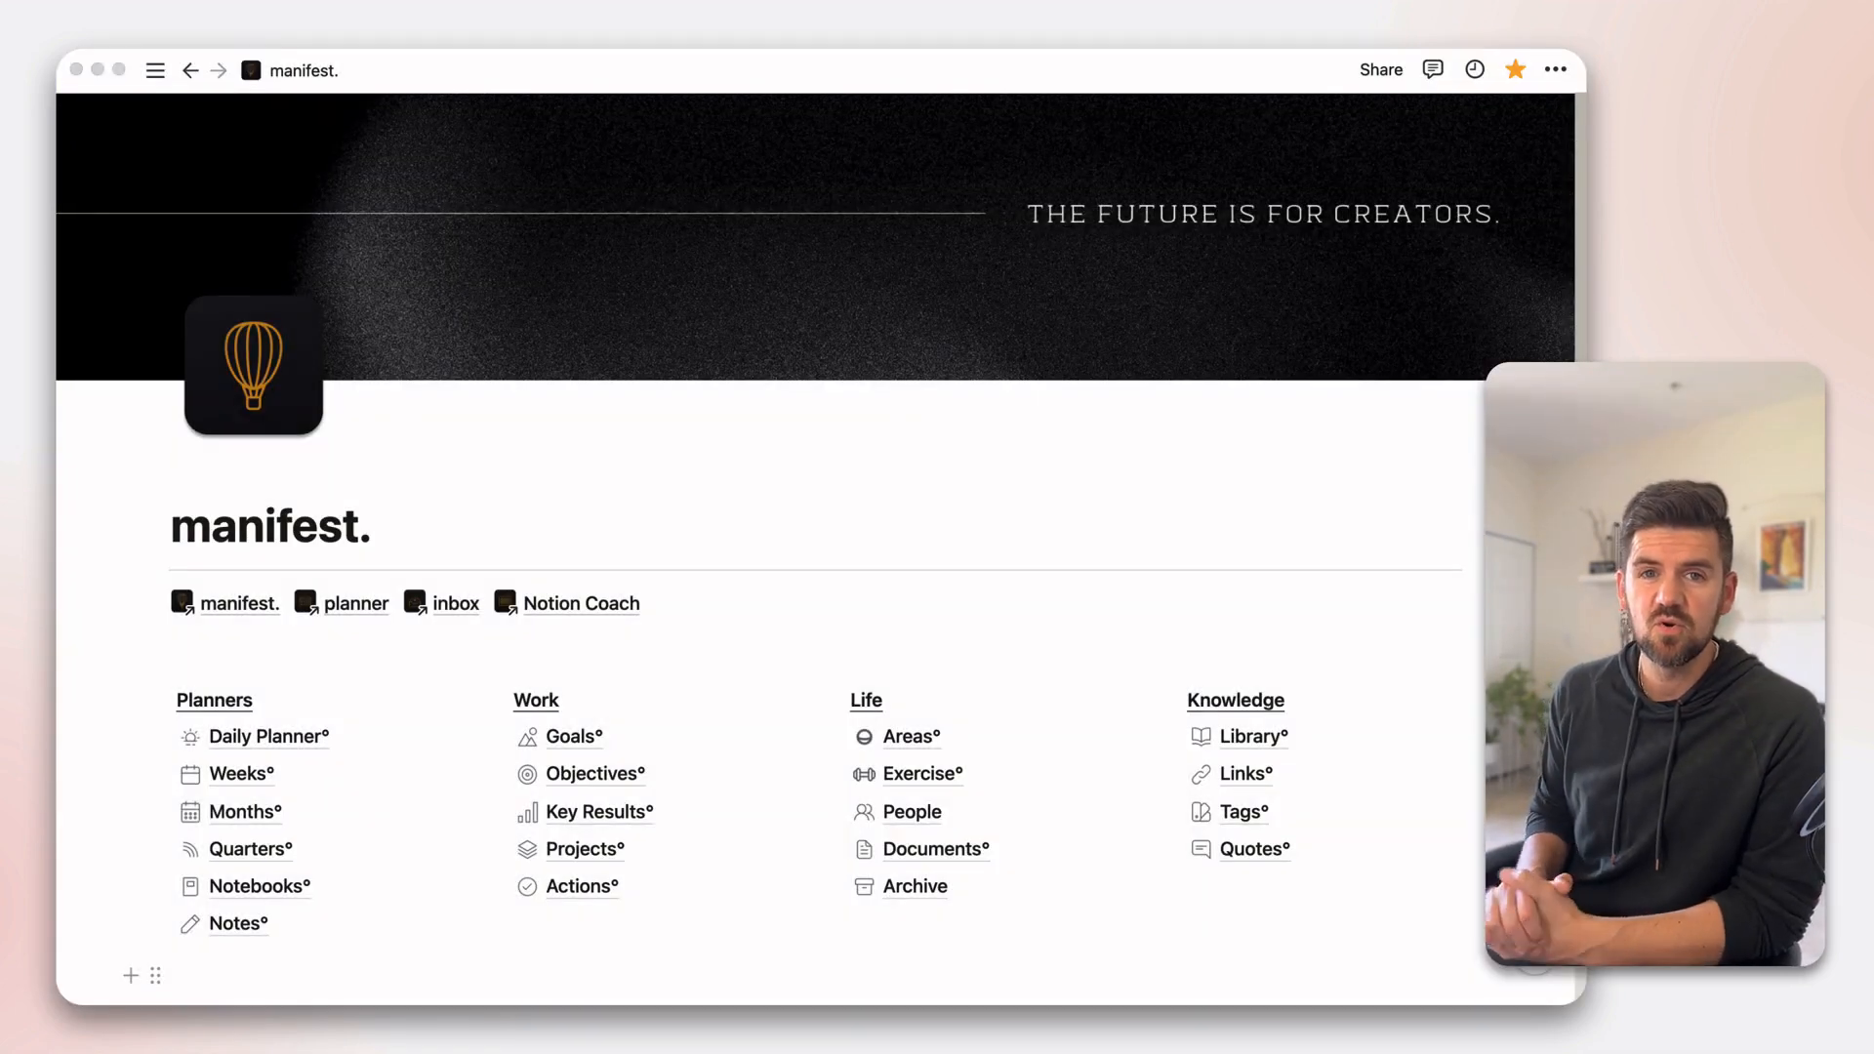
left_click(445, 613)
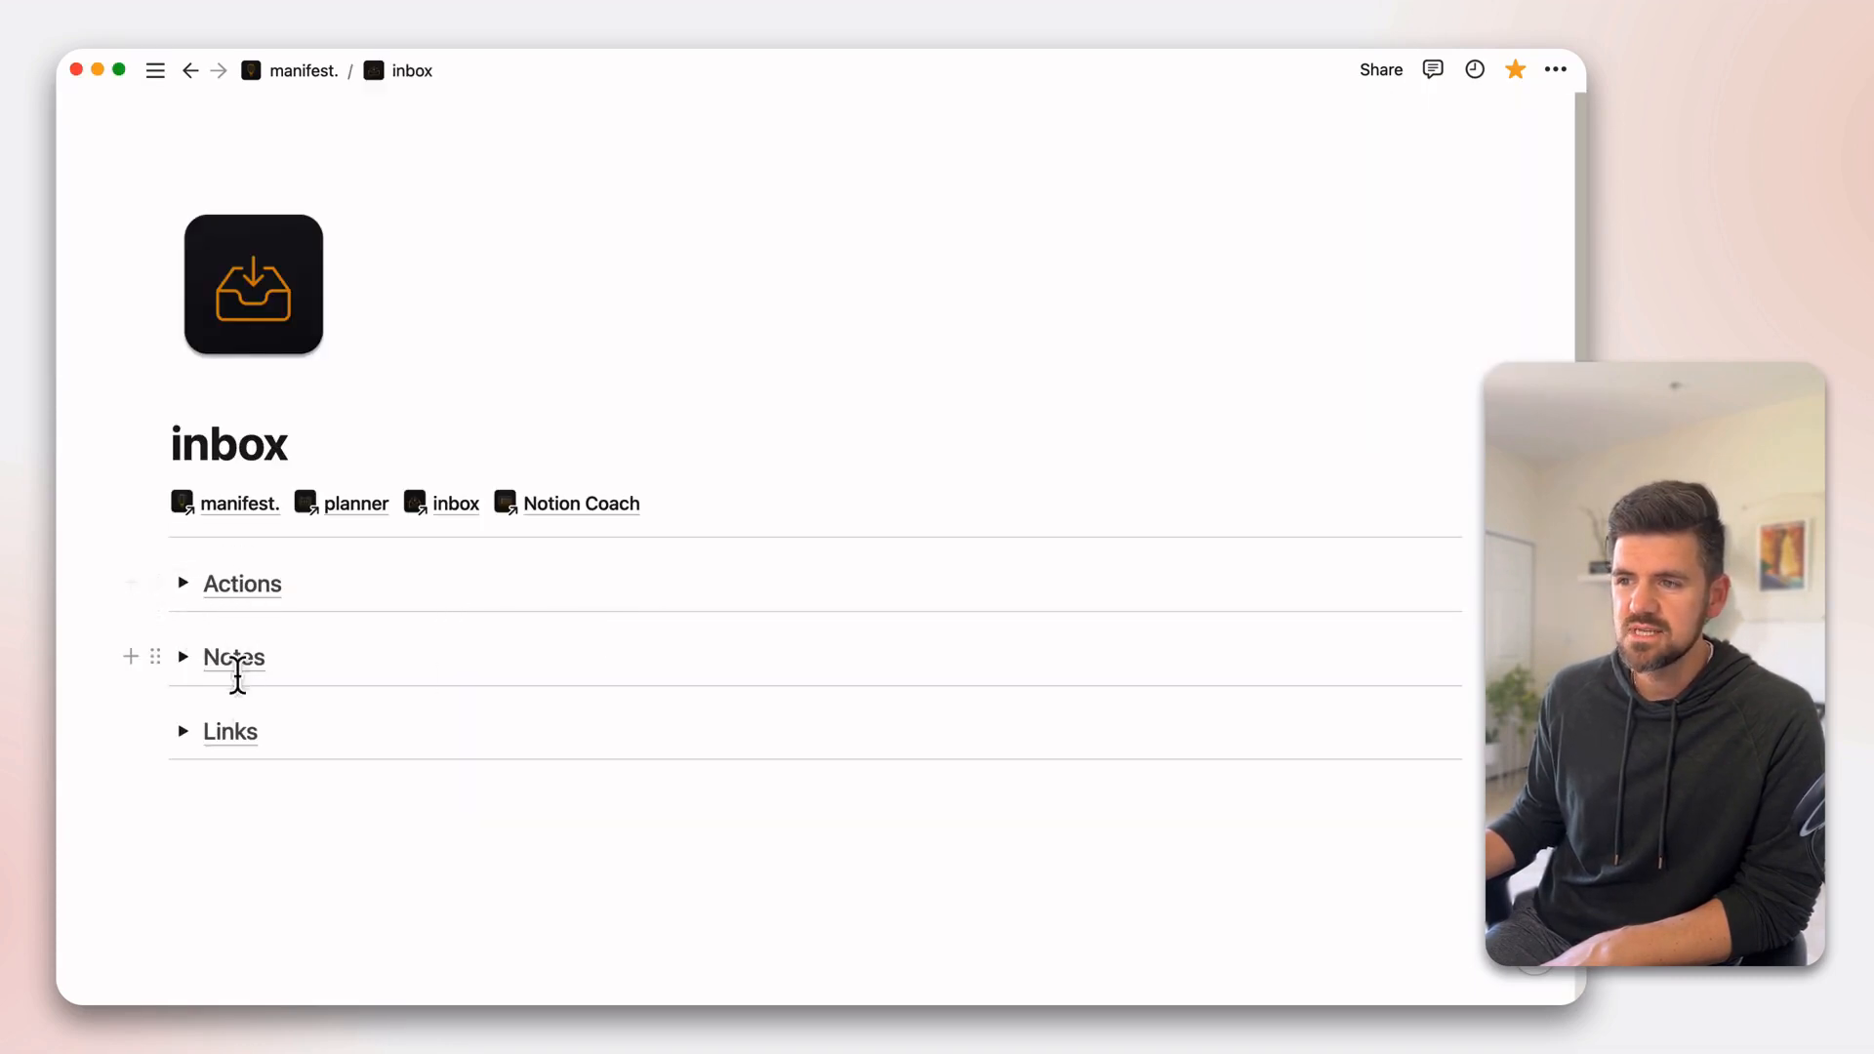
left_click(183, 584)
scroll(693, 659, "down", 5)
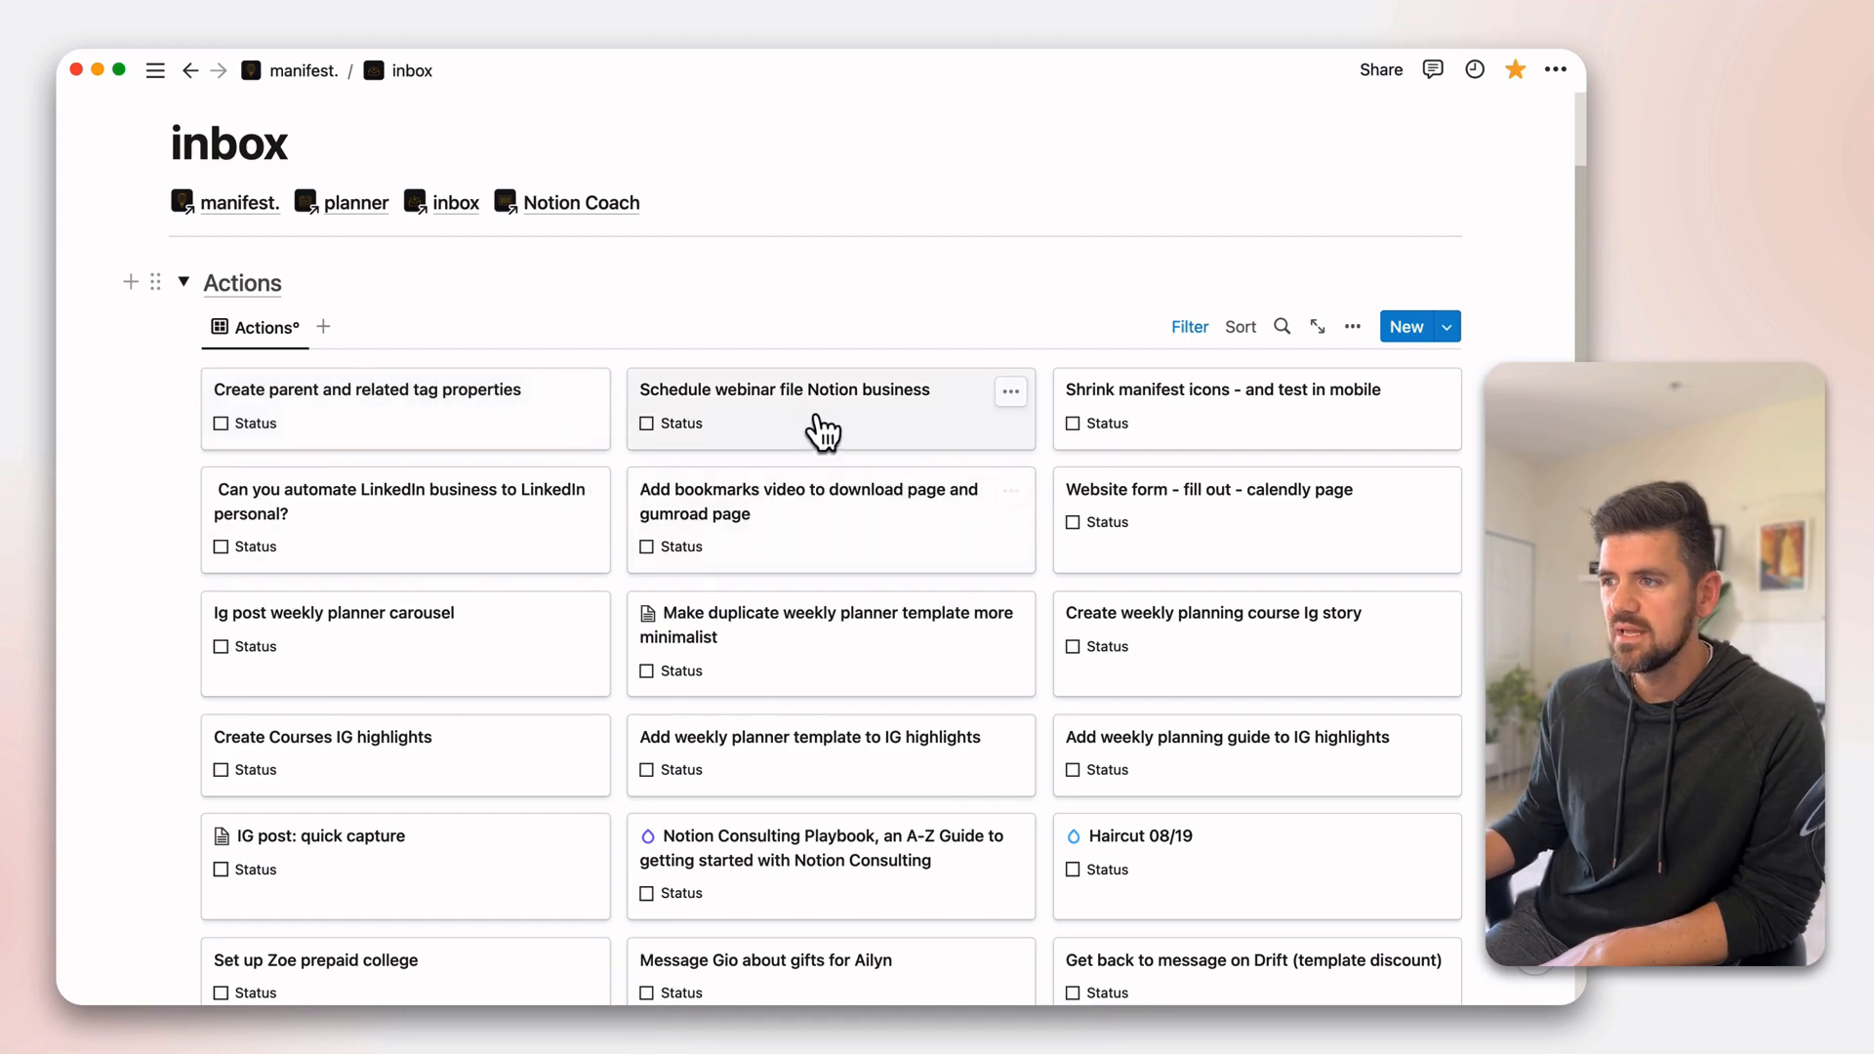
- Inspect the Projects°, Status and Tag filter rules behind the inbox's Actions° view, and collapse the Actions section
left_click(420, 430)
key("Escape")
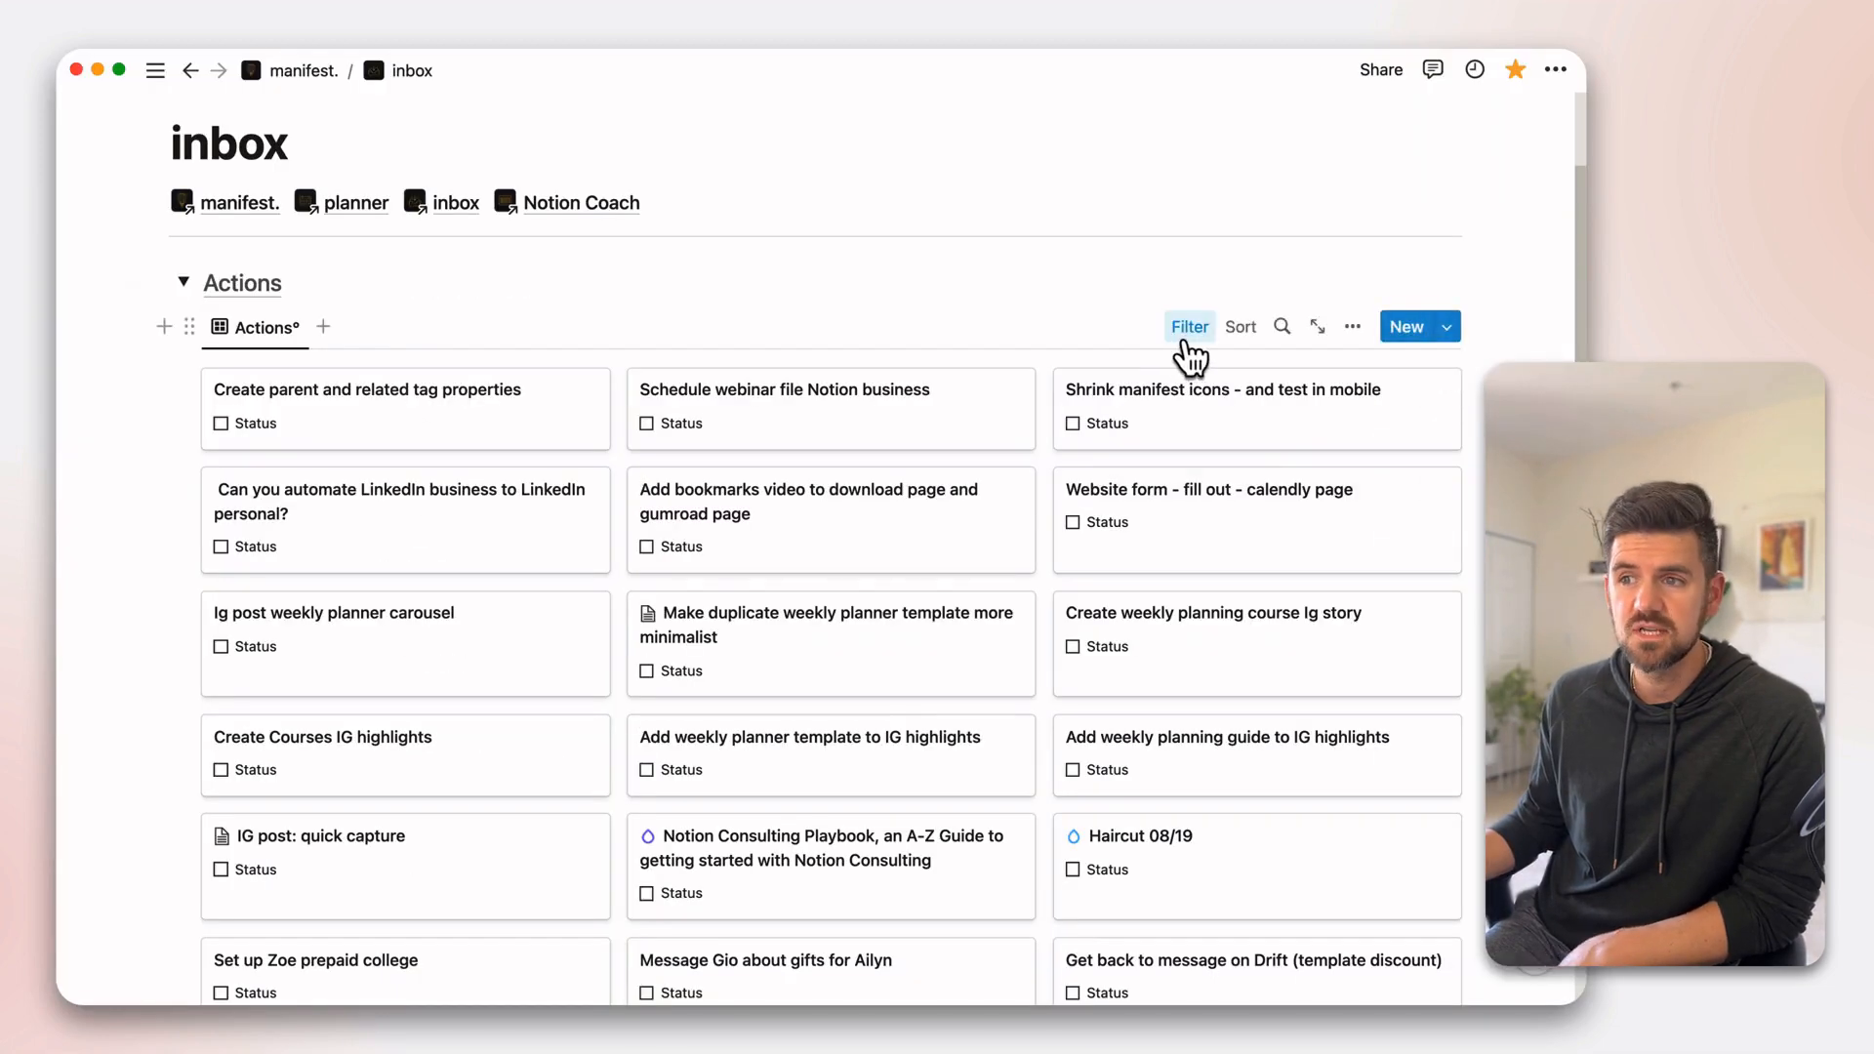
left_click(1190, 328)
left_click(867, 309)
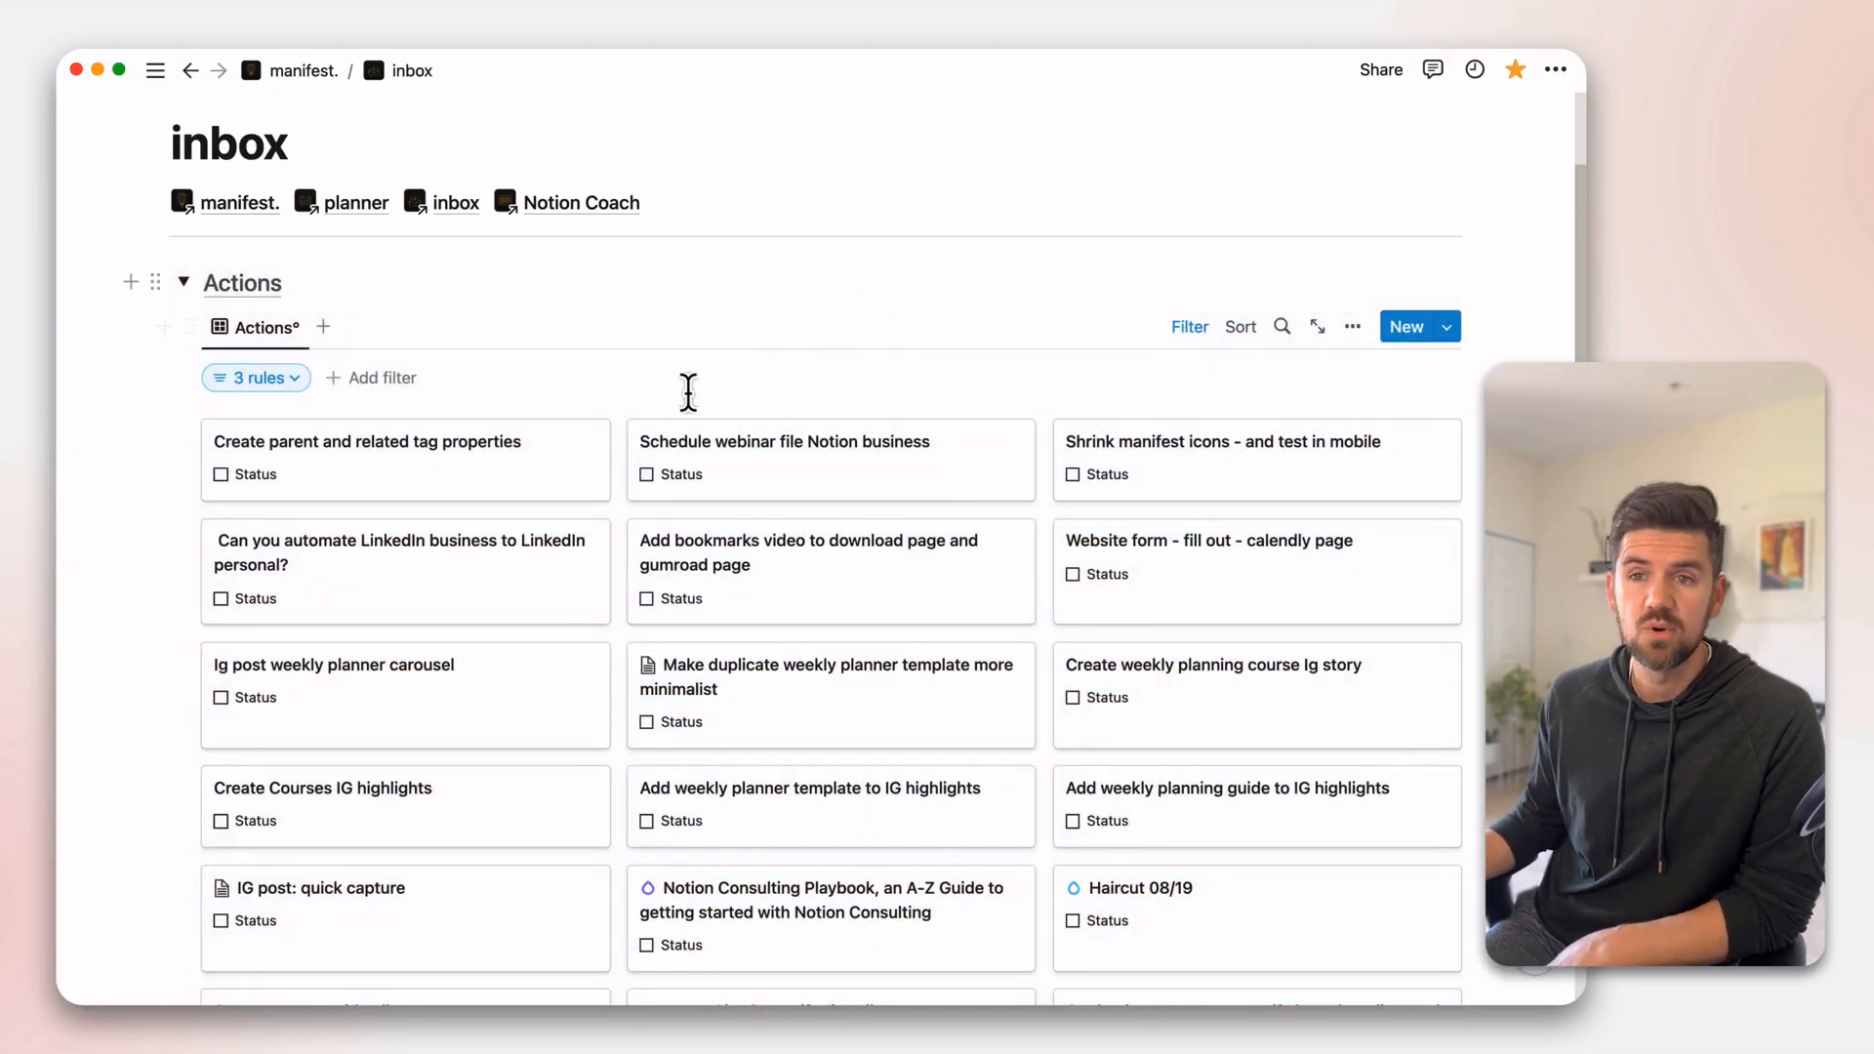
left_click(273, 379)
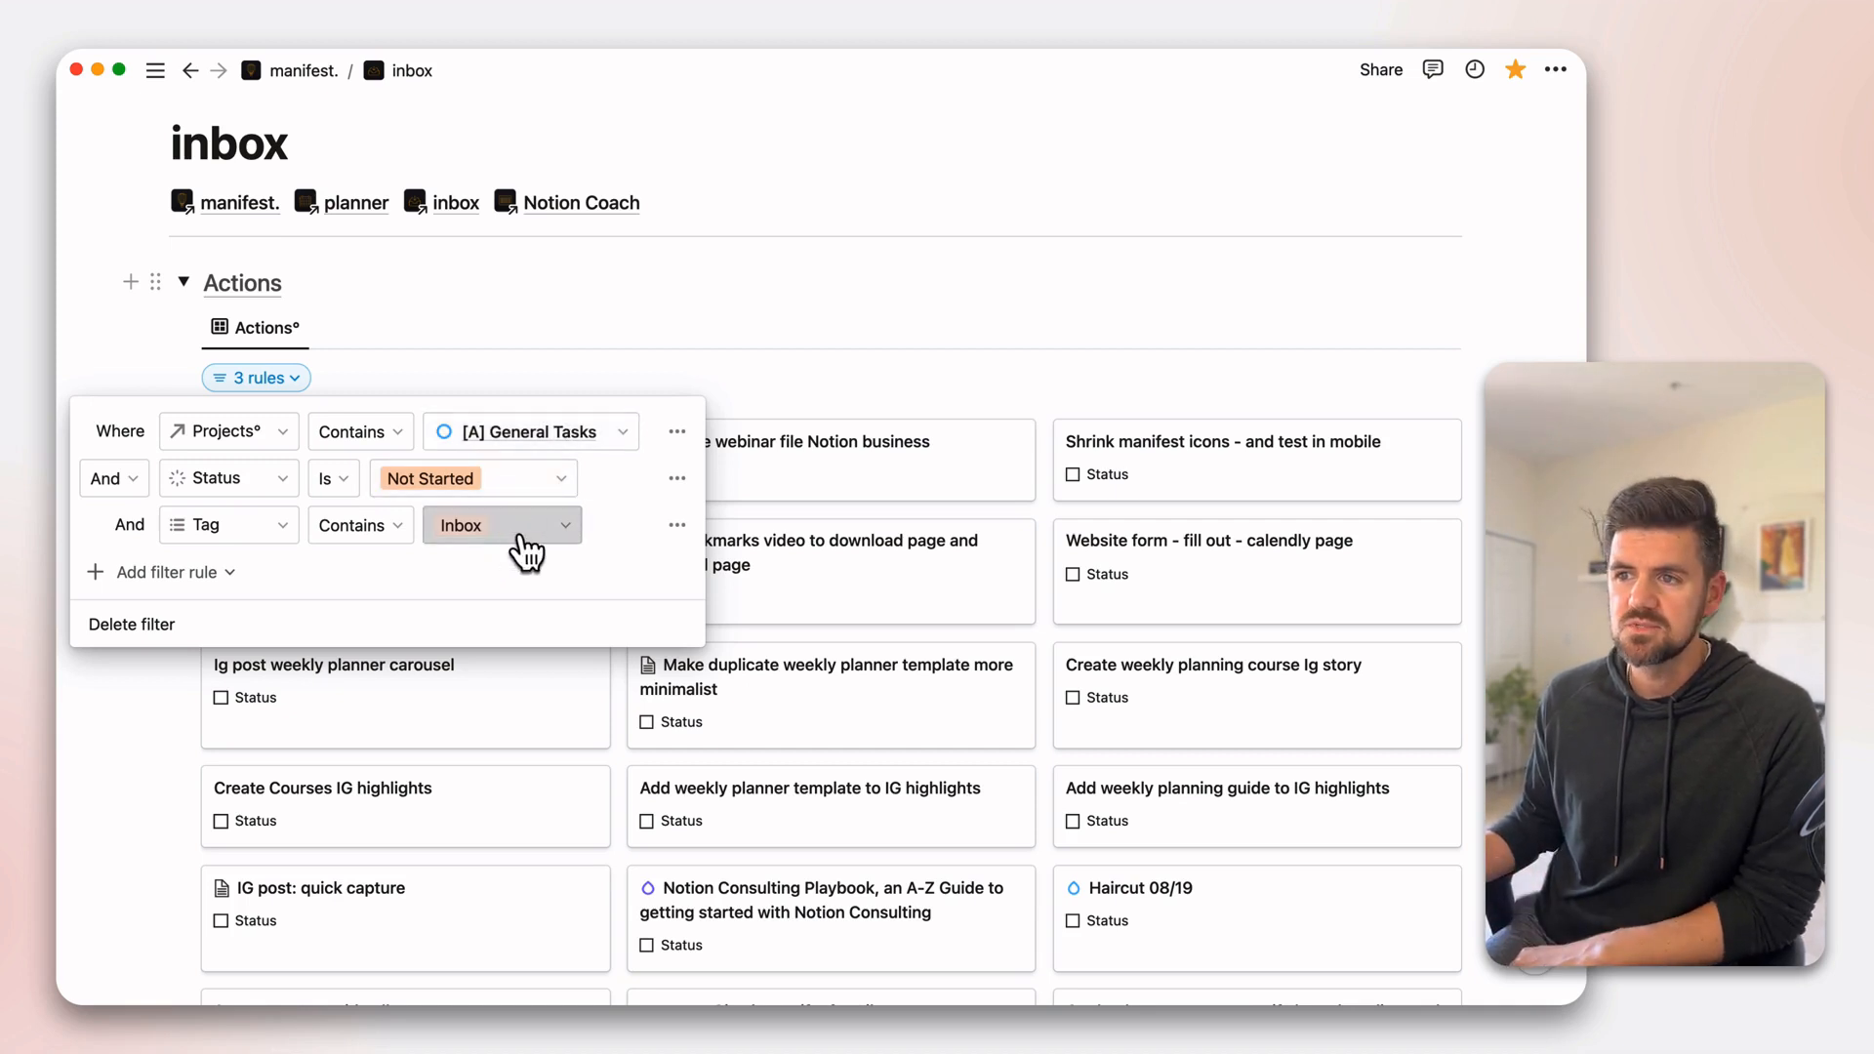
left_click(264, 326)
left_click(184, 283)
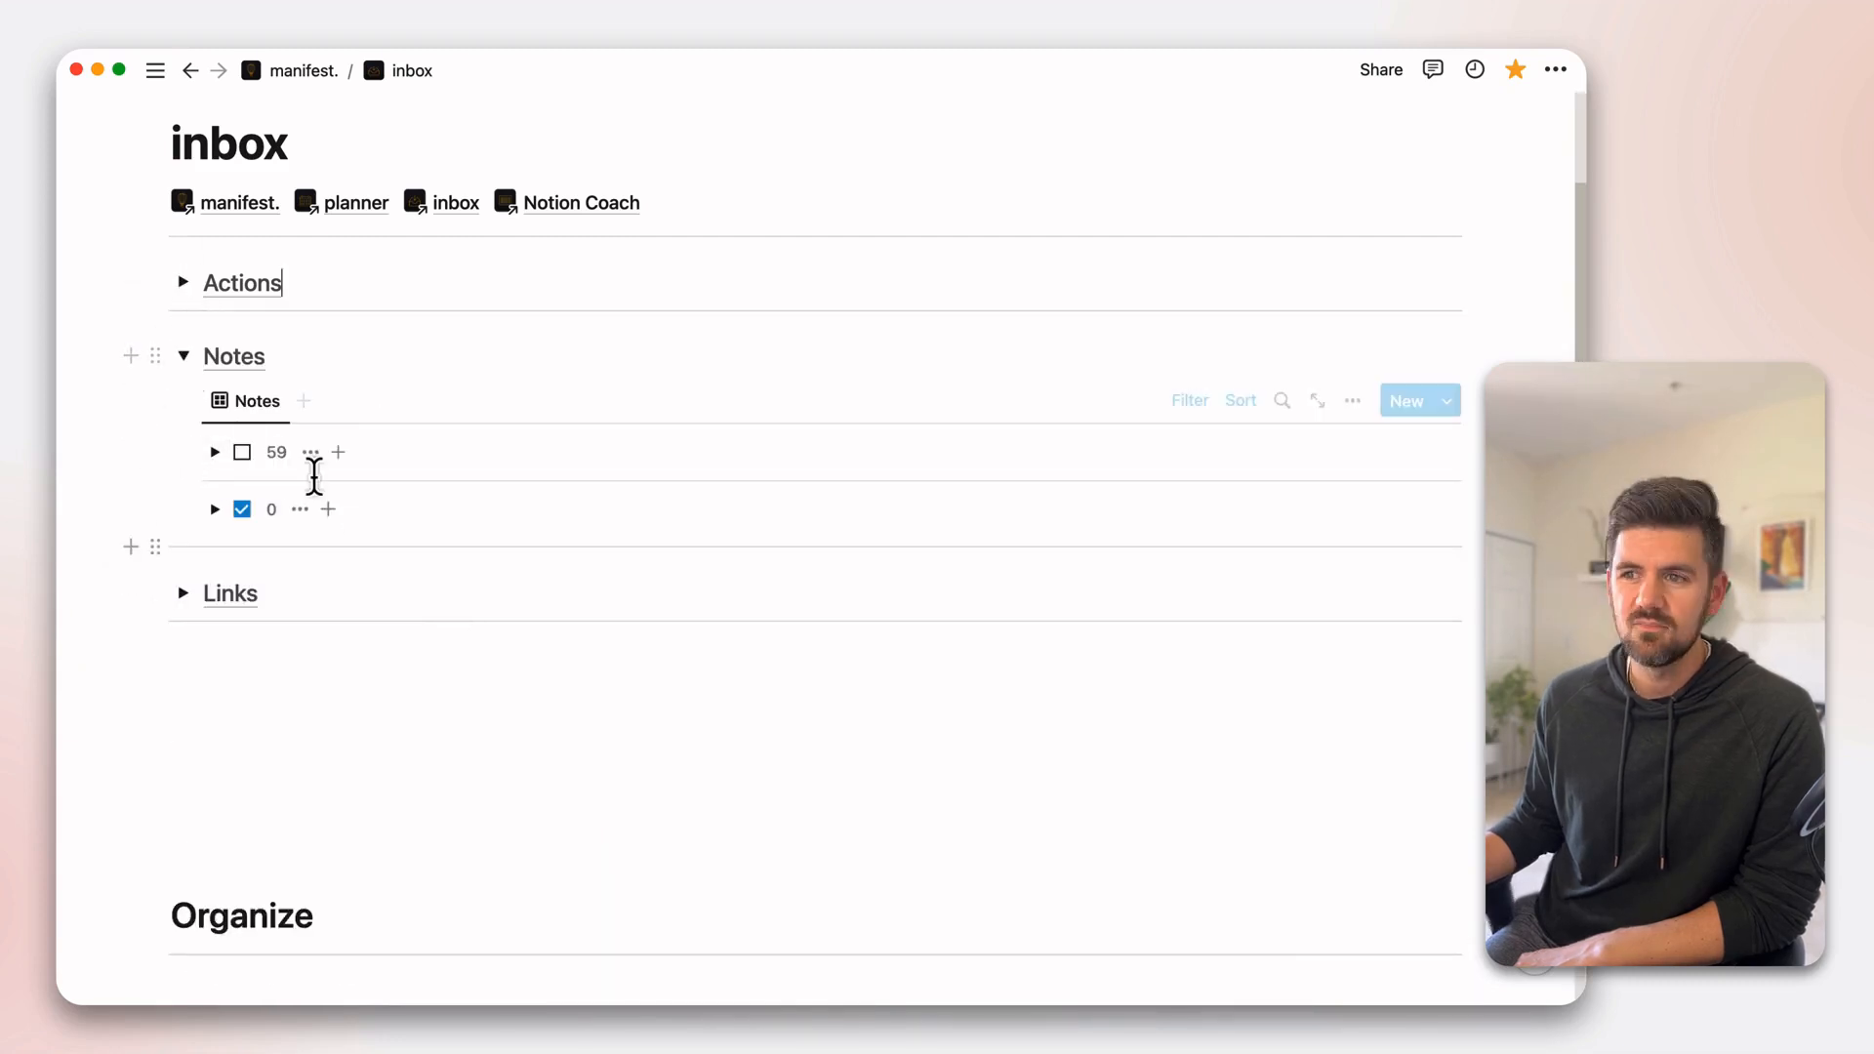
- Expand the unarchived notes group and review the properties of the note "I build powerfully intuitive Notion workspaces for world's most innovative companies."
left_click(214, 452)
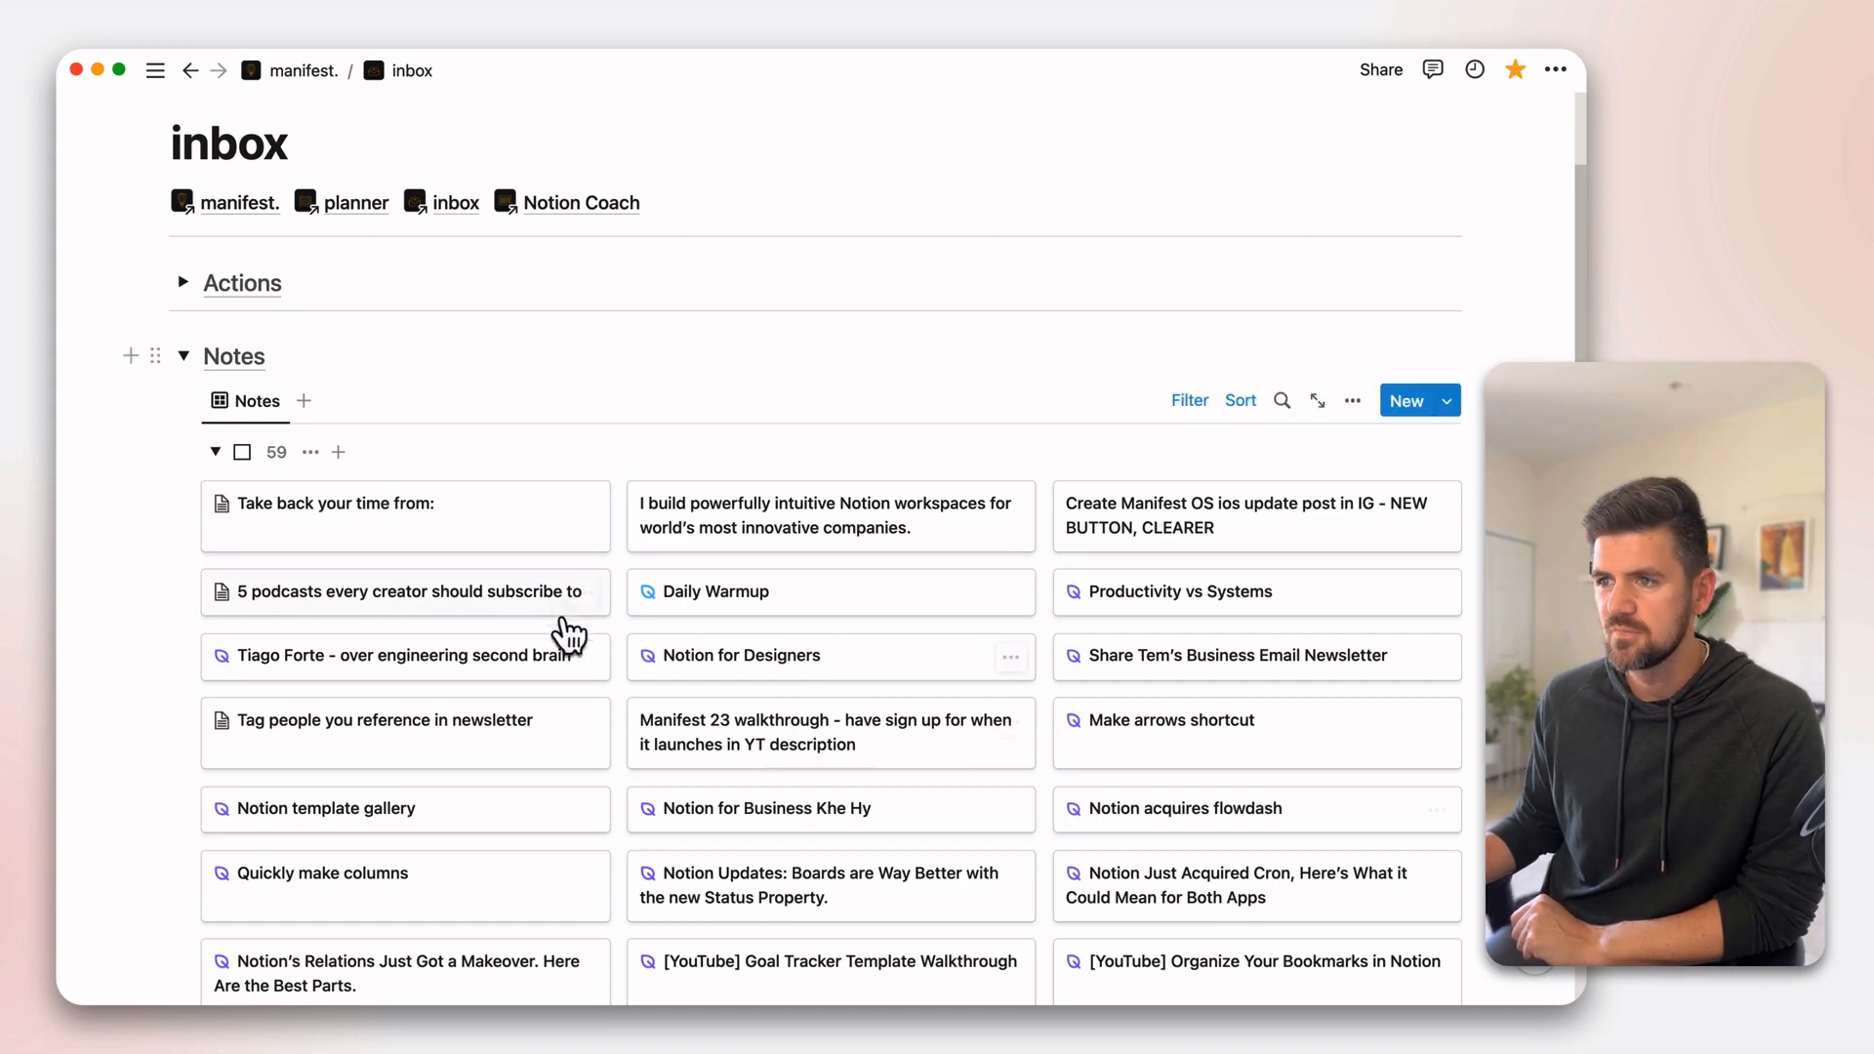
left_click(732, 538)
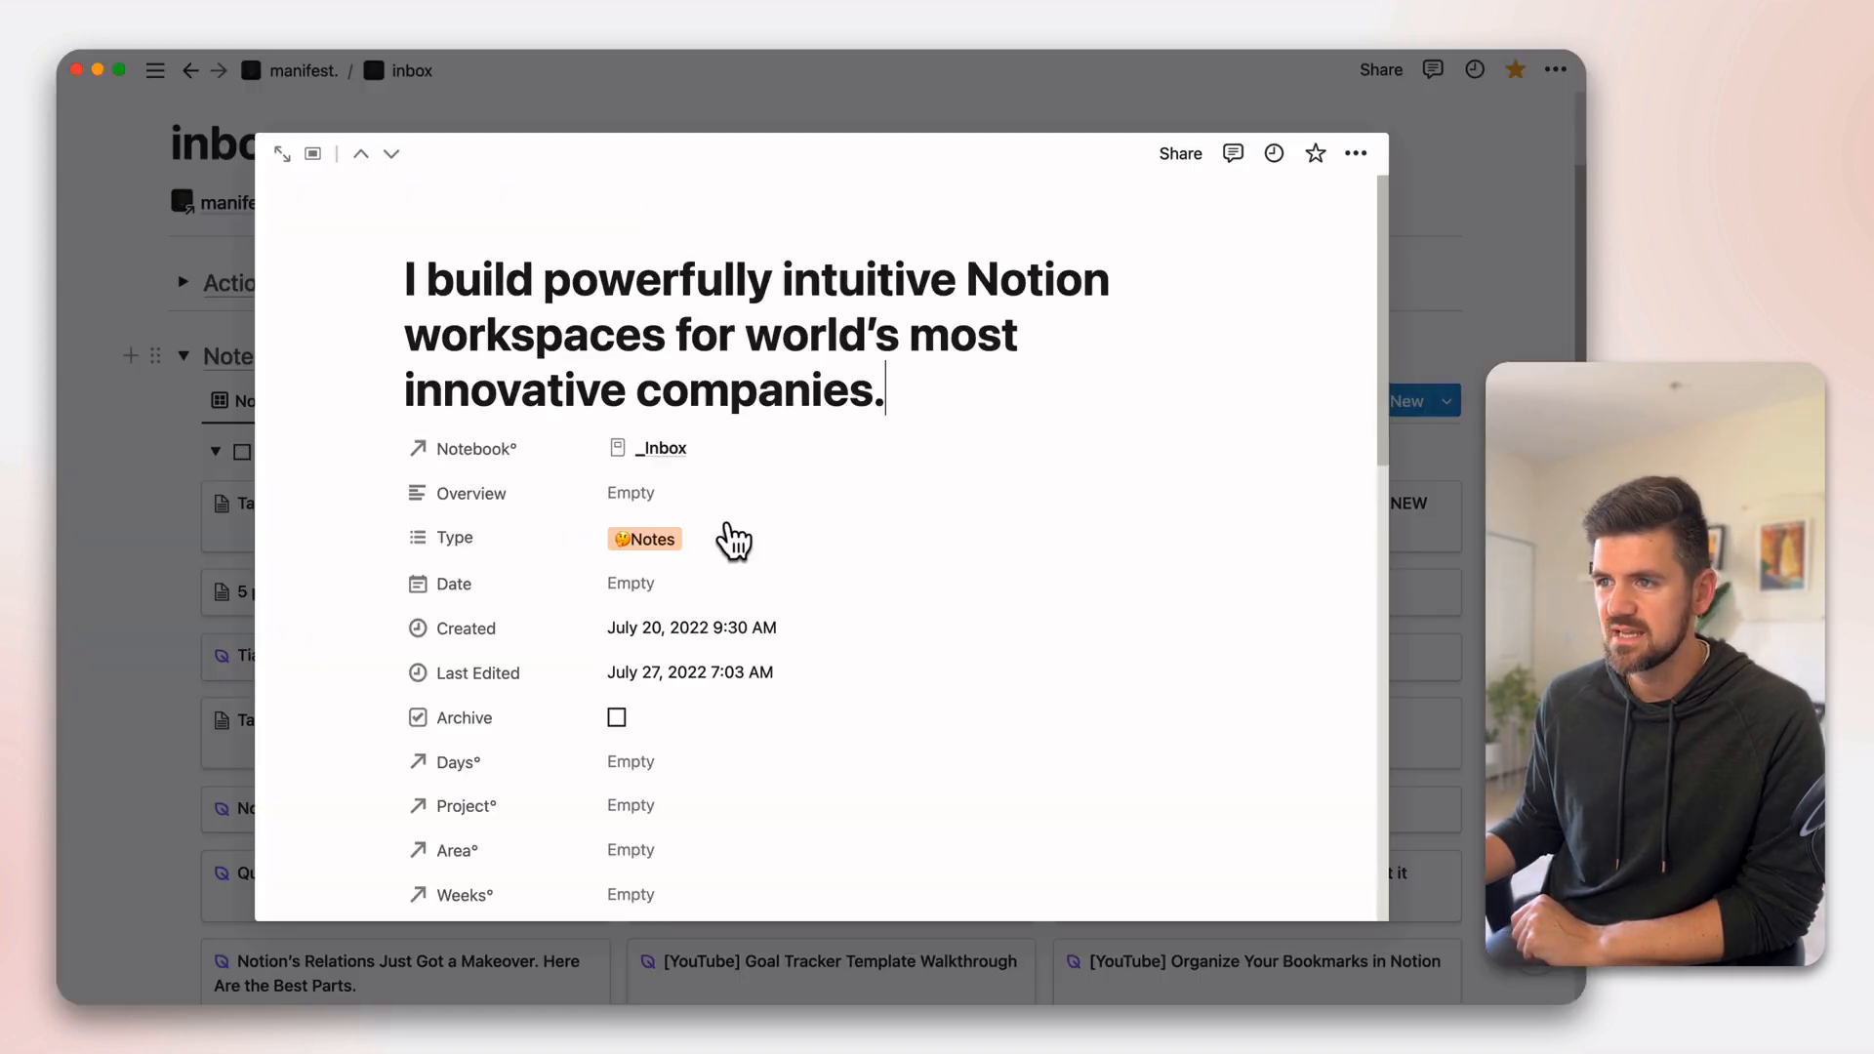
scroll(796, 698, "down", 3)
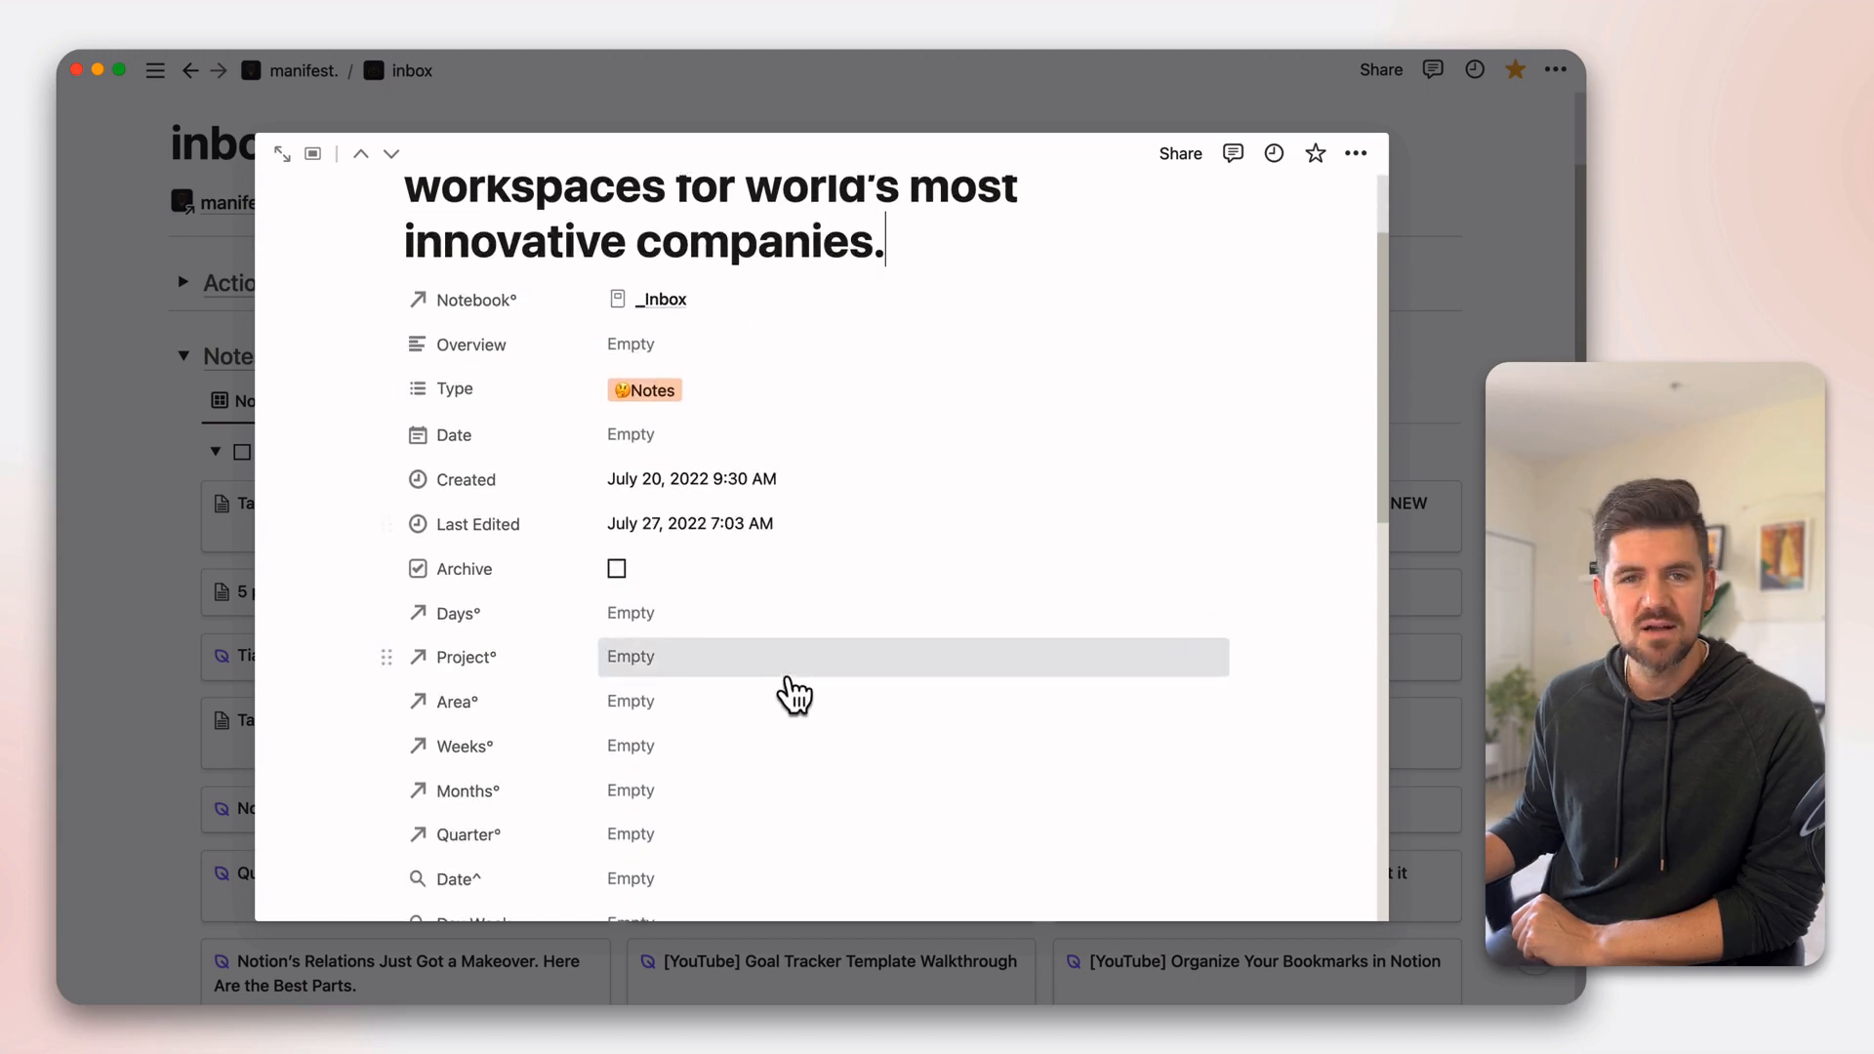
scroll(683, 293, "down", 1)
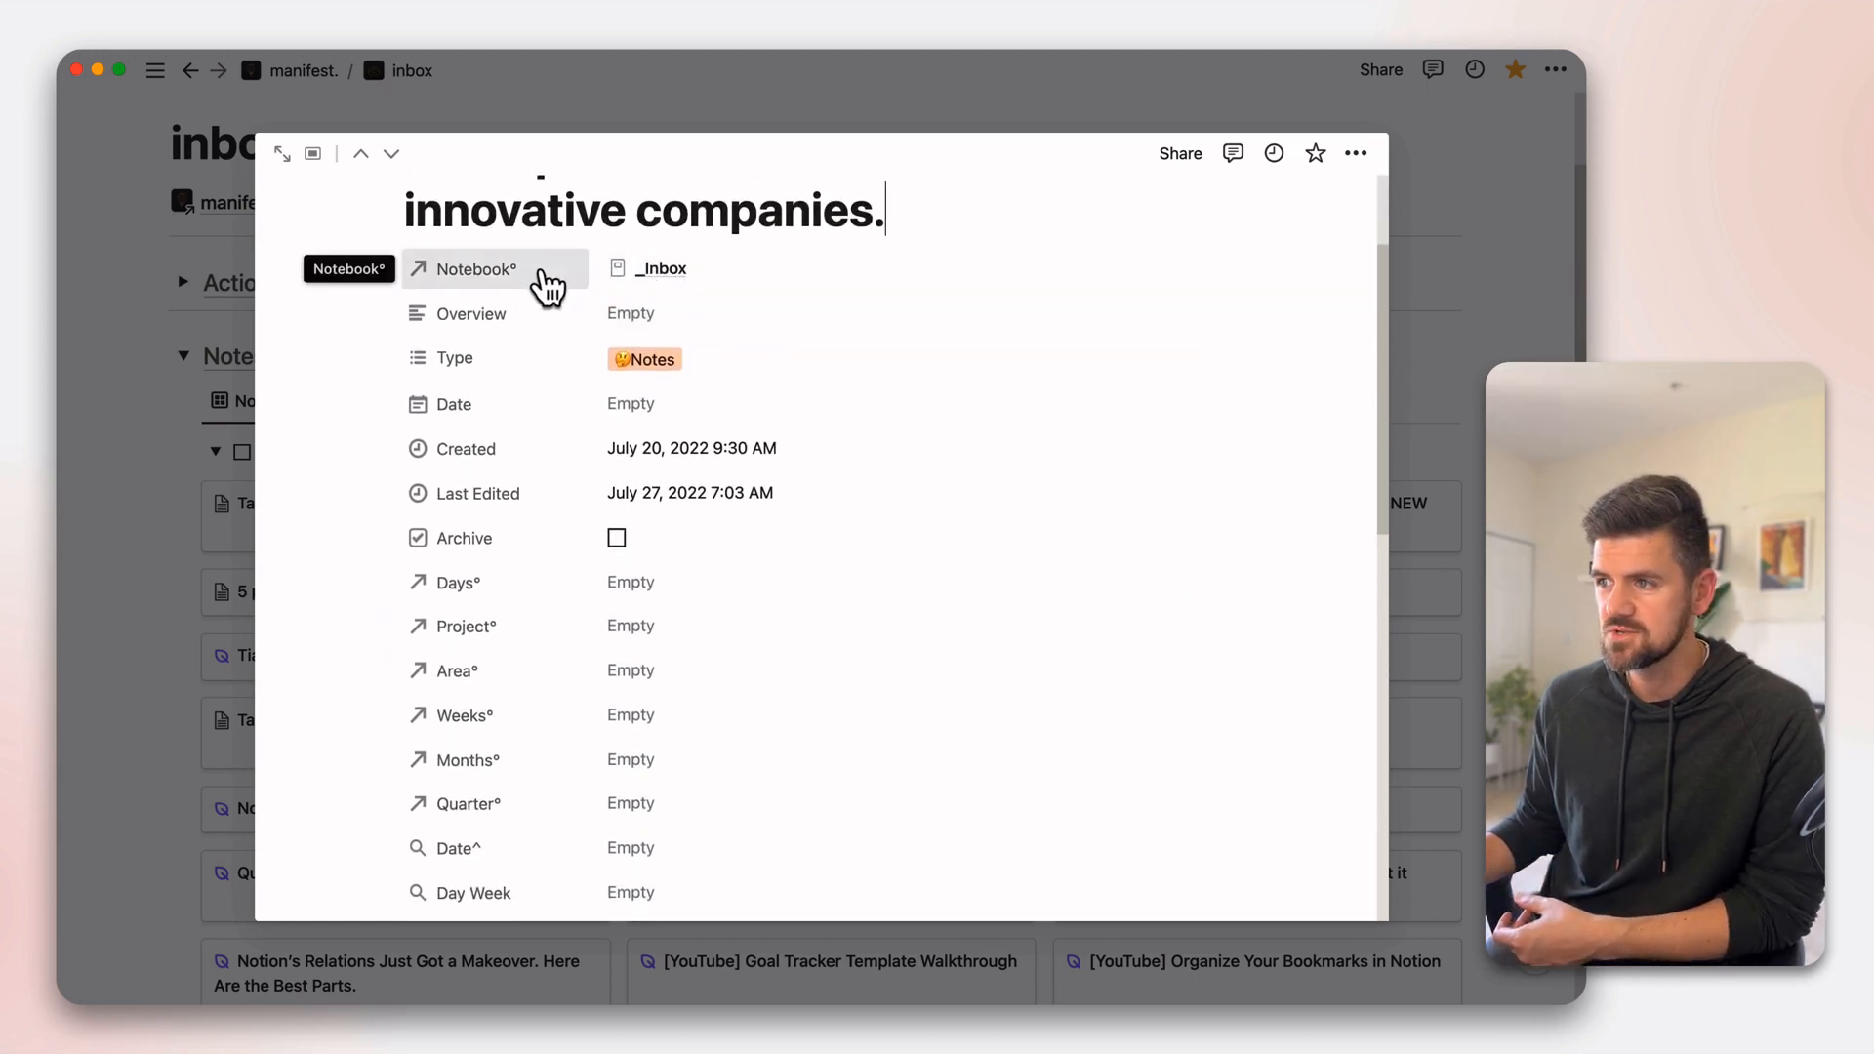
key("Escape")
- Inspect the Archive, Notebook° and Type filters behind the inbox's Notes view, and collapse the Notes section
left_click(1193, 401)
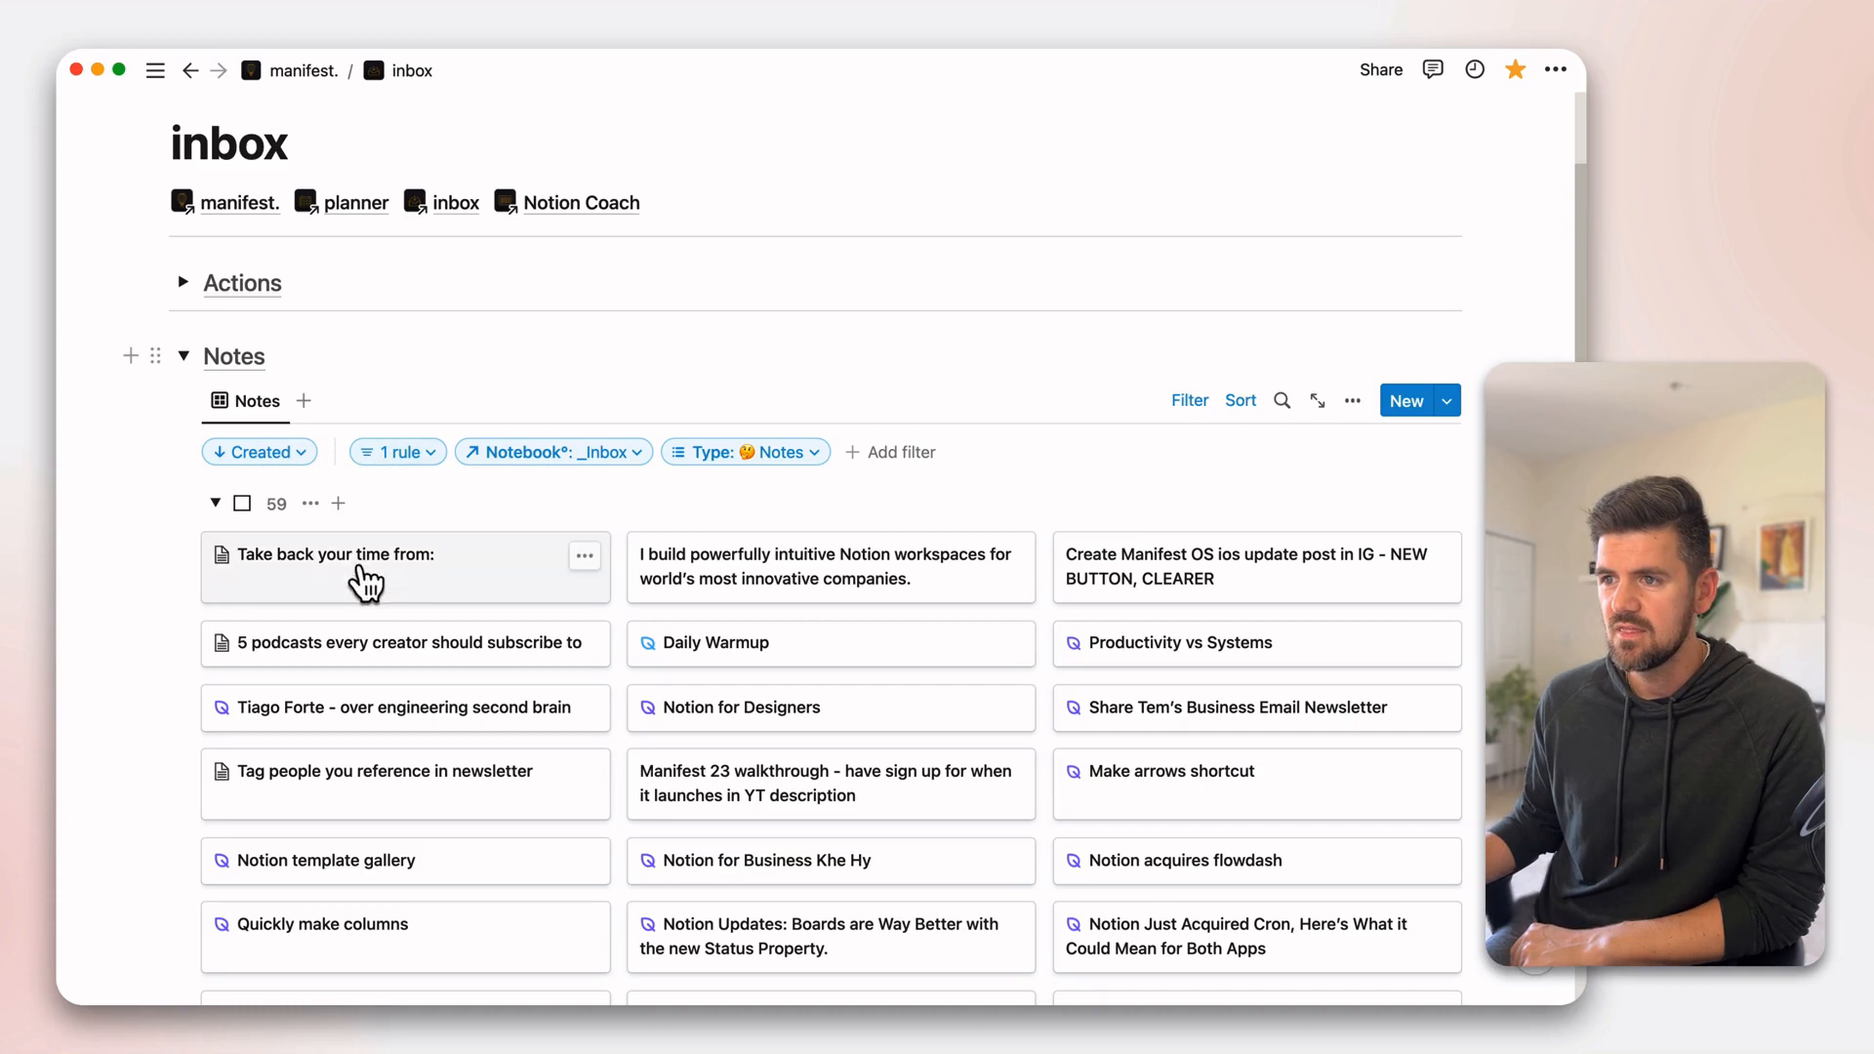
left_click(419, 475)
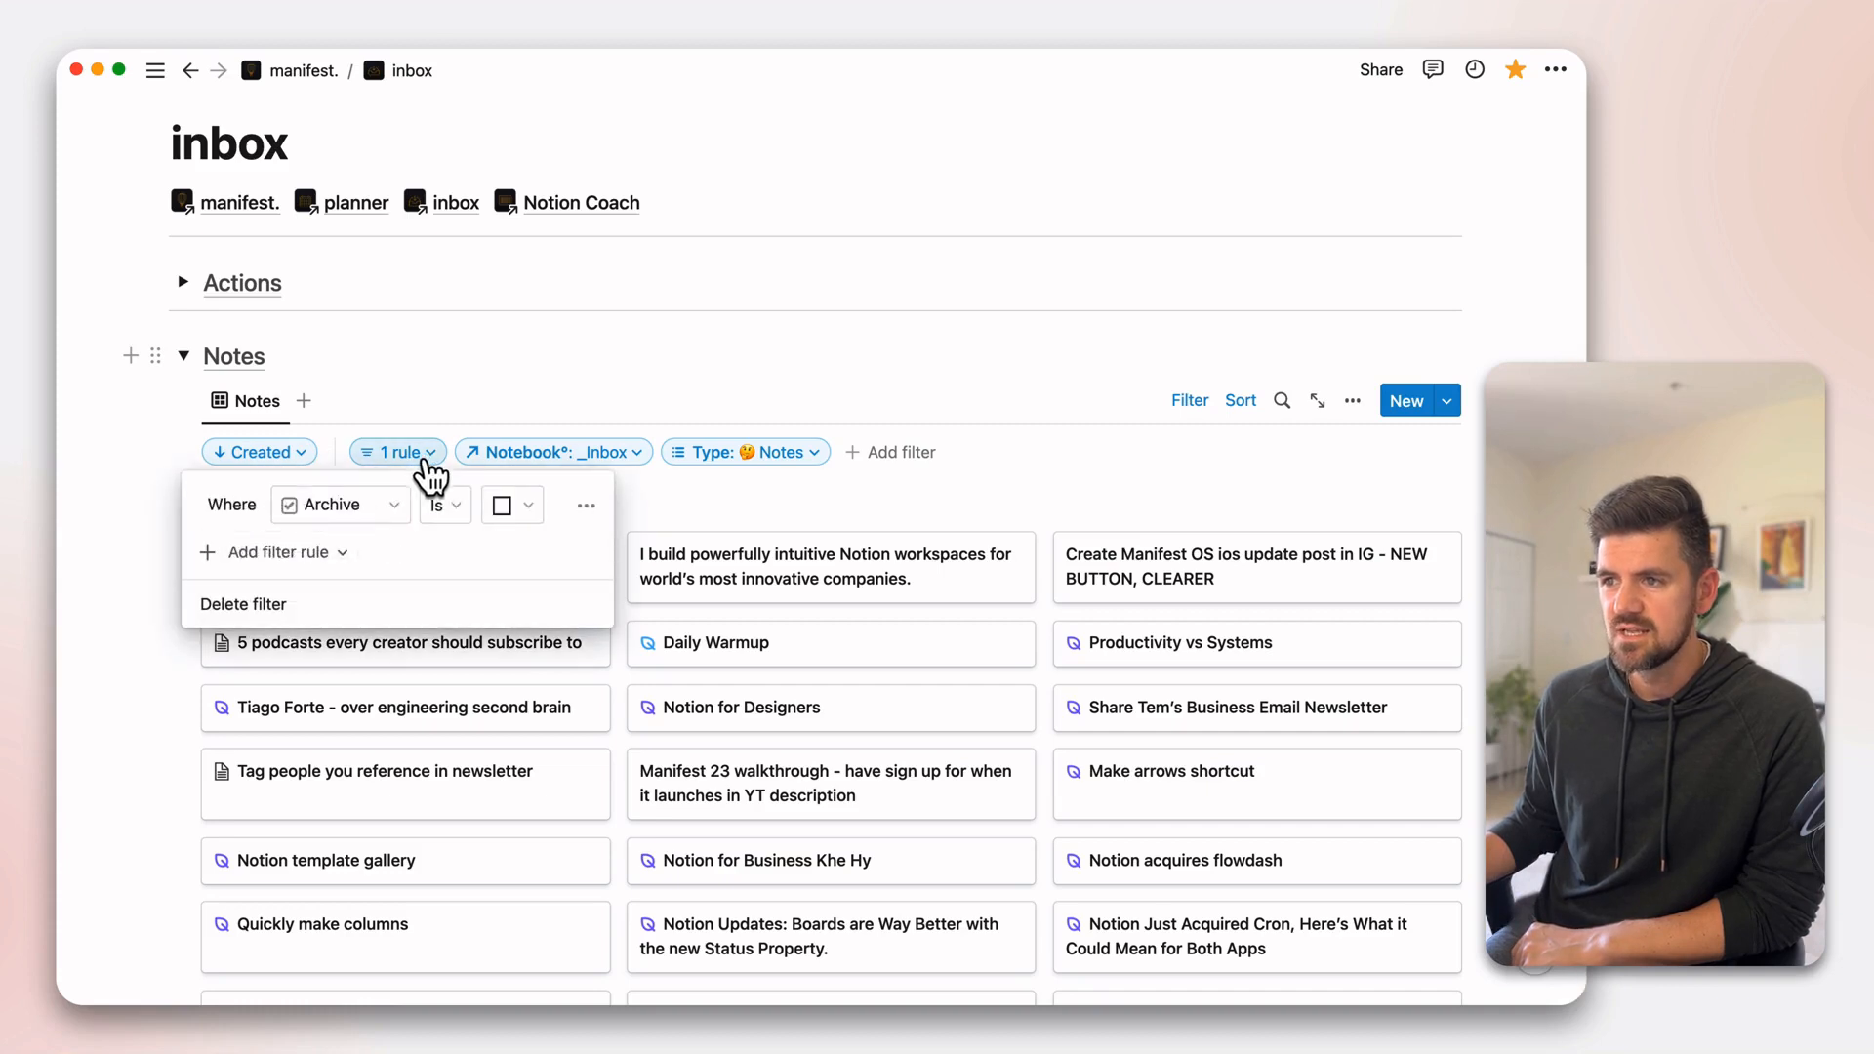
left_click(571, 455)
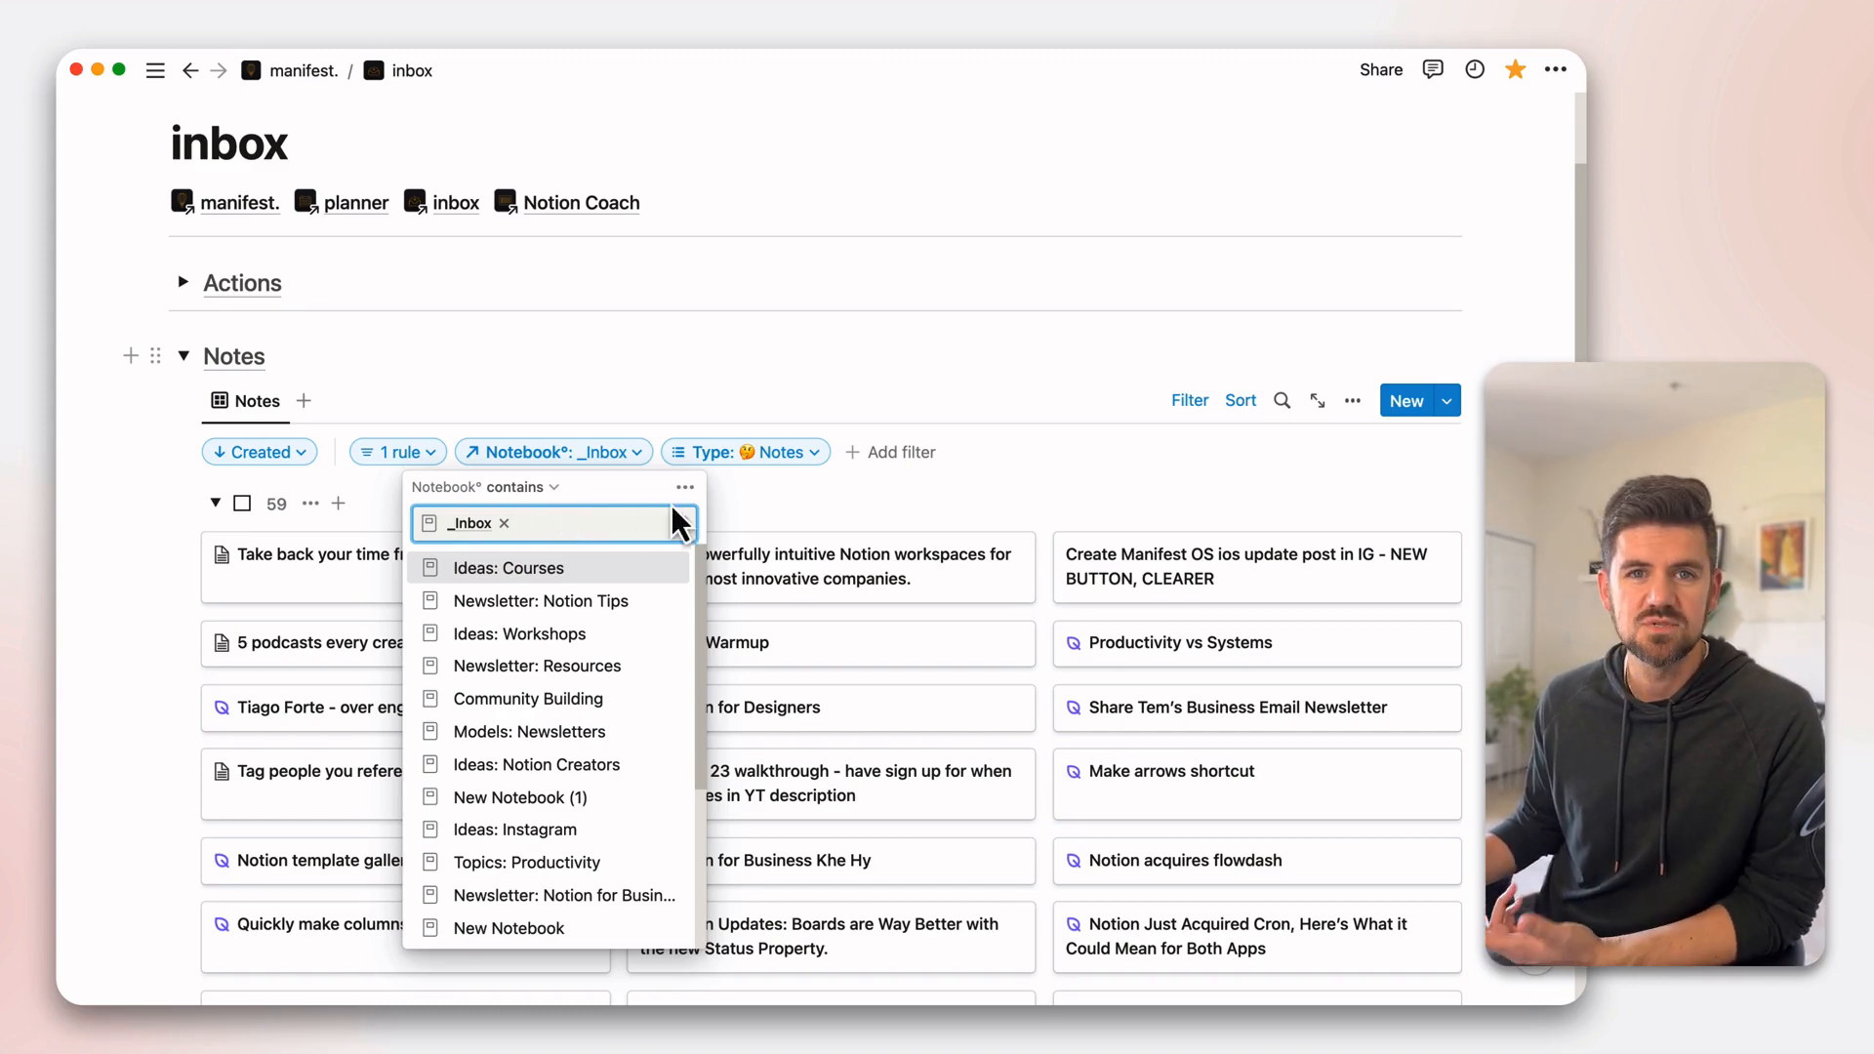
left_click(788, 455)
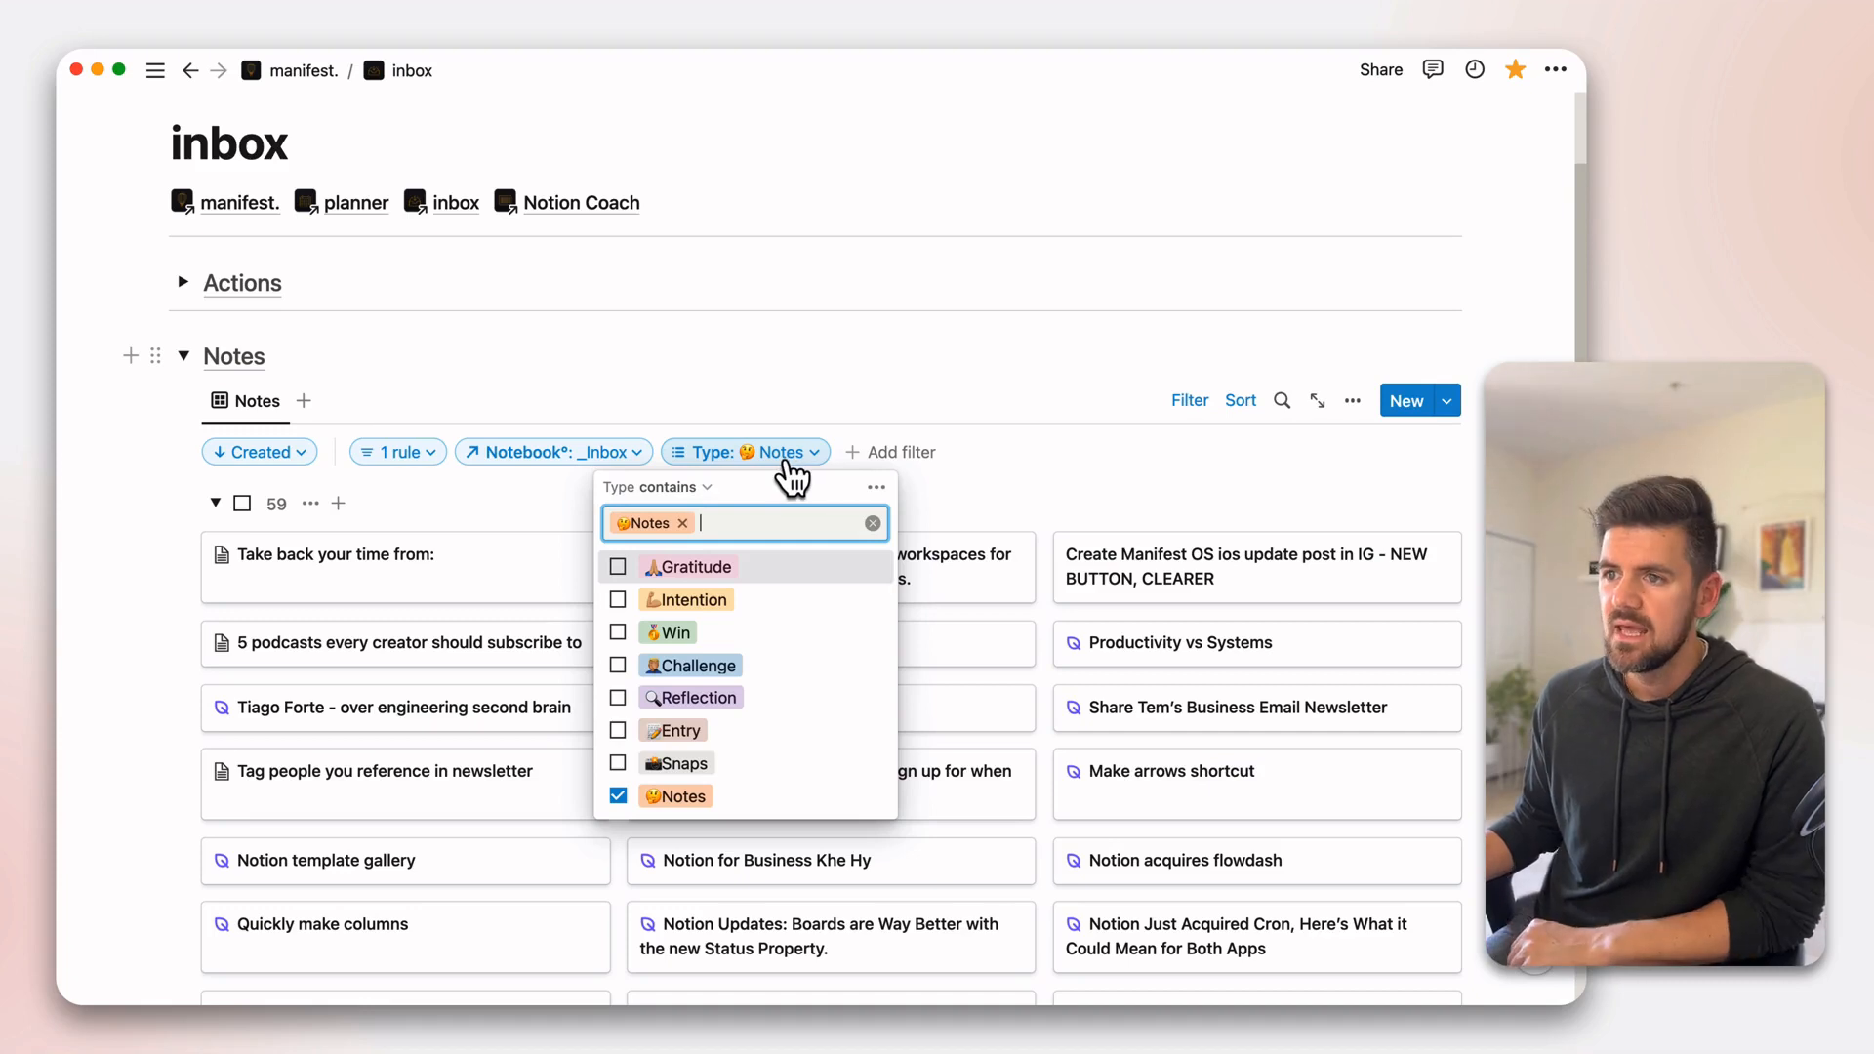
left_click(1158, 472)
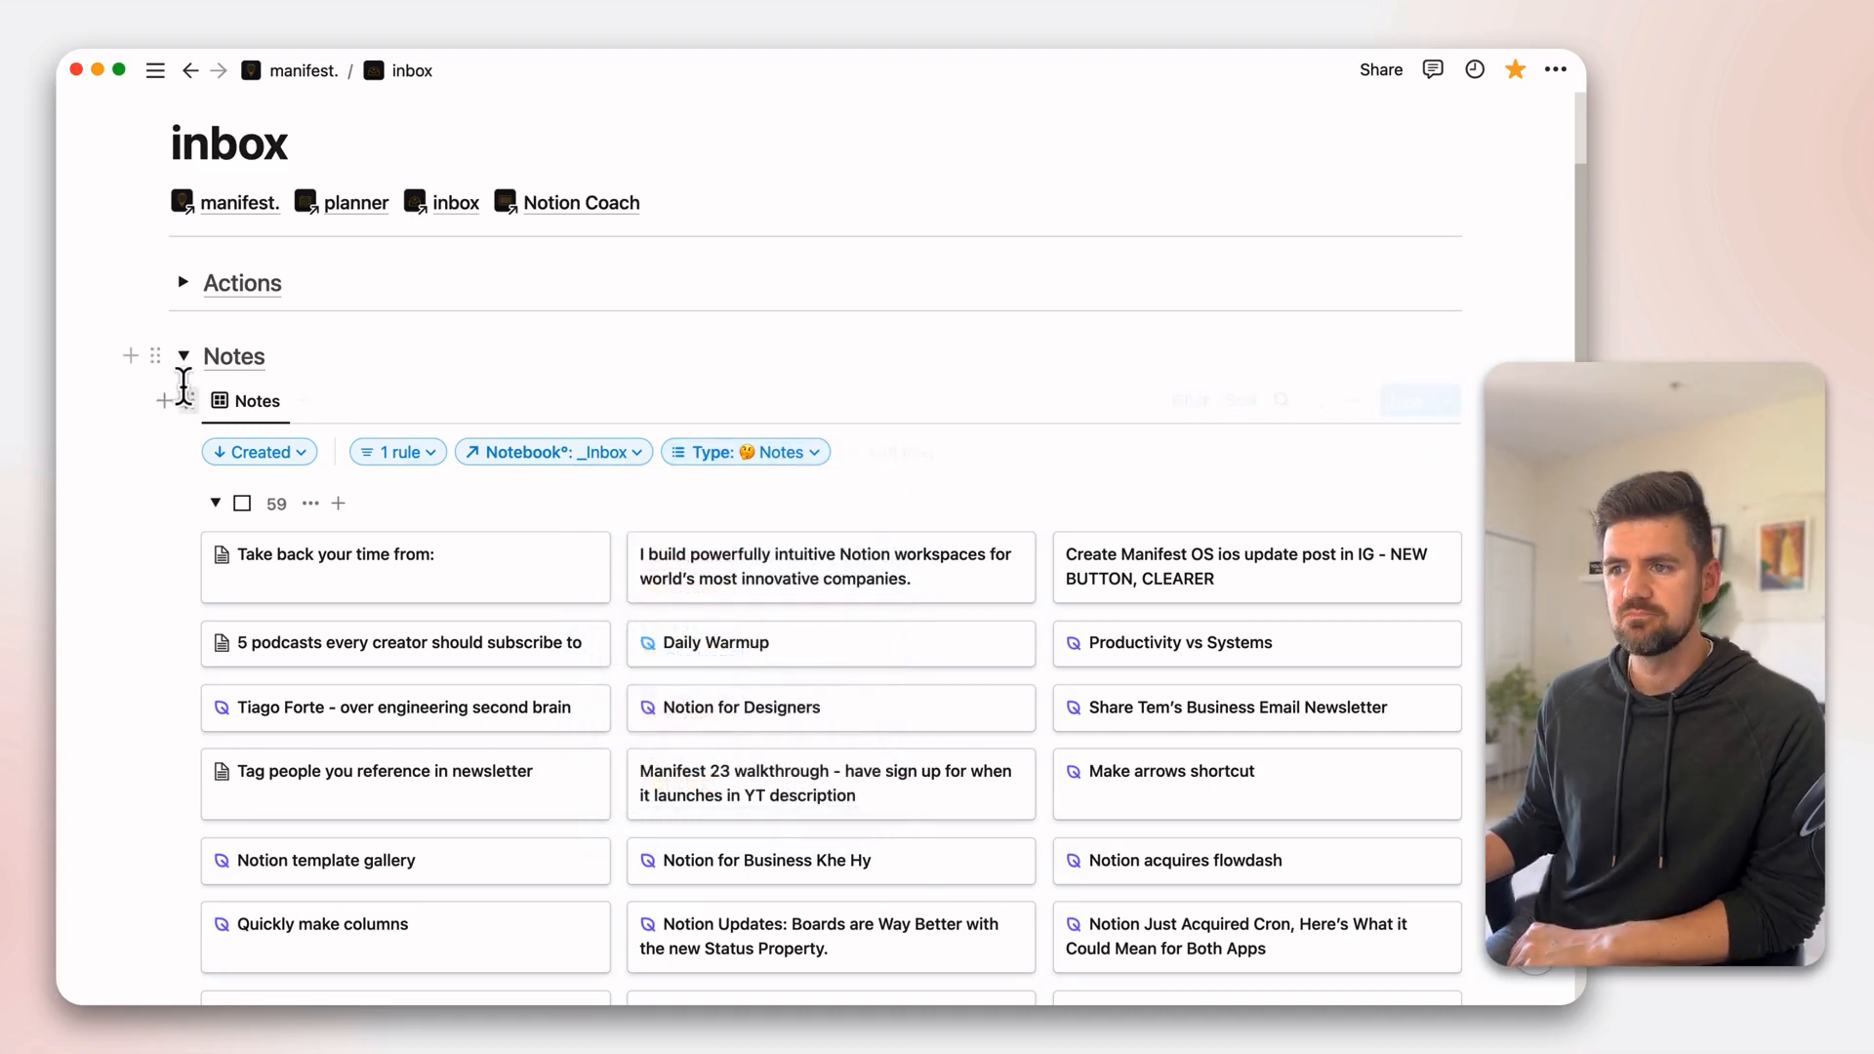
left_click(182, 355)
- Expand the Links section to review its captured library items, and collapse it again
left_click(183, 430)
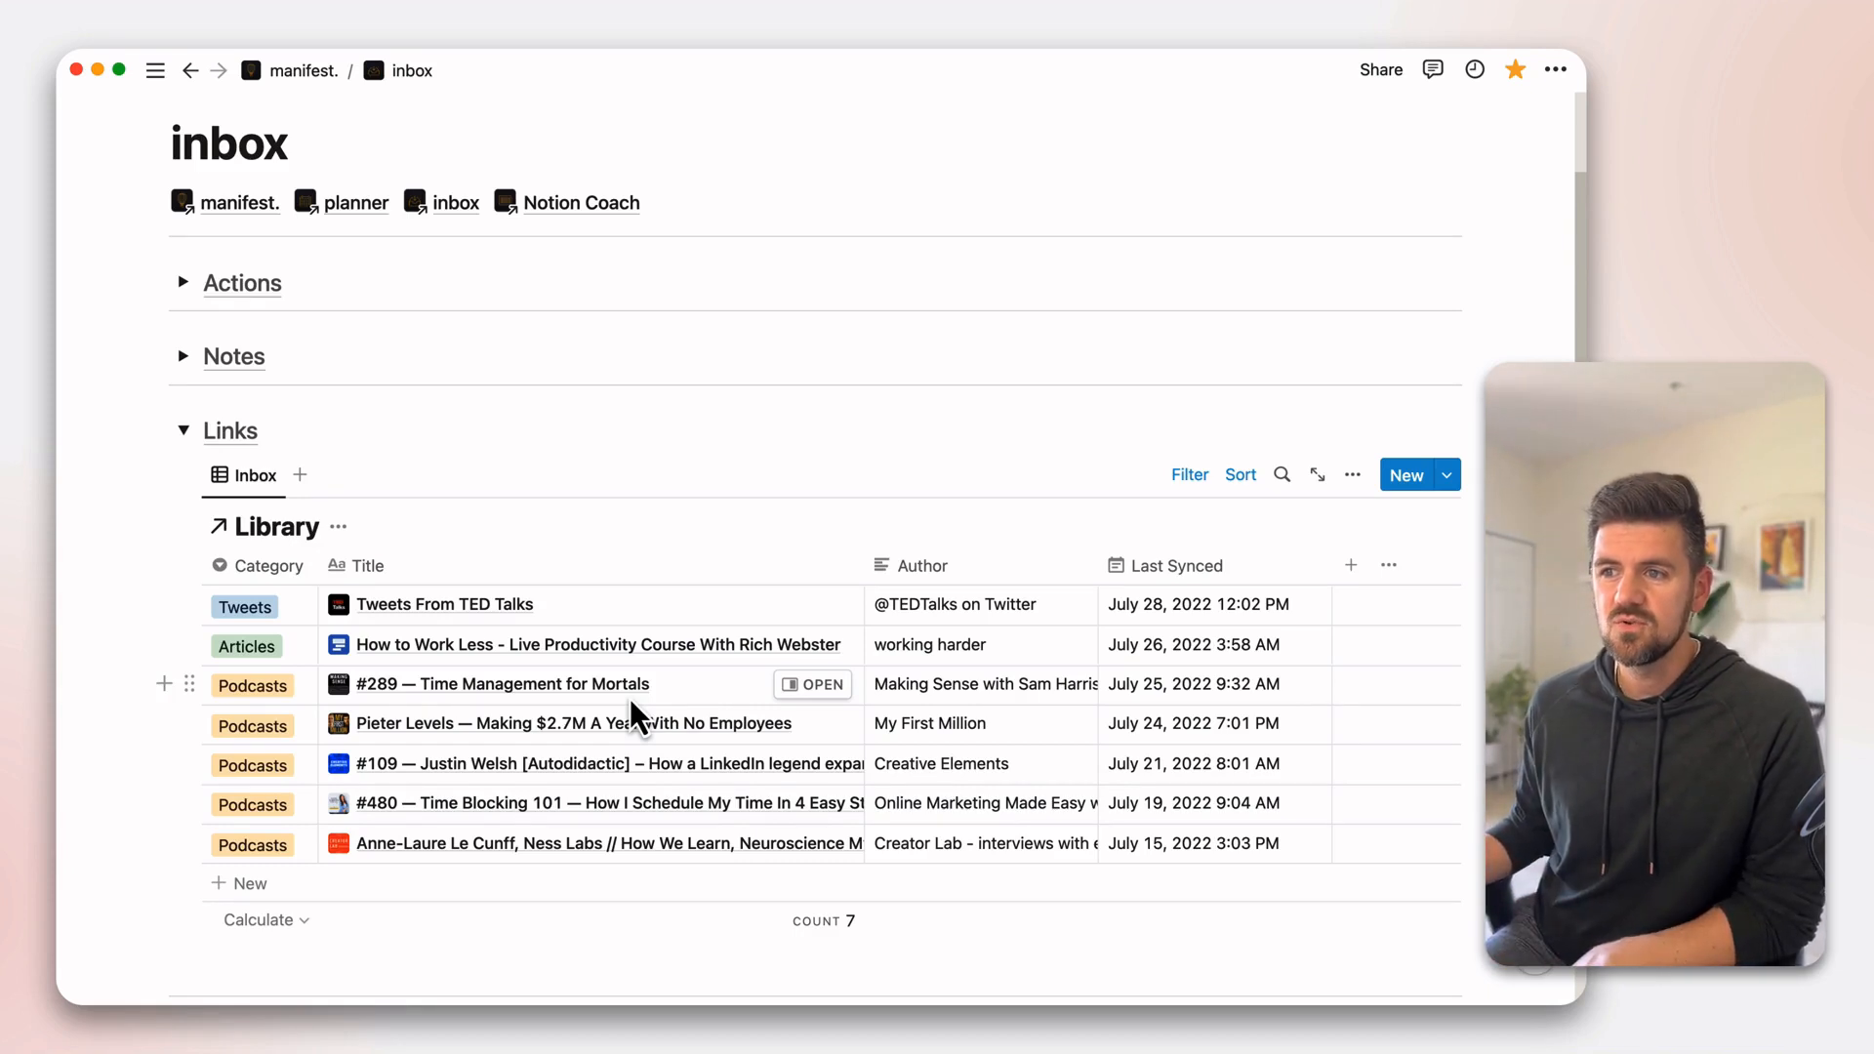
left_click(182, 431)
scroll(246, 537, "up", 3)
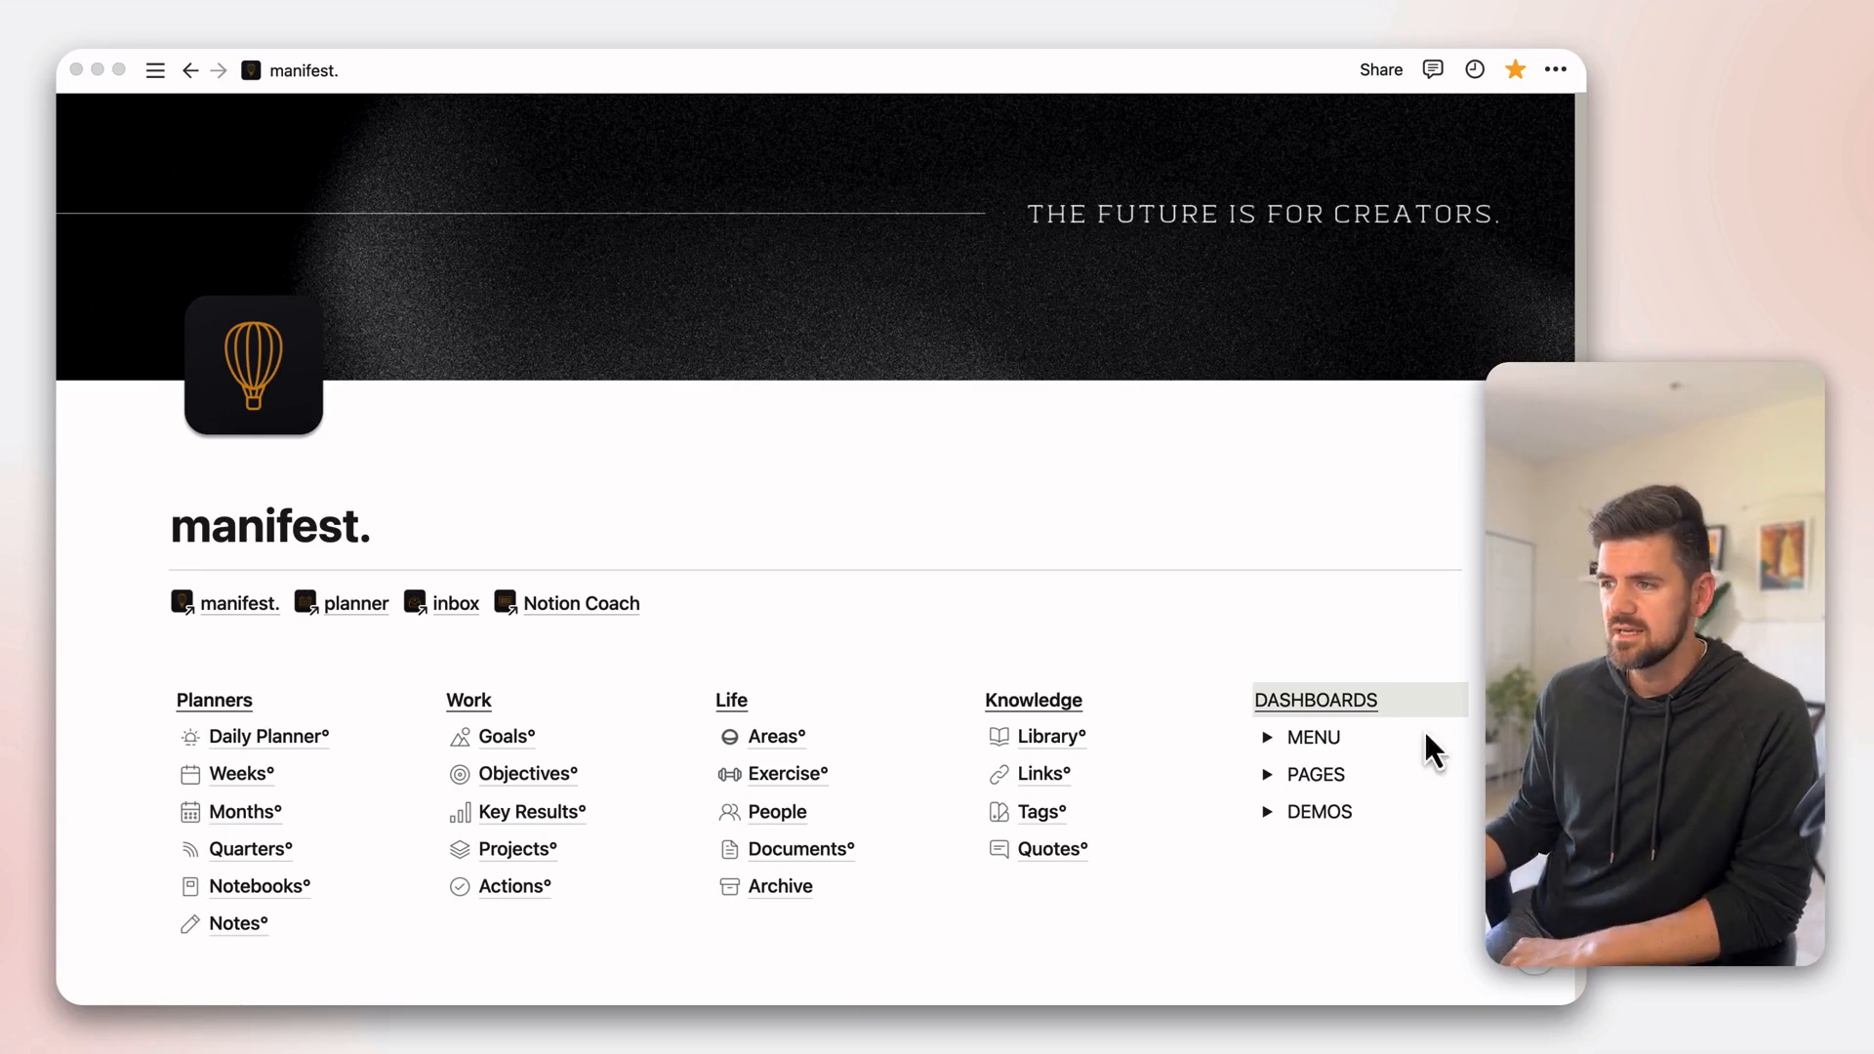
- Expand the MENU toggle under DASHBOARDS on the manifest. page to review its dashboard pages
left_click(1291, 759)
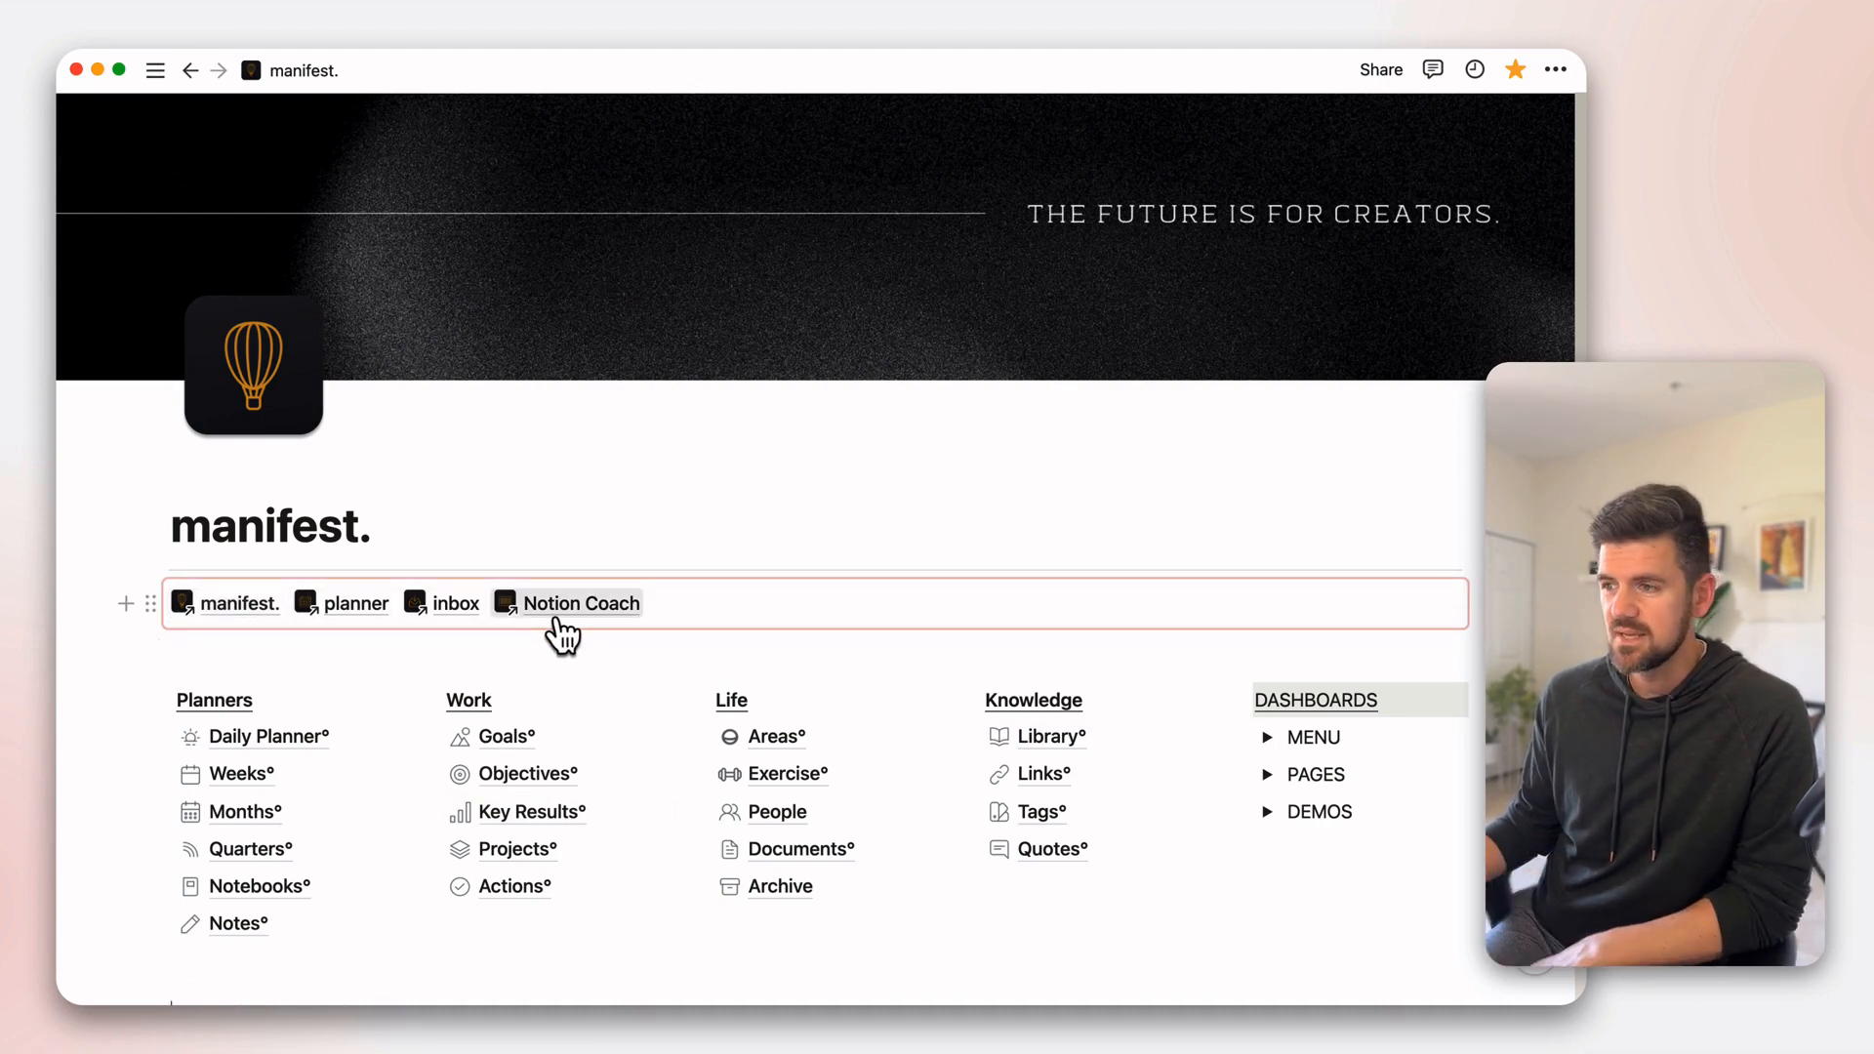
left_click(1267, 737)
scroll(1439, 815, "down", 1)
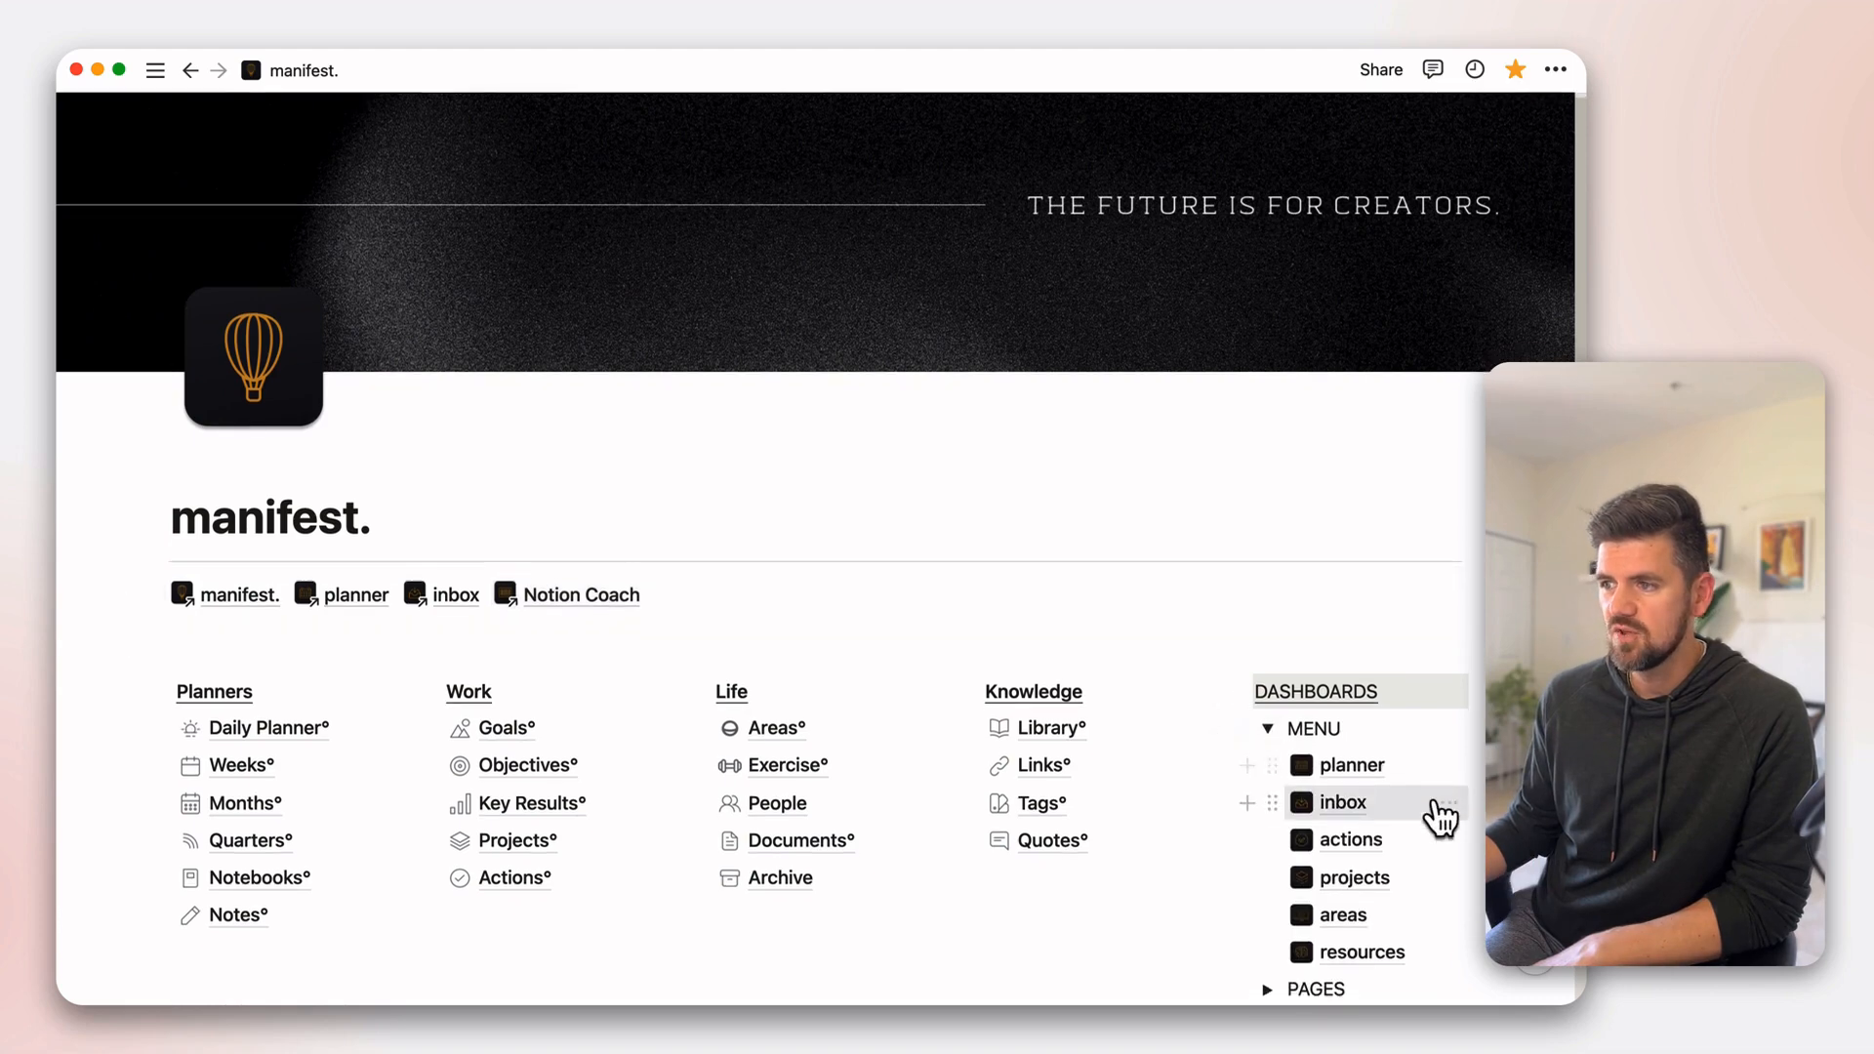
scroll(1440, 815, "down", 2)
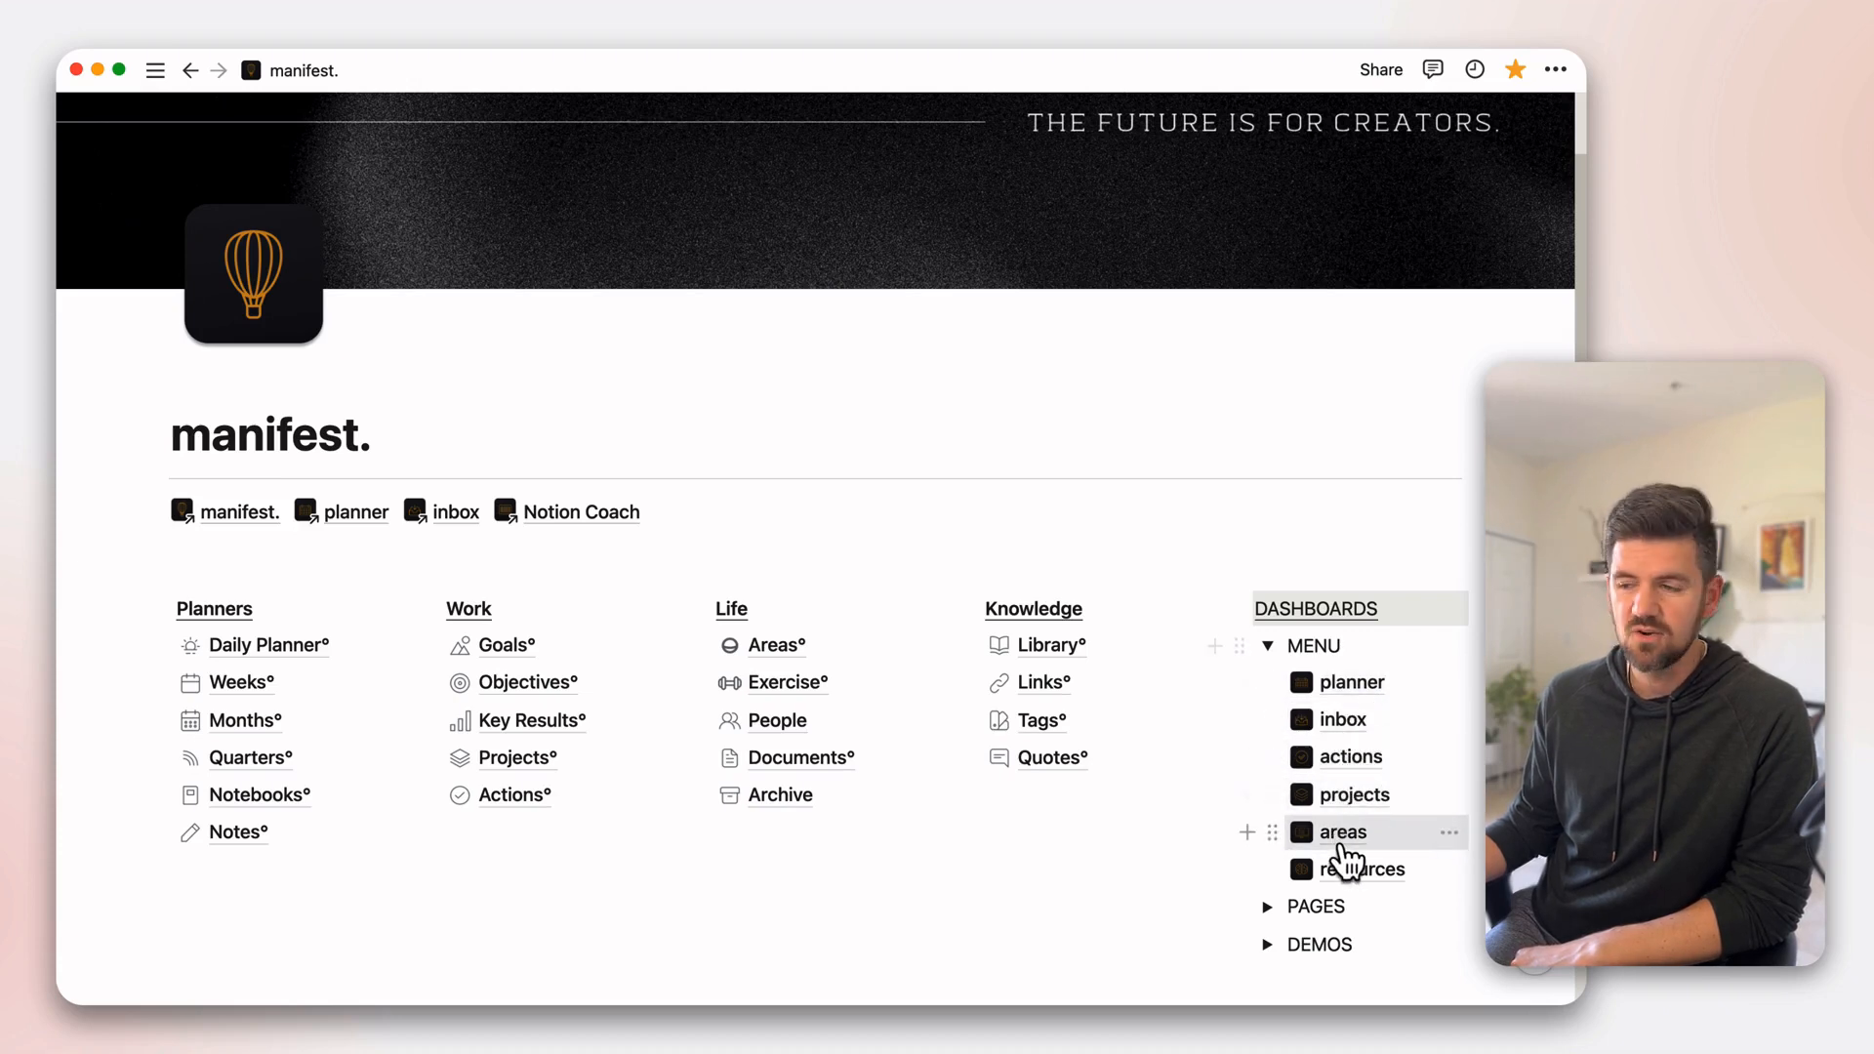
scroll(1325, 929, "up", 1)
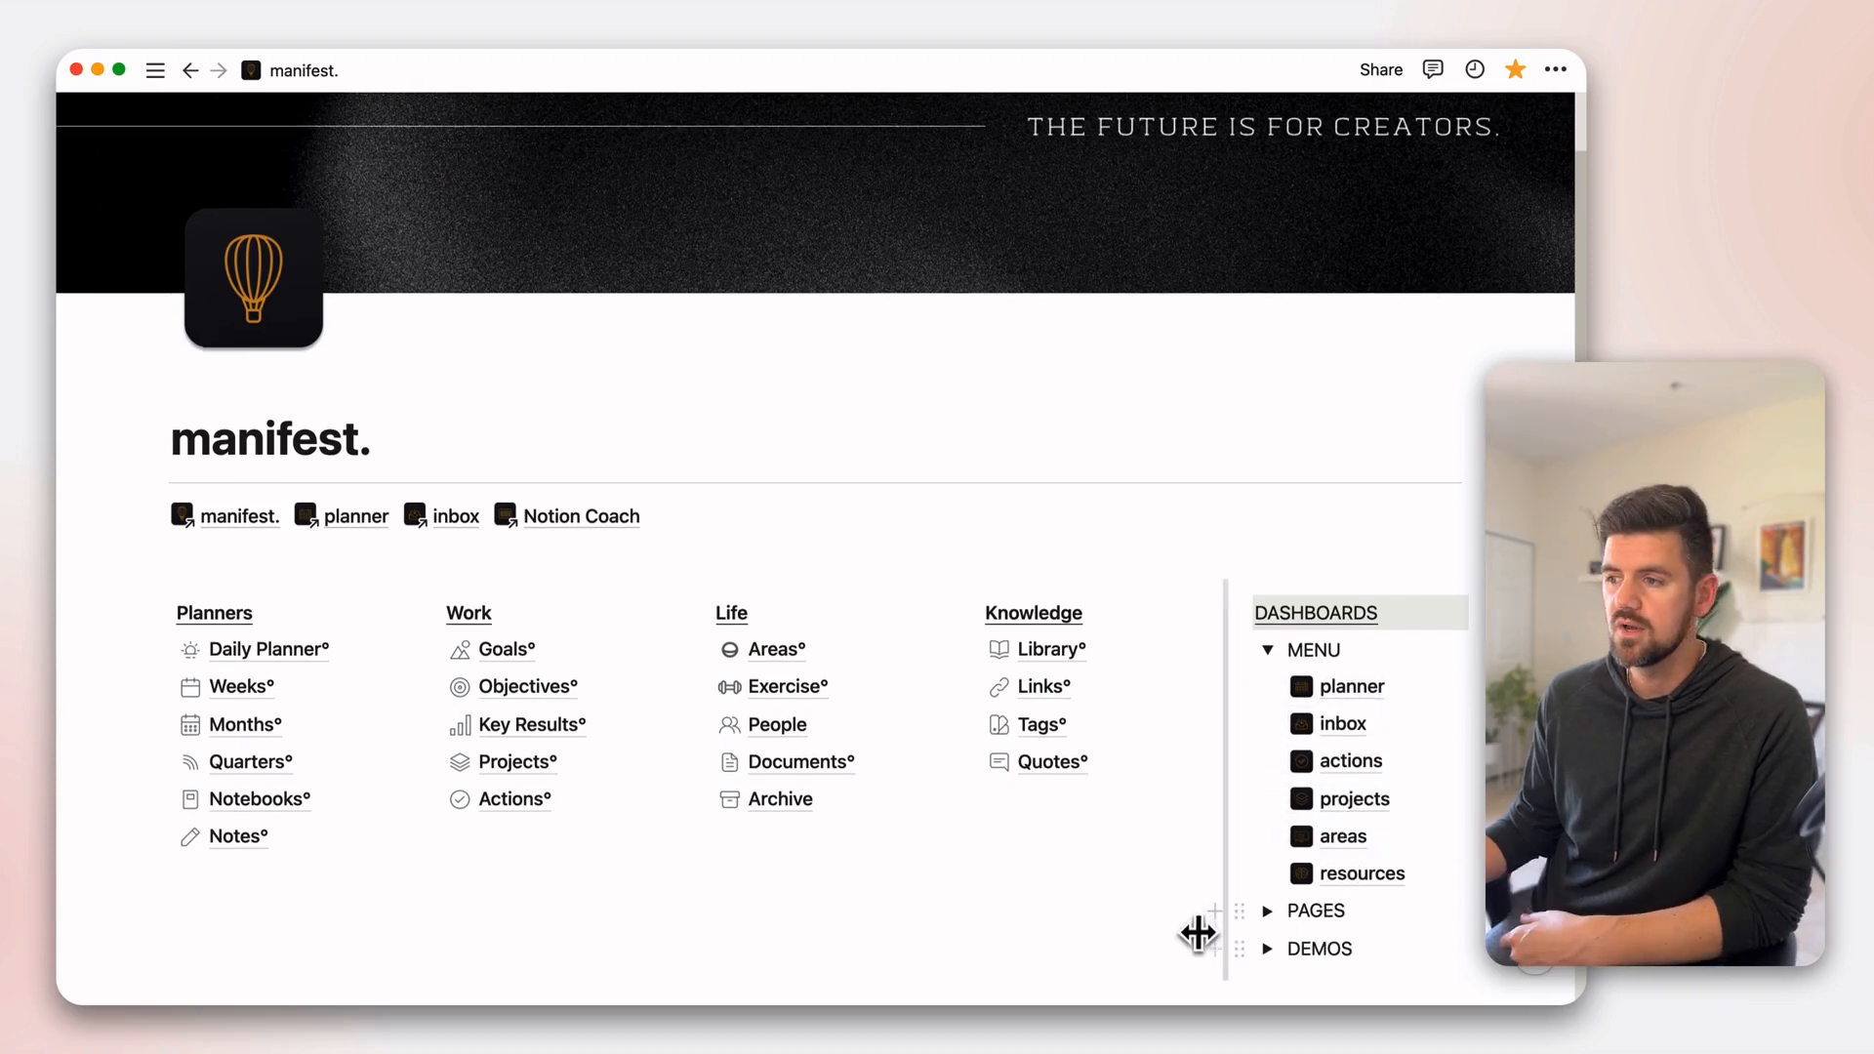
- Create a sub-page named "inbox 2.0" in the empty area below the manifest. page's columns and return to manifest
scroll(1367, 904, "down", 3)
left_click(1348, 875)
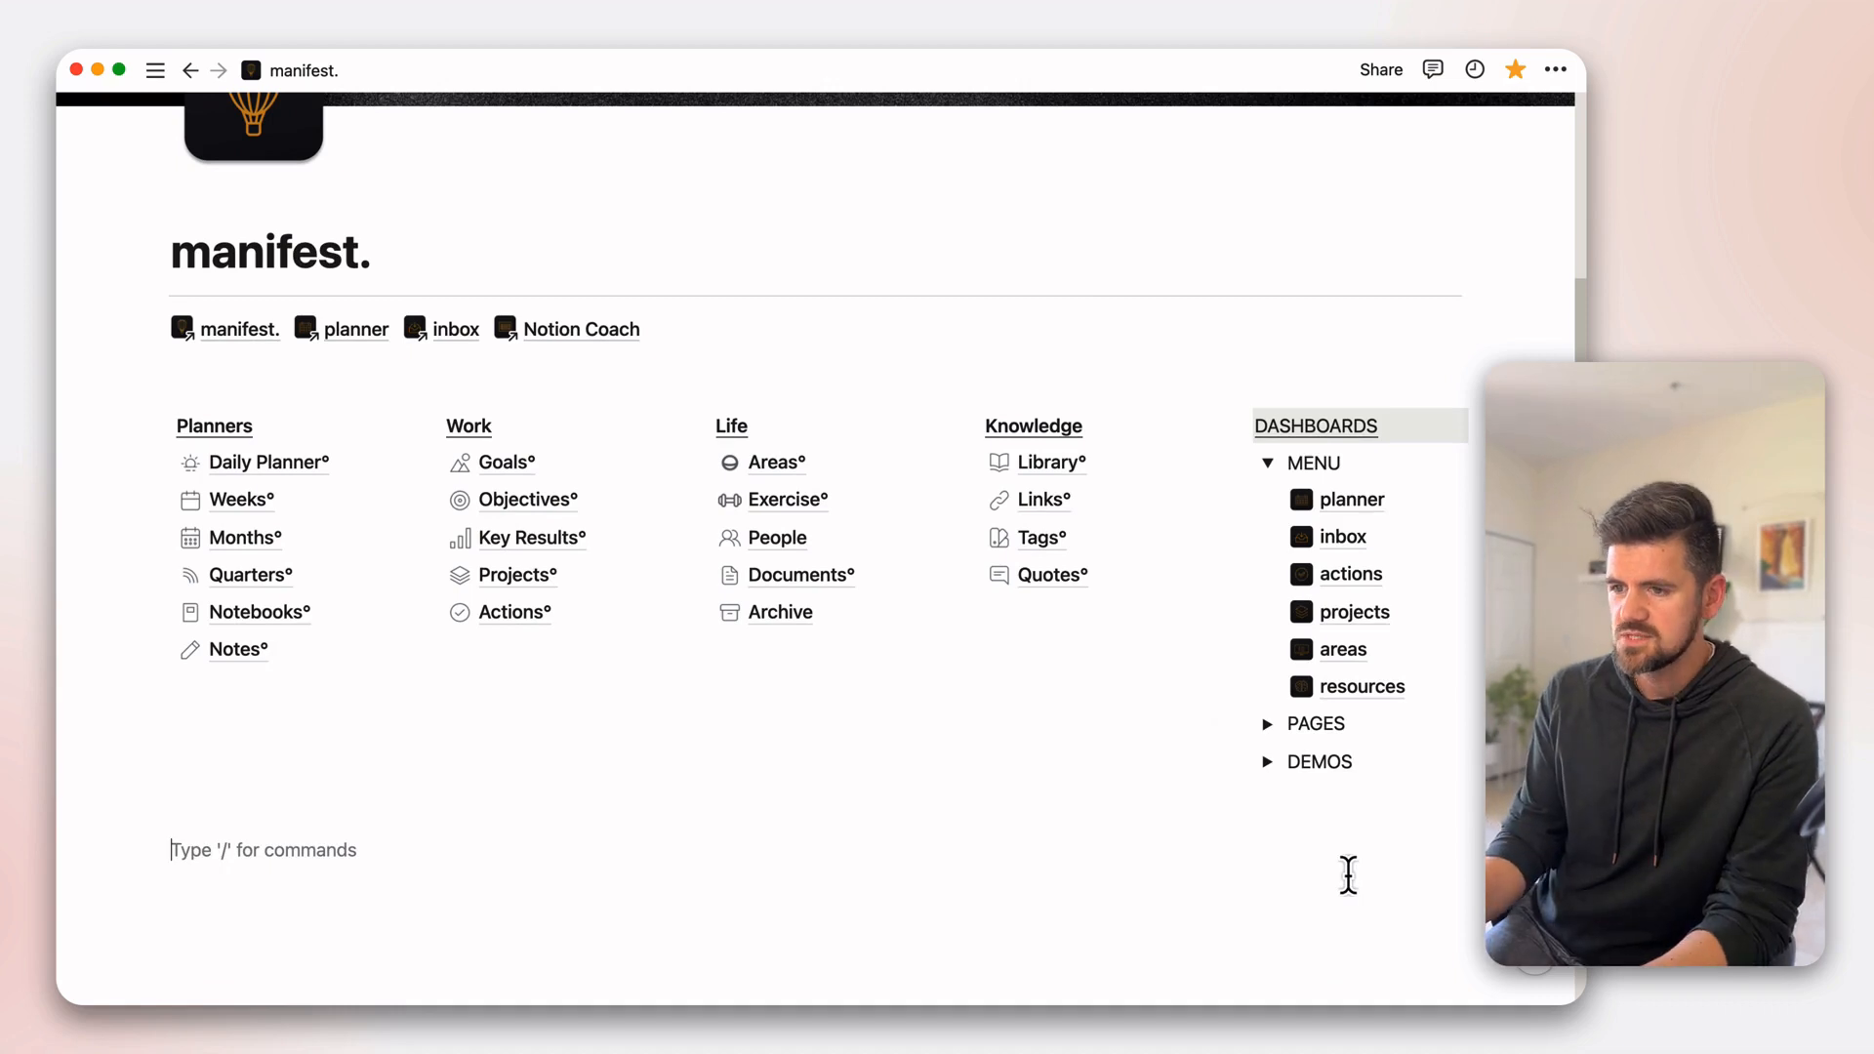
type("/page")
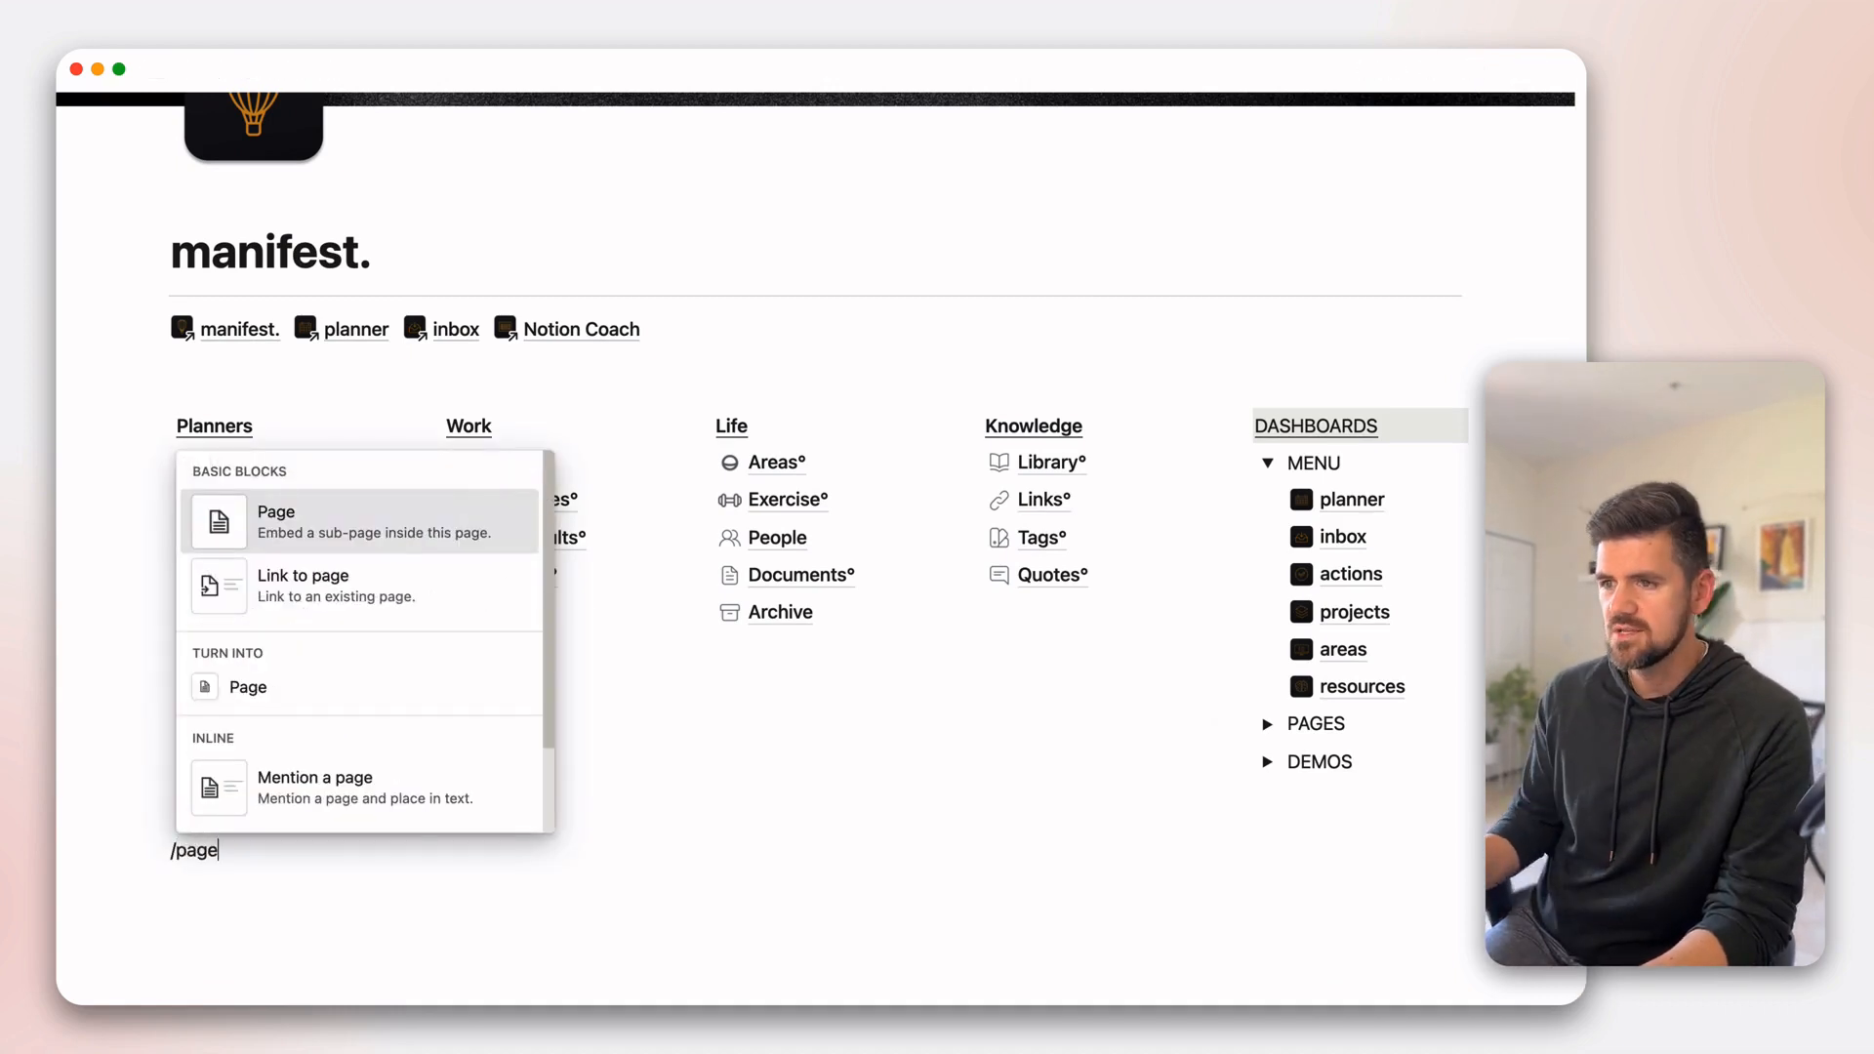
key("Return")
type("in")
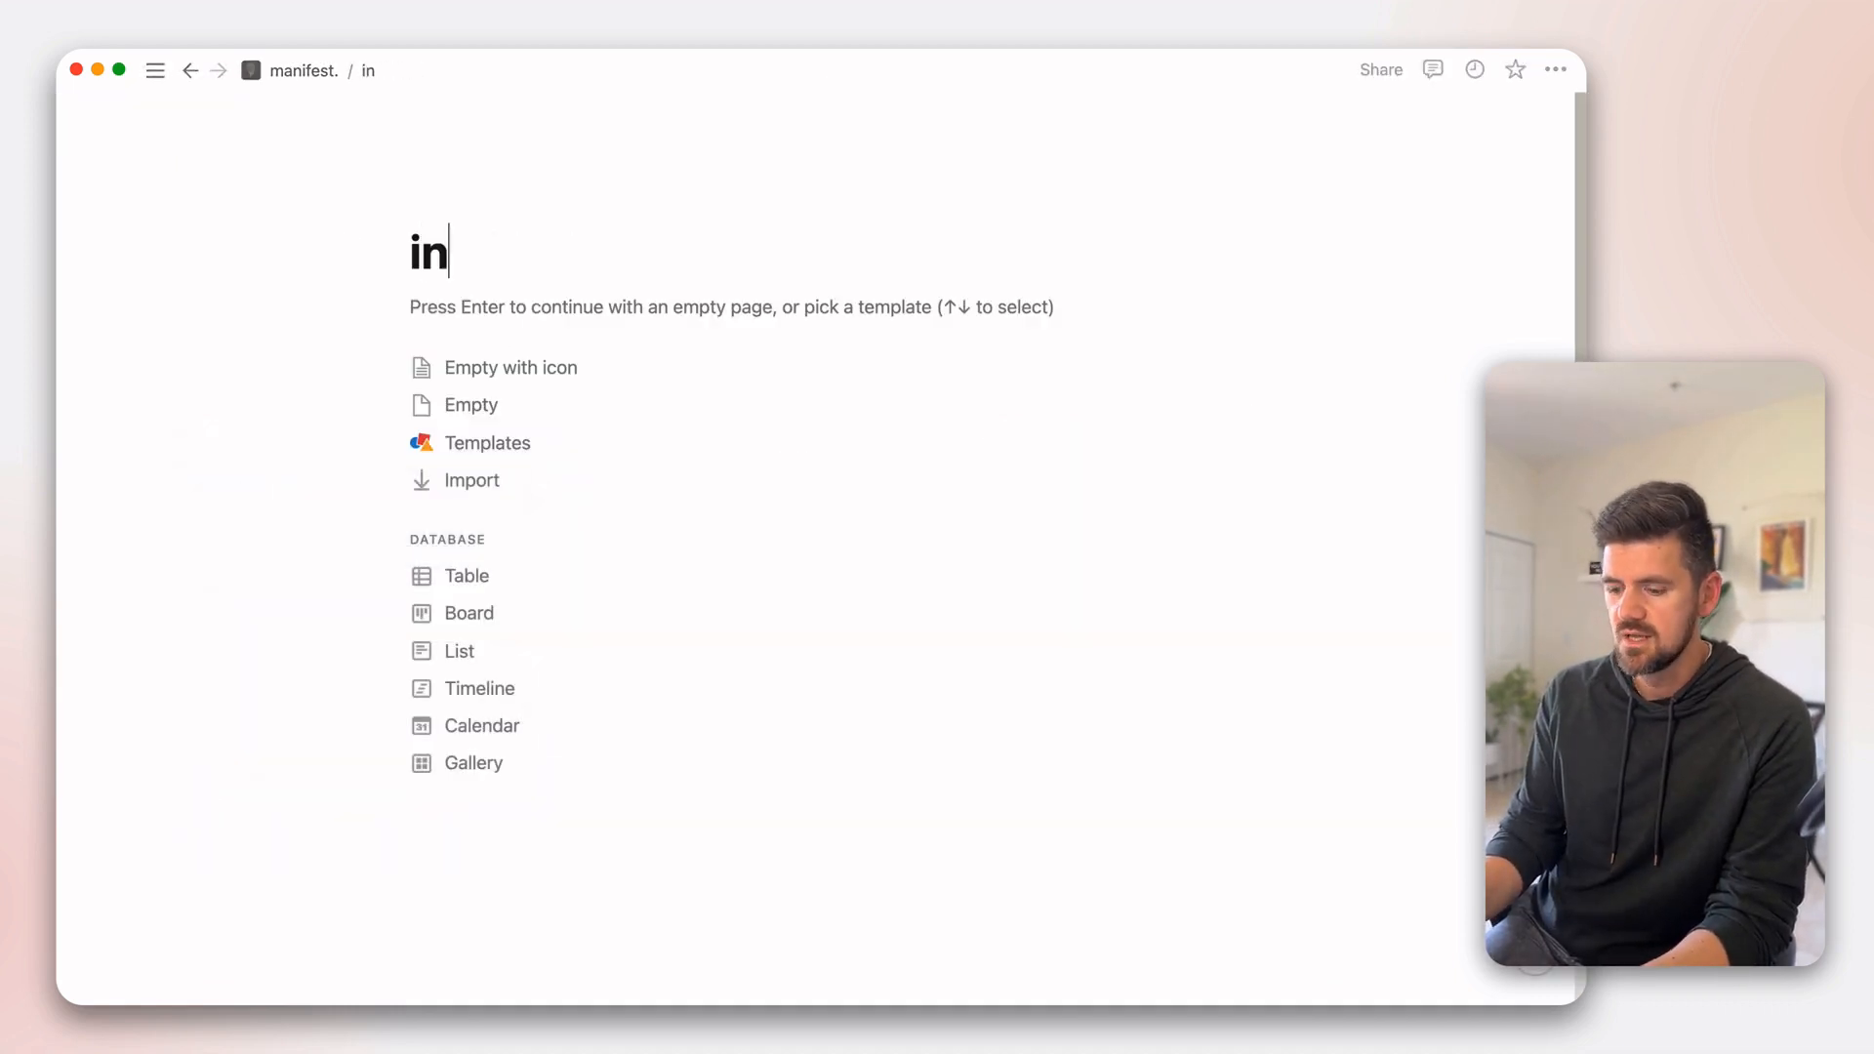
type("box 2.0")
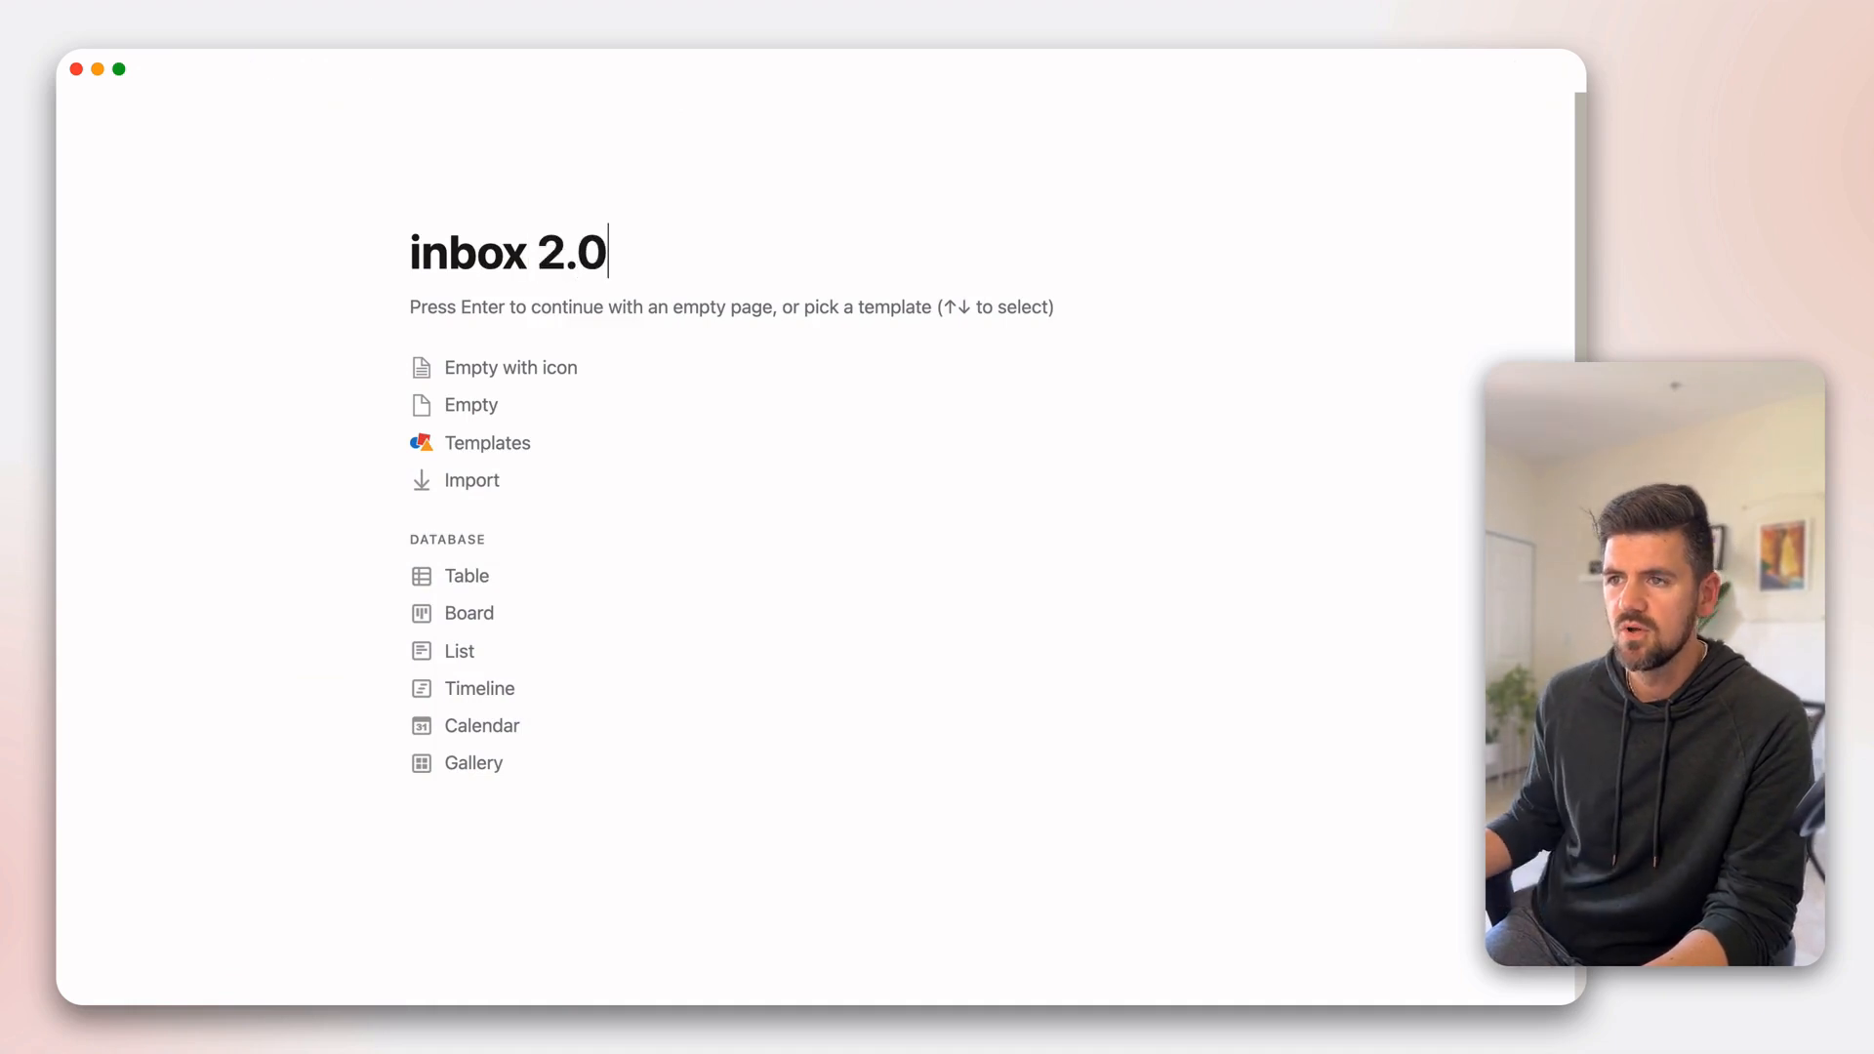
left_click(191, 70)
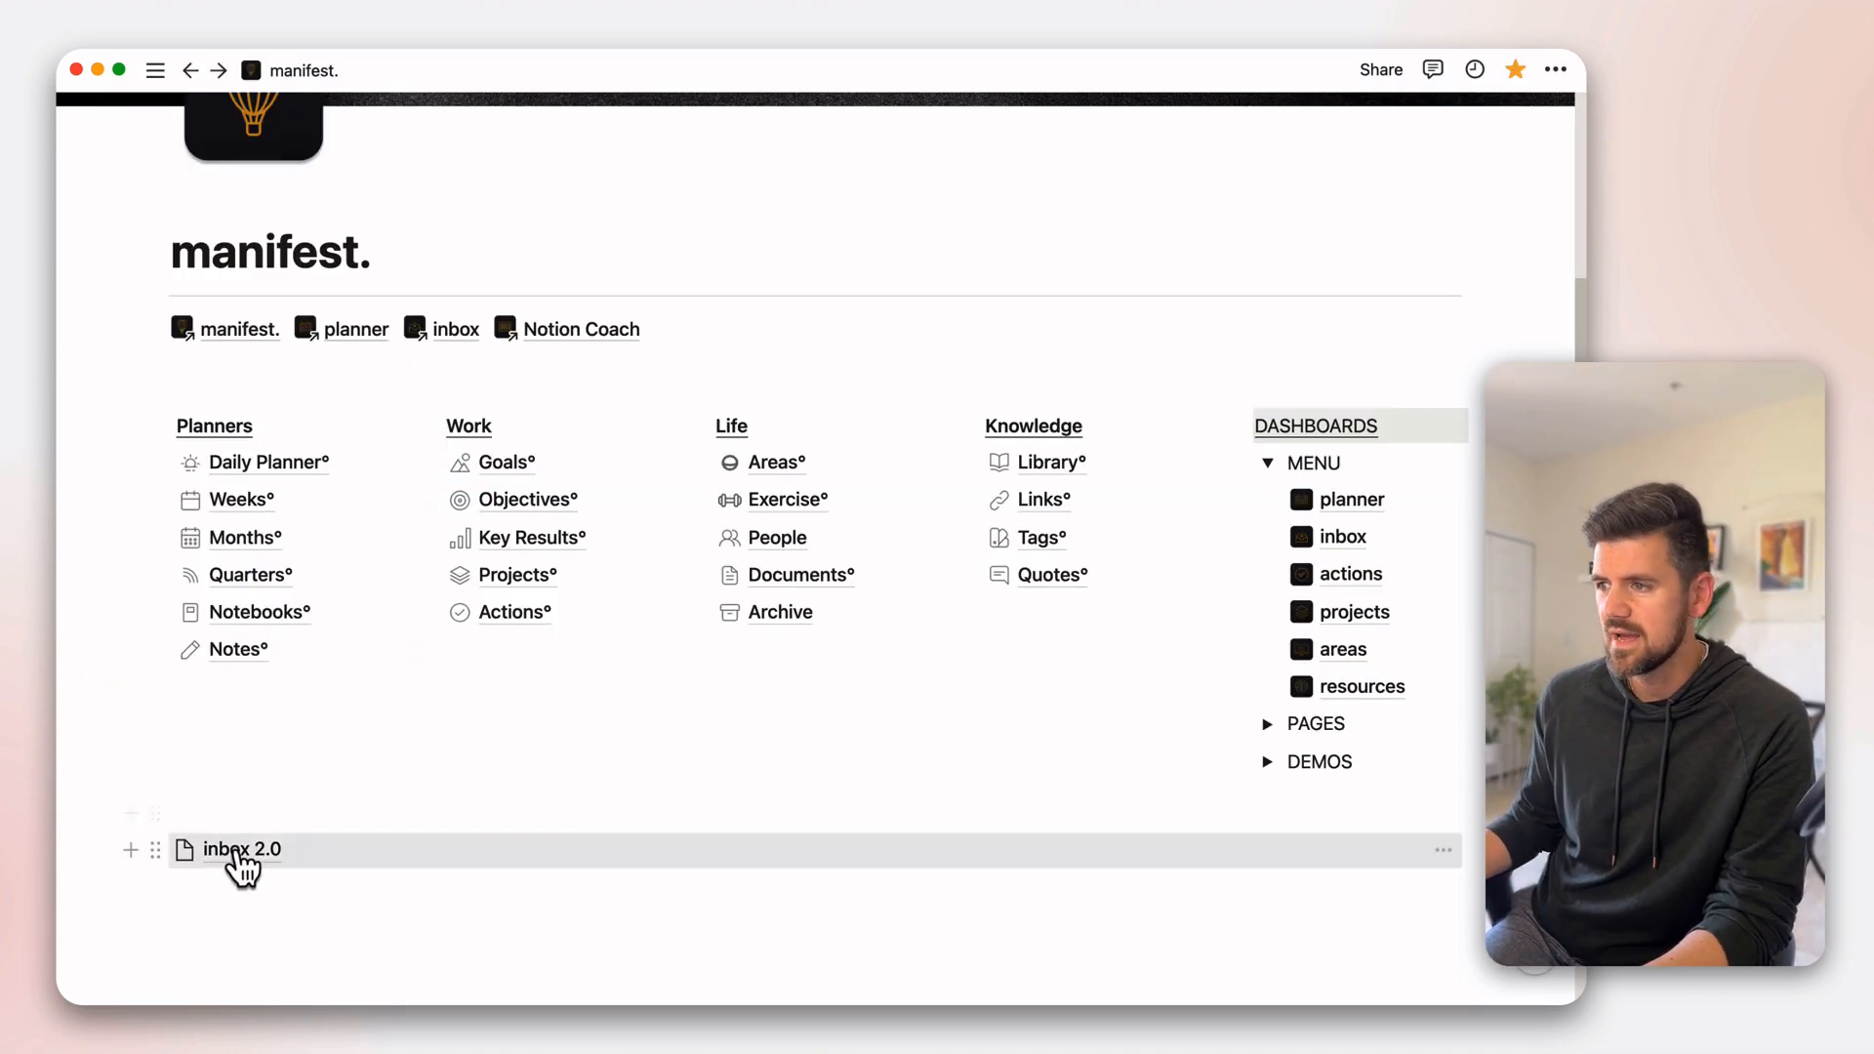
- Move the inbox 2.0 page into the MENU toggle, directly below resources
left_click_drag(152, 847, 1336, 585)
left_click_drag(1328, 590, 1312, 724)
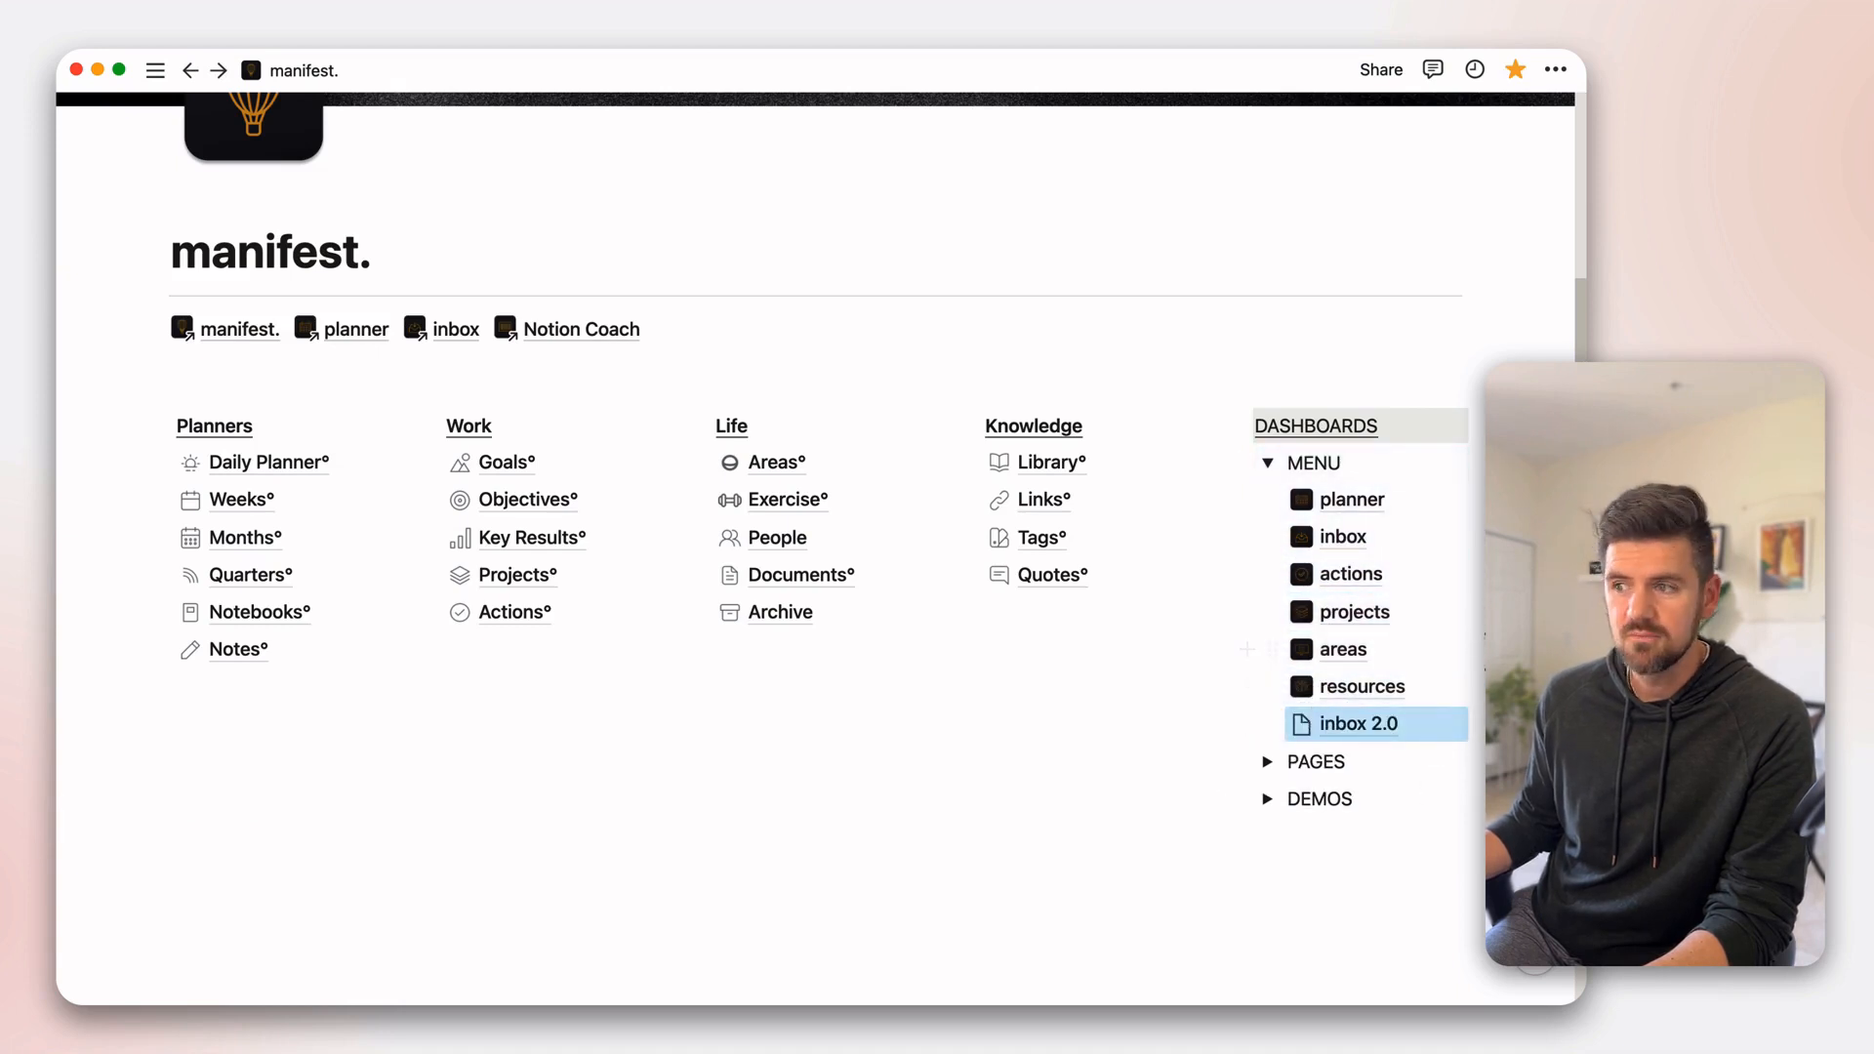
scroll(1425, 742, "up", 3)
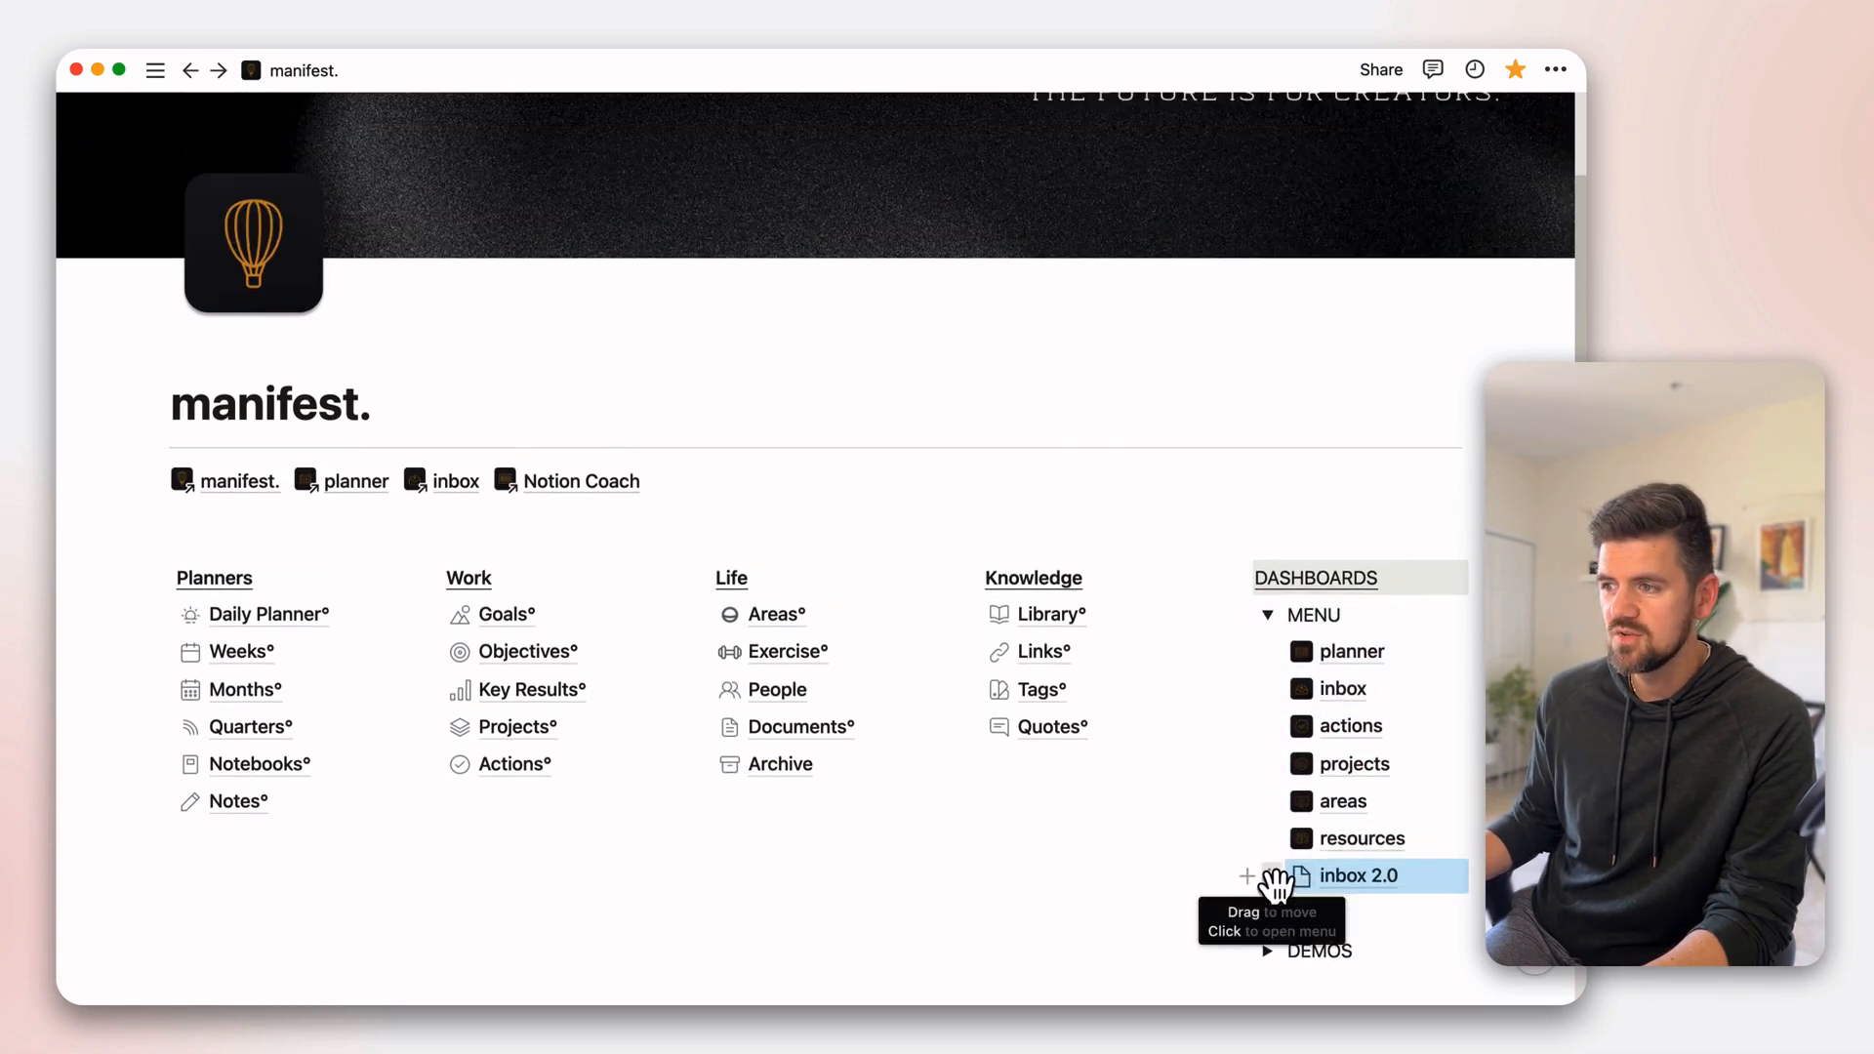
- Copy the link to inbox 2.0 and insert it as a page mention after Notion Coach in the synced navigation row
left_click(1240, 873)
scroll(1278, 890, "up", 1)
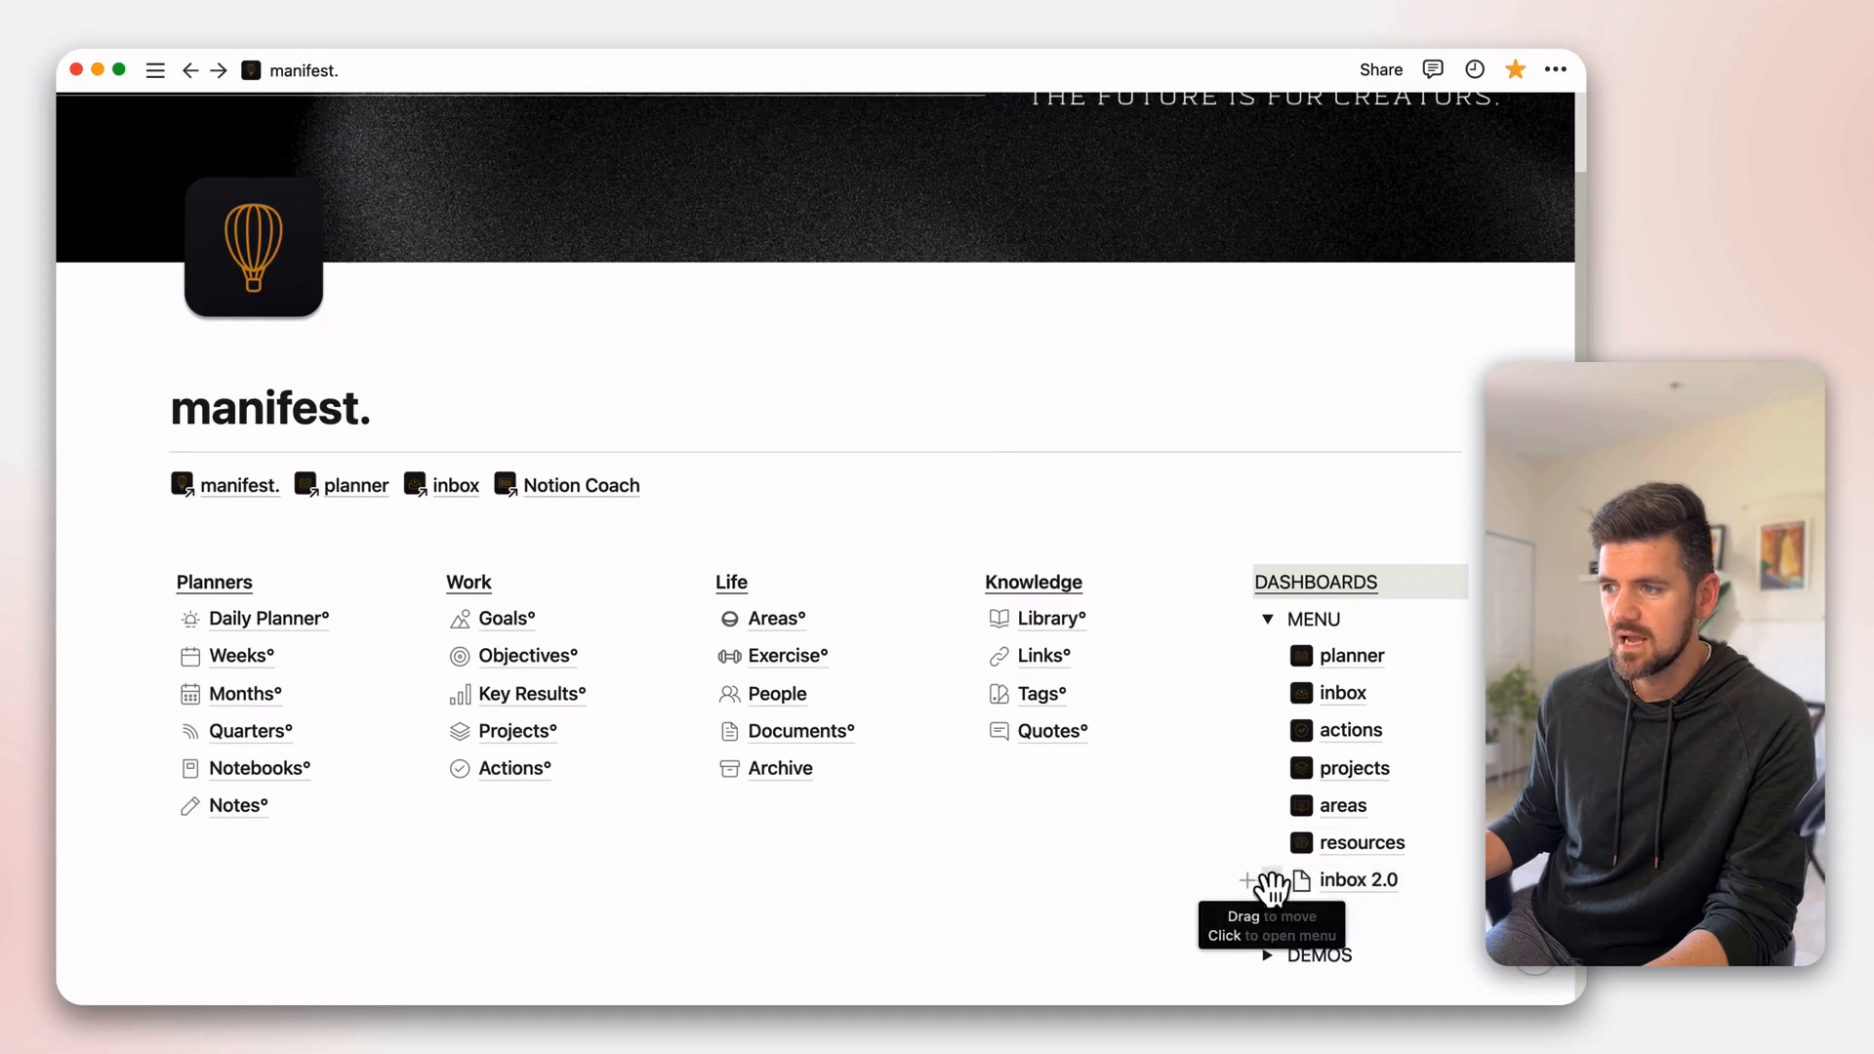
left_click(1269, 883)
left_click(1106, 761)
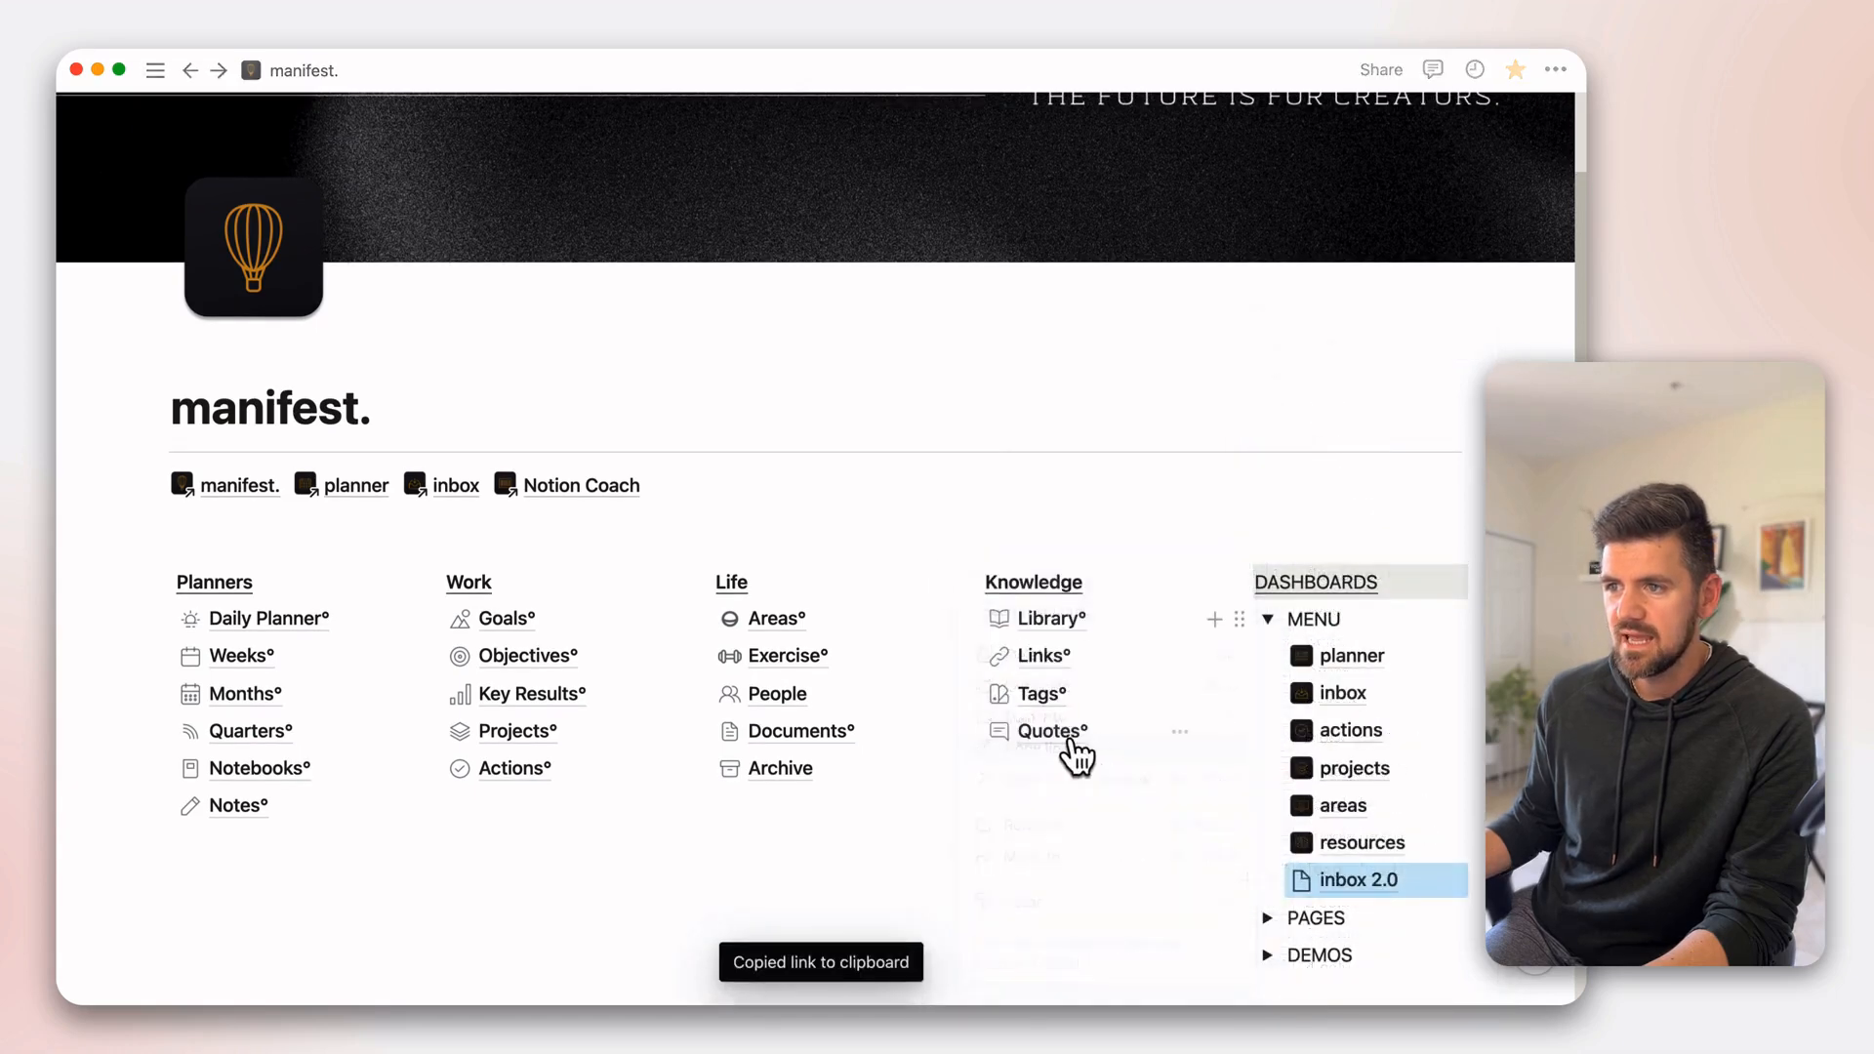
left_click(711, 481)
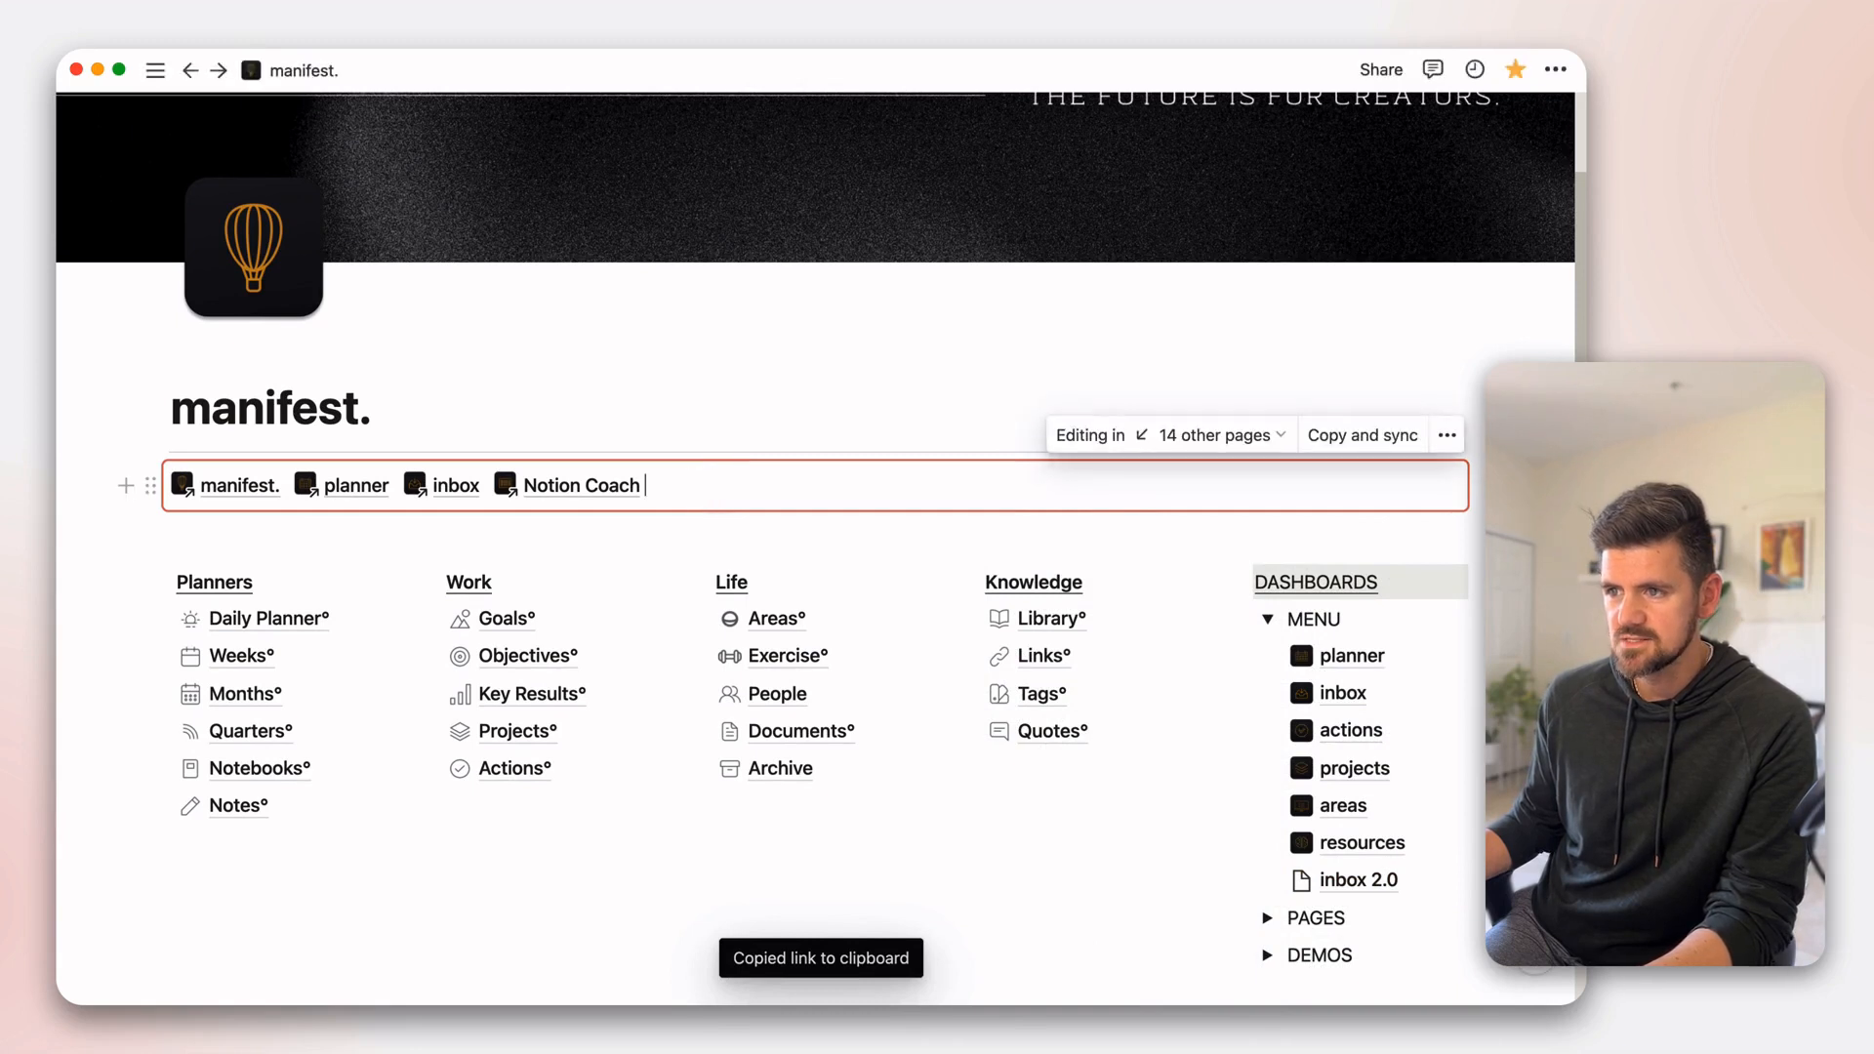
key("super+v")
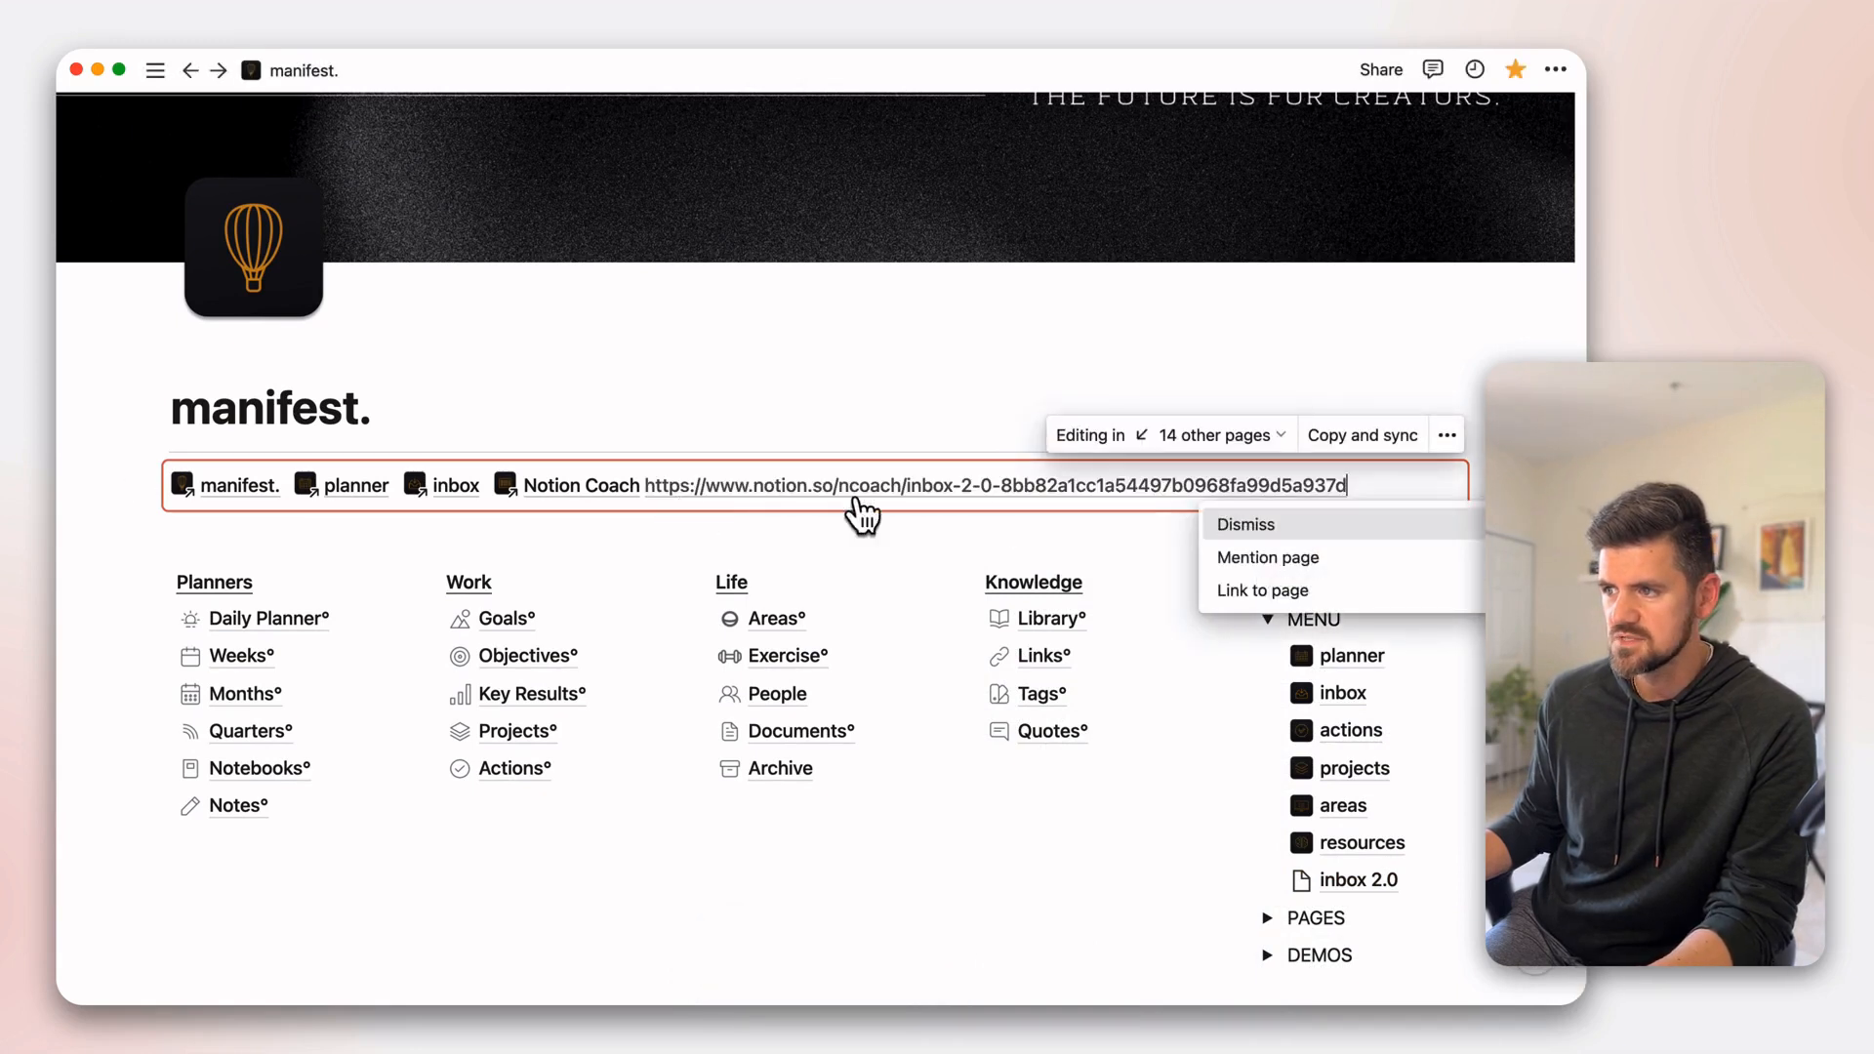
left_click(1279, 565)
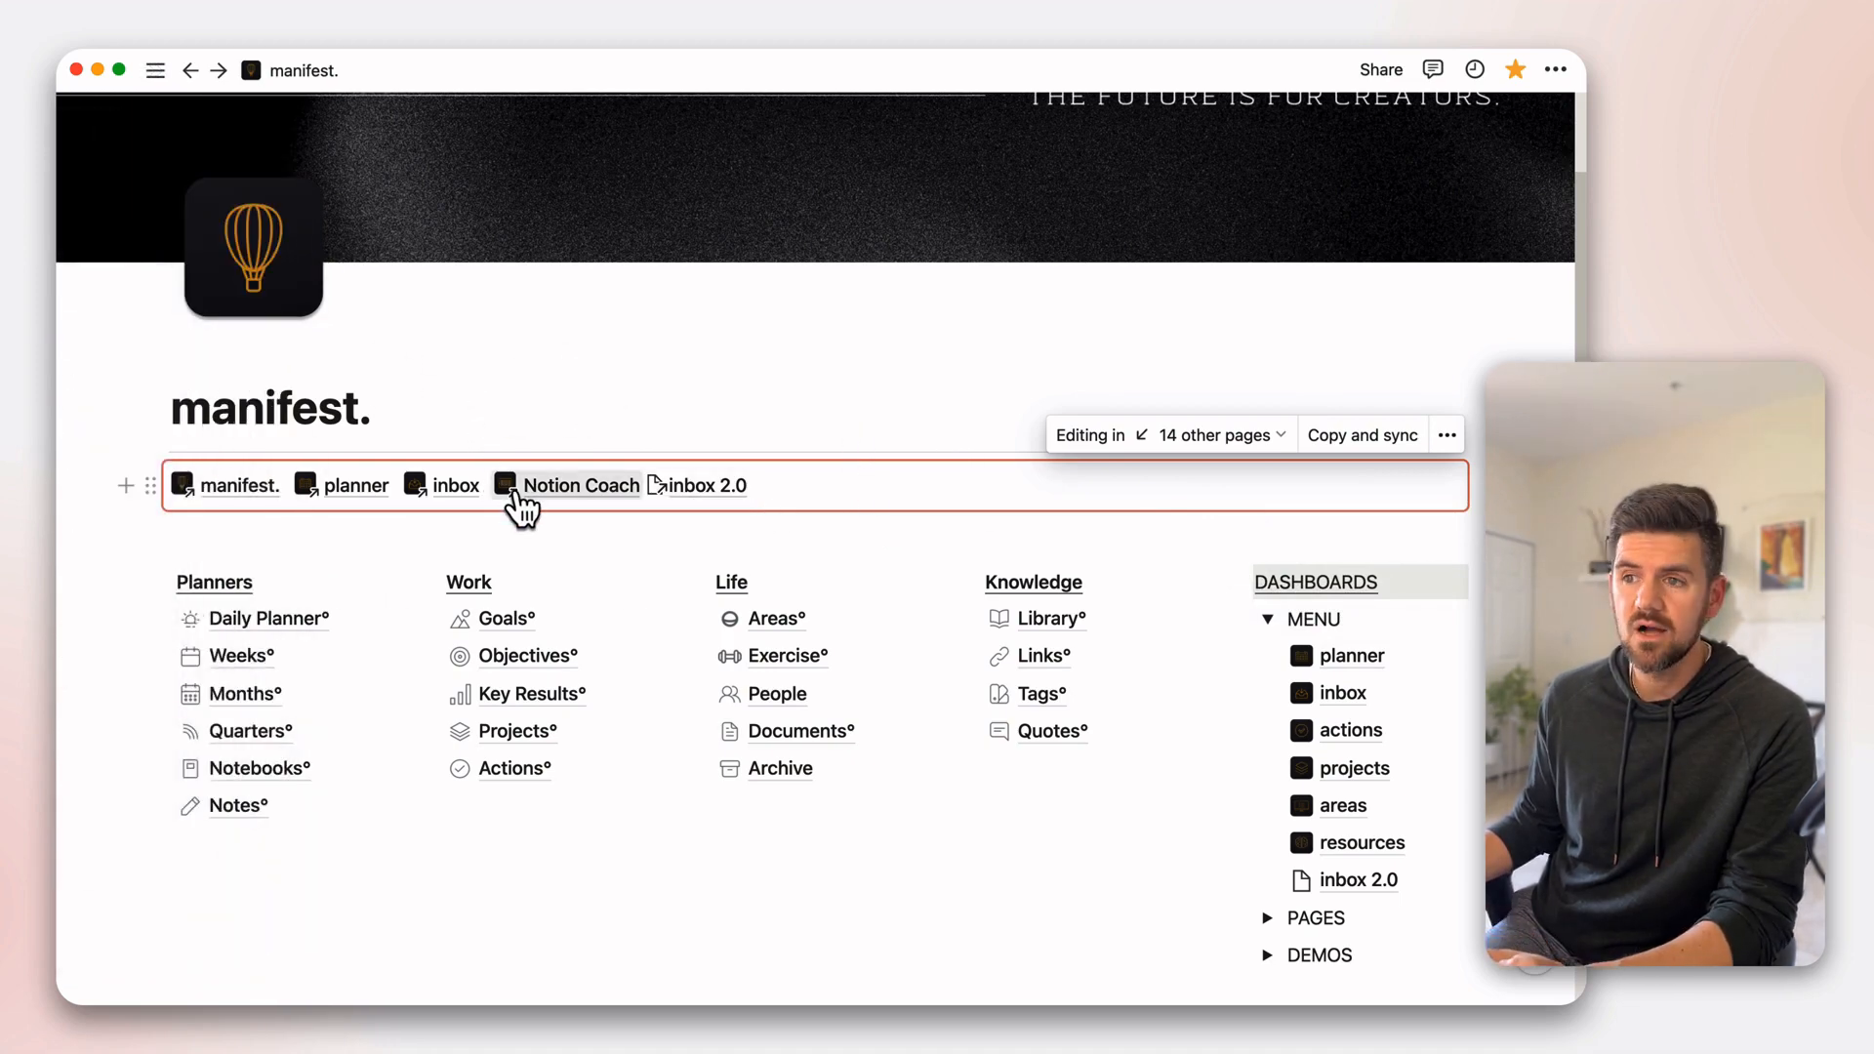
- Check the synced navigation row on the inbox page, and open inbox 2.0 from manifest. as an empty page
left_click(457, 486)
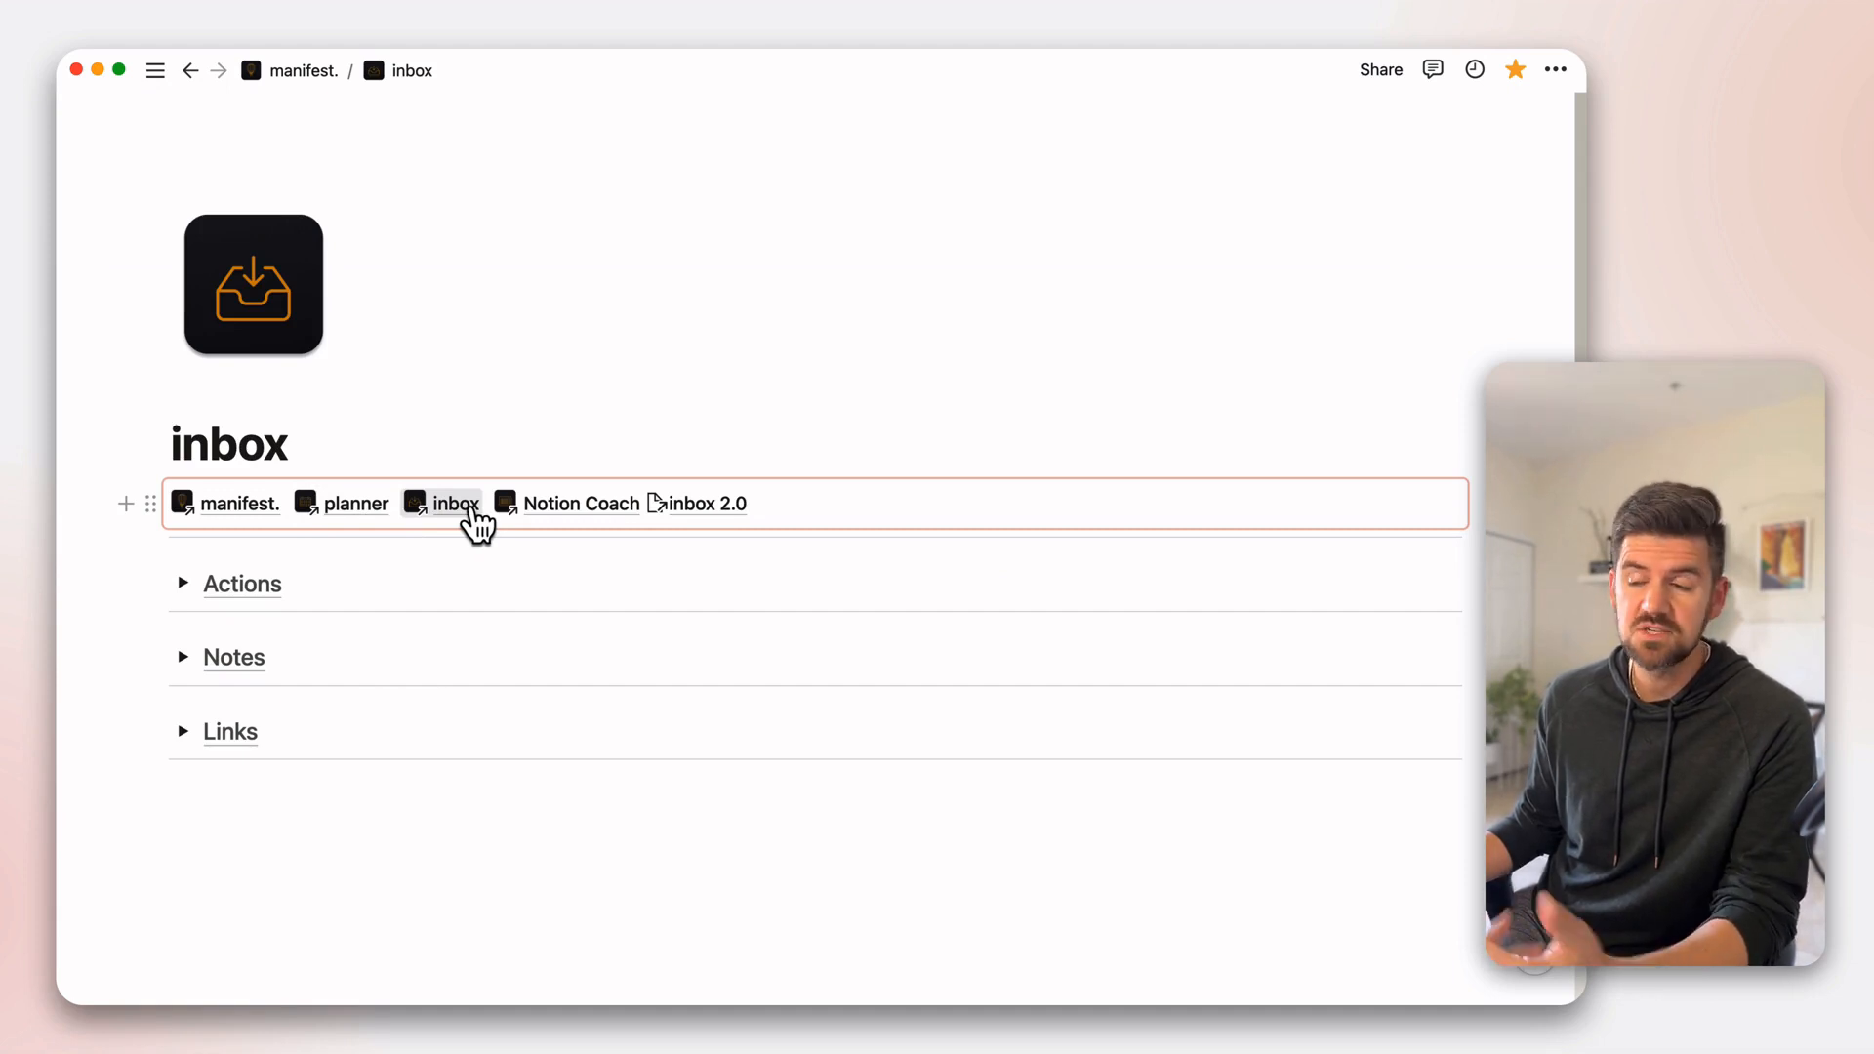
left_click(246, 510)
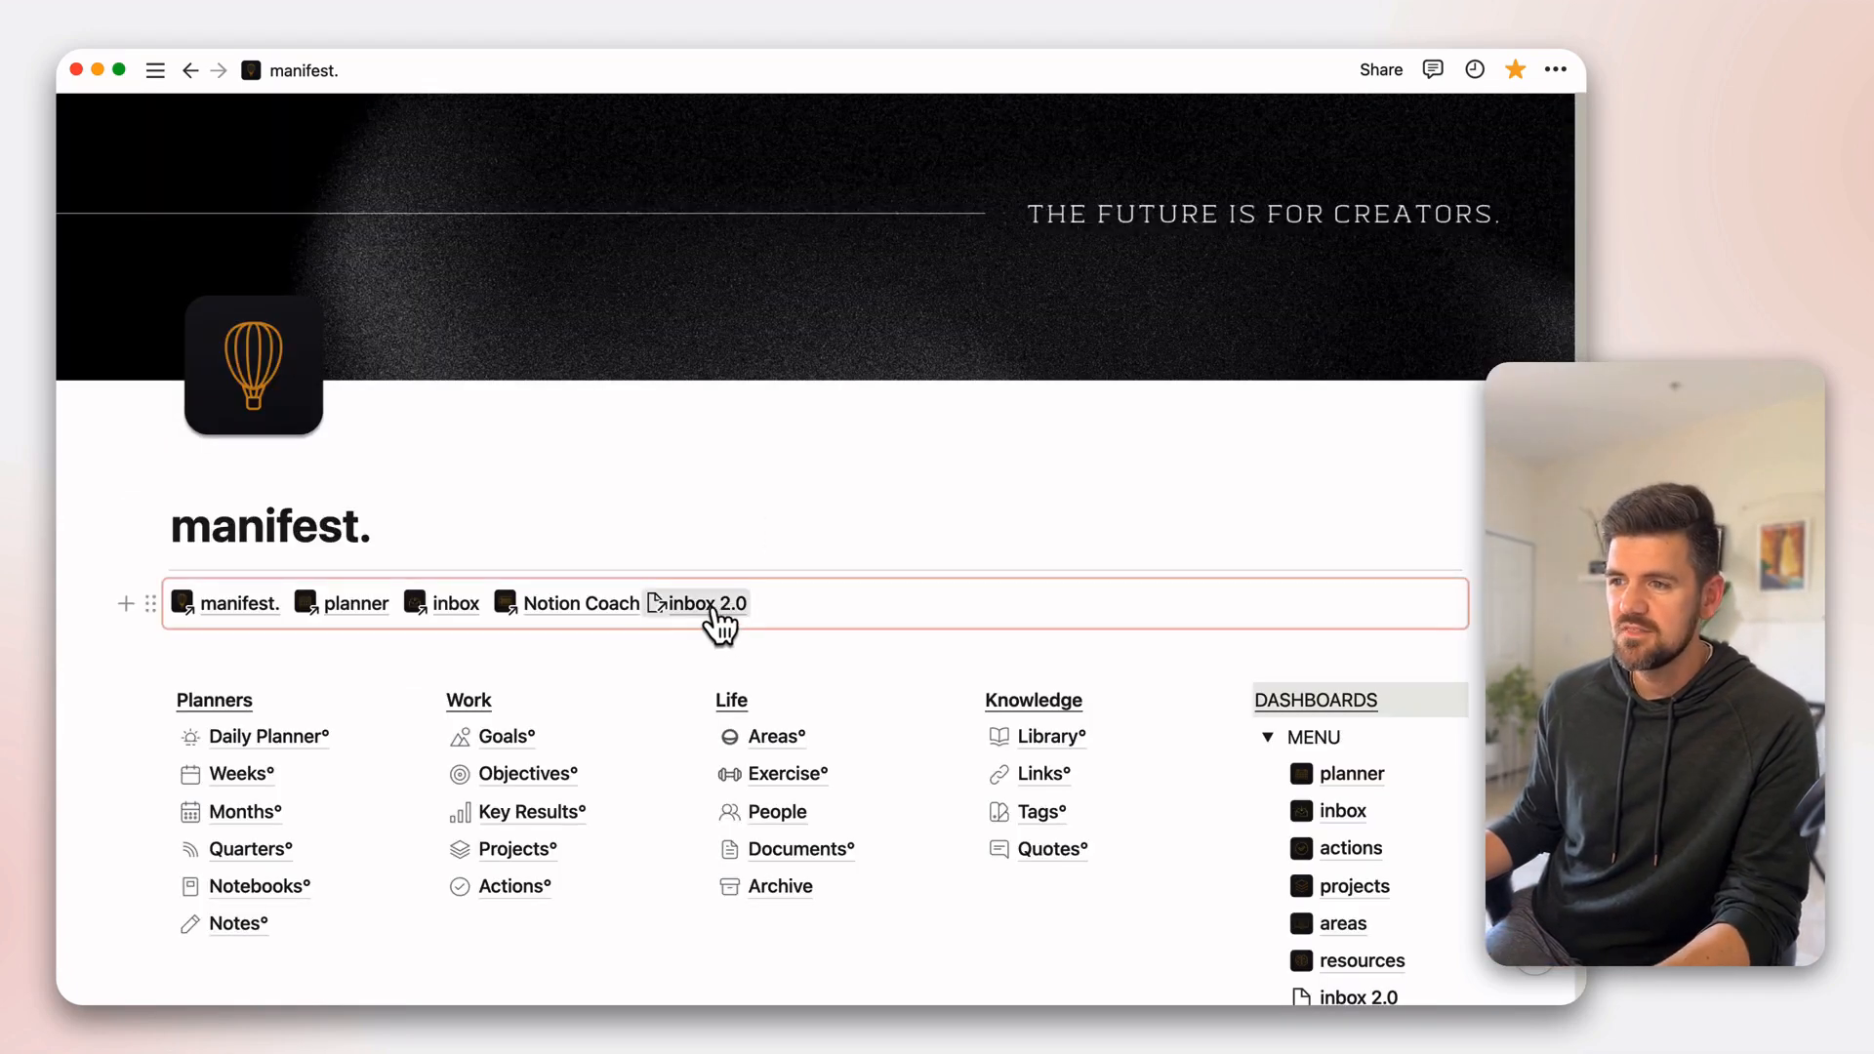
left_click(710, 610)
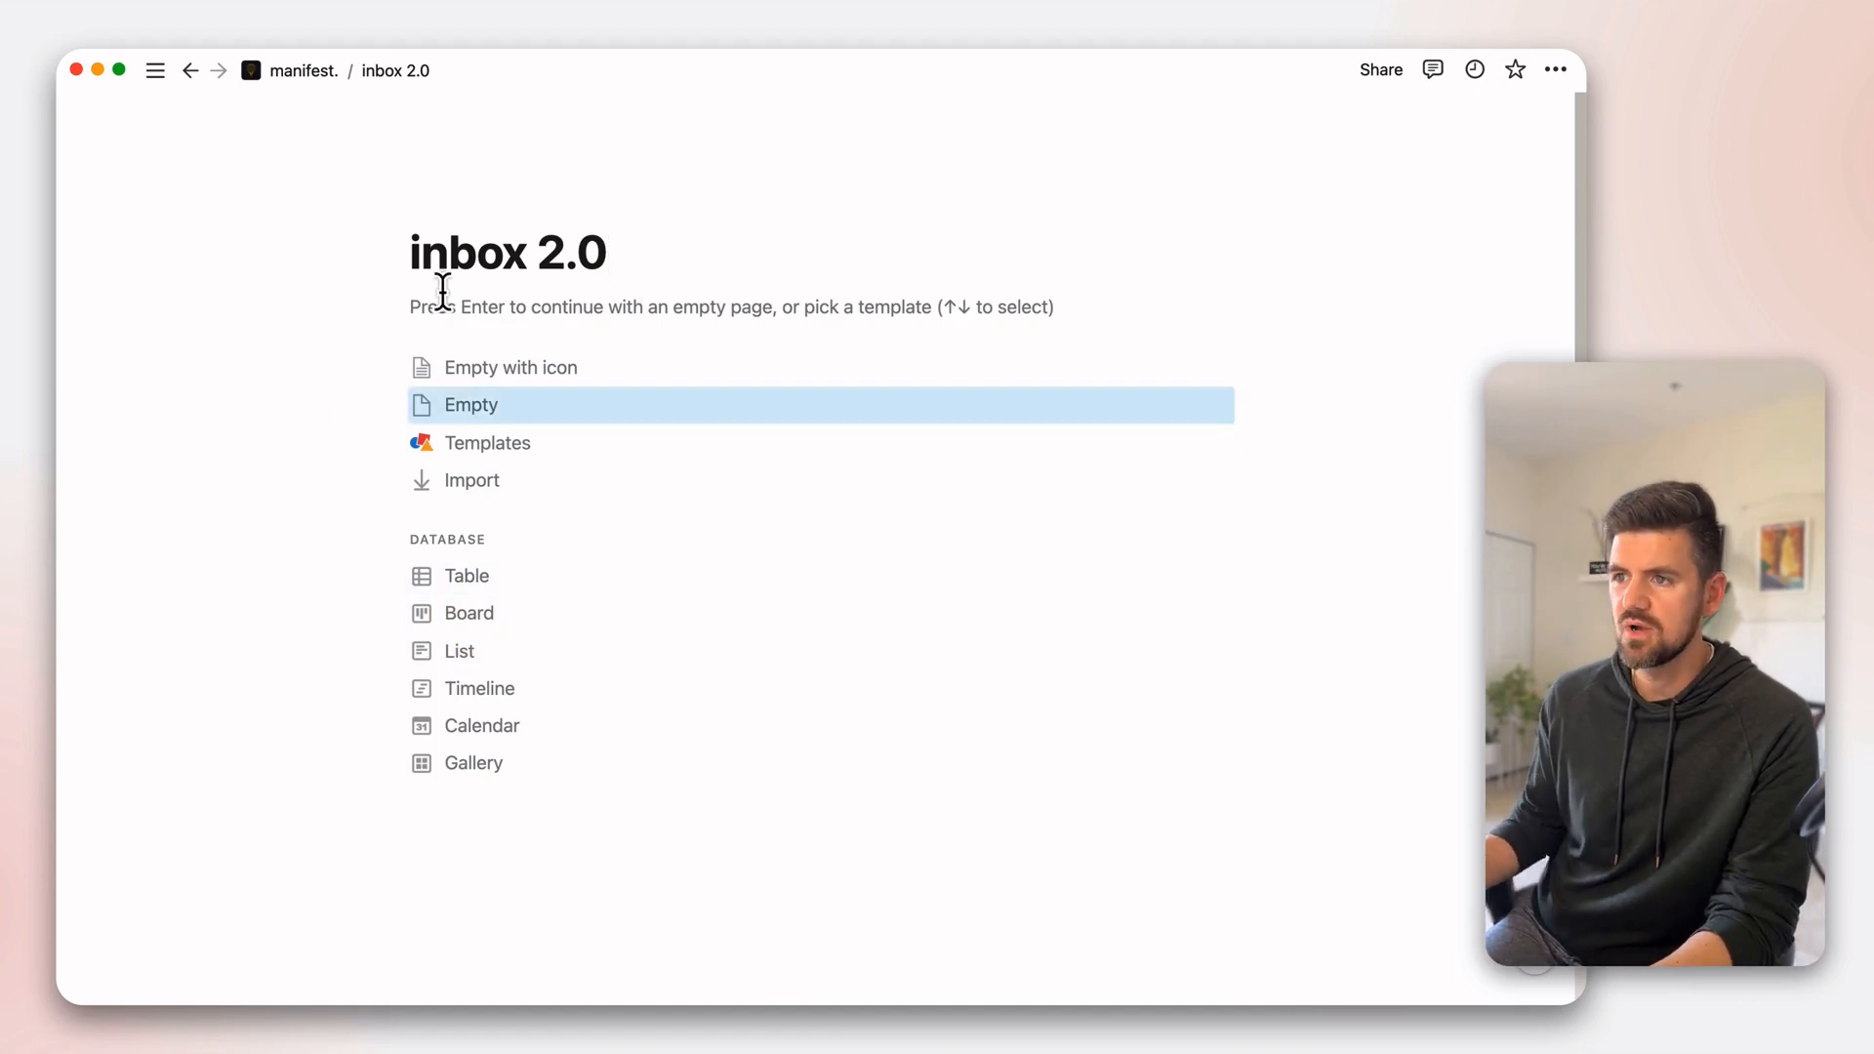
key("Return")
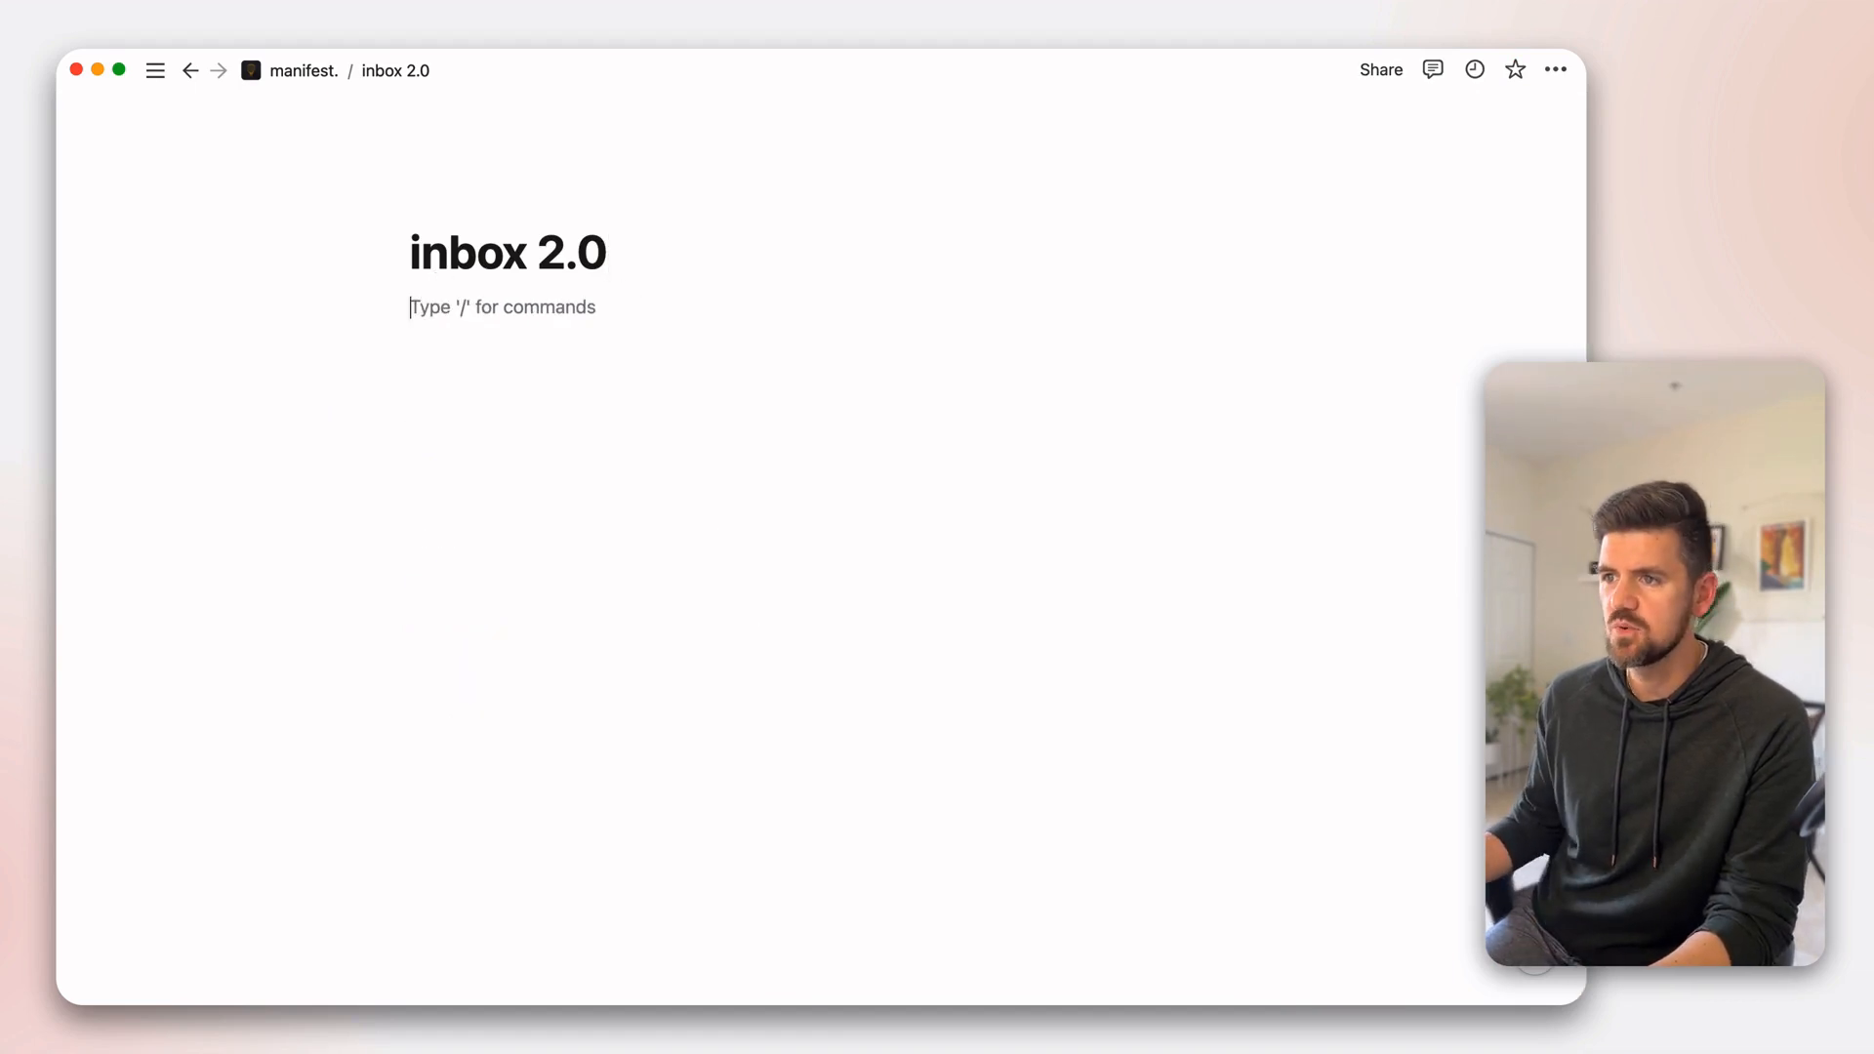
- Make the inbox 2.0 page full width and set its icon to the inbox tray with envelope emoji
left_click(1565, 76)
left_click(1523, 267)
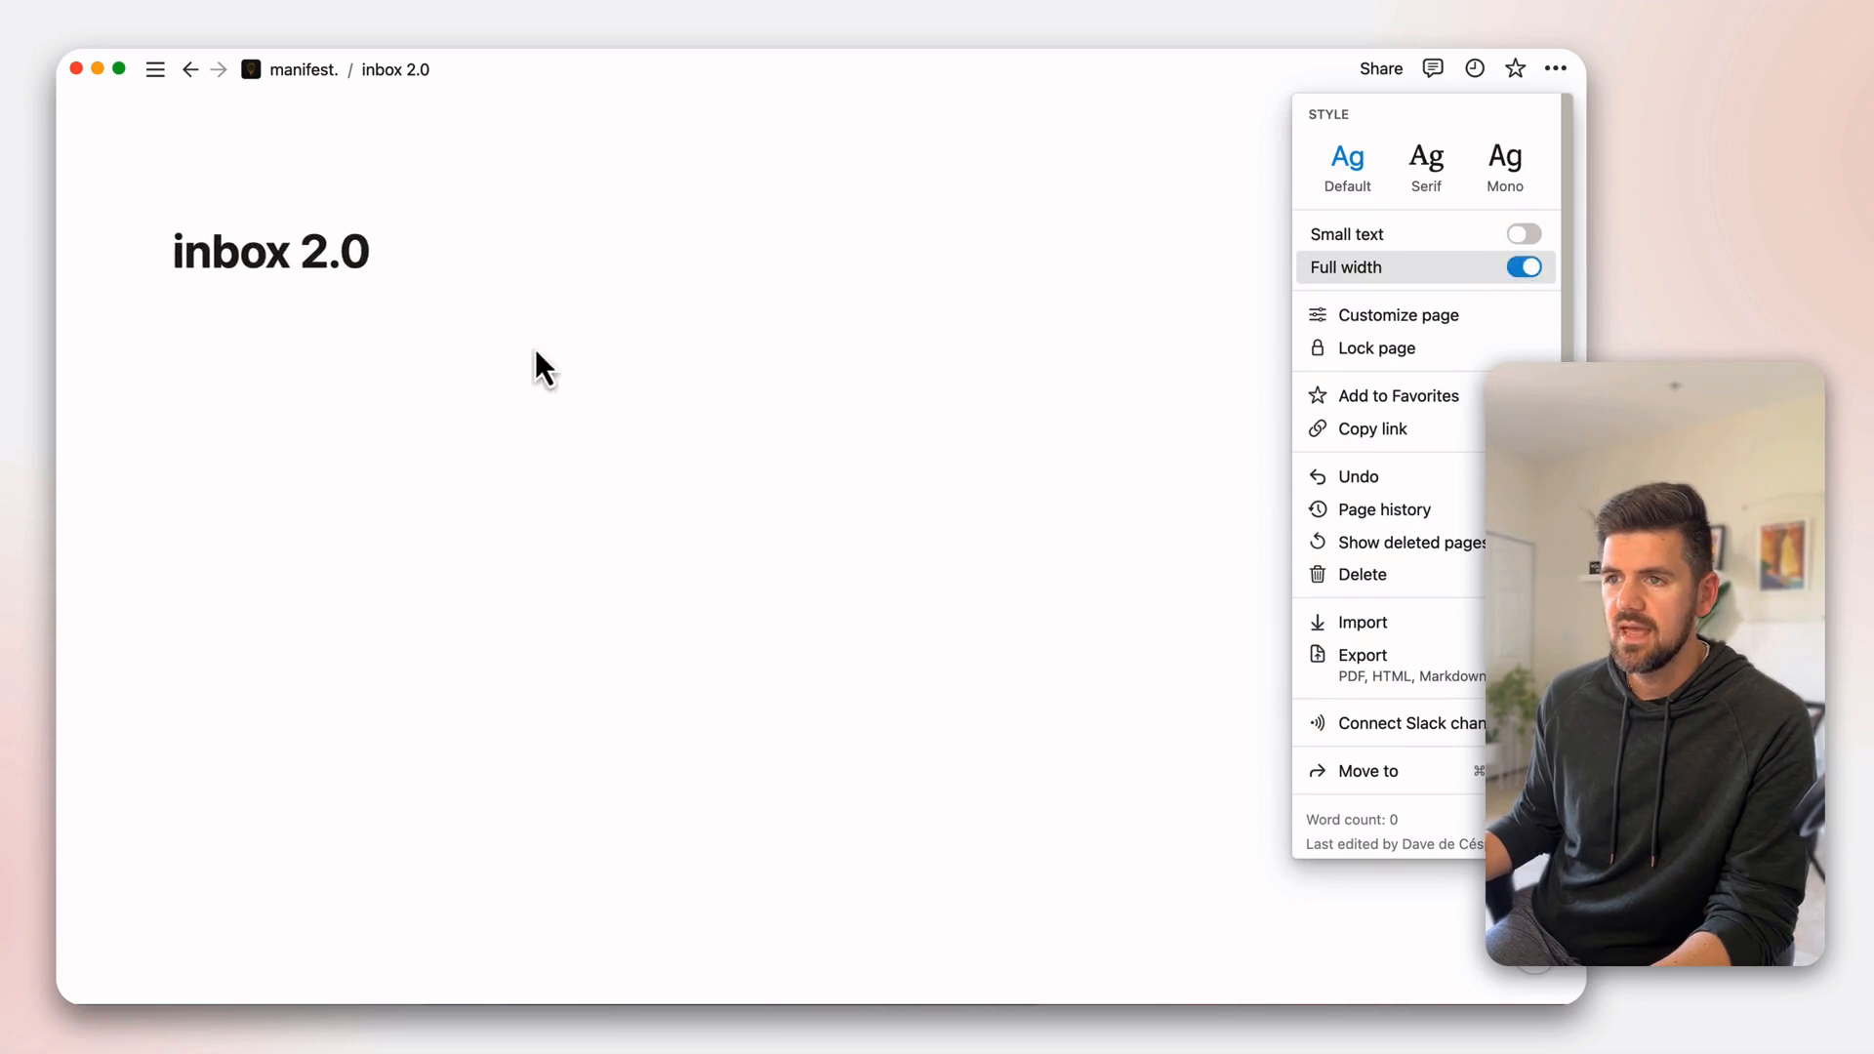
left_click(293, 391)
left_click(205, 203)
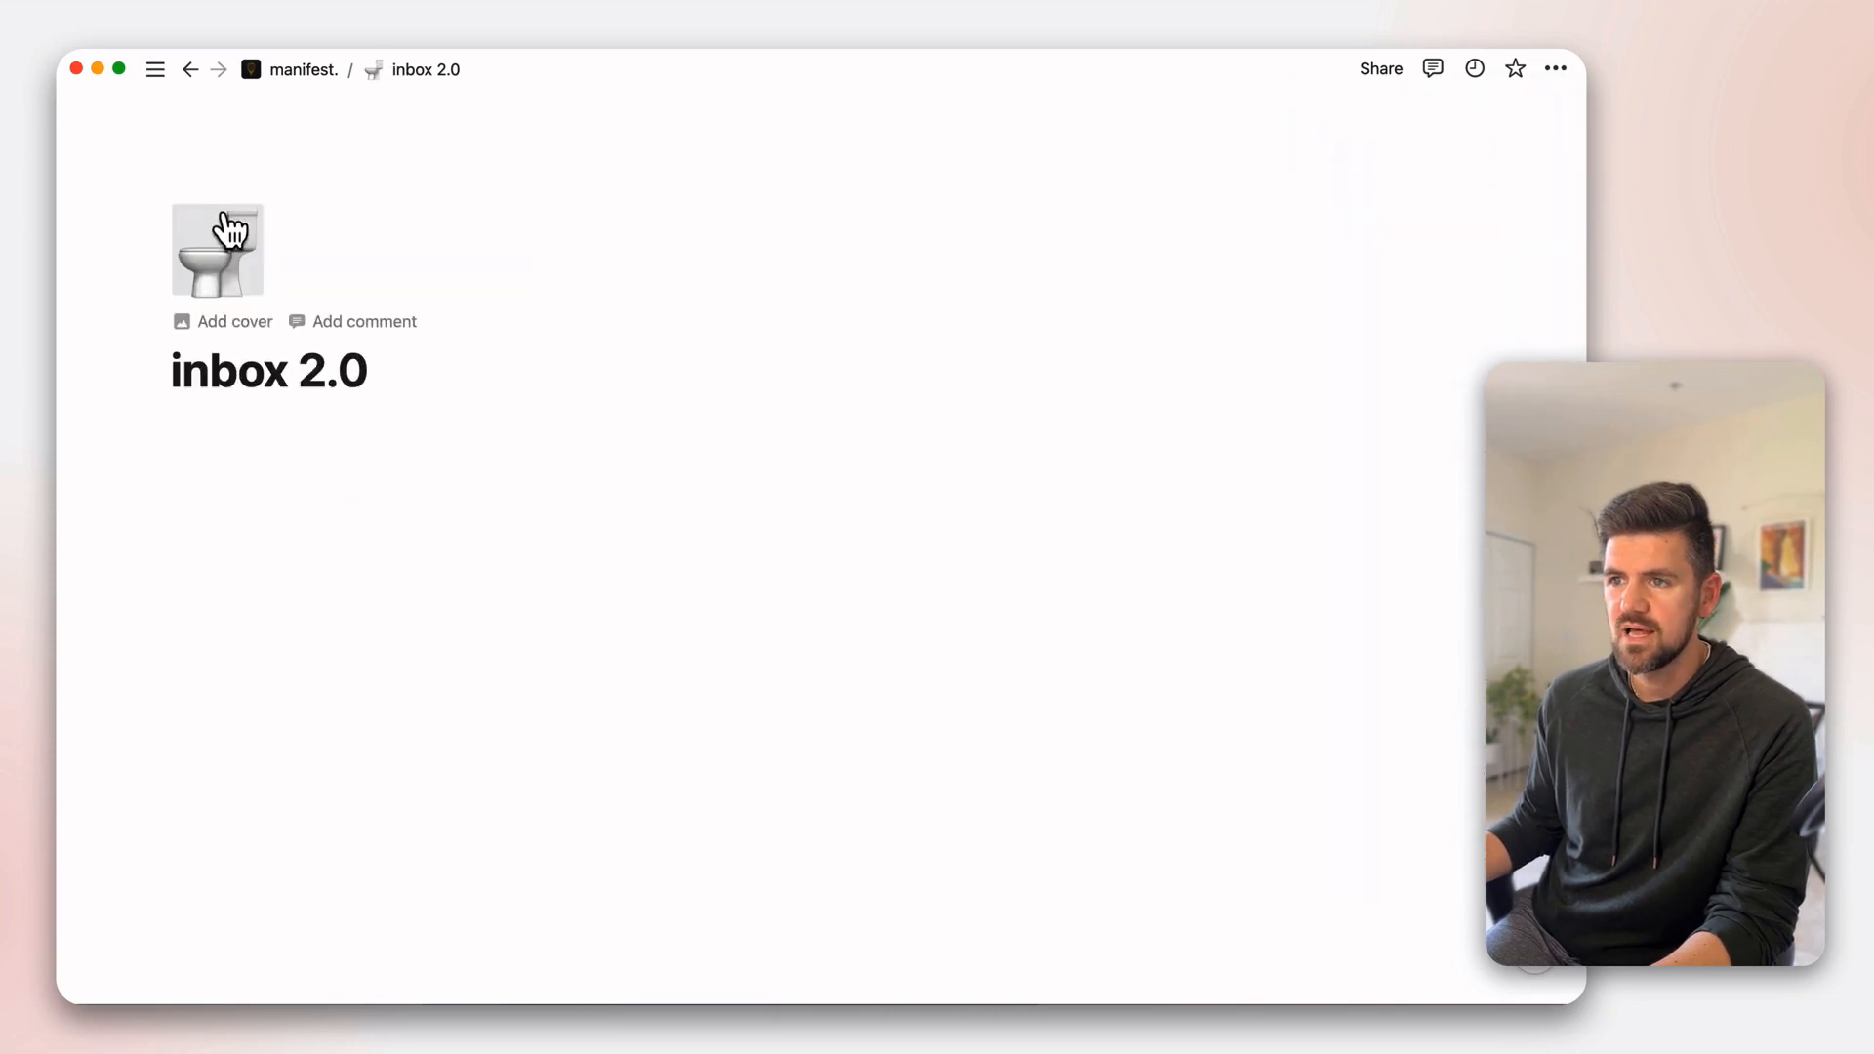
left_click(224, 278)
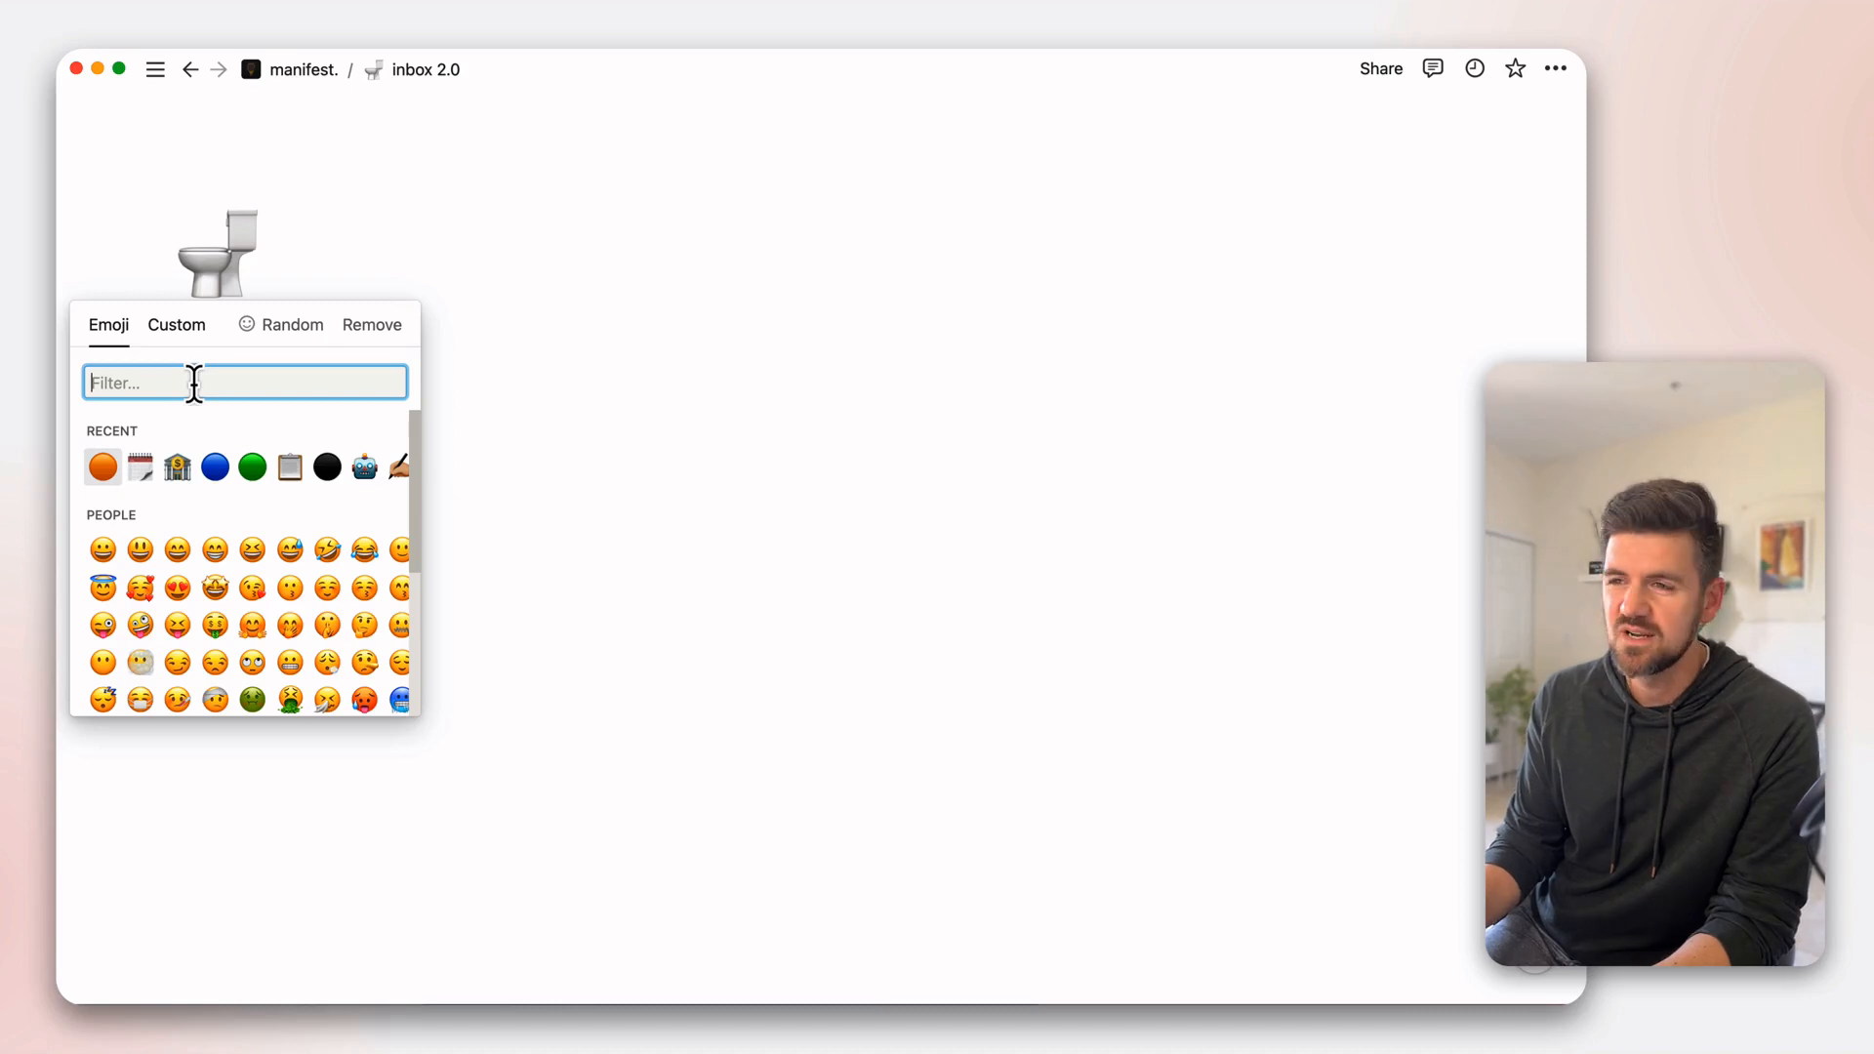
type("inbo")
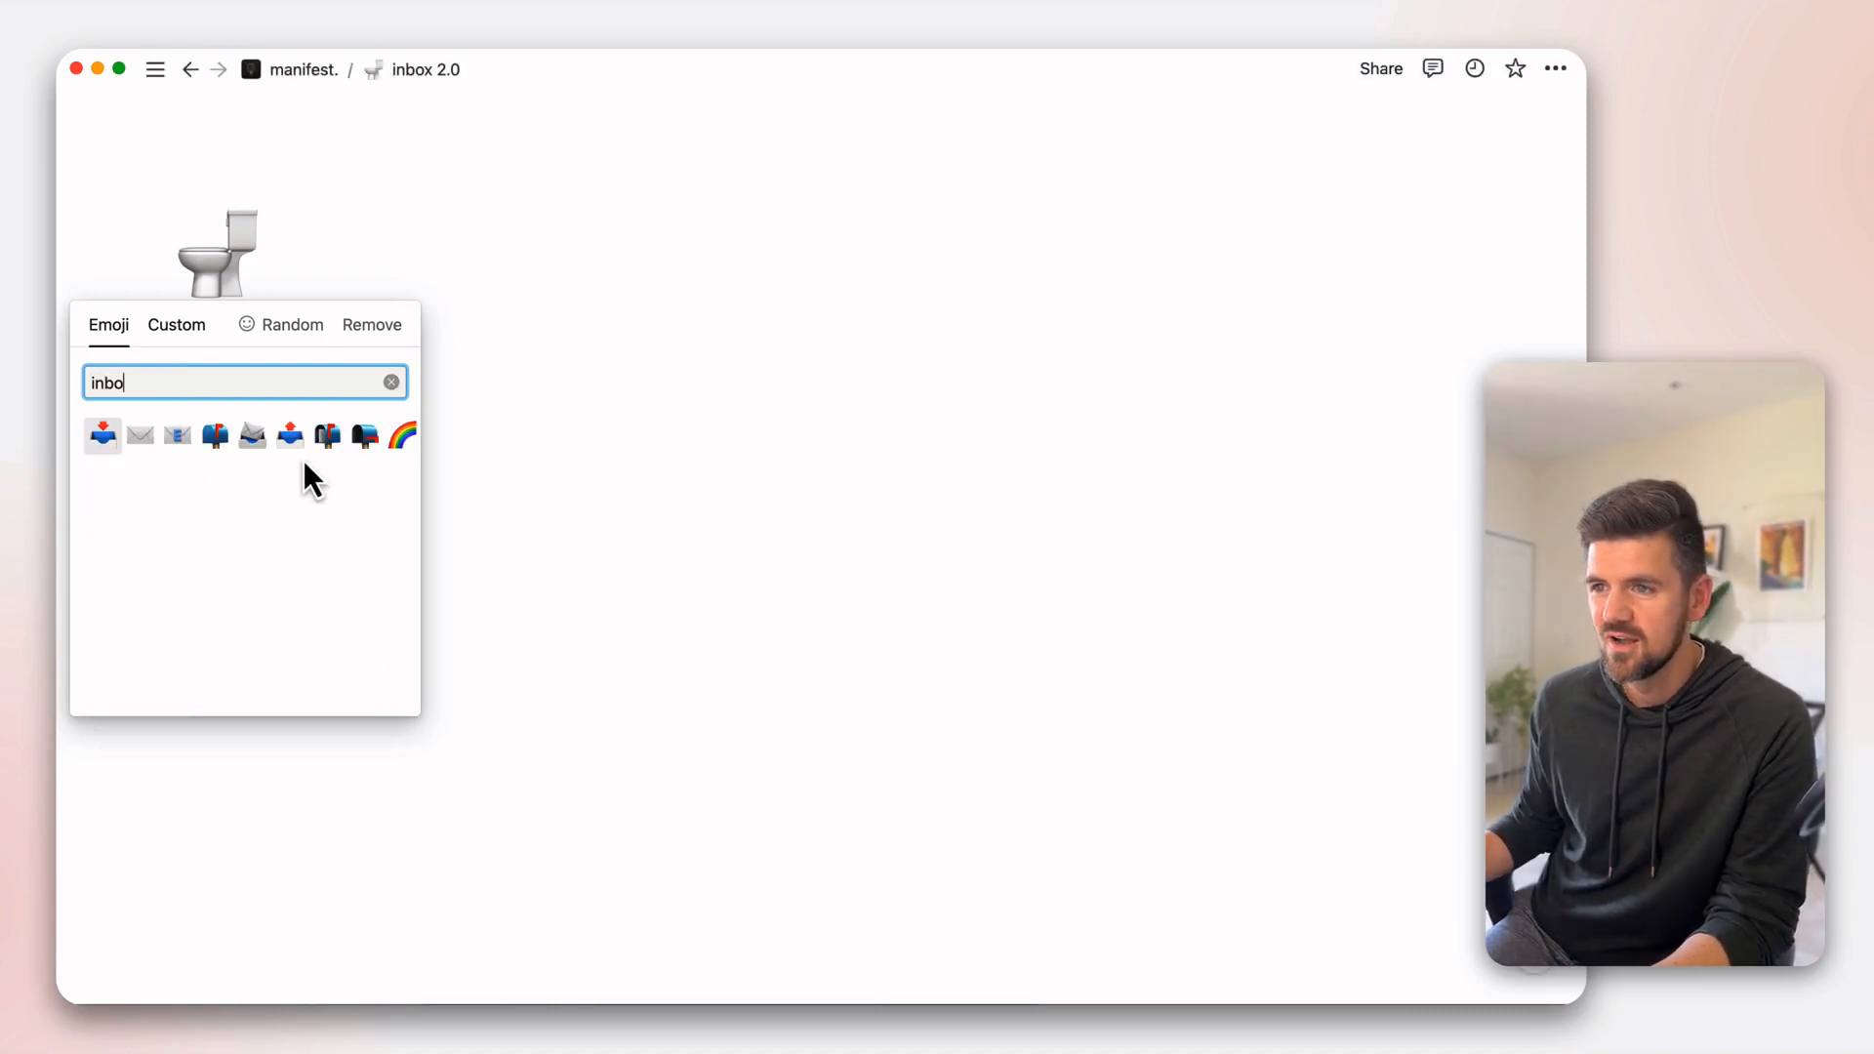
left_click(252, 438)
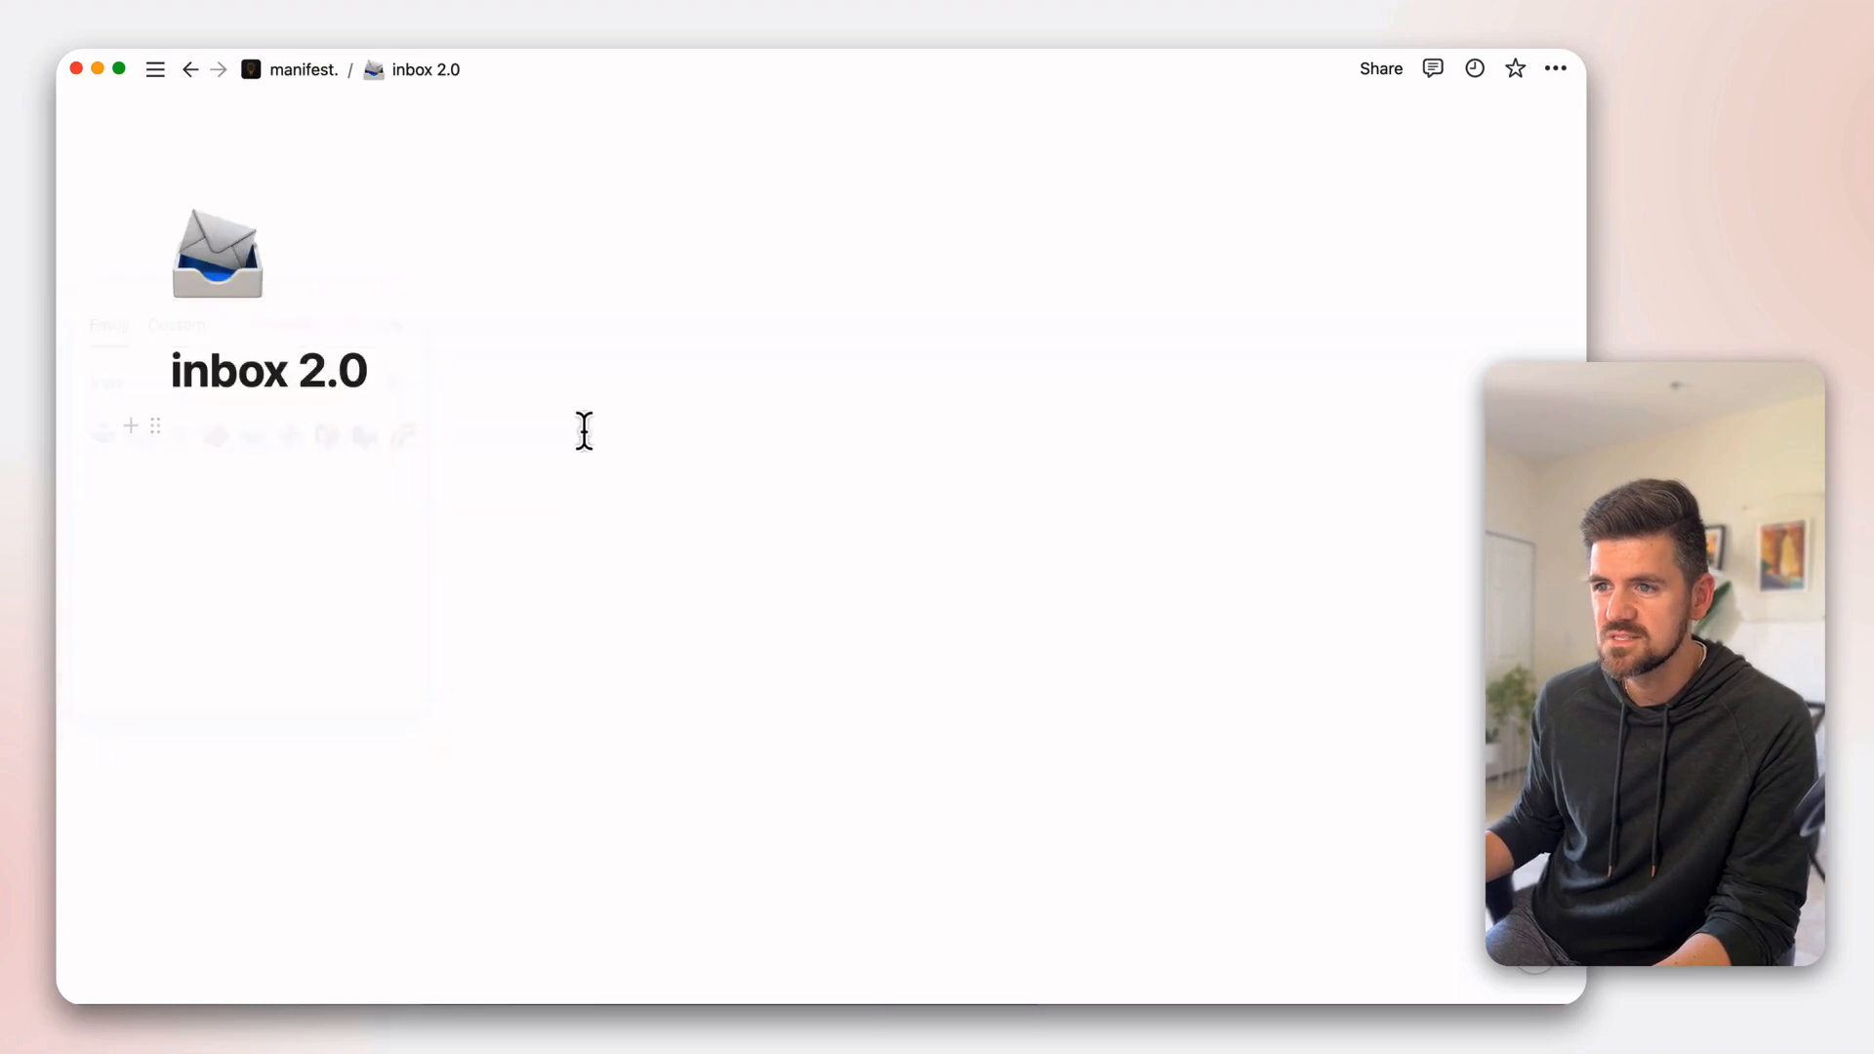
- Copy the link to the synced navigation row on manifest. and paste it as a synced block under the inbox 2.0 title
left_click(367, 495)
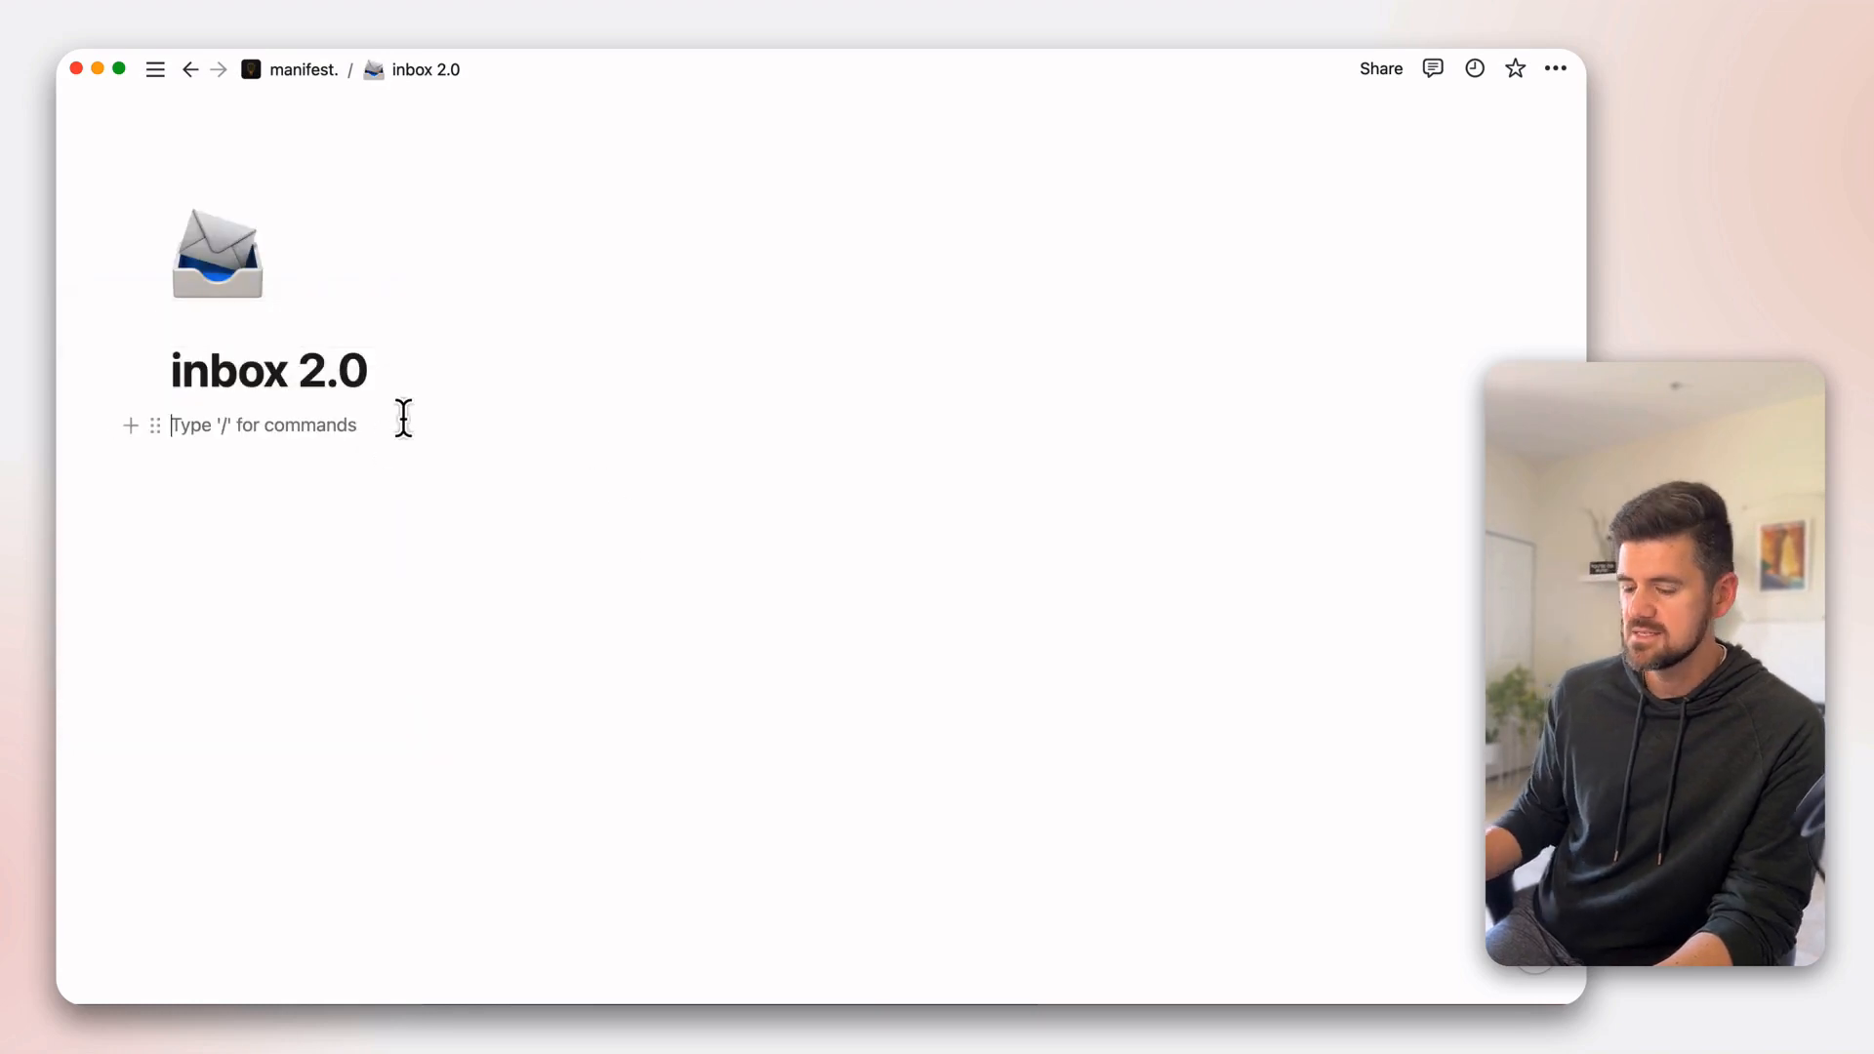
left_click(304, 71)
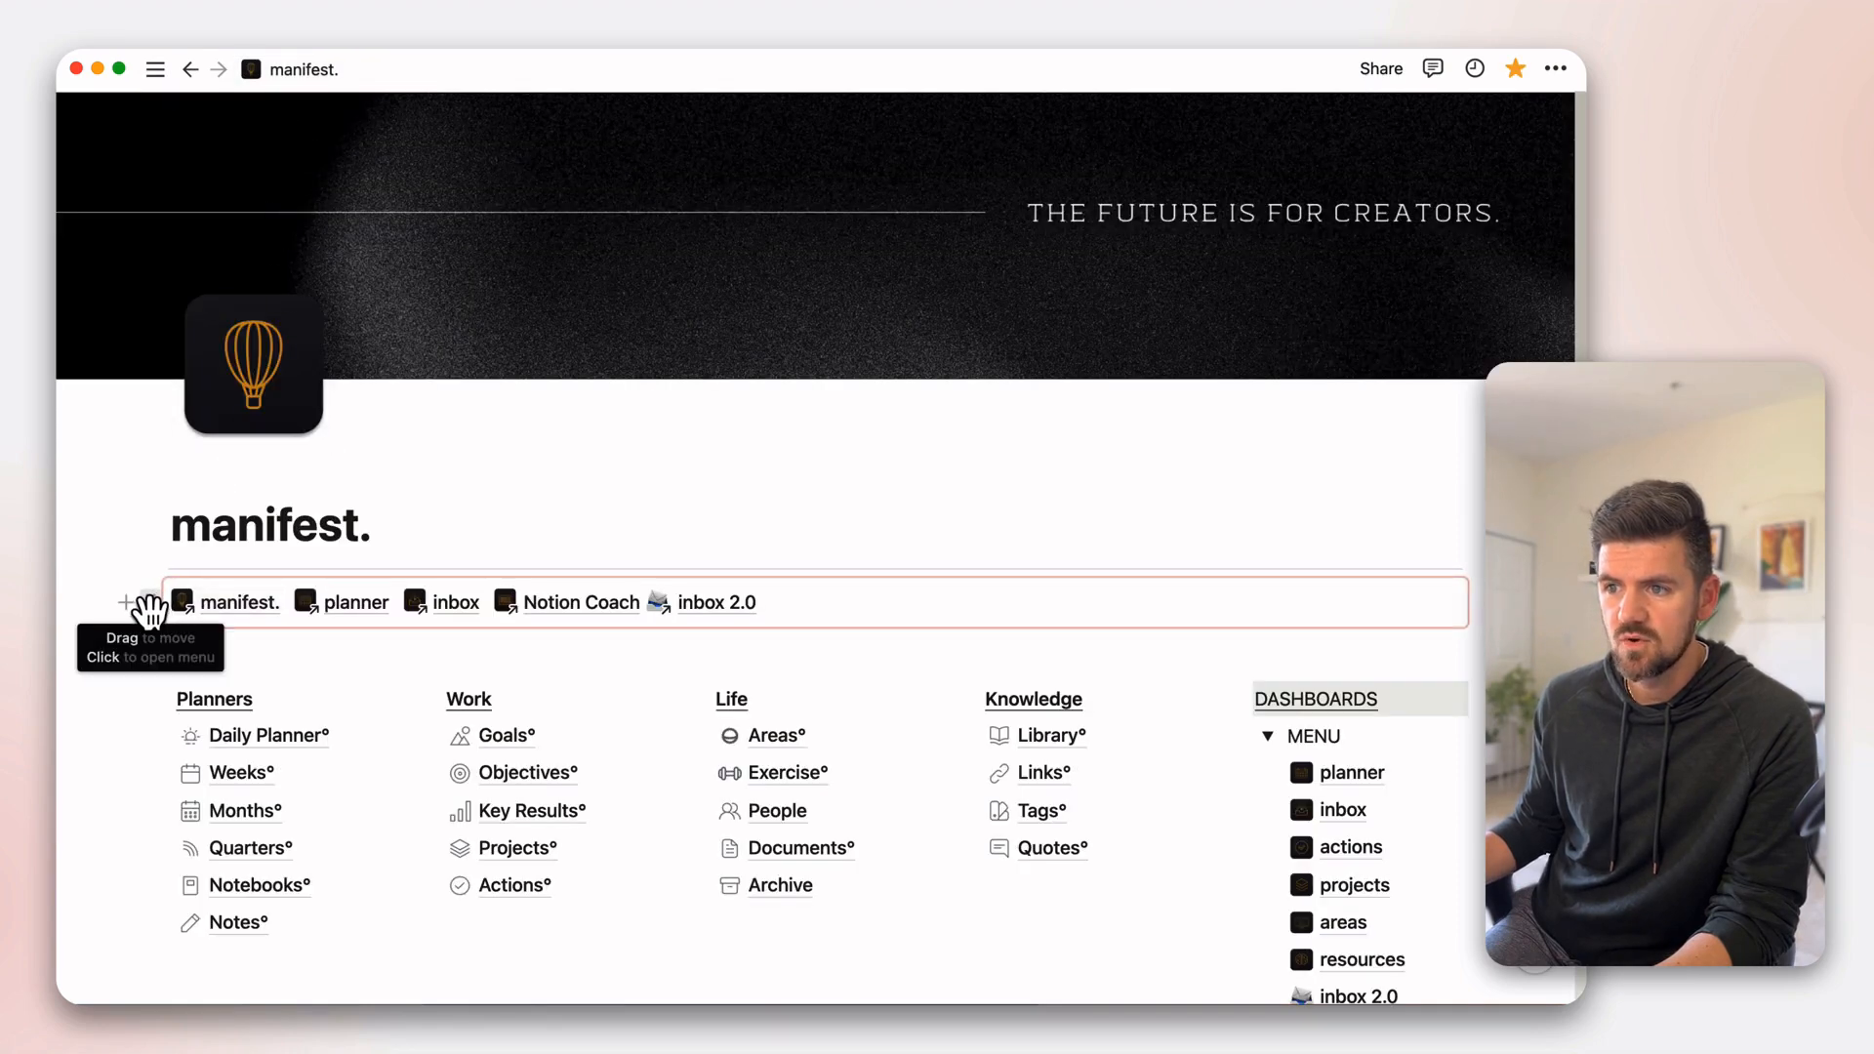
left_click(150, 603)
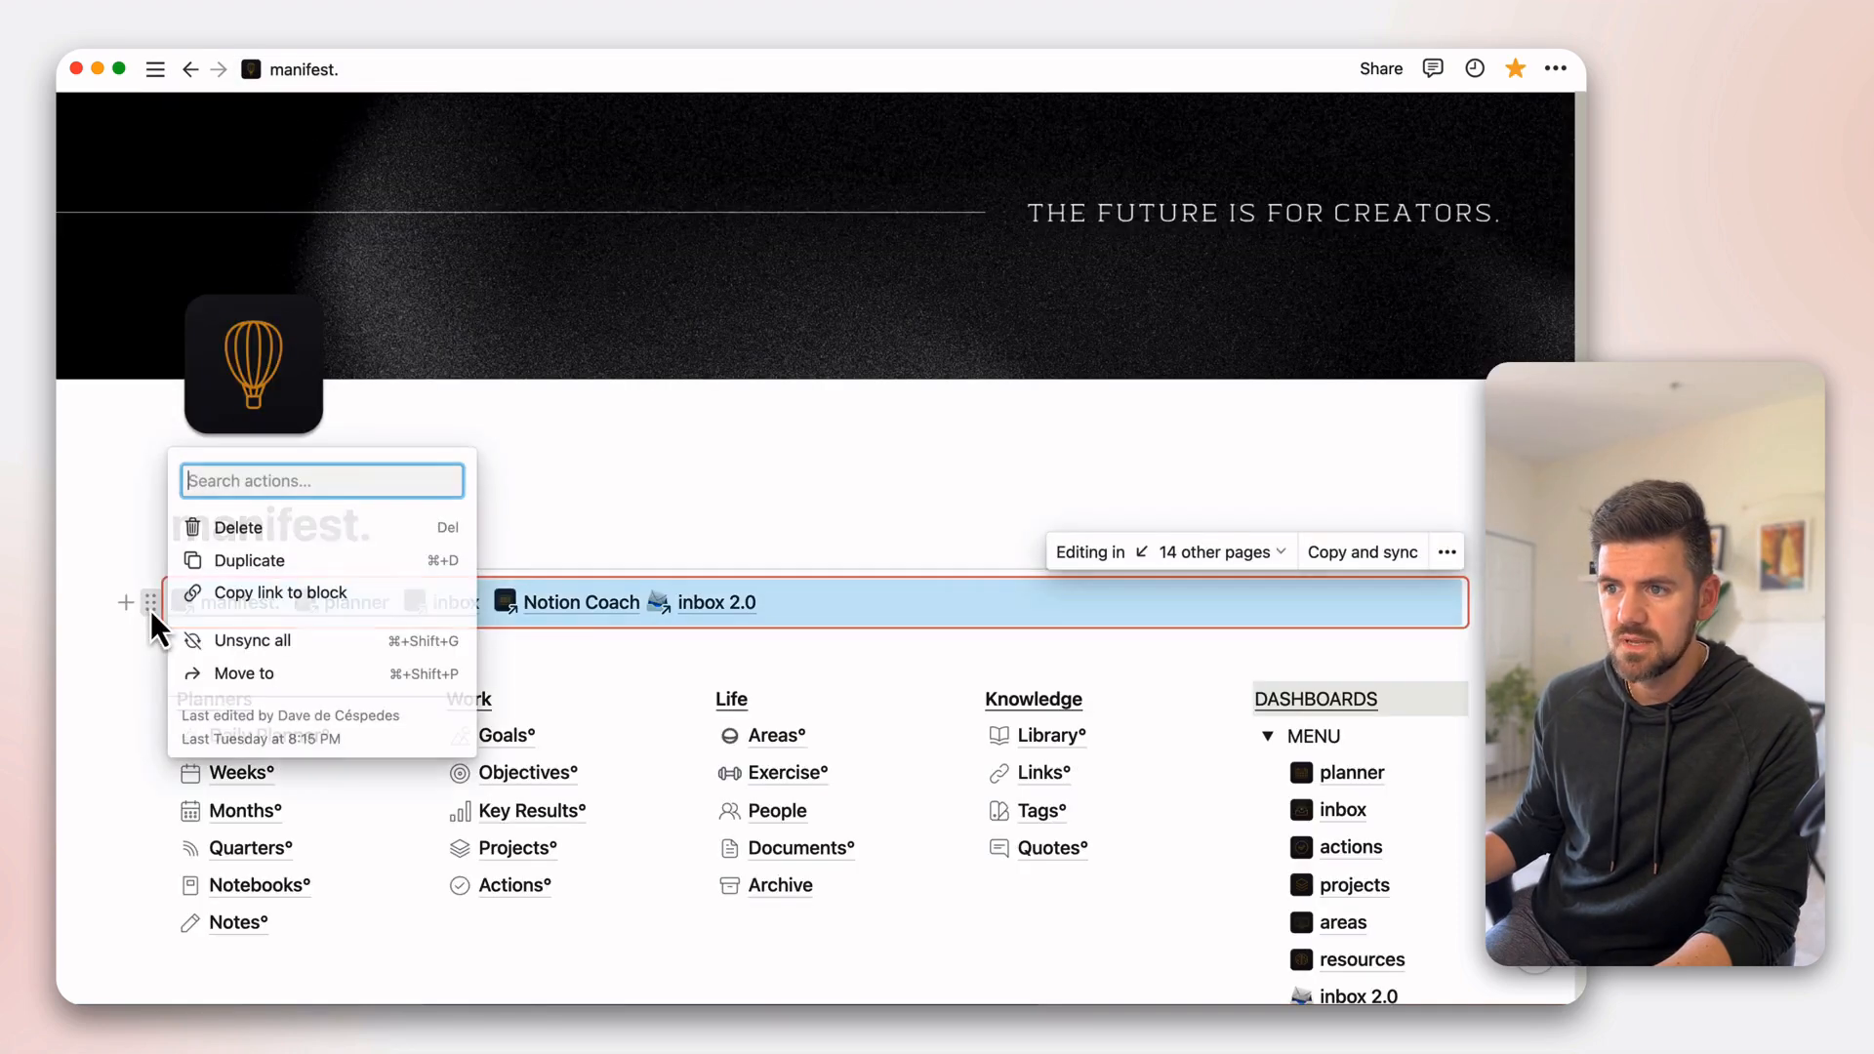
left_click(256, 595)
left_click(727, 621)
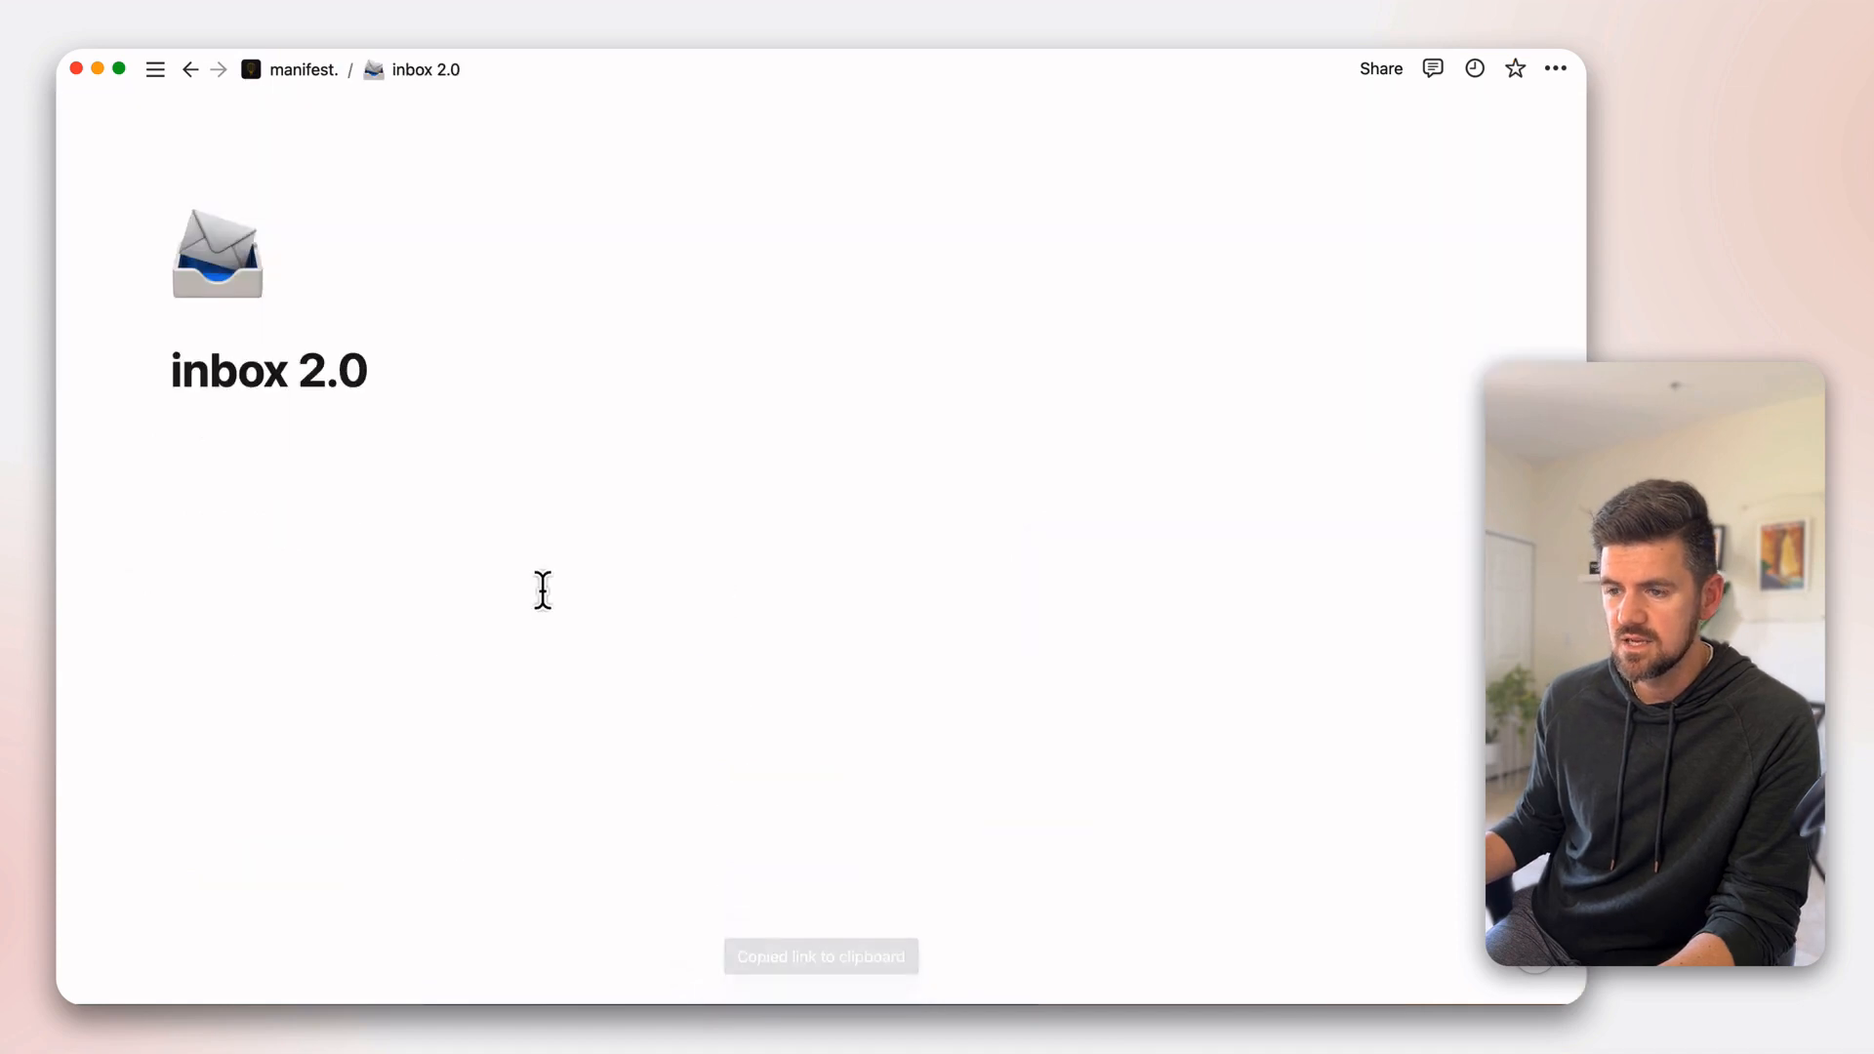
left_click(302, 448)
key("super+v")
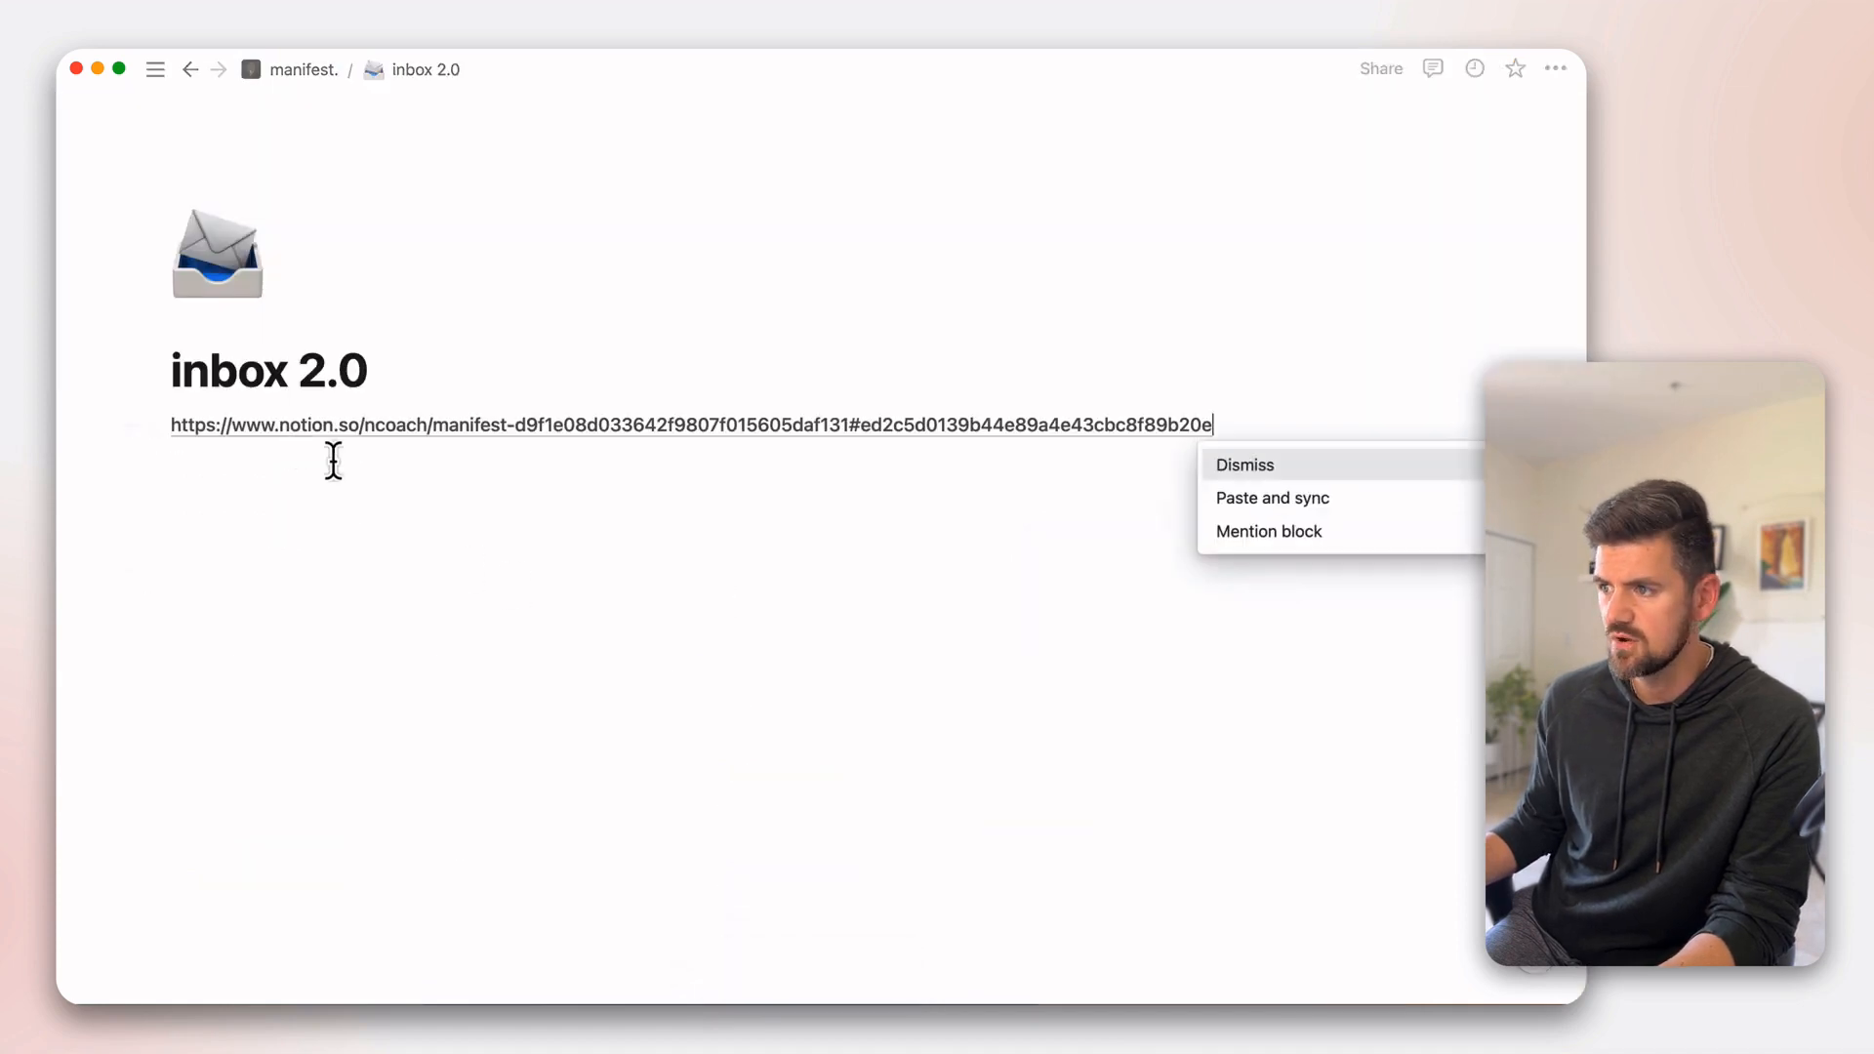
left_click(1293, 503)
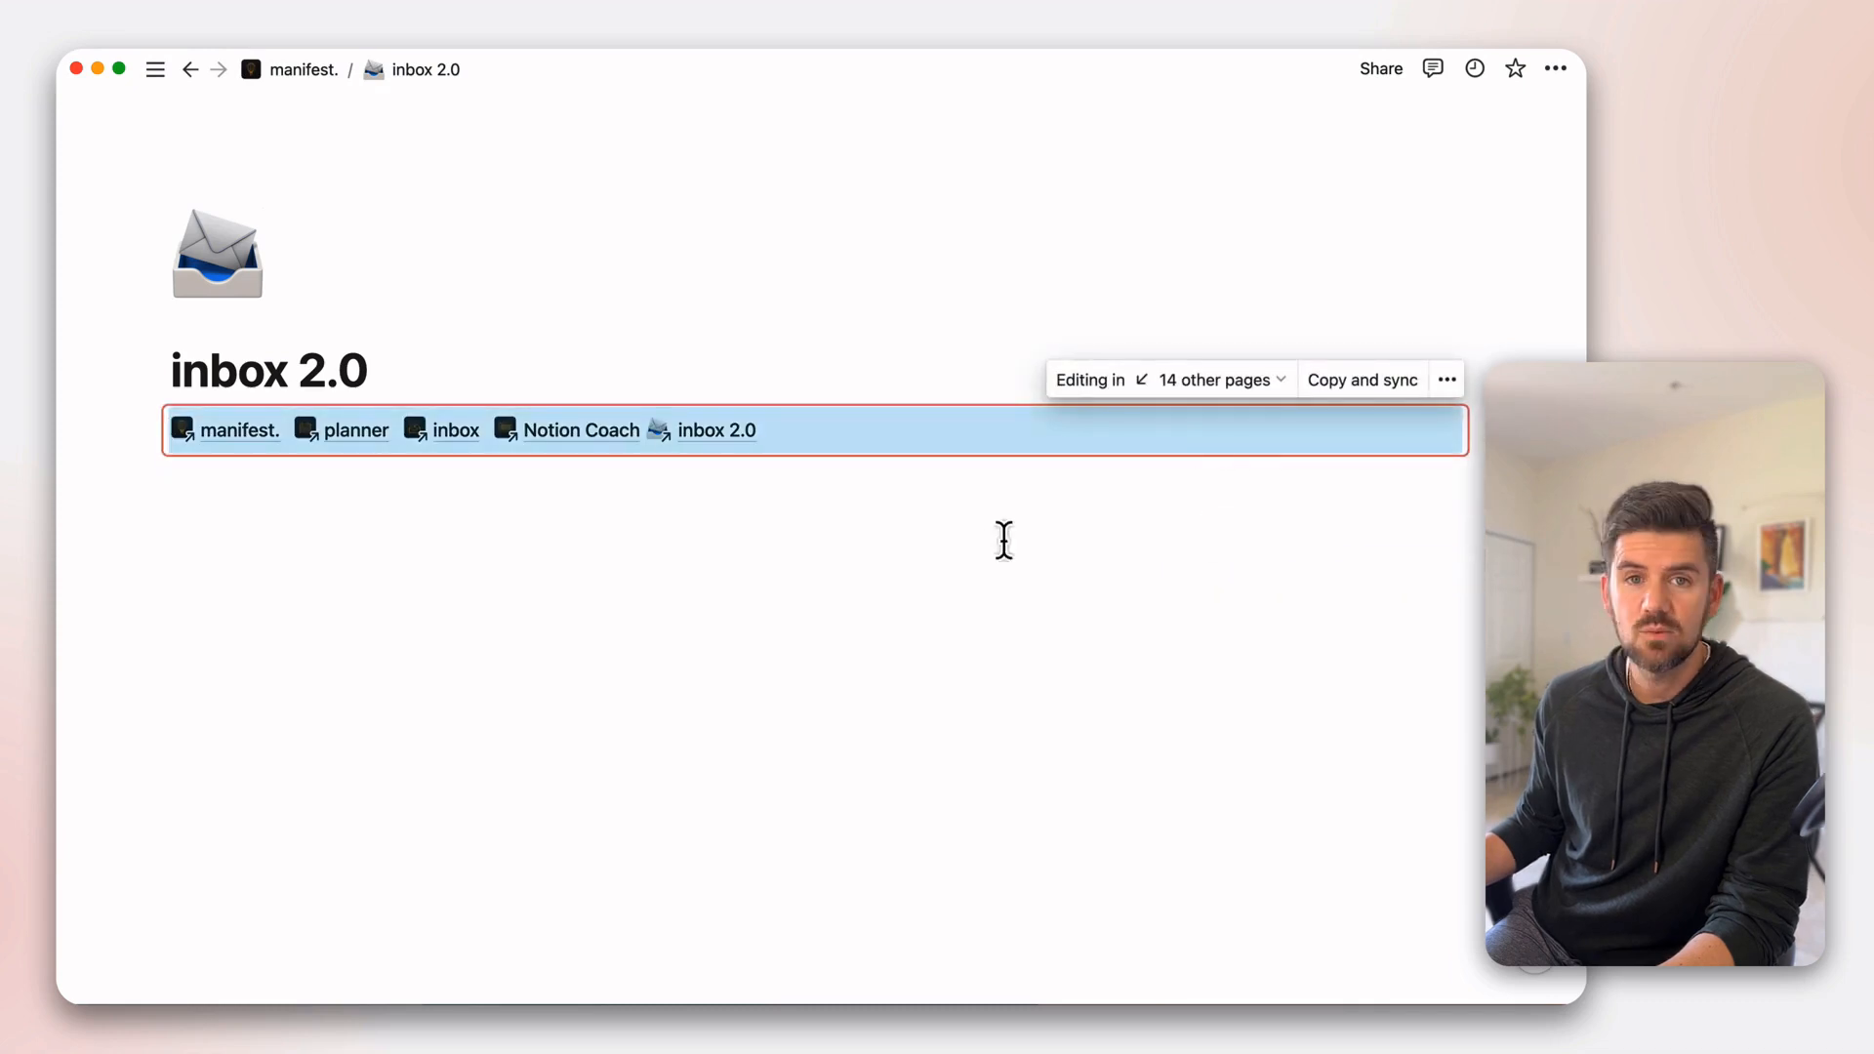
- Add a Toggle heading 2 named "Actions" below the navigation row on inbox 2.0
left_click(691, 540)
key("Return")
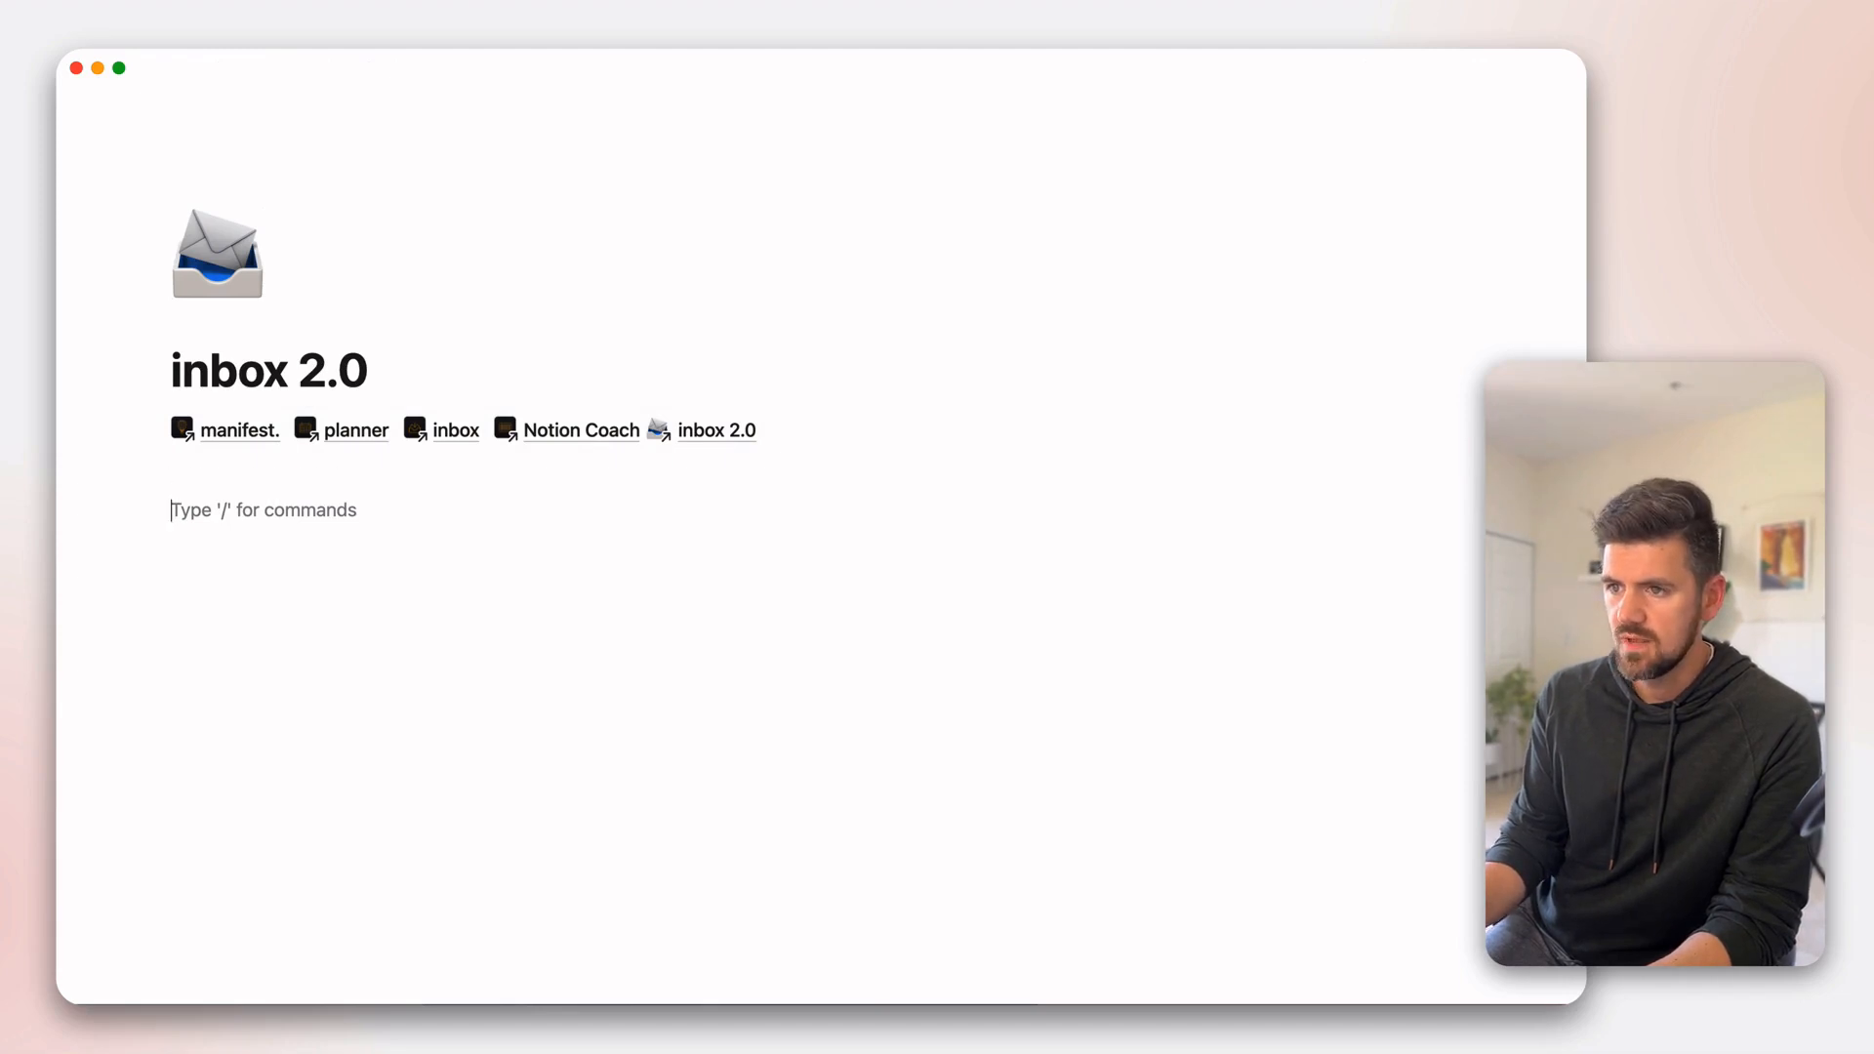
type("/tog")
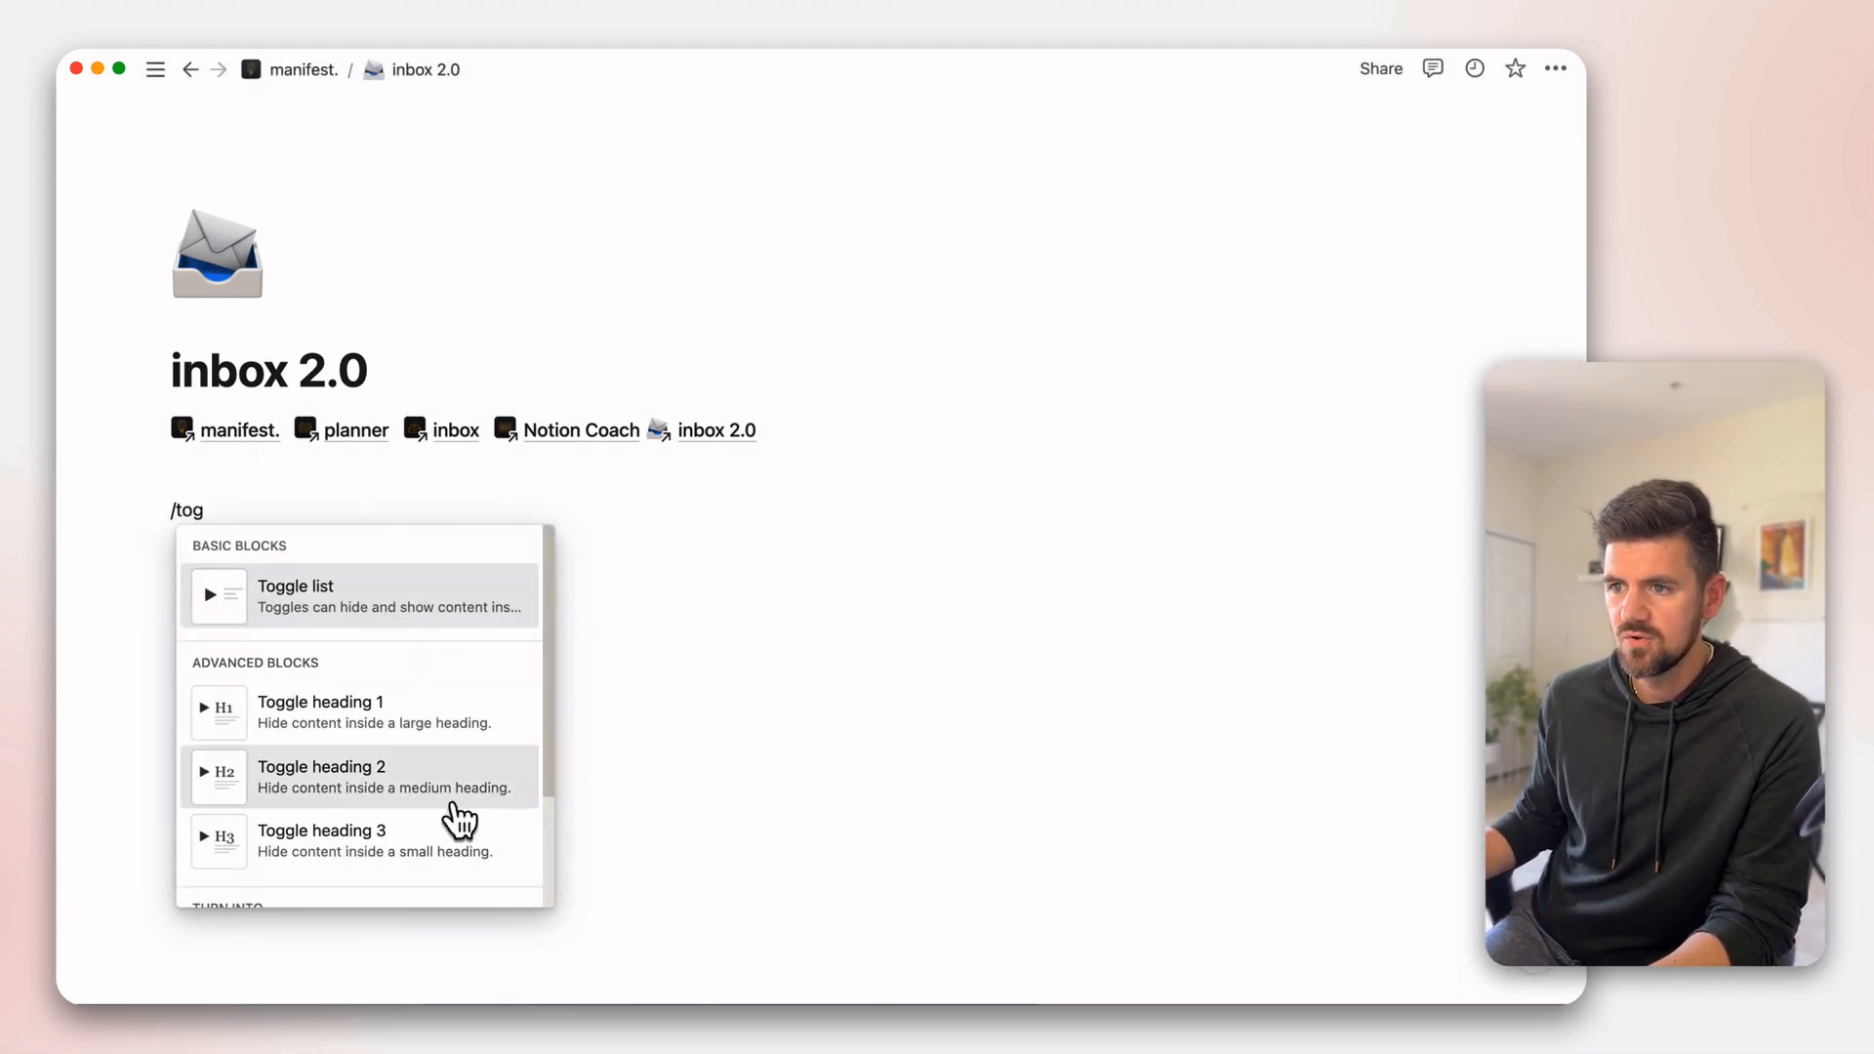
left_click(461, 785)
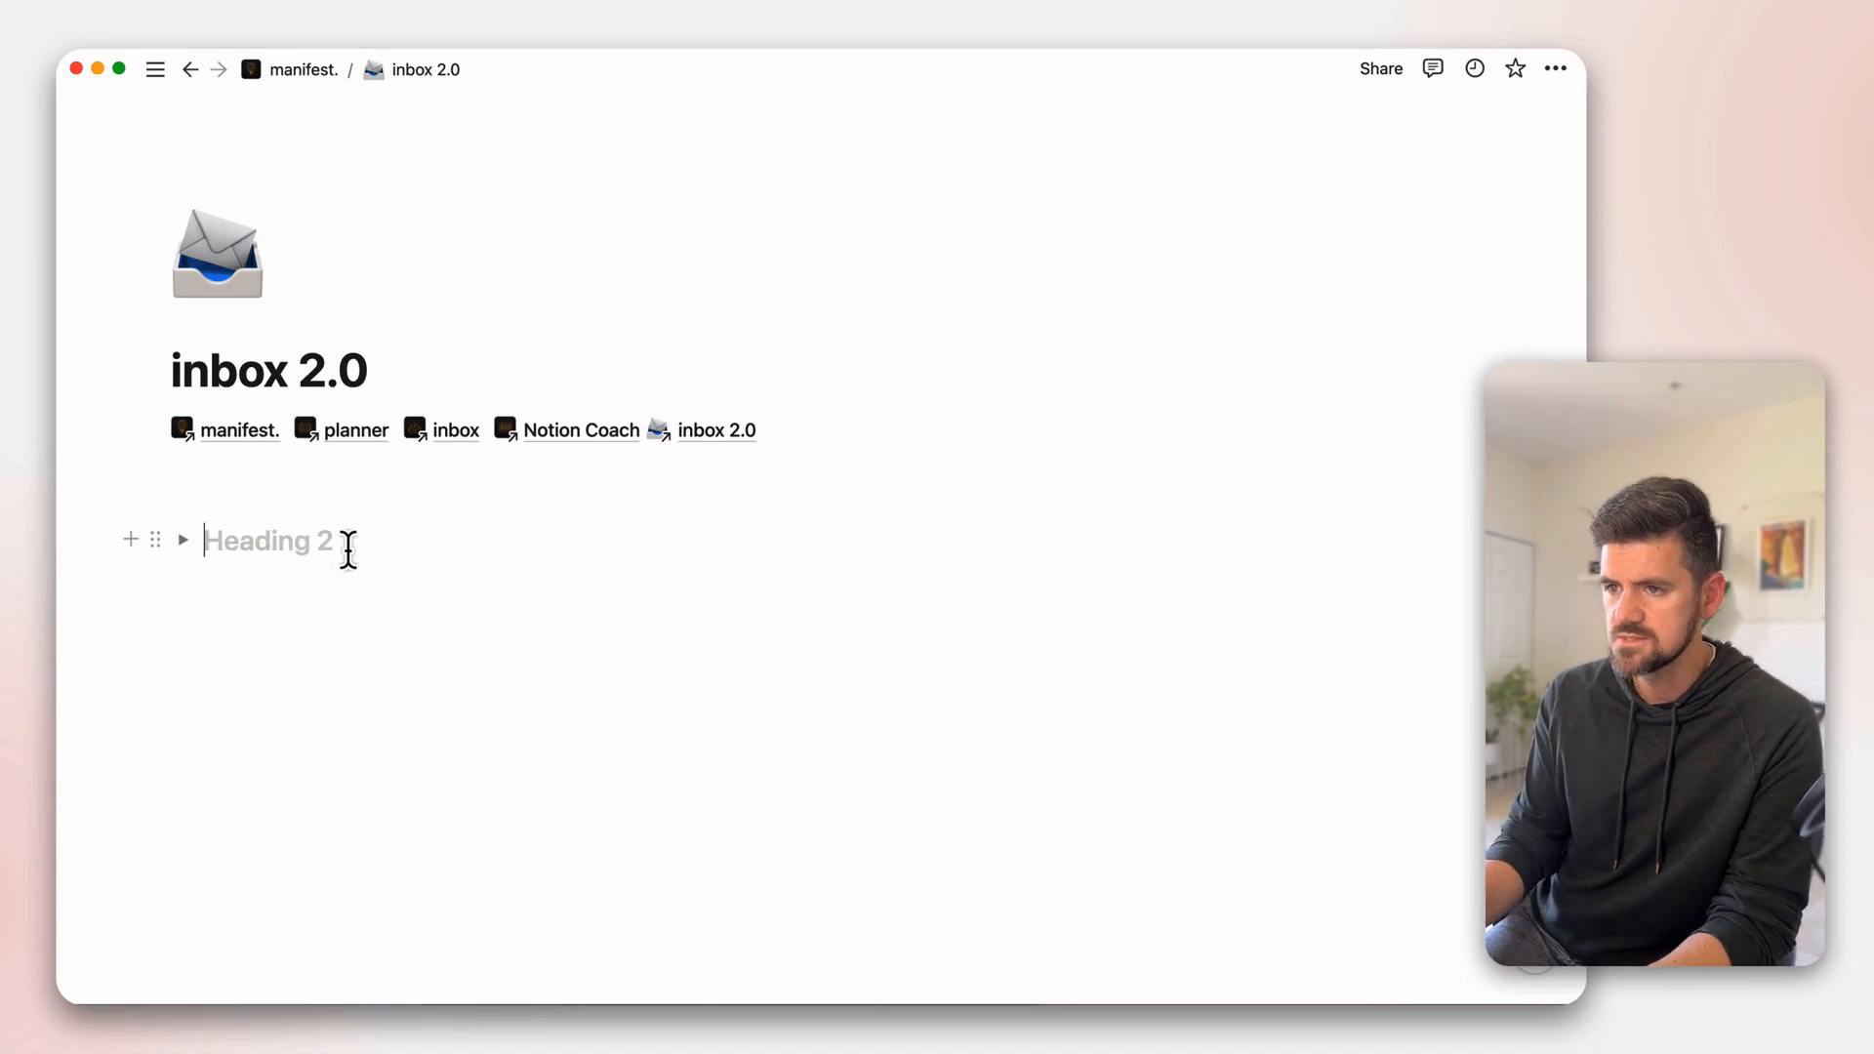
type("Actions")
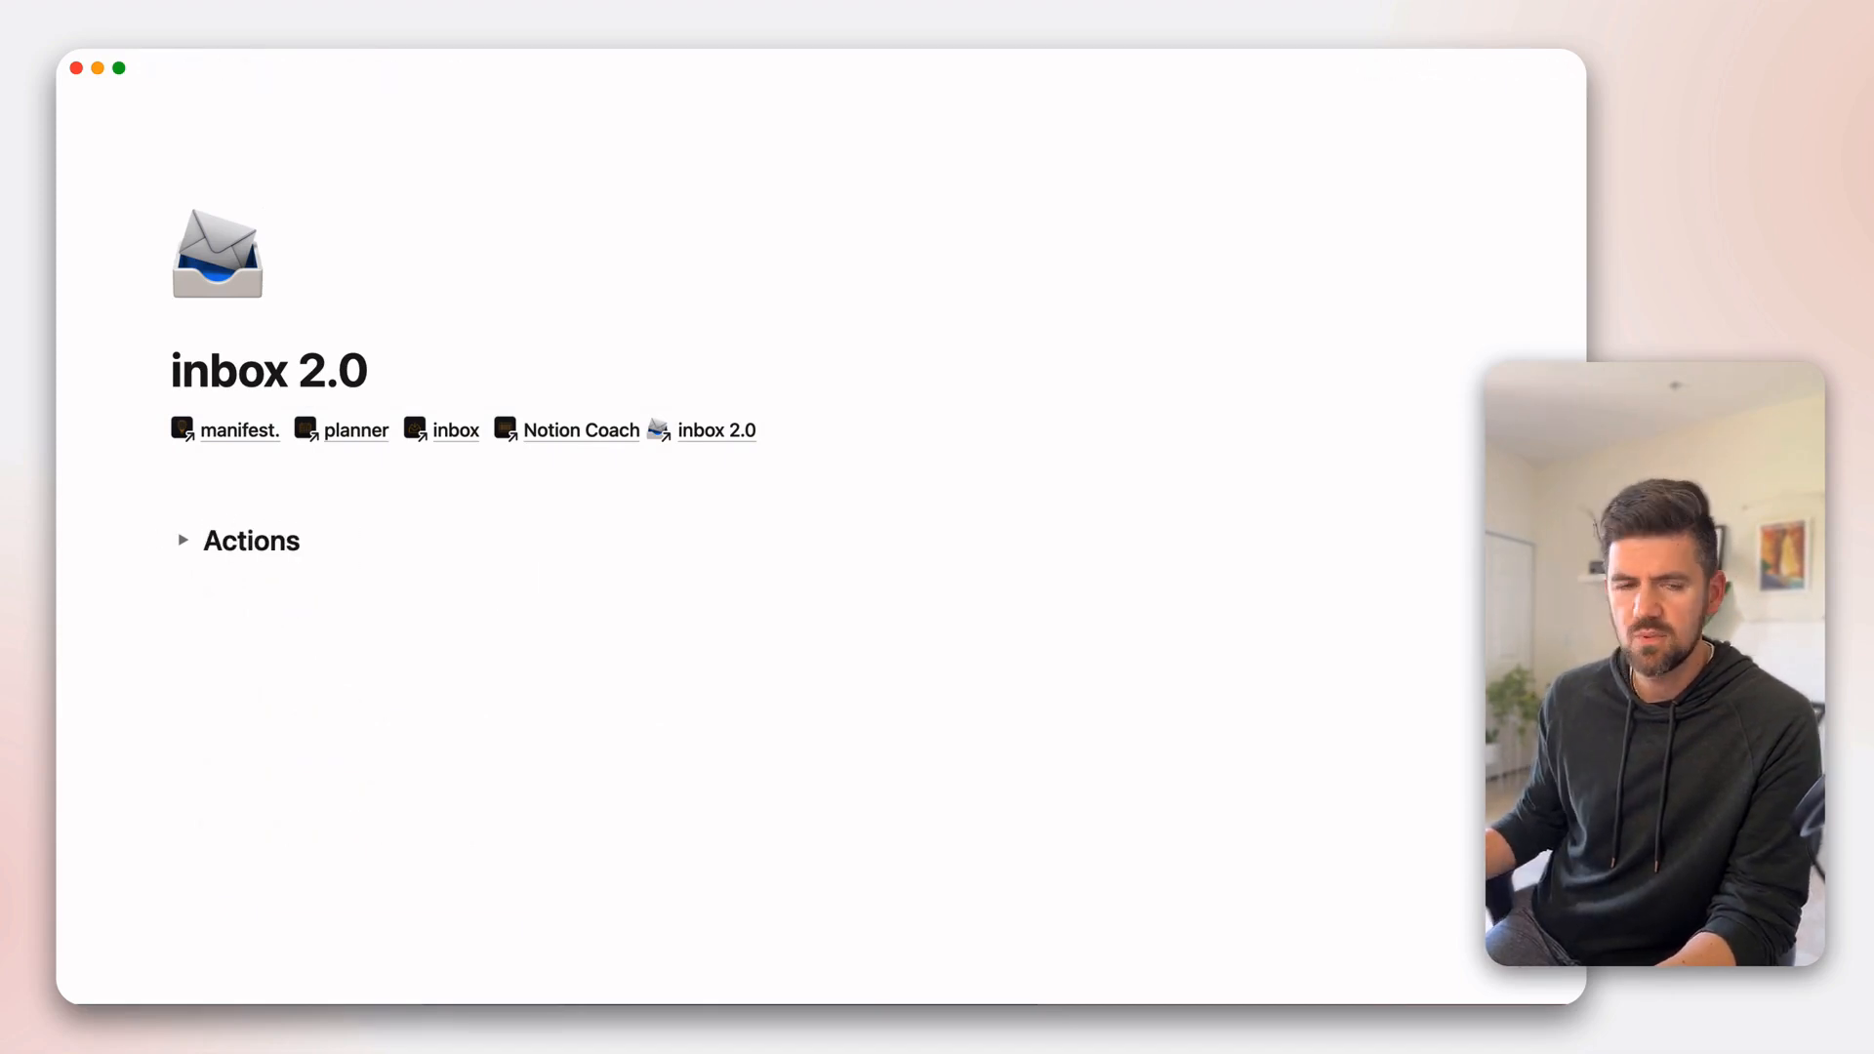
- Duplicate the Actions toggle heading twice and rename the copies "Notes" and "Links"
key("super+d")
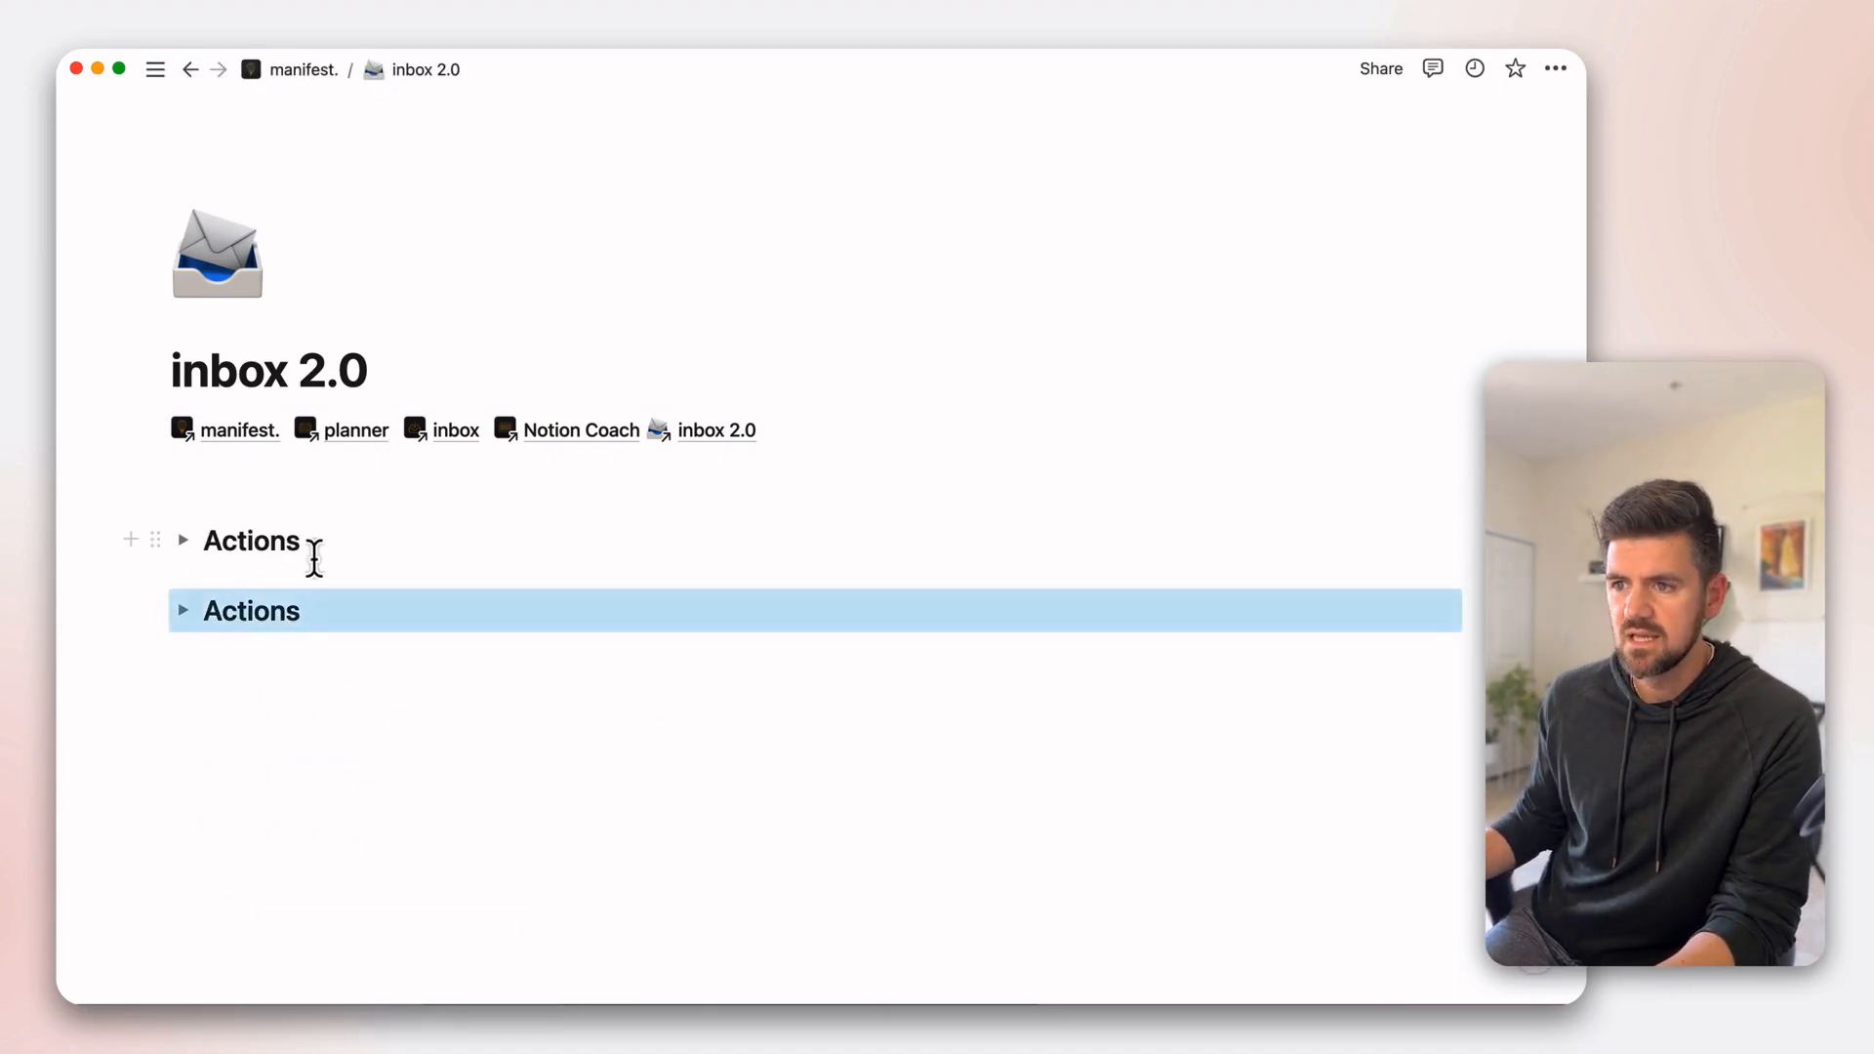
key("super+d")
double_click(261, 613)
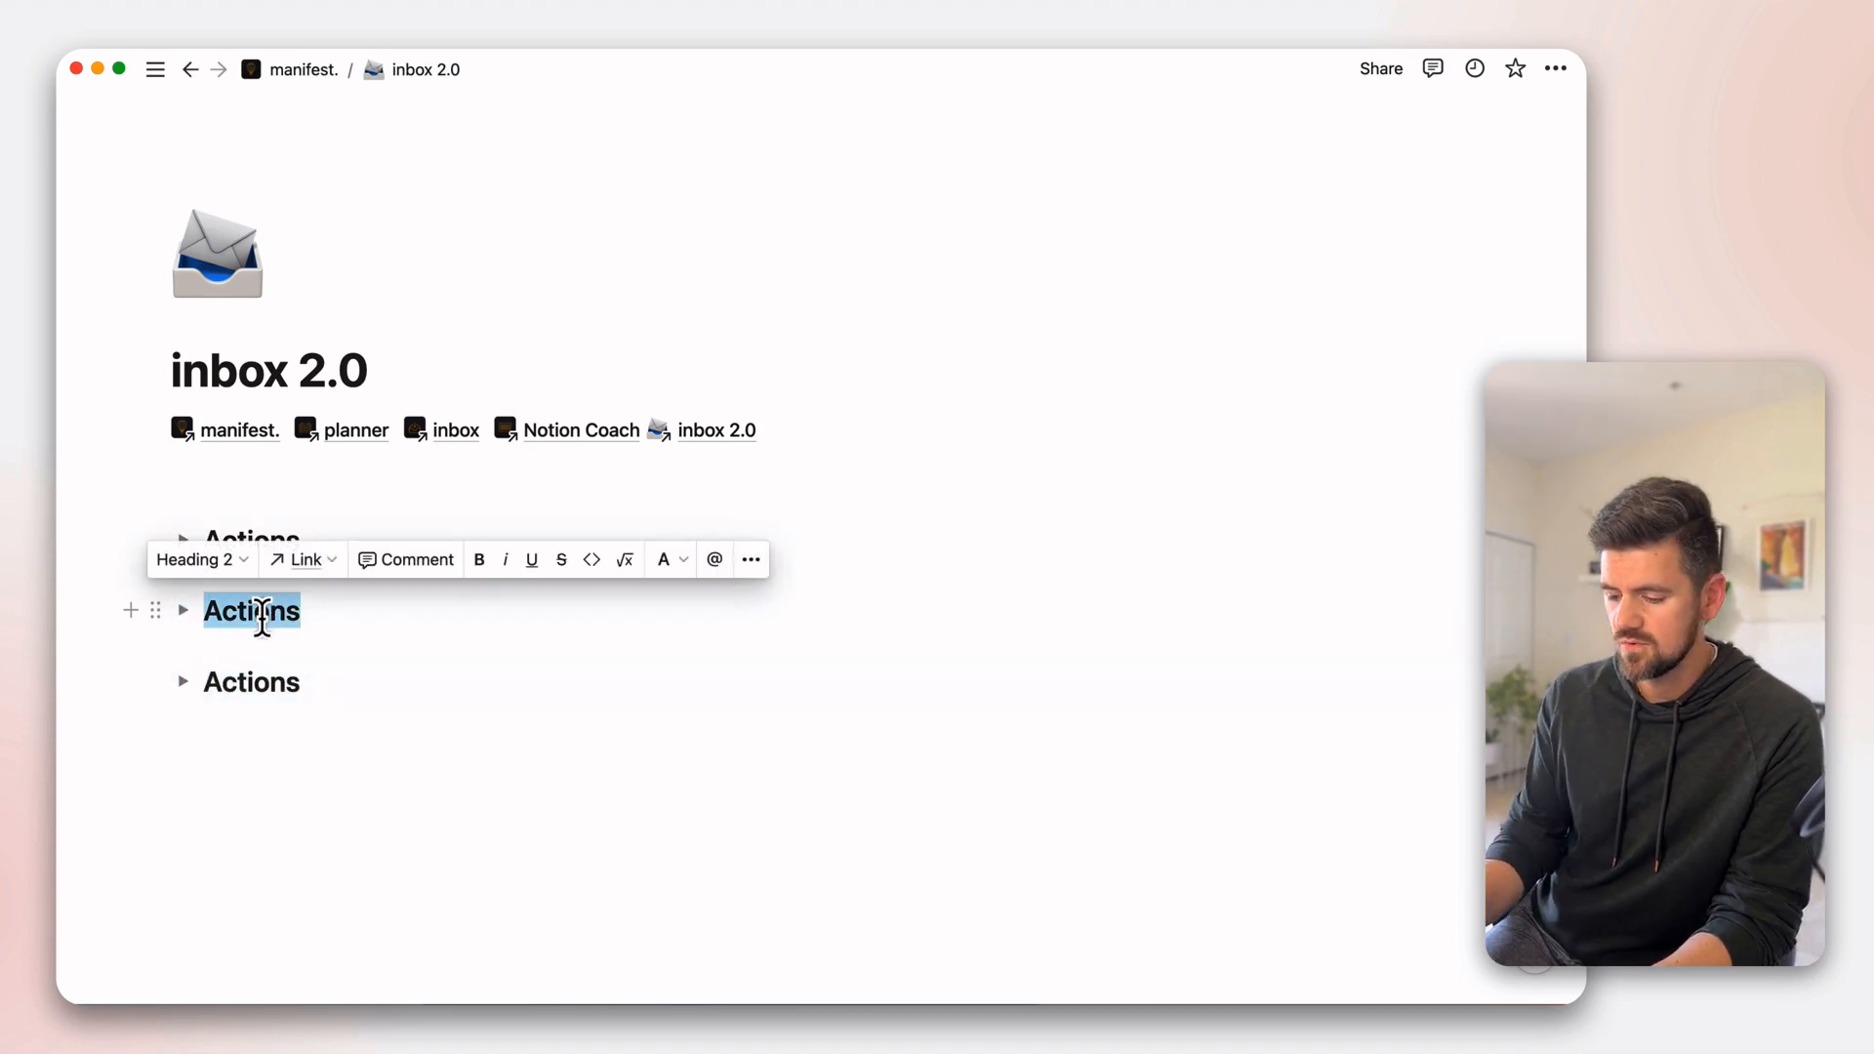
type("Notes")
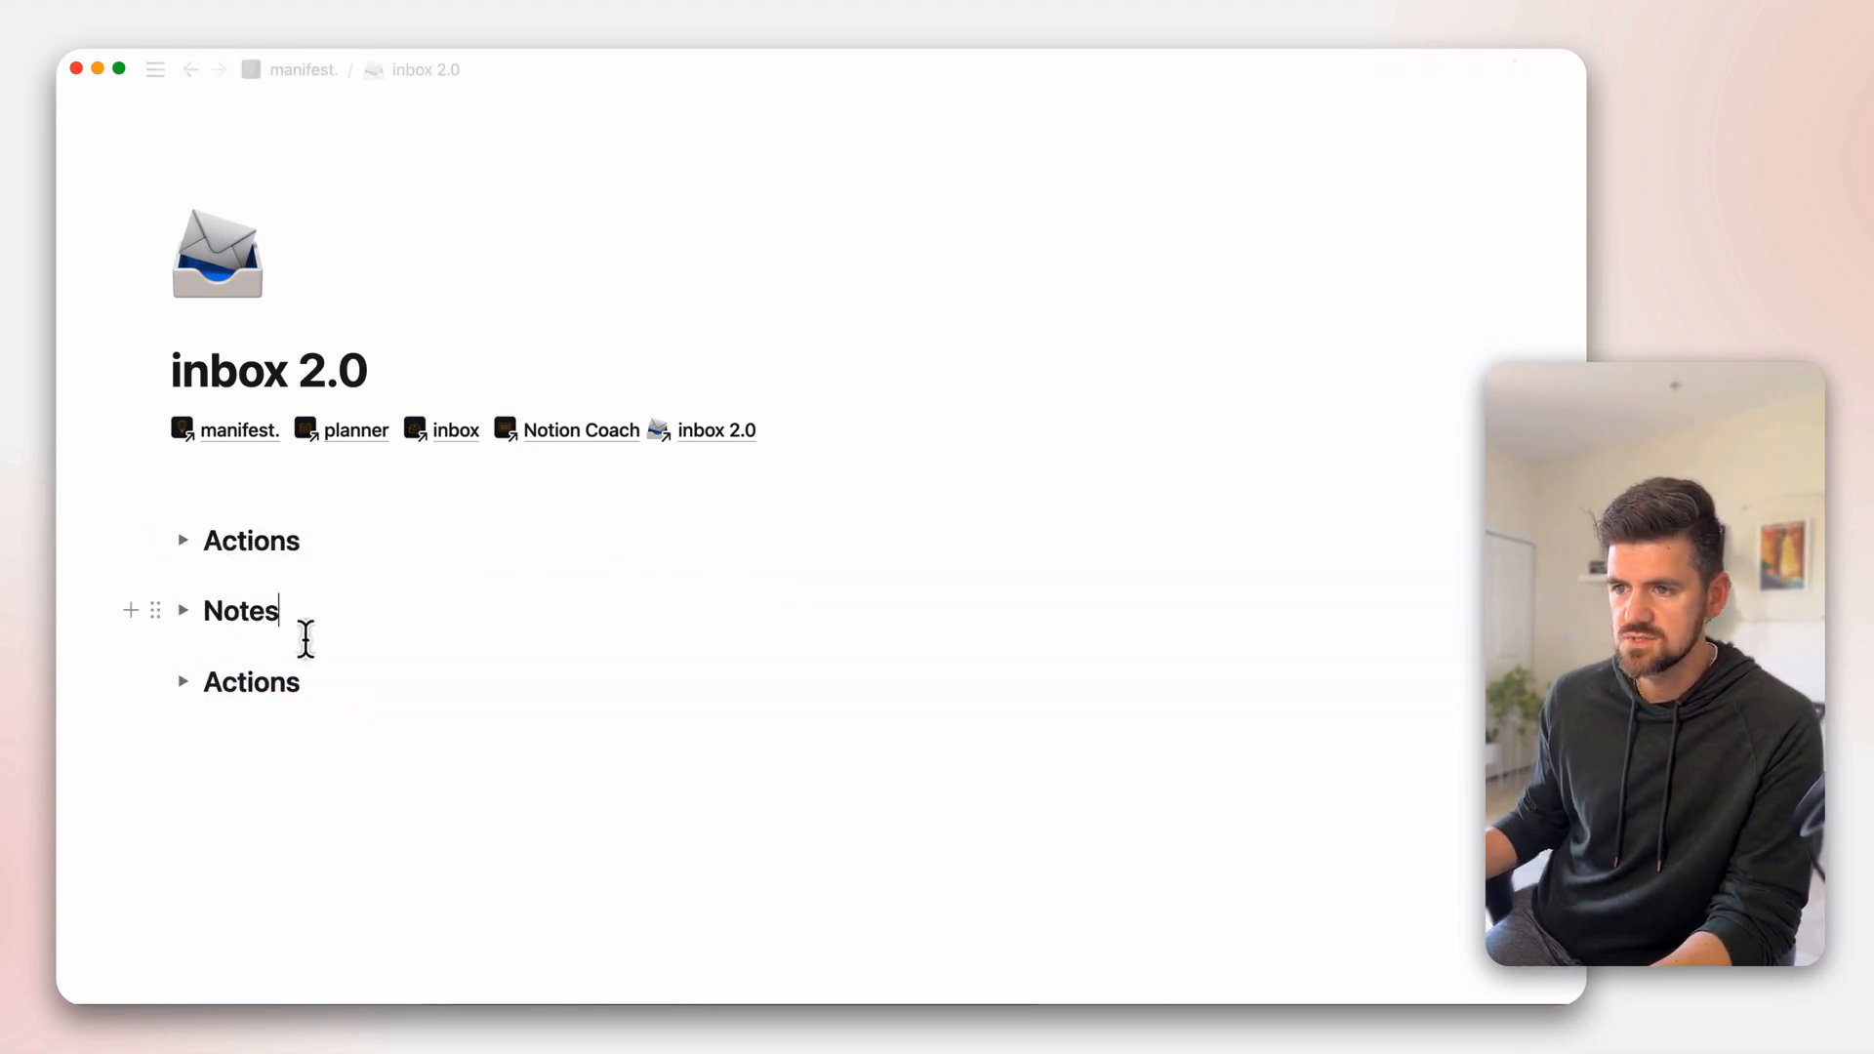
double_click(284, 686)
type("Links")
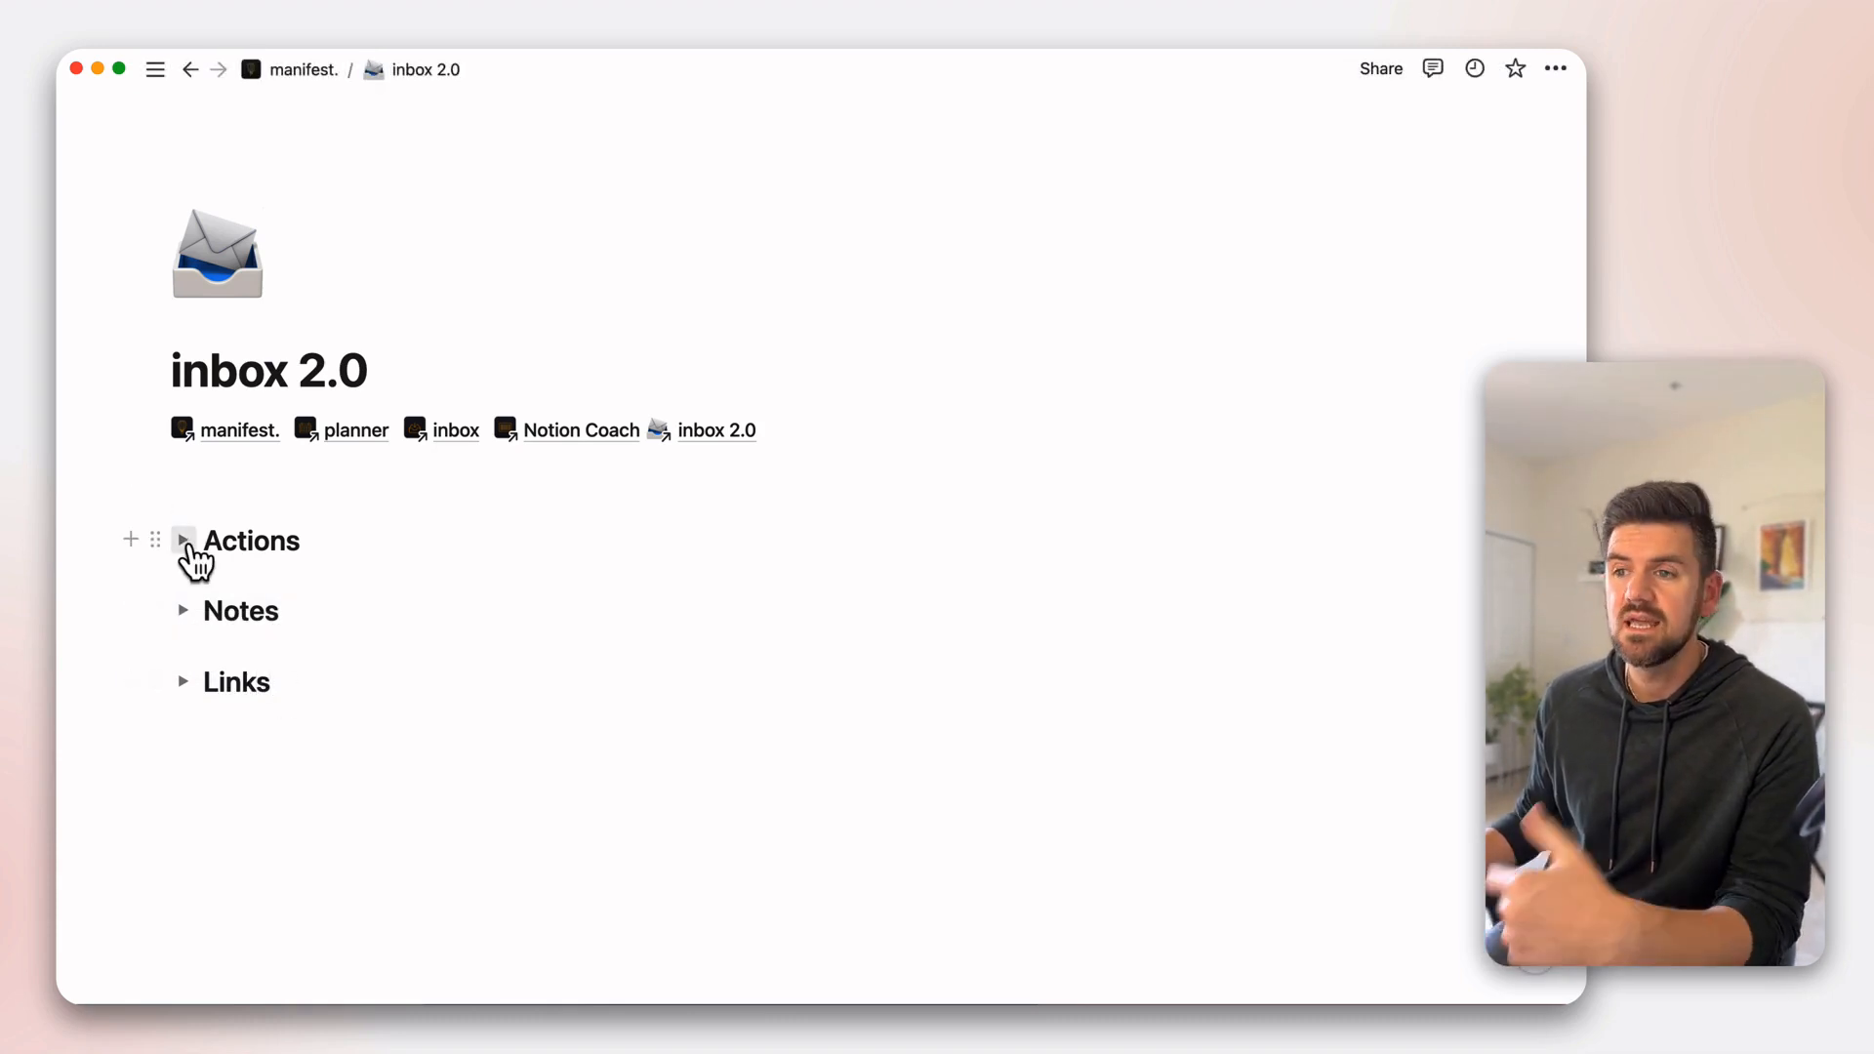
- Insert a linked view of the Actions° database inside the Actions toggle, copying its existing All view
left_click(184, 540)
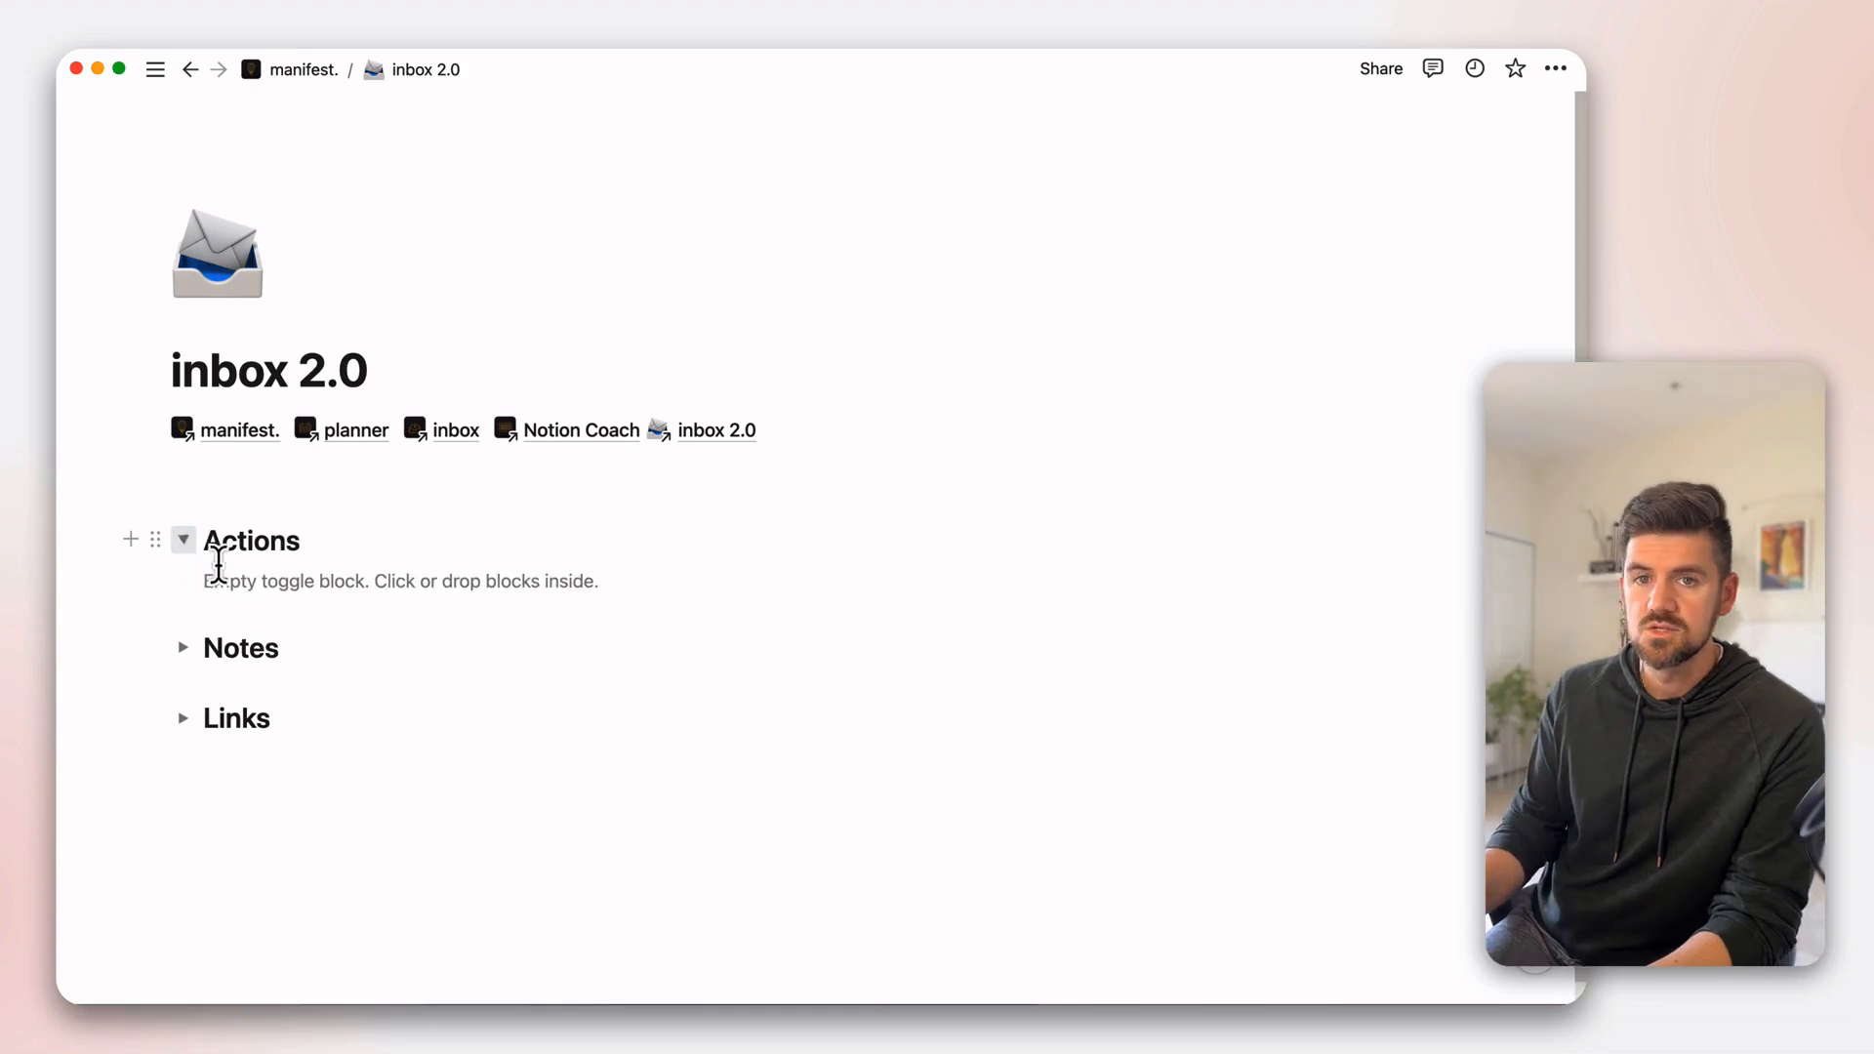
left_click(206, 578)
type("/linked")
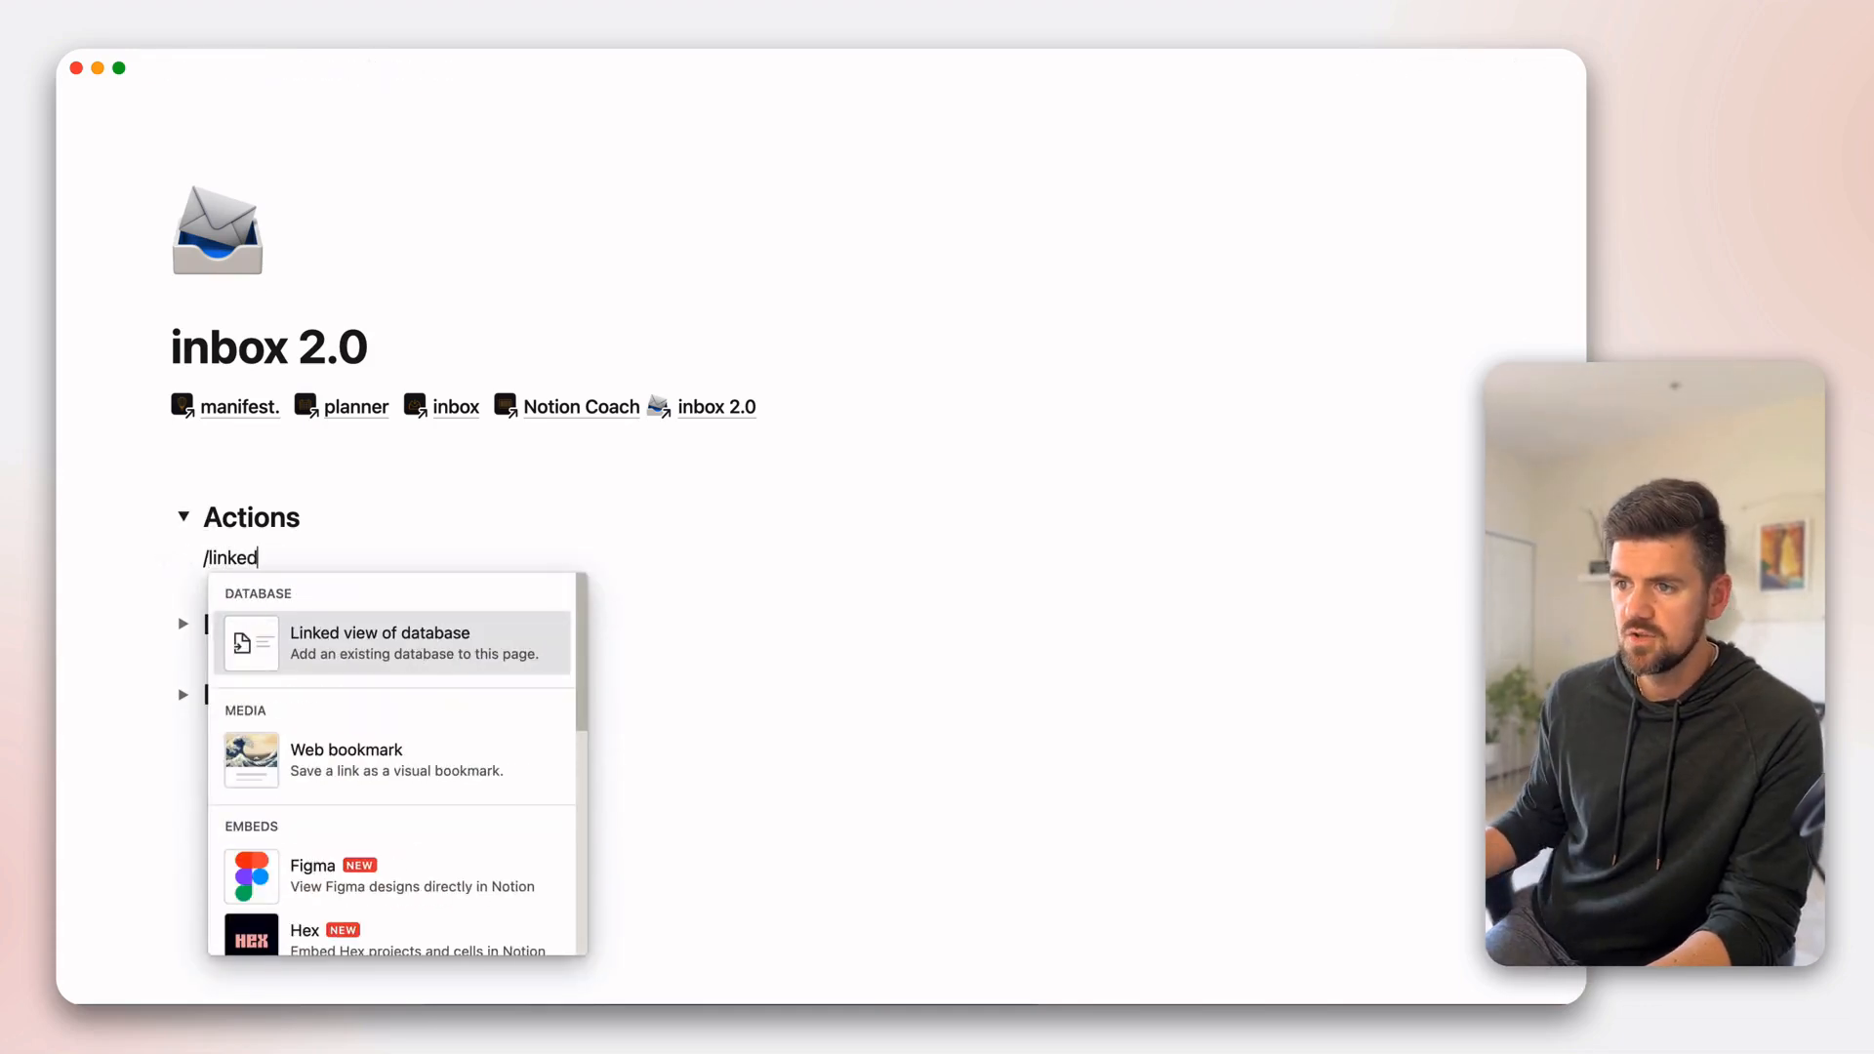
left_click(415, 654)
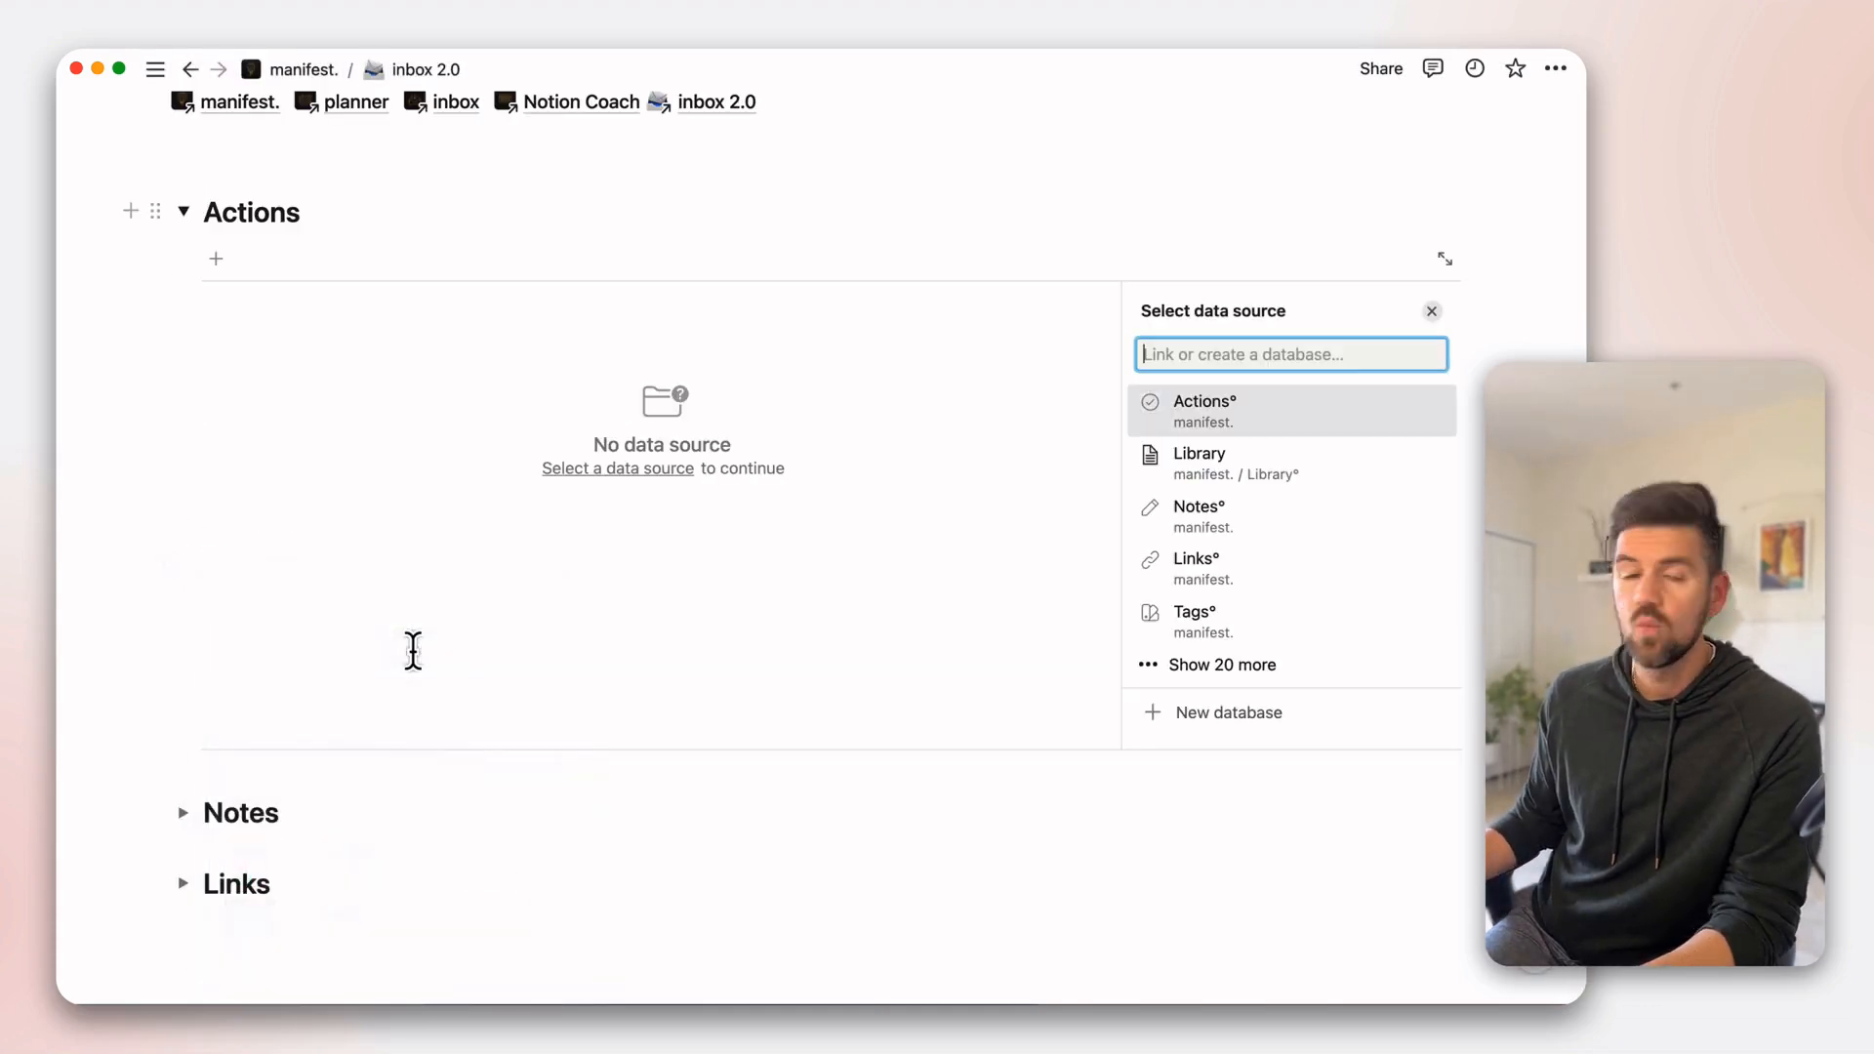
left_click(1311, 425)
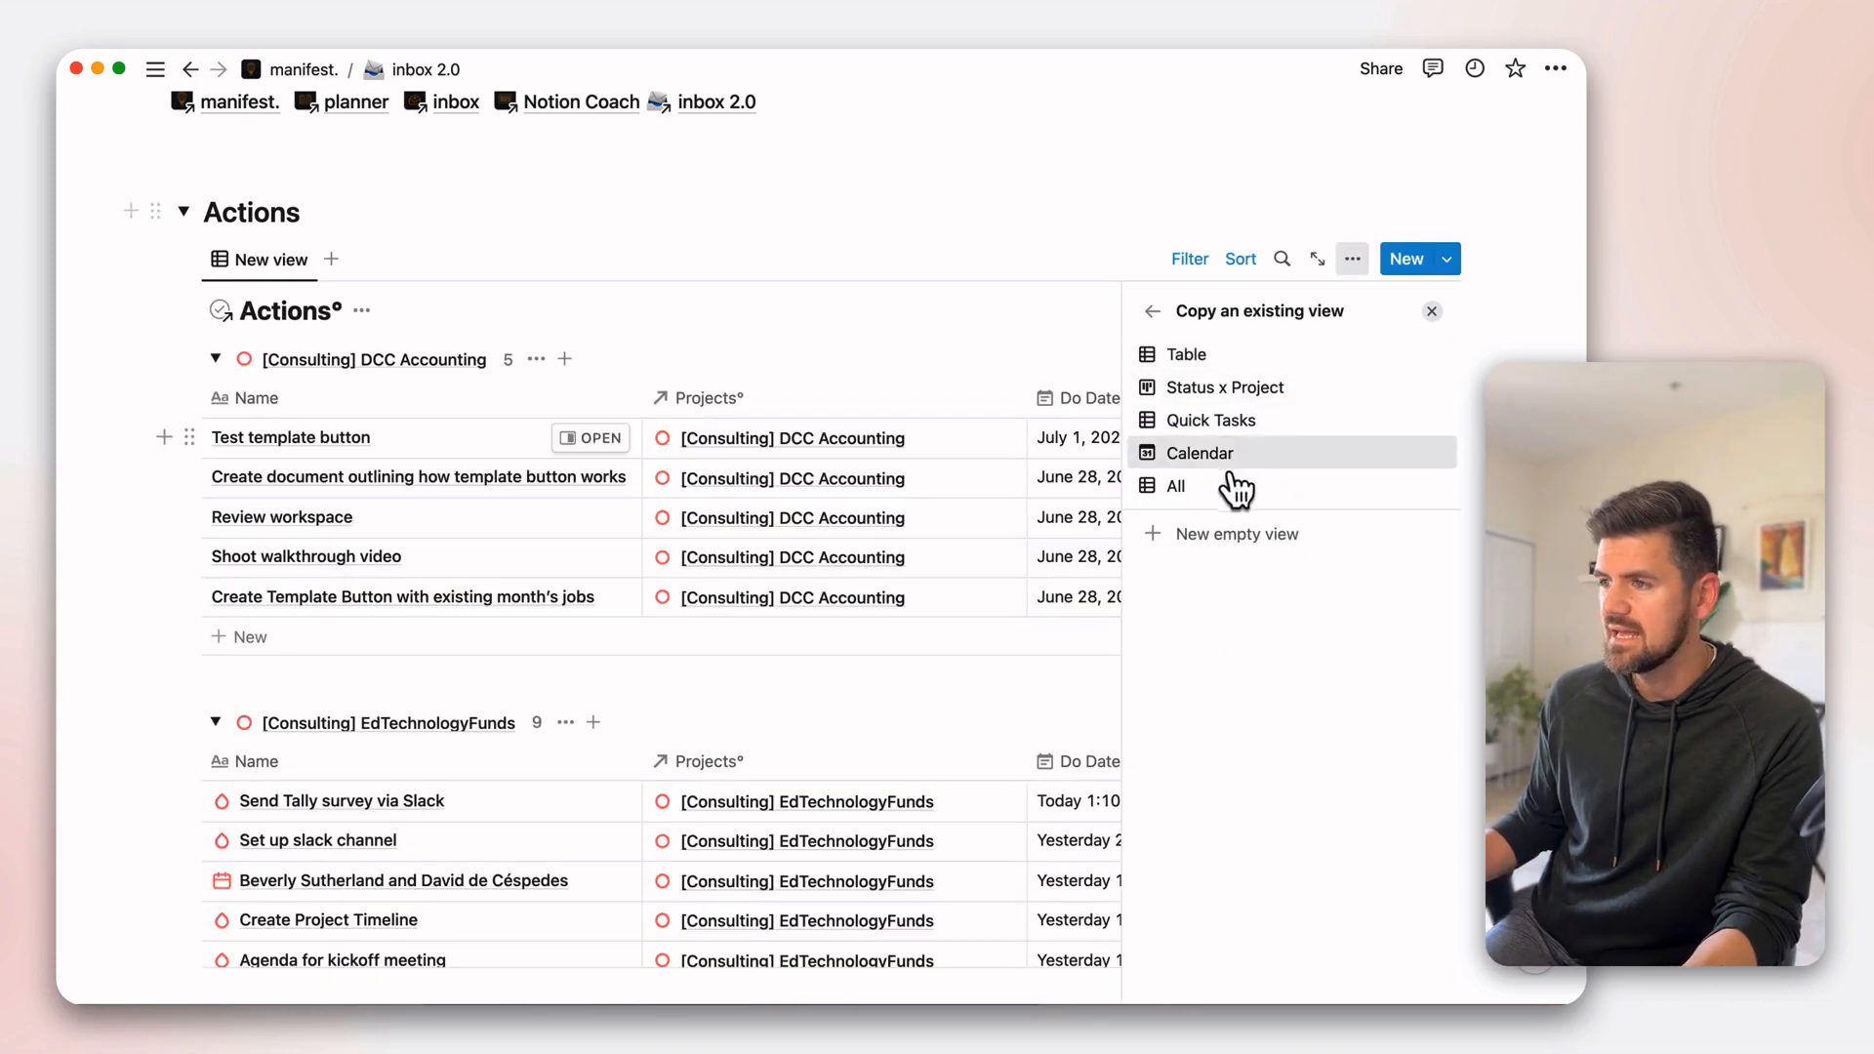
left_click(1176, 488)
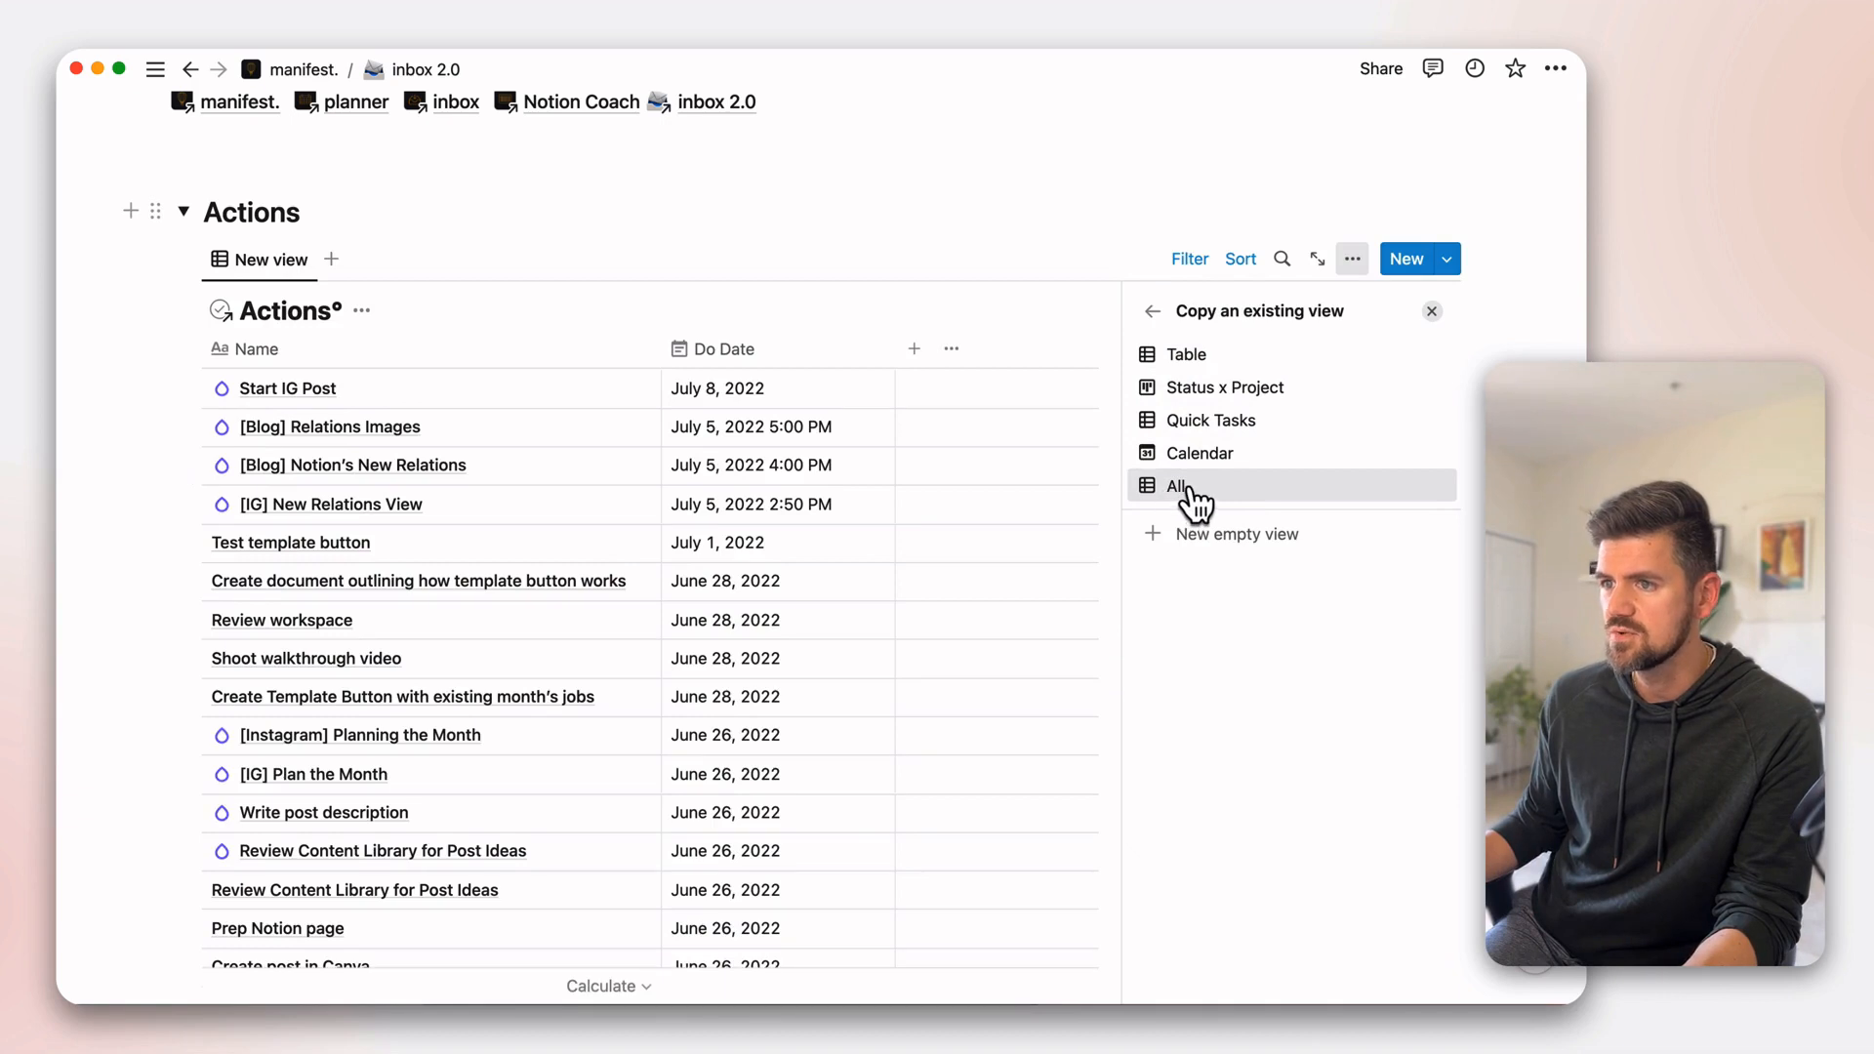
left_click(736, 230)
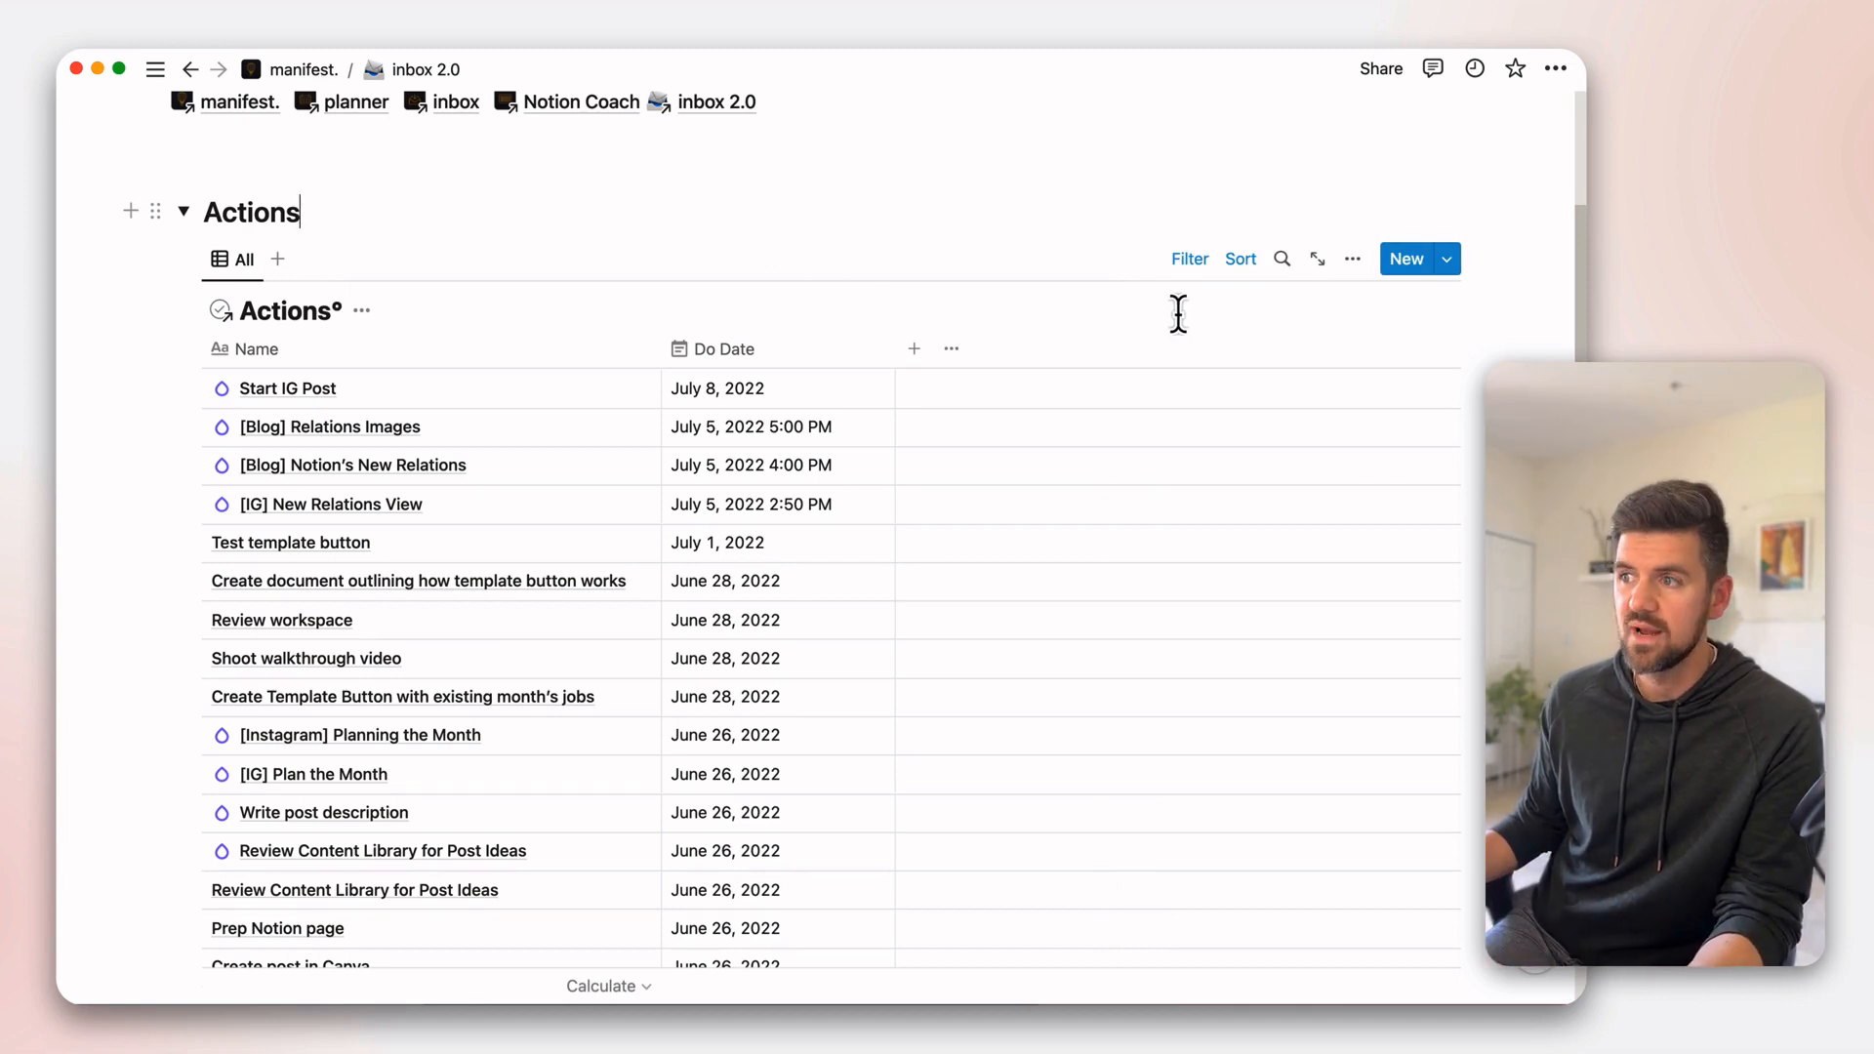
- Show the All view's filter bar and examine the options of its Do Date sort and Project Area filter
left_click(1190, 260)
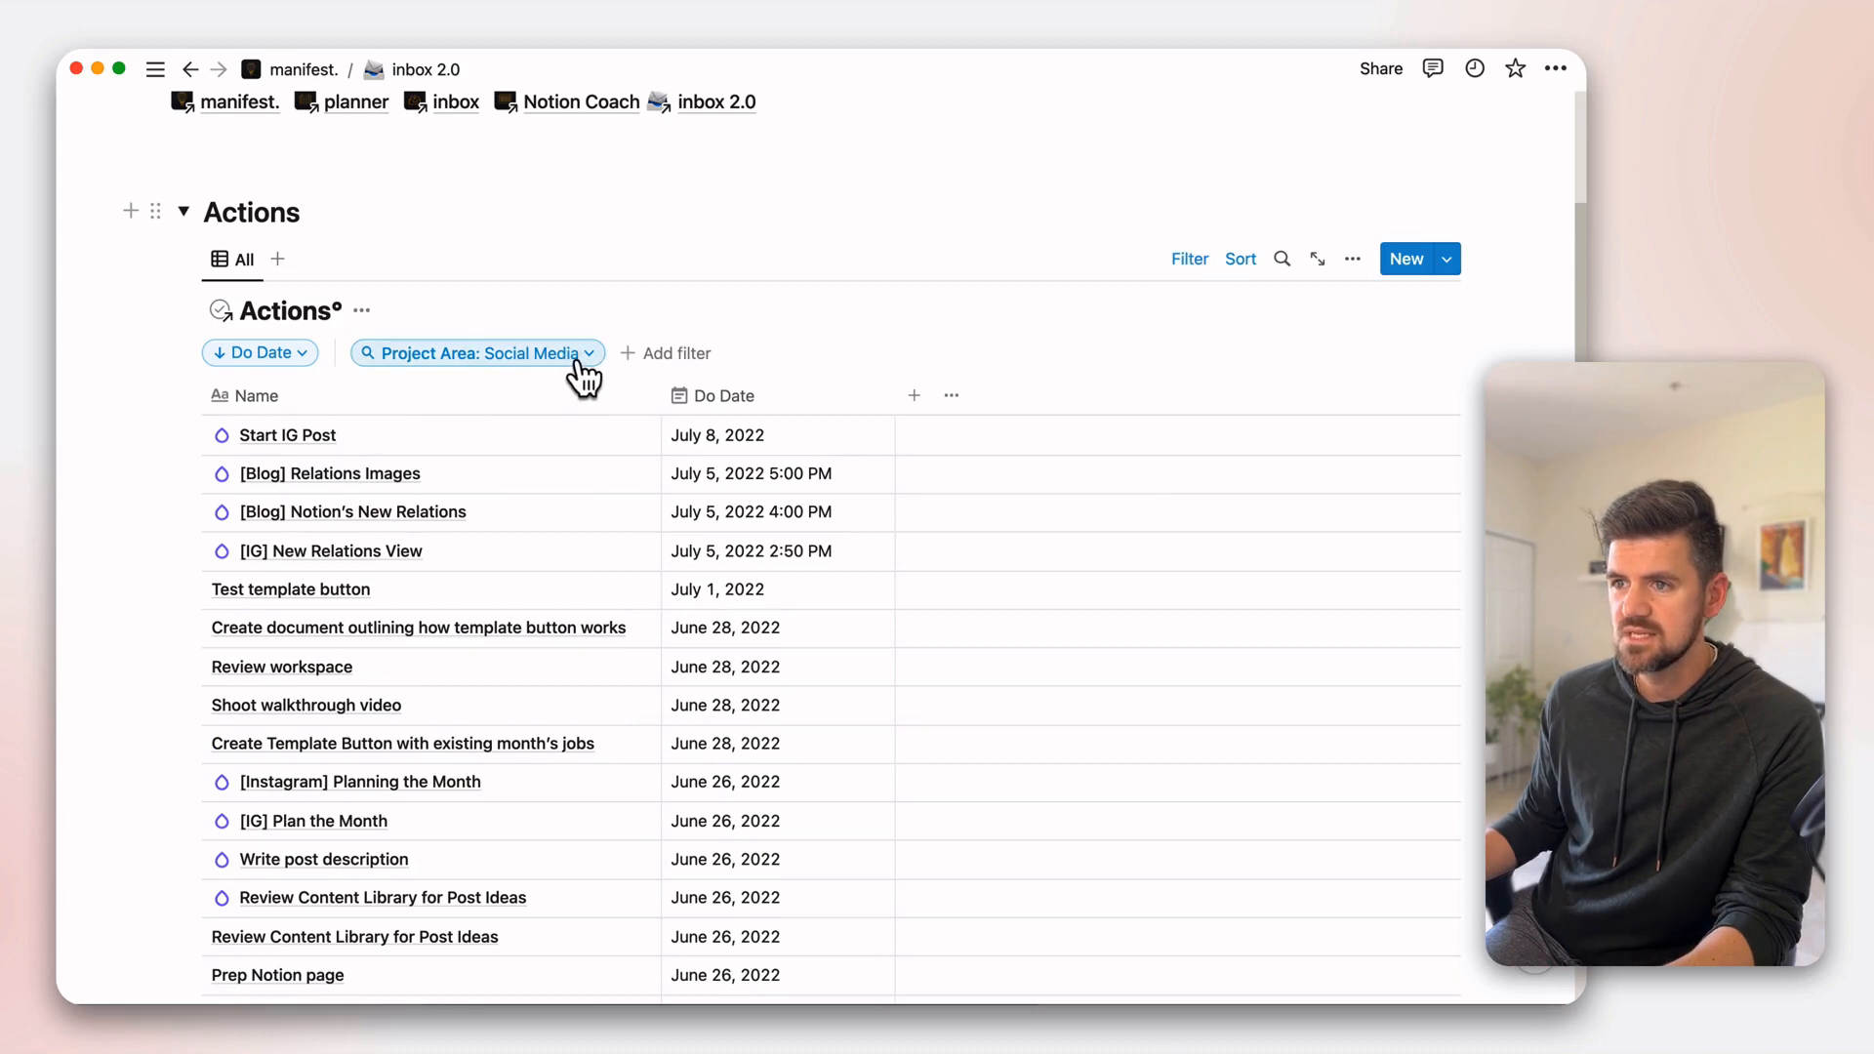
left_click(299, 357)
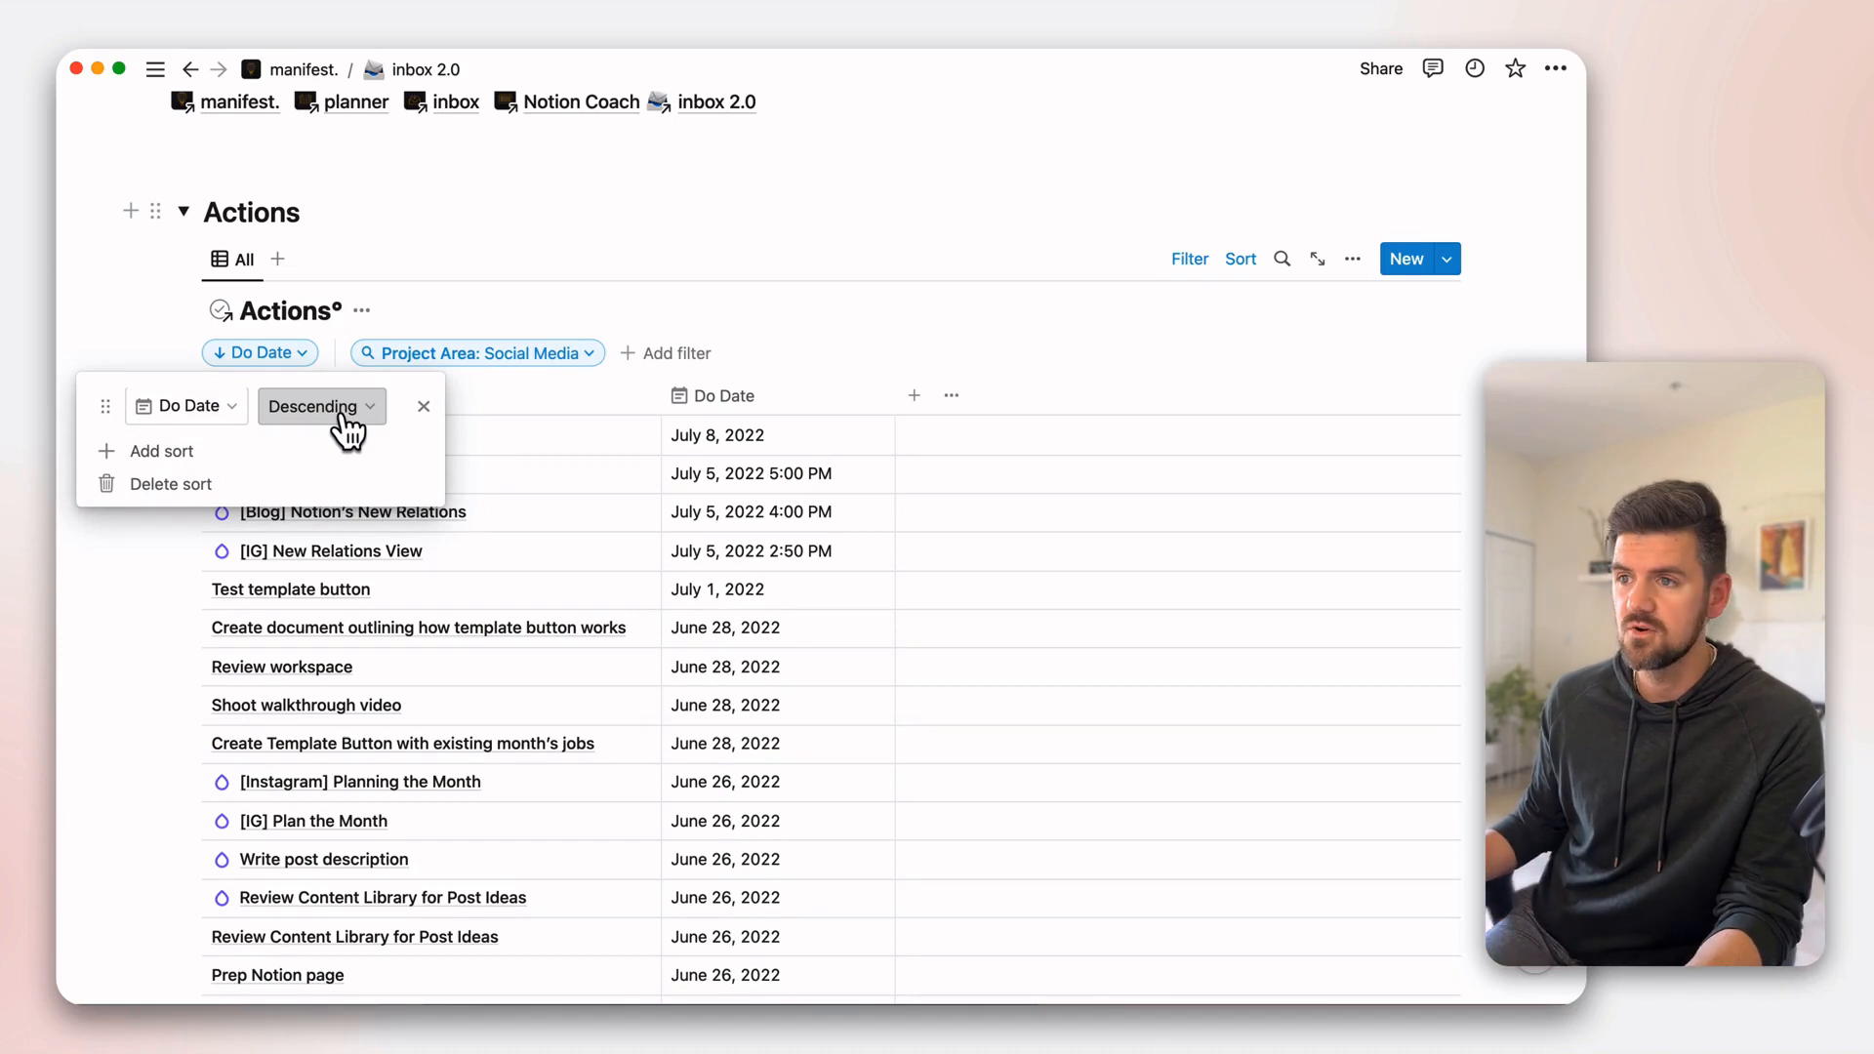
left_click(552, 355)
left_click(552, 356)
left_click(473, 426)
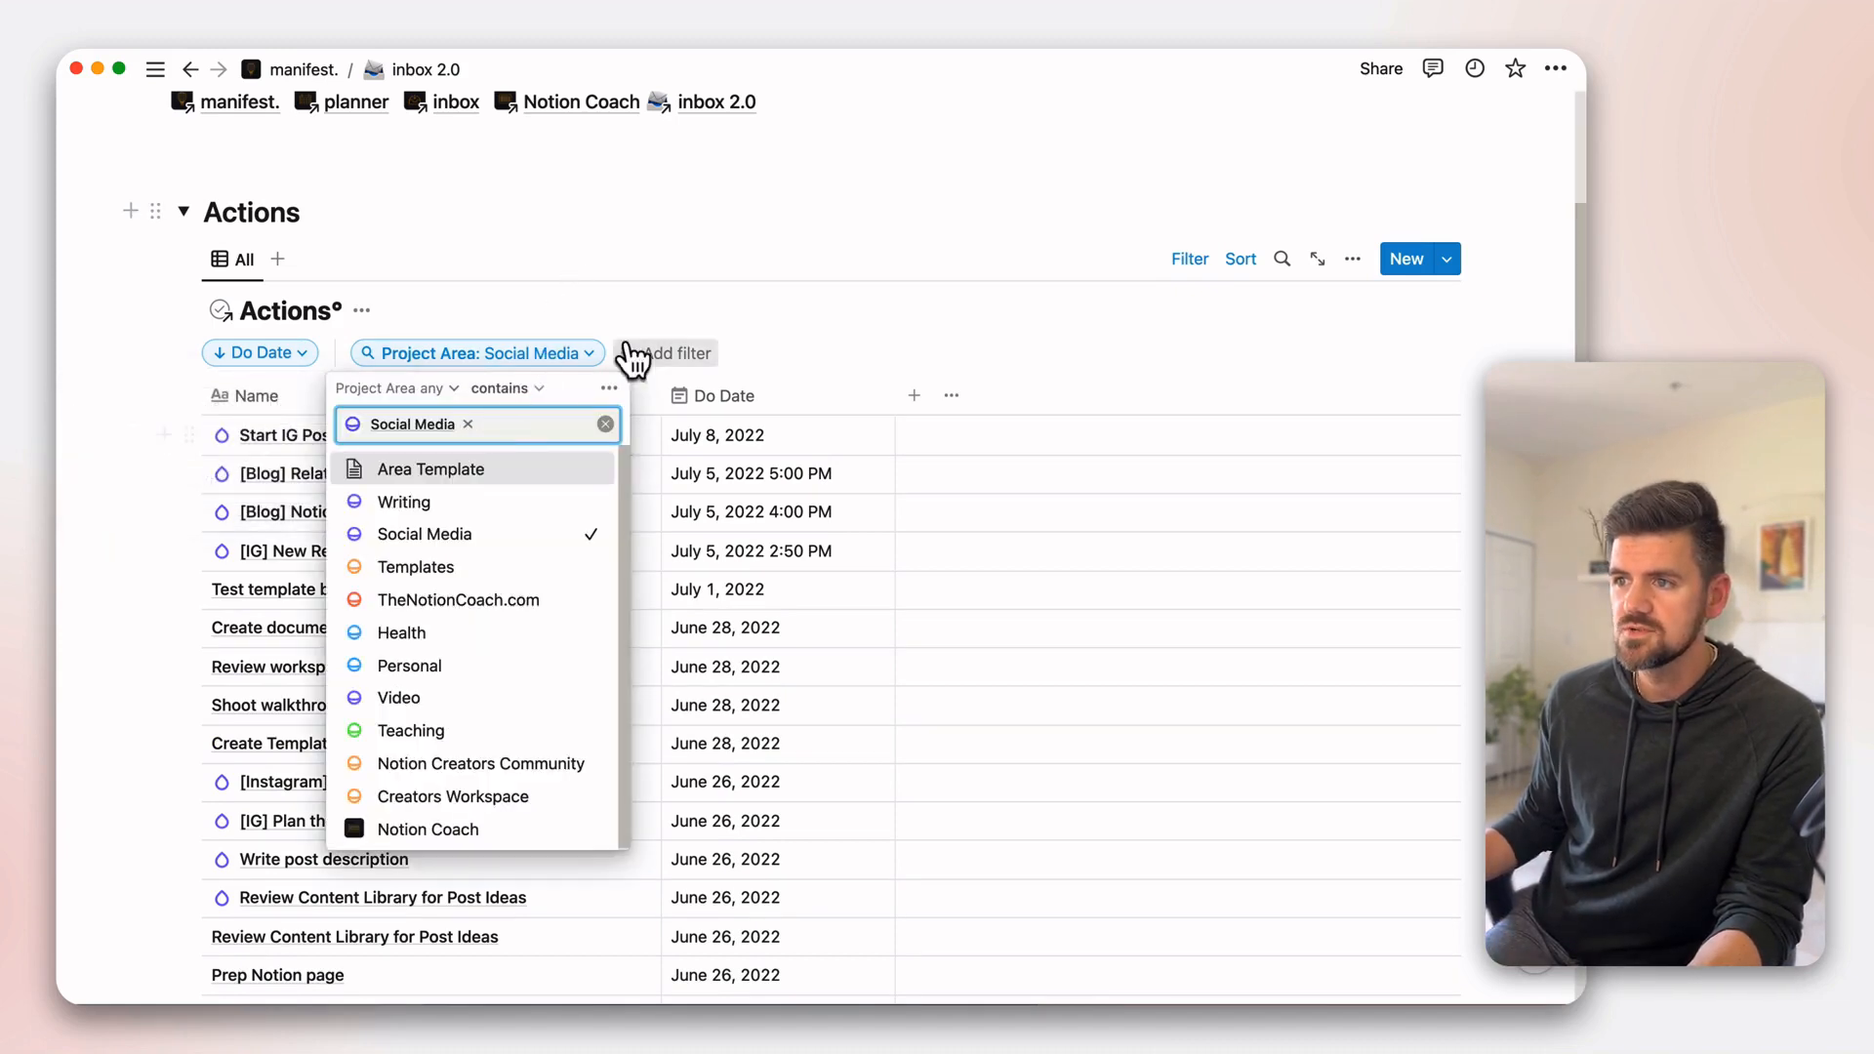
left_click(610, 390)
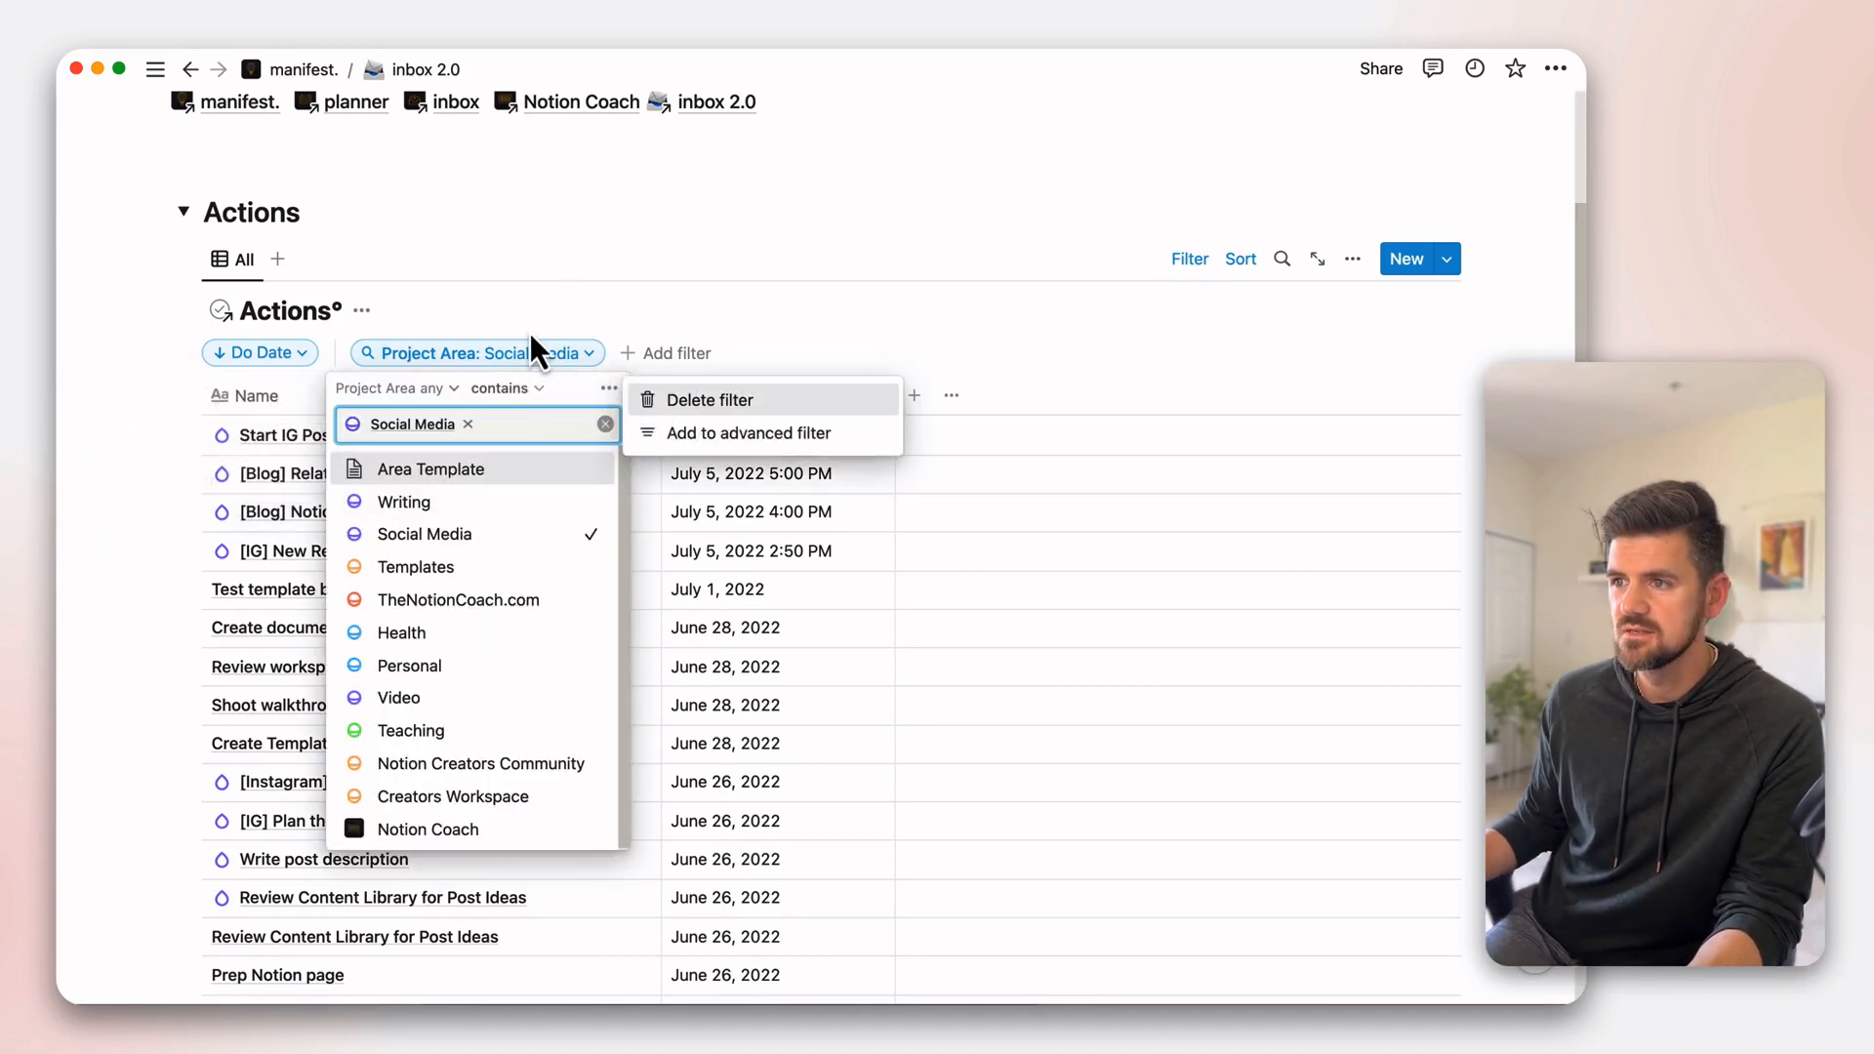
- Add a Status filter to the Actions° view, limiting it to Not Started
left_click(663, 354)
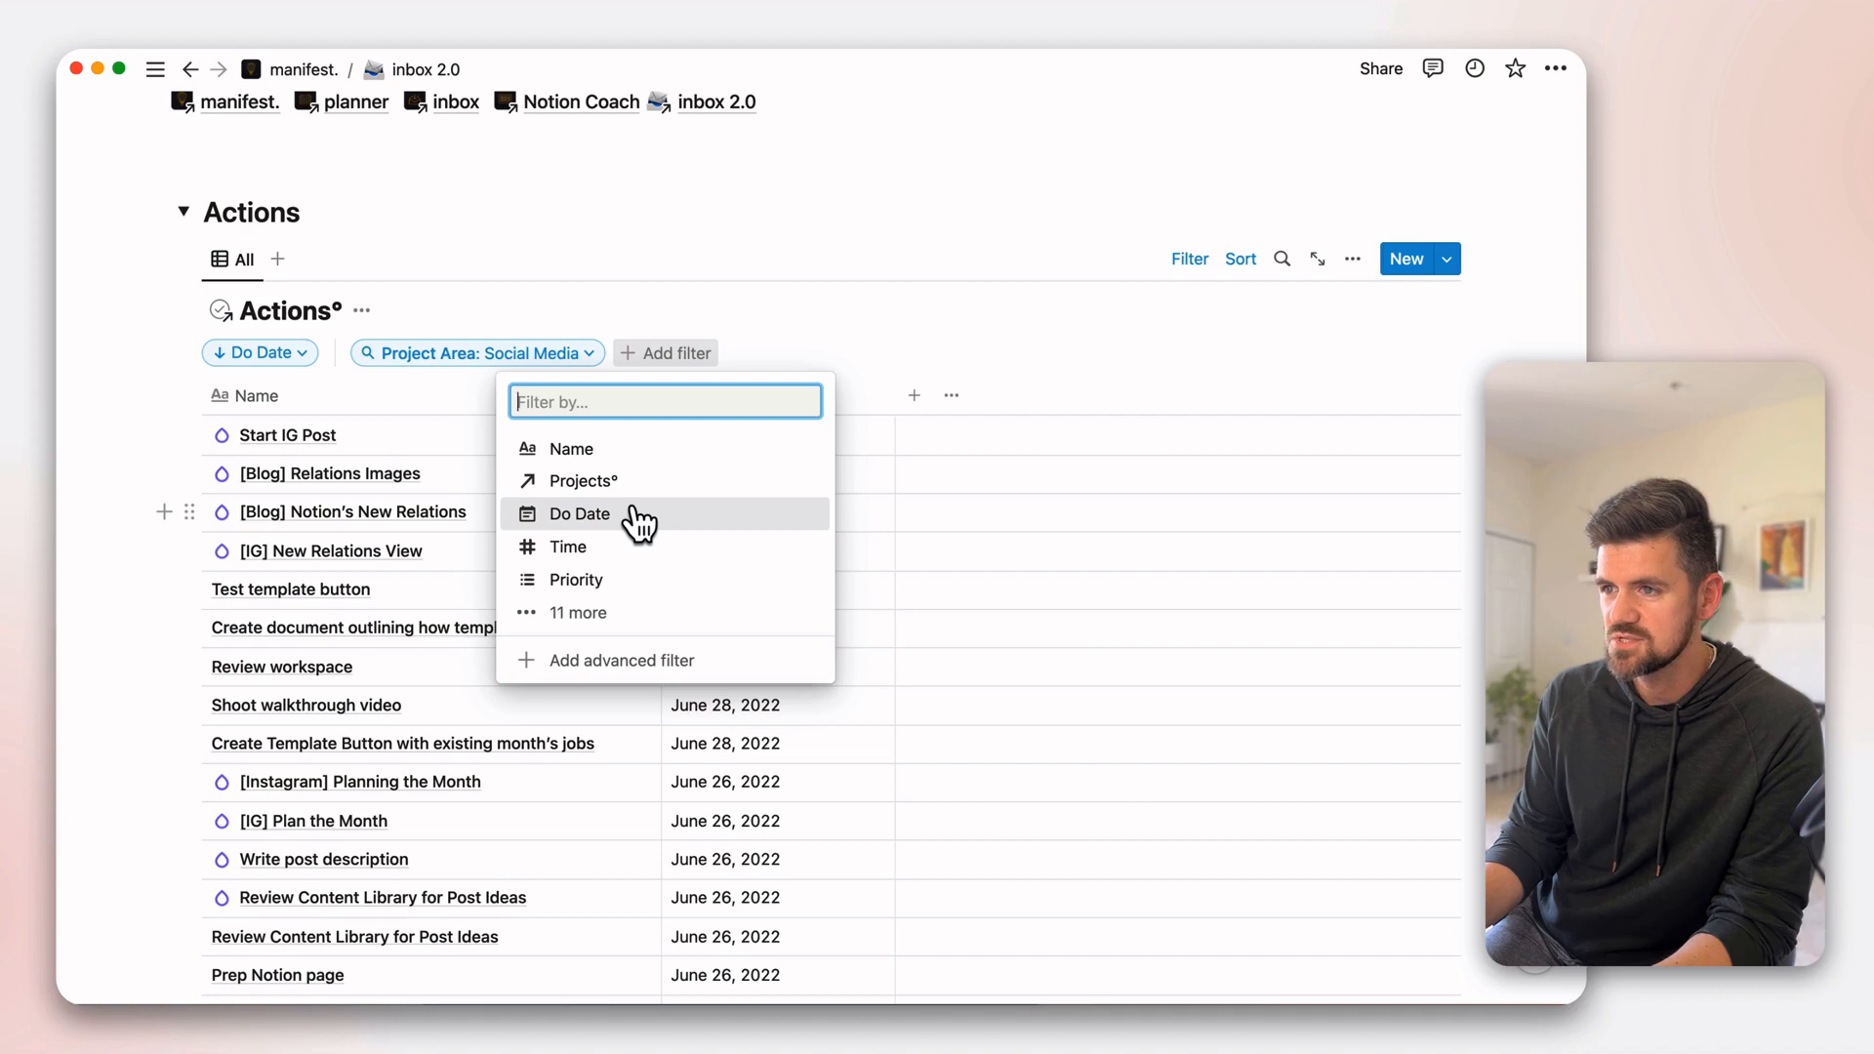
left_click(645, 615)
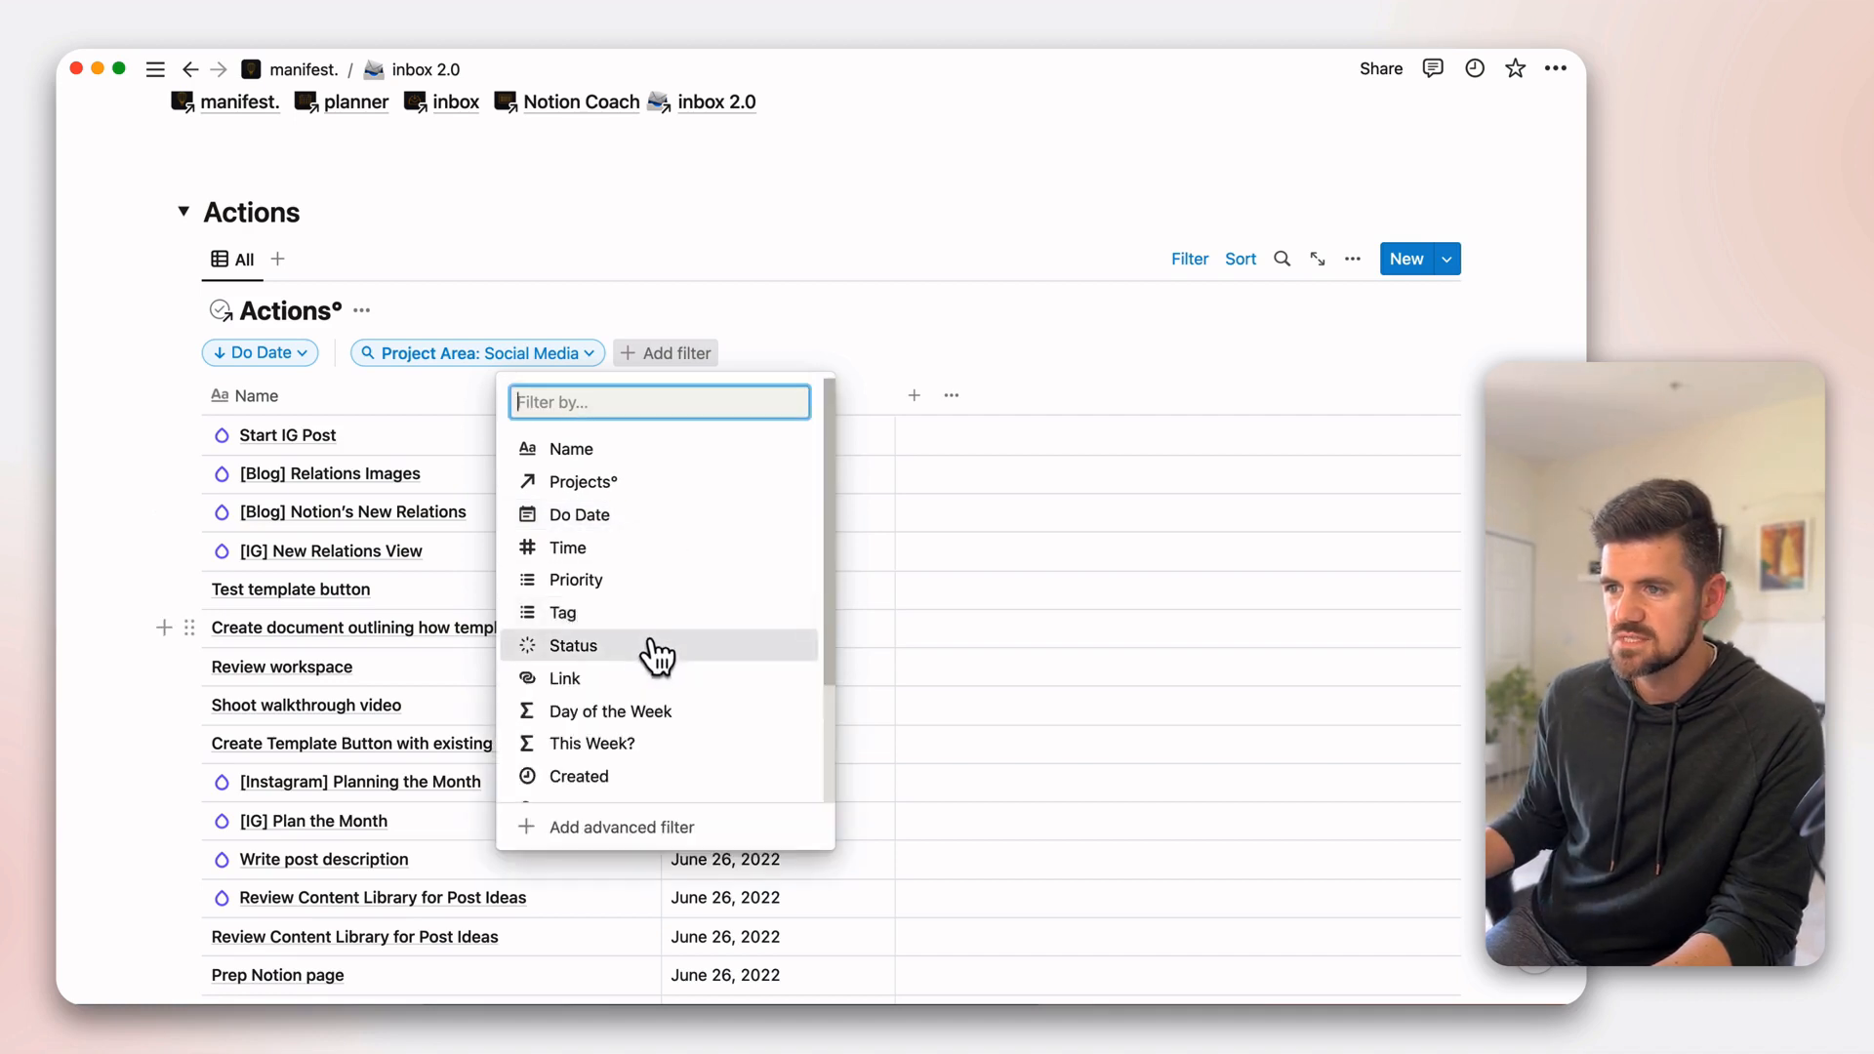
left_click(598, 645)
left_click(552, 456)
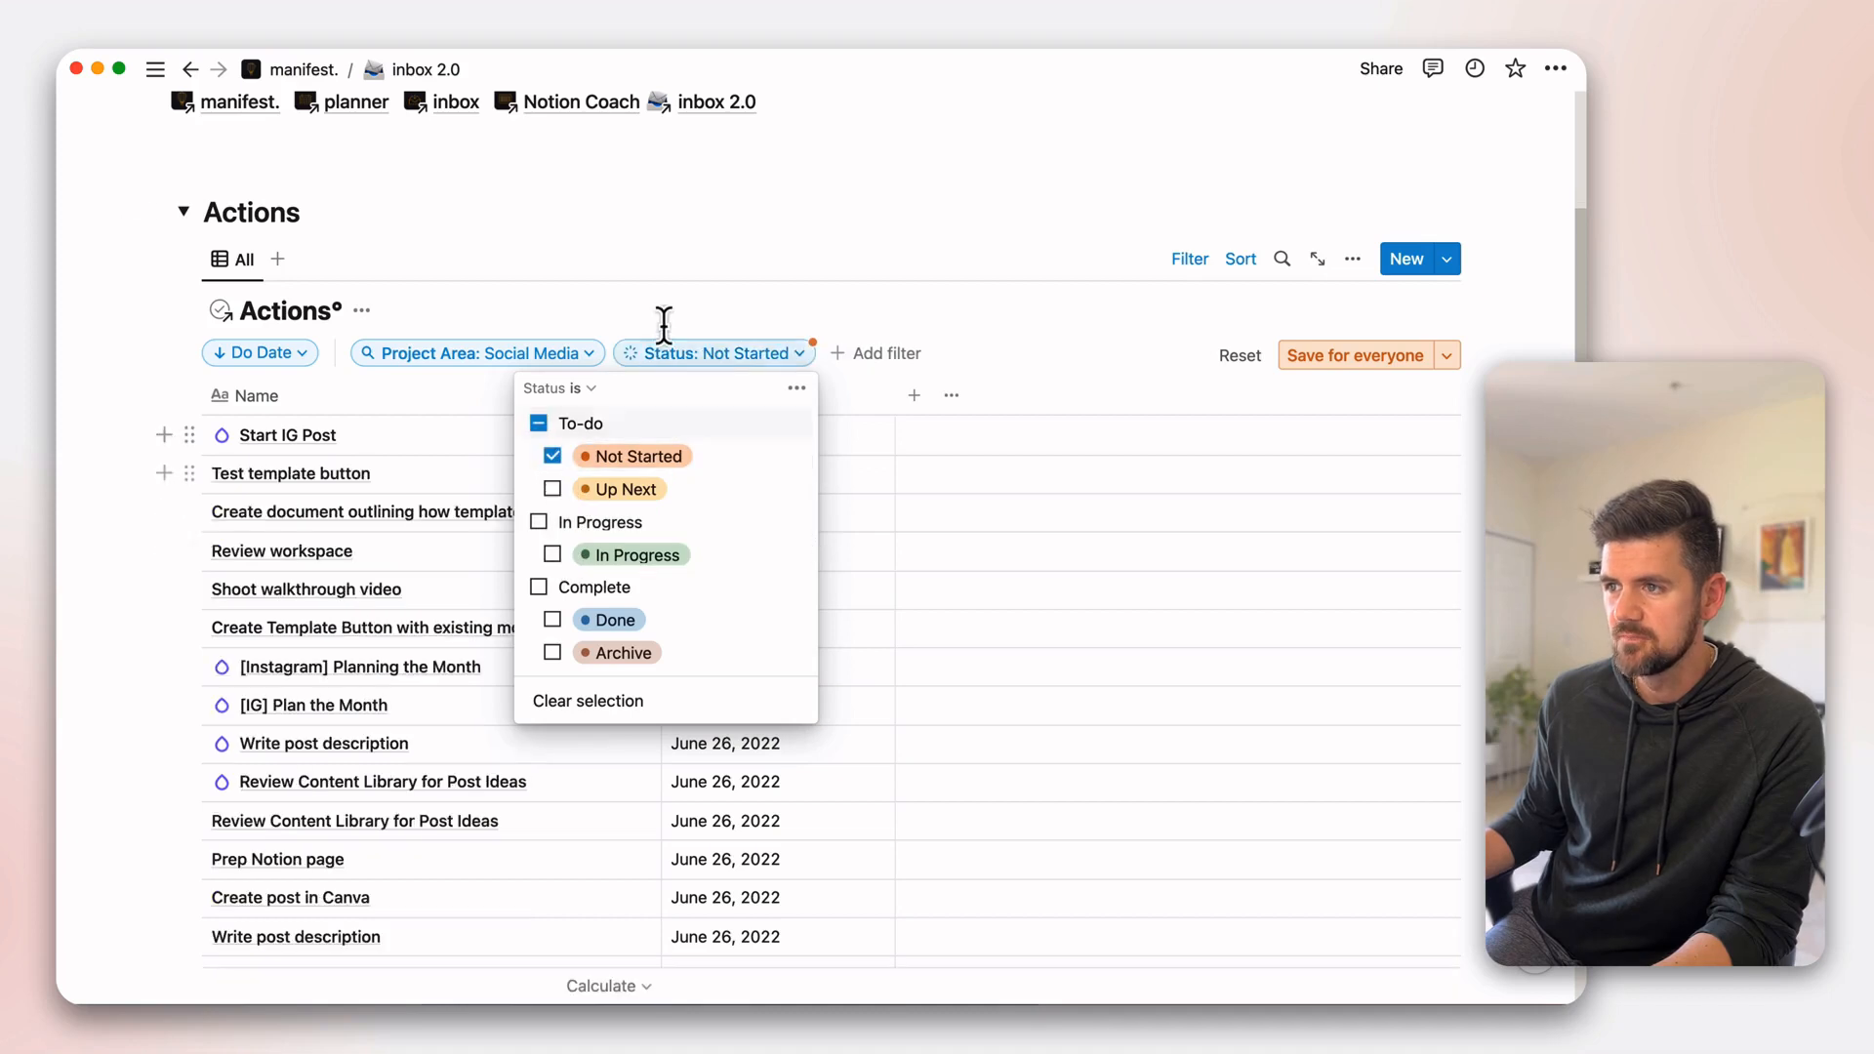
- Add a Projects° filter to the Actions° view that contains [A] General Tasks
left_click(872, 362)
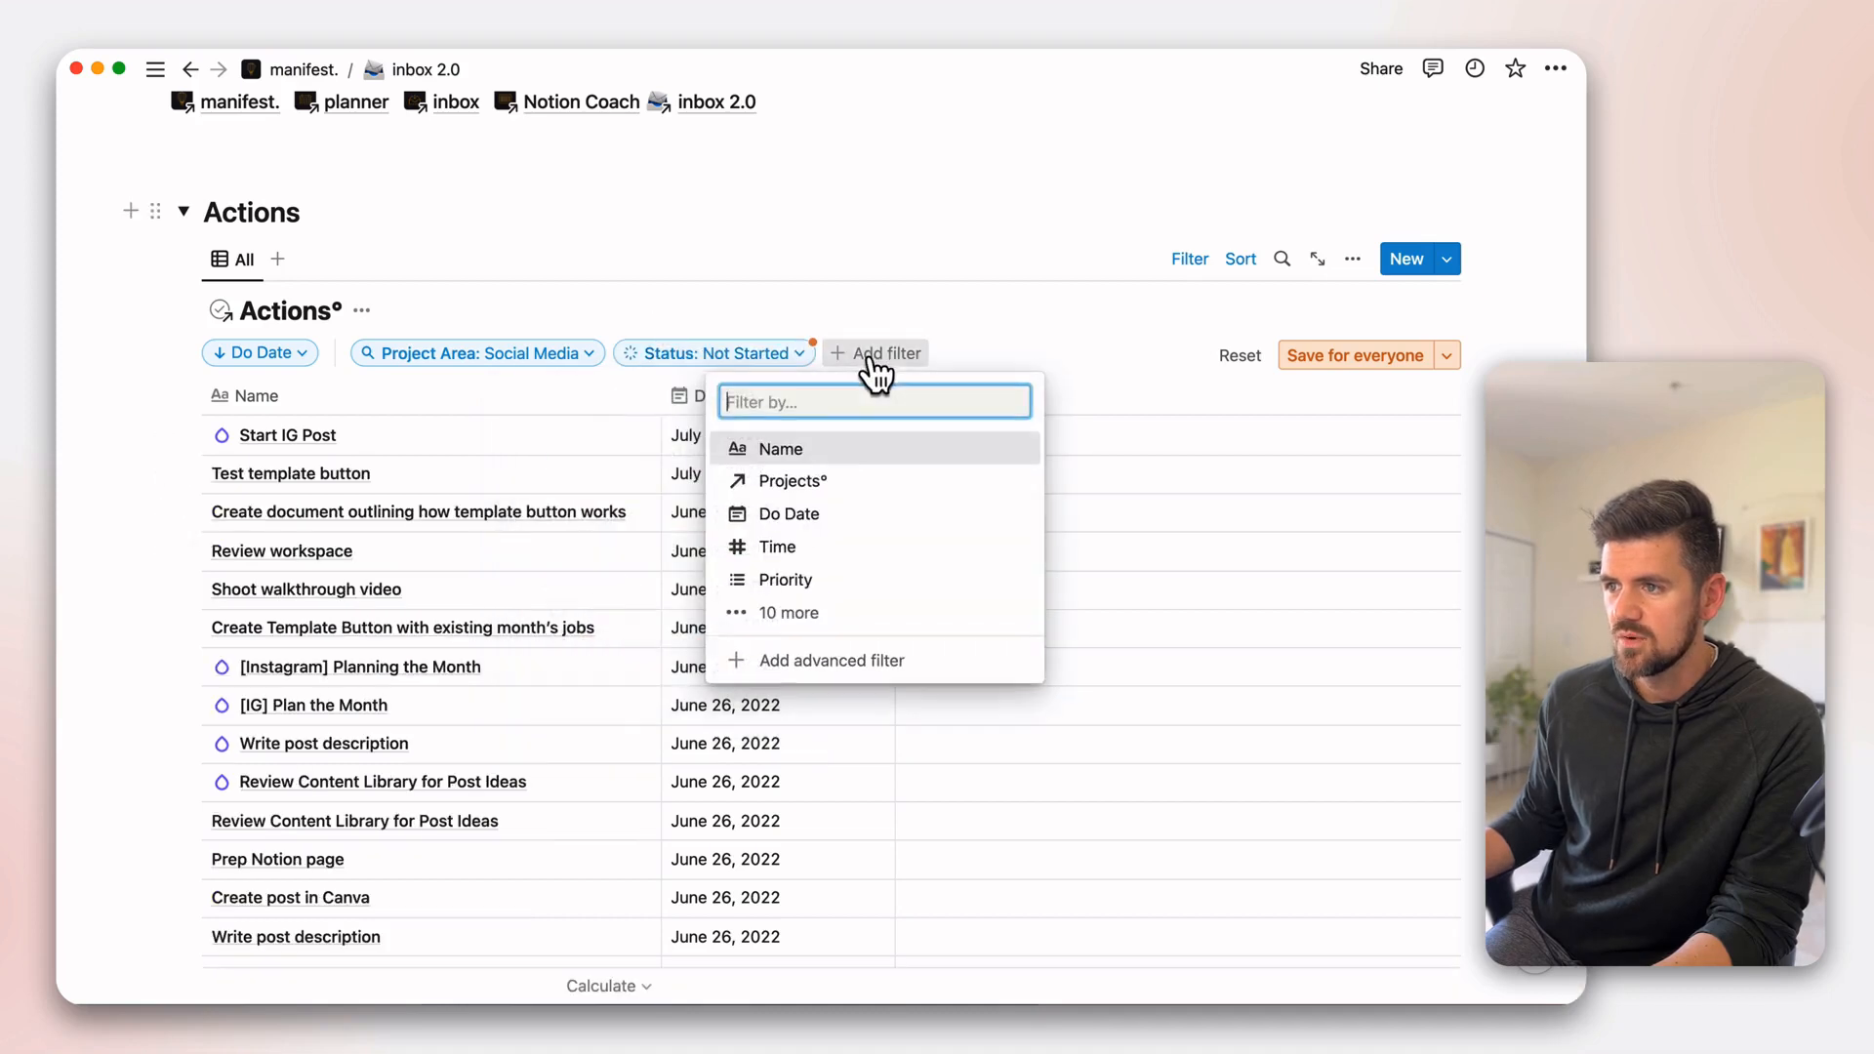
left_click(799, 490)
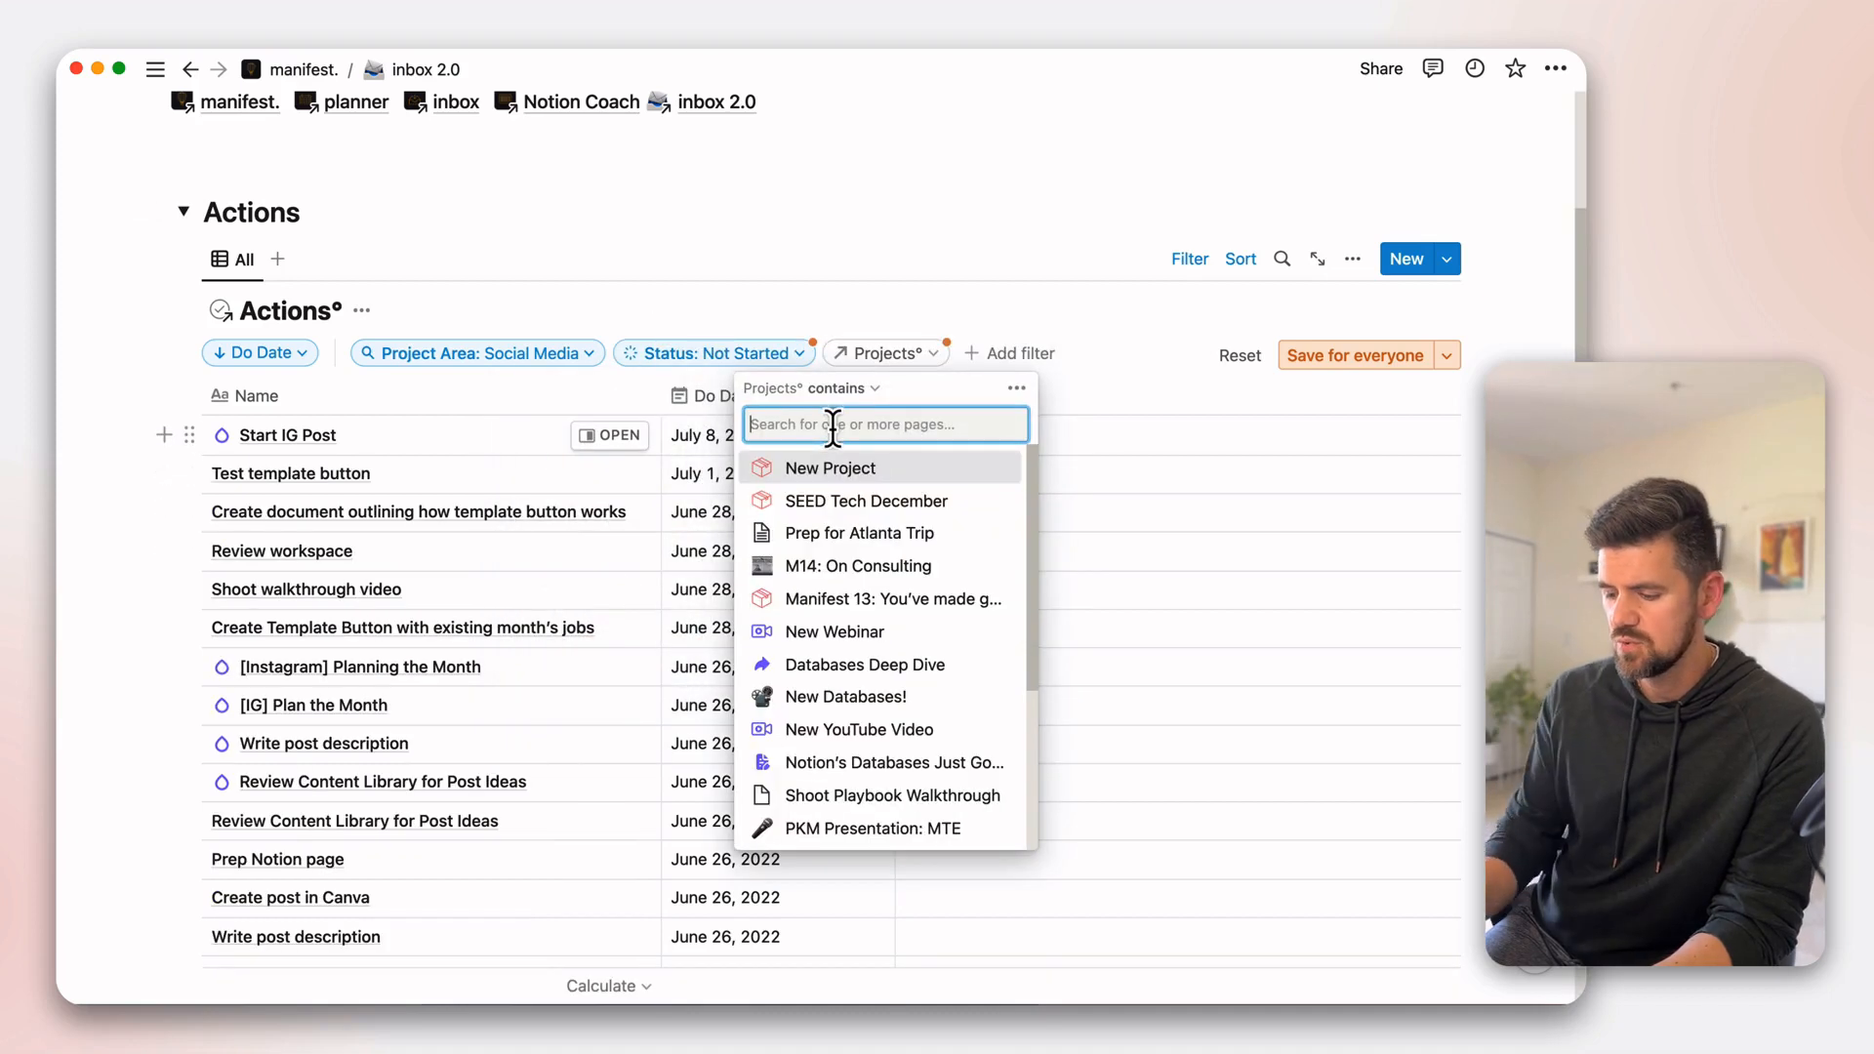
type("gene")
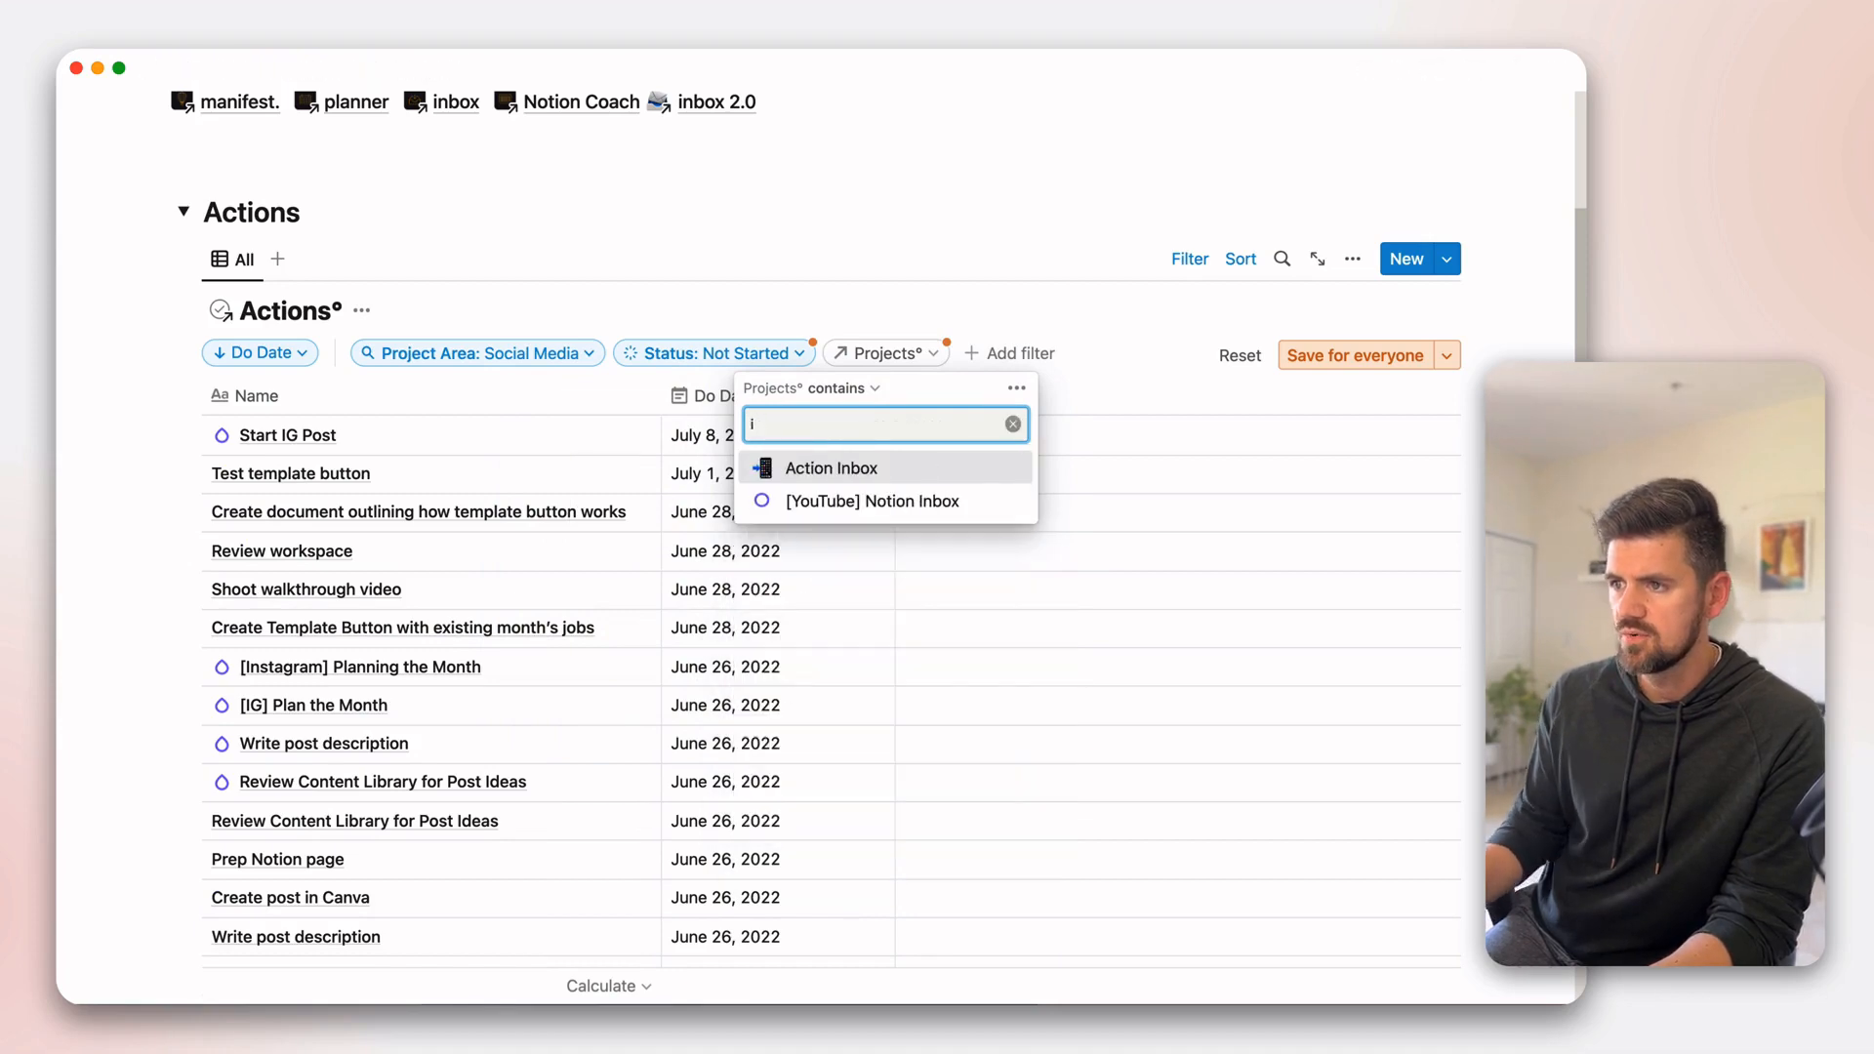
type("ral")
left_click(845, 469)
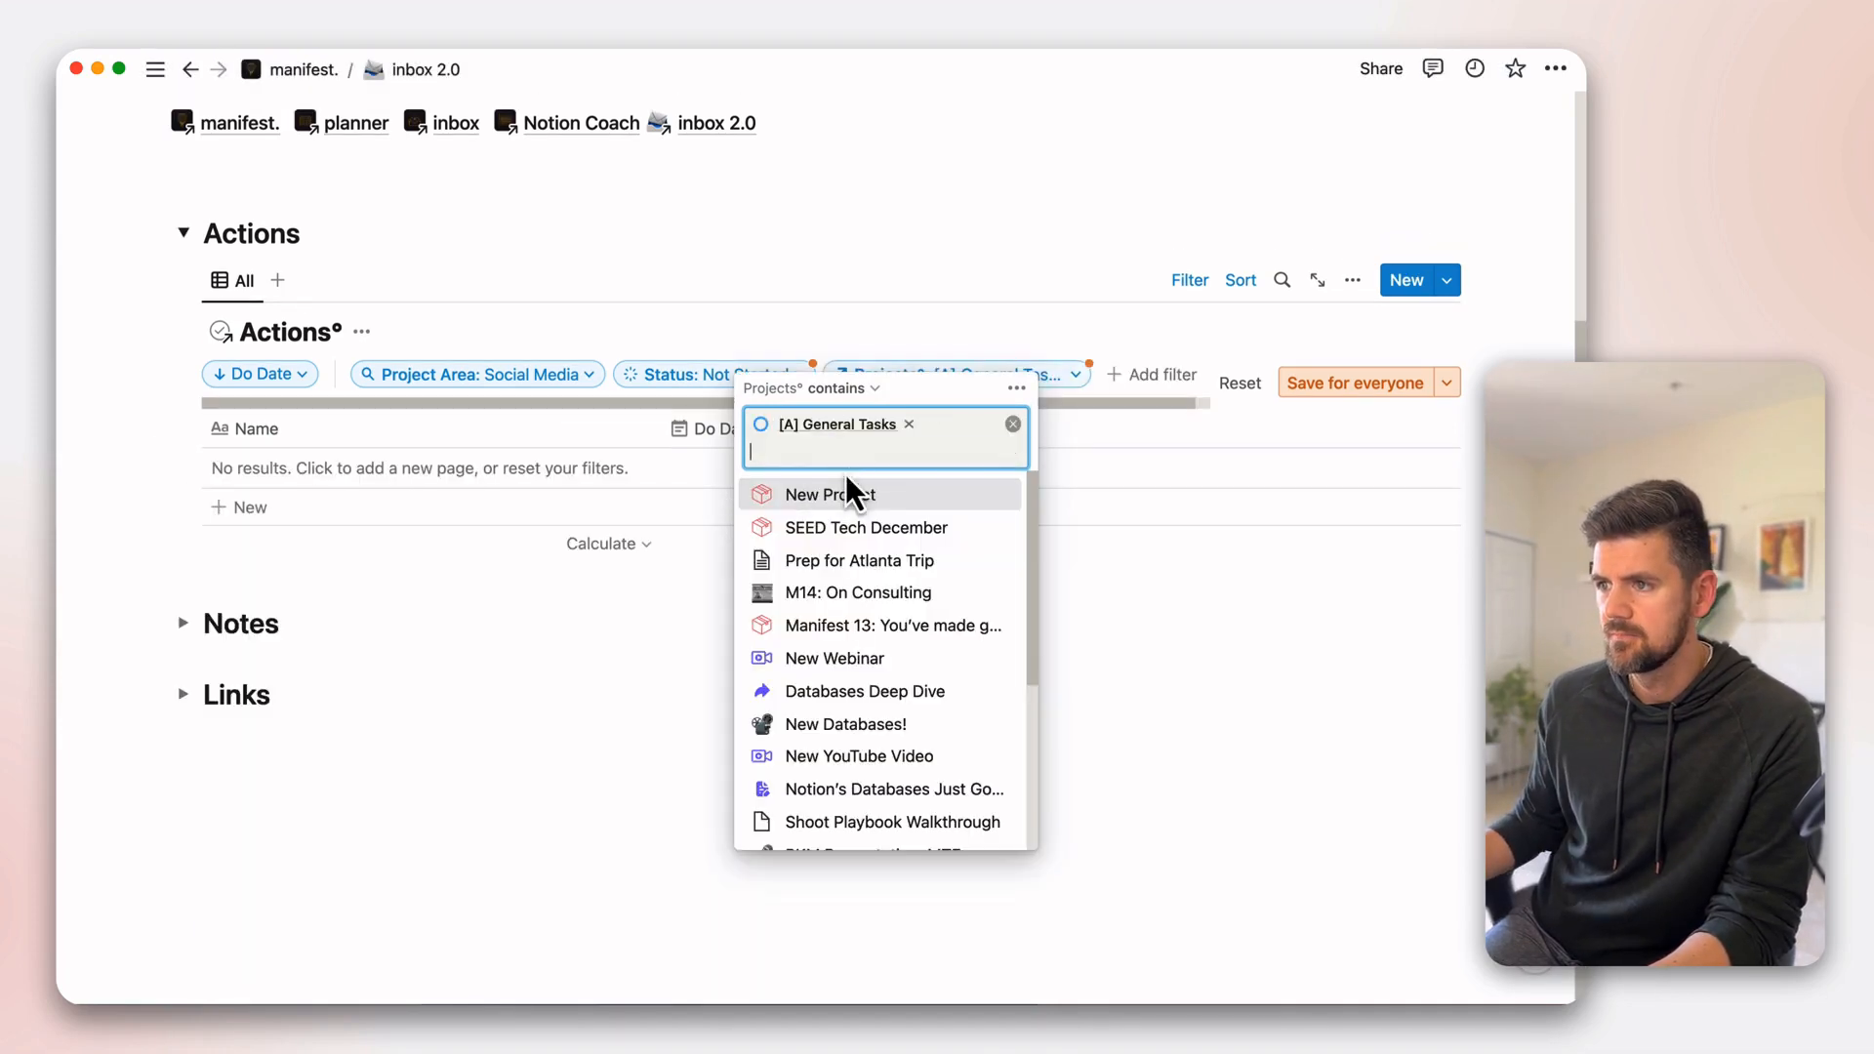
left_click(860, 354)
- Remove Social Media from the Project Area filter and save the view's filter changes for everyone
left_click(532, 379)
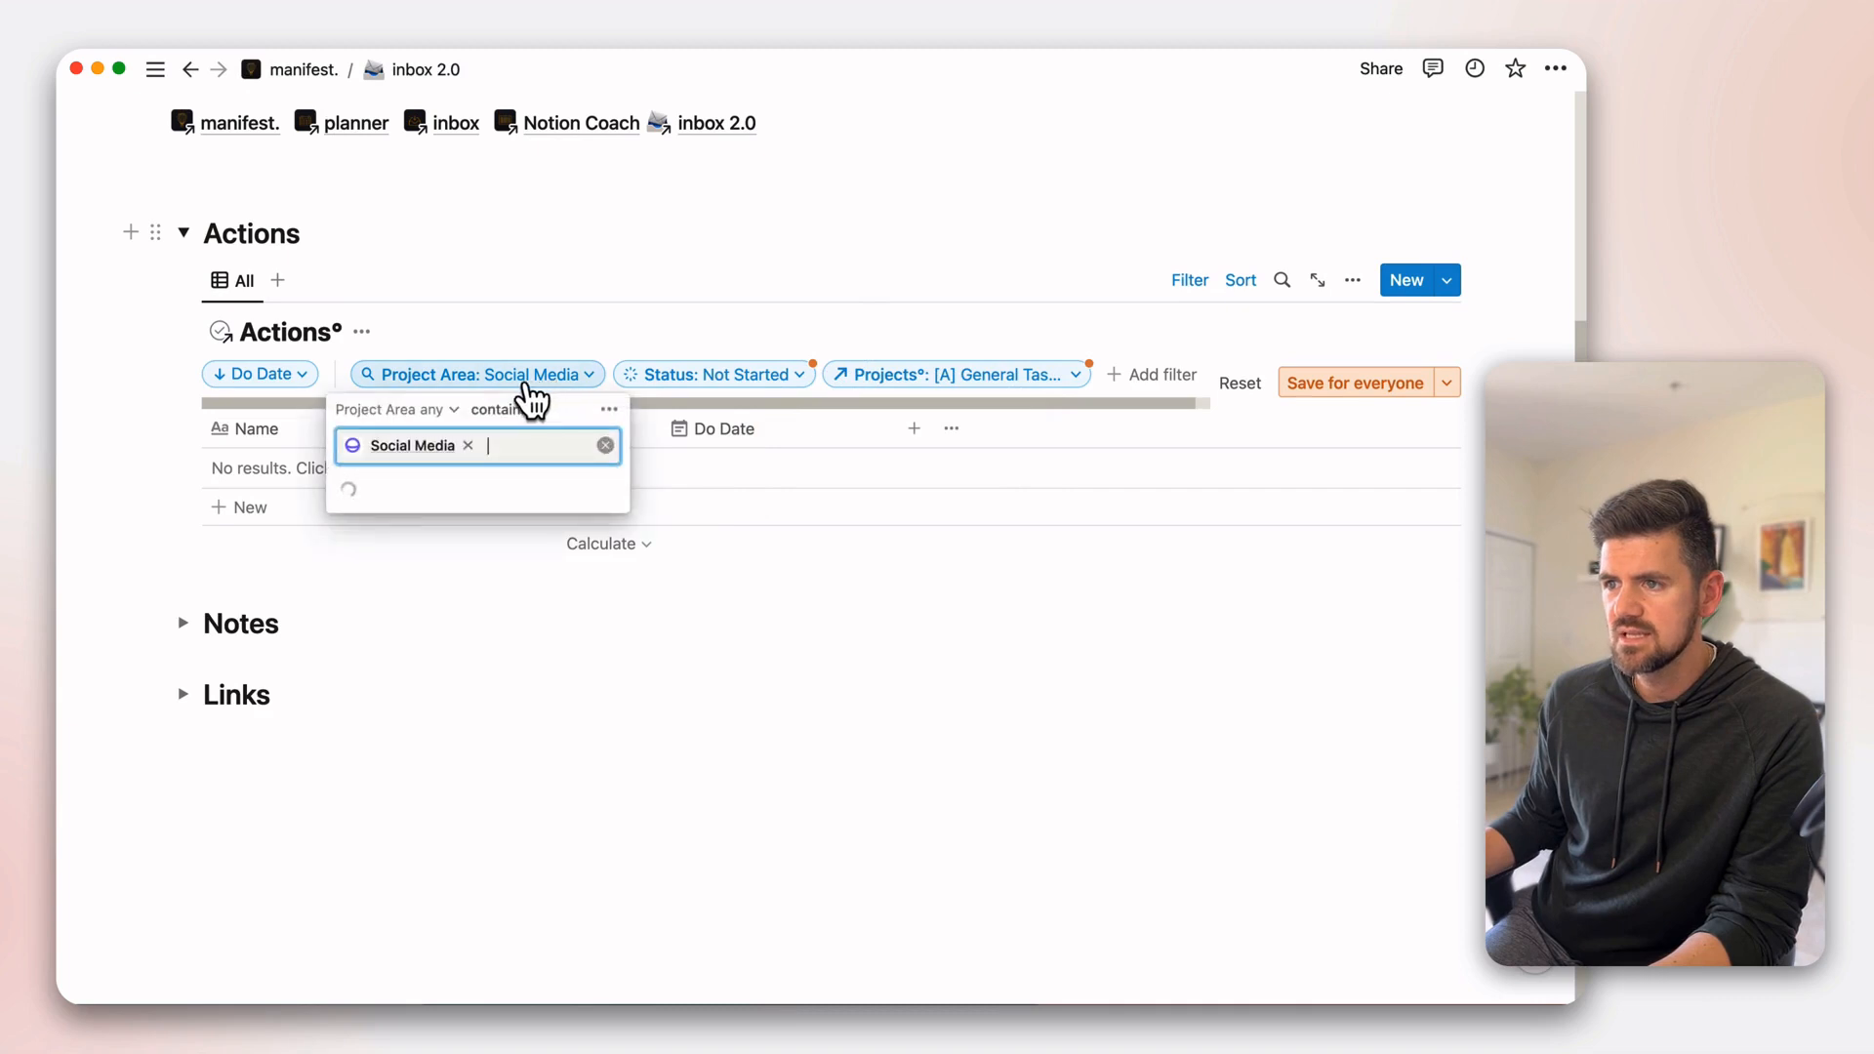
left_click(468, 446)
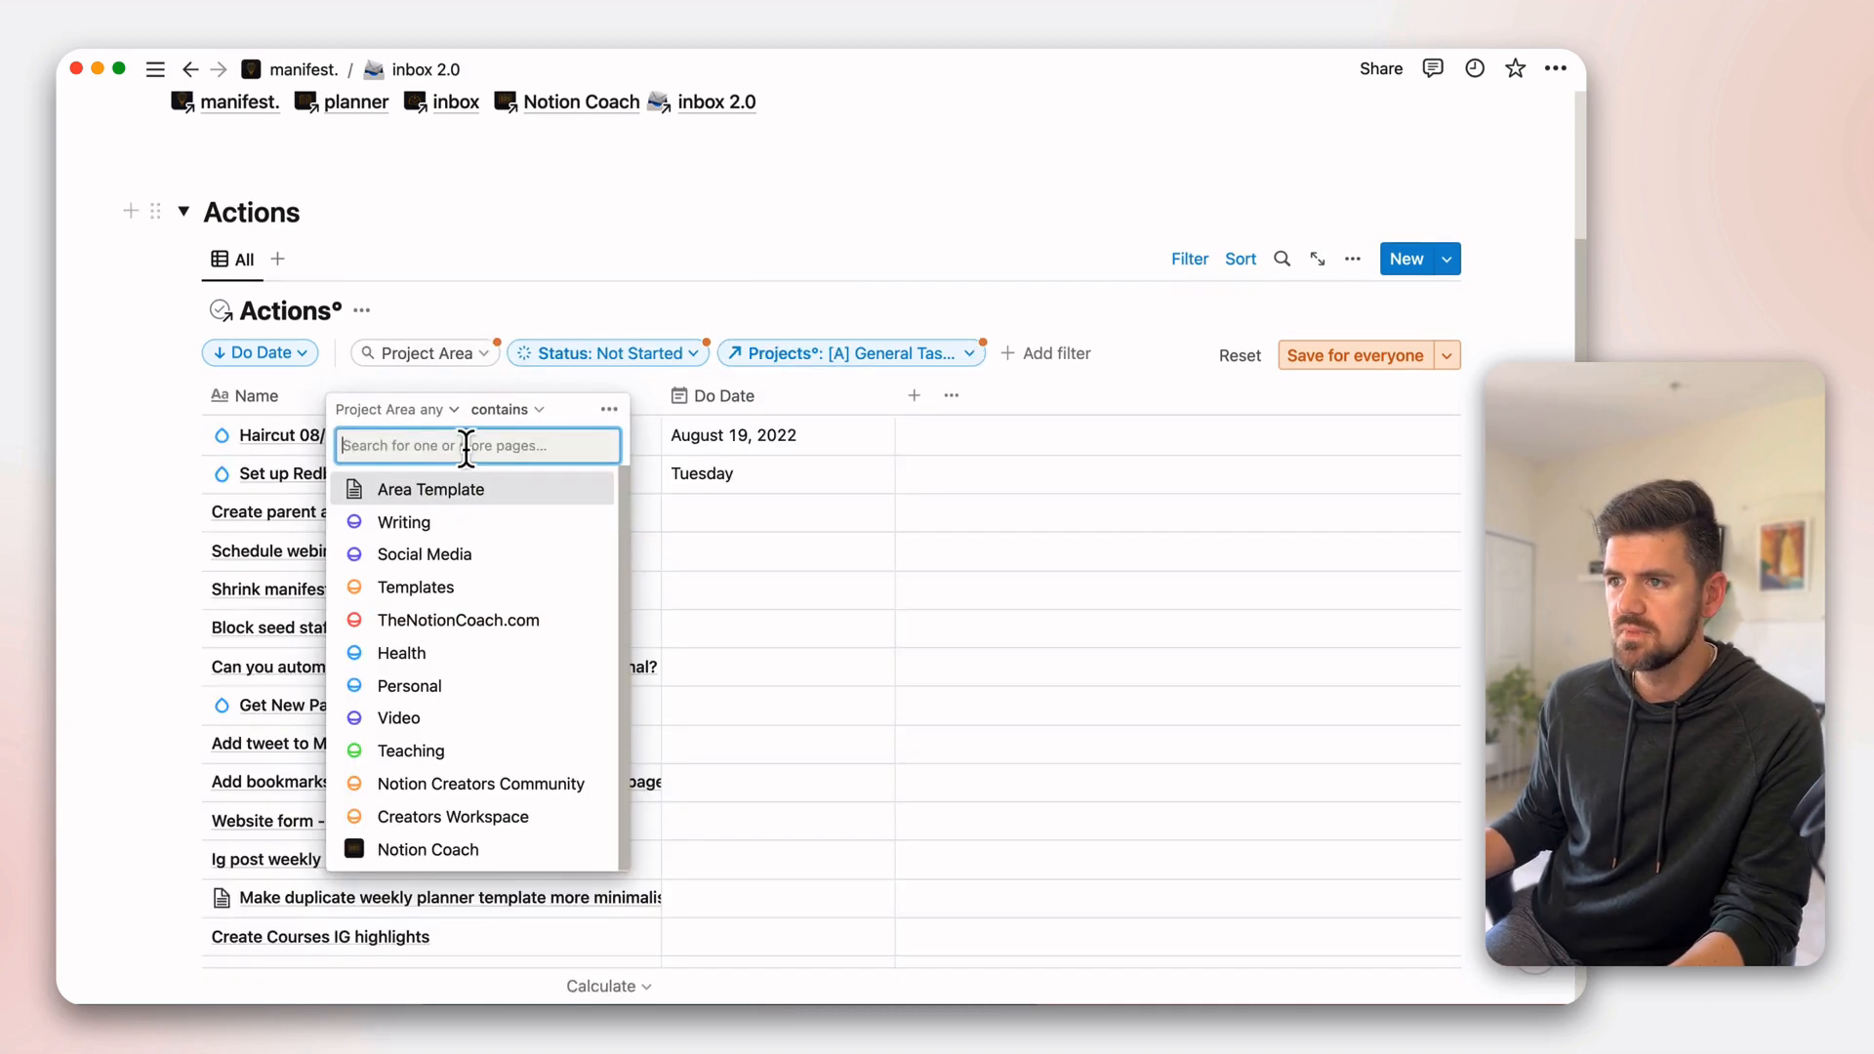
left_click(692, 305)
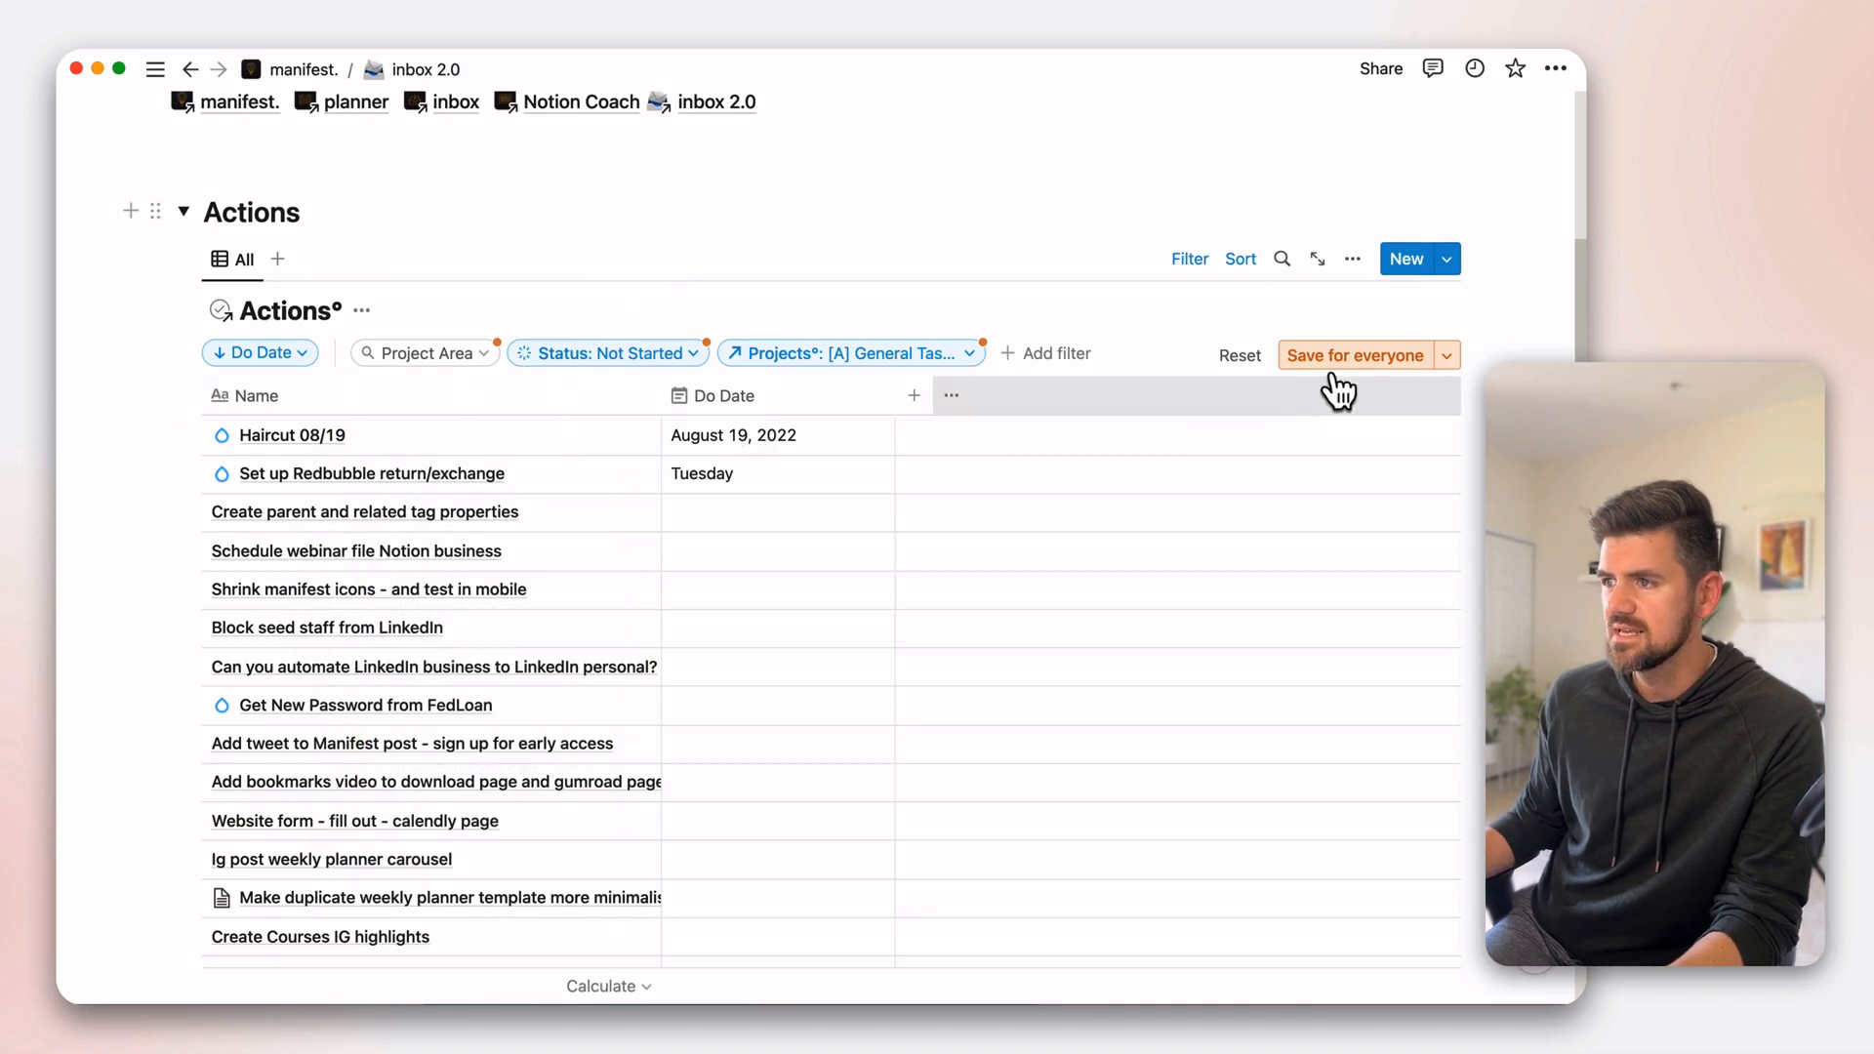
left_click(1367, 356)
- Switch the Actions° view to the Gallery layout and set its card preview to None
left_click(1353, 259)
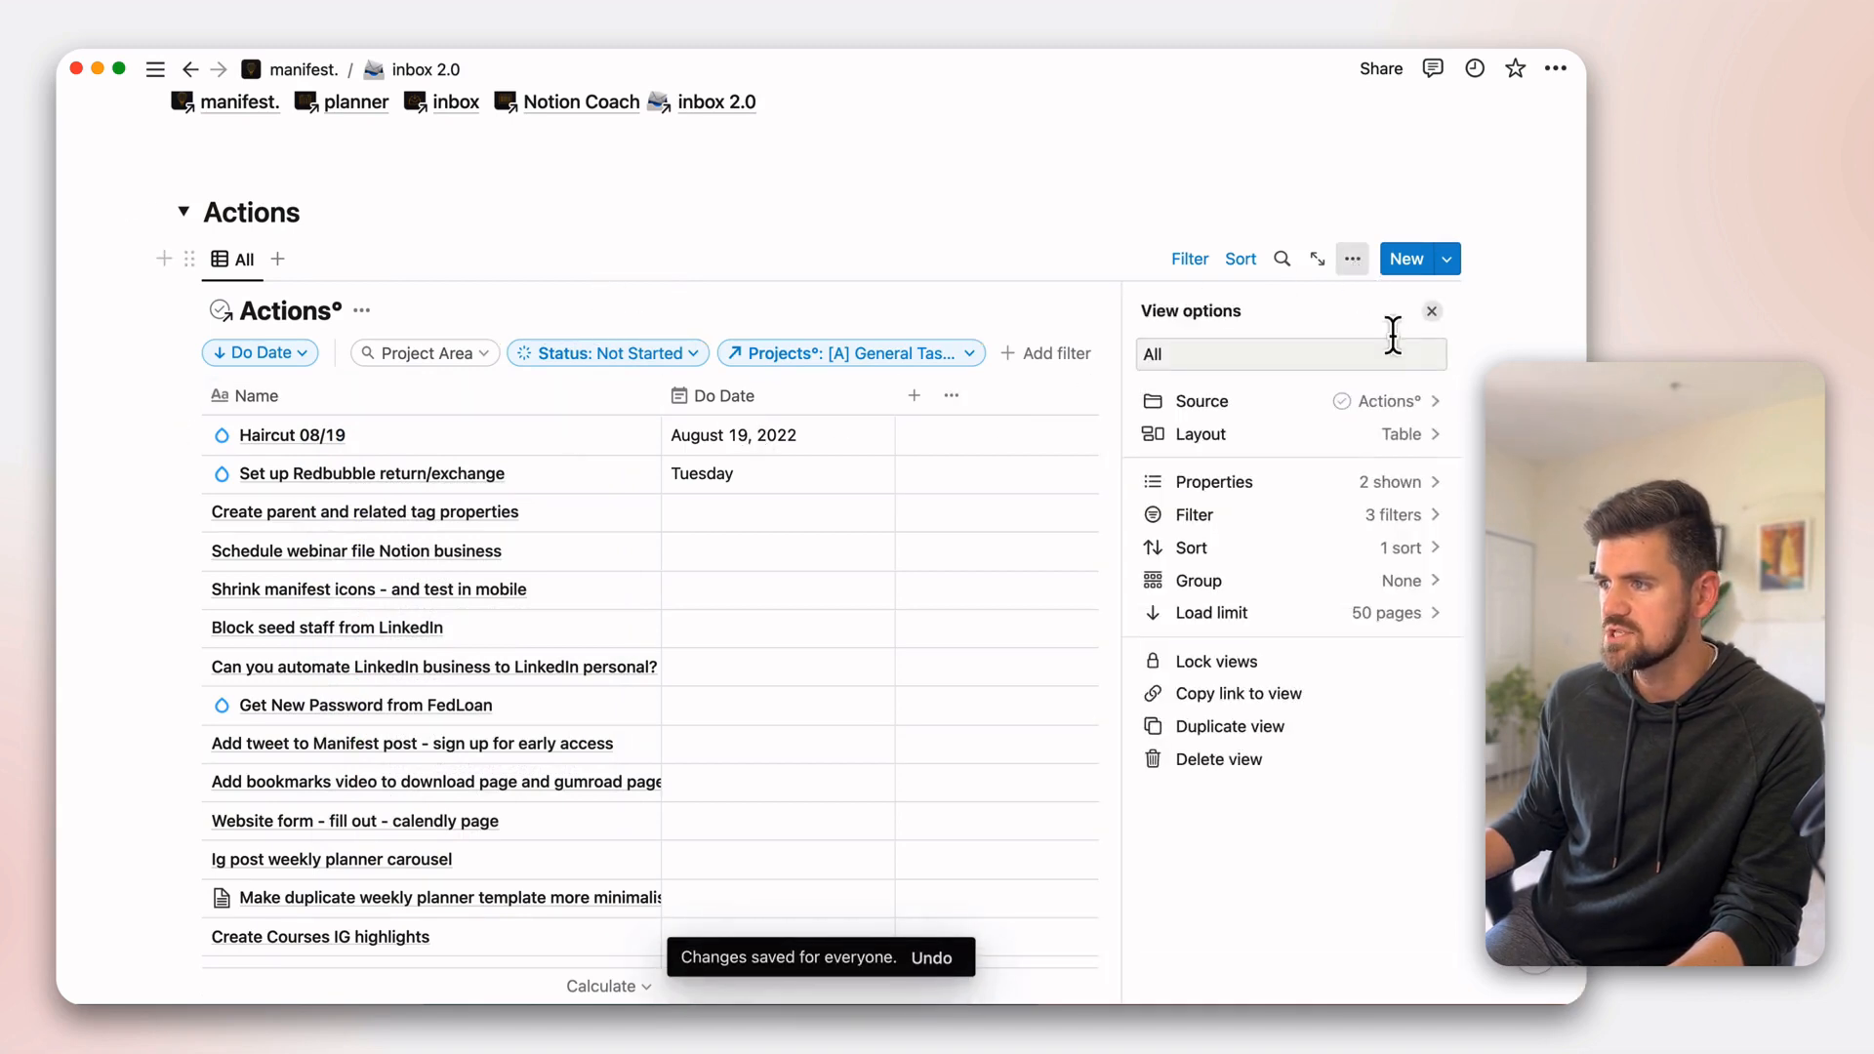
left_click(1406, 441)
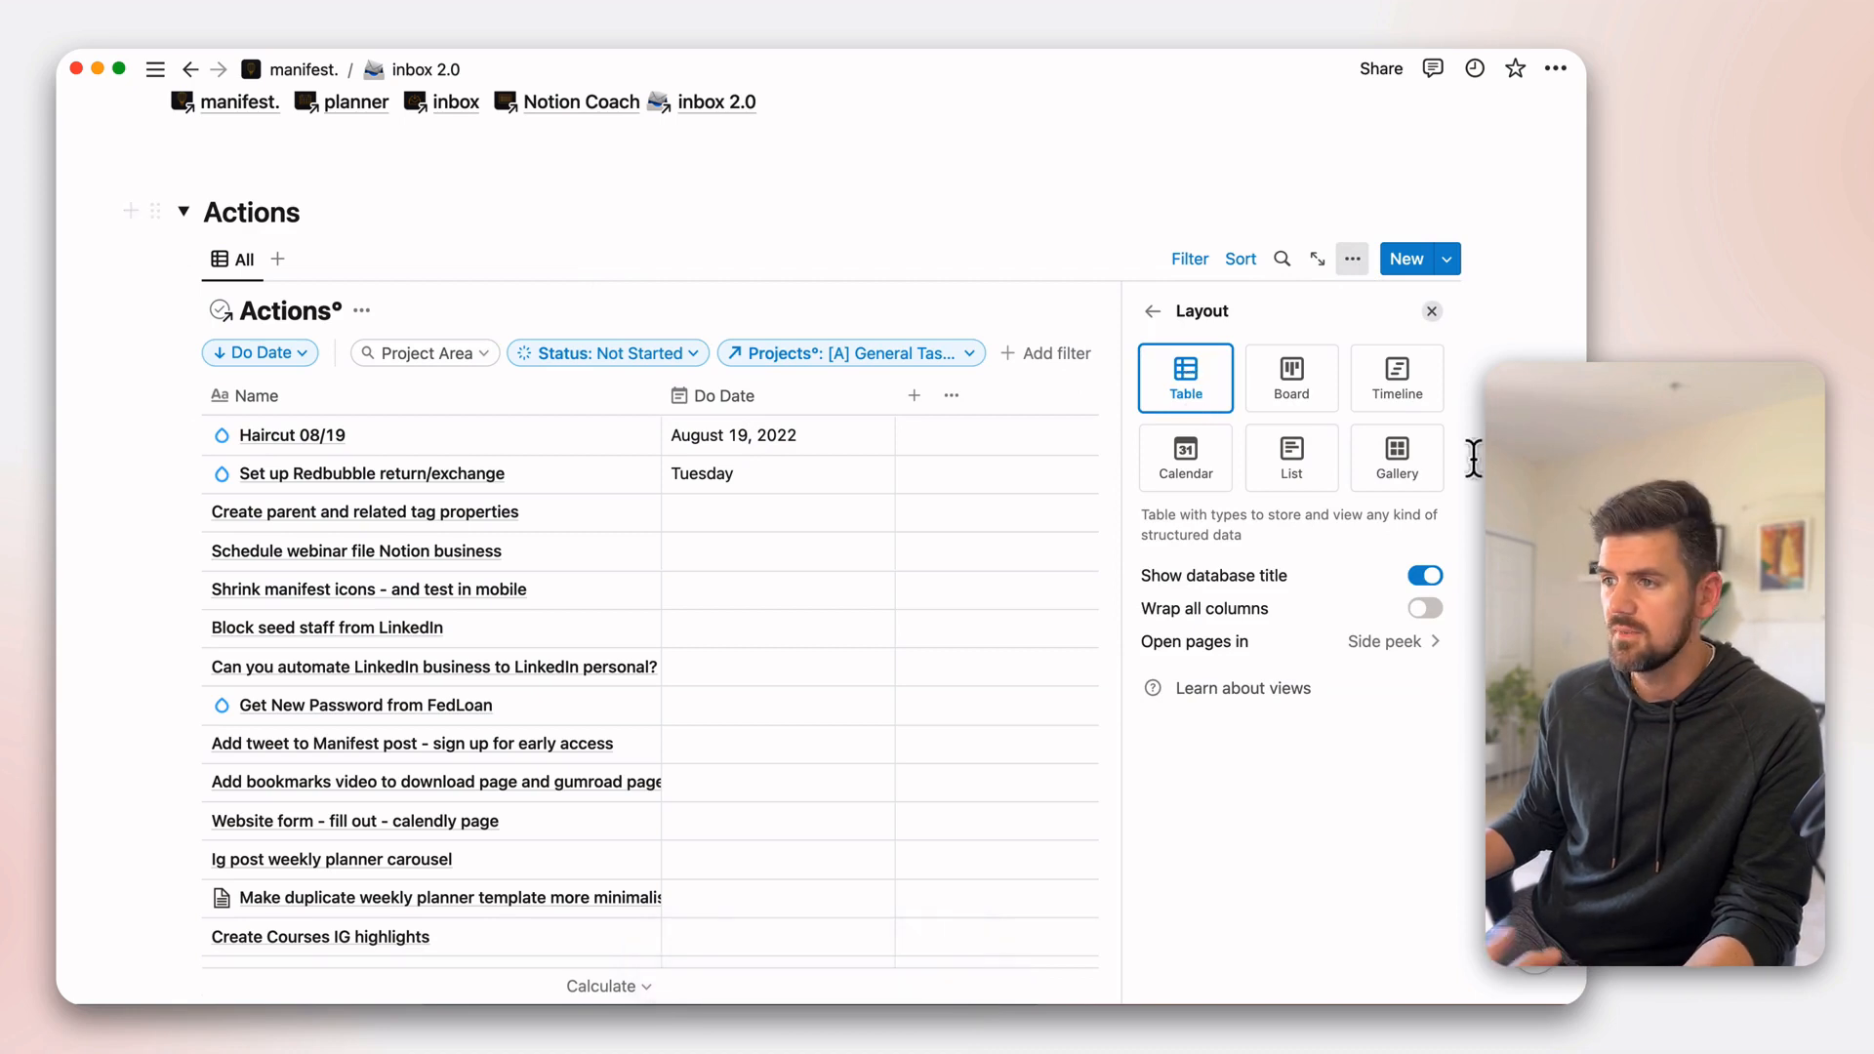
left_click(1414, 469)
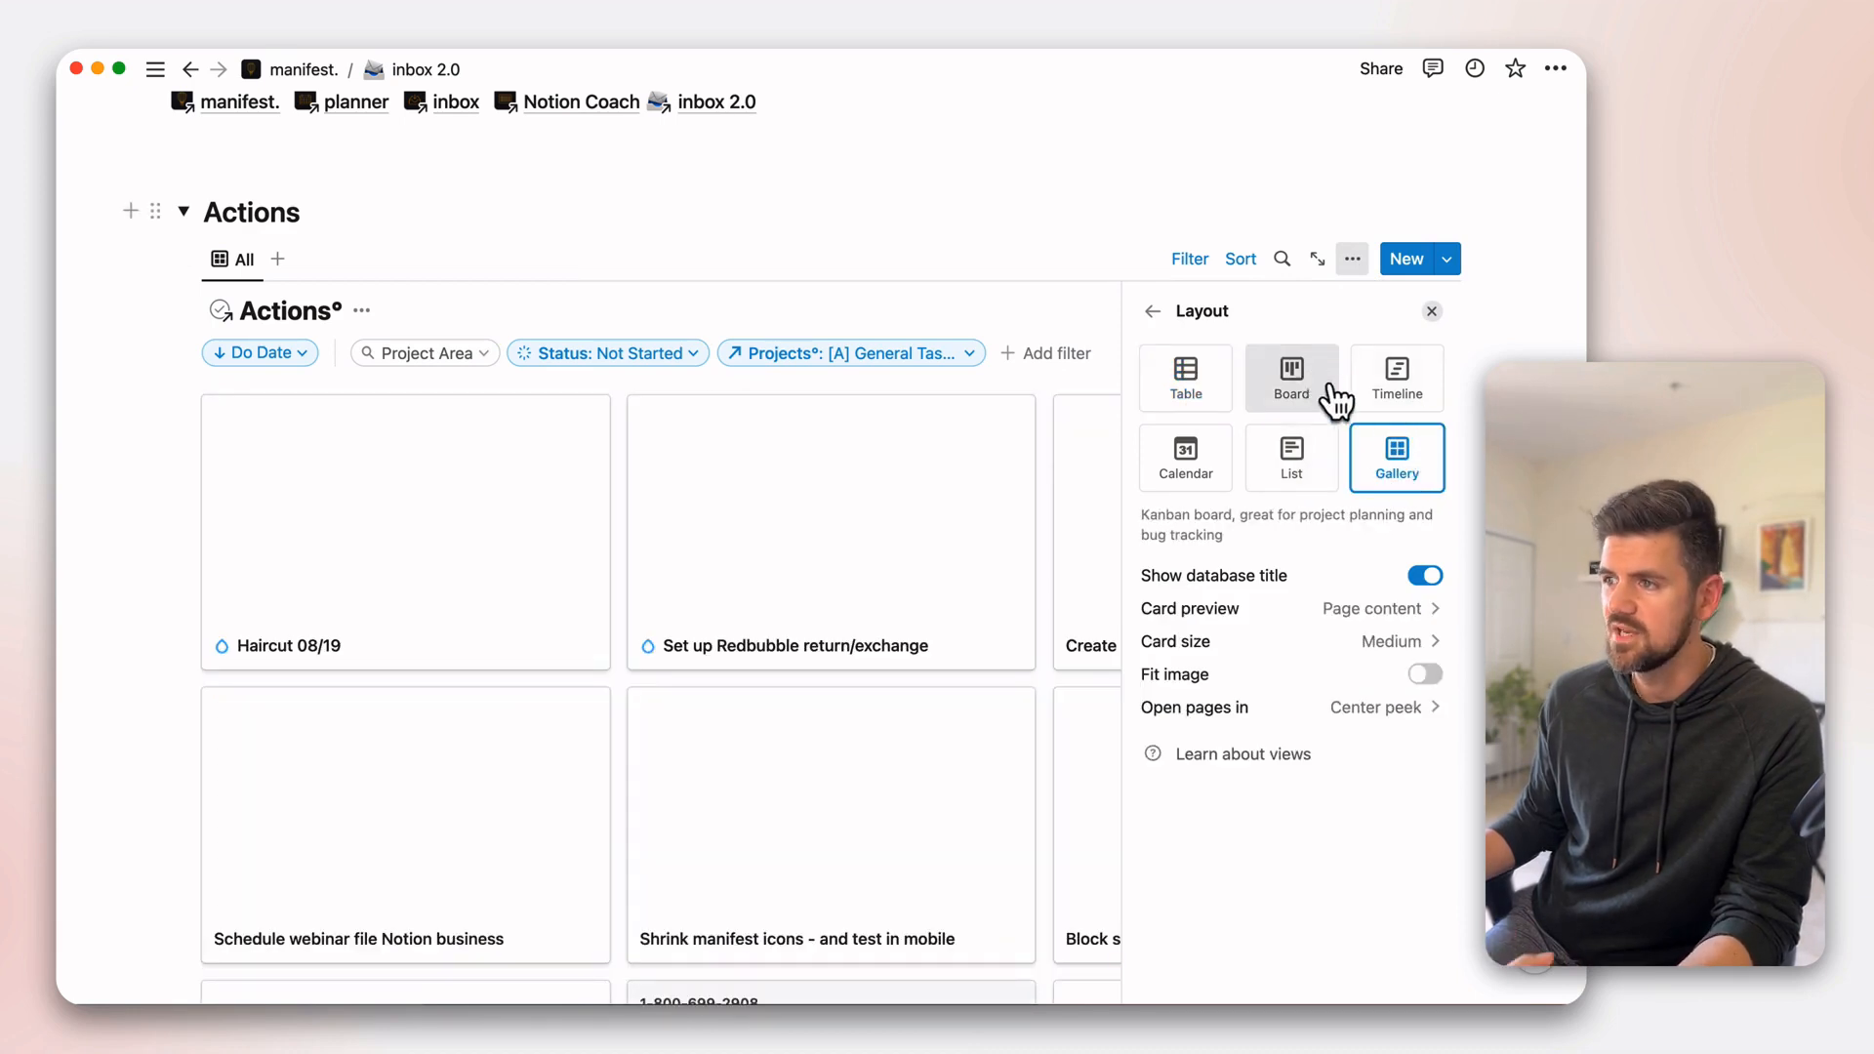
left_click(1403, 615)
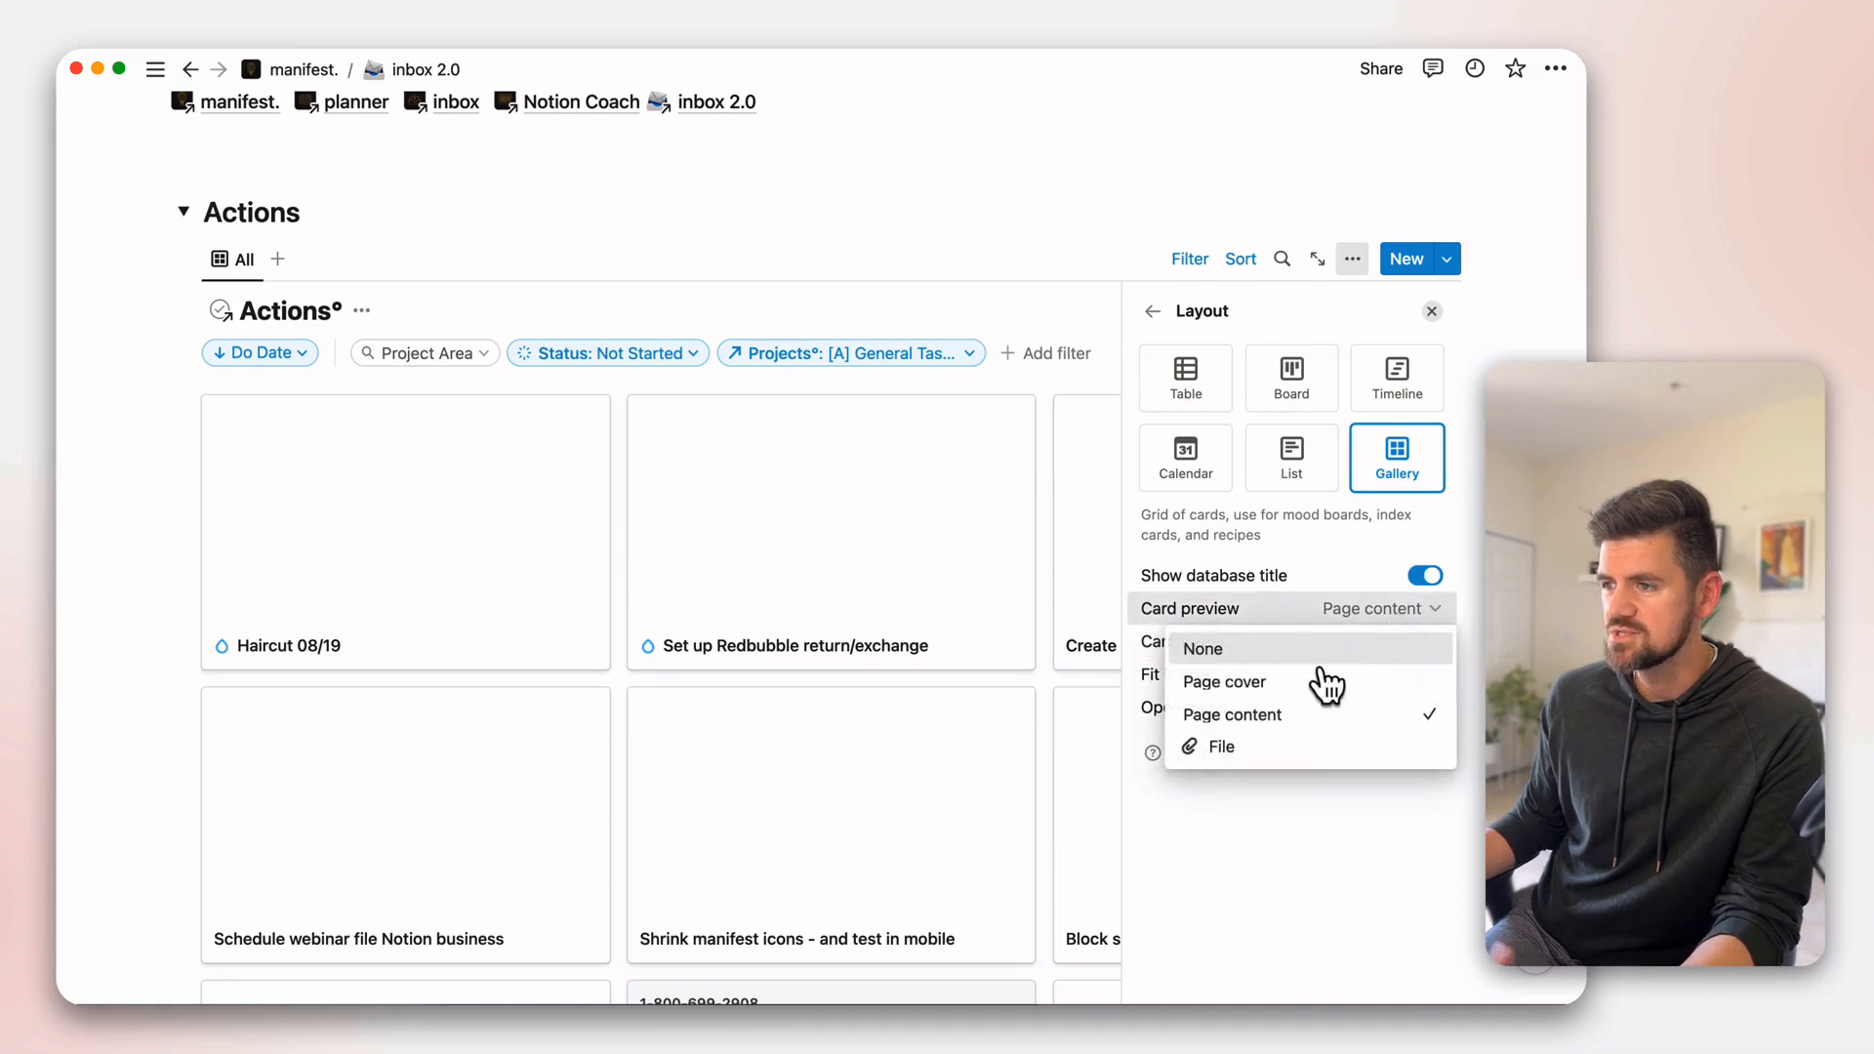
left_click(1218, 652)
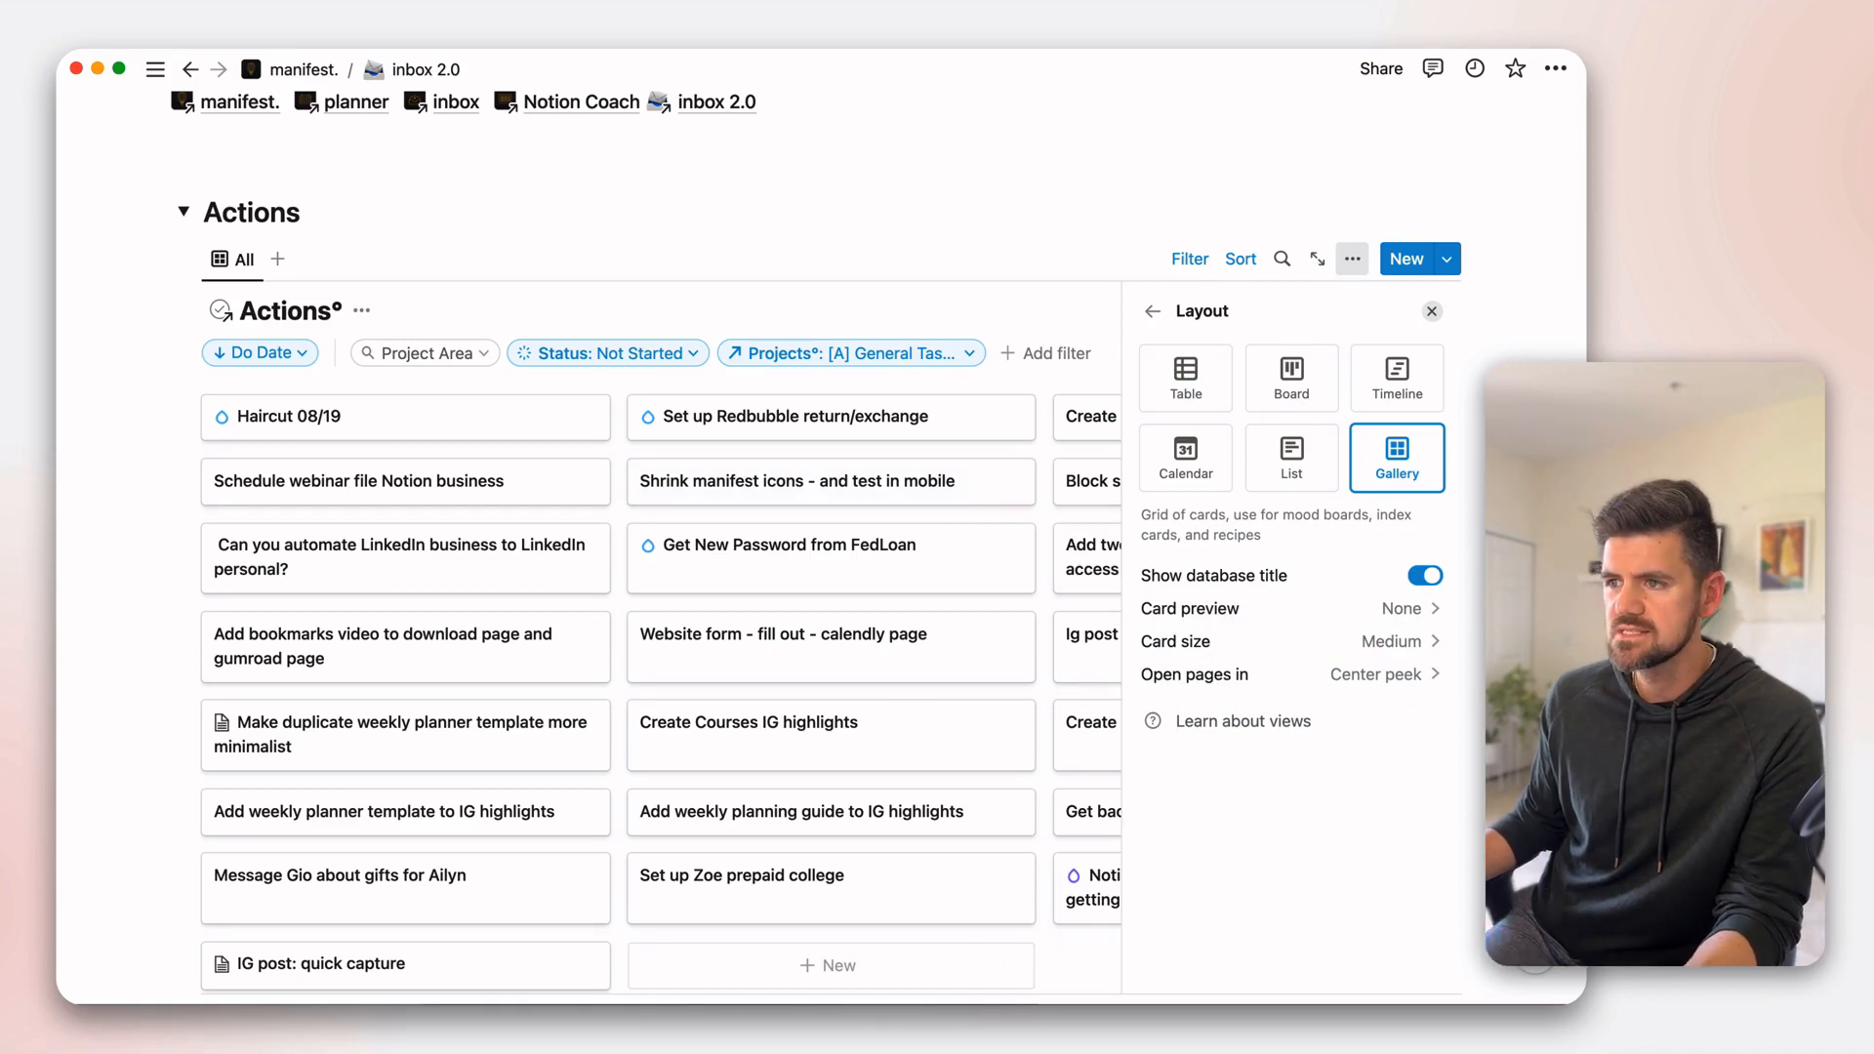
key("Escape")
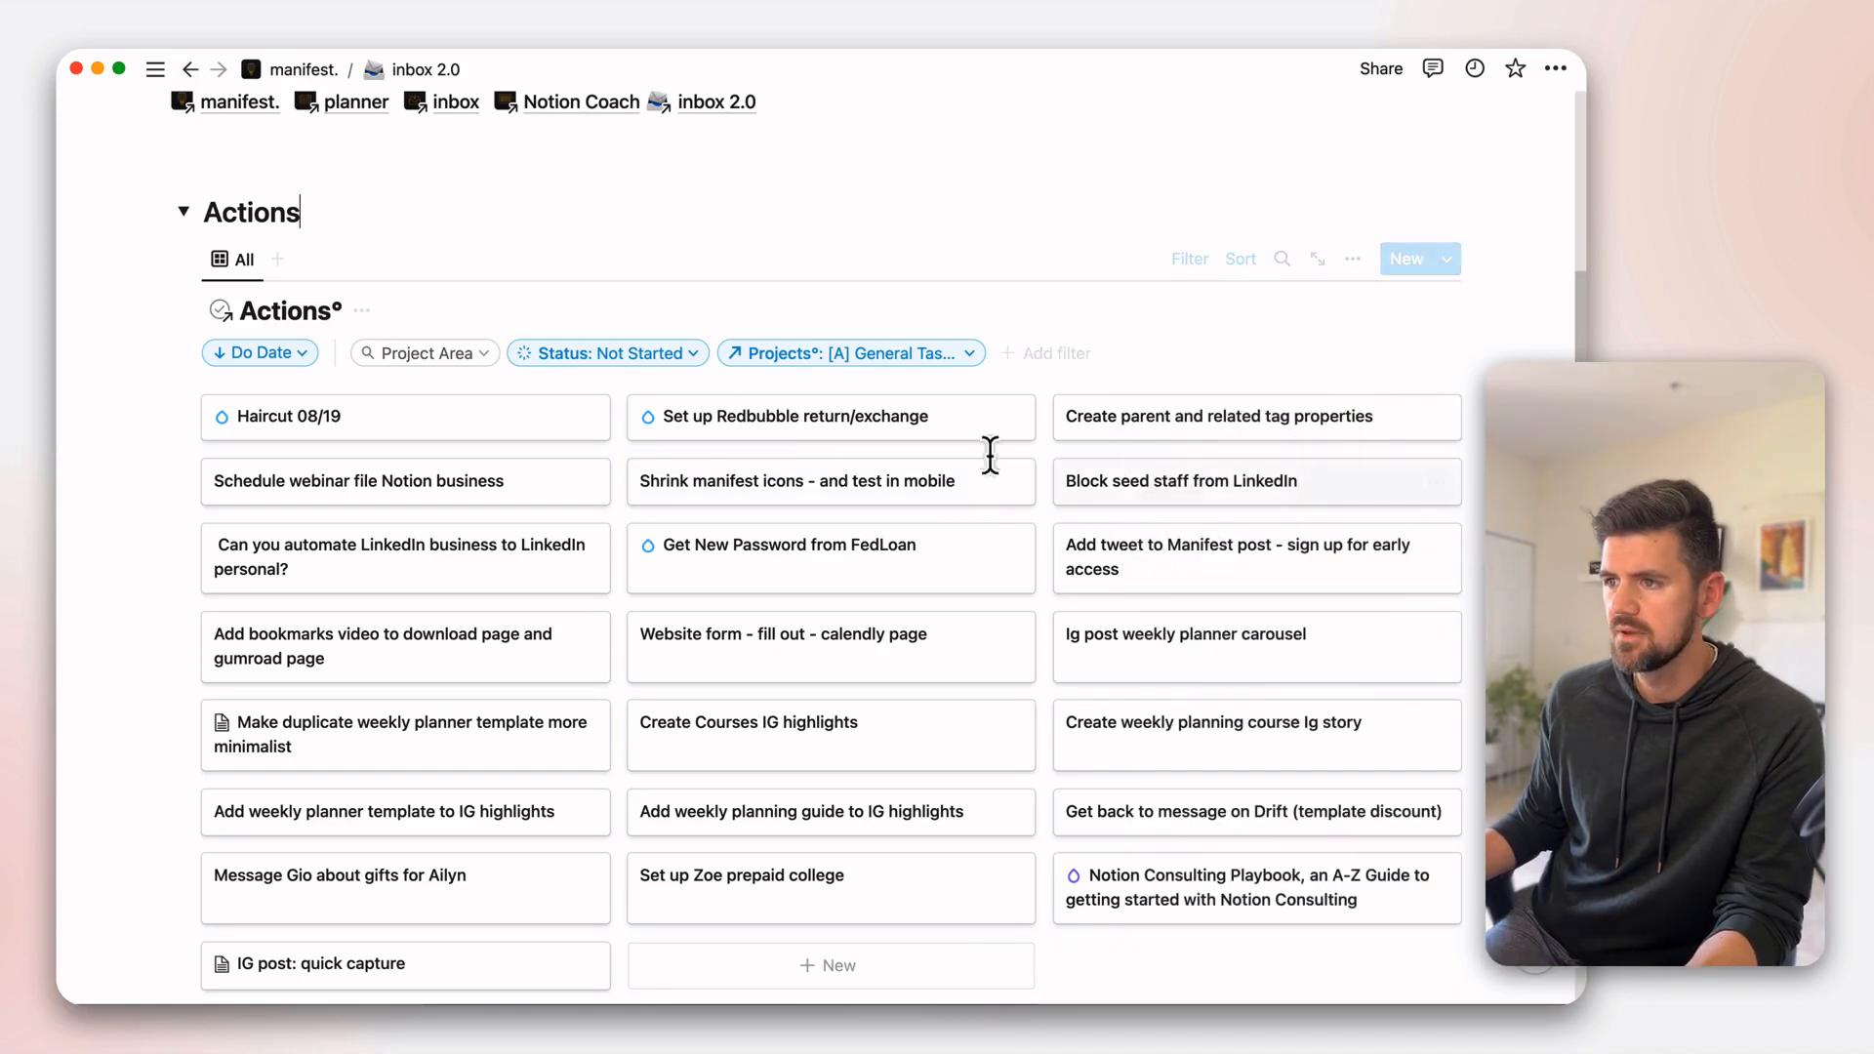
- Delete the empty Project Area filter from the Actions° view and save the change for everyone
left_click(415, 357)
left_click(556, 389)
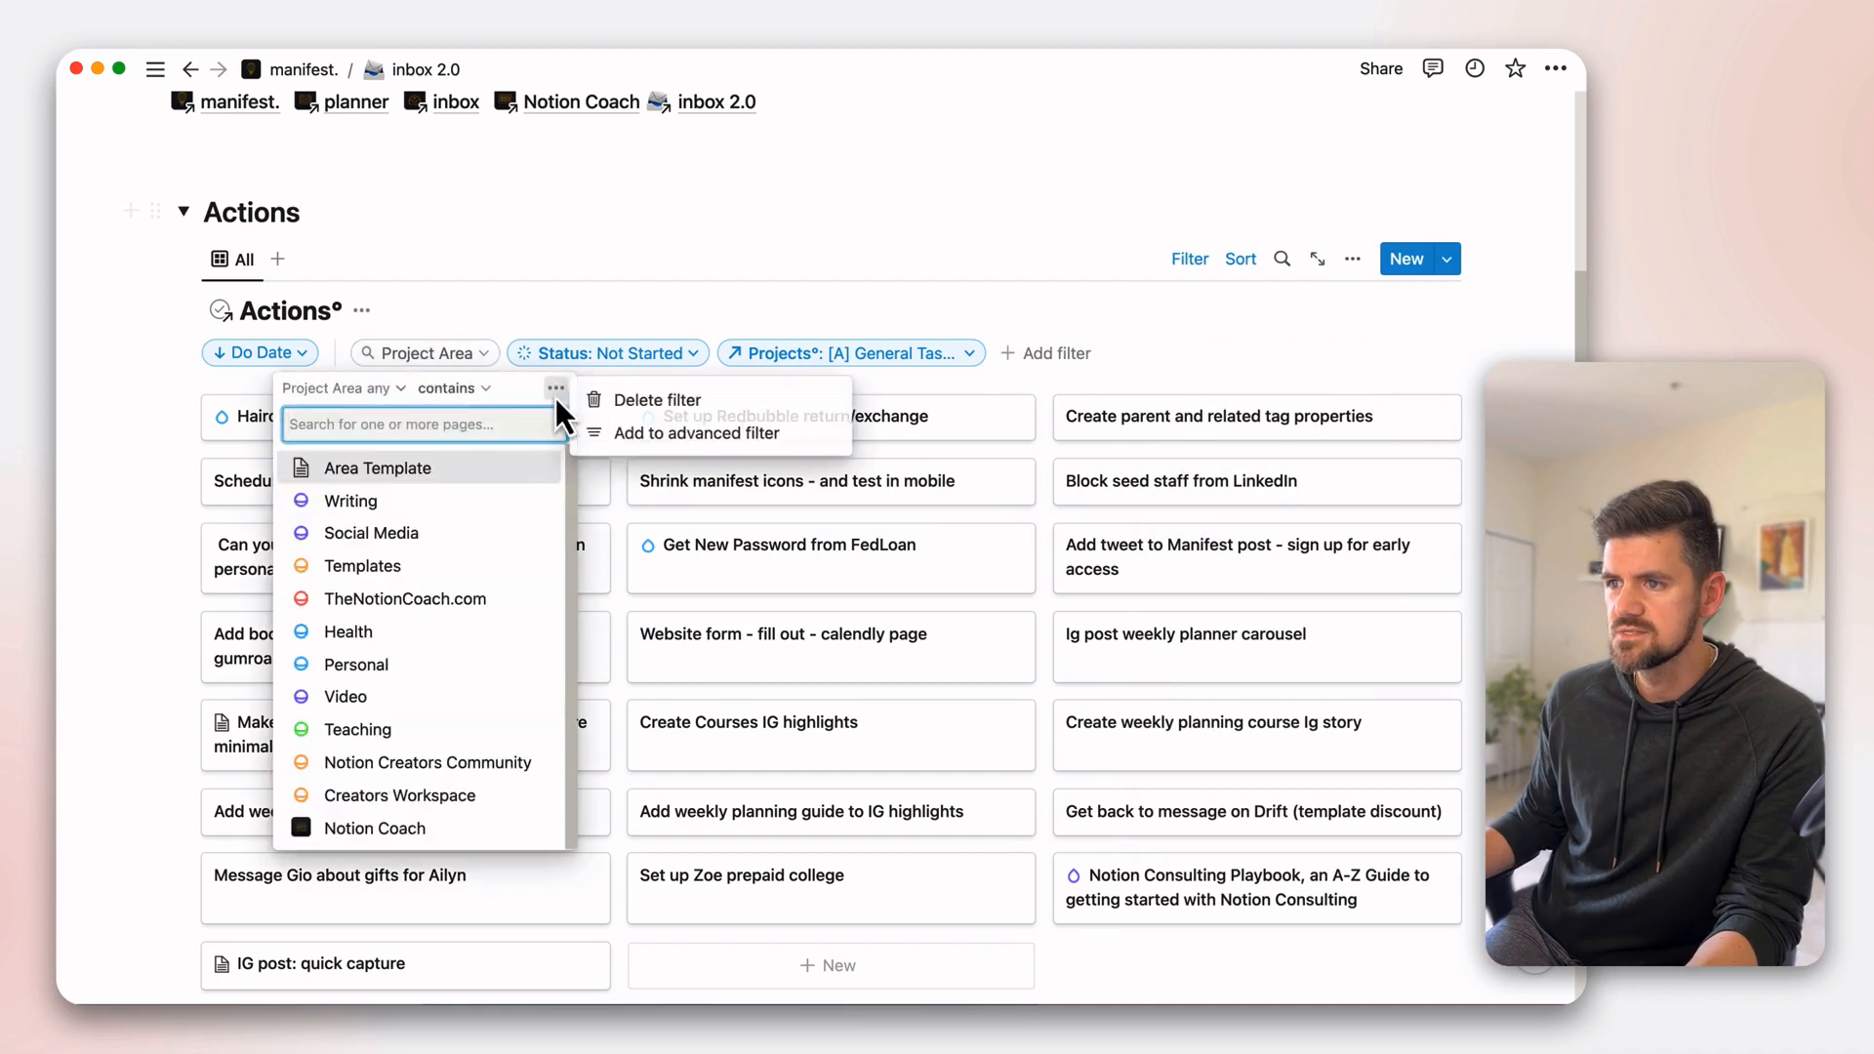
left_click(598, 400)
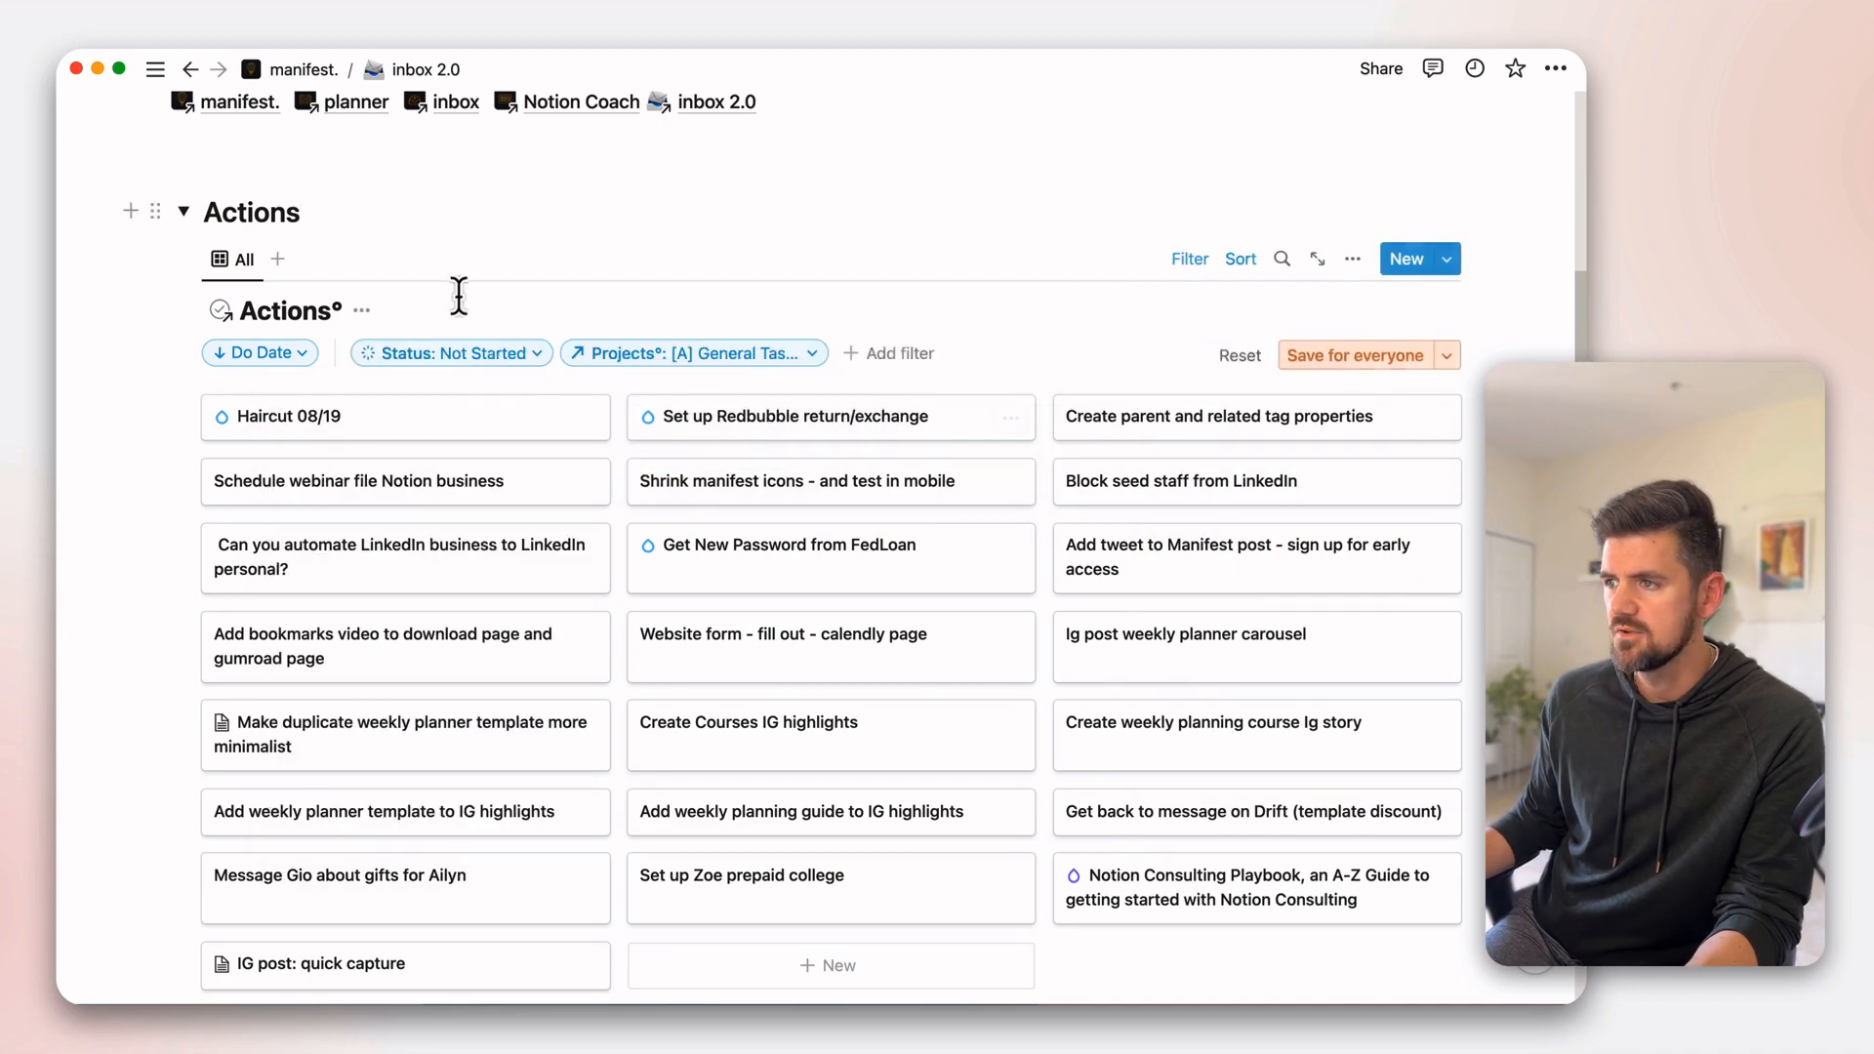
left_click(1371, 355)
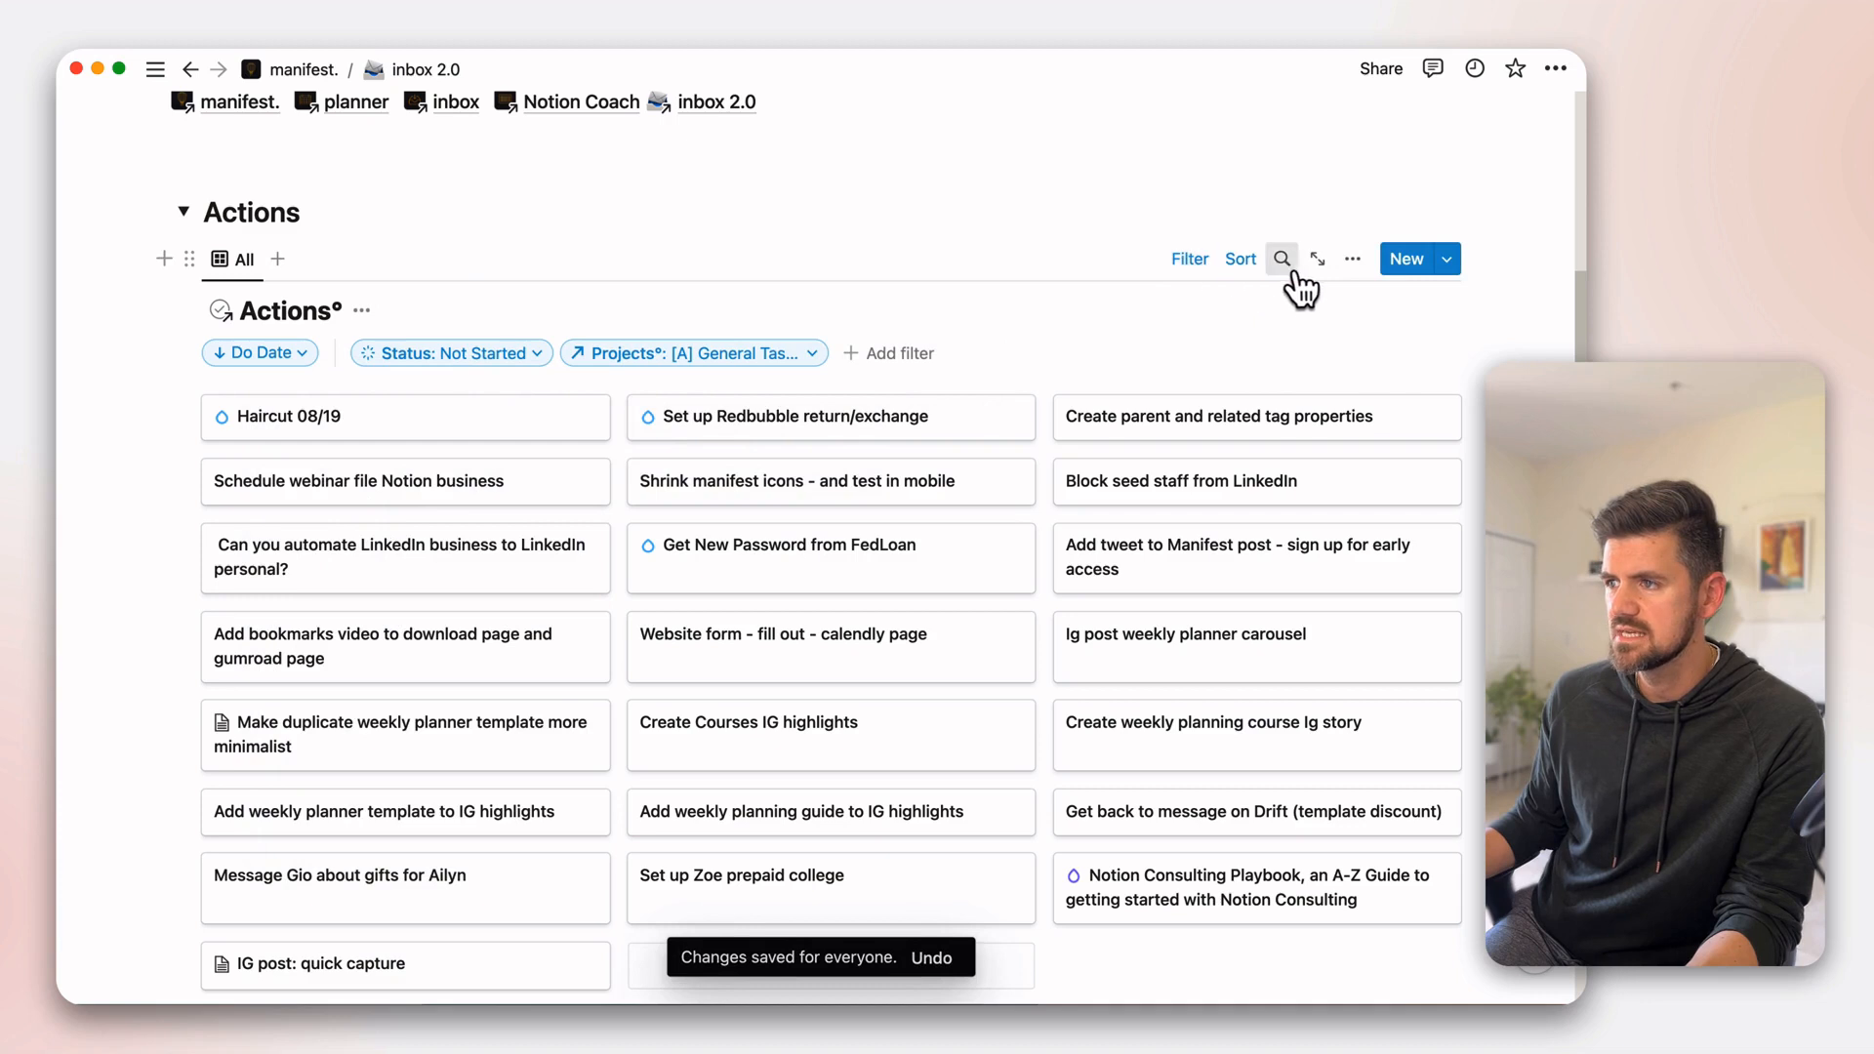
- Show the Status property on the Actions° gallery cards
left_click(1353, 261)
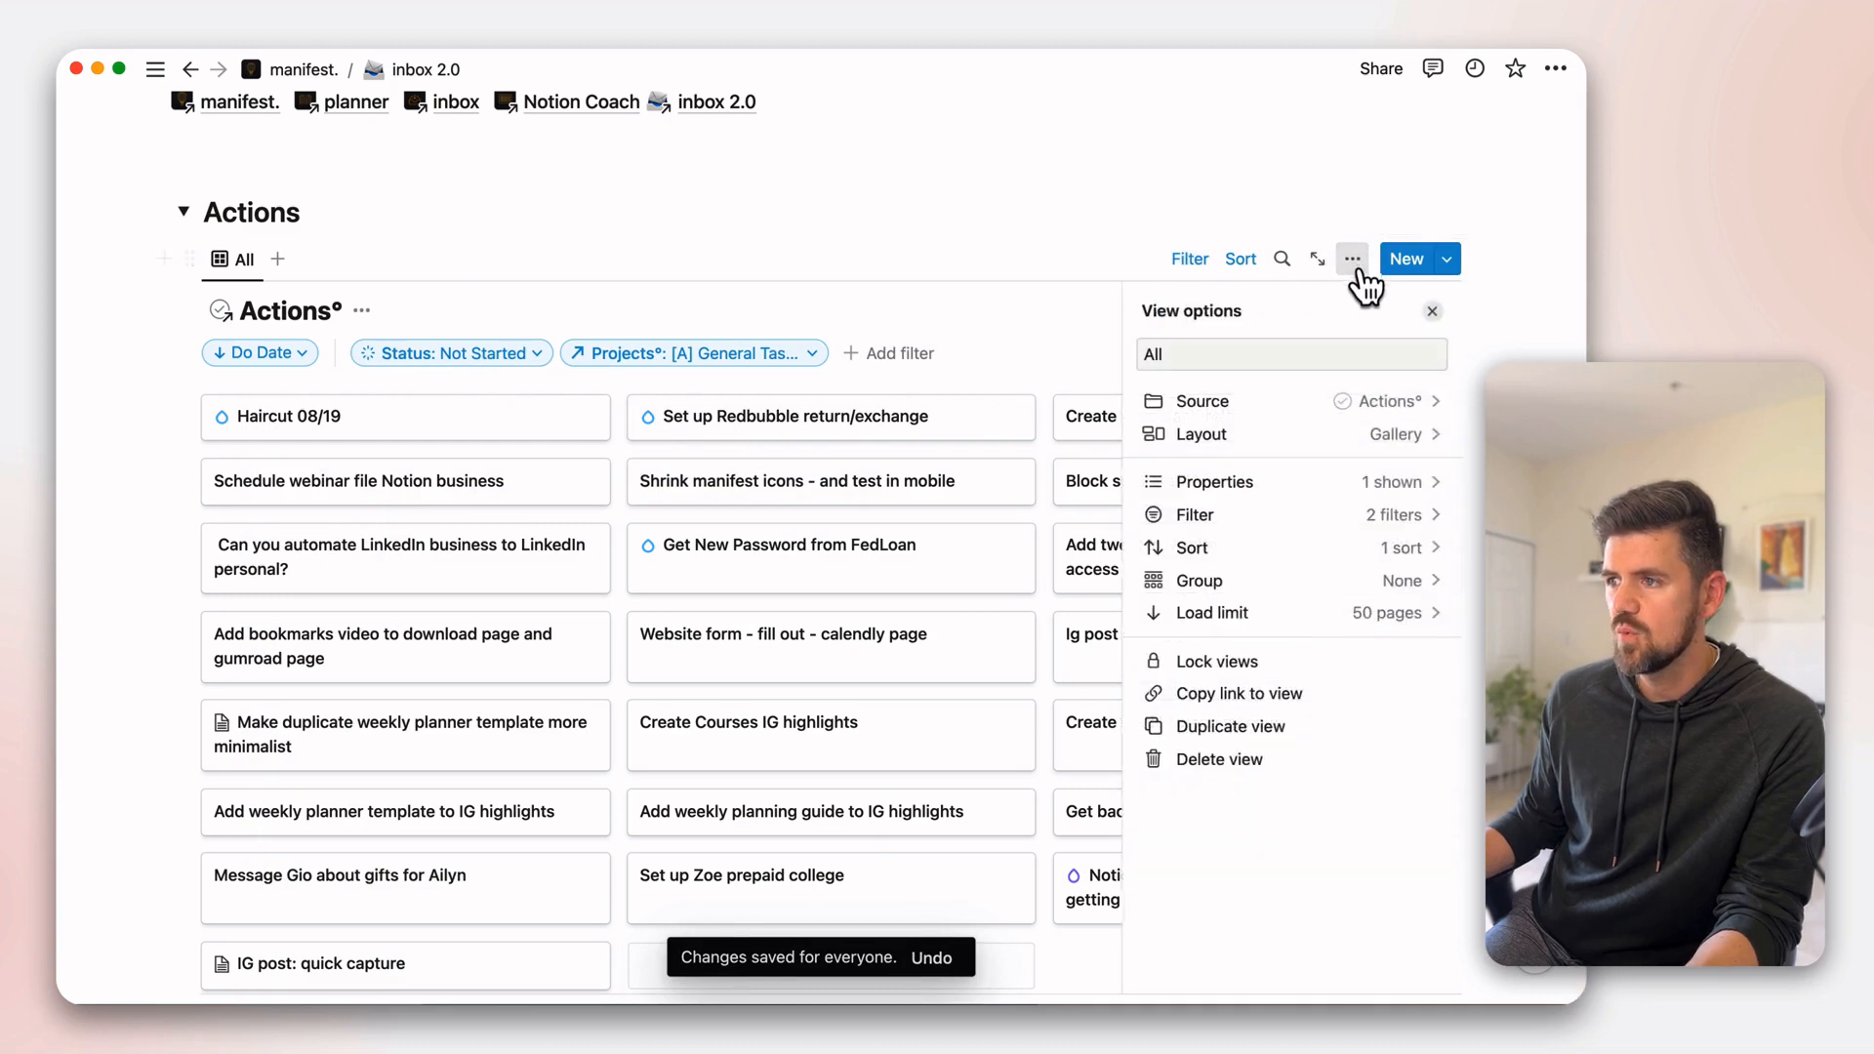
left_click(1403, 503)
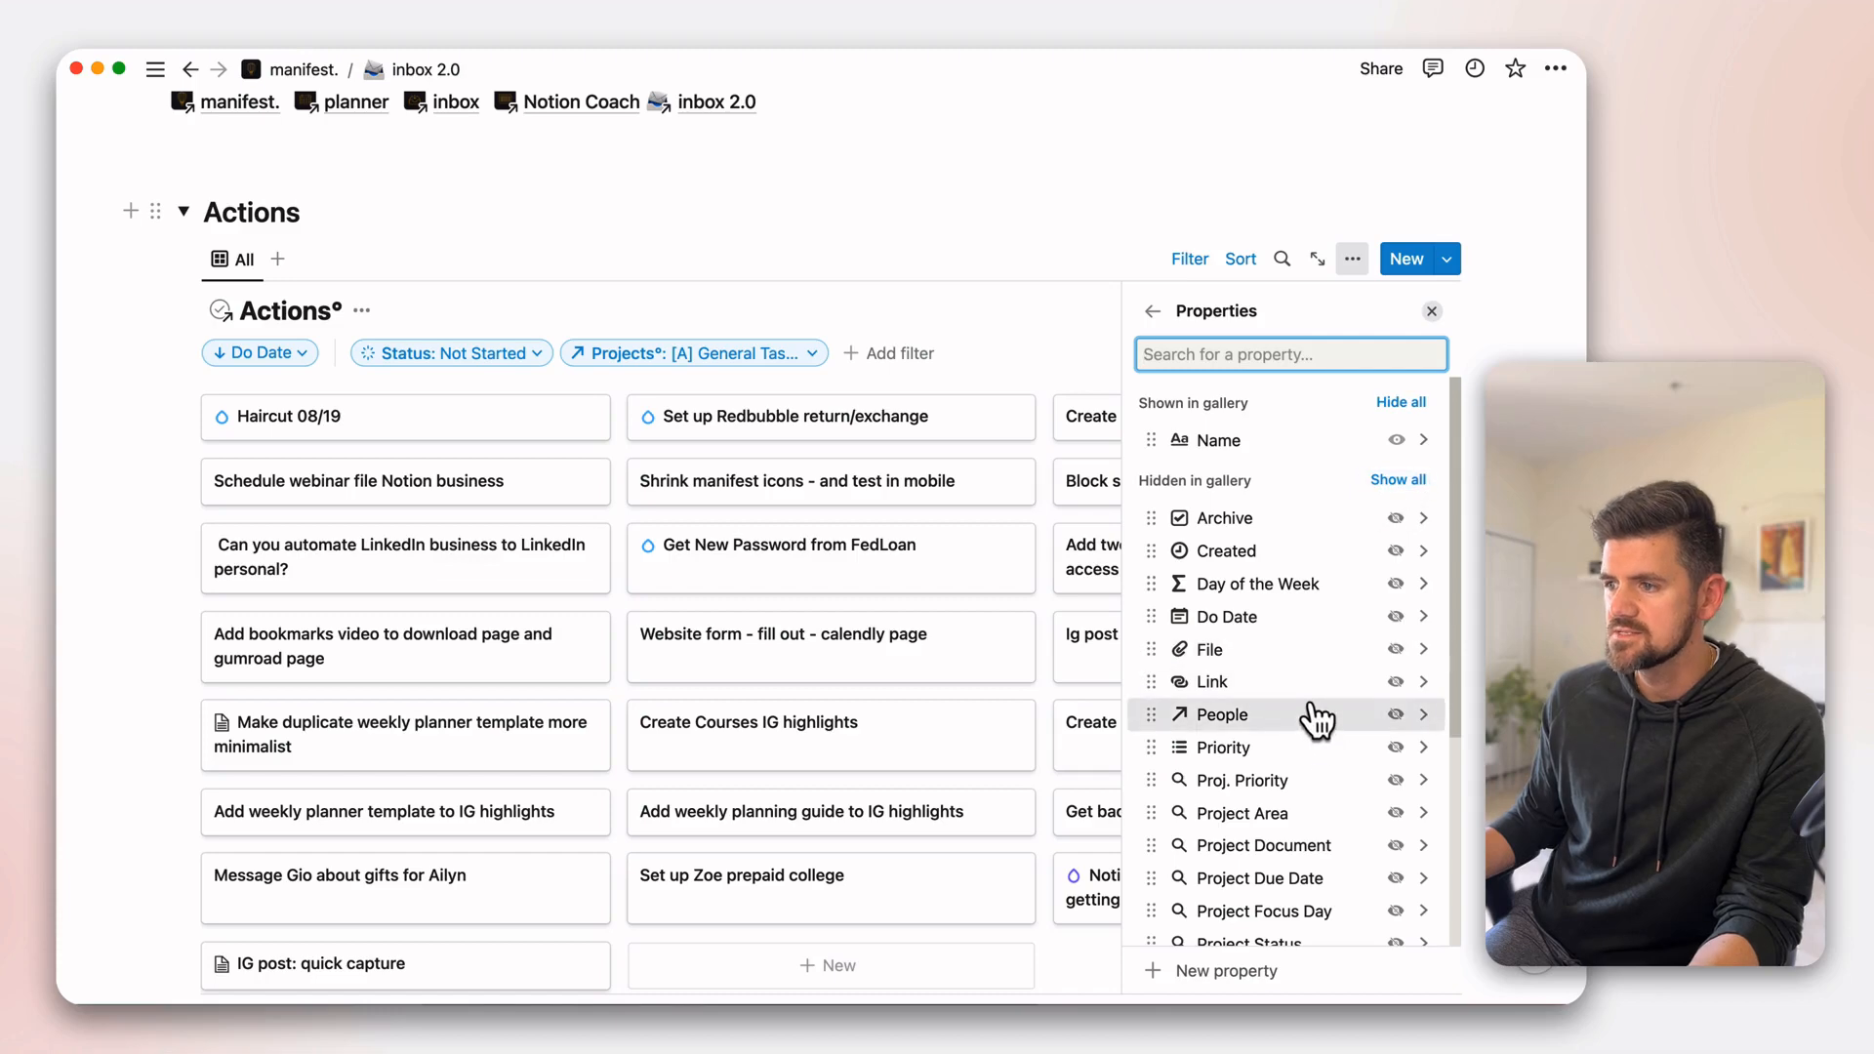
scroll(1318, 727, "down", 3)
scroll(1320, 771, "up", 5)
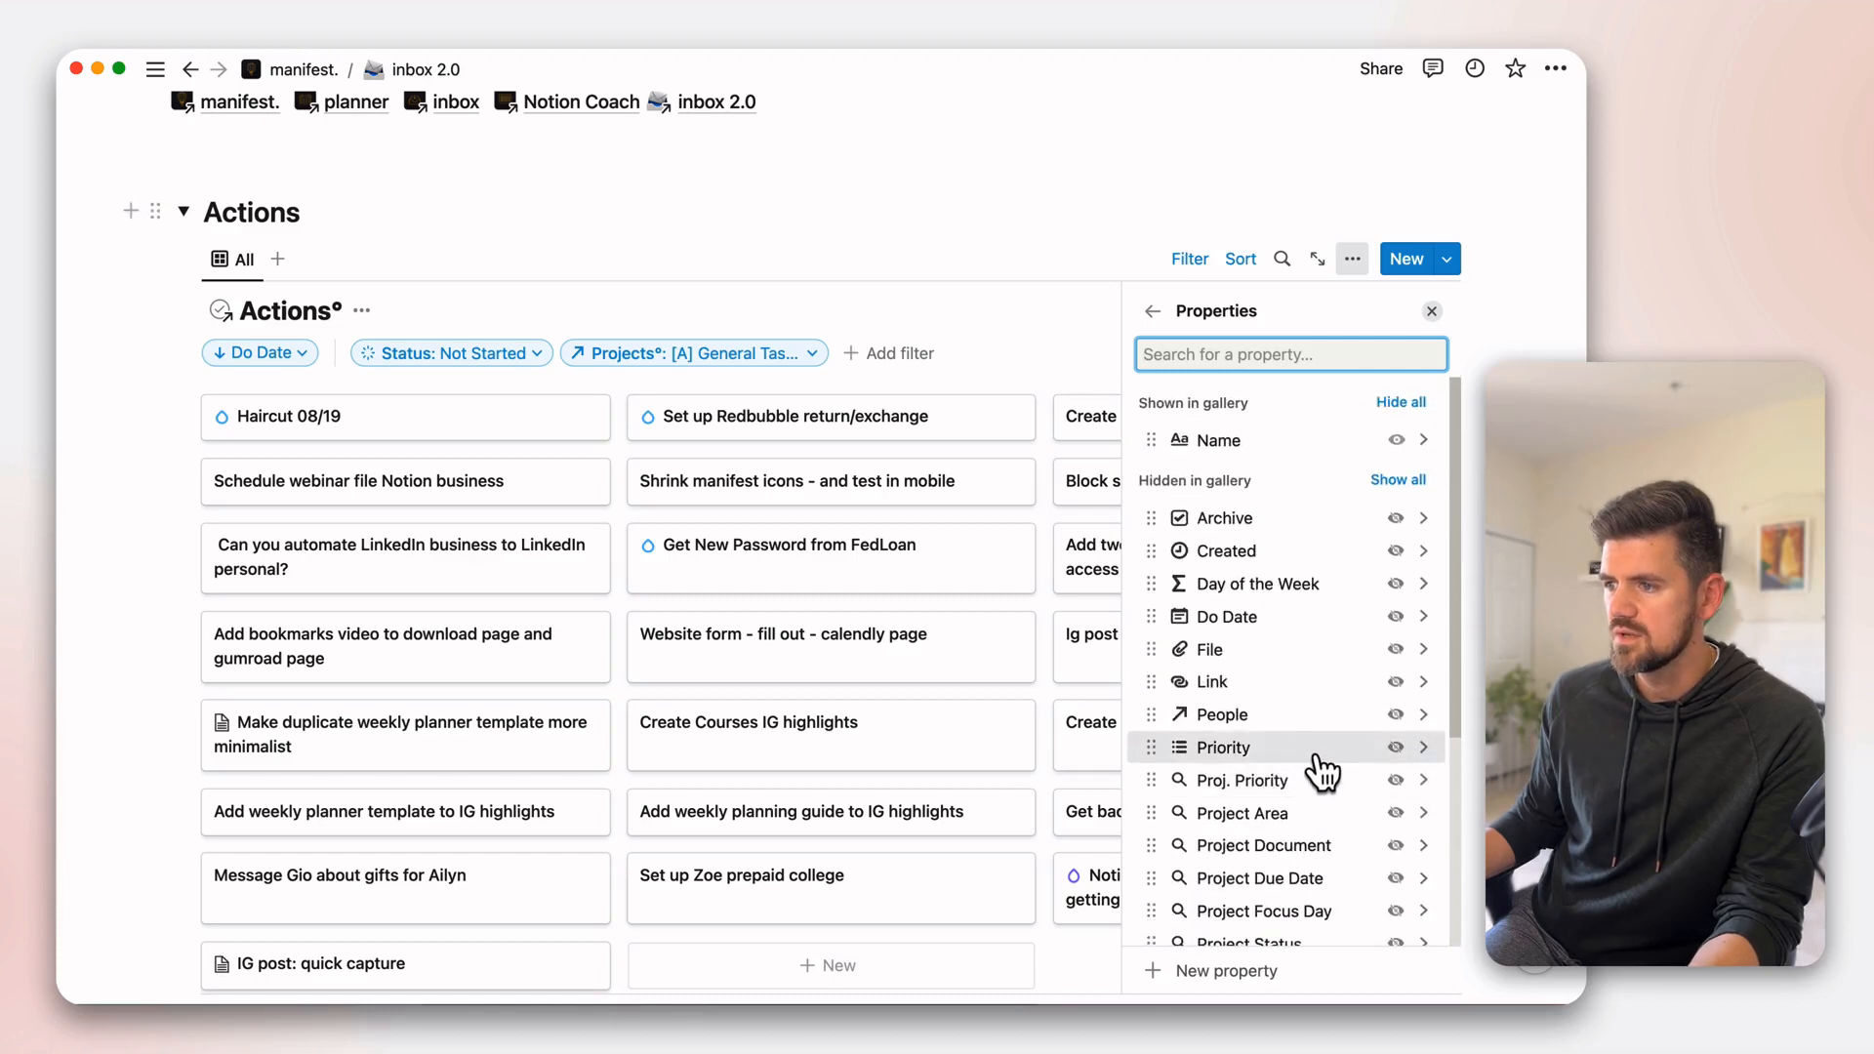
scroll(1318, 766, "down", 3)
left_click(1396, 869)
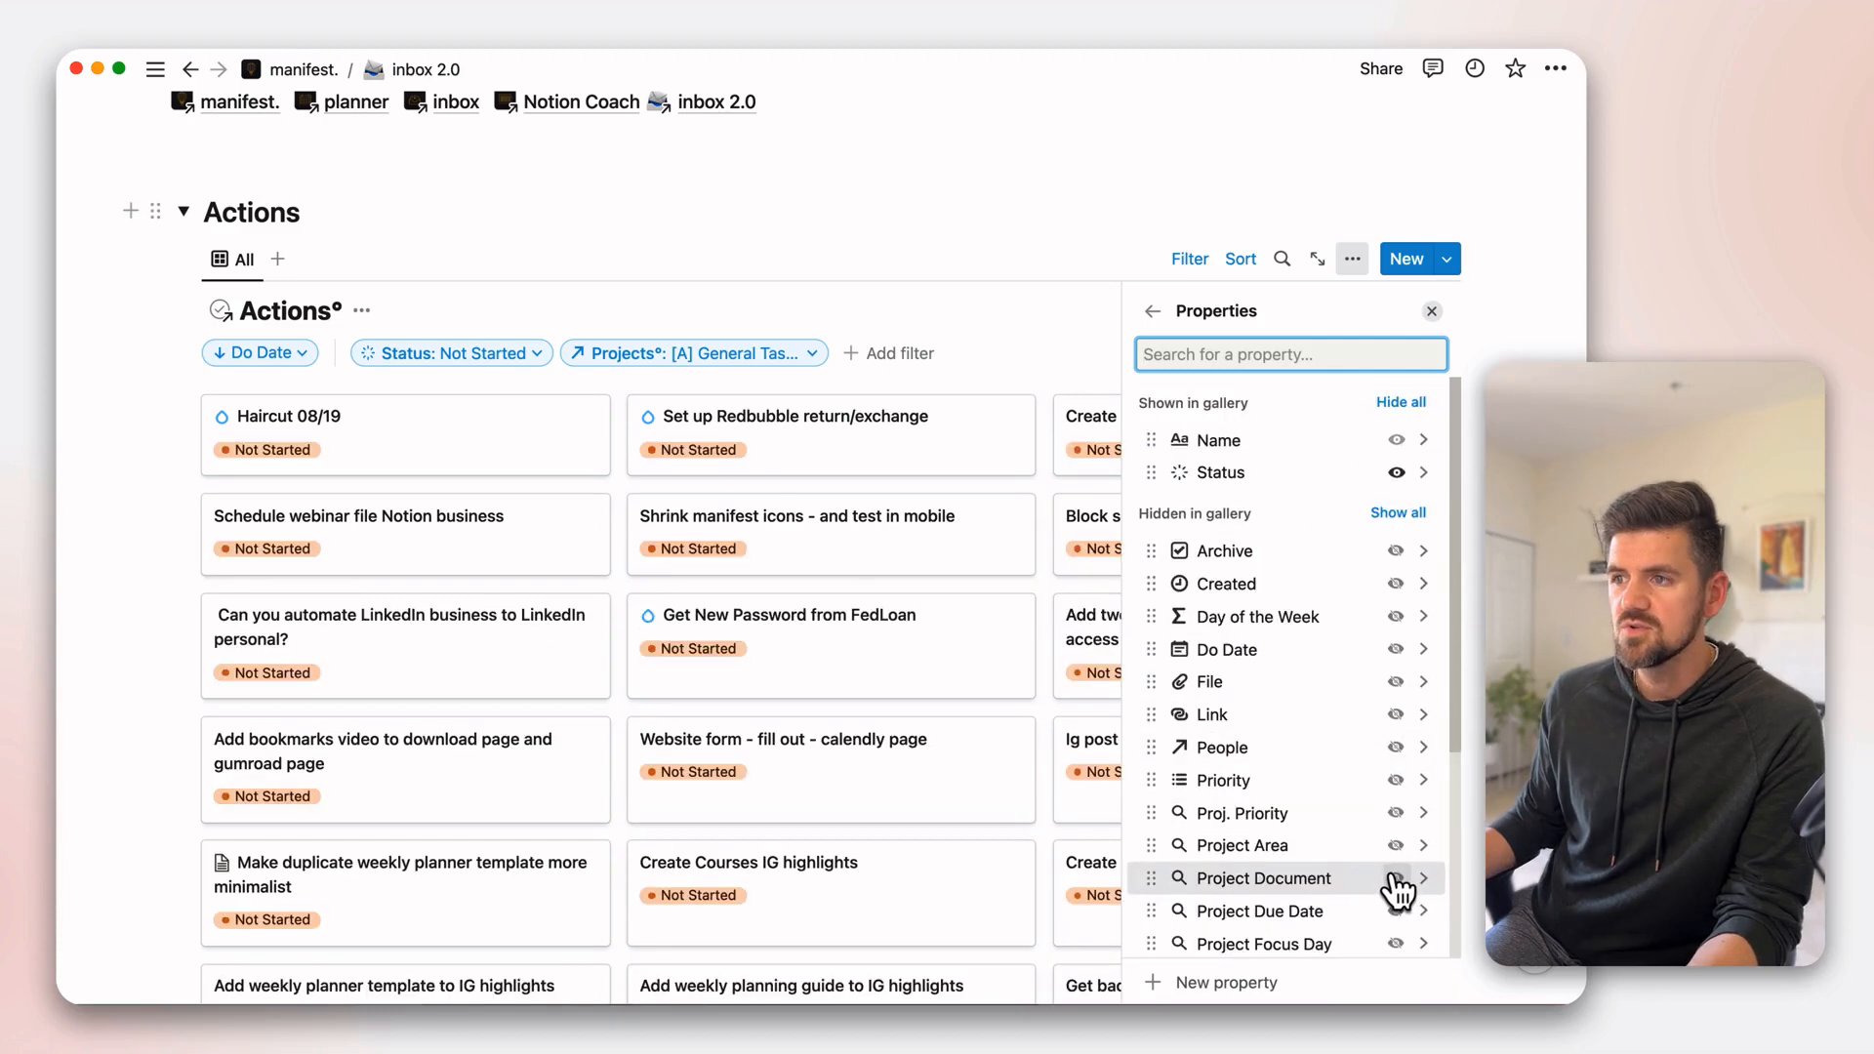
left_click(907, 302)
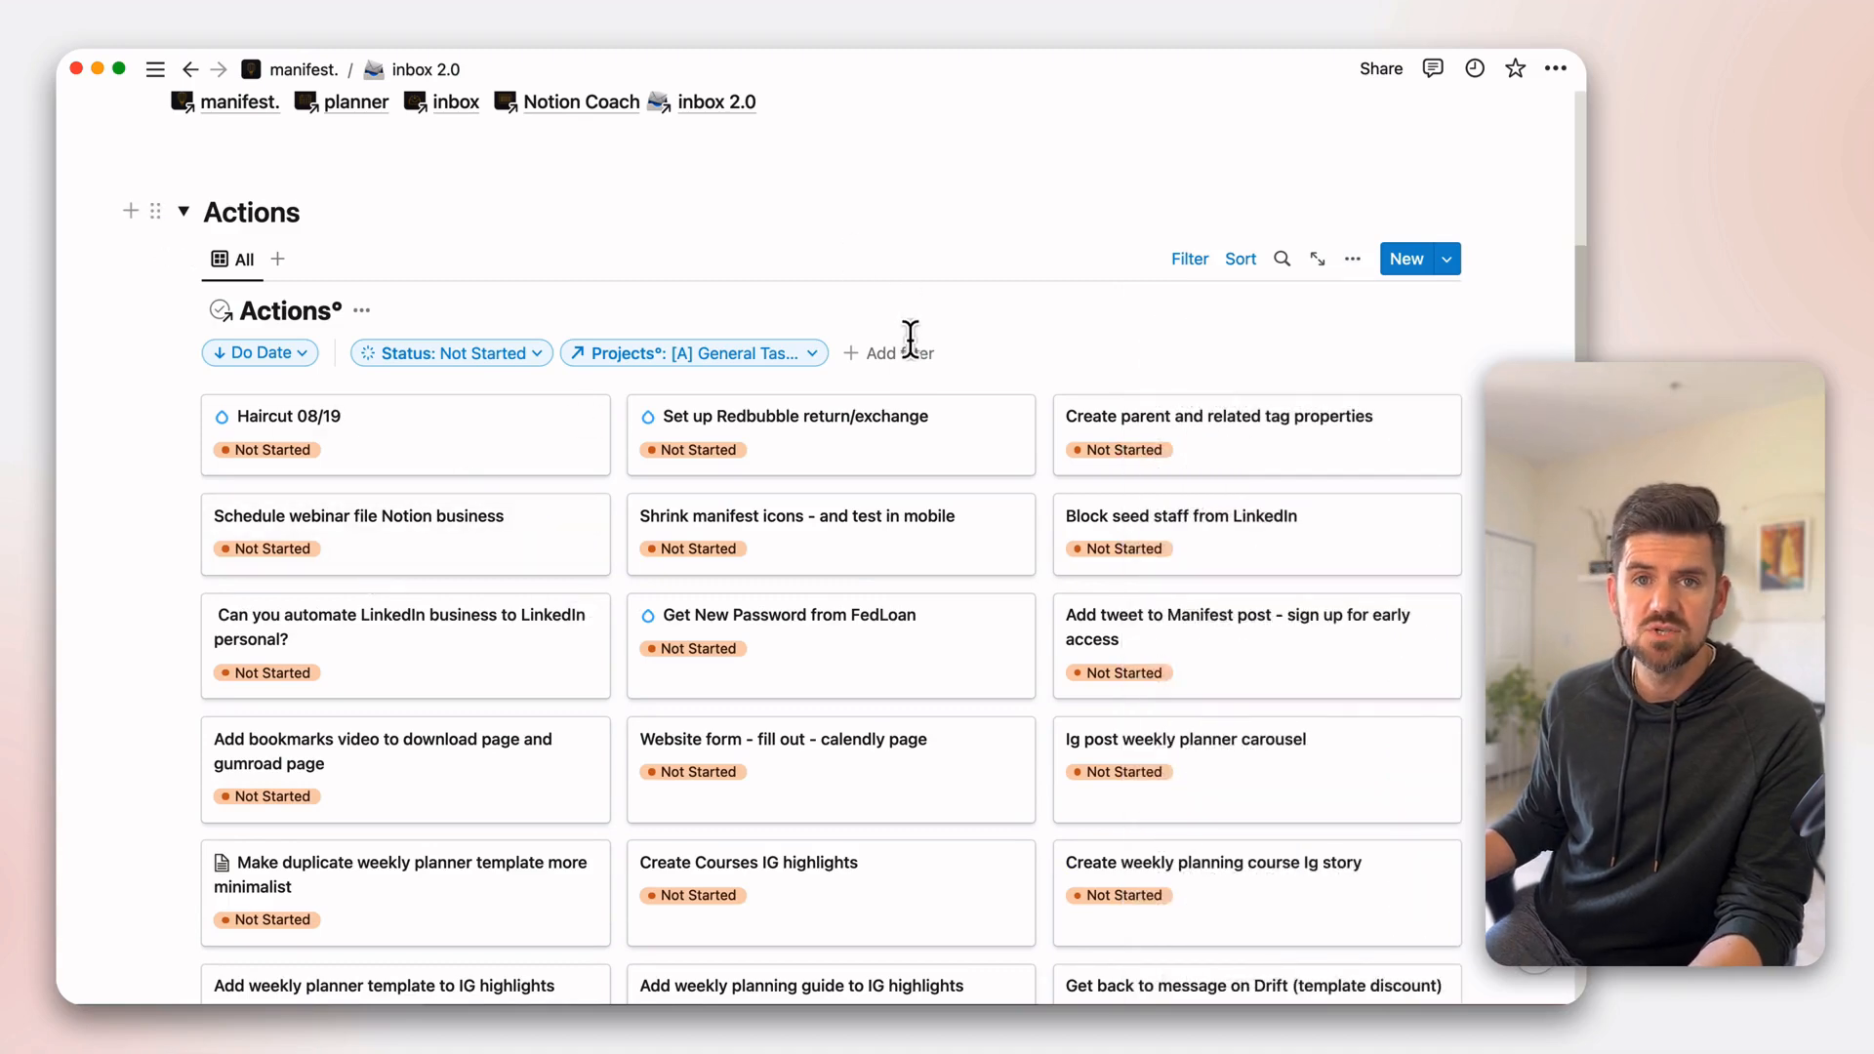
- Change the Status property in the Actions° gallery to show as a Checkbox
left_click(1353, 262)
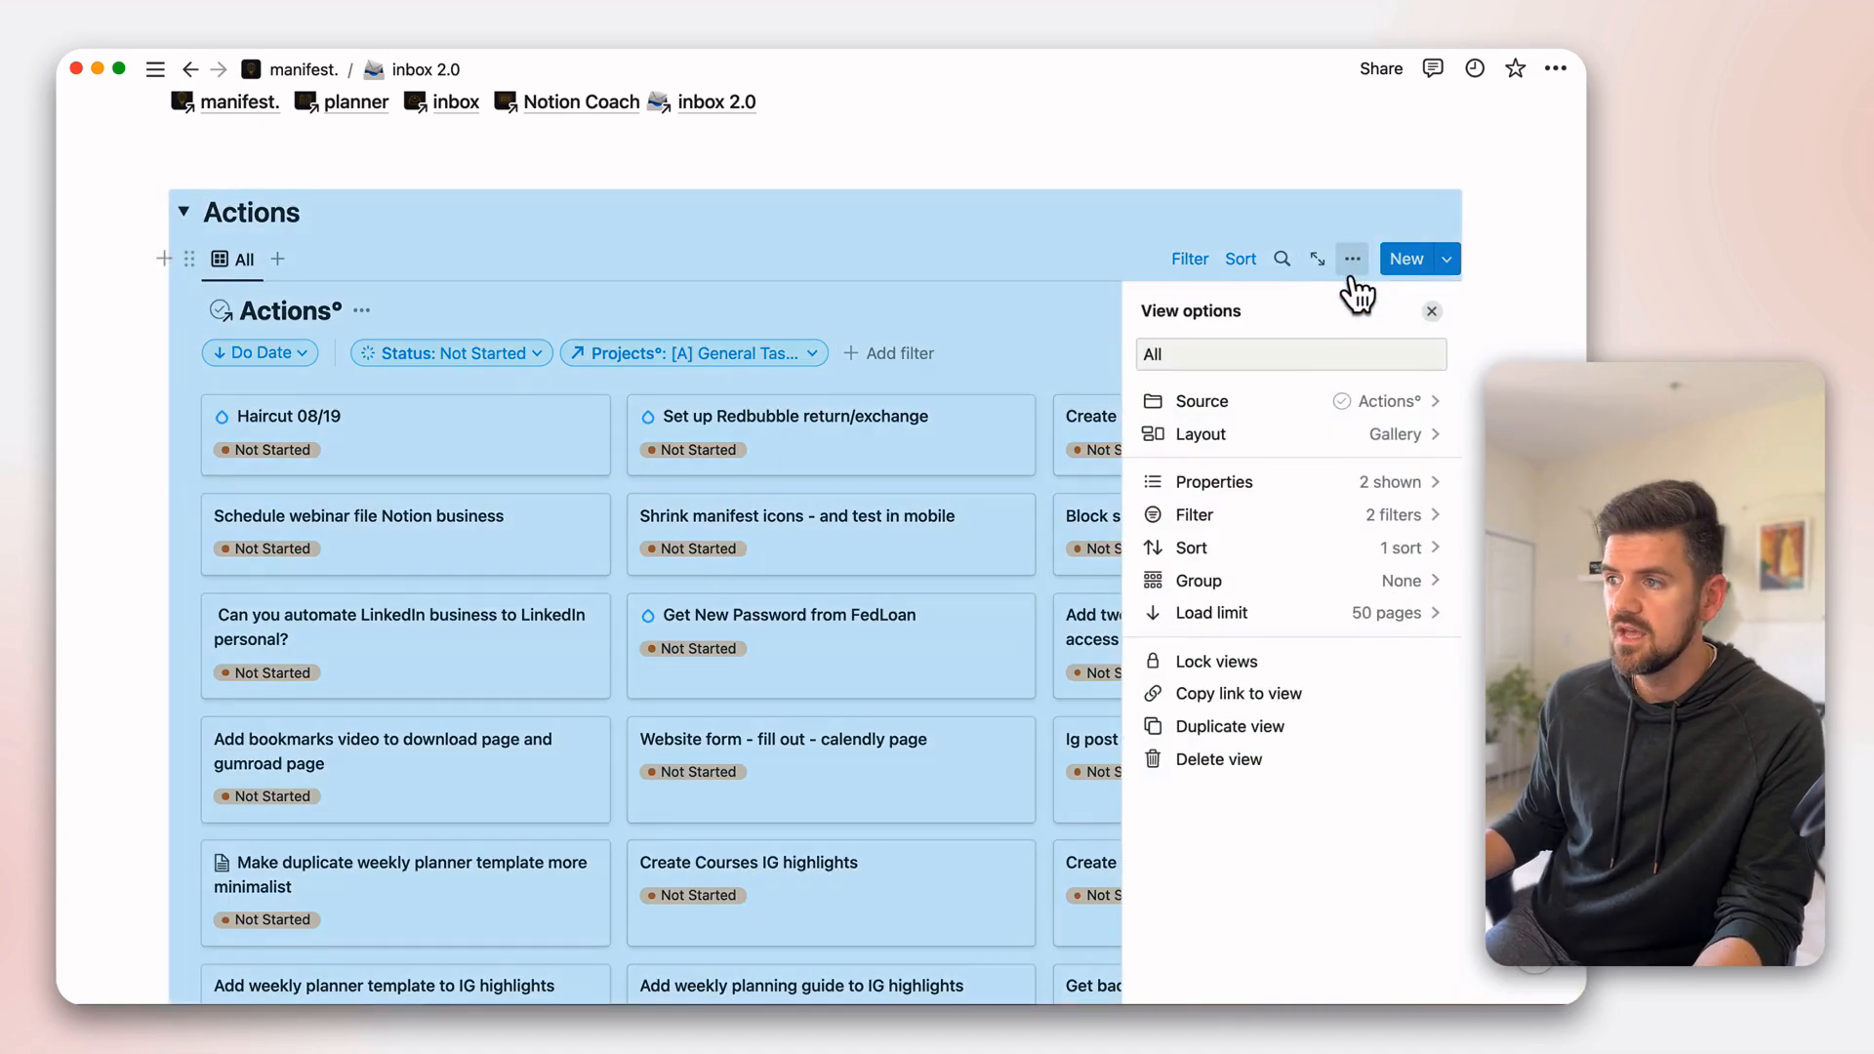
left_click(1403, 500)
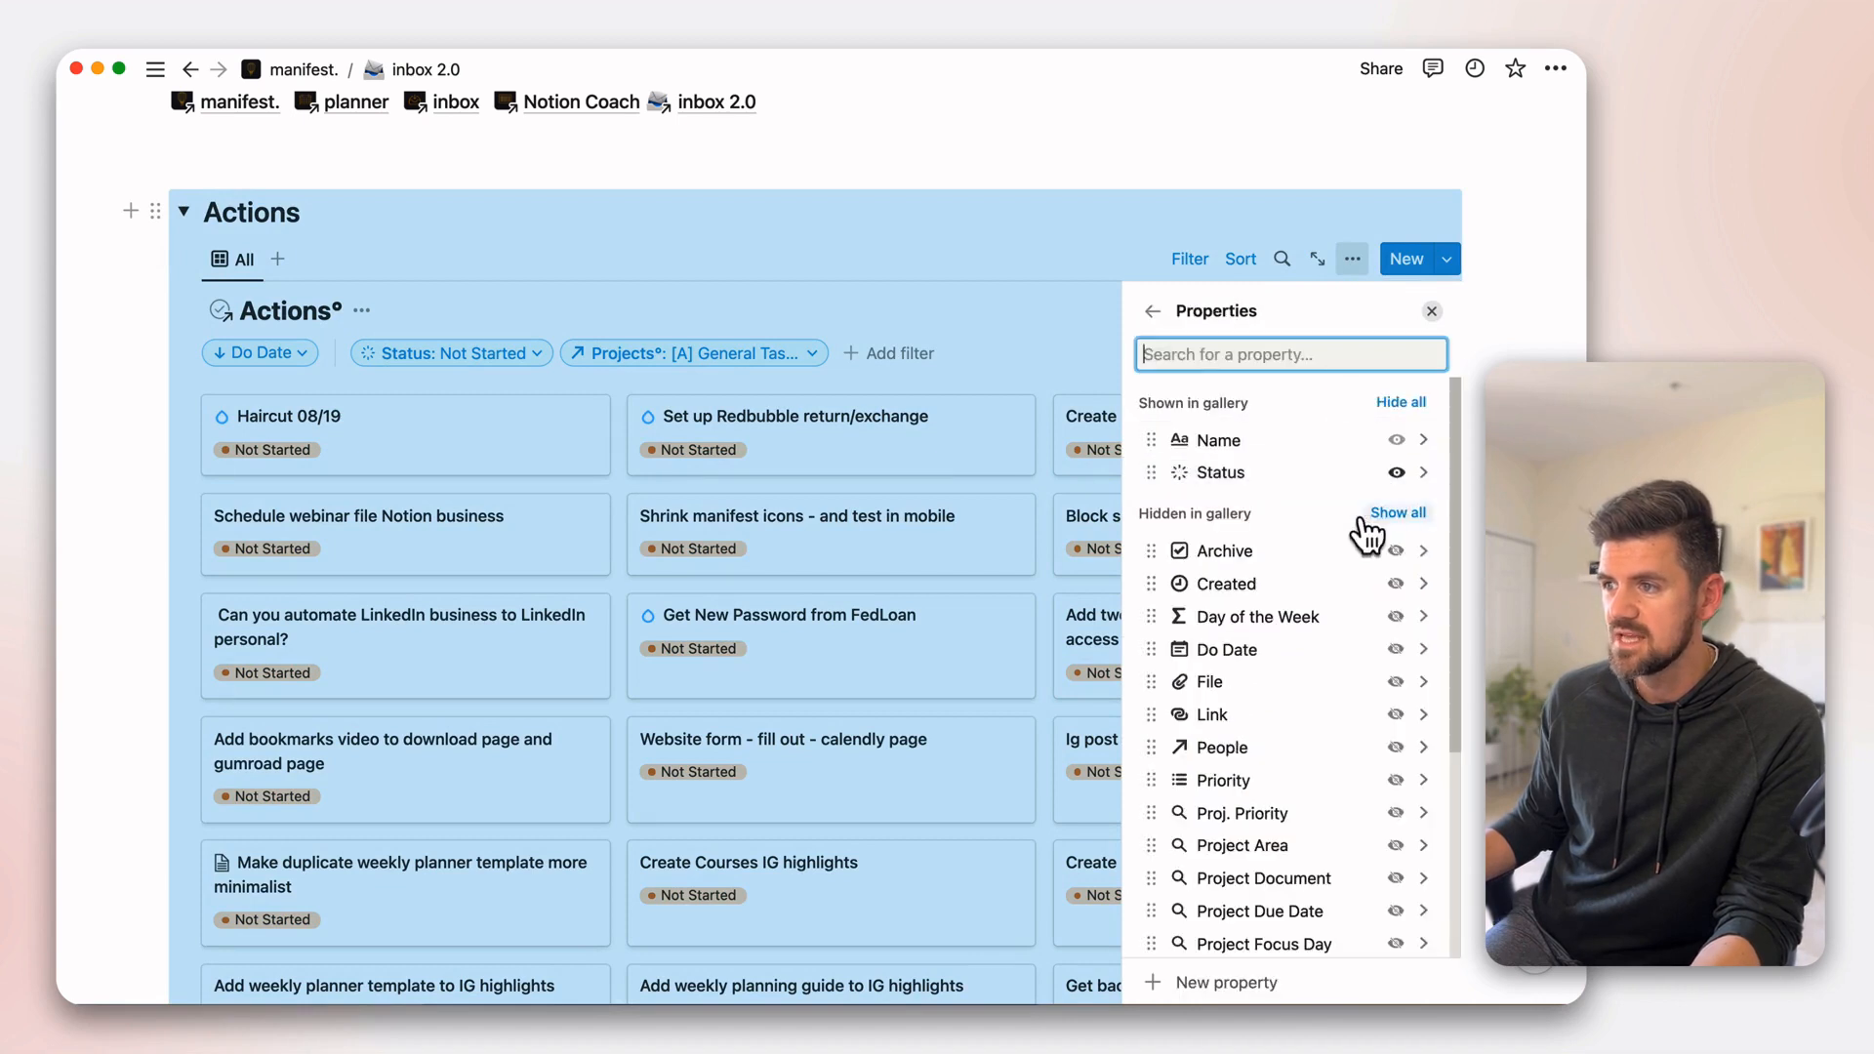
left_click(1152, 476)
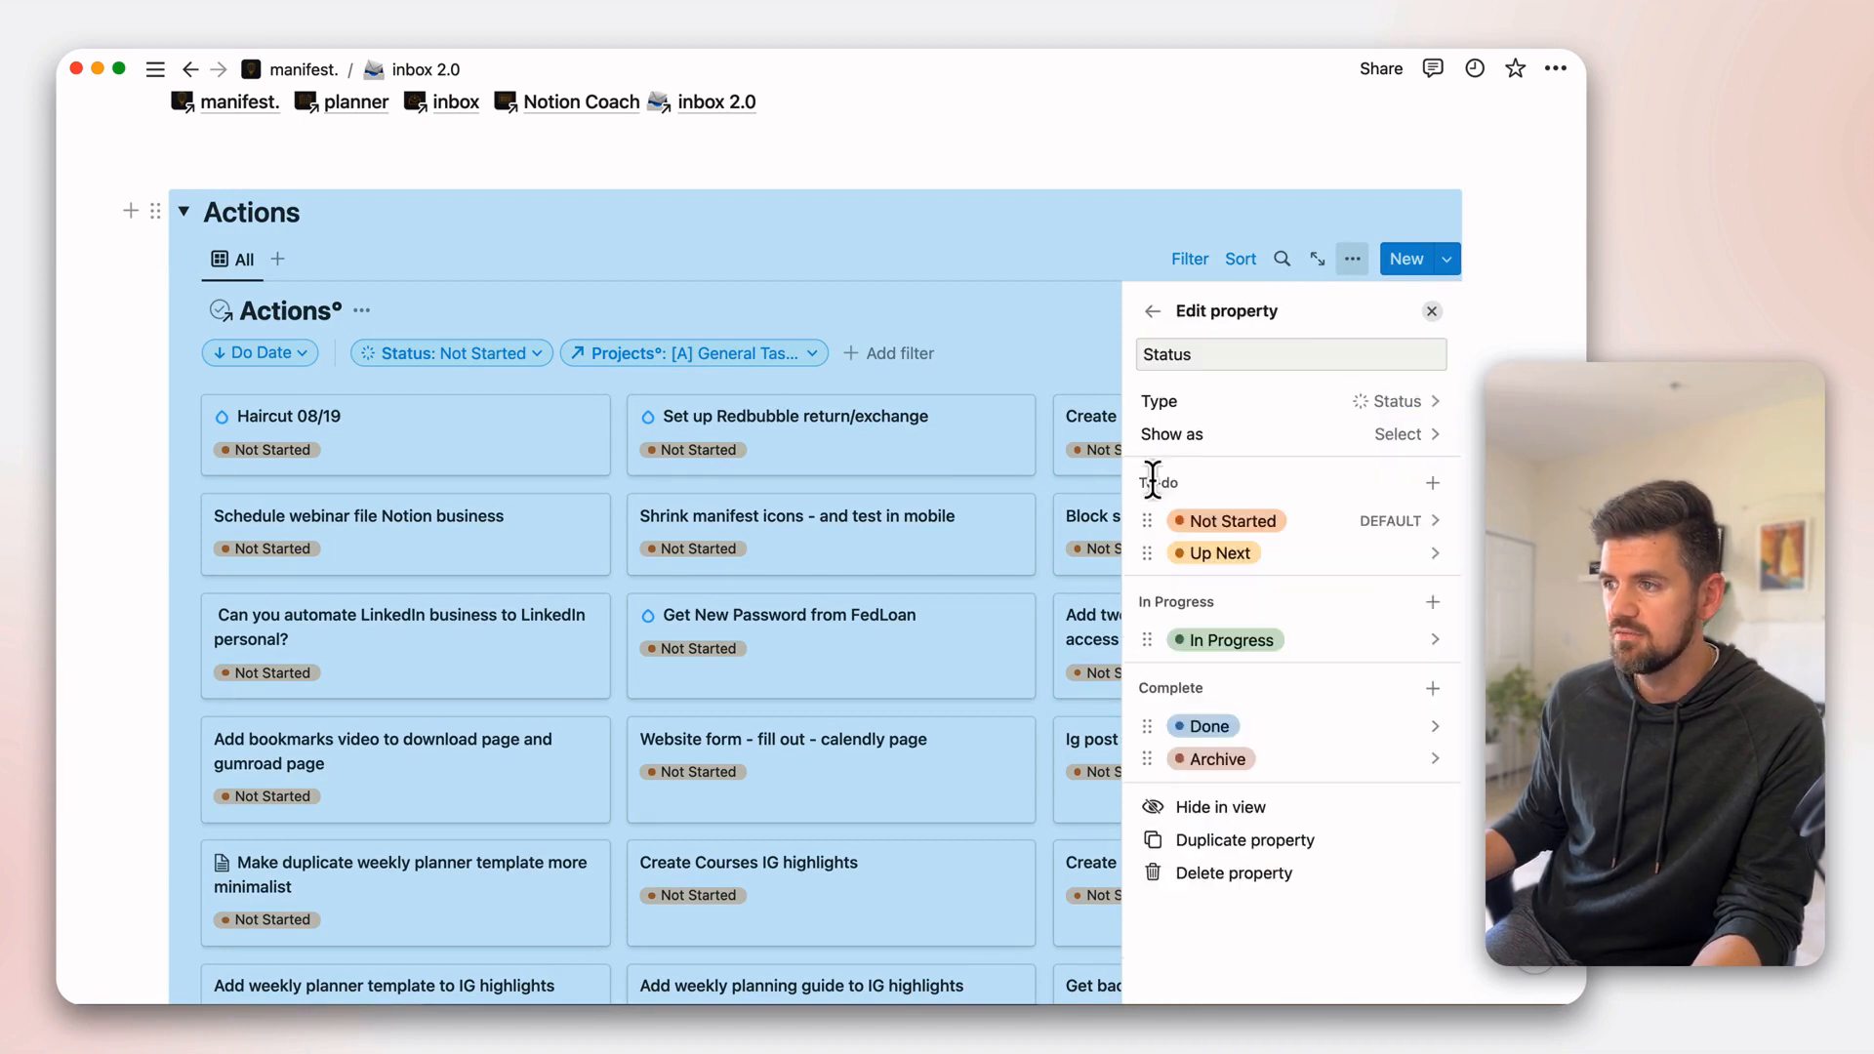
left_click(1416, 441)
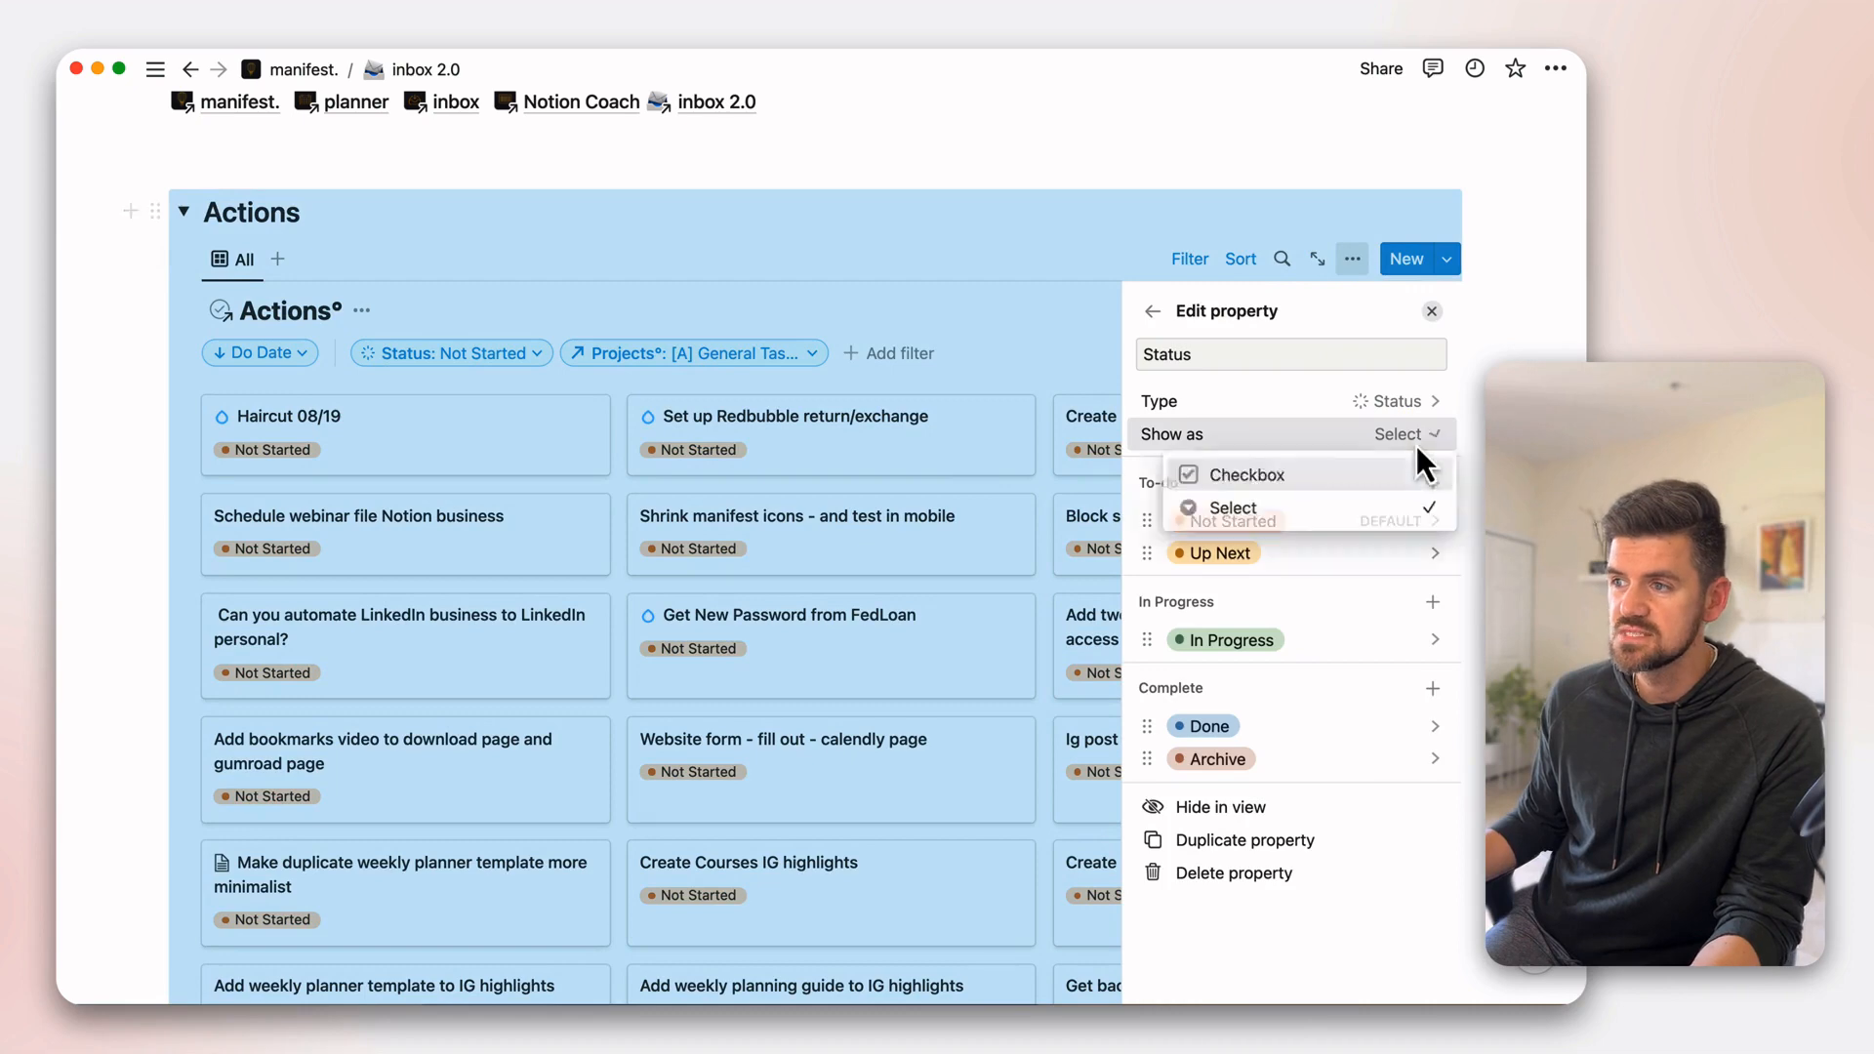
left_click(1274, 478)
key("Escape")
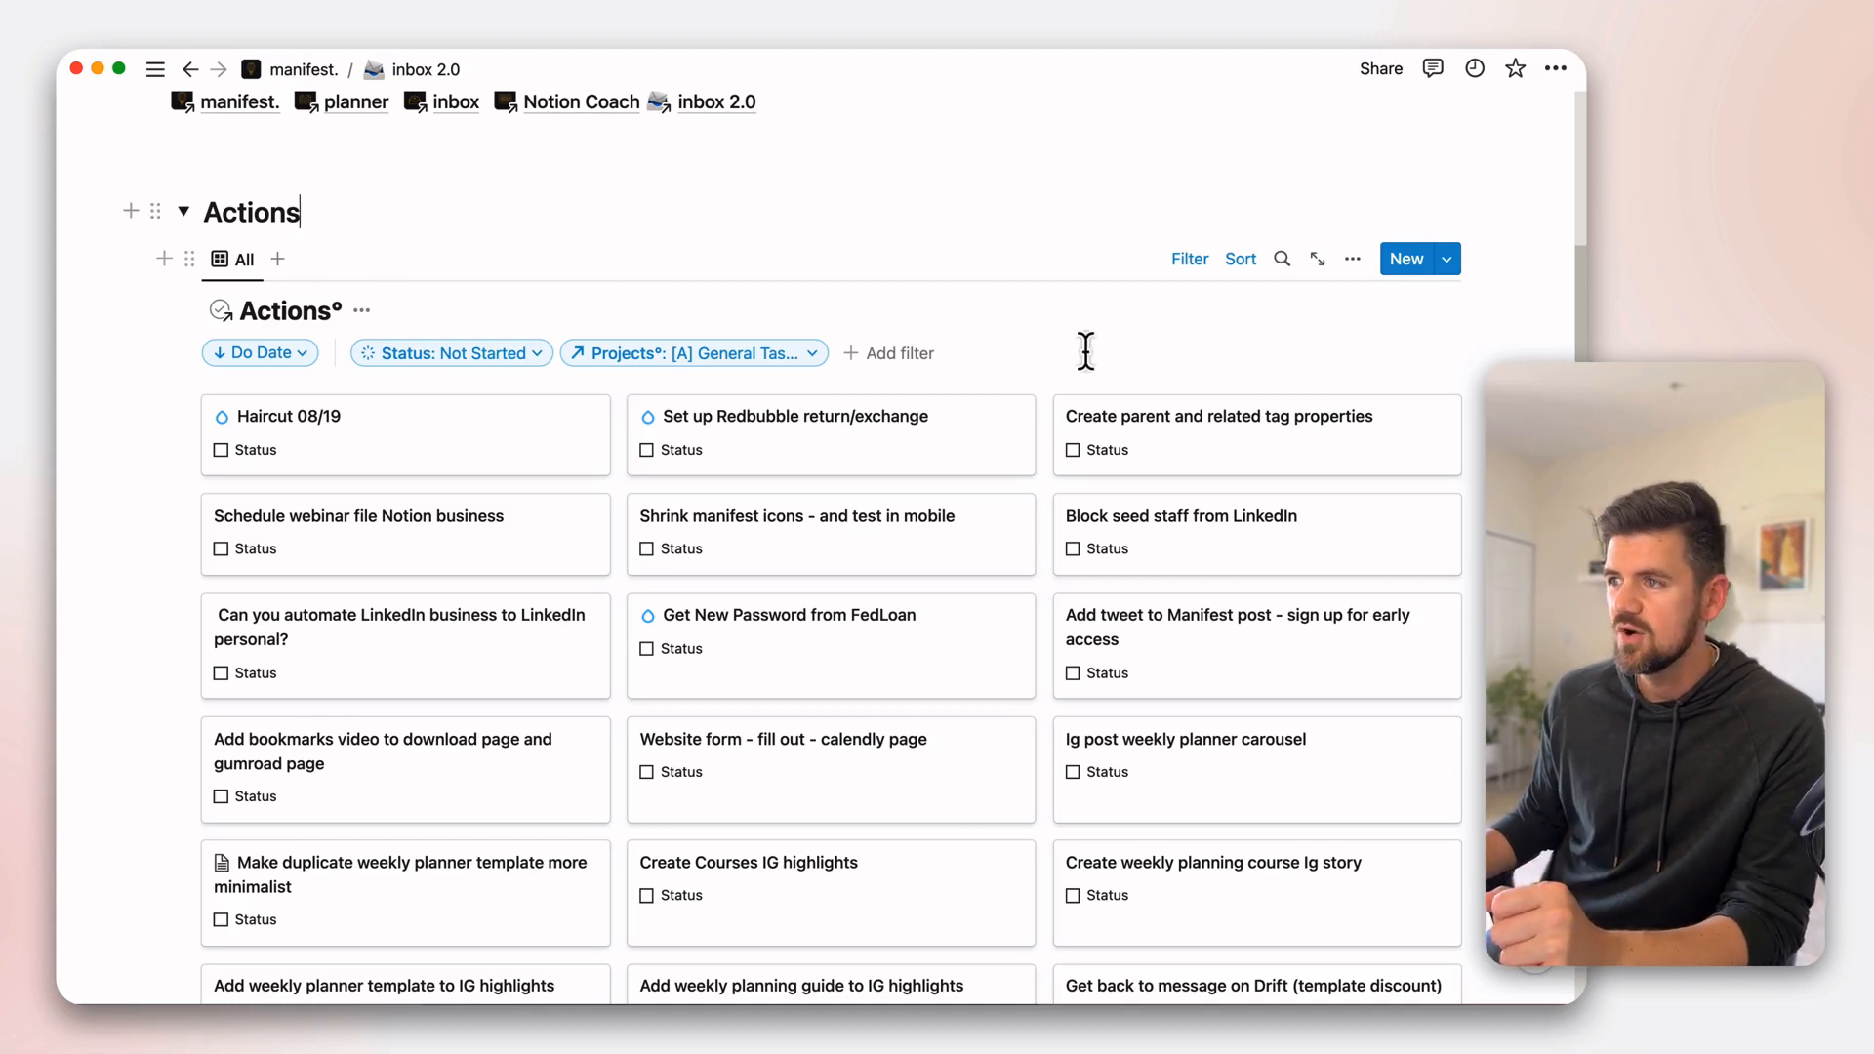
- Copy the link to the Actions° view, apply it to the "Actions" heading text and collapse the toggle
left_click(1352, 259)
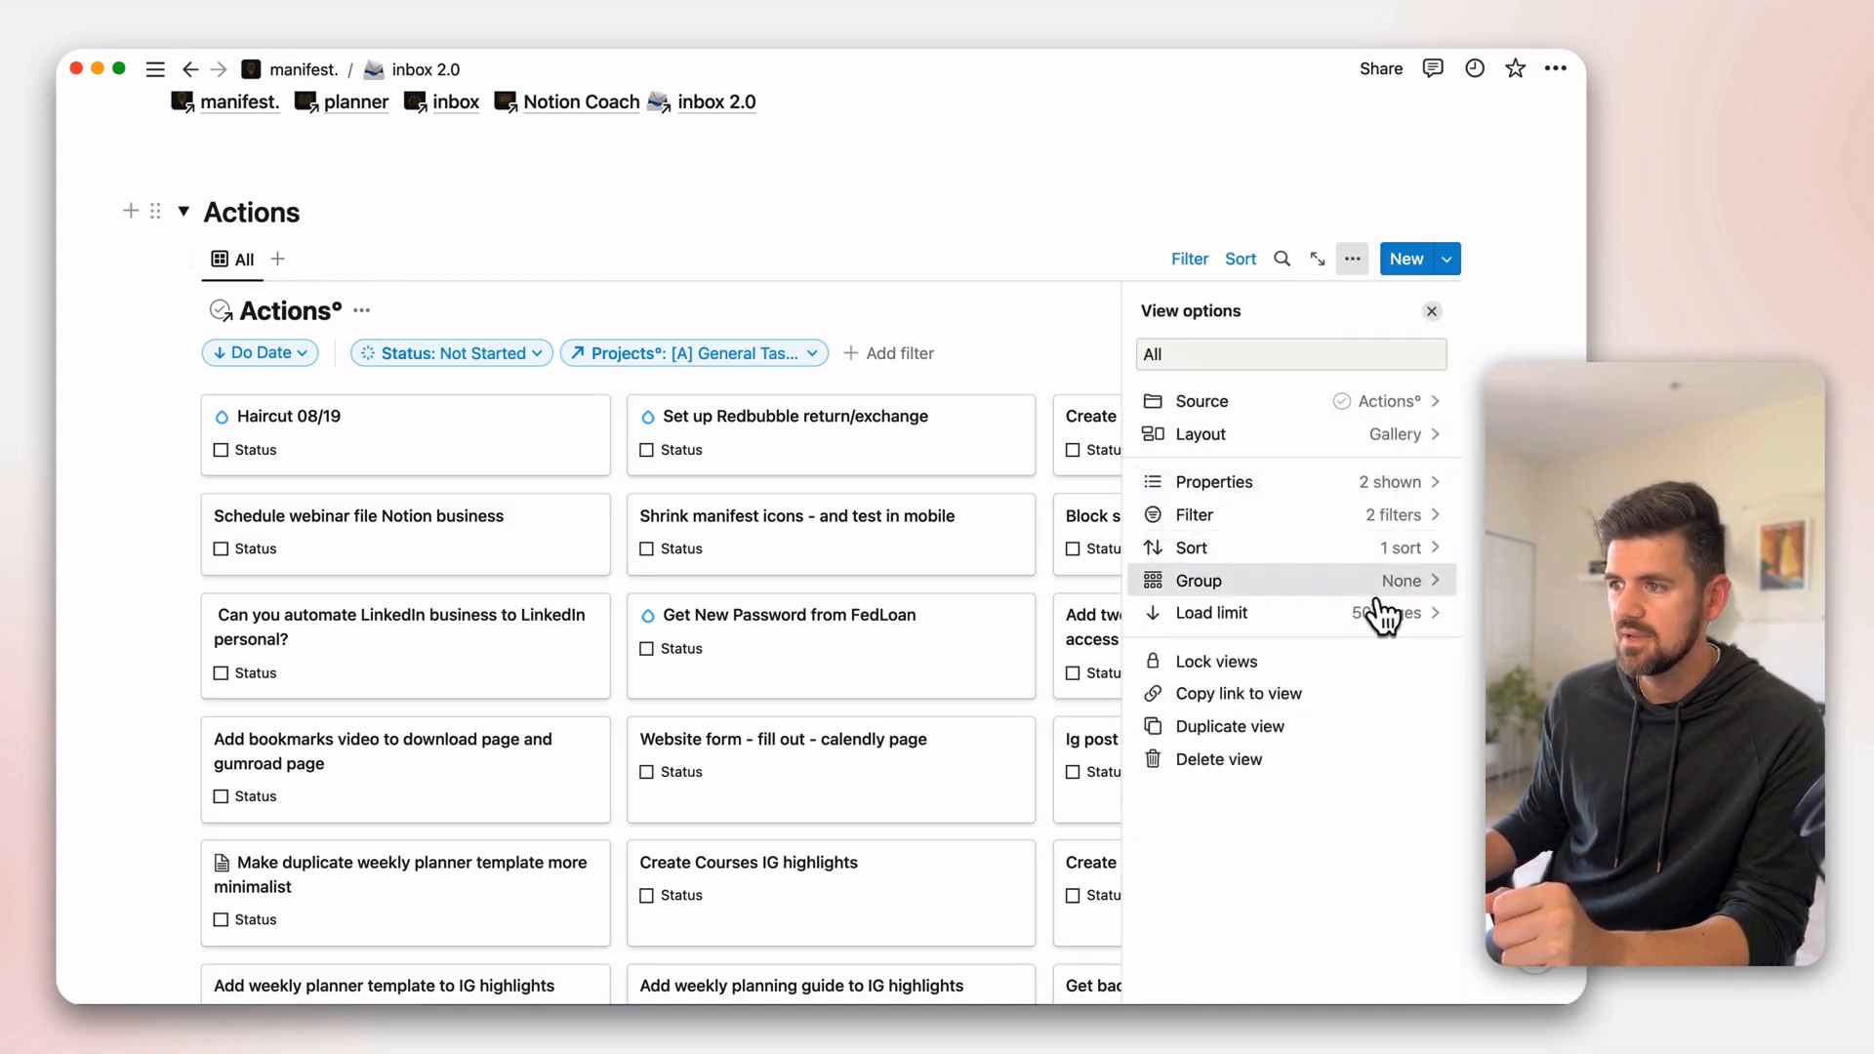
left_click(1320, 699)
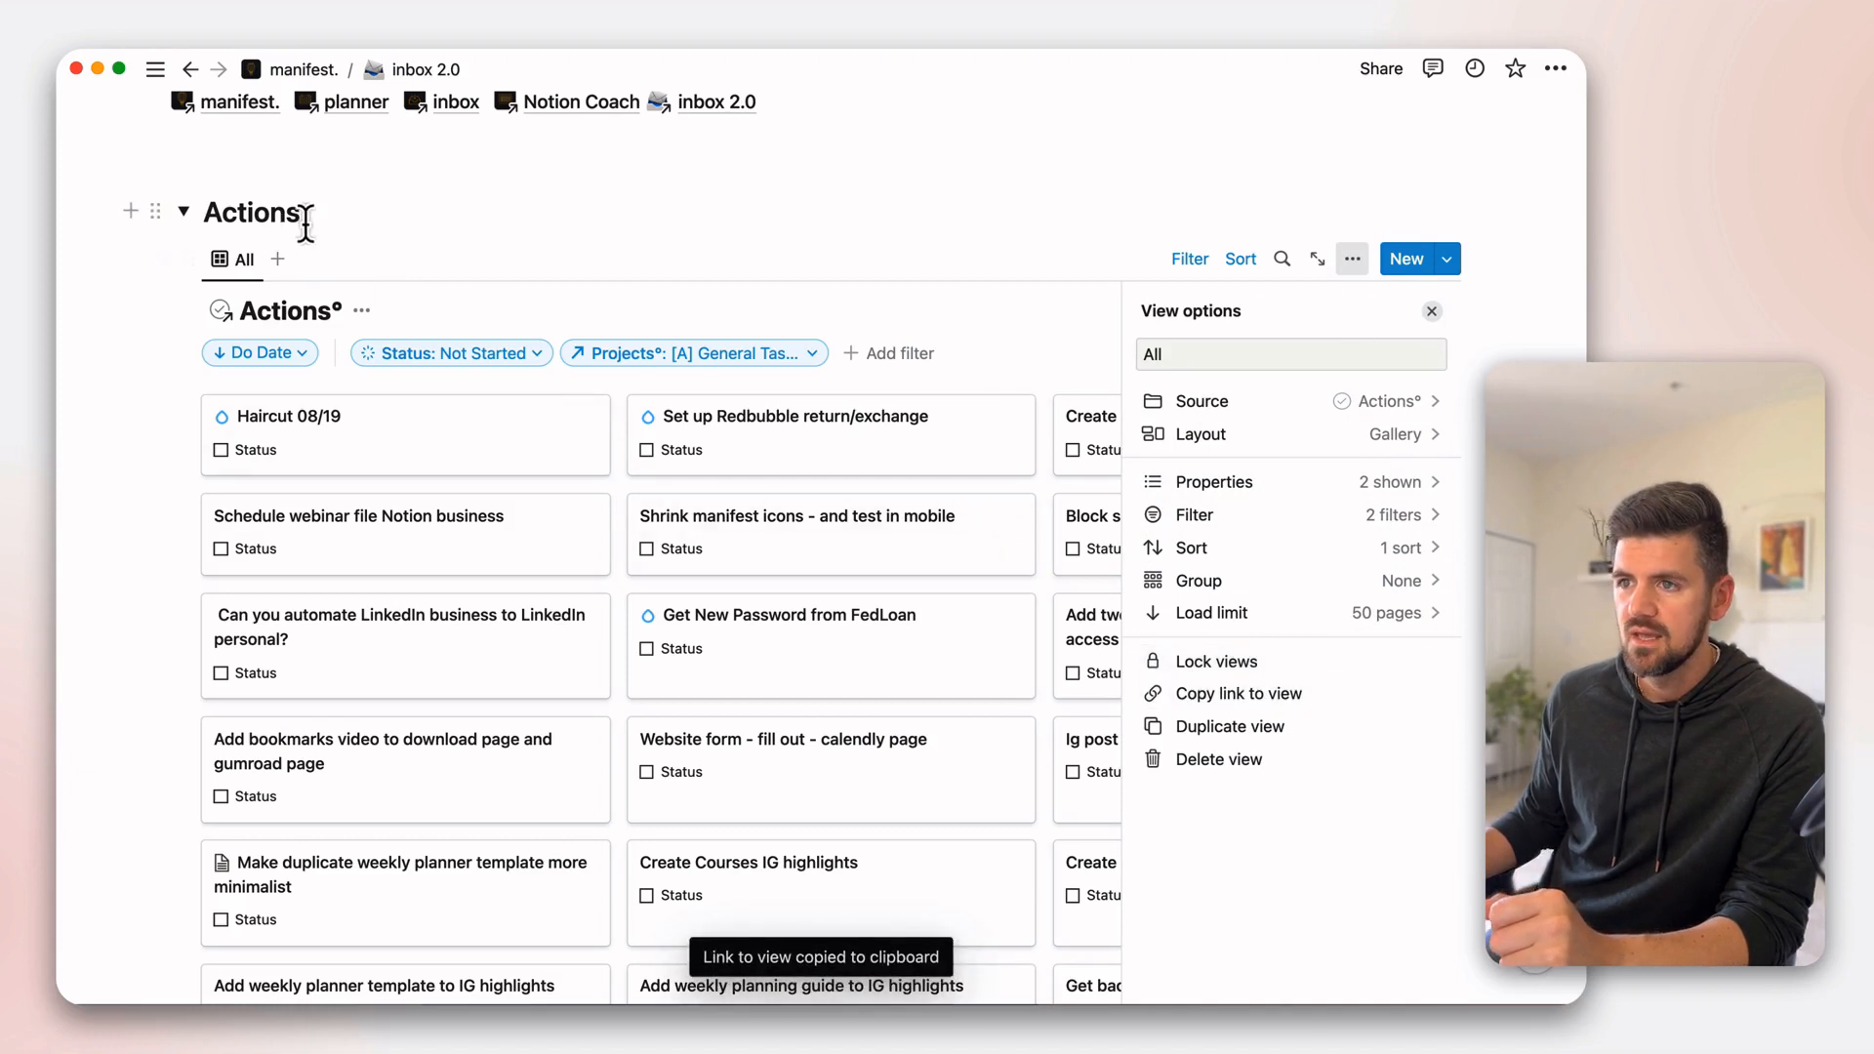
left_click_drag(301, 213, 217, 220)
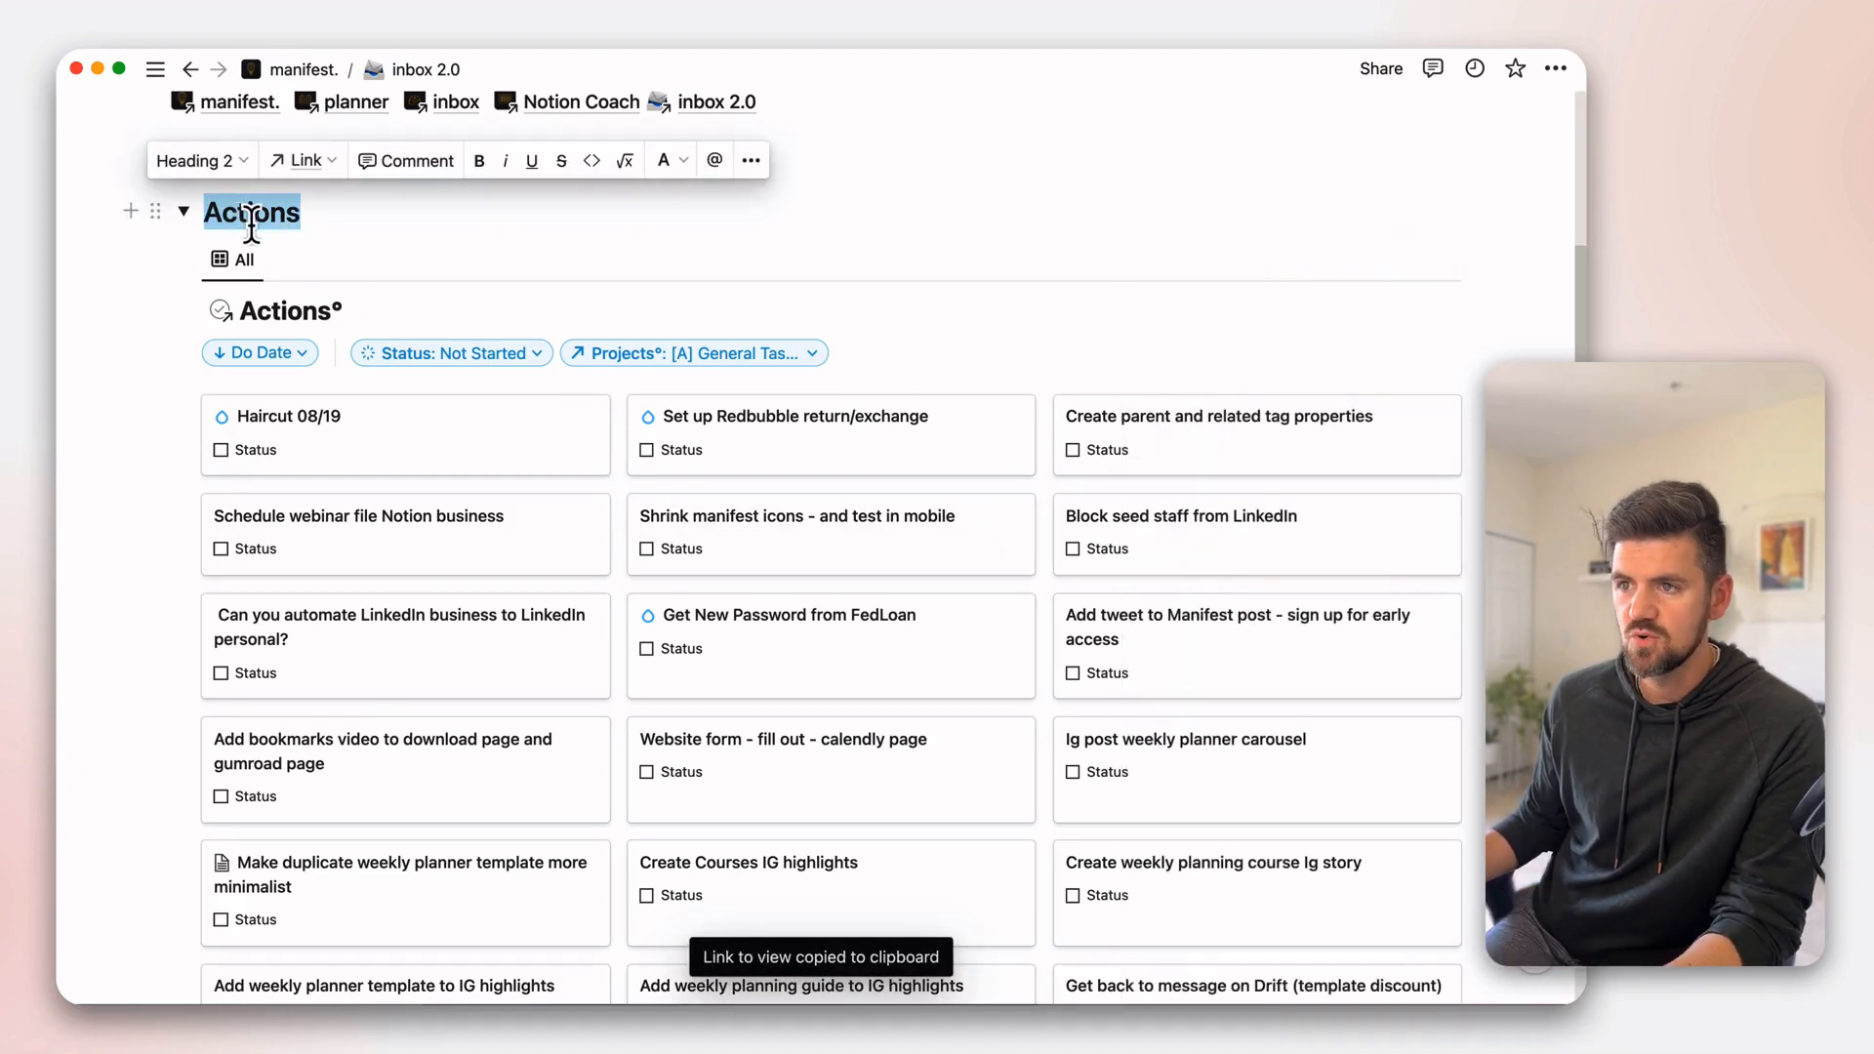
left_click(349, 224)
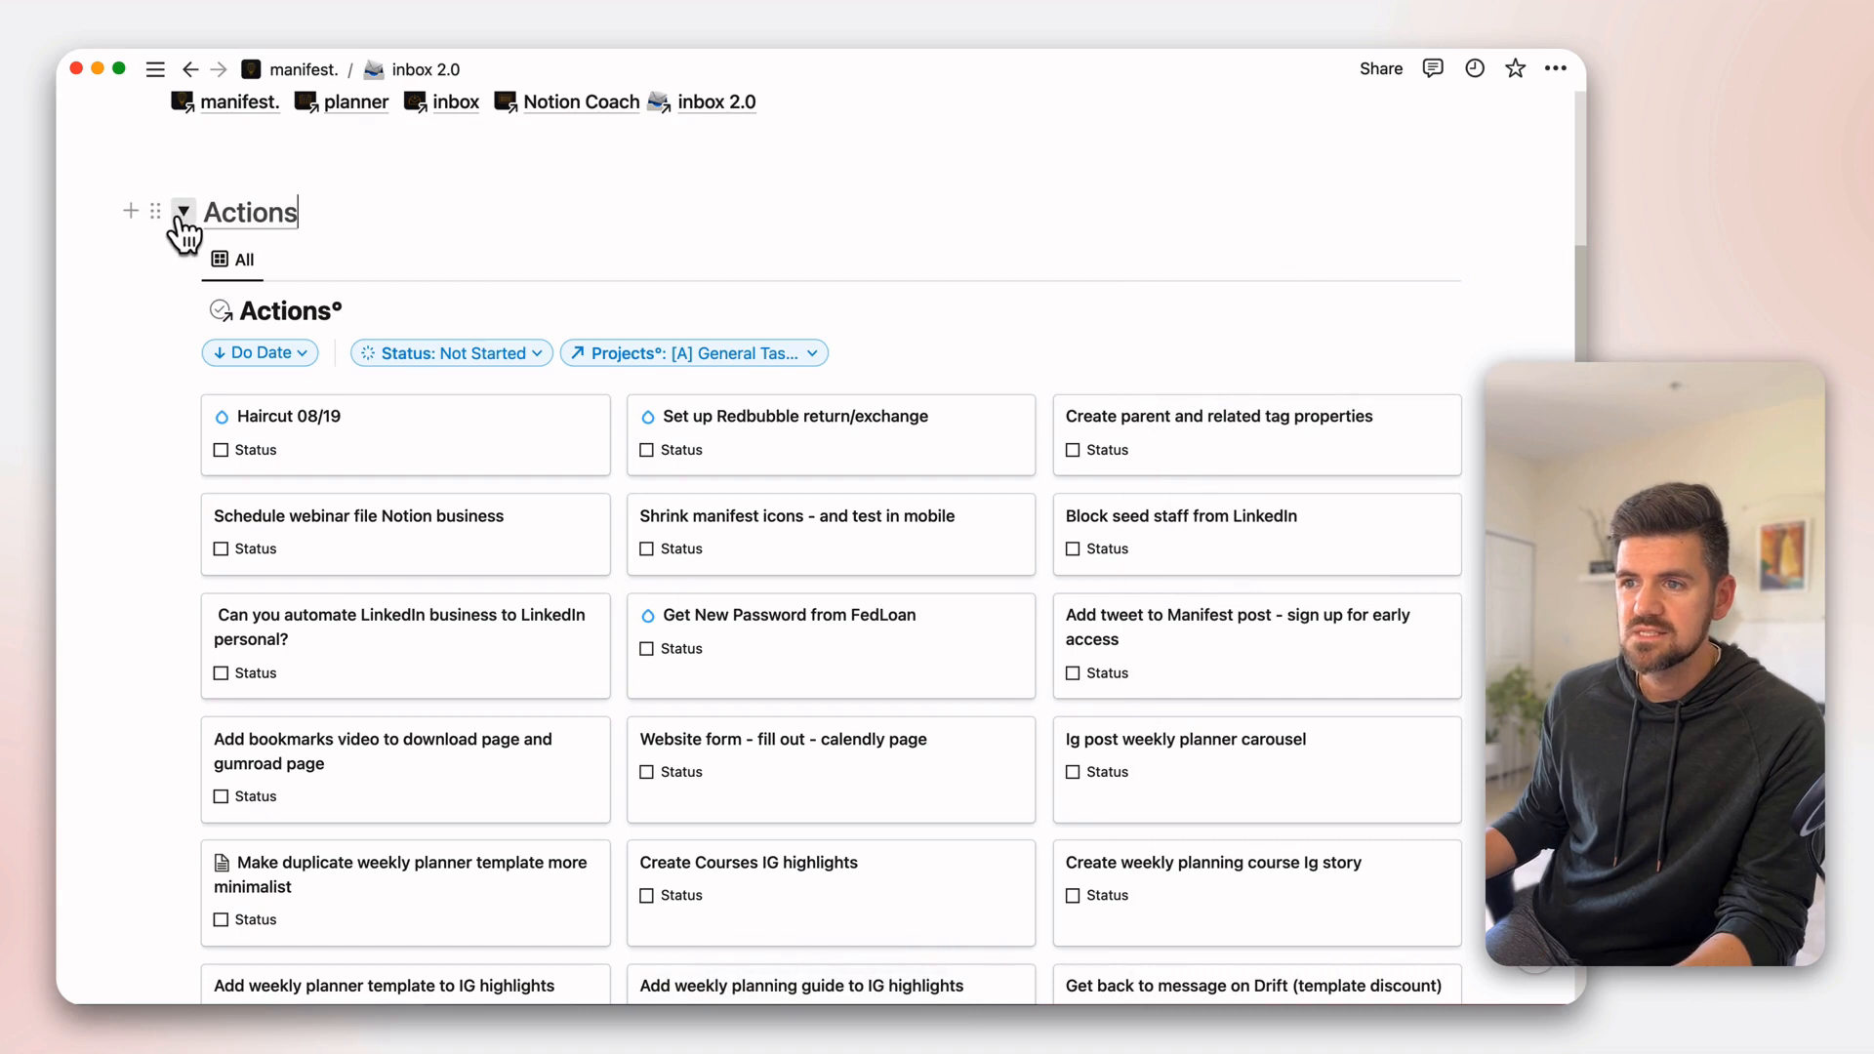
left_click(183, 212)
- Follow the Actions heading's link to examine the full-page Actions° view, and return to the inbox 2.0 page
mouse_move(254, 557)
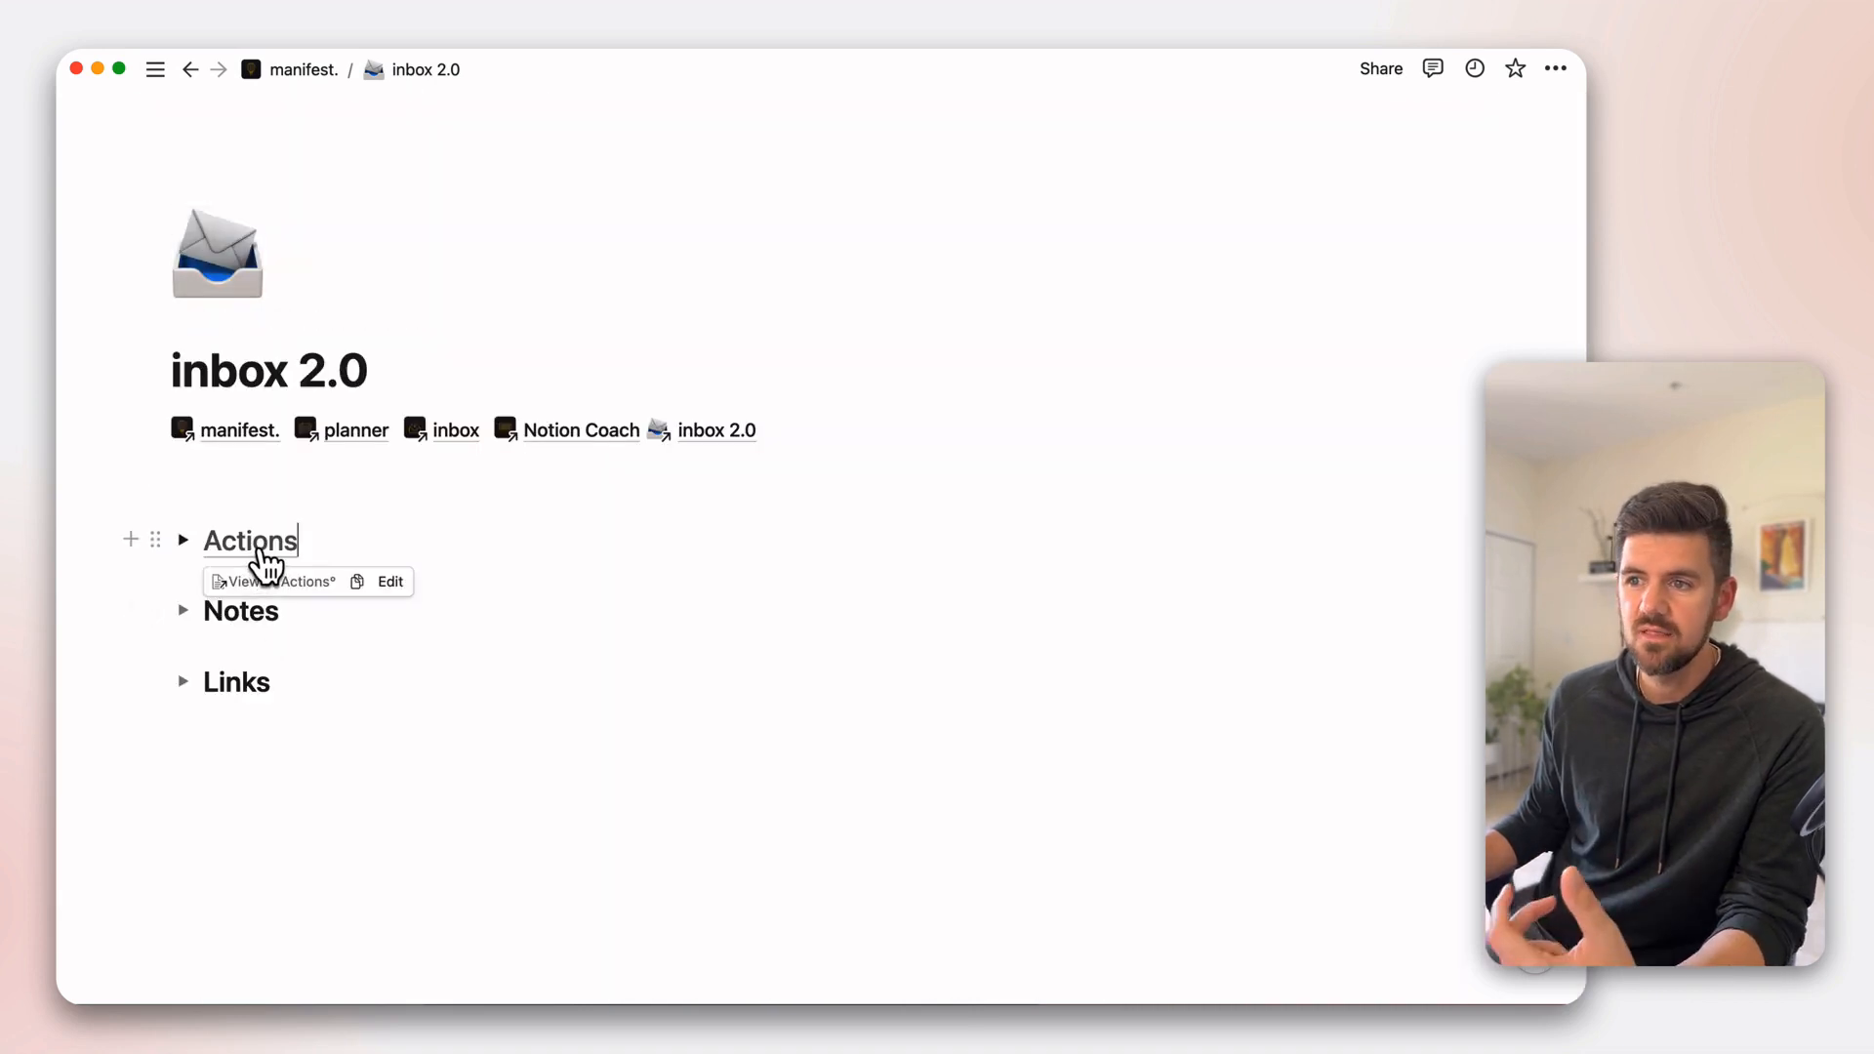
left_click(261, 549)
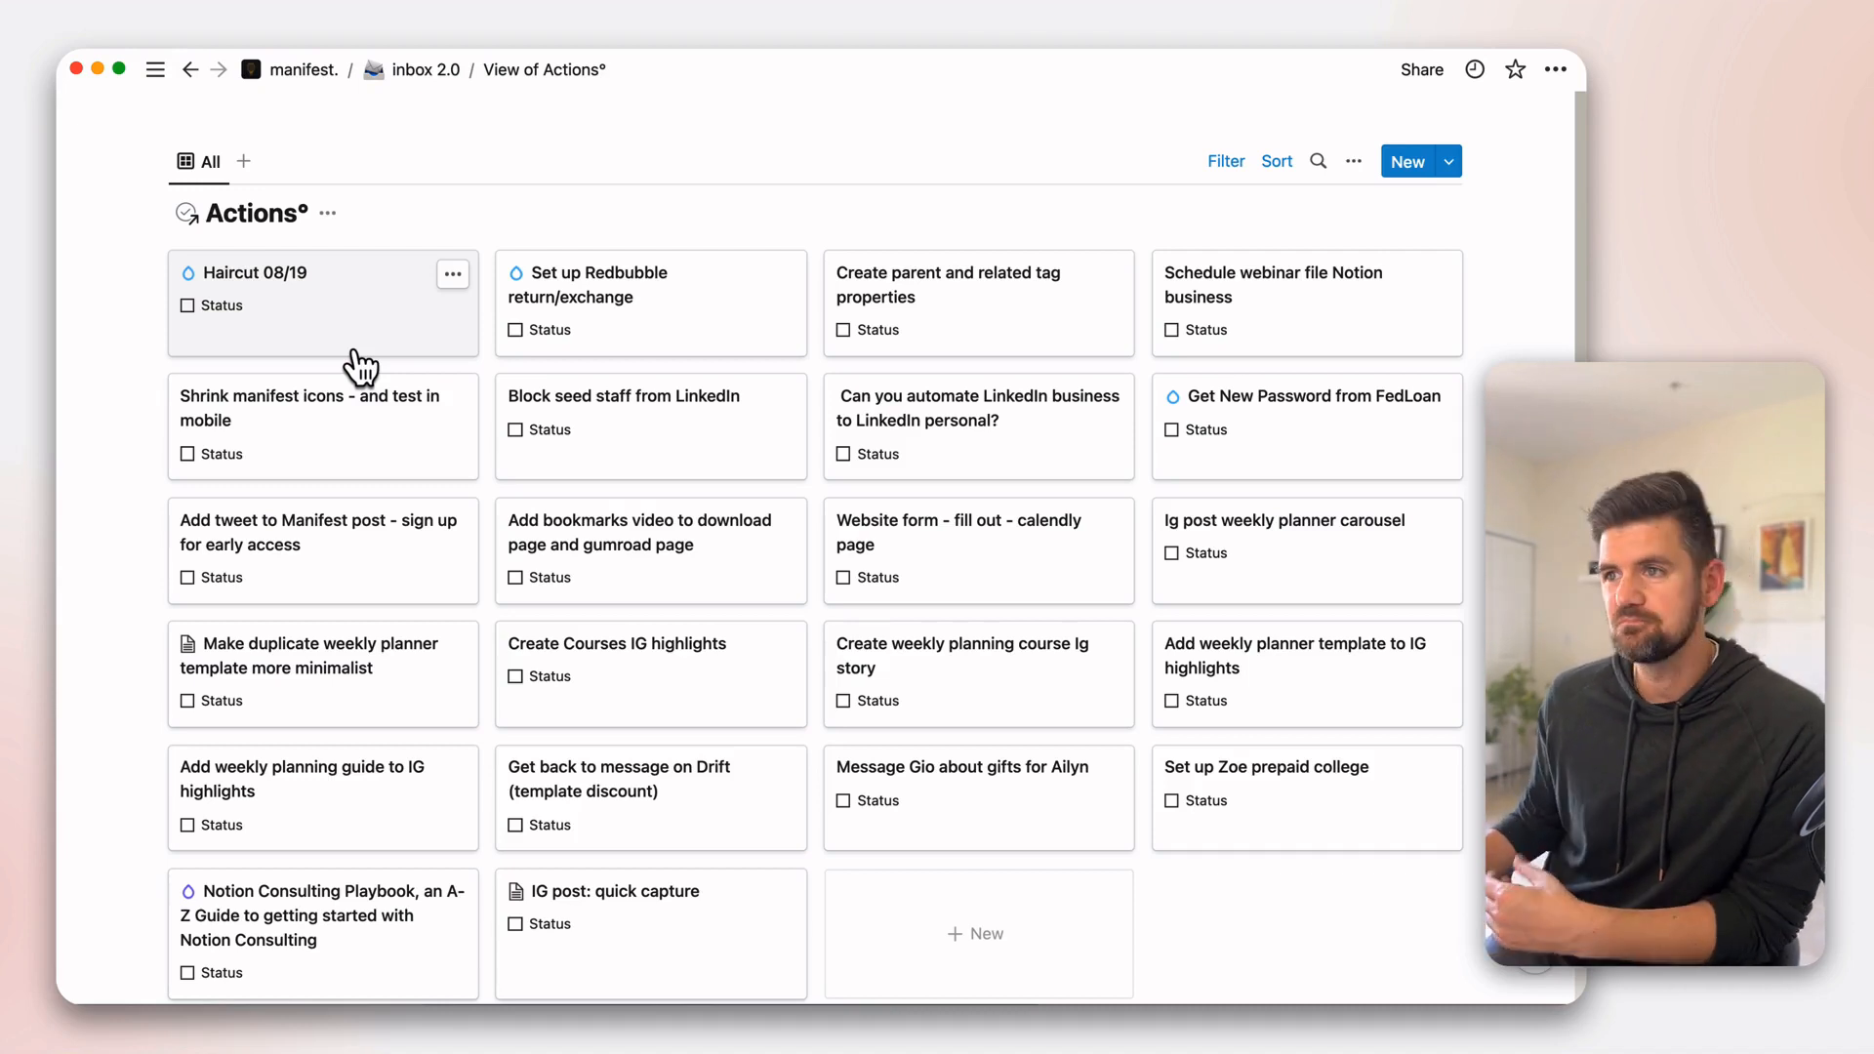
left_click(431, 71)
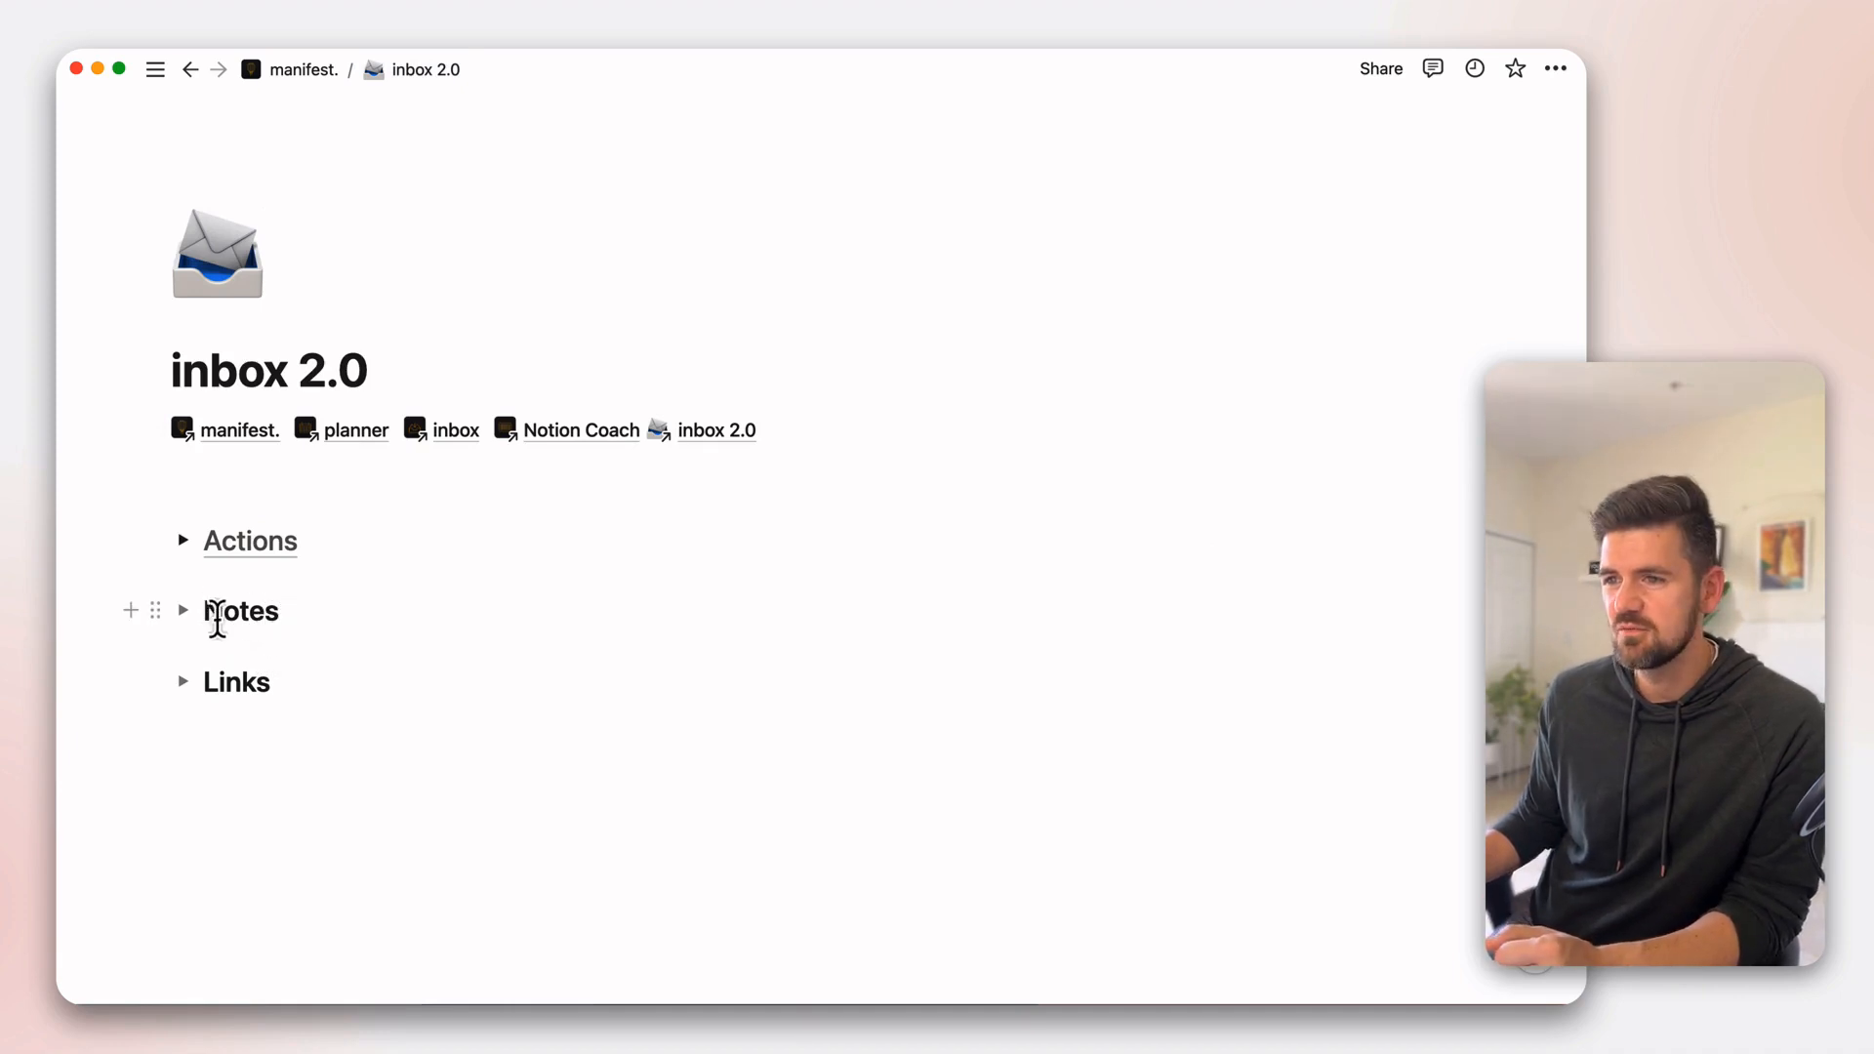
- Expand the Notes toggle and insert a linked view of the Notes° database inside it
left_click(184, 612)
left_click(246, 652)
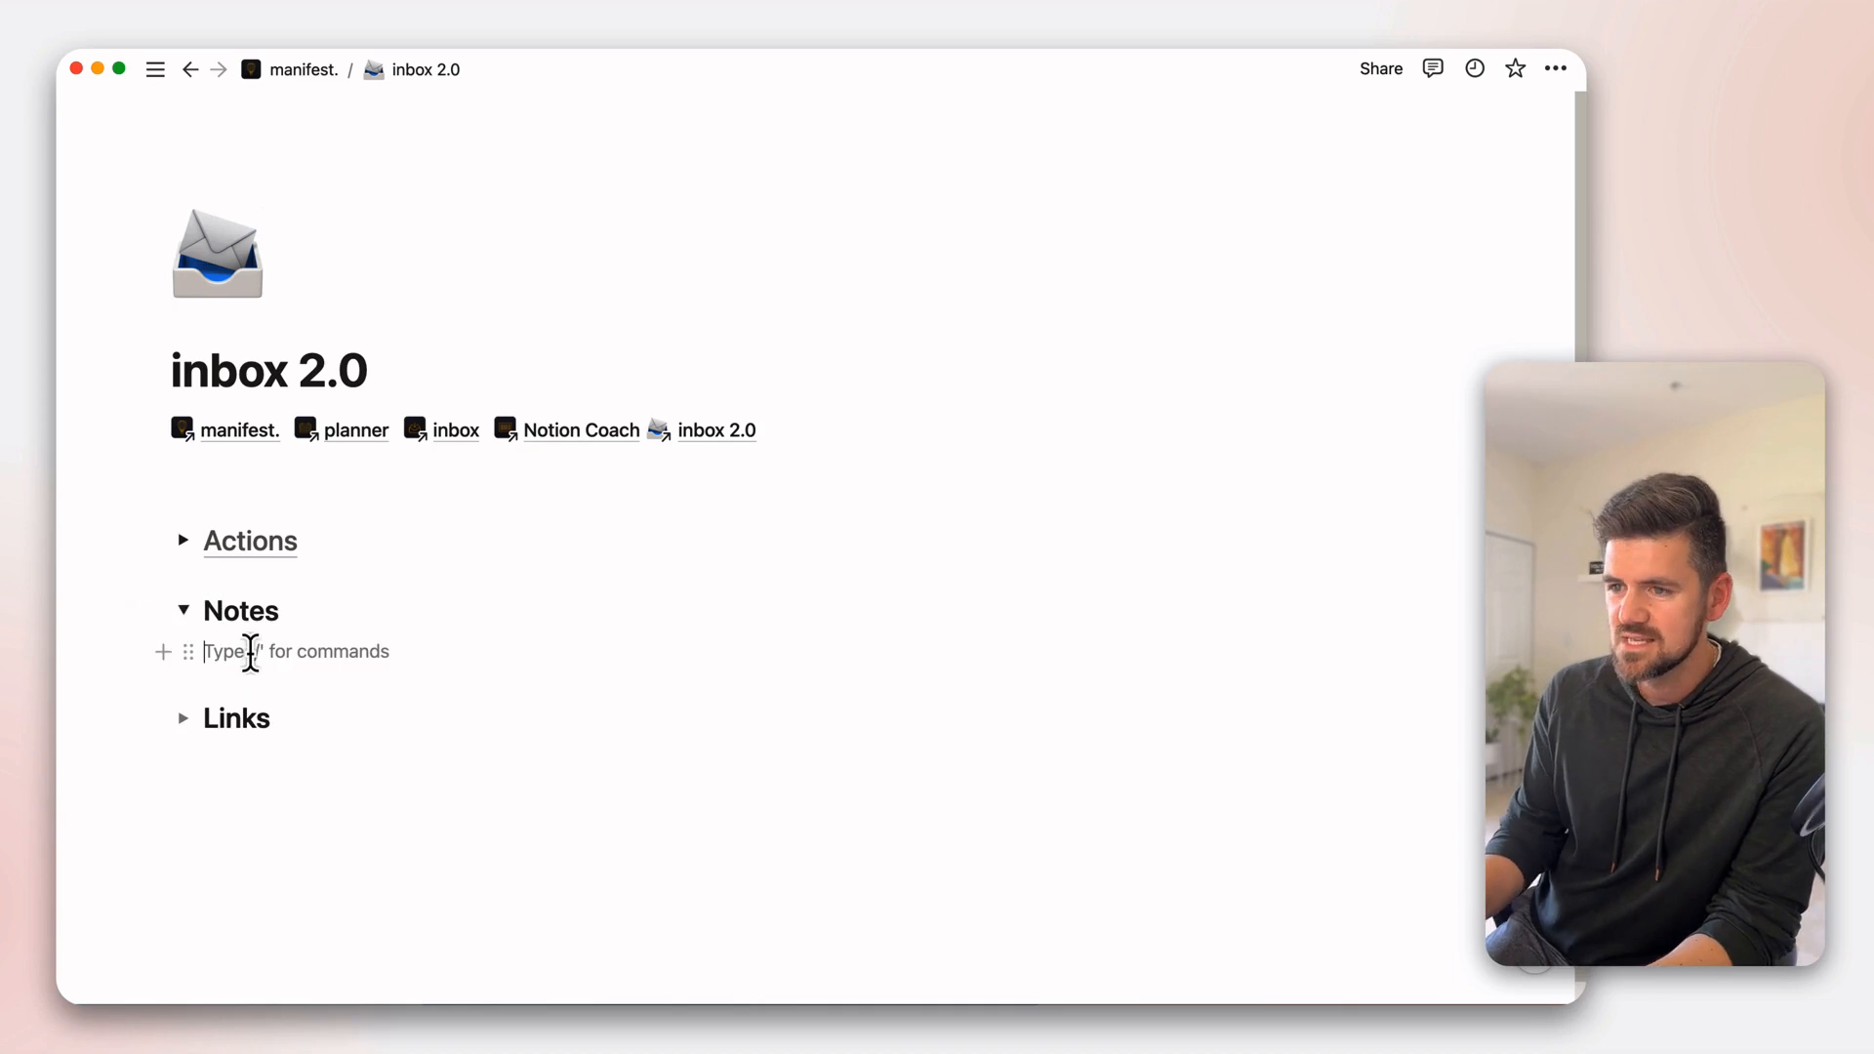
type("/linke")
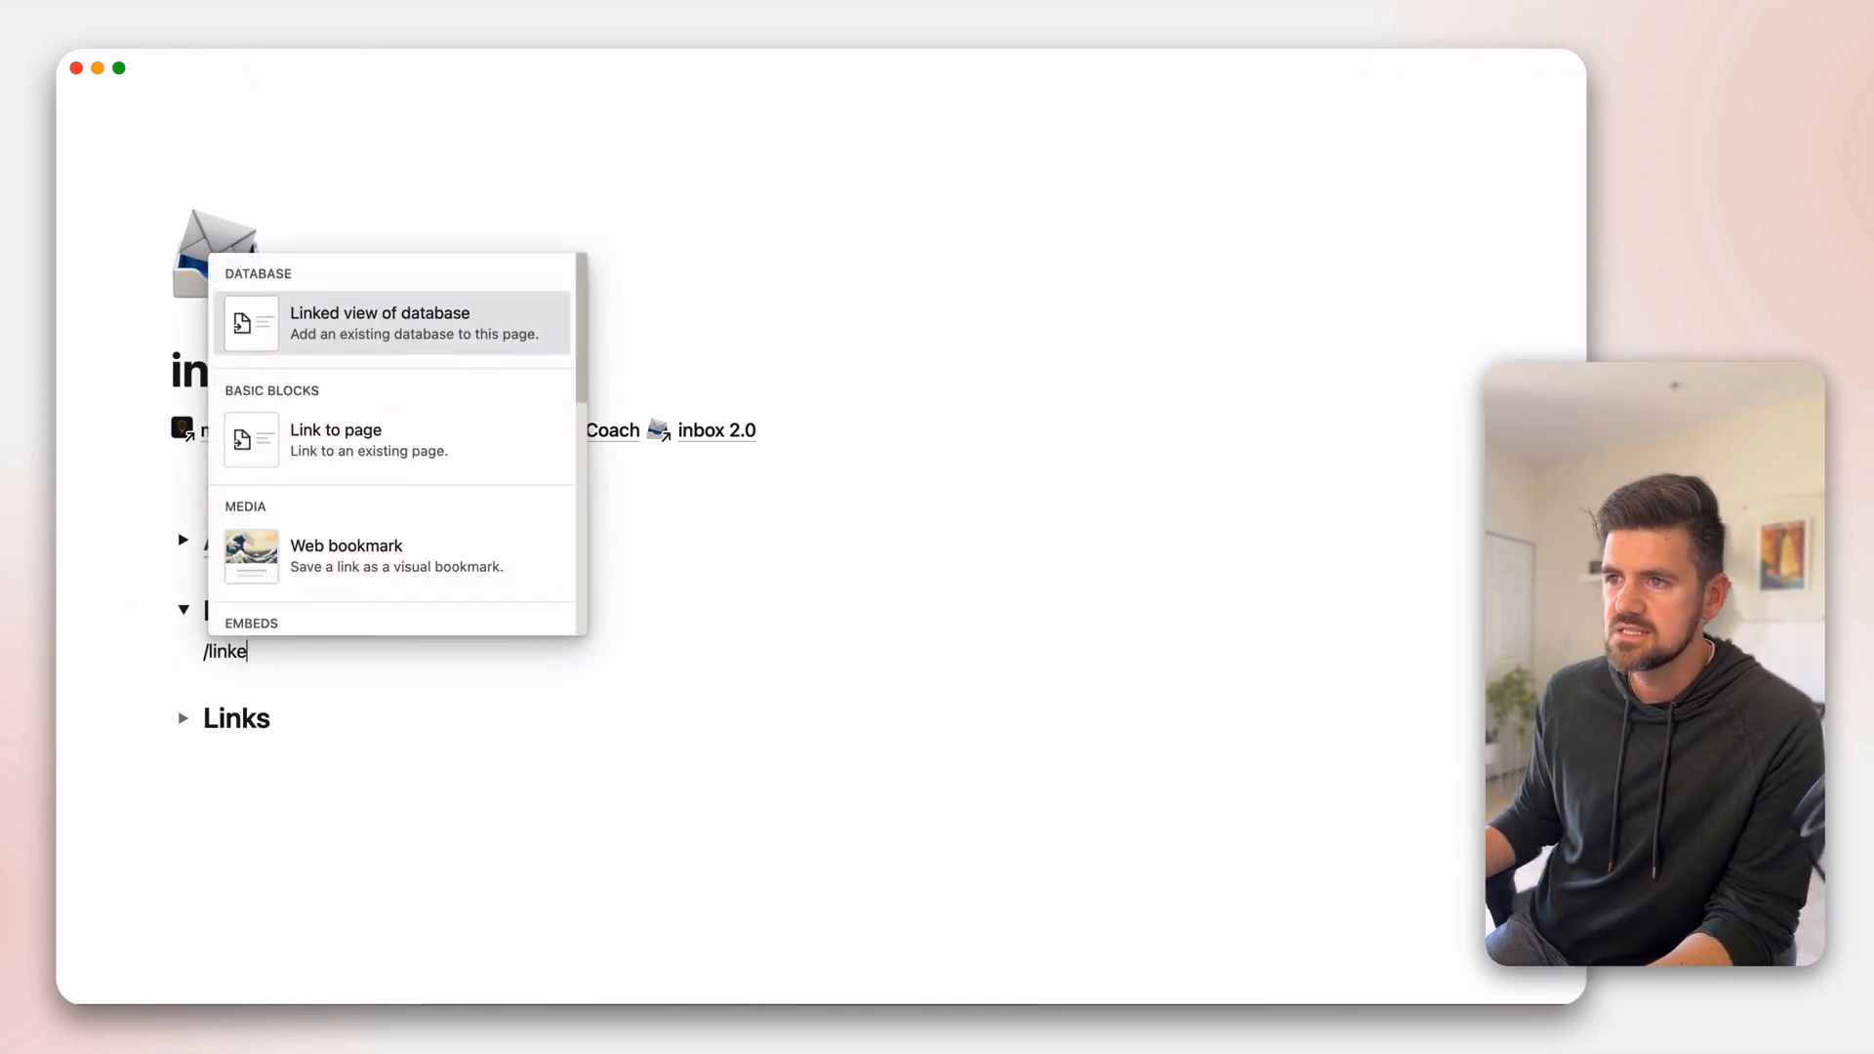
type("d")
left_click(394, 332)
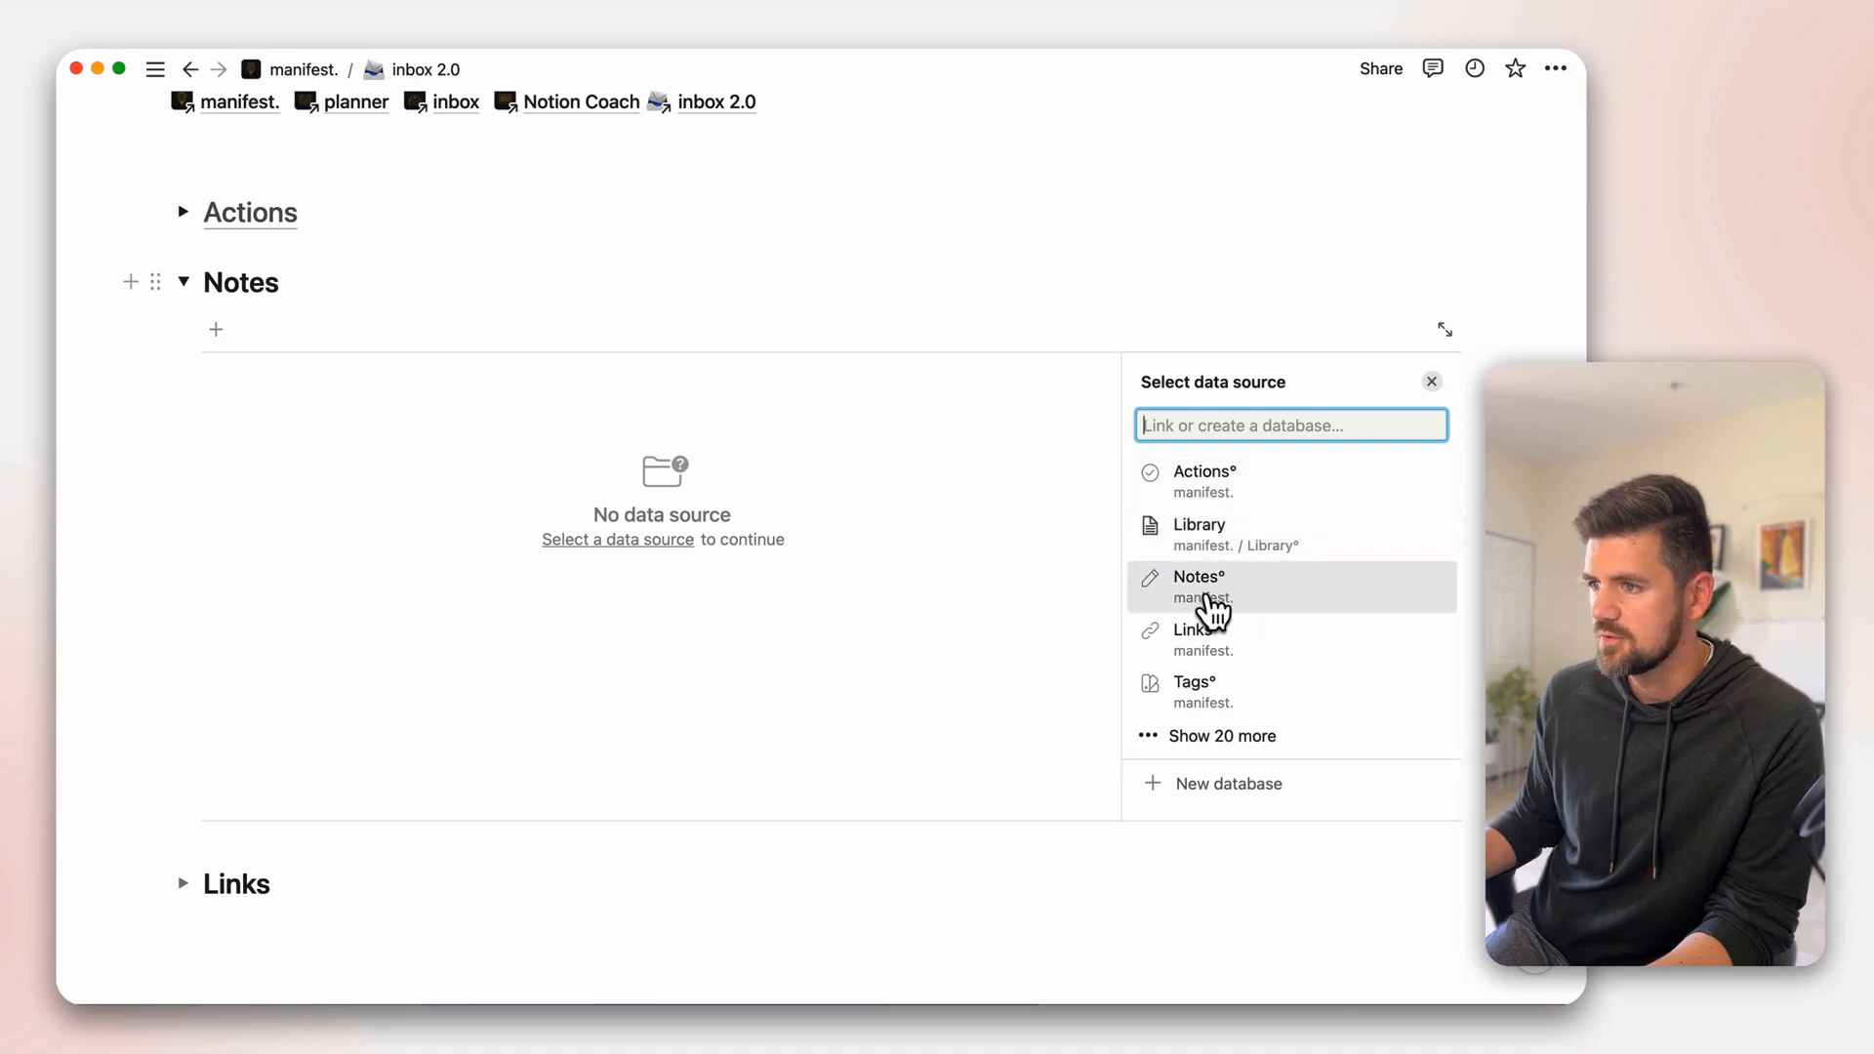
left_click(1208, 598)
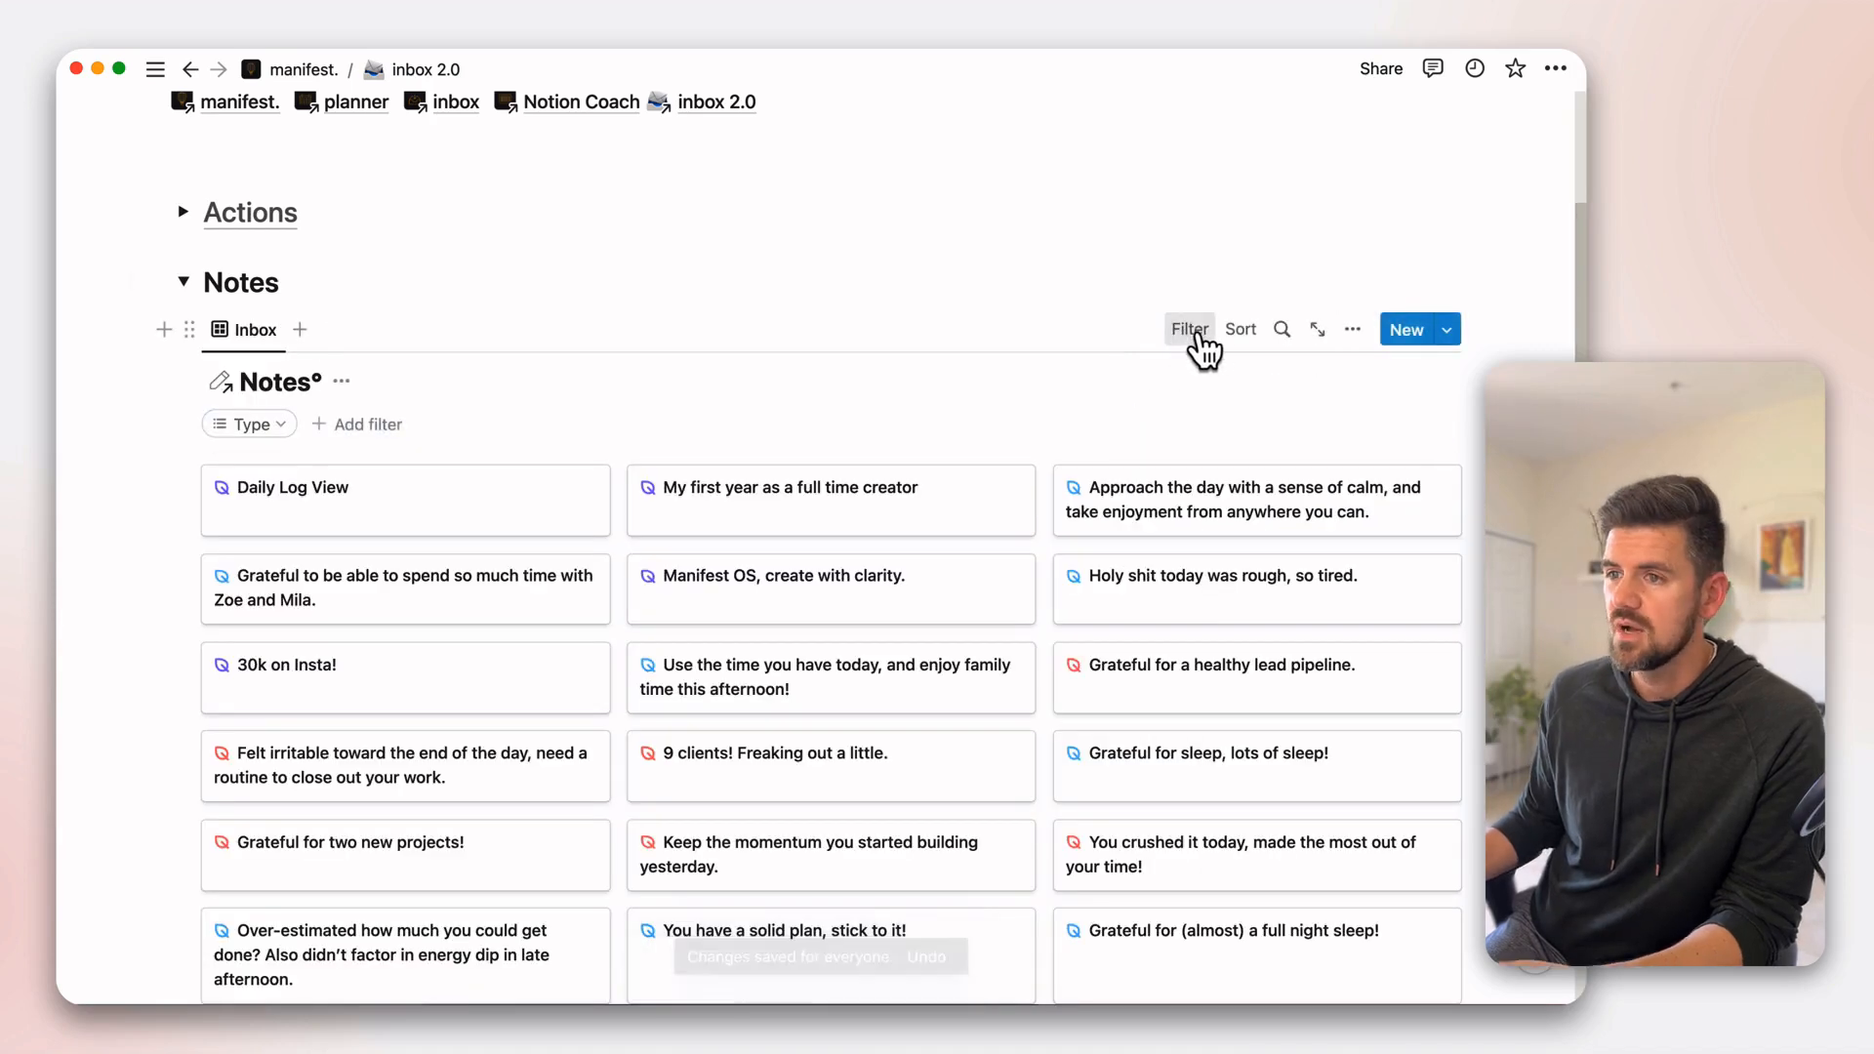
- Filter the Notes° gallery to pages whose Type contains Notes and save the filter for everyone
left_click(1197, 336)
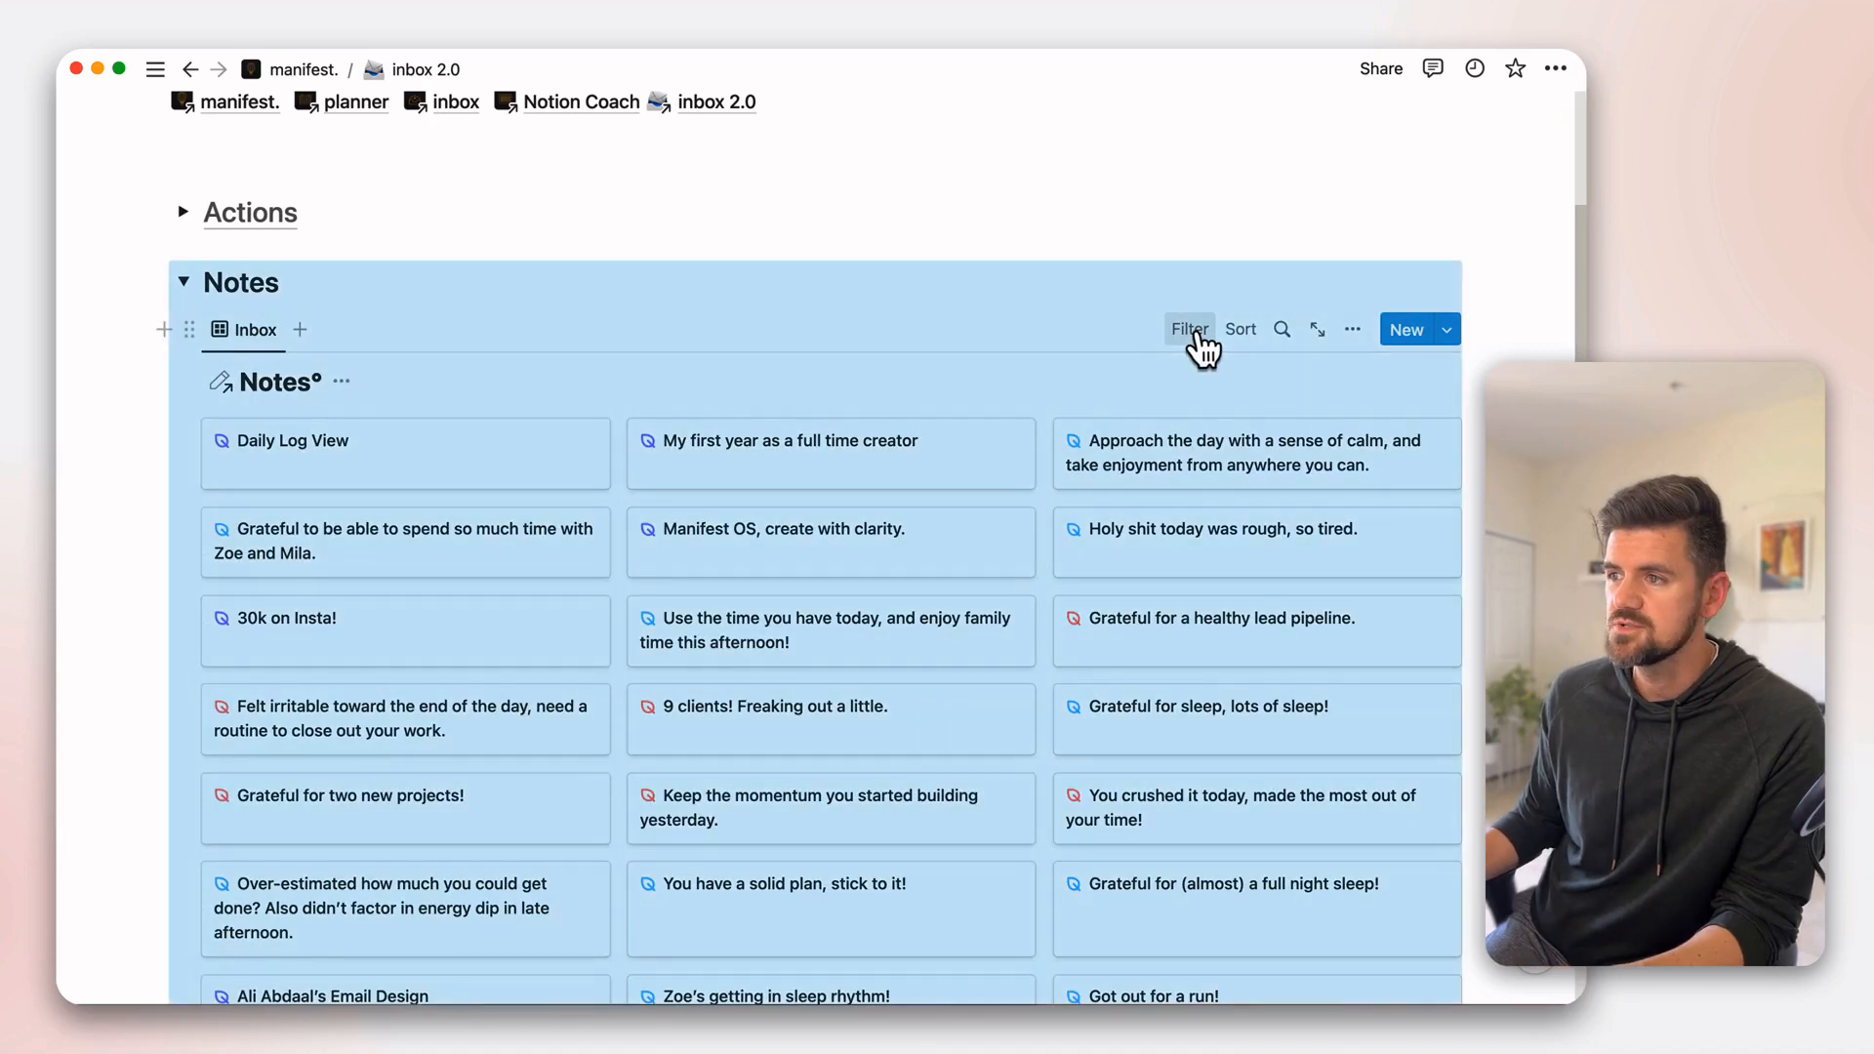
left_click(1196, 335)
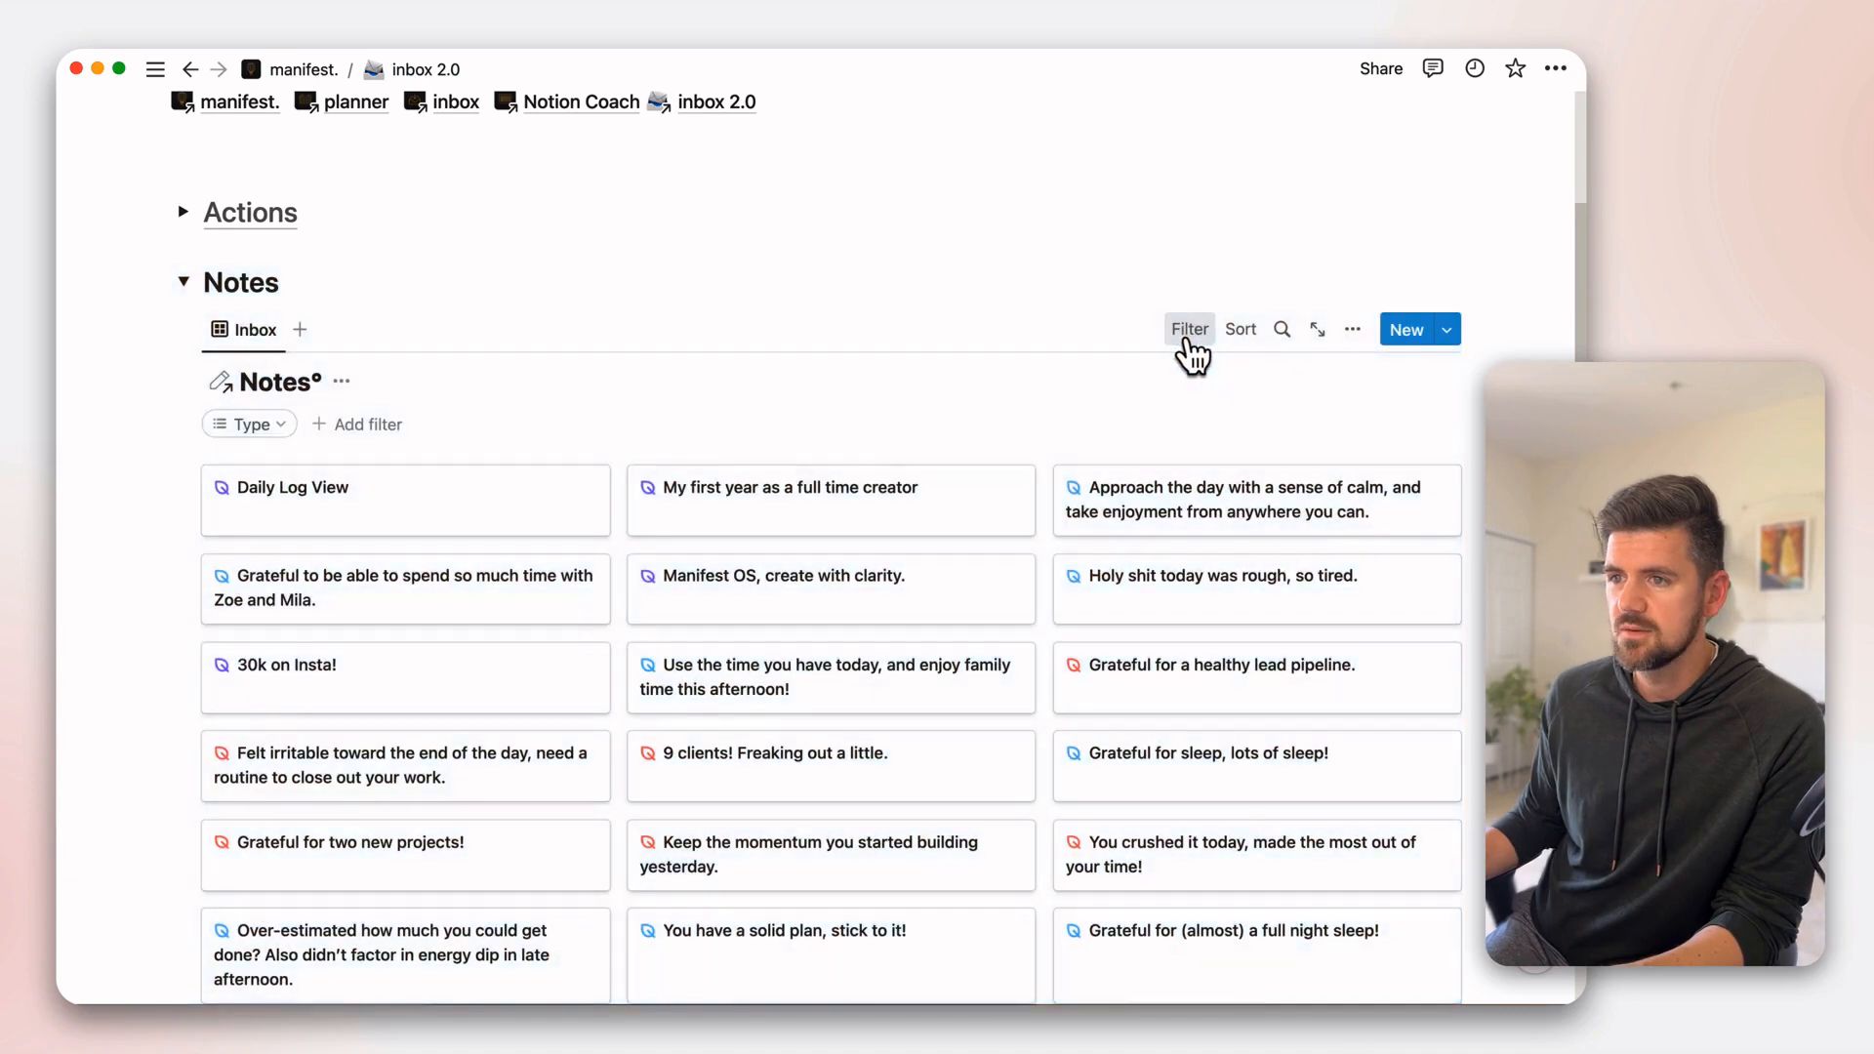
left_click(277, 426)
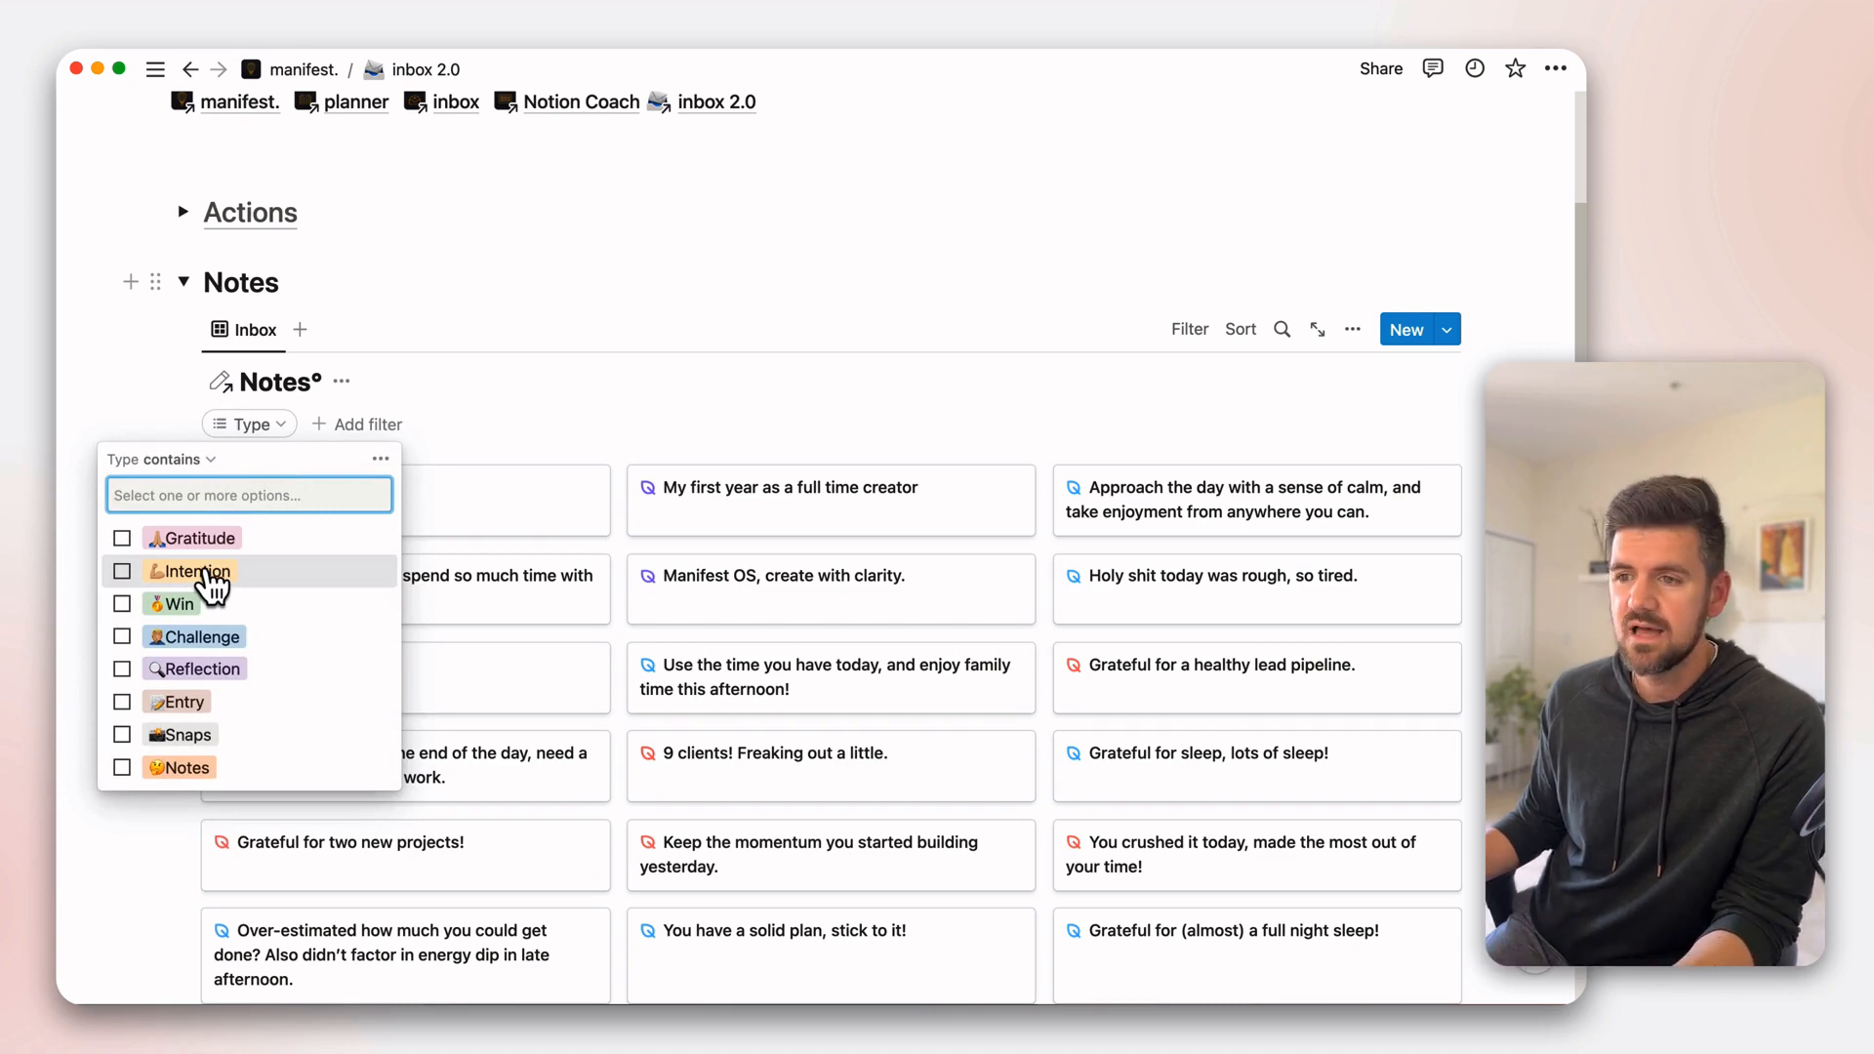
left_click(122, 769)
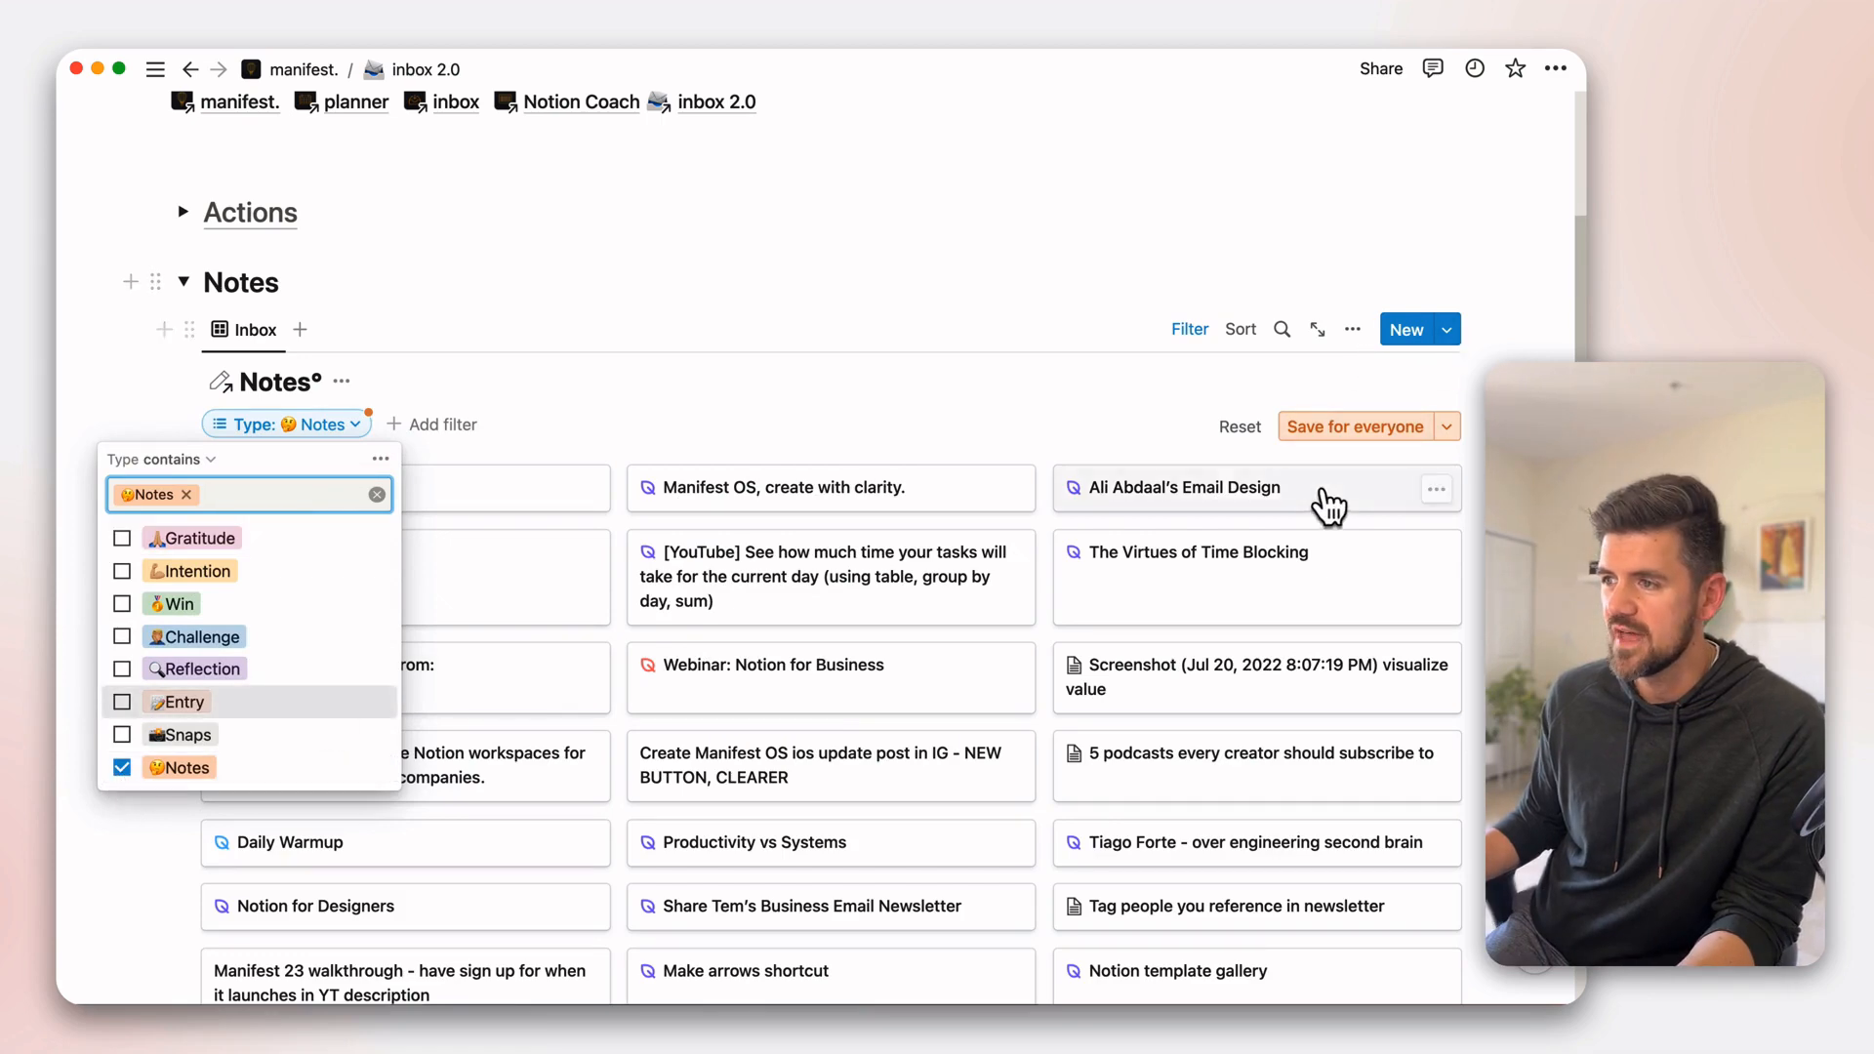
key("Escape")
left_click(1356, 426)
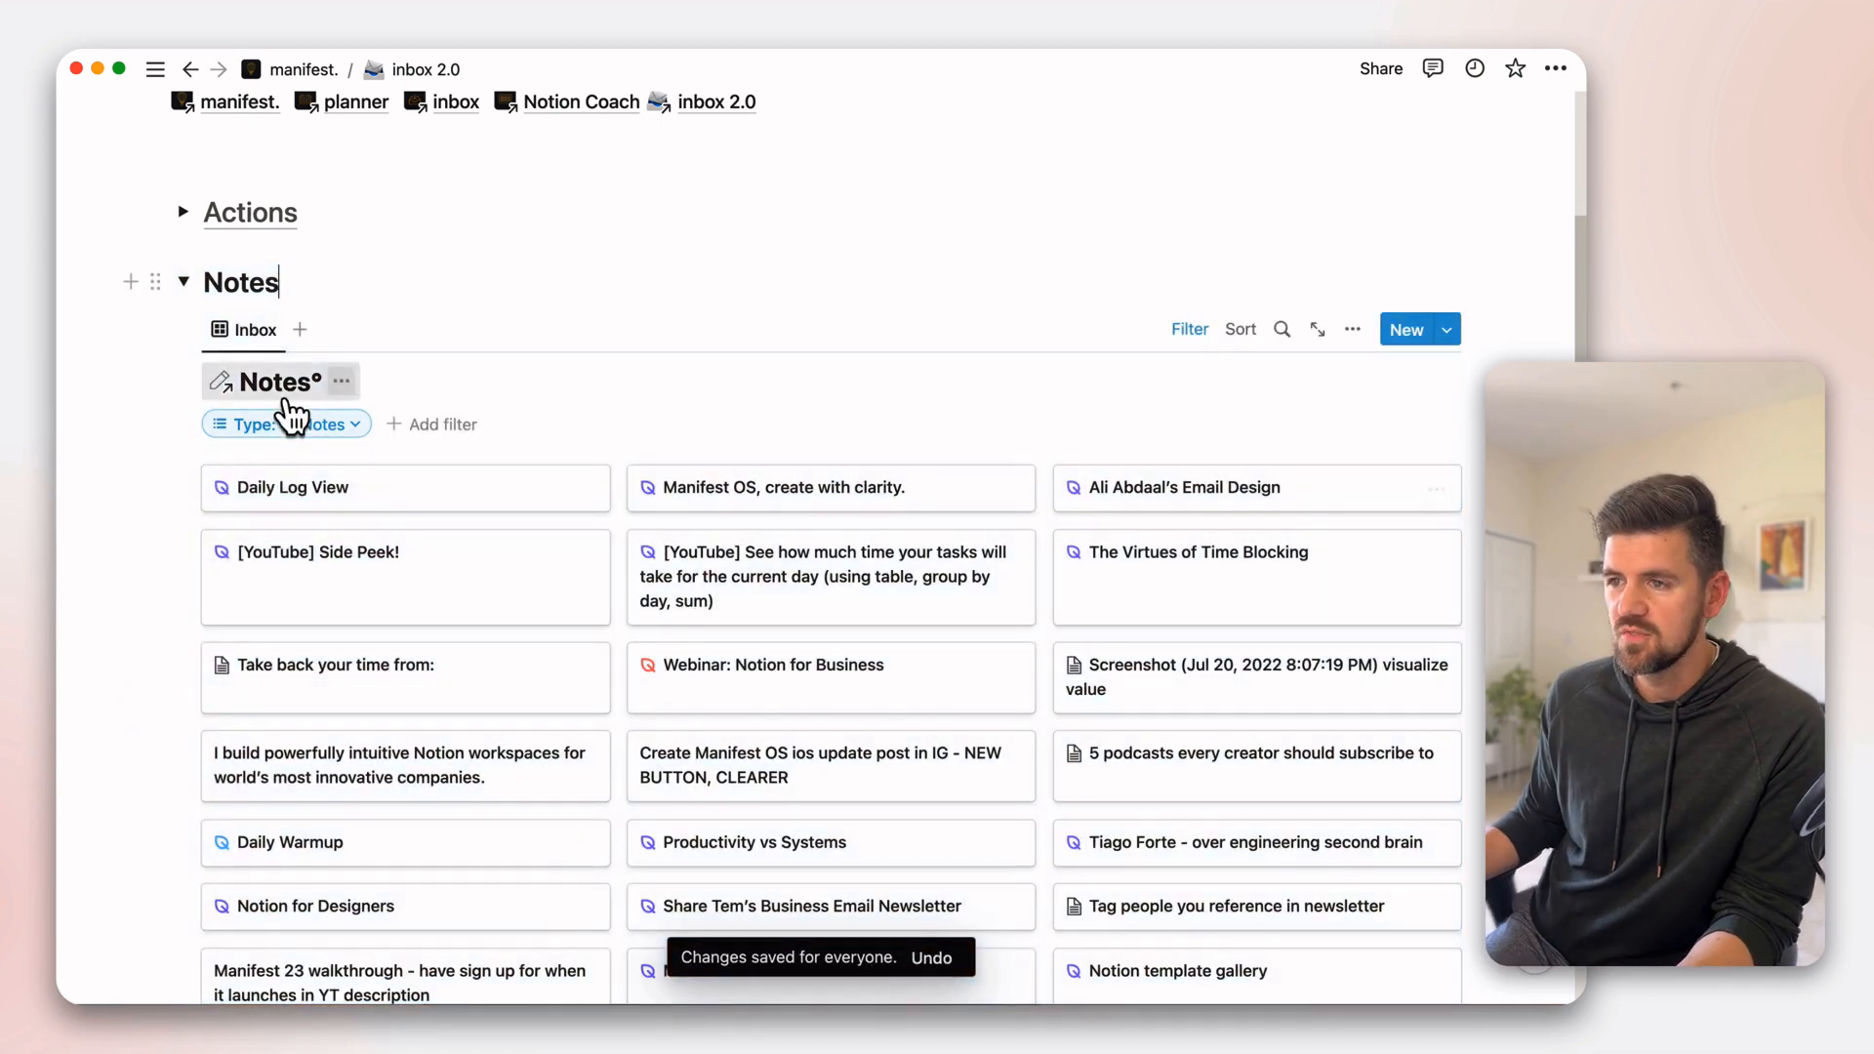
- Add a filter to the Notes° gallery so that Notebook° contains _Inbox
left_click(444, 426)
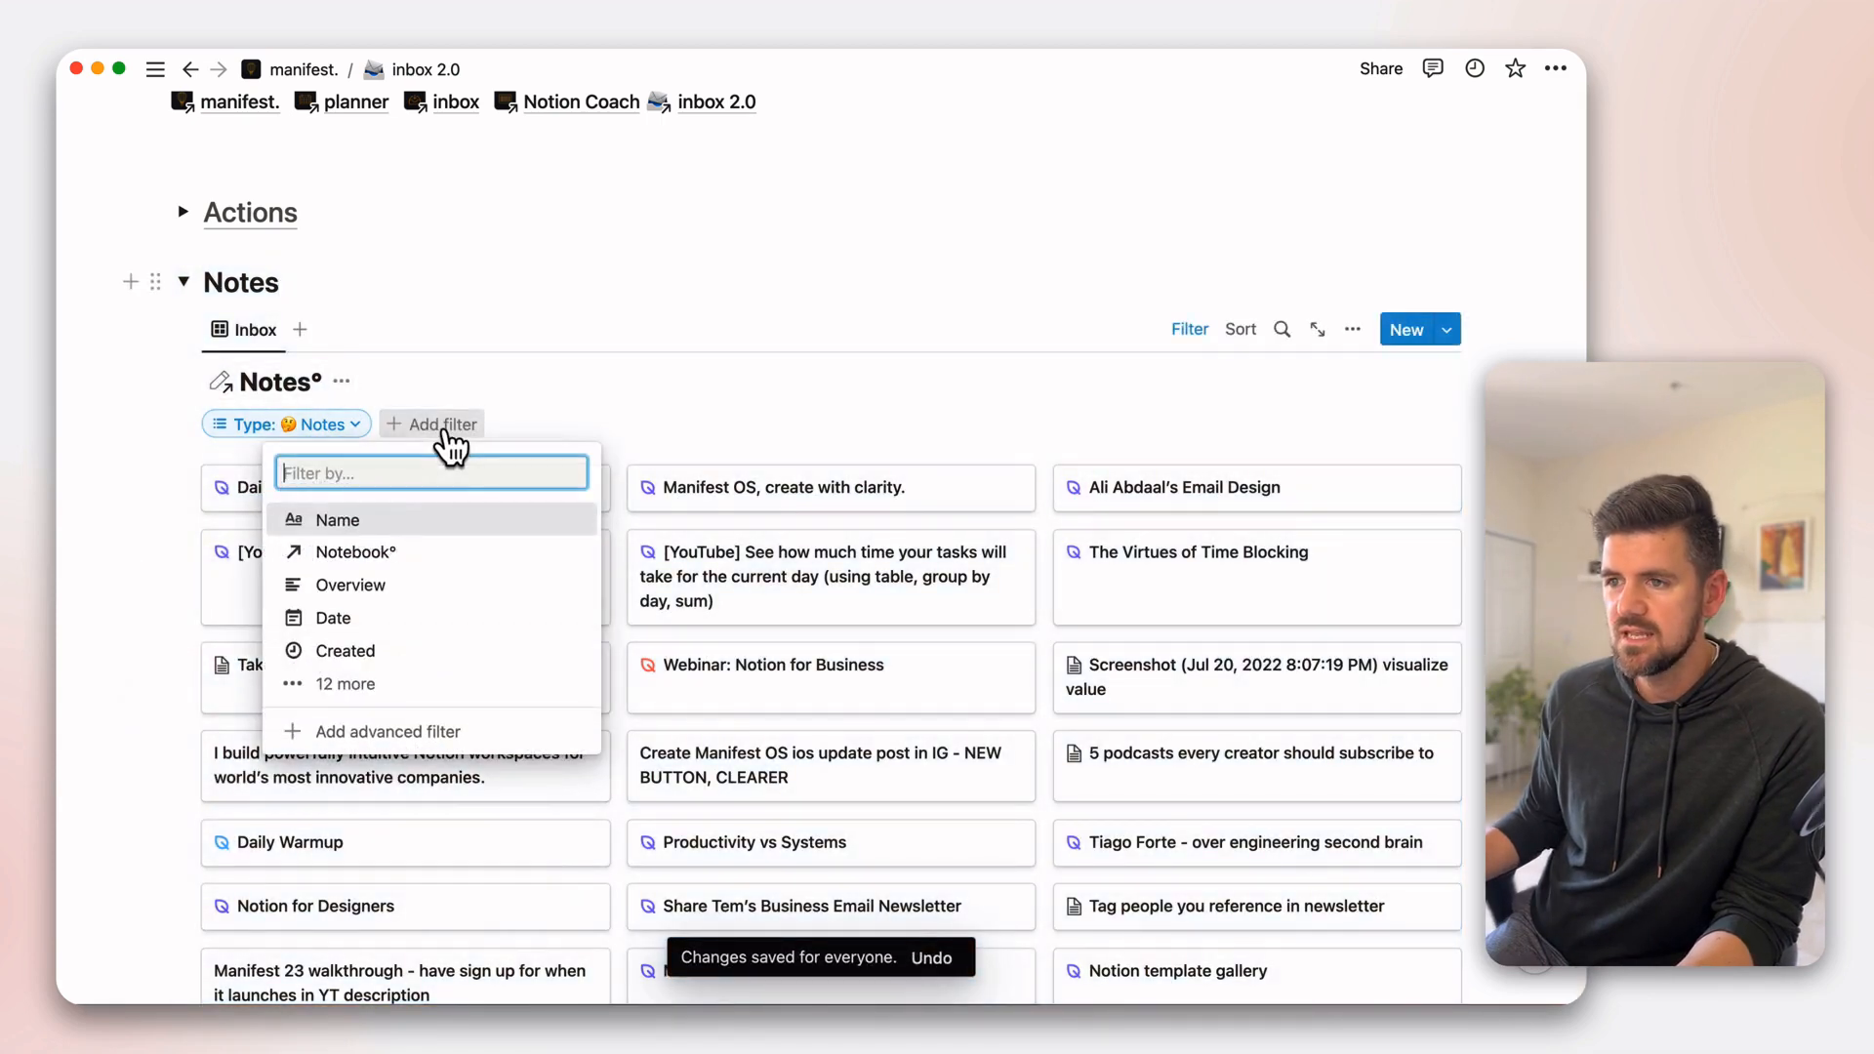
left_click(356, 561)
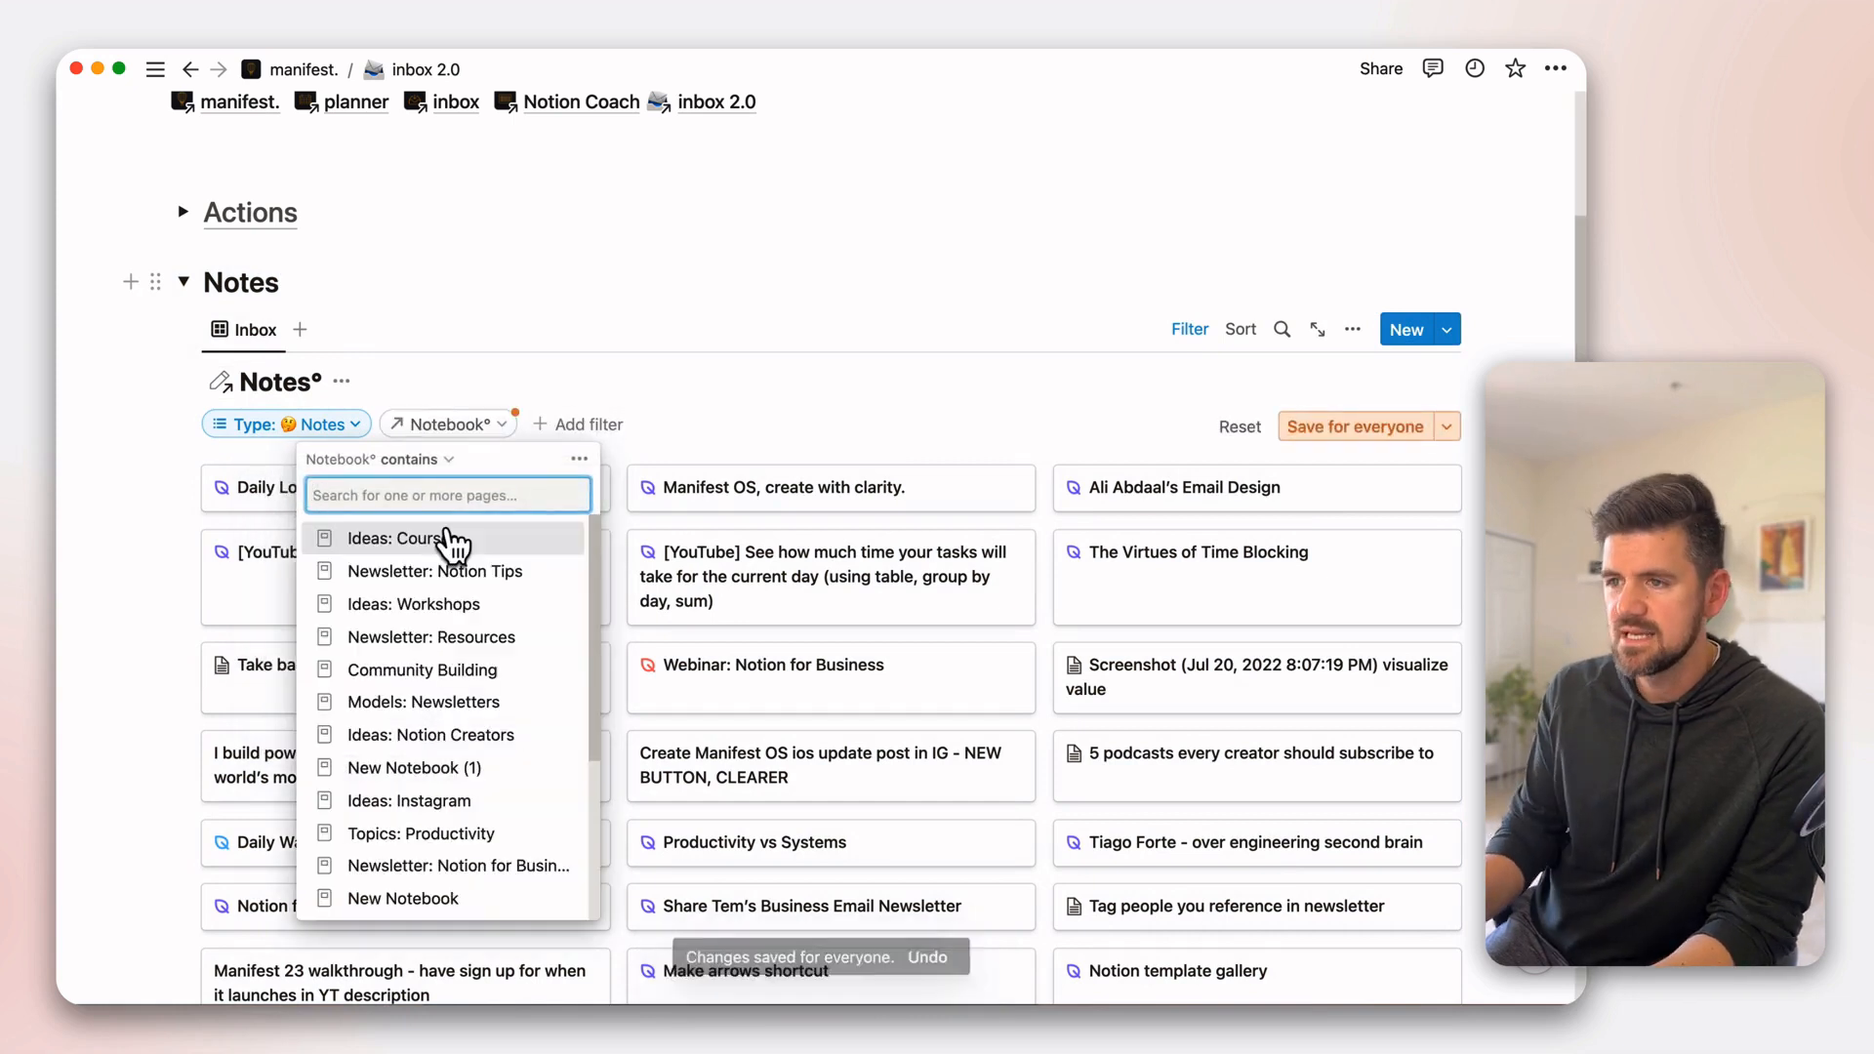
type("Inbox")
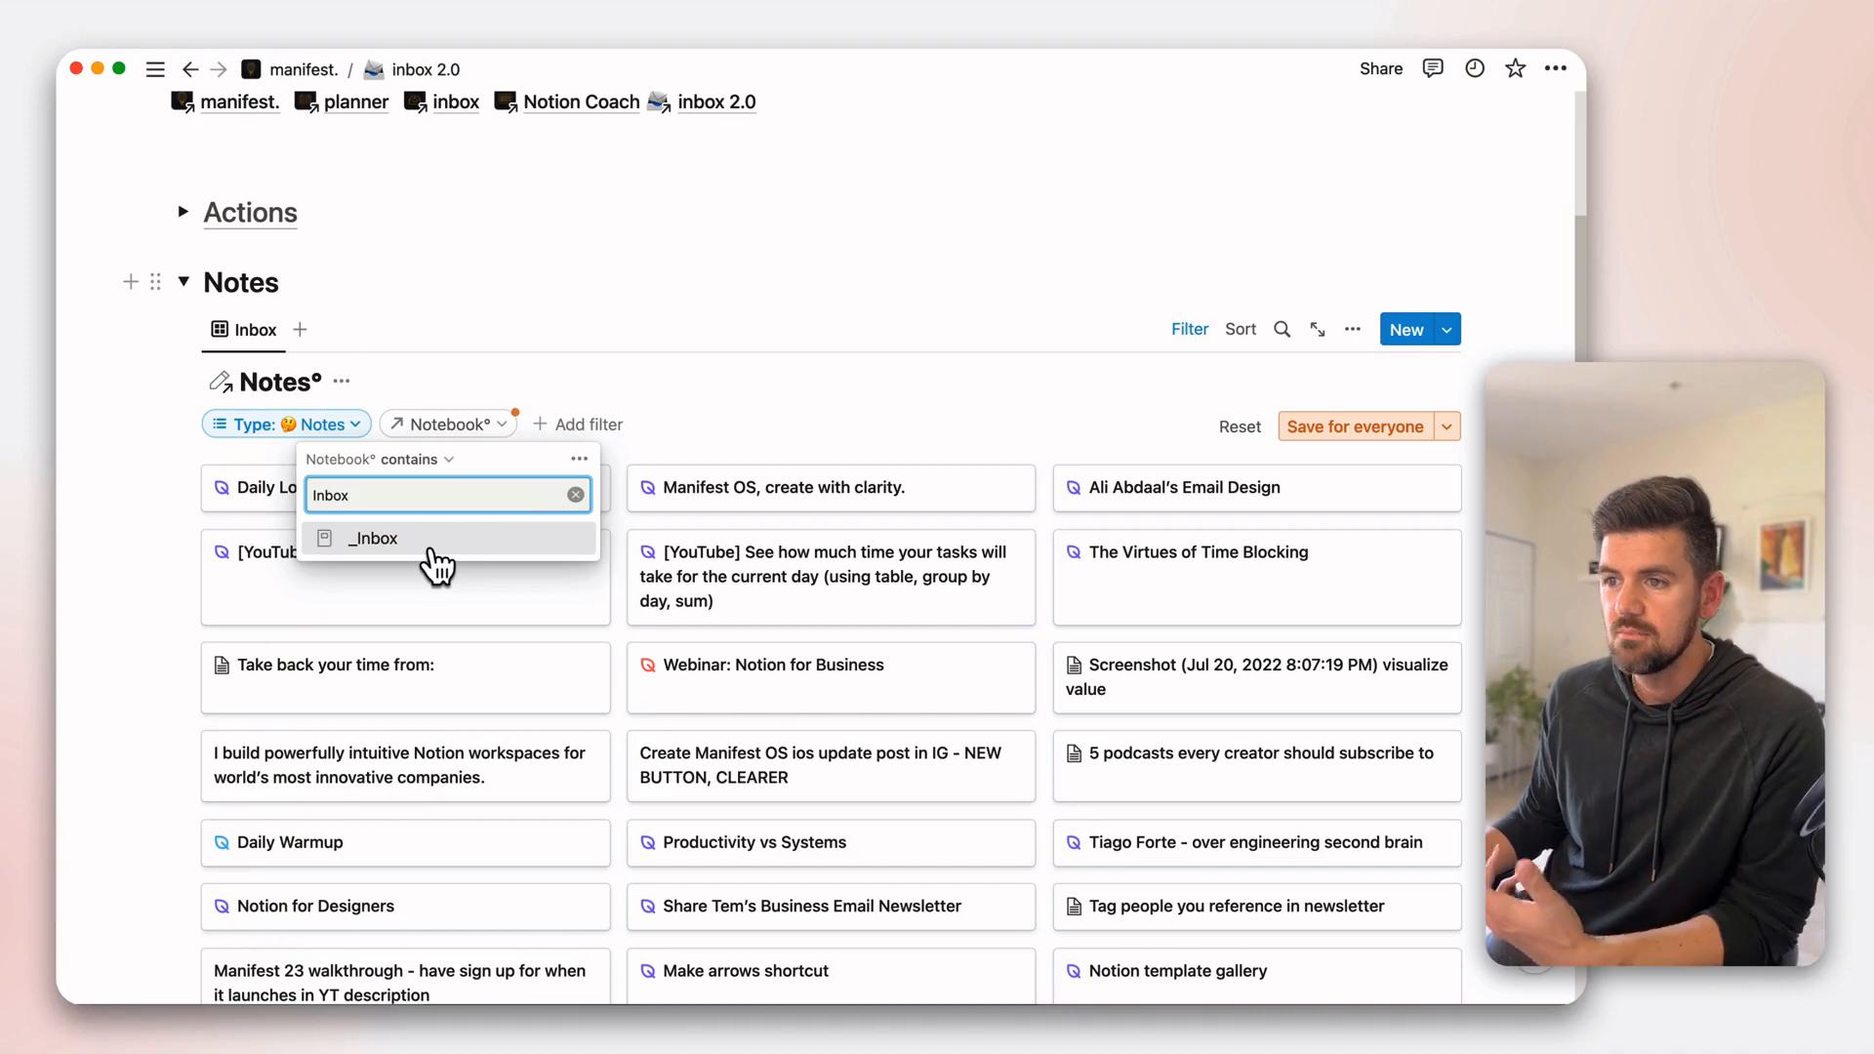
left_click(439, 539)
left_click(635, 442)
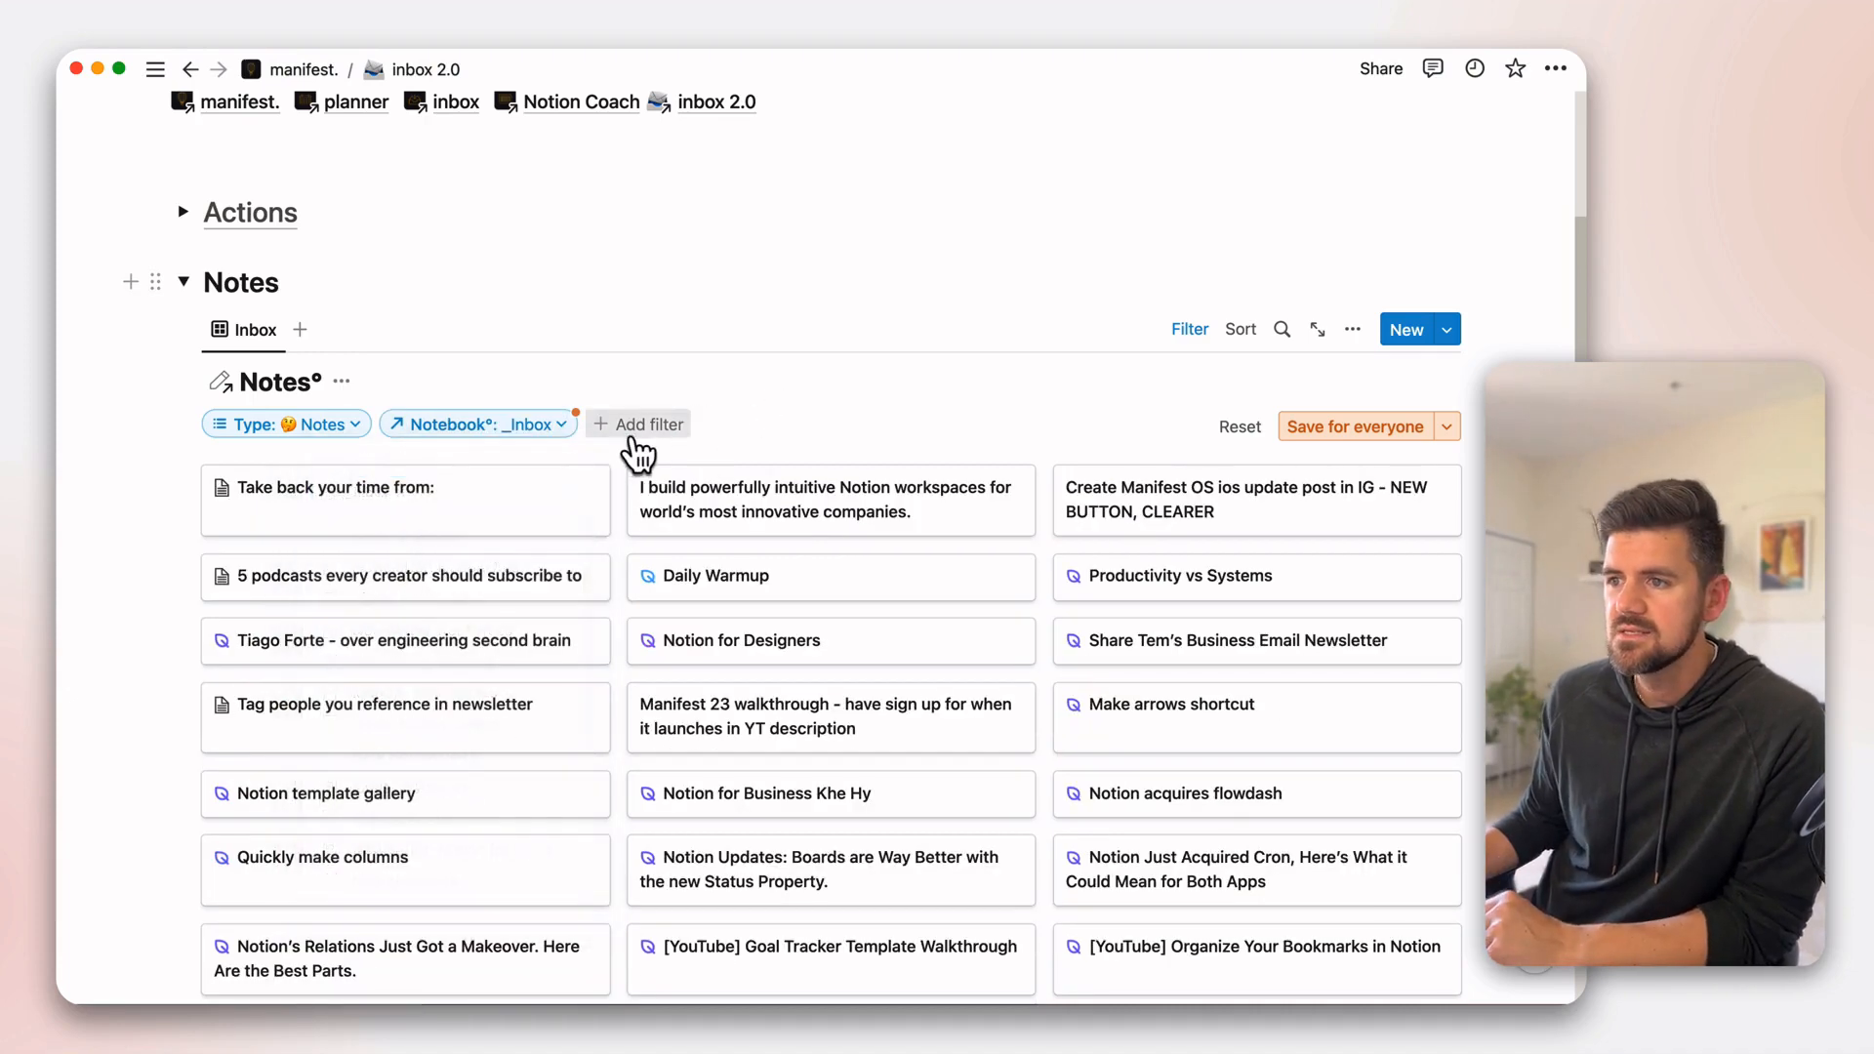
left_click(634, 441)
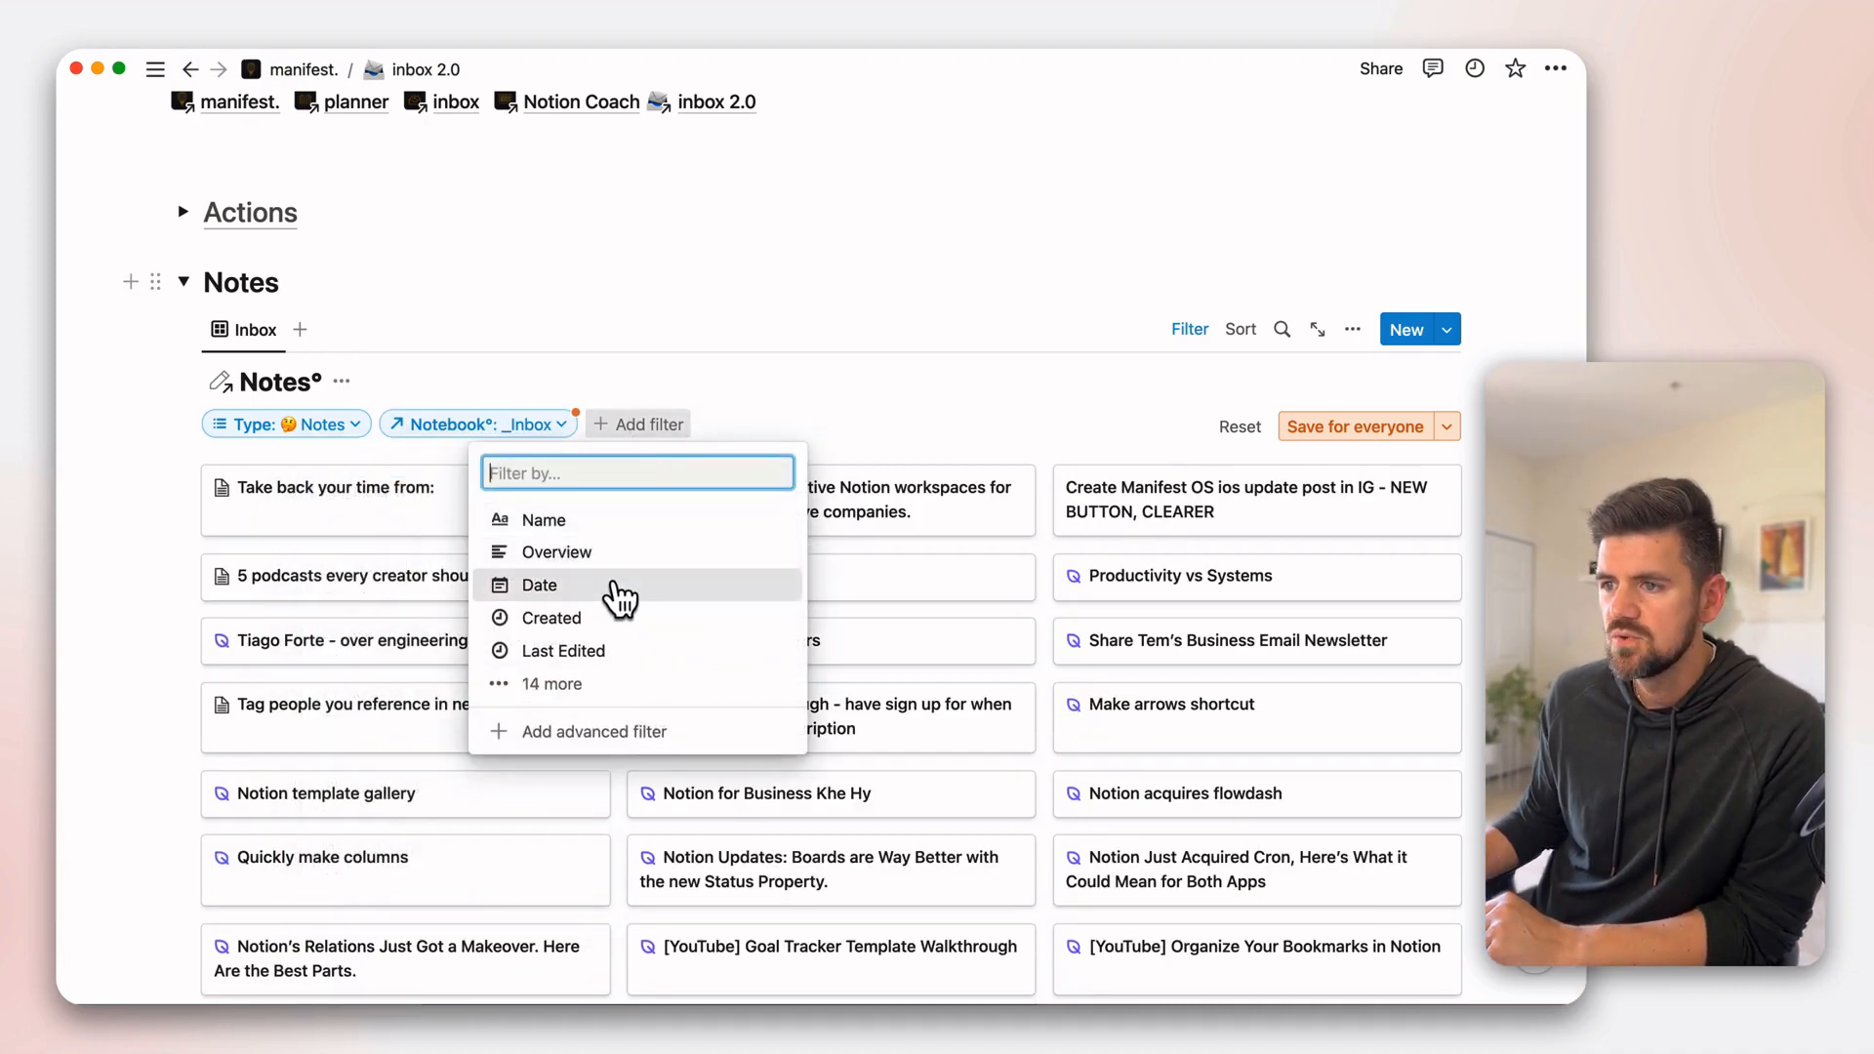
scroll(615, 588, "down", 2)
scroll(620, 625, "down", 4)
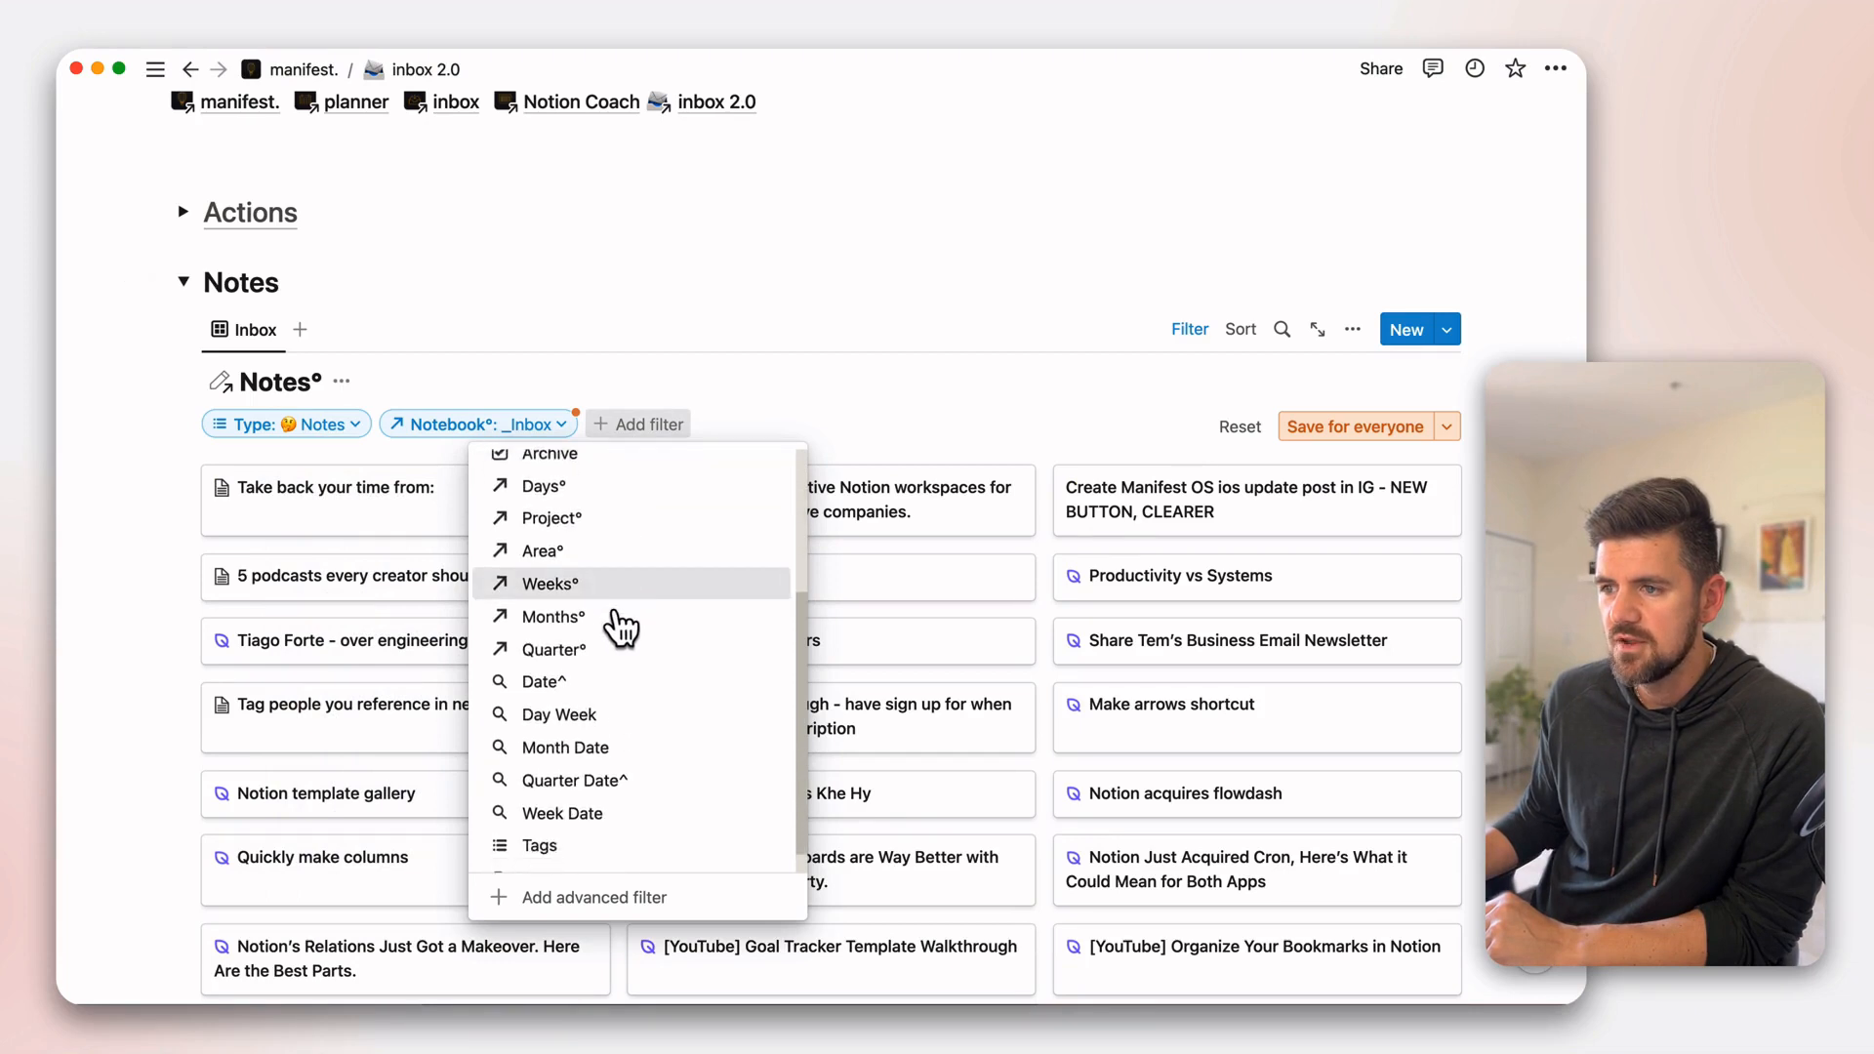
scroll(623, 641, "up", 5)
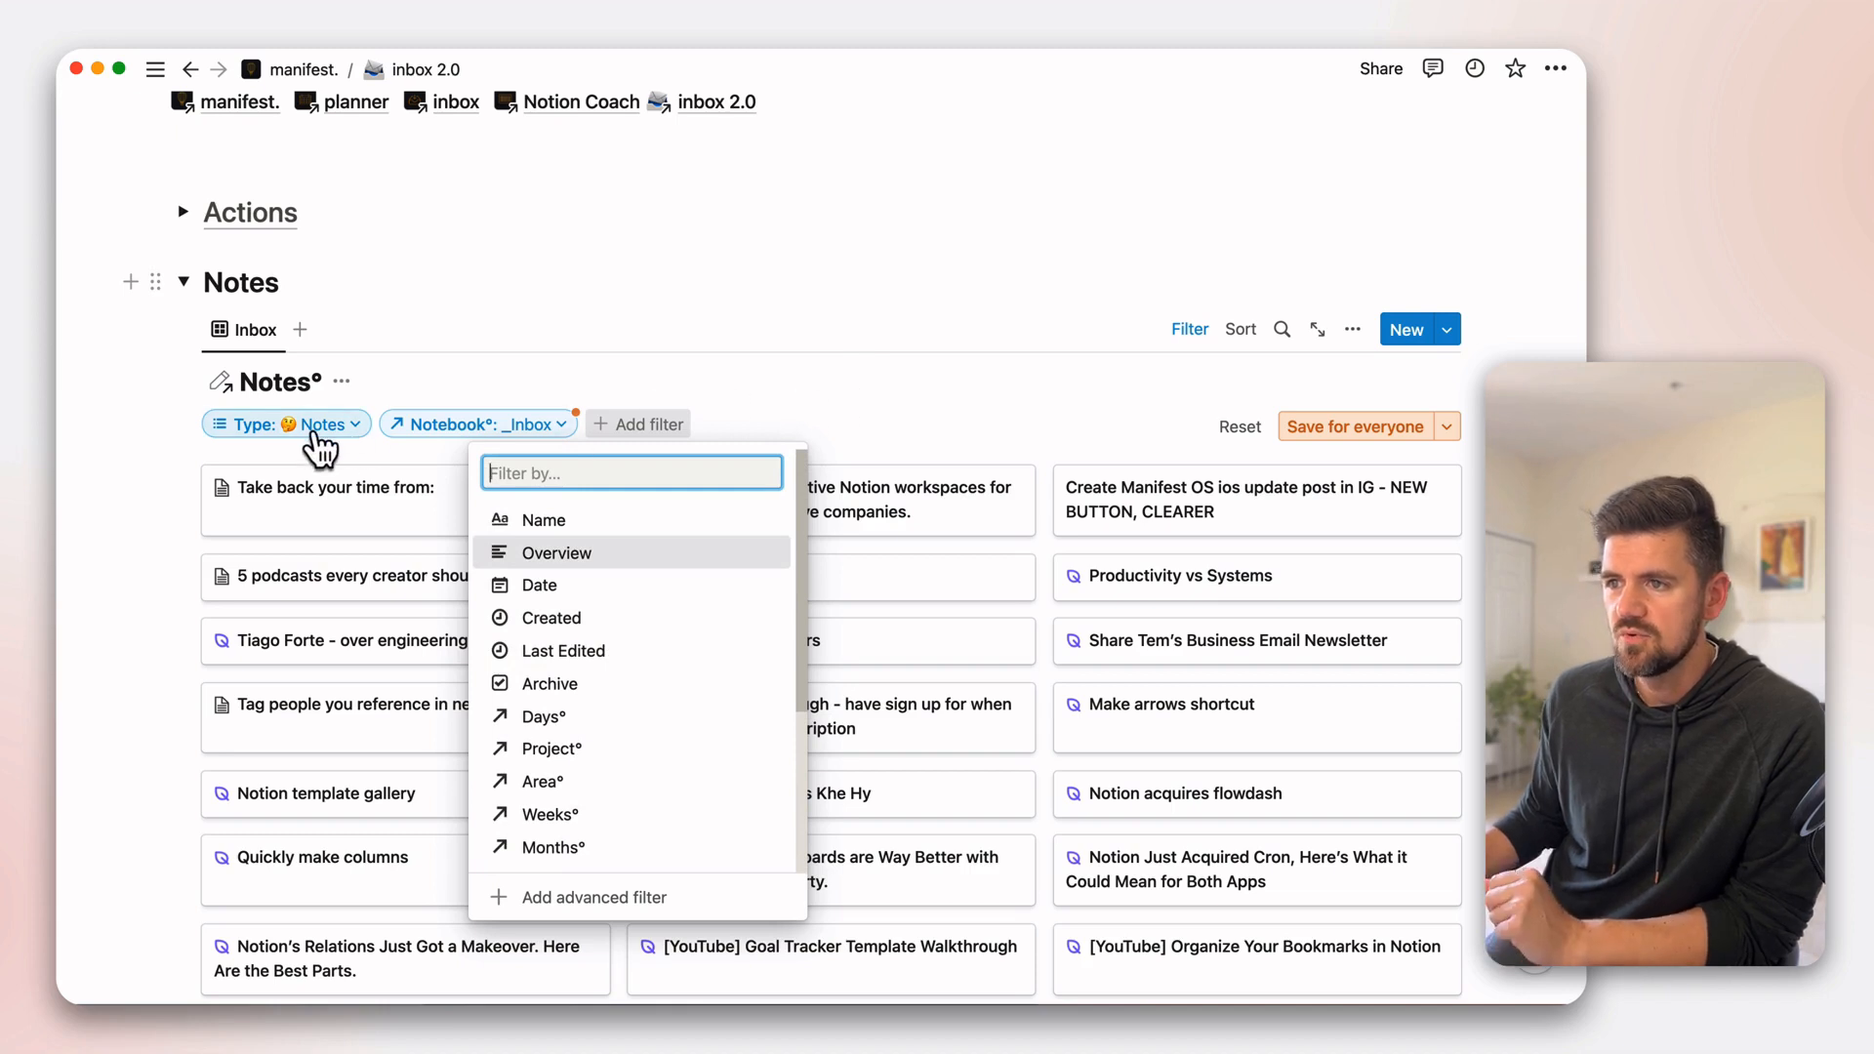
left_click(782, 419)
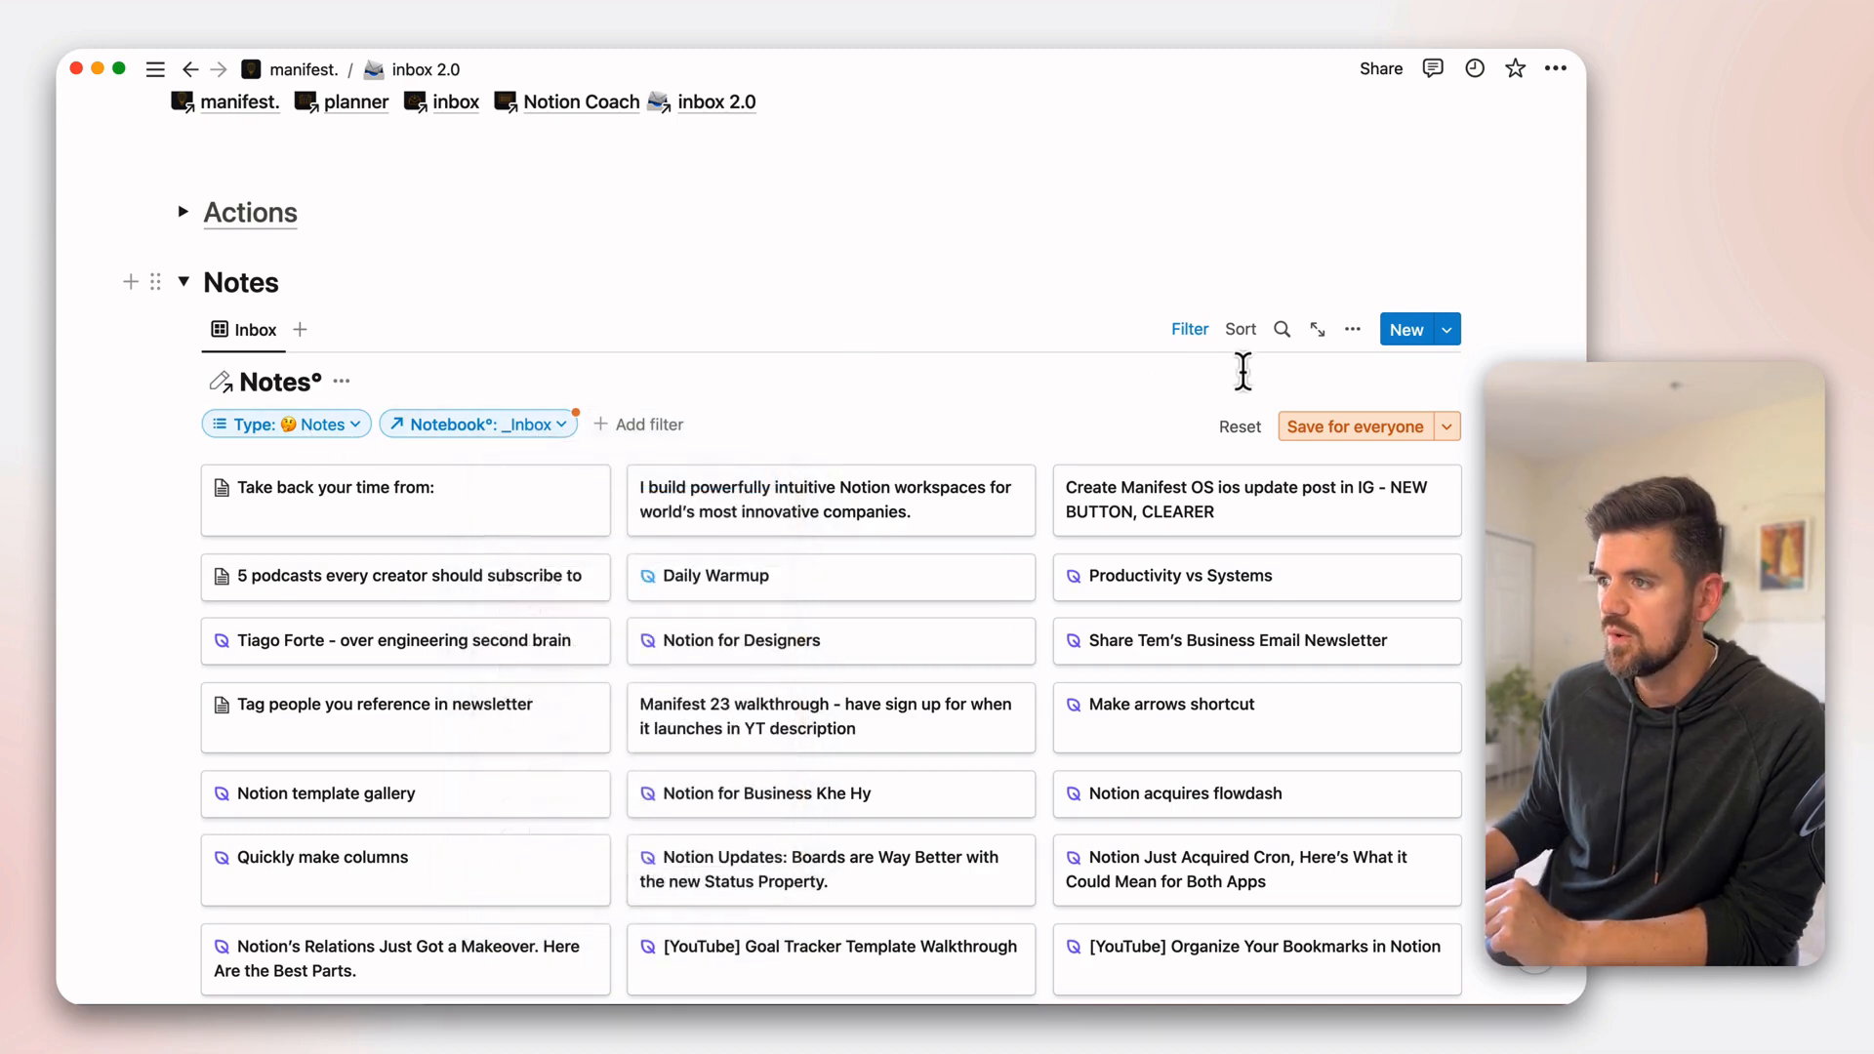
- Sort the Notes° gallery by Date in descending order and save the view changes for everyone
left_click(1241, 336)
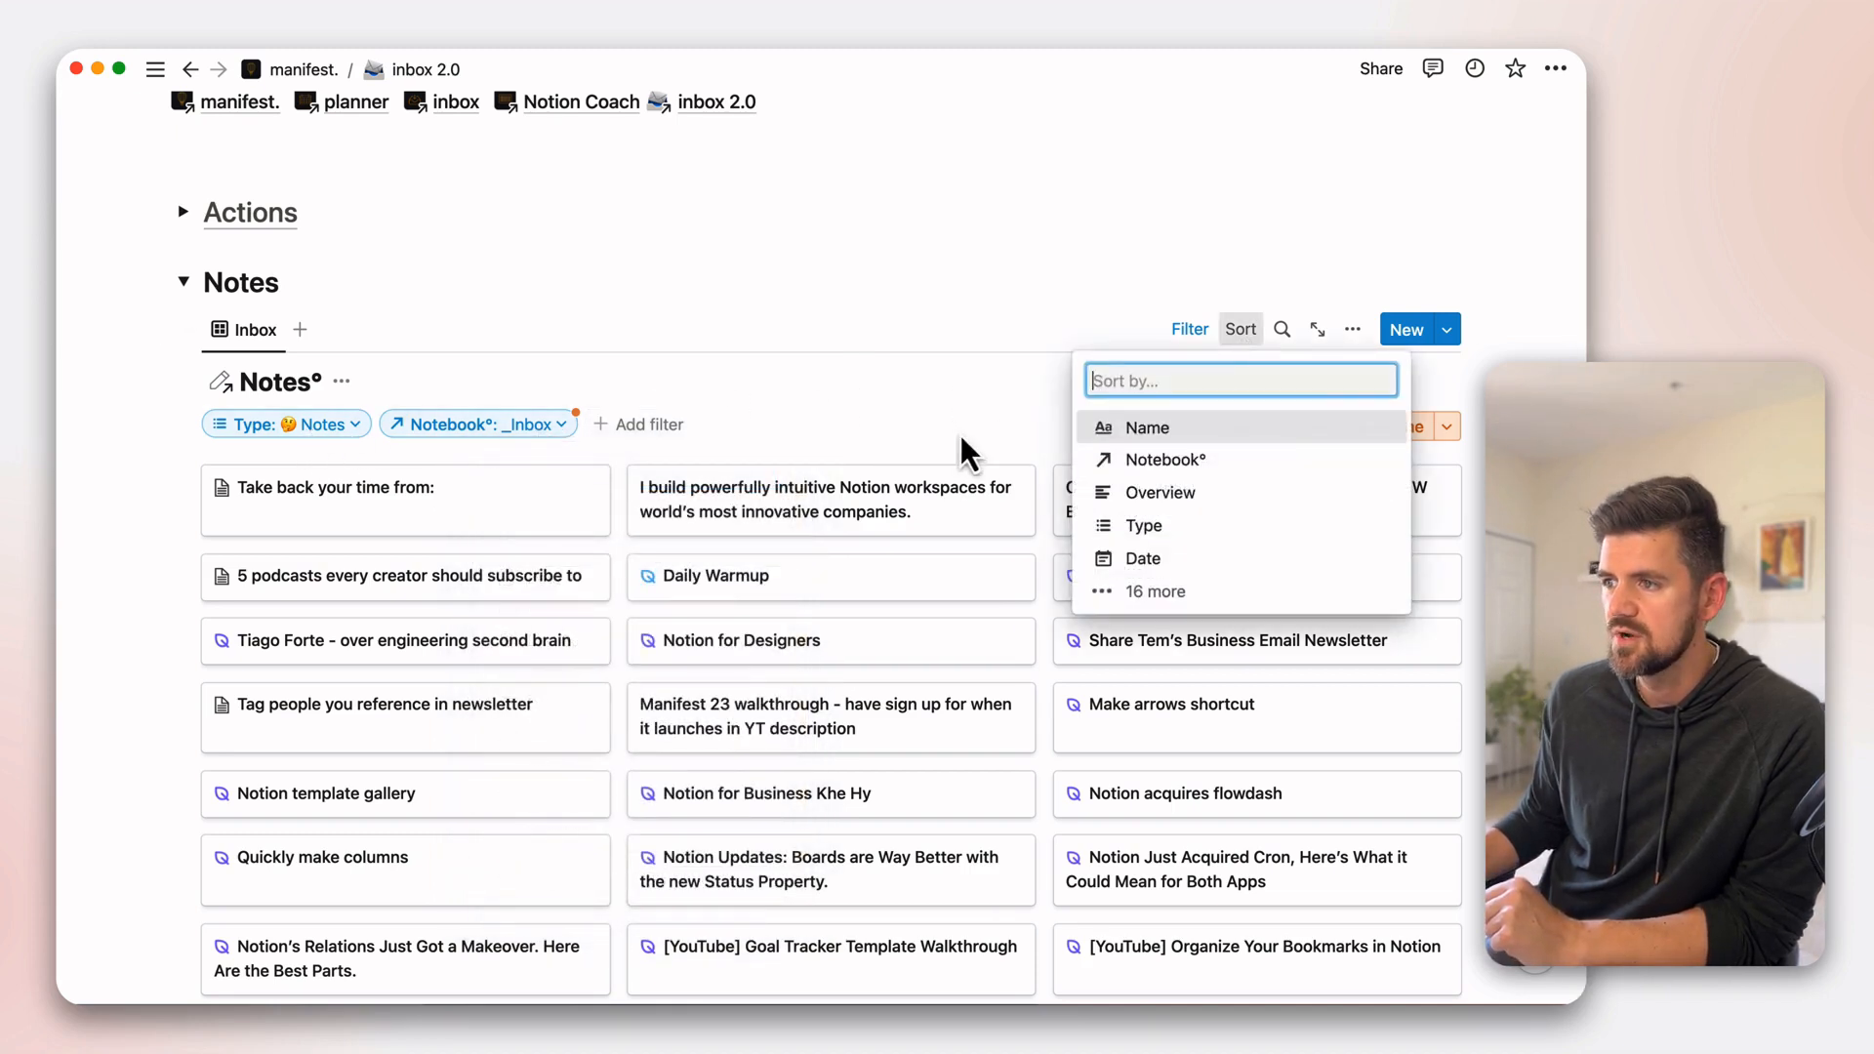
left_click(1140, 555)
left_click(293, 477)
left_click(255, 547)
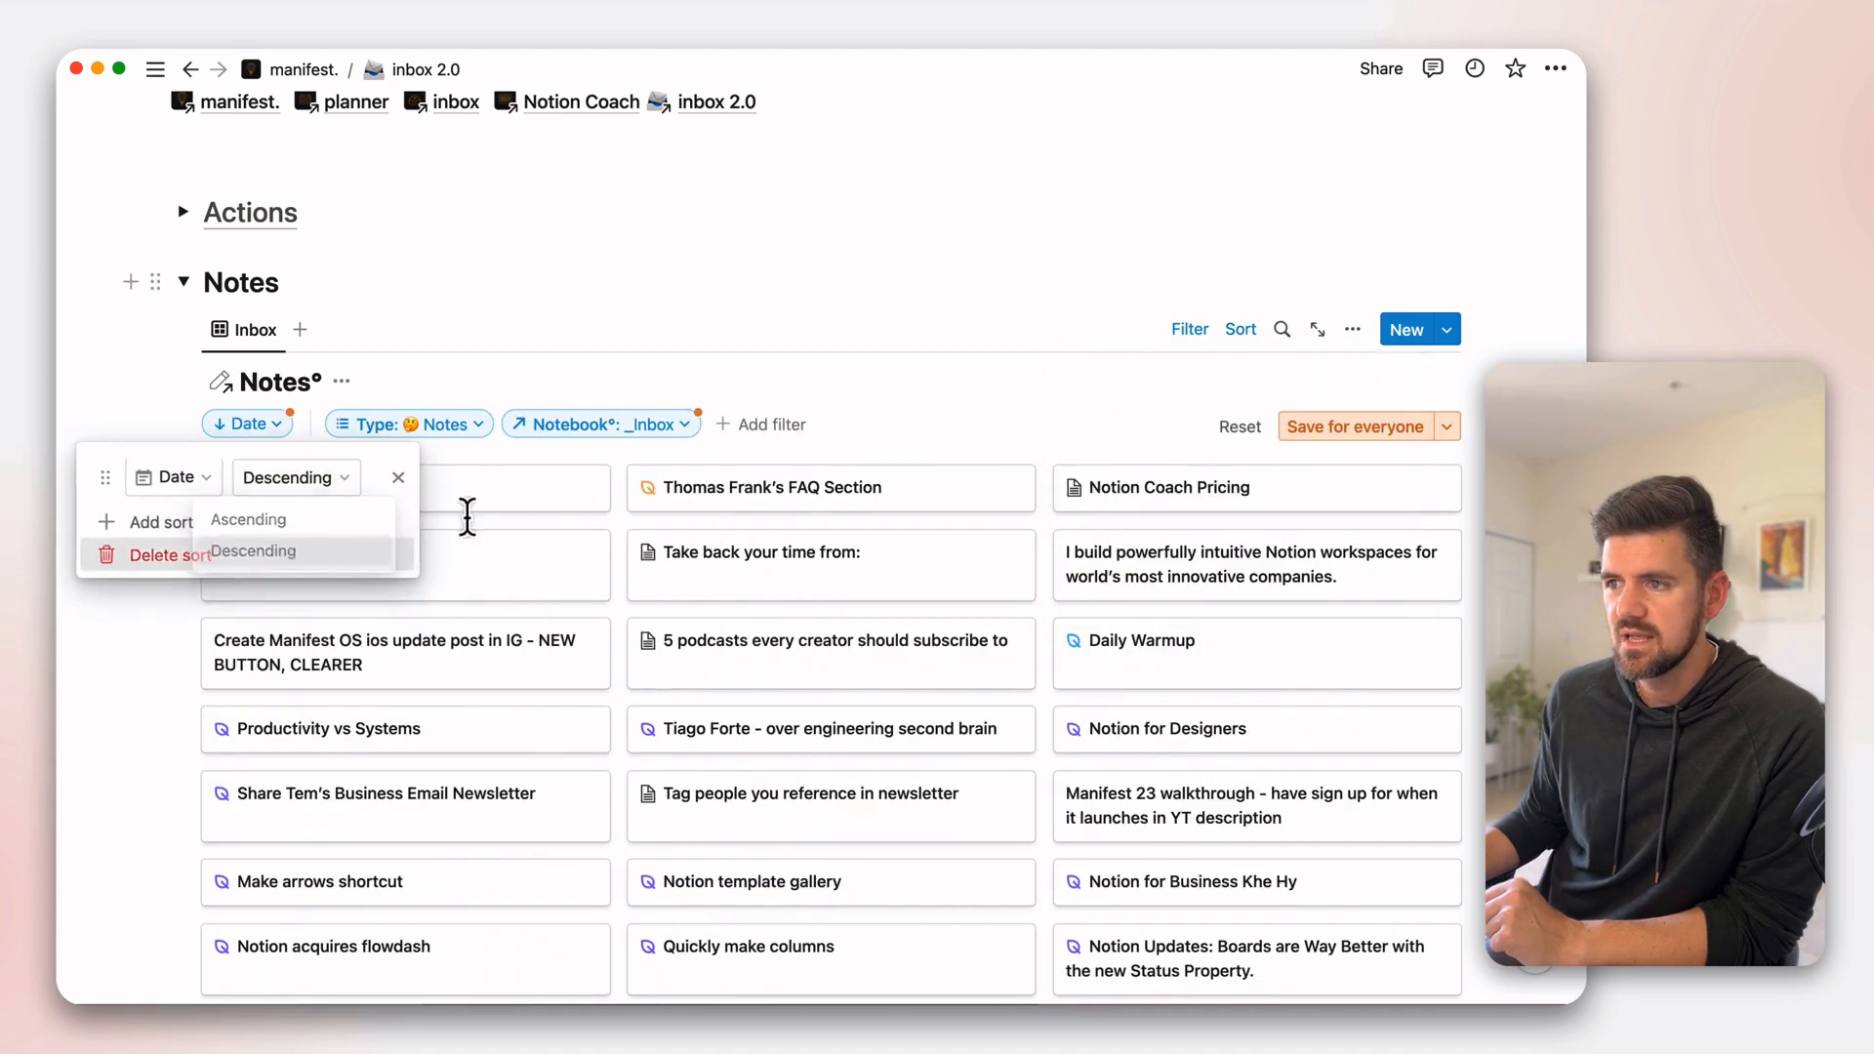
left_click(964, 371)
left_click(1358, 428)
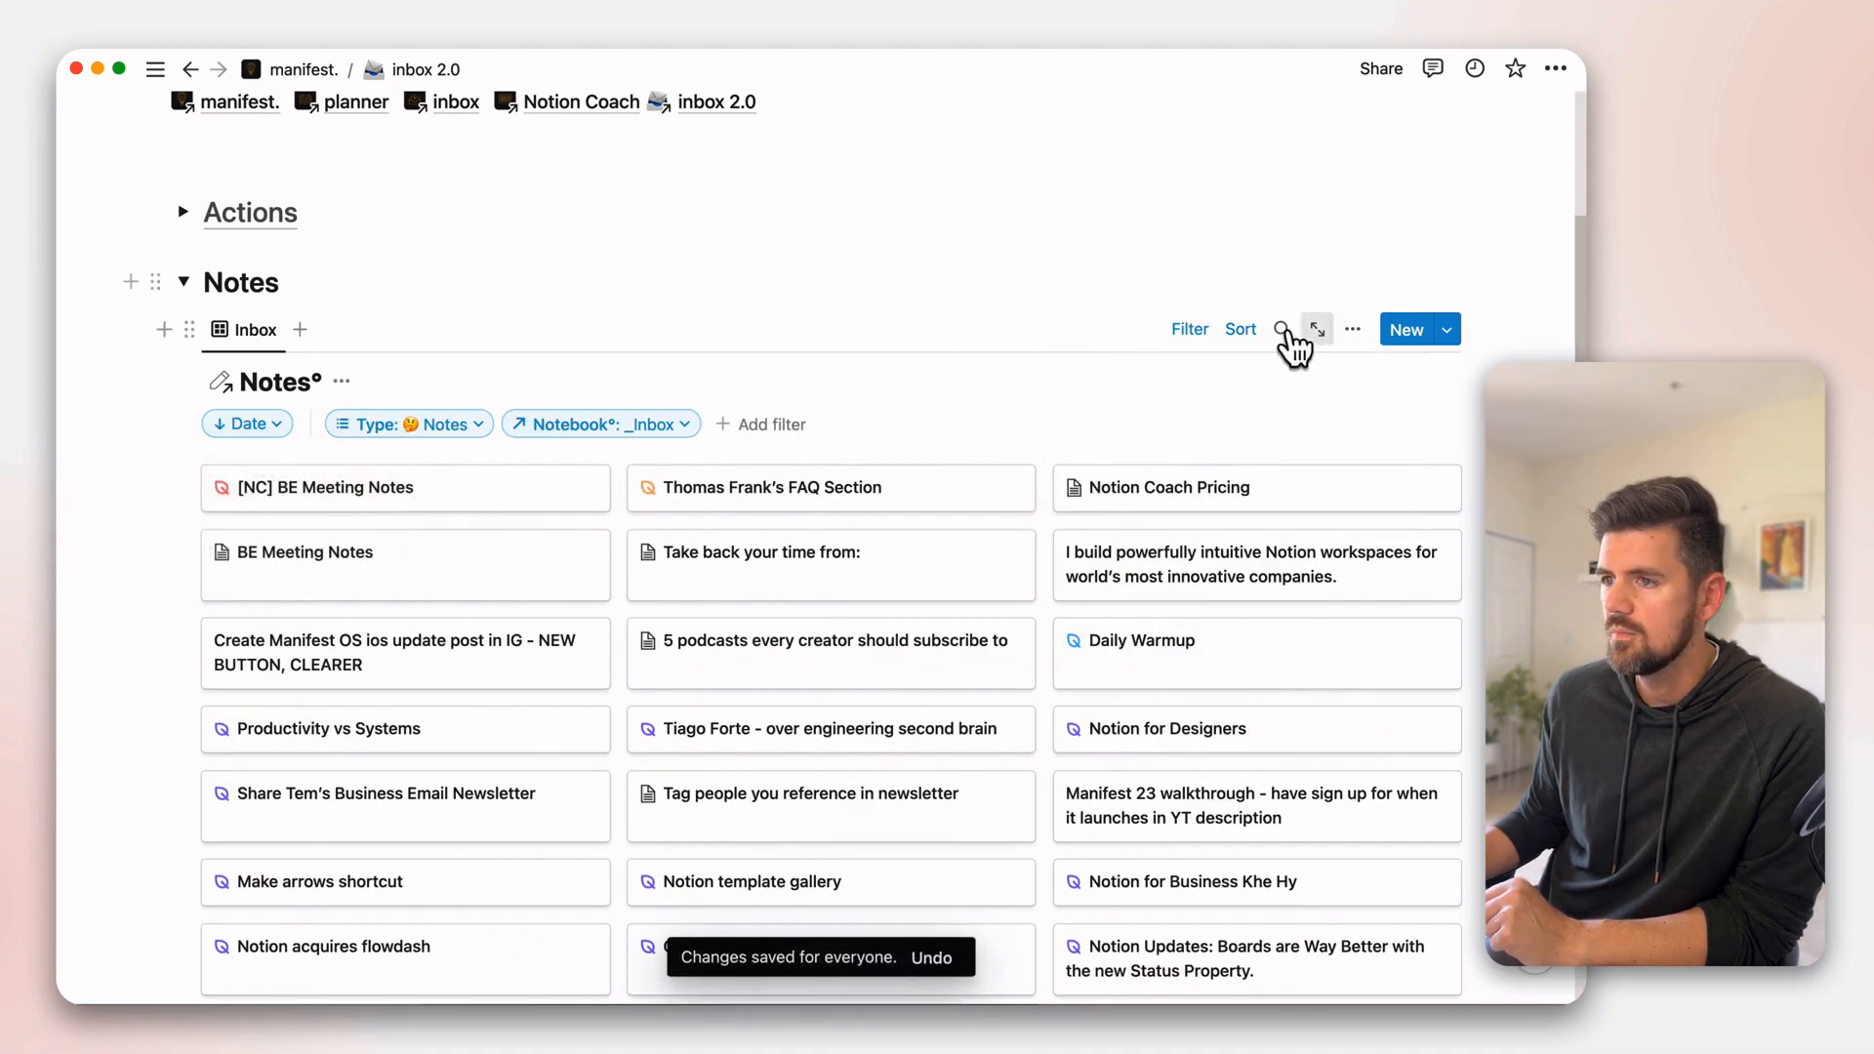
- Add an Archive is Unchecked filter to the Notes° gallery and save it for everyone
left_click(1199, 337)
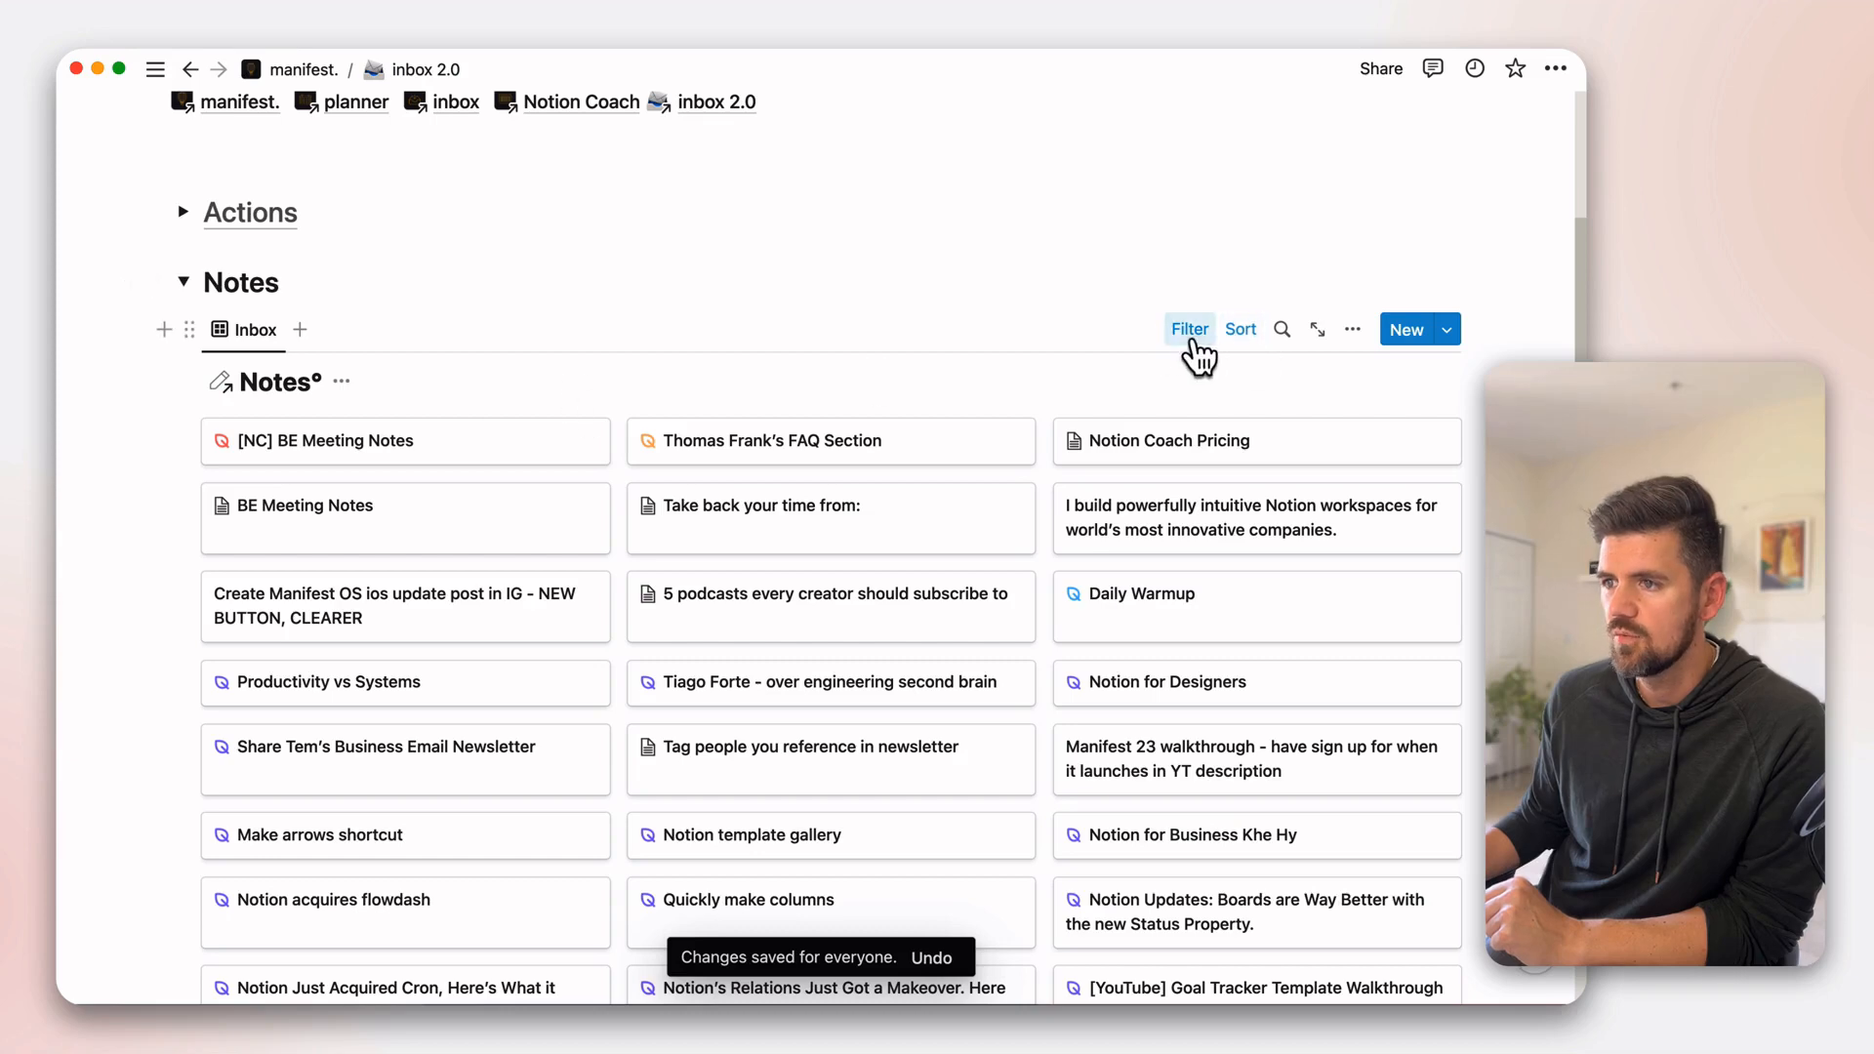
left_click(1192, 339)
left_click(766, 423)
left_click(701, 686)
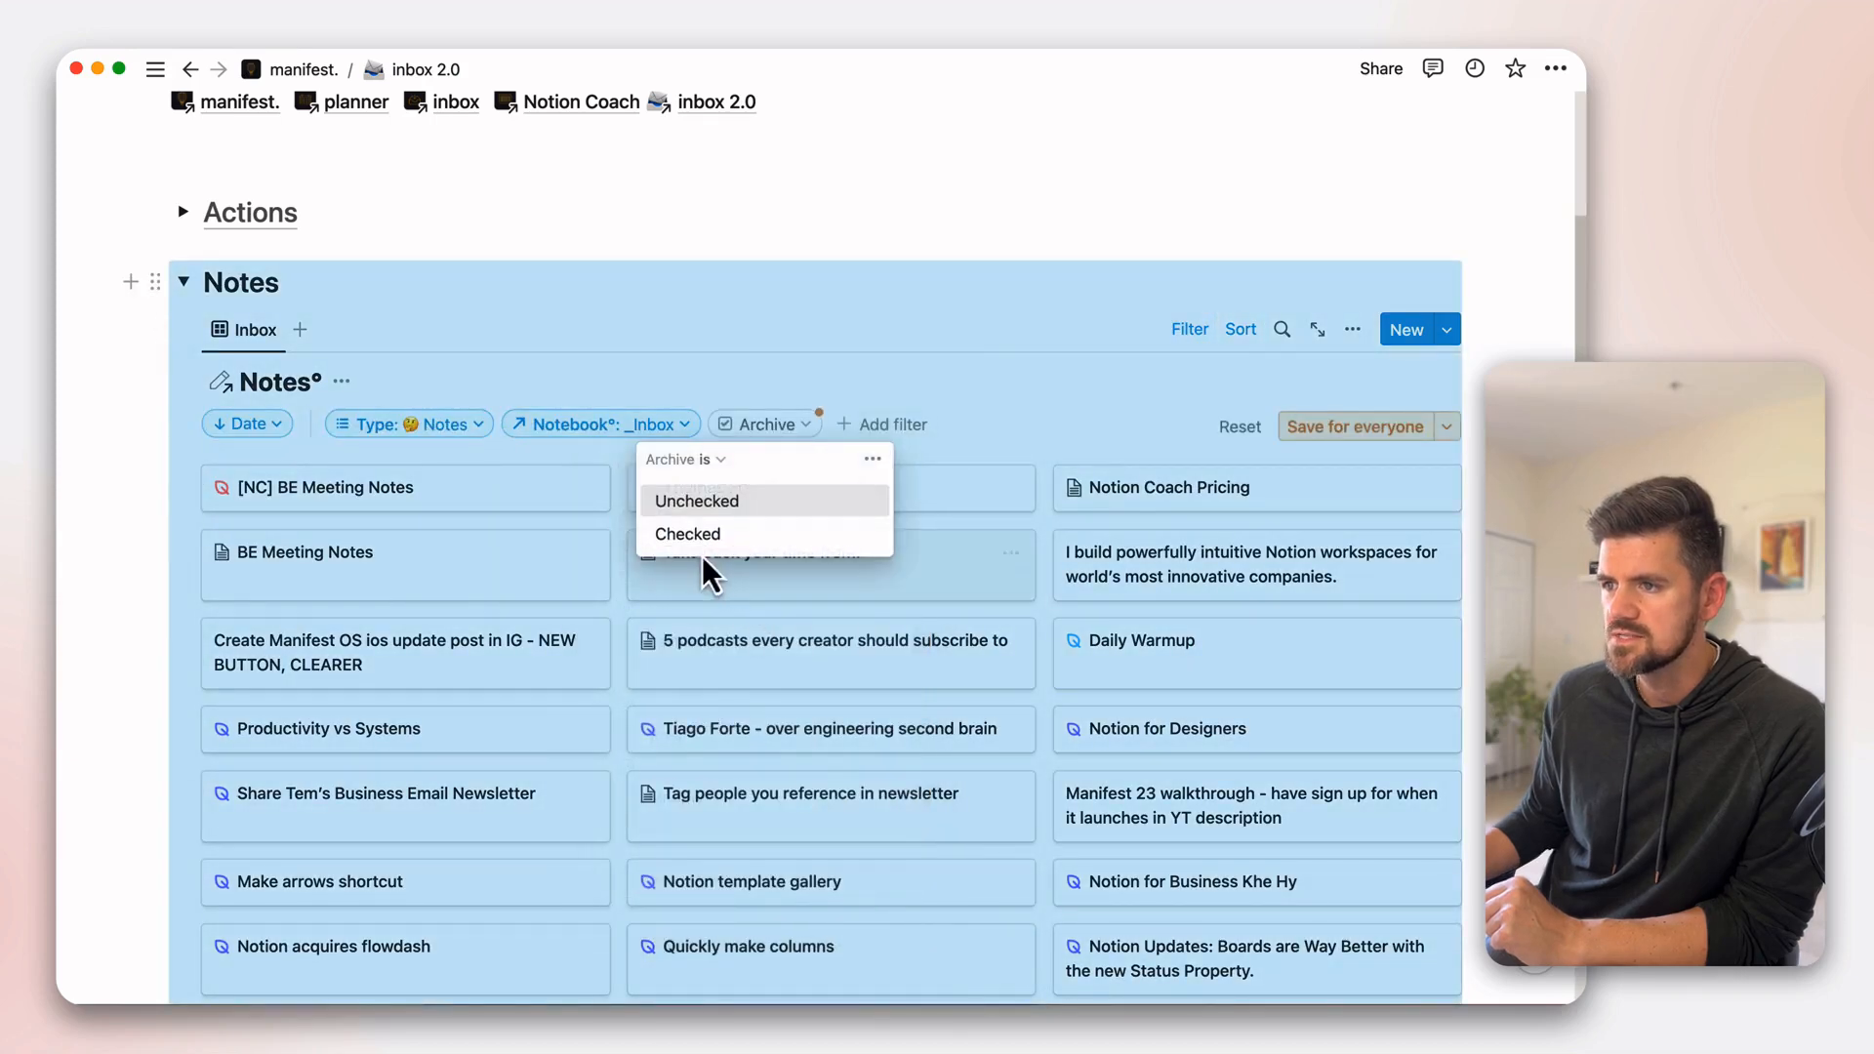
left_click(699, 501)
left_click(1015, 329)
left_click(1355, 427)
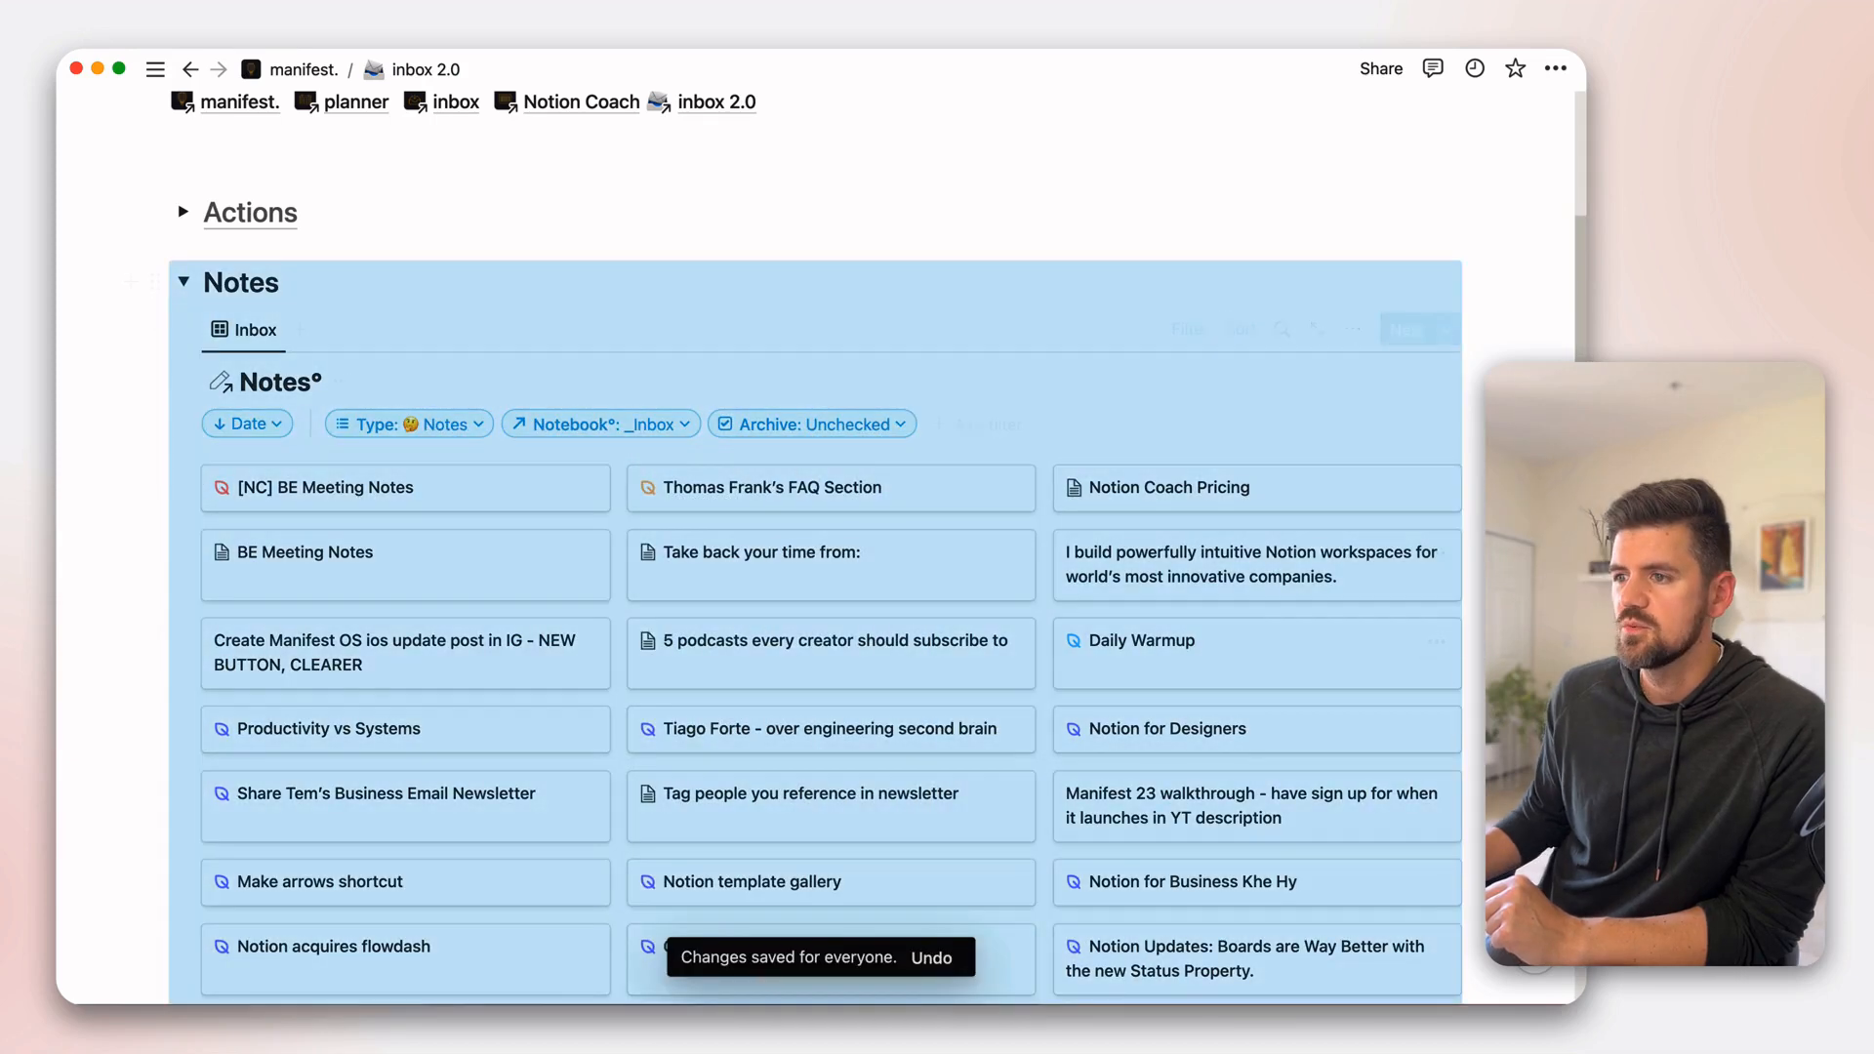
- Copy the link to the Notes° view, apply it to the "Notes" heading text and collapse the toggle
scroll(830, 586, "down", 9)
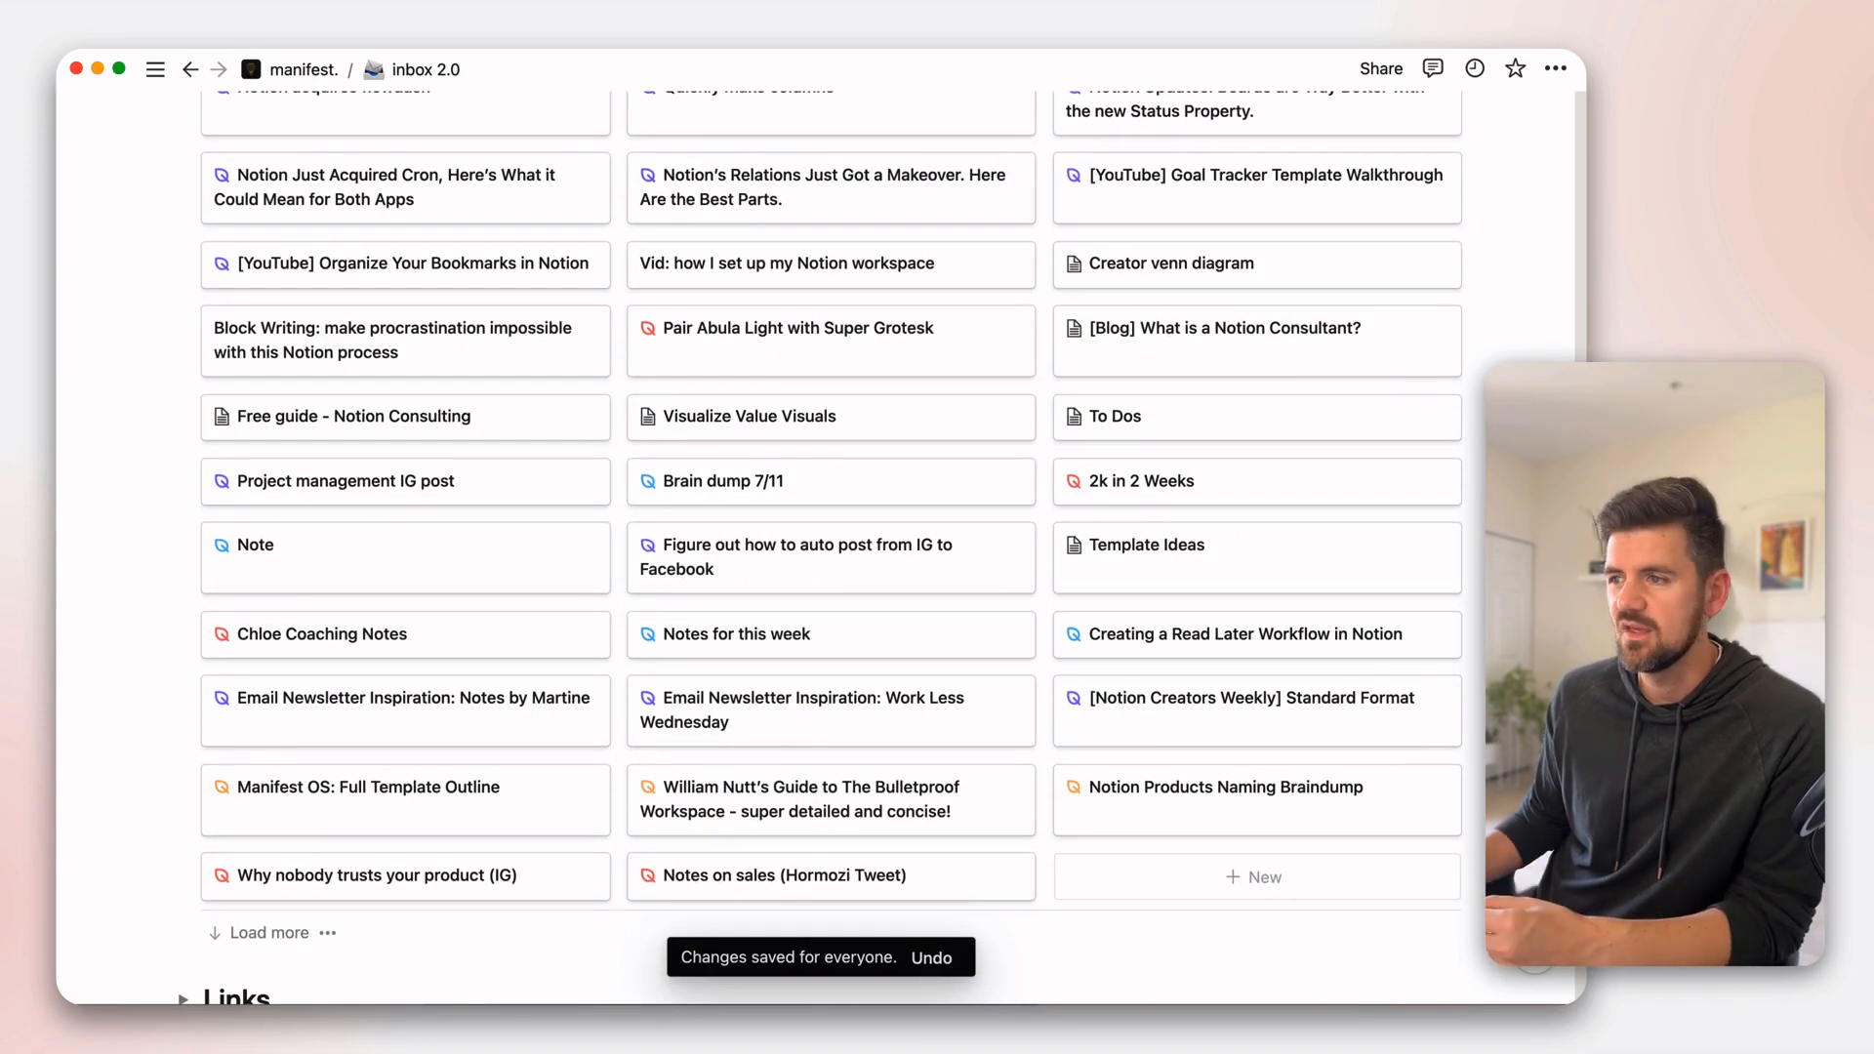
scroll(904, 669, "up", 10)
left_click(1353, 658)
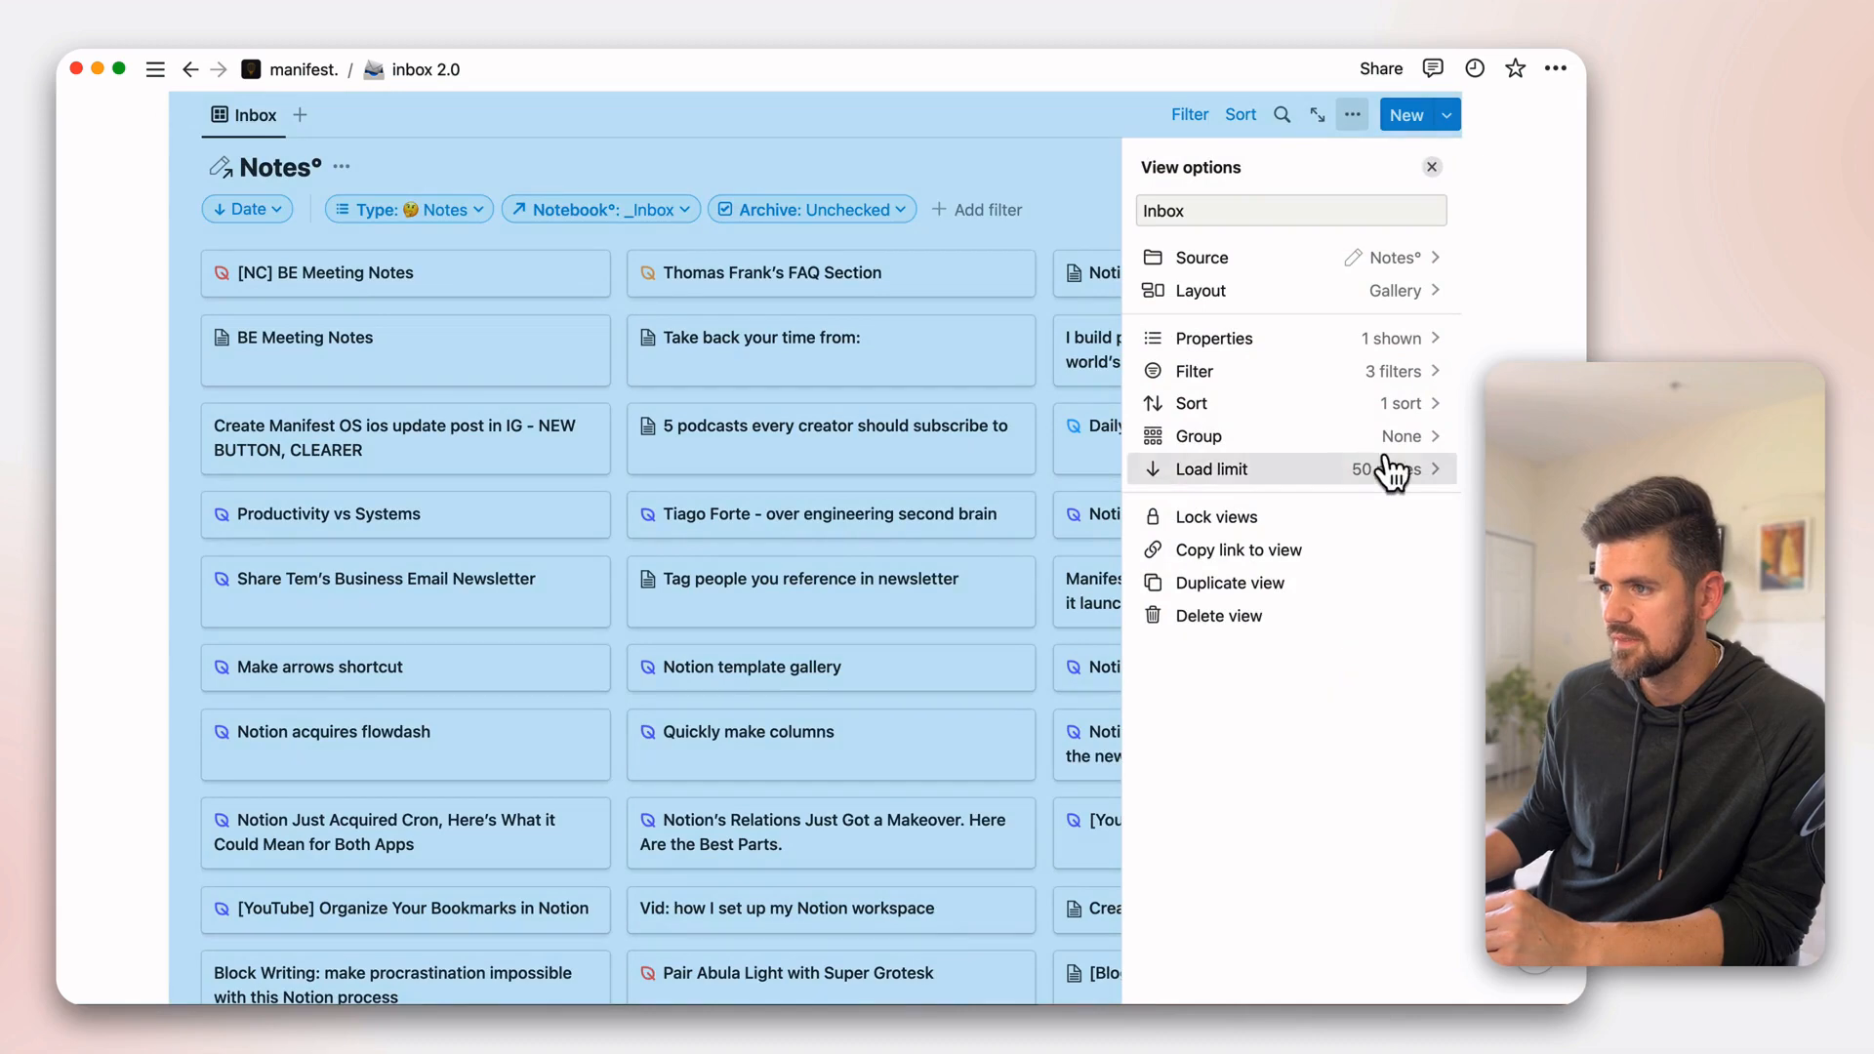
left_click(1358, 551)
left_click(577, 154)
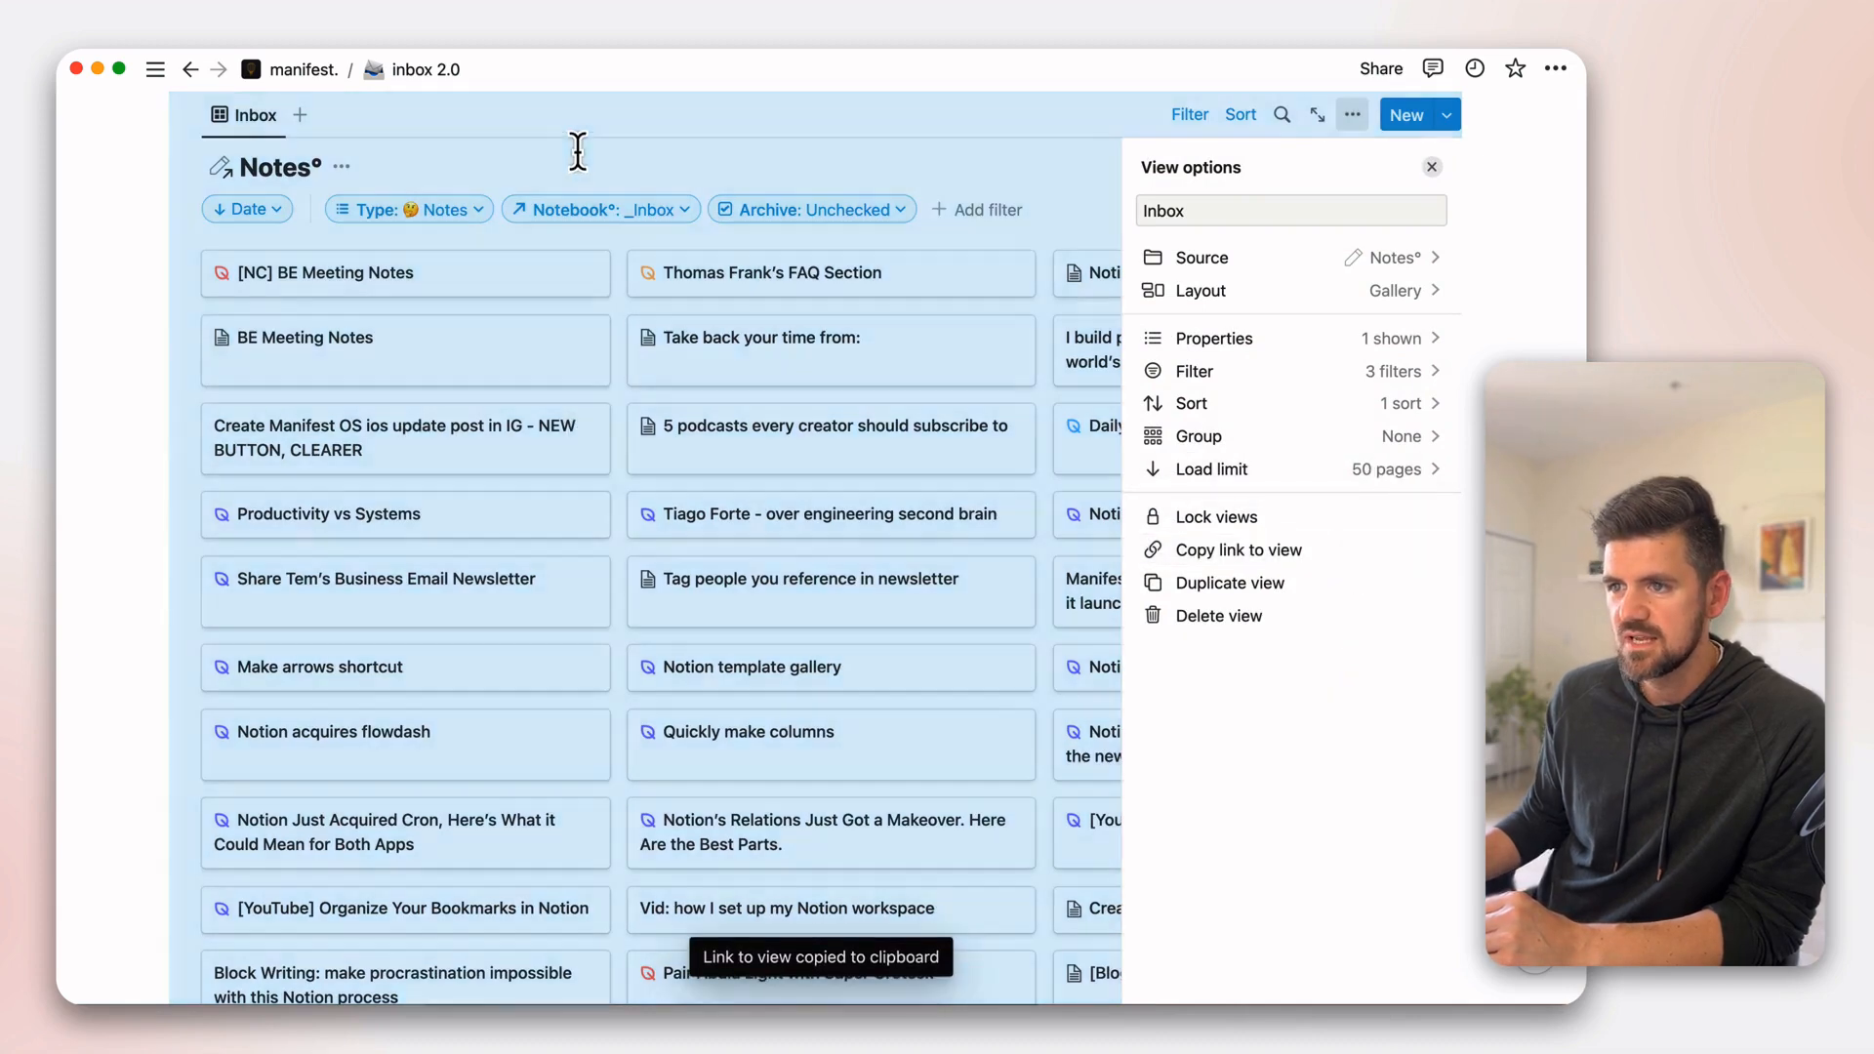
scroll(293, 273, "up", 5)
double_click(235, 527)
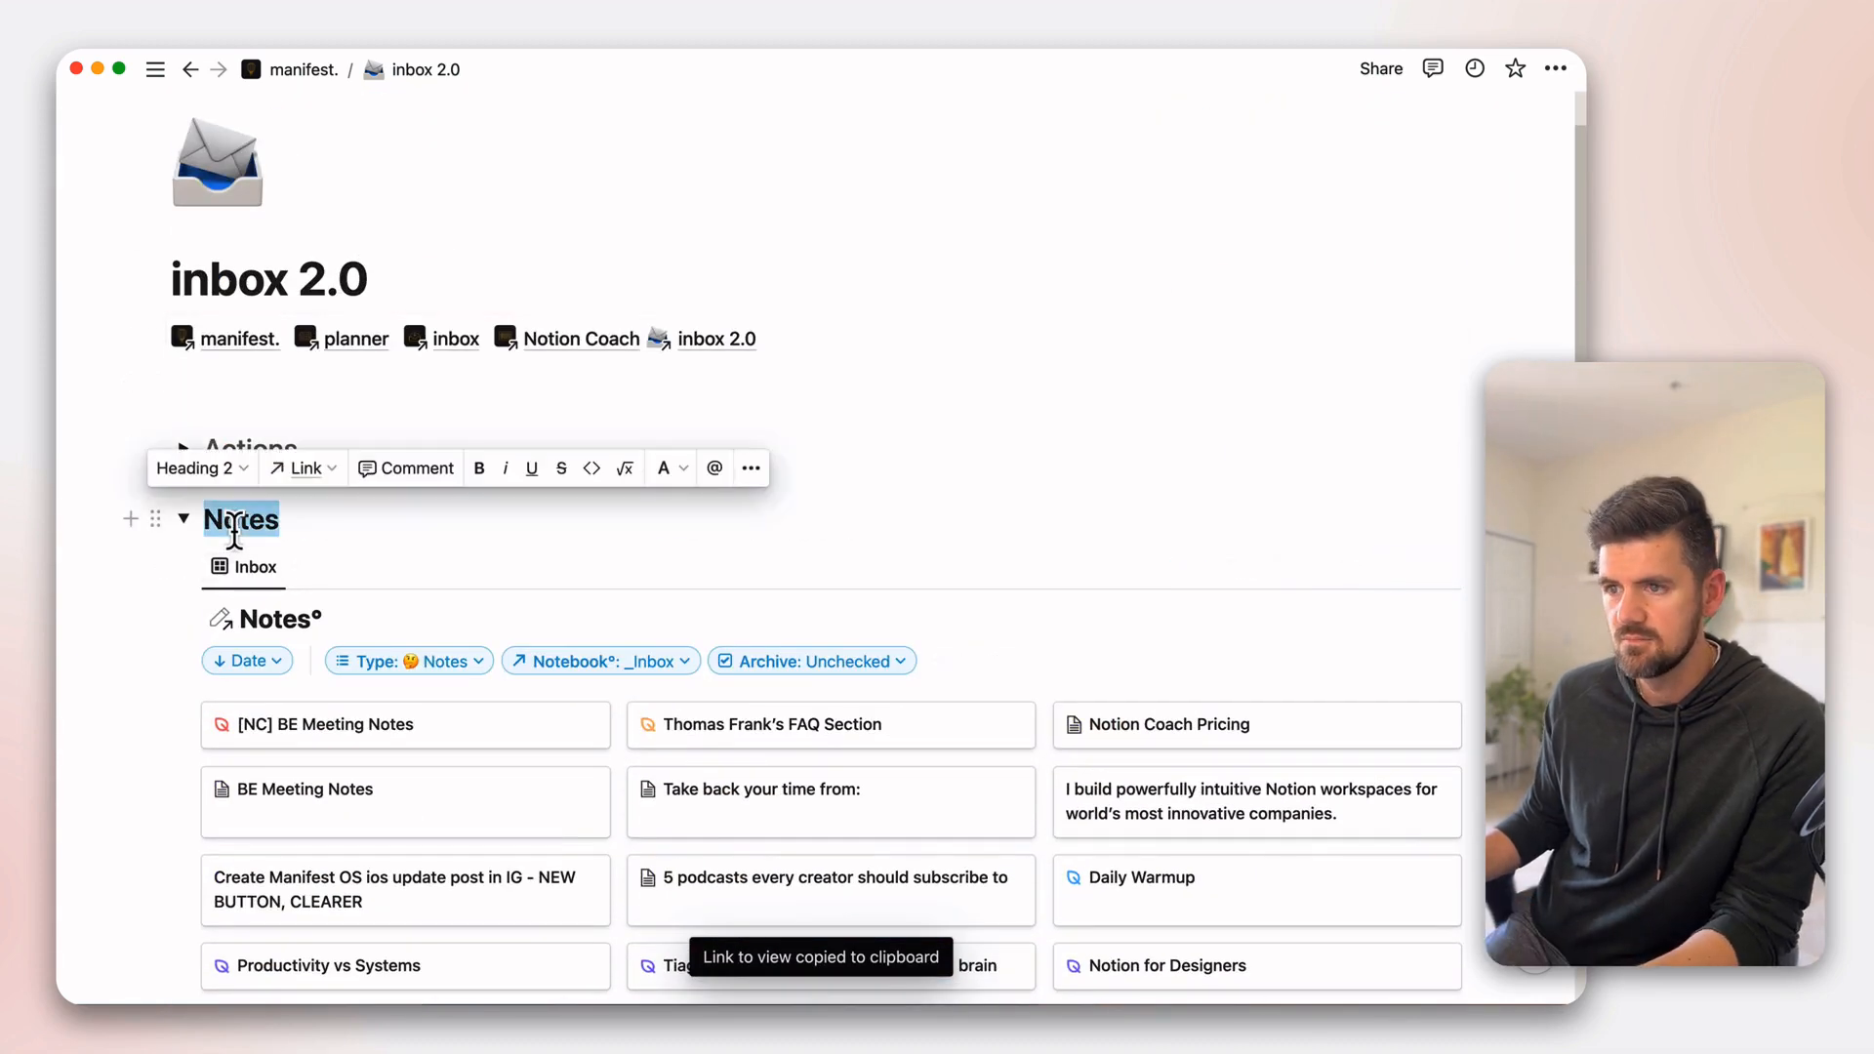
key("super+v")
left_click(183, 519)
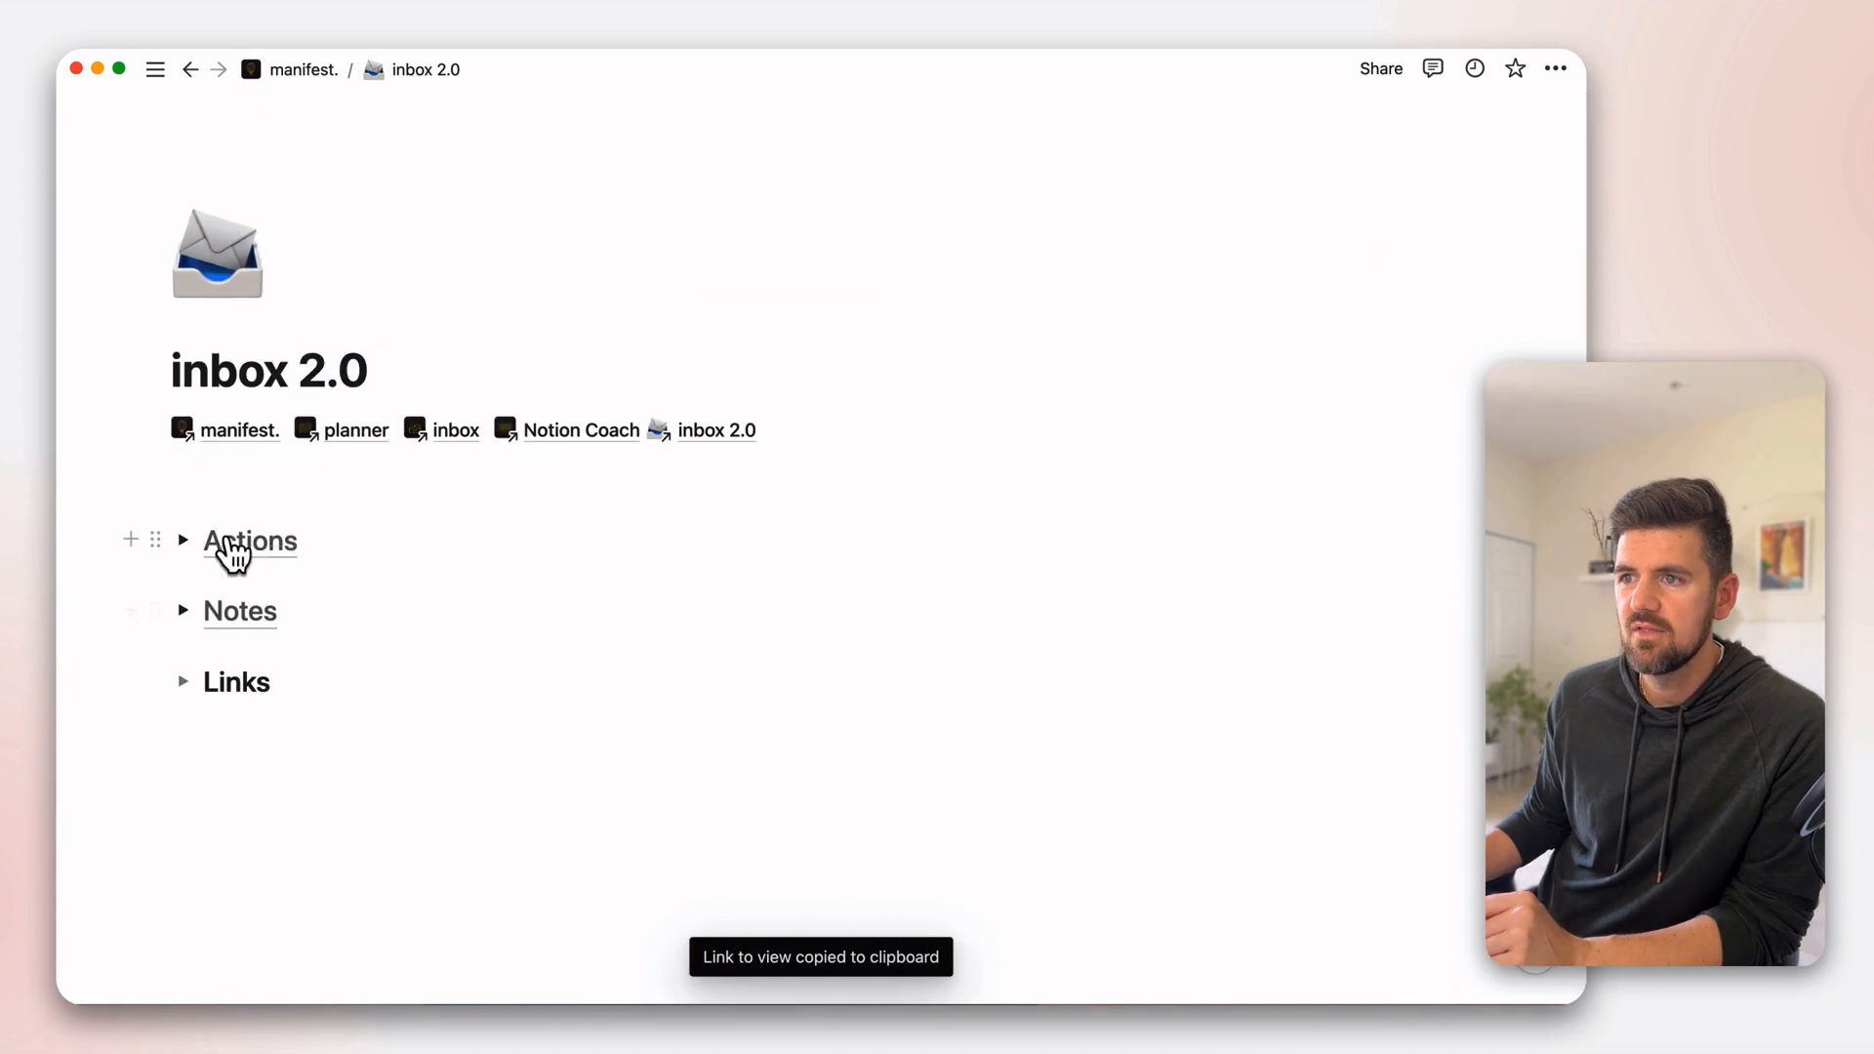
- Follow the Notes heading's link to examine the full-page Notes° view, and return to the inbox 2.0 page
left_click(249, 618)
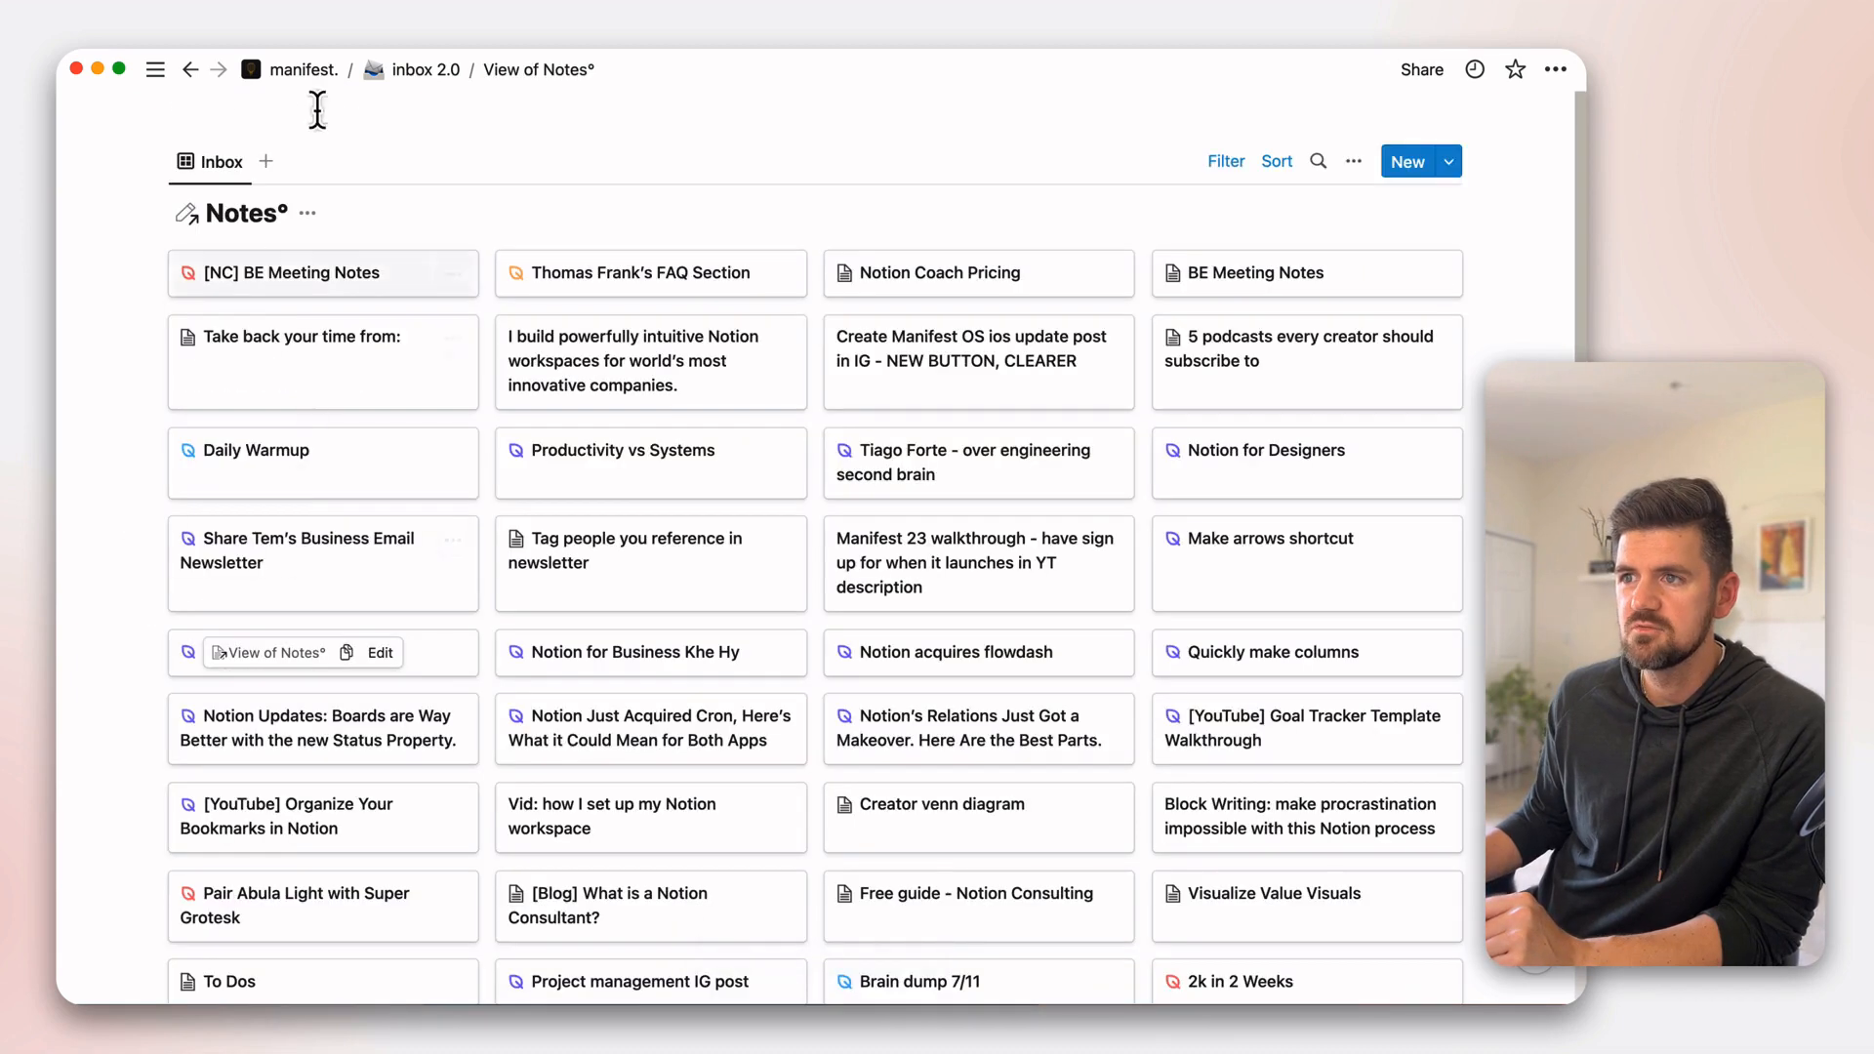
left_click(190, 77)
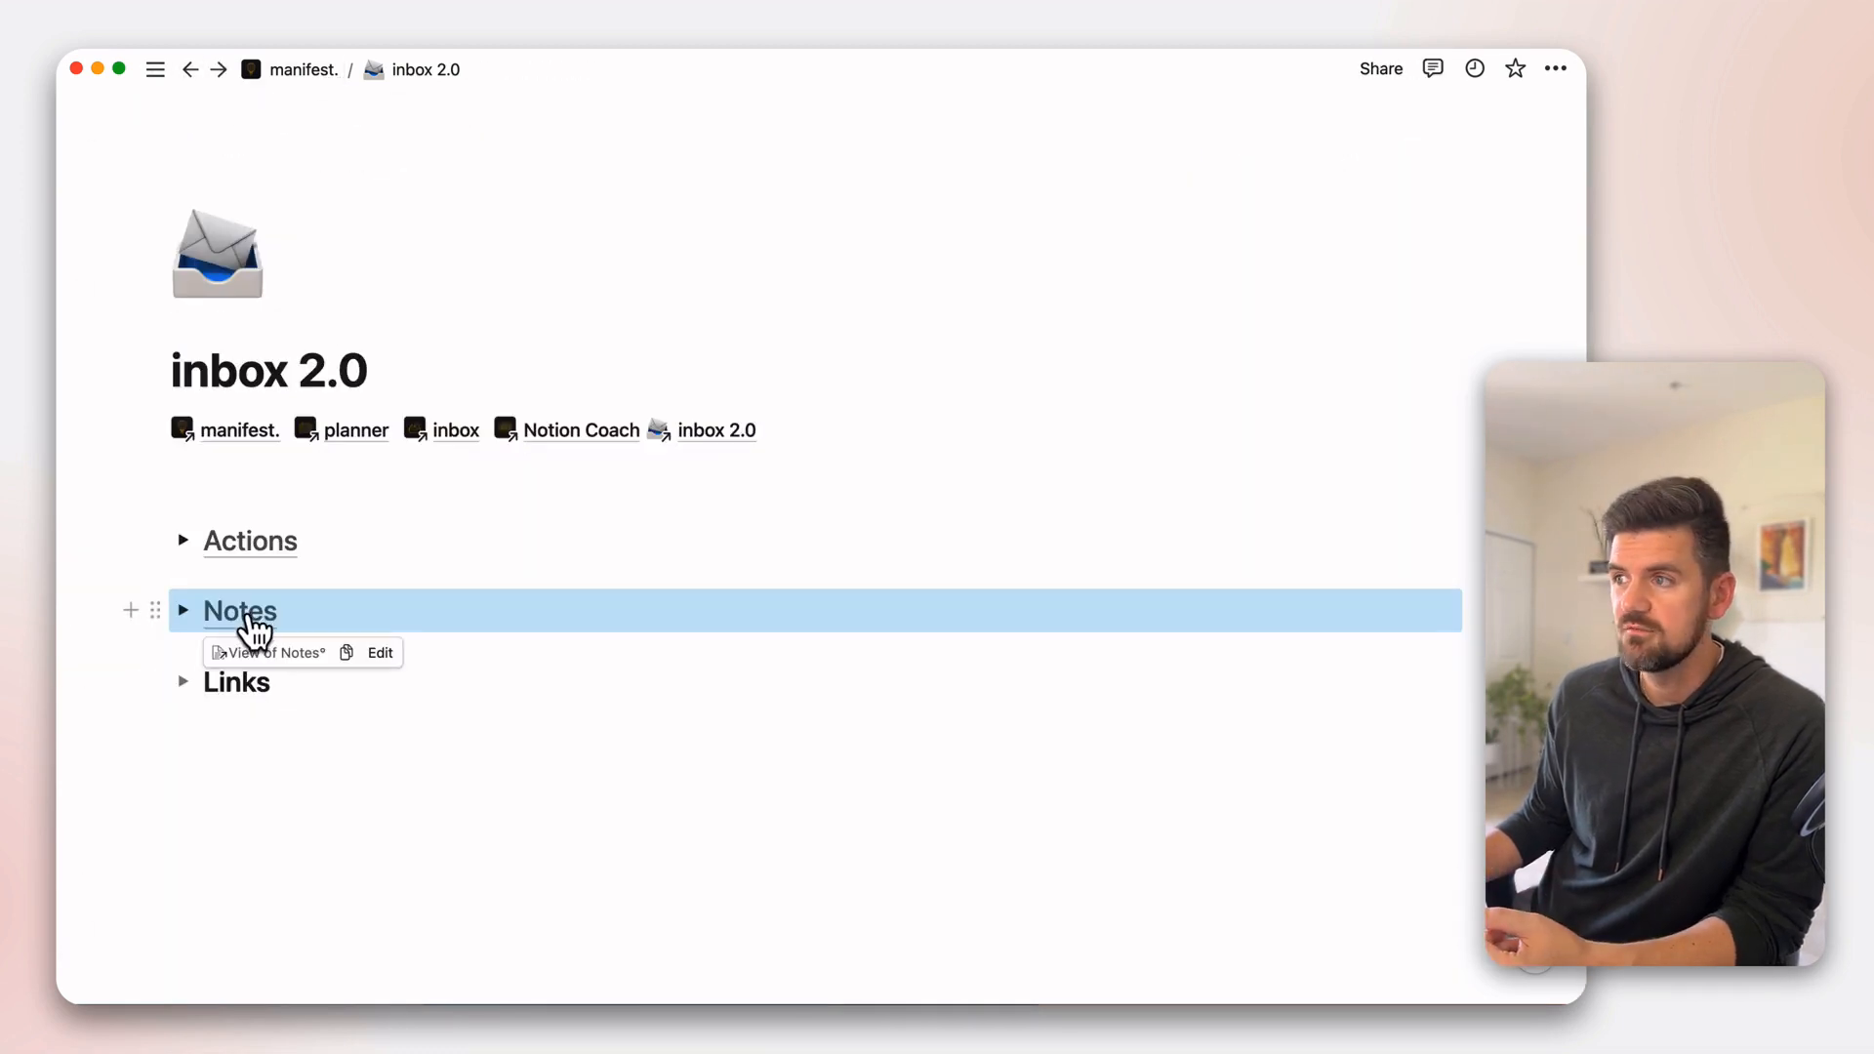
left_click(249, 618)
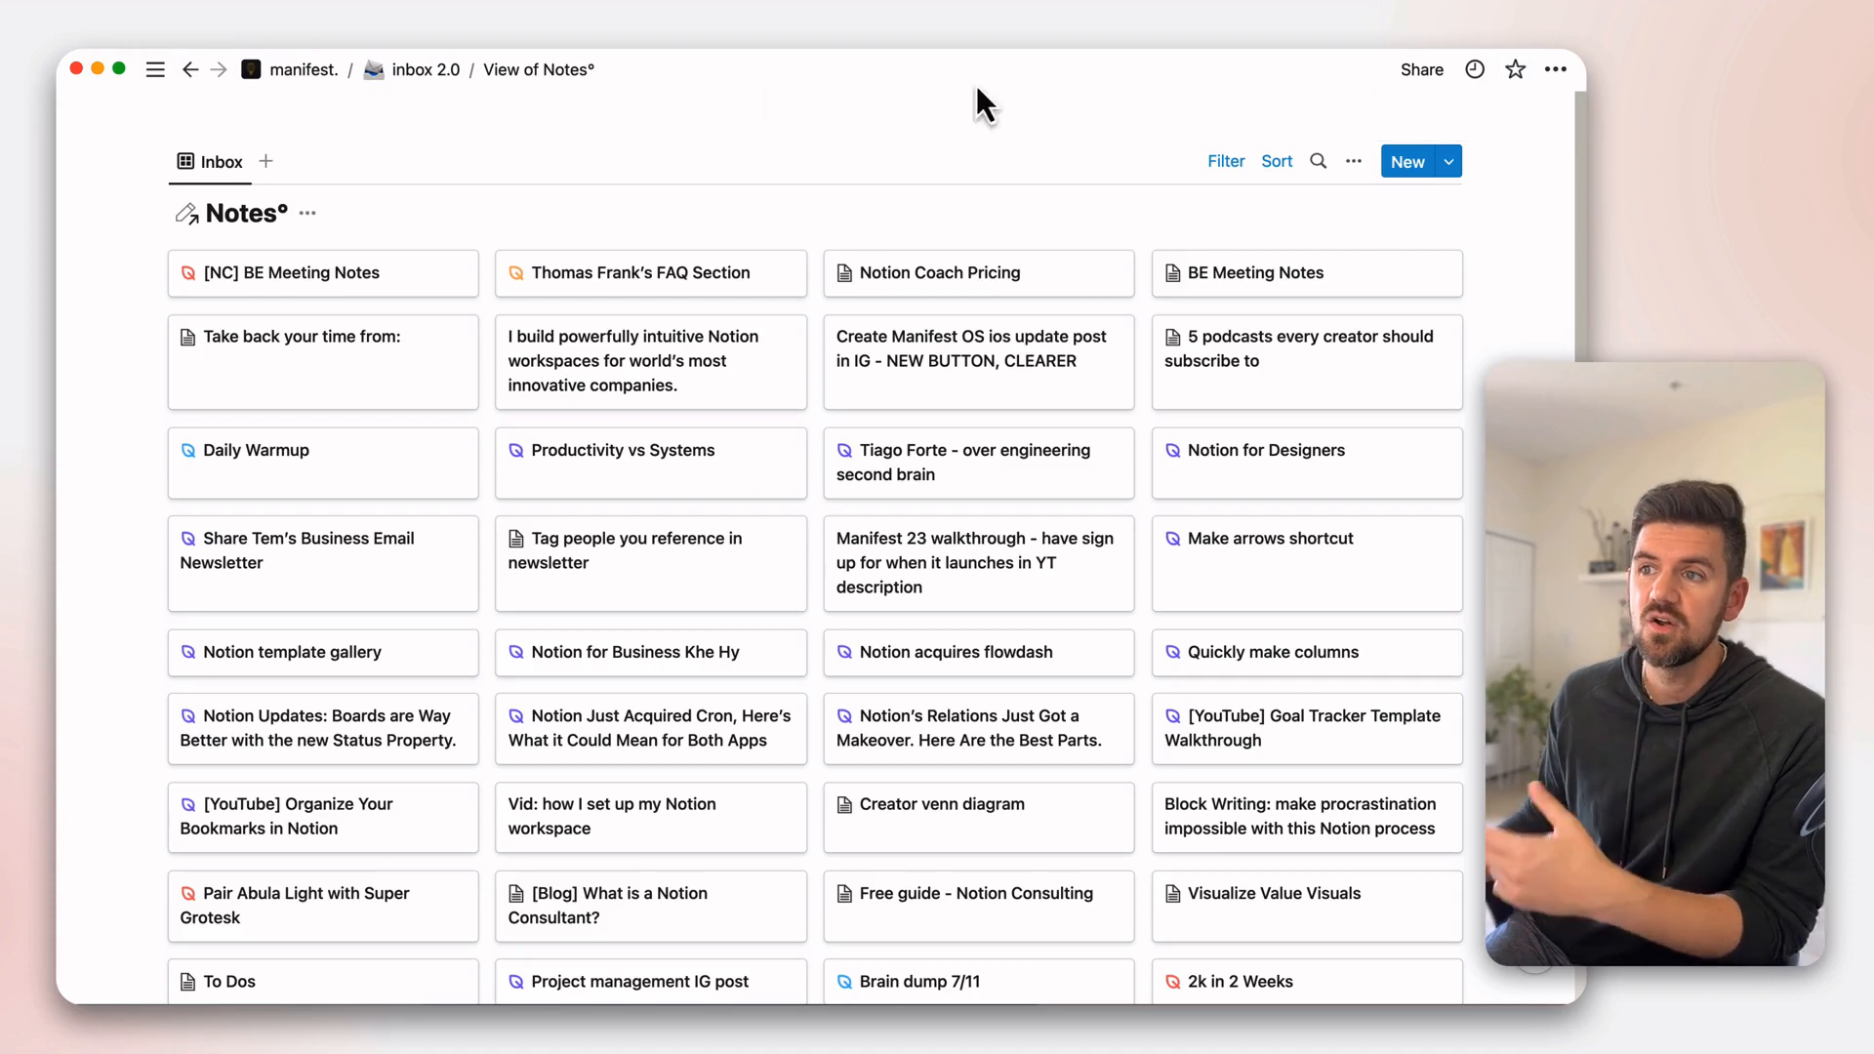
left_click(406, 70)
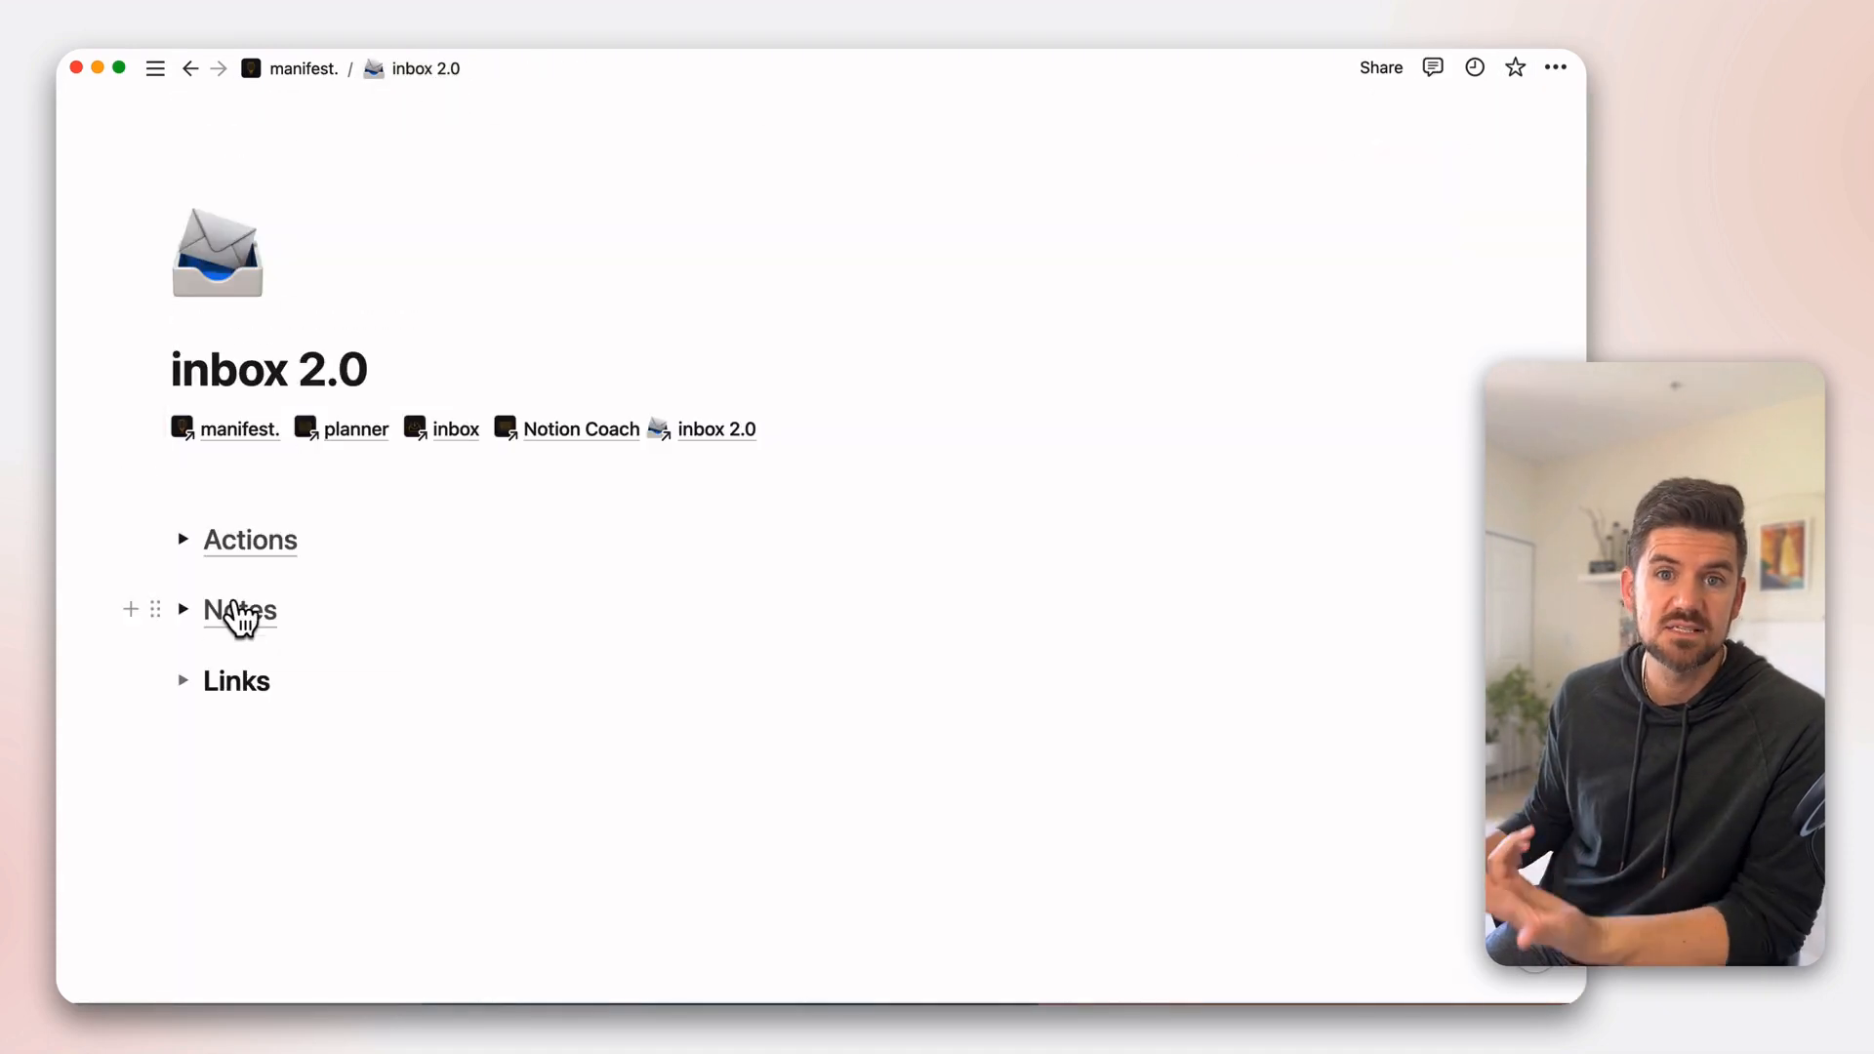
- Insert a linked view of the Library database inside the Links toggle, using its existing All view
left_click(183, 680)
left_click(304, 724)
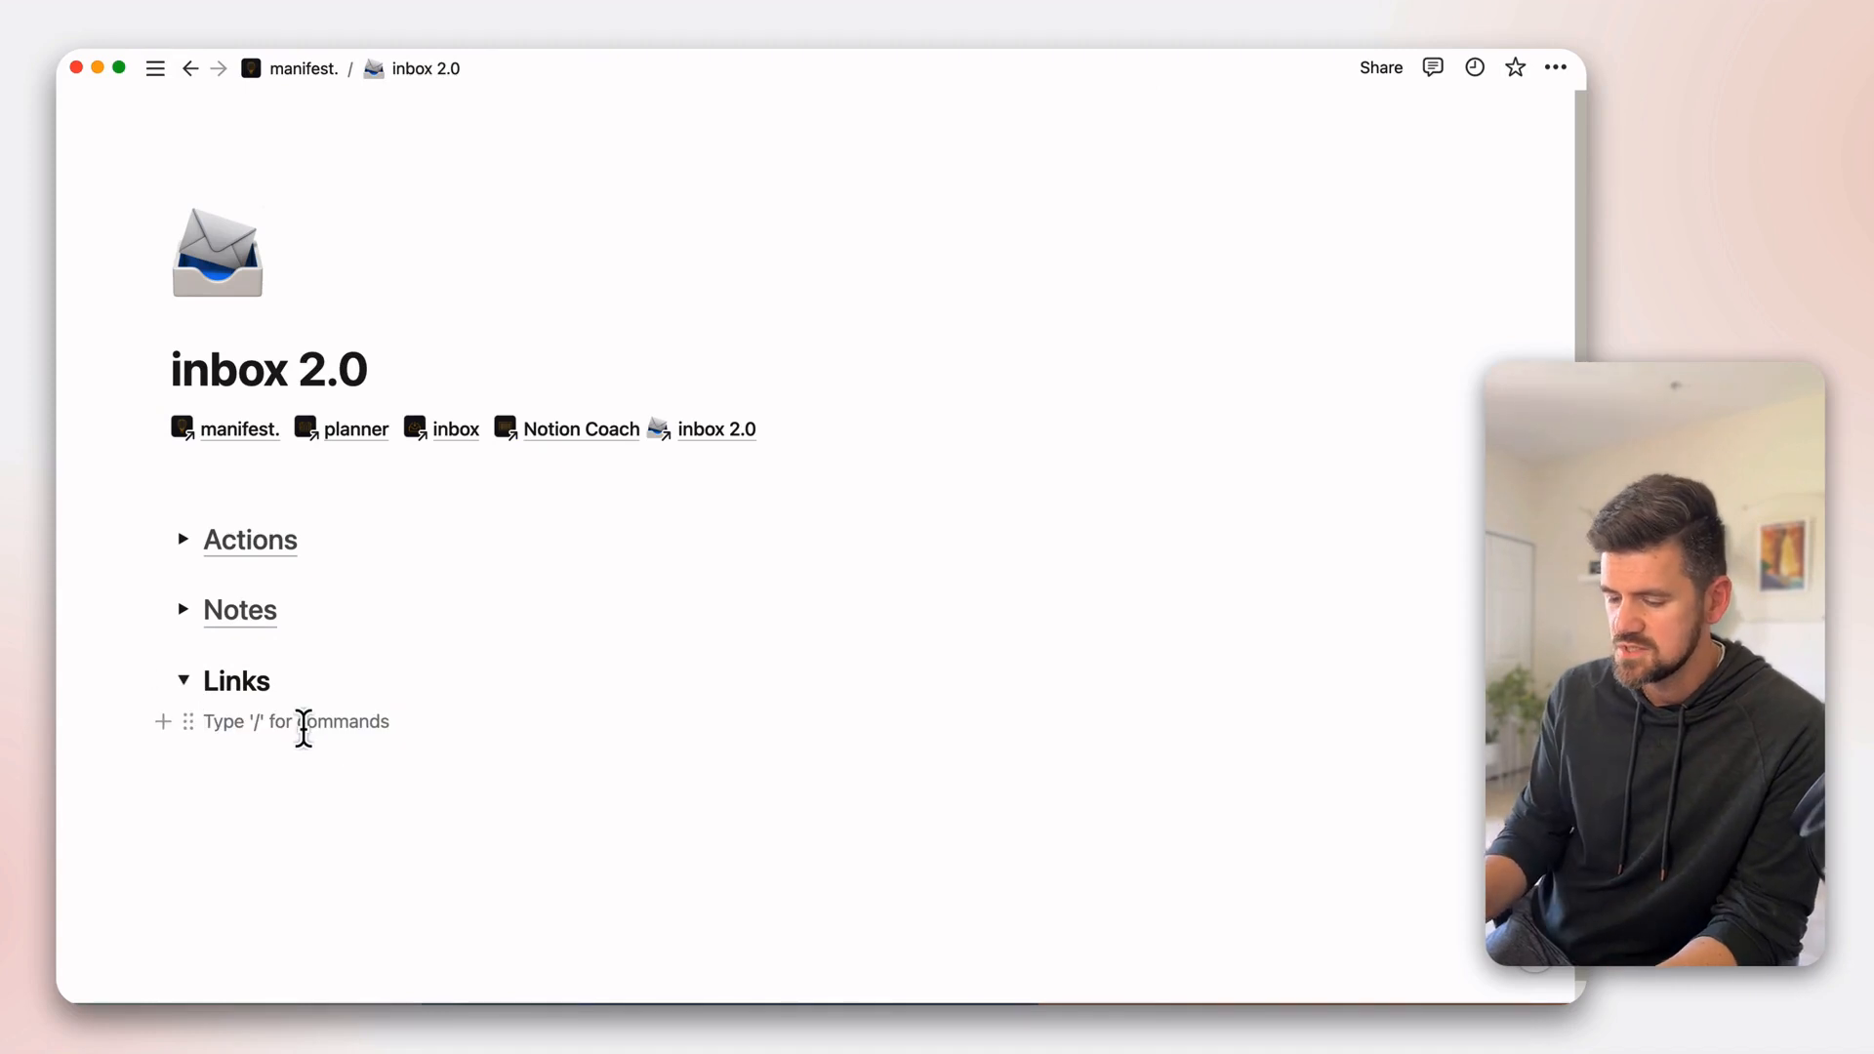
type("/linked")
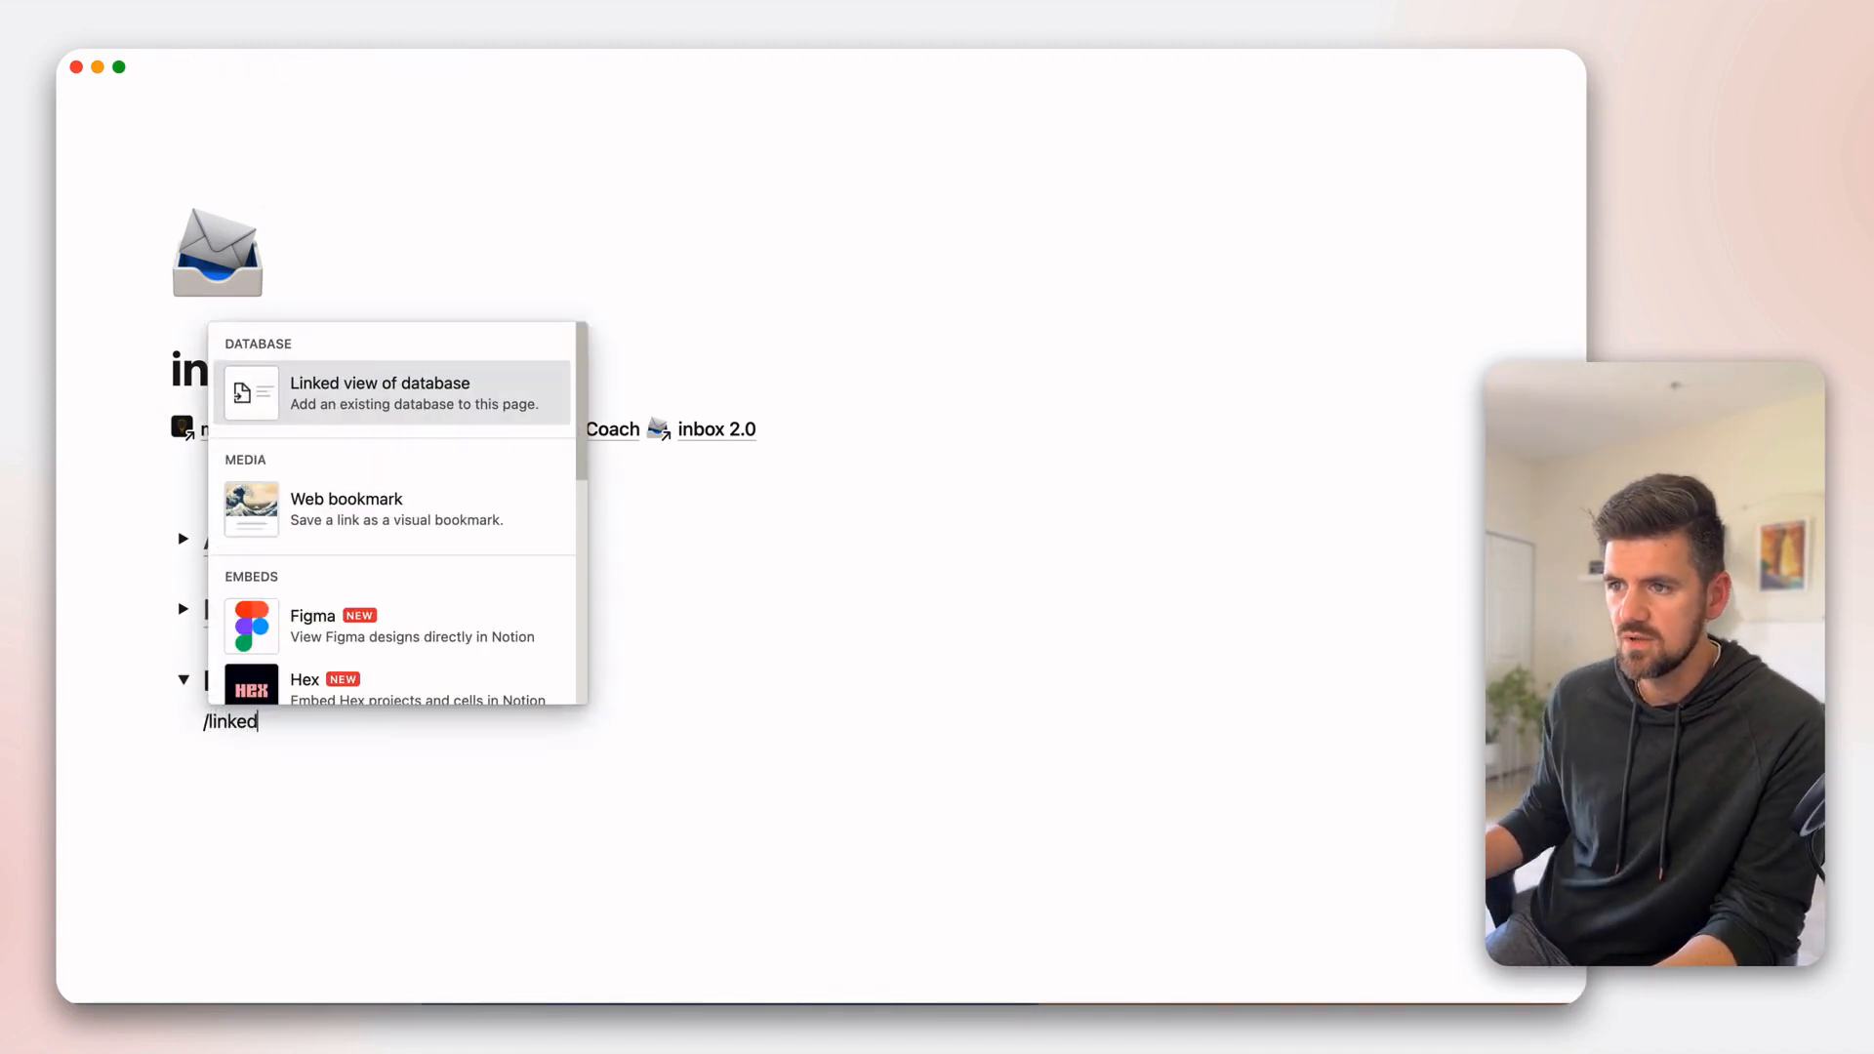
left_click(375, 418)
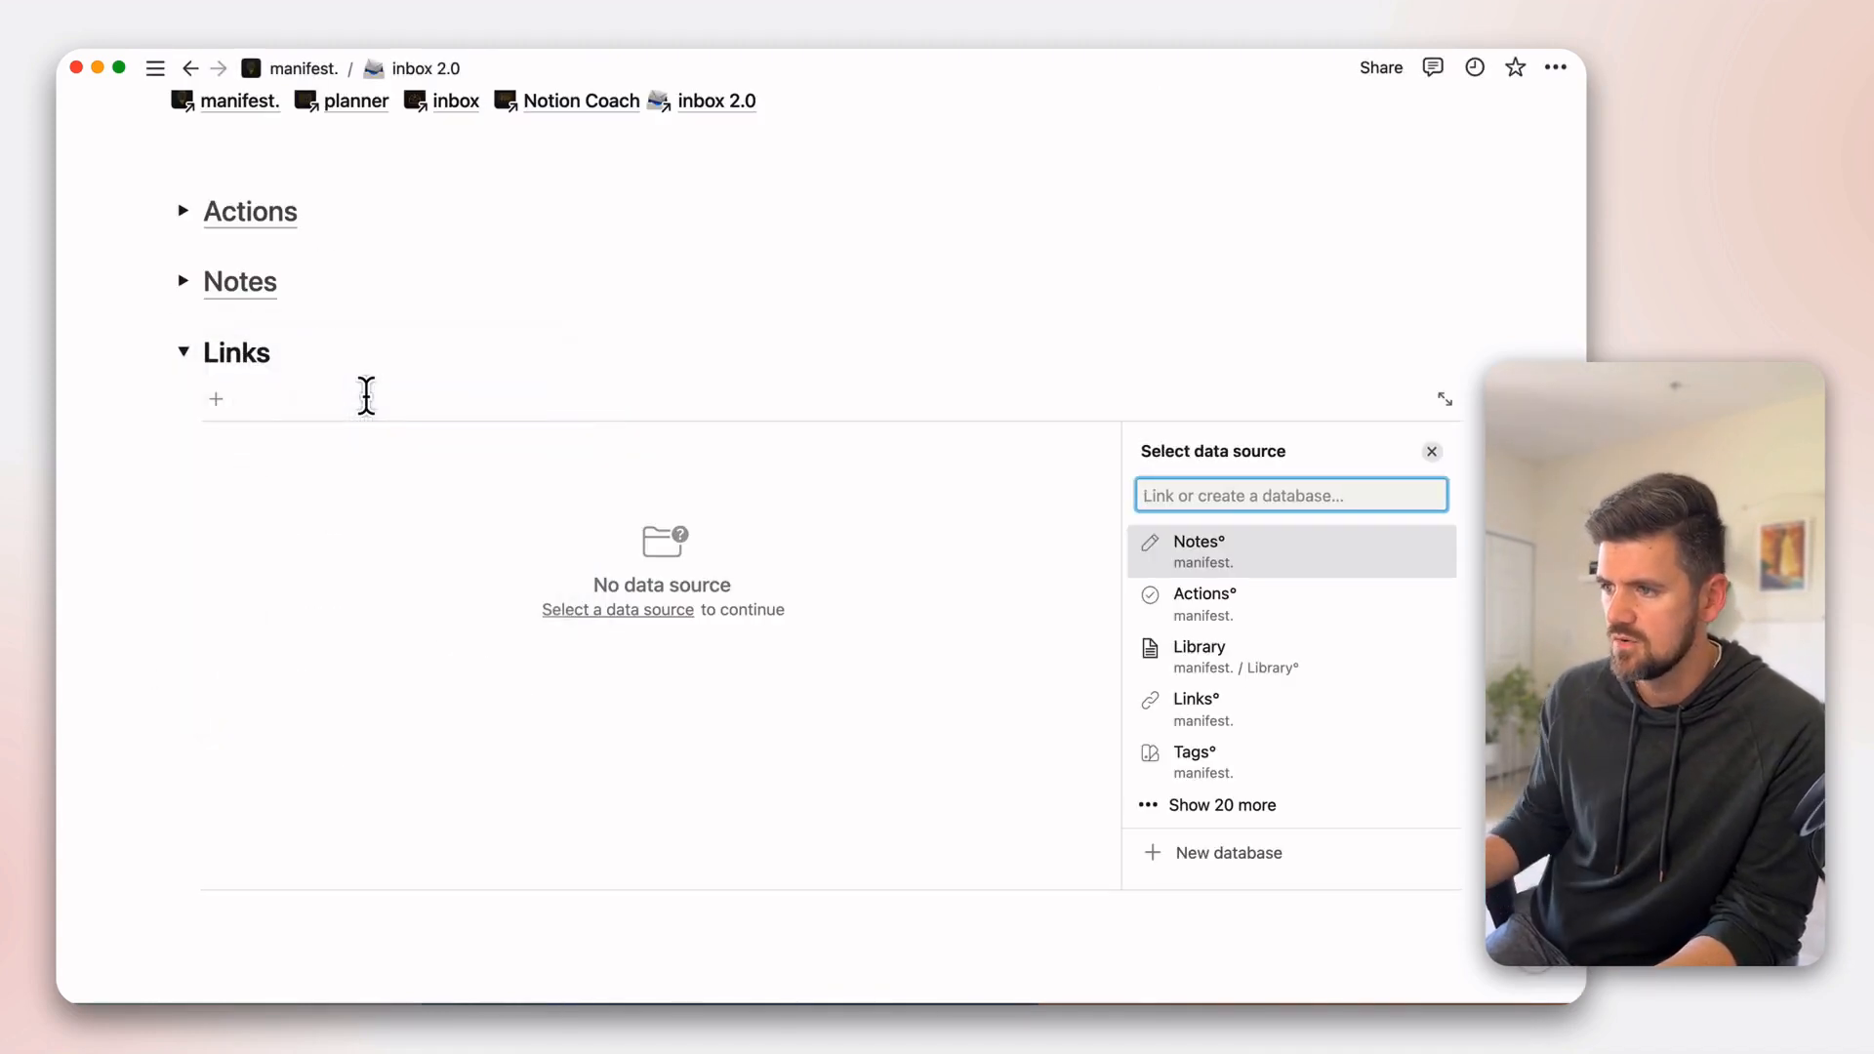
left_click(1256, 678)
left_click(1191, 418)
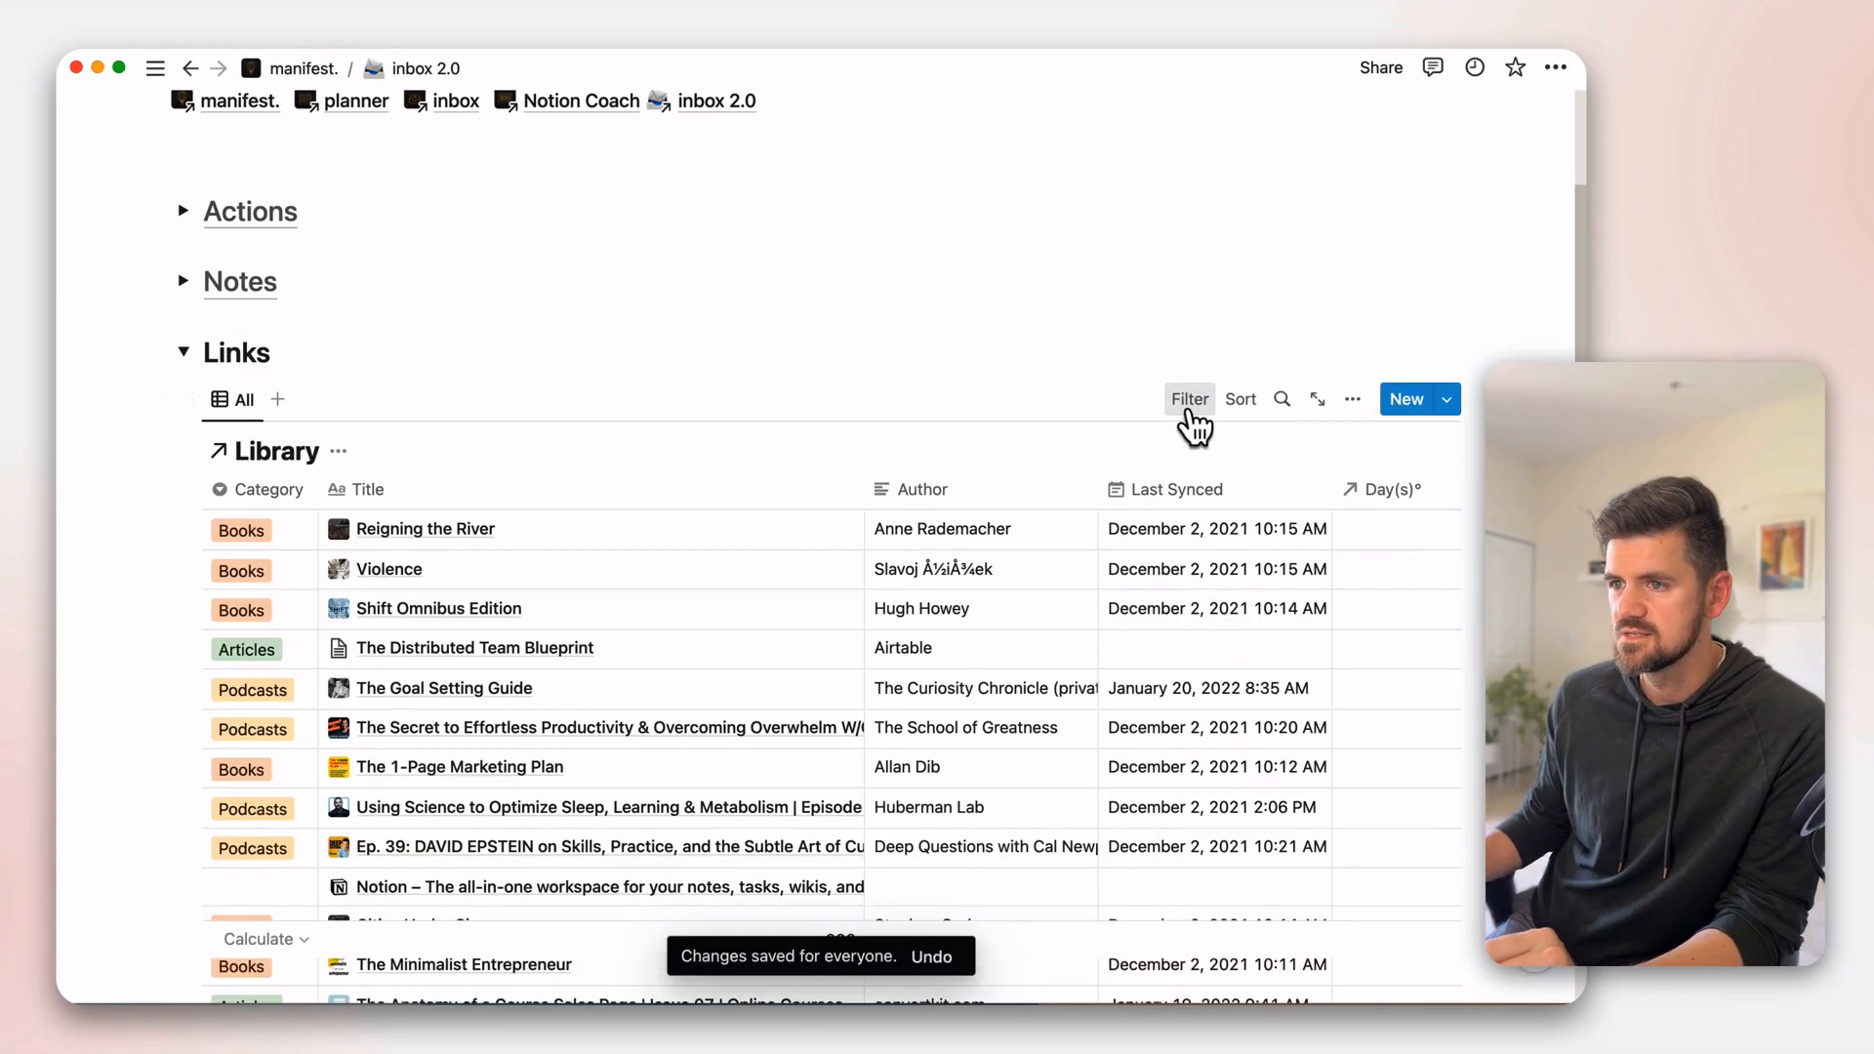
- Filter the Library table to entries whose Inbox is Checked and save the filter for everyone
left_click(1191, 418)
key("Escape")
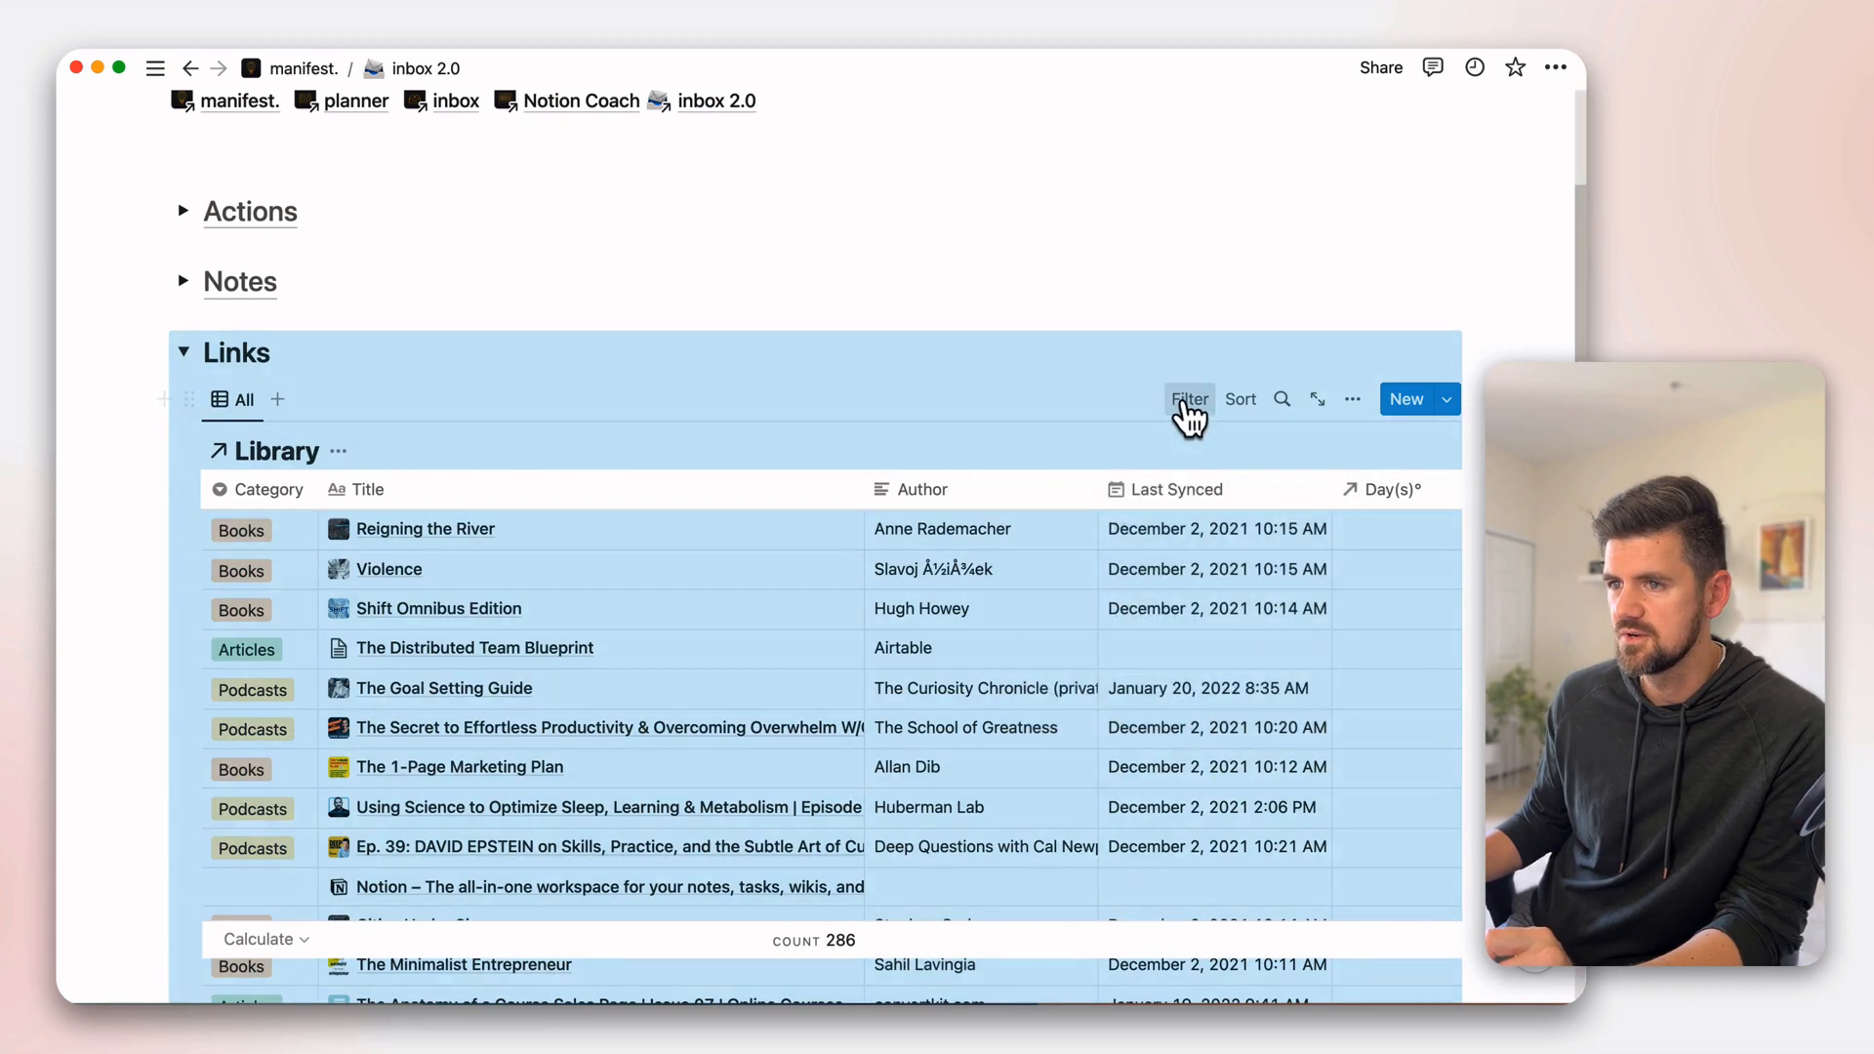
key("Escape")
scroll(1306, 448, "down", 10)
scroll(1371, 548, "up", 12)
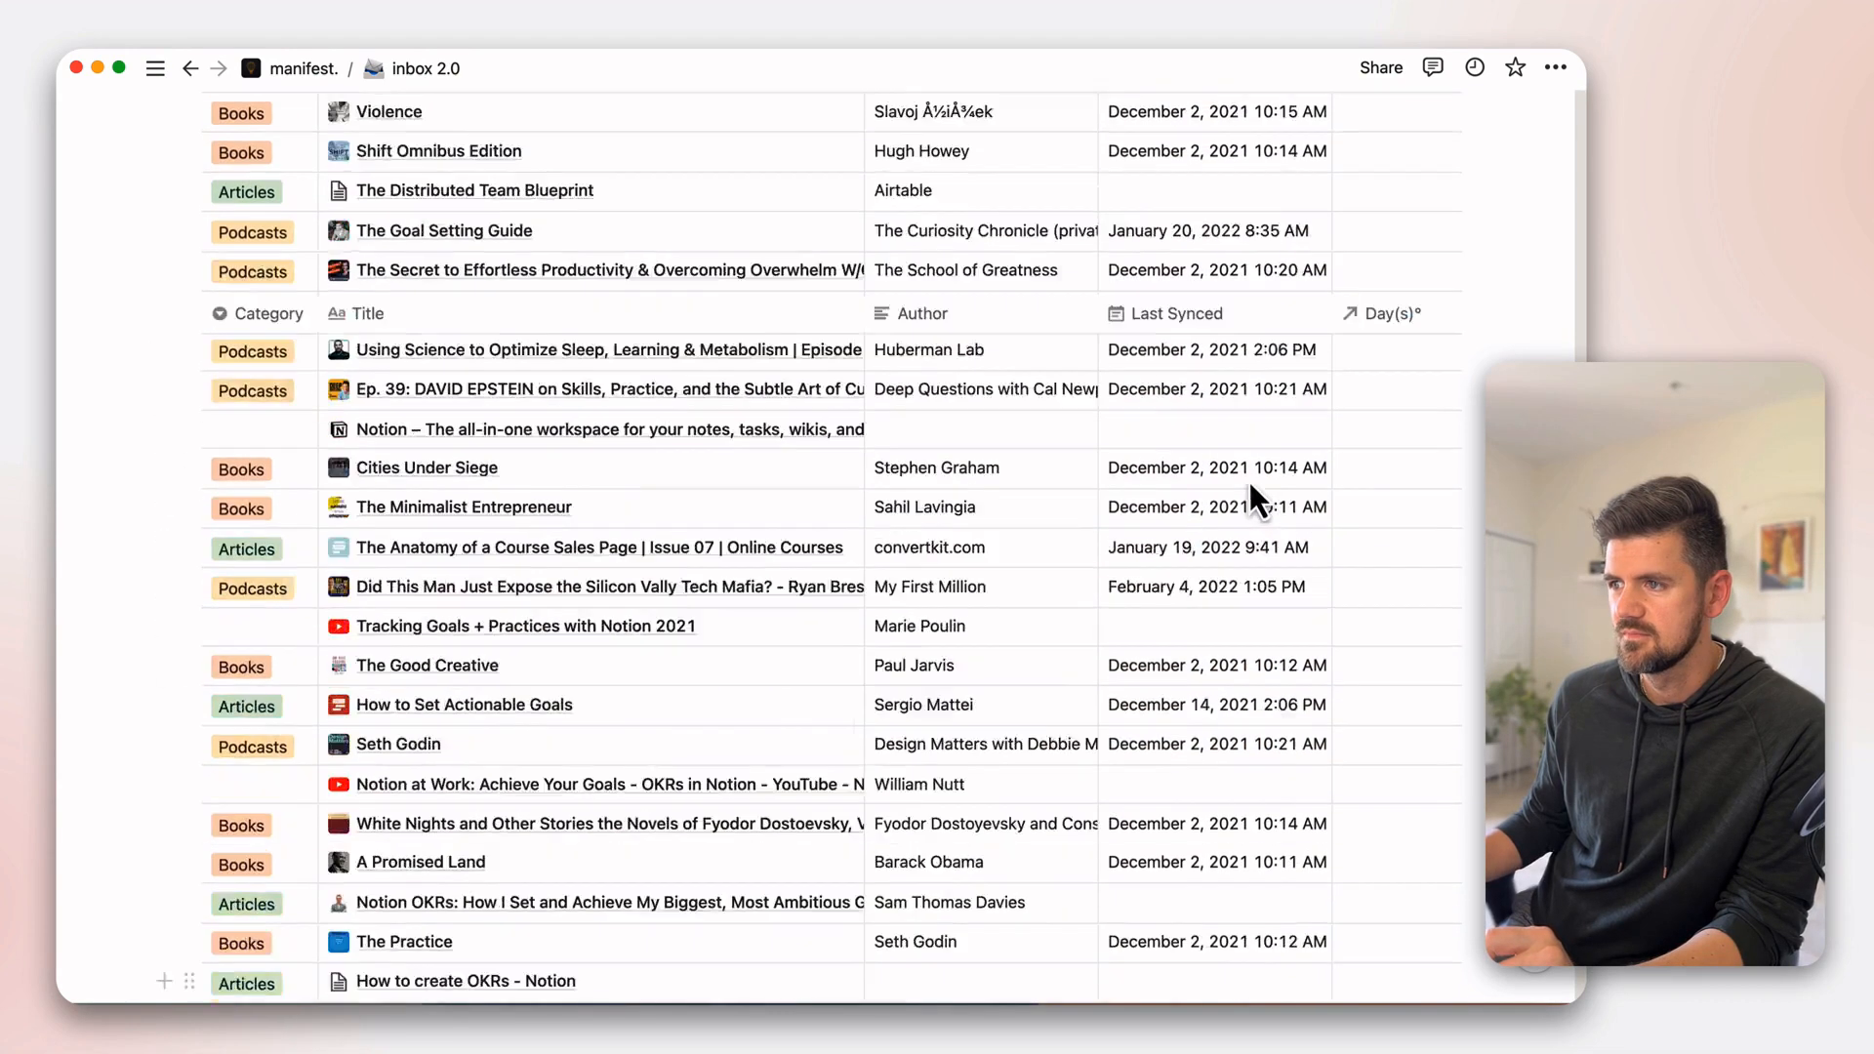
left_click(1191, 530)
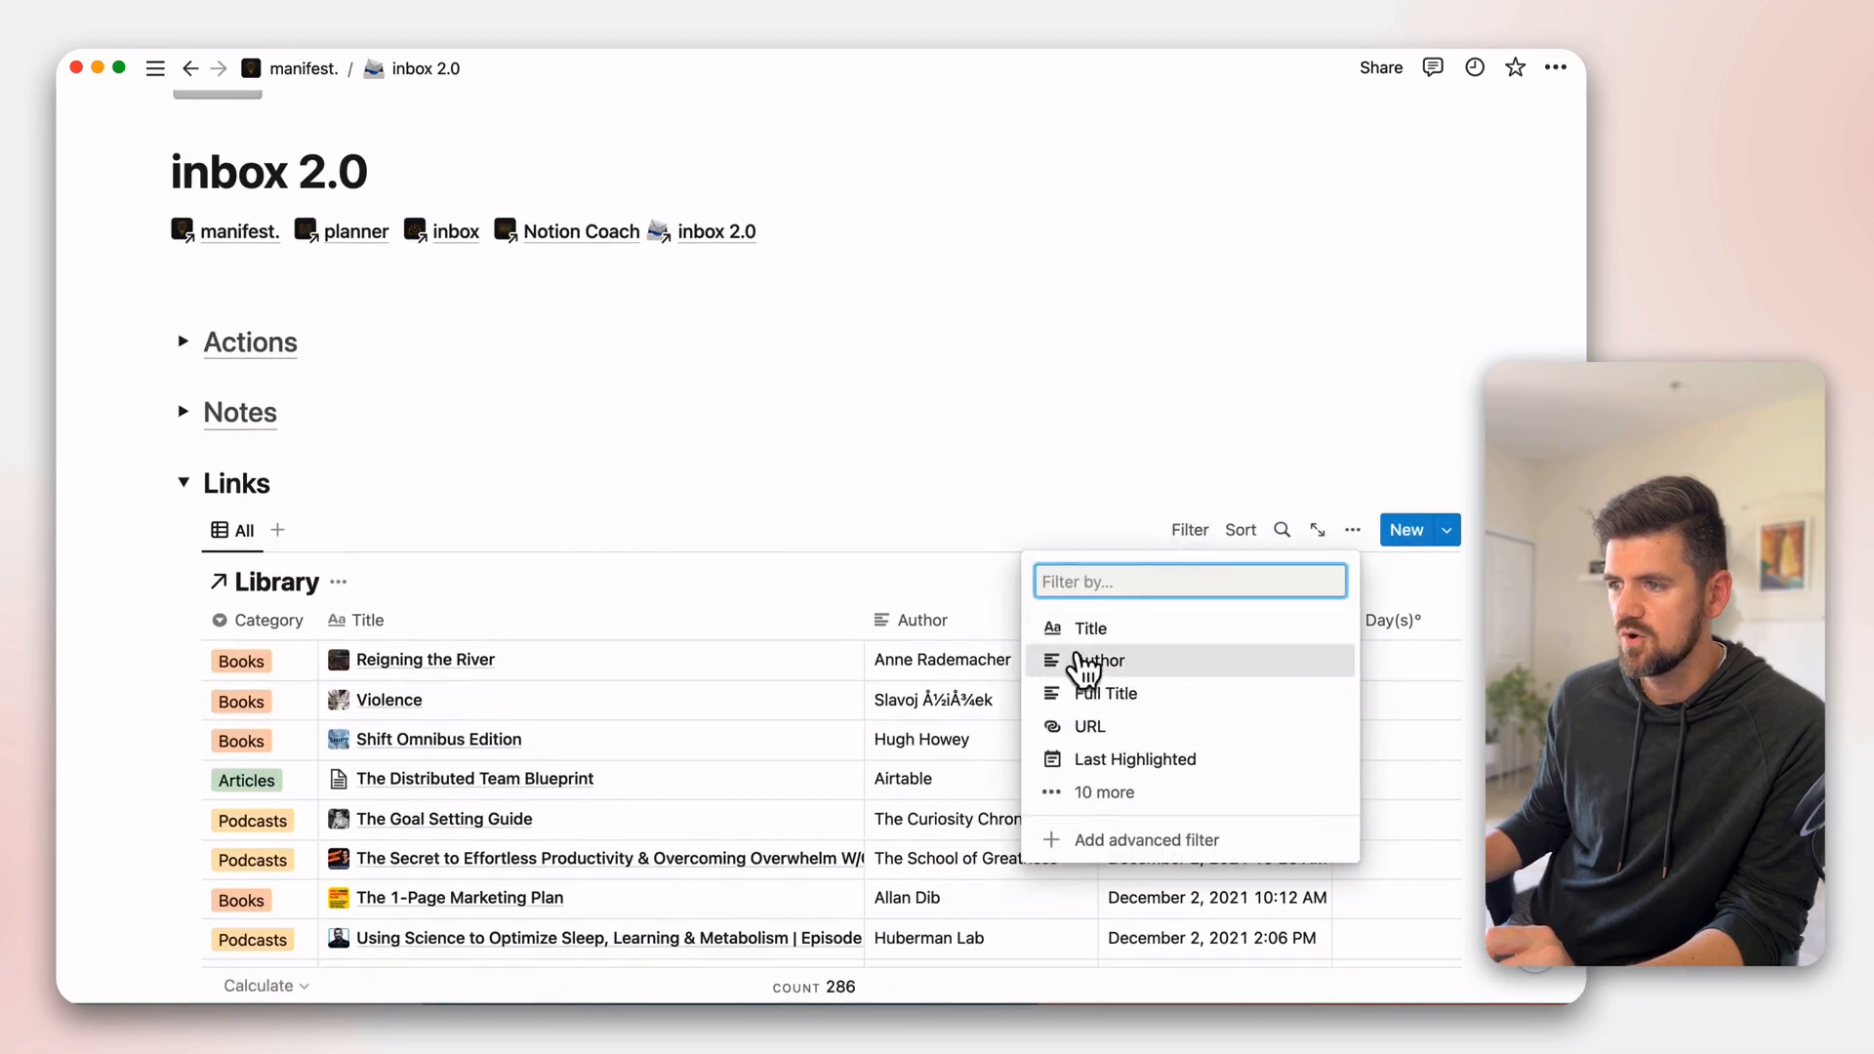
left_click(1099, 808)
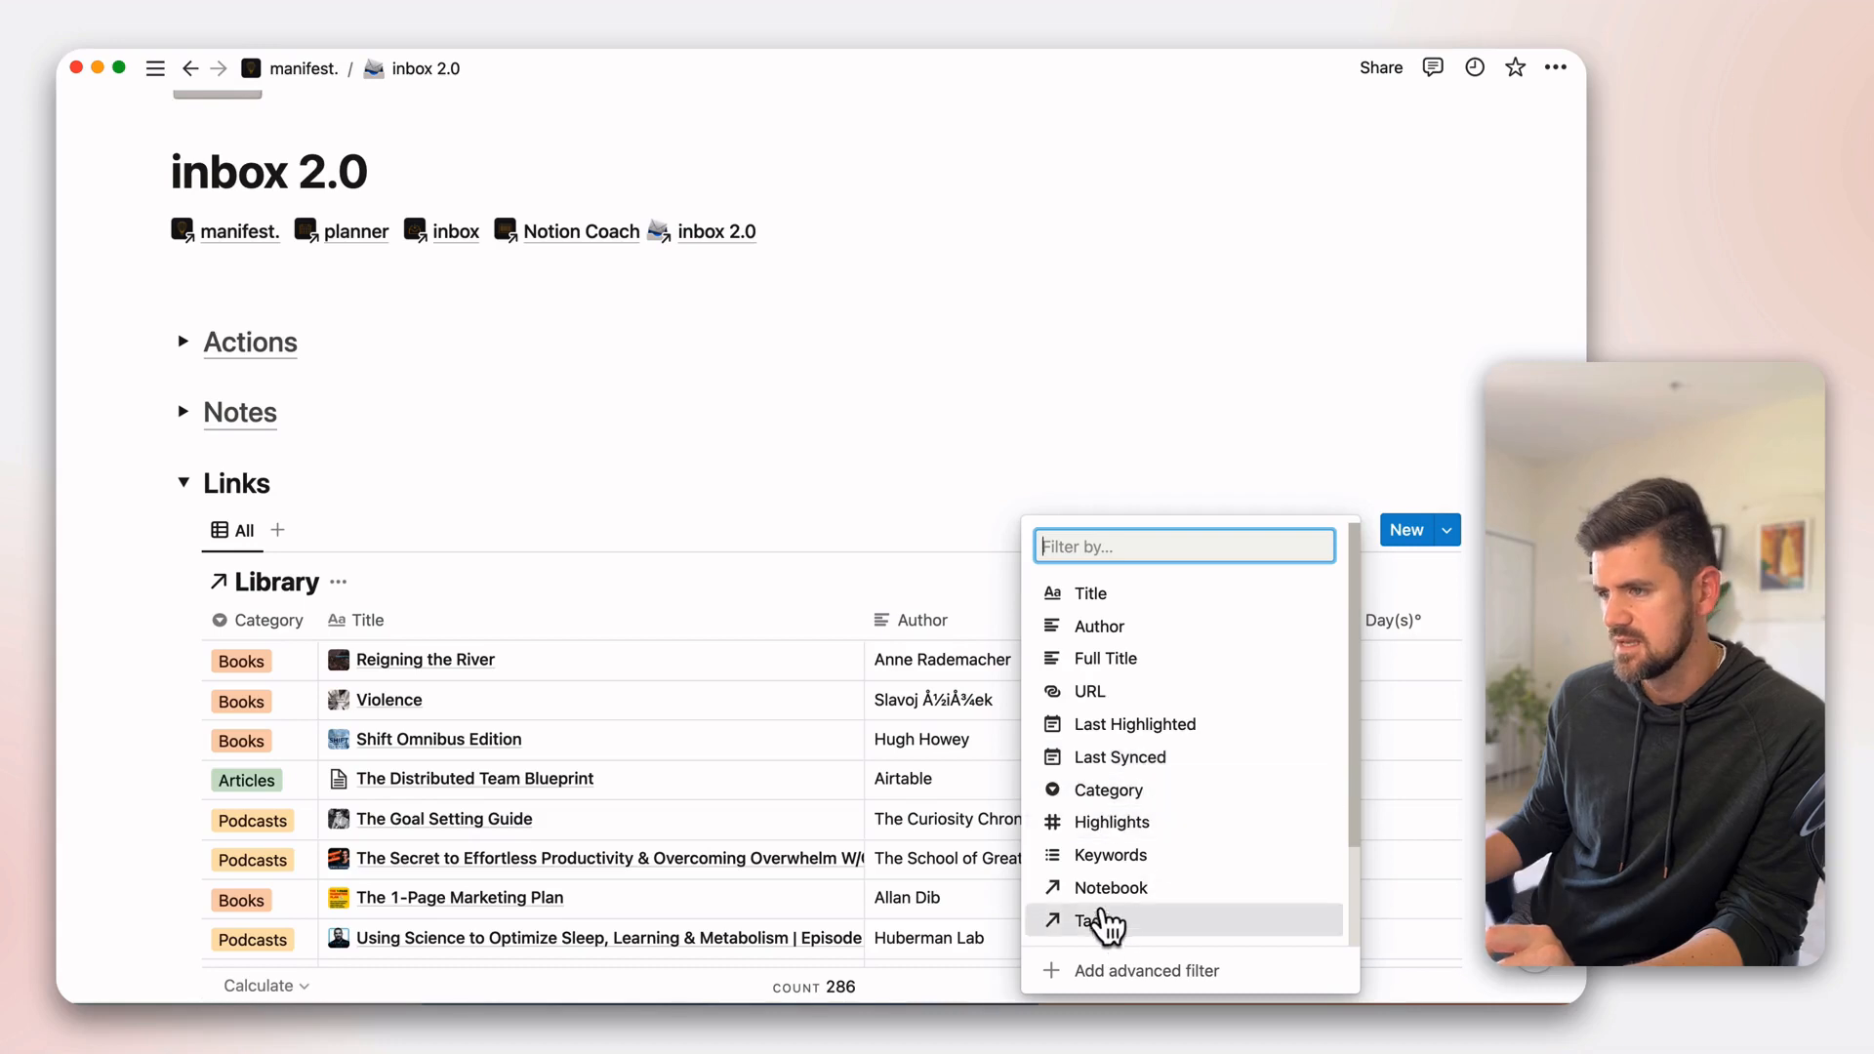
scroll(1181, 796, "down", 2)
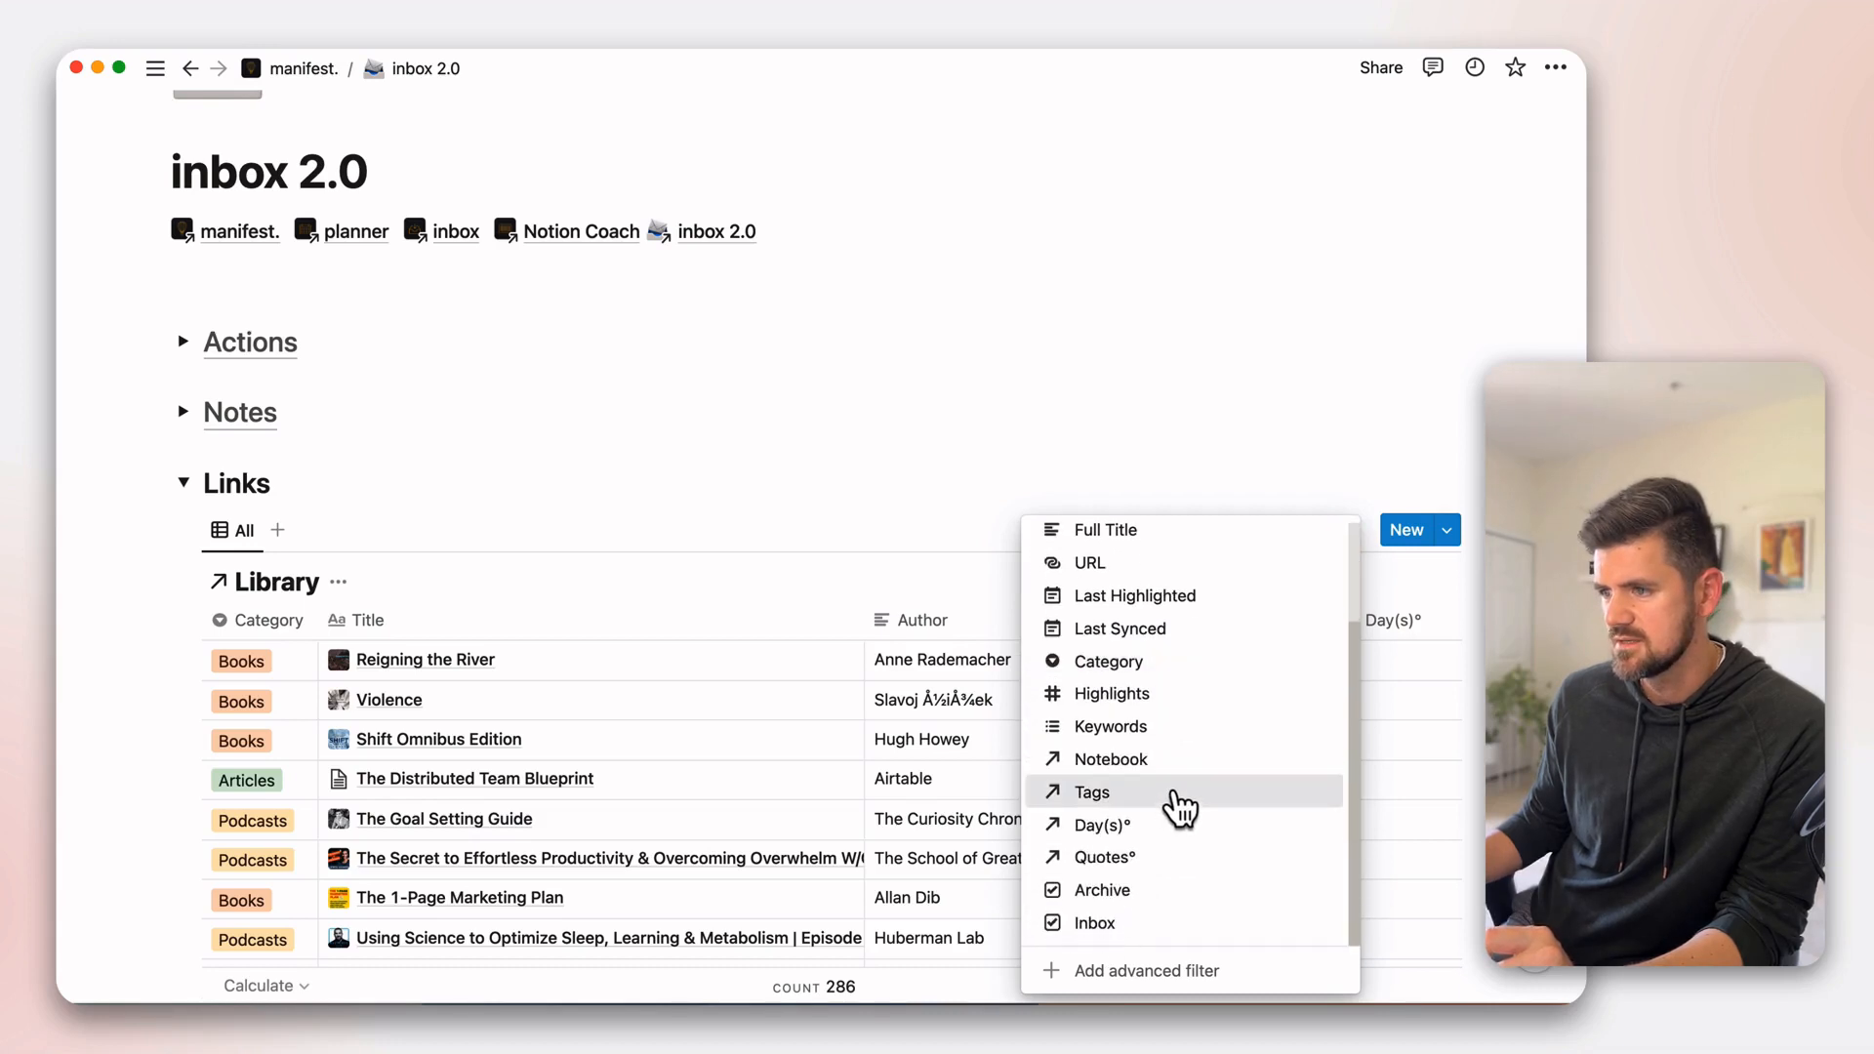
left_click(1101, 932)
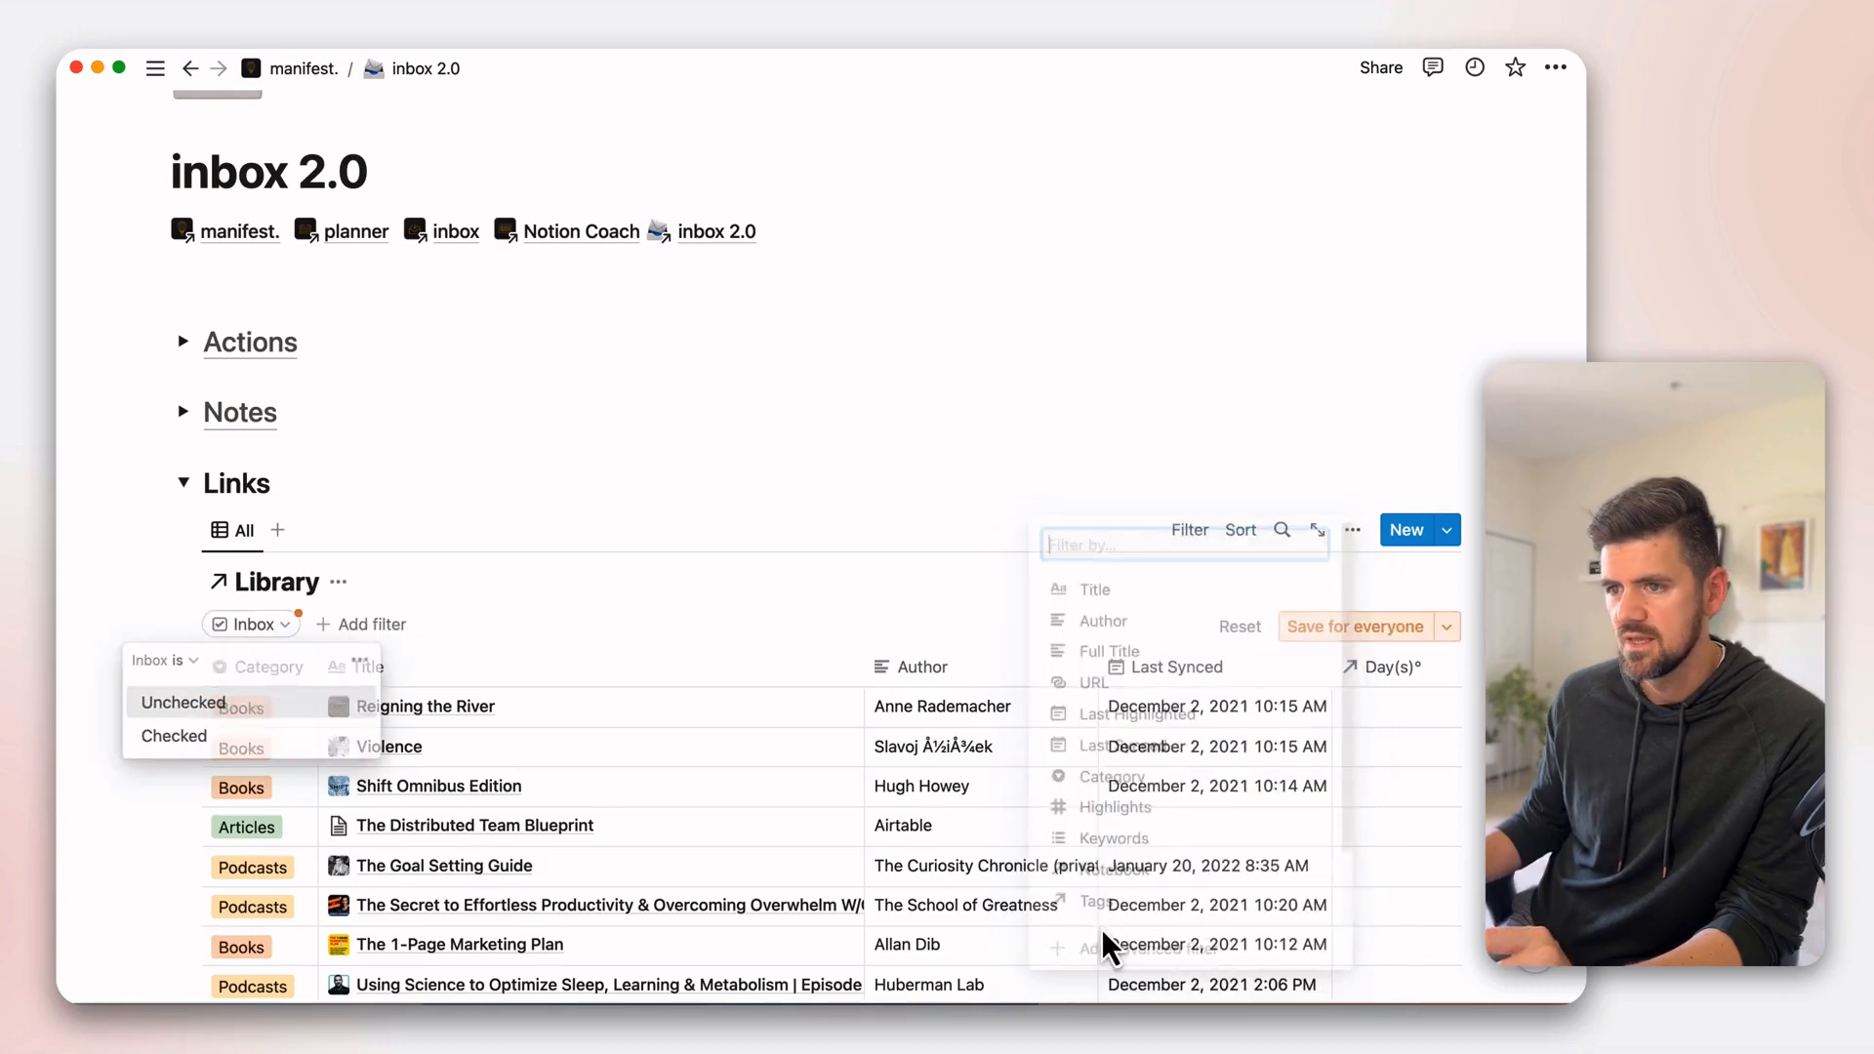
left_click(179, 737)
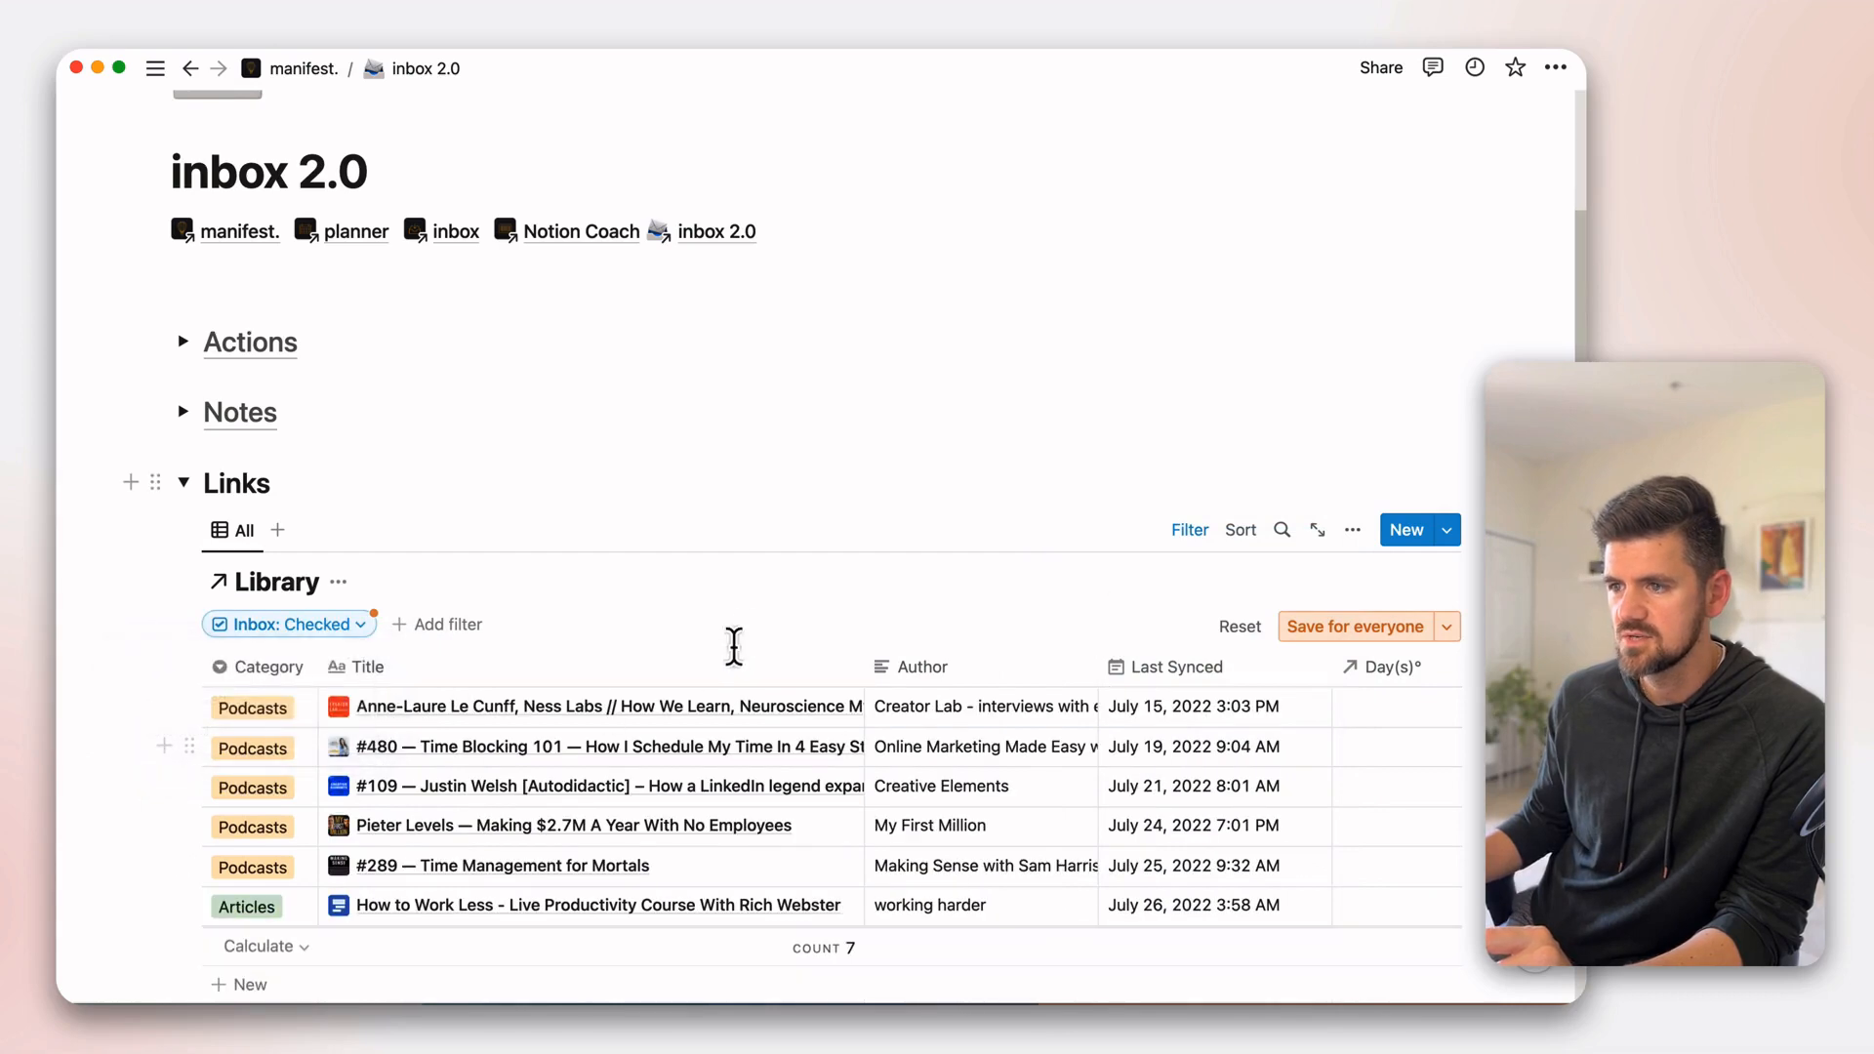
key("Escape")
left_click(1362, 634)
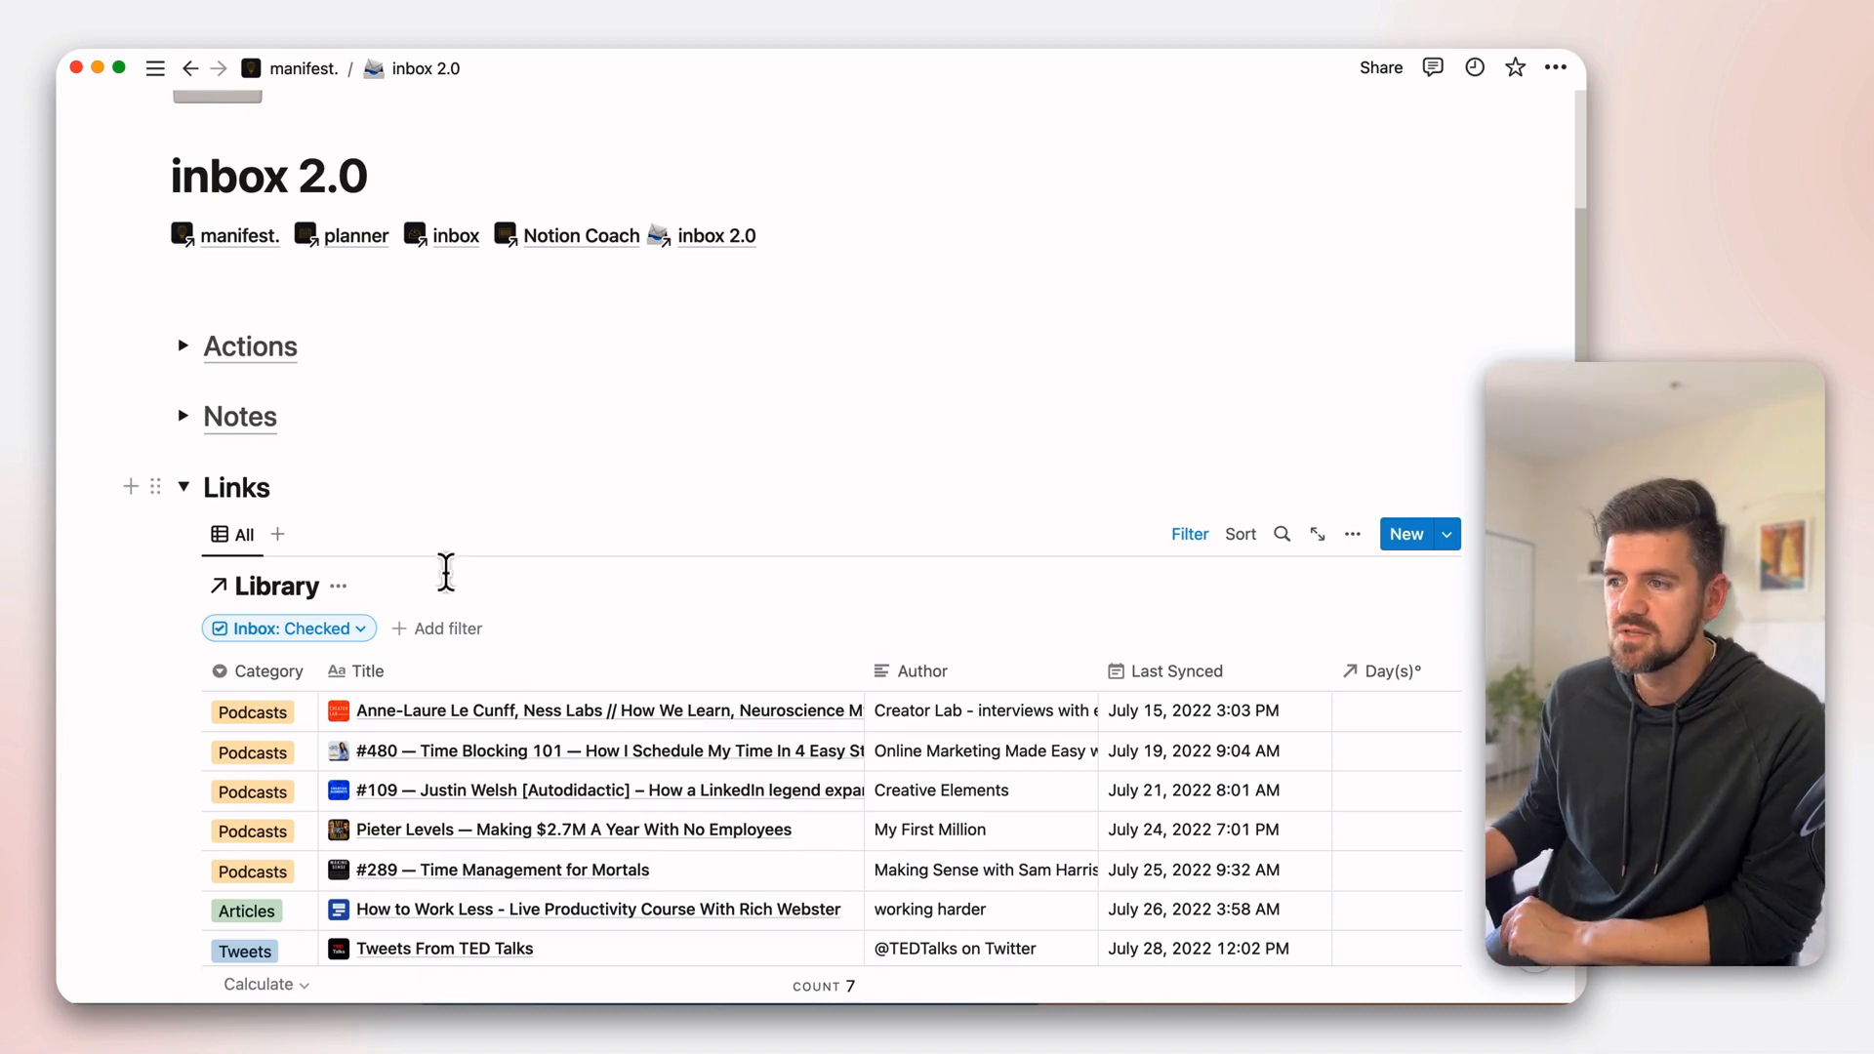
- Open the first podcast entry in the Library table, review its contents, uncheck its Inbox property and close it
scroll(446, 571, "down", 2)
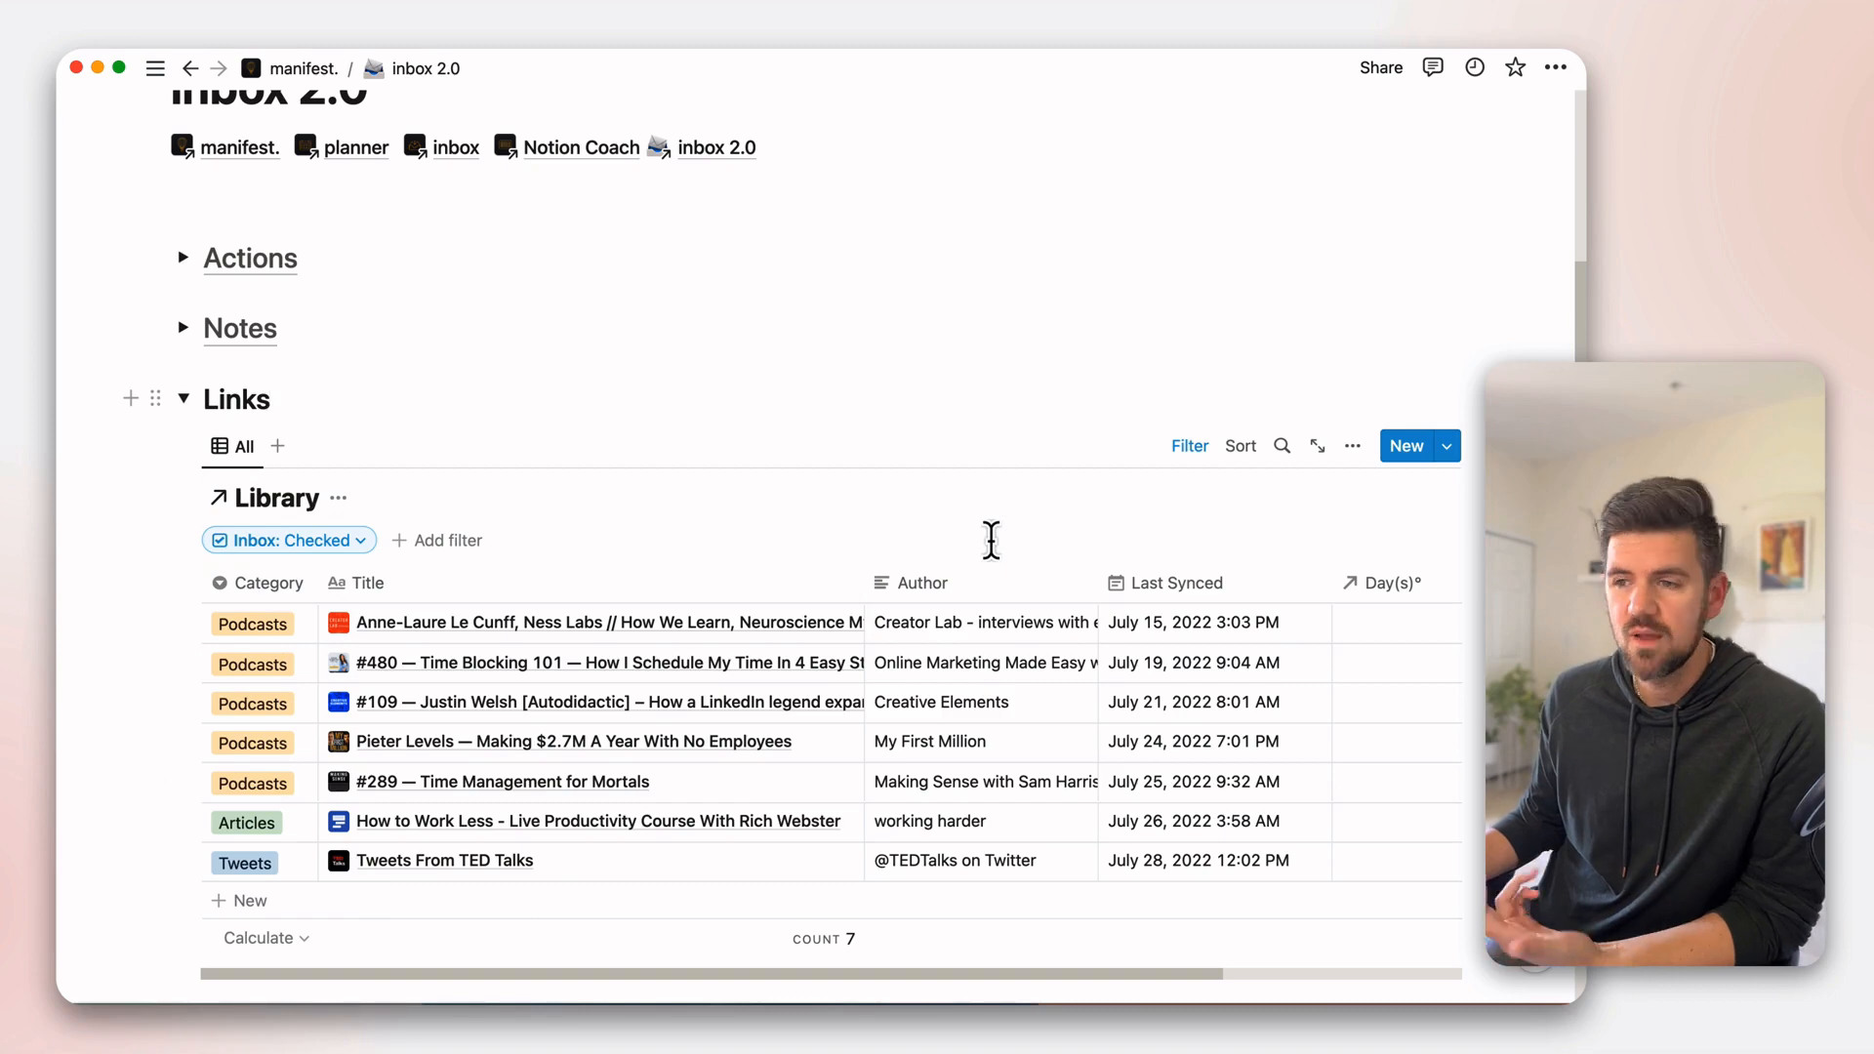
left_click(819, 628)
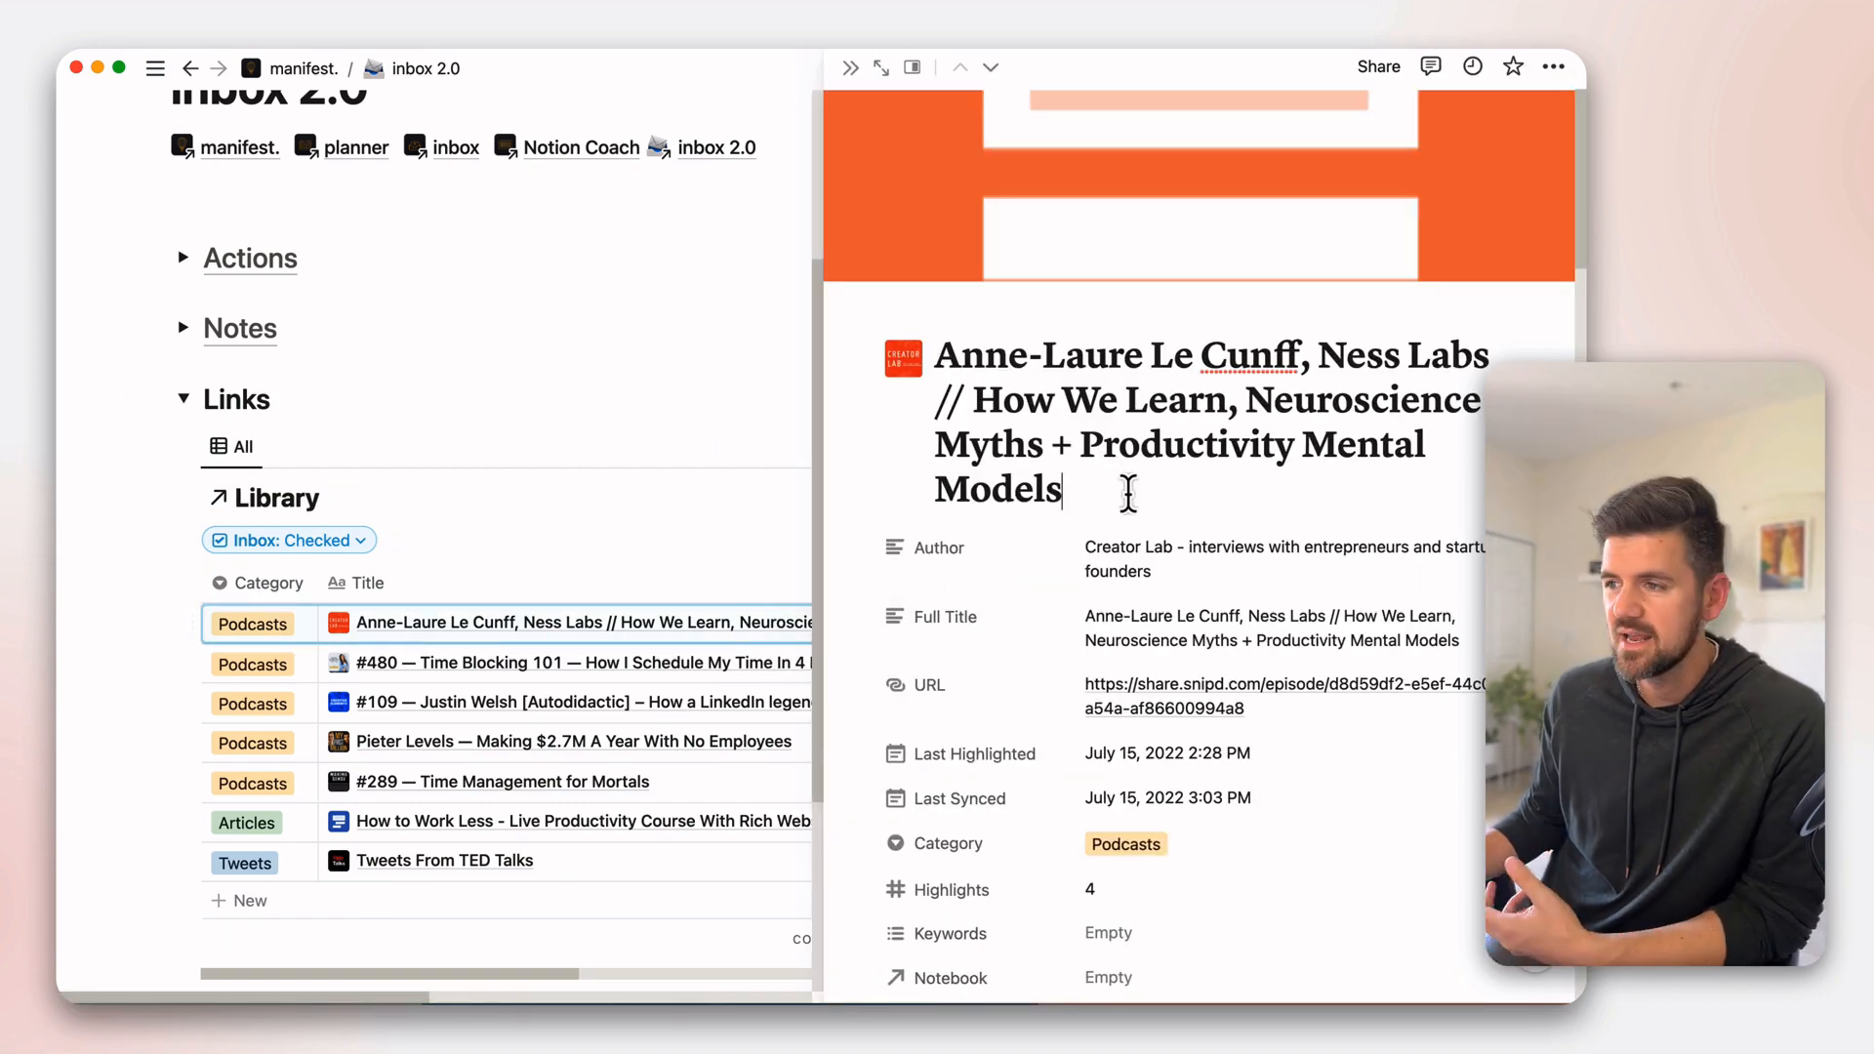
scroll(1122, 497, "down", 10)
scroll(1161, 532, "down", 10)
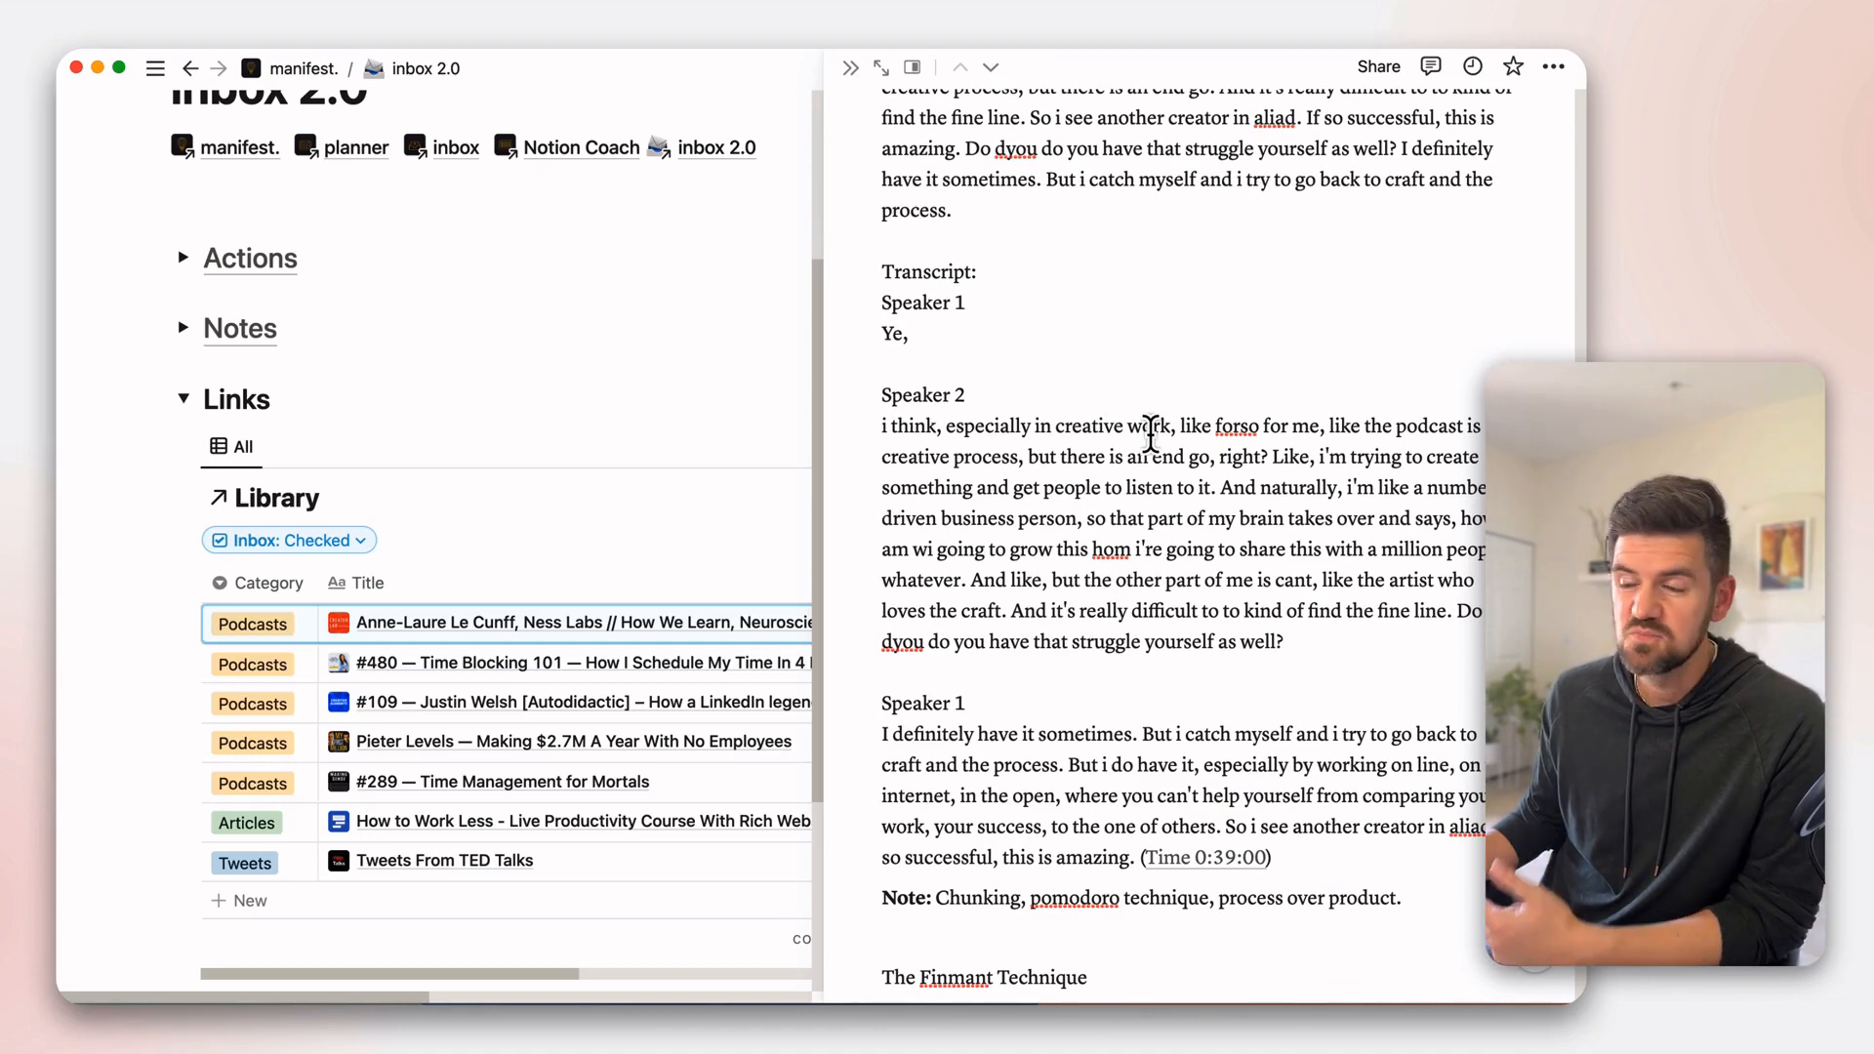
scroll(1151, 431, "up", 10)
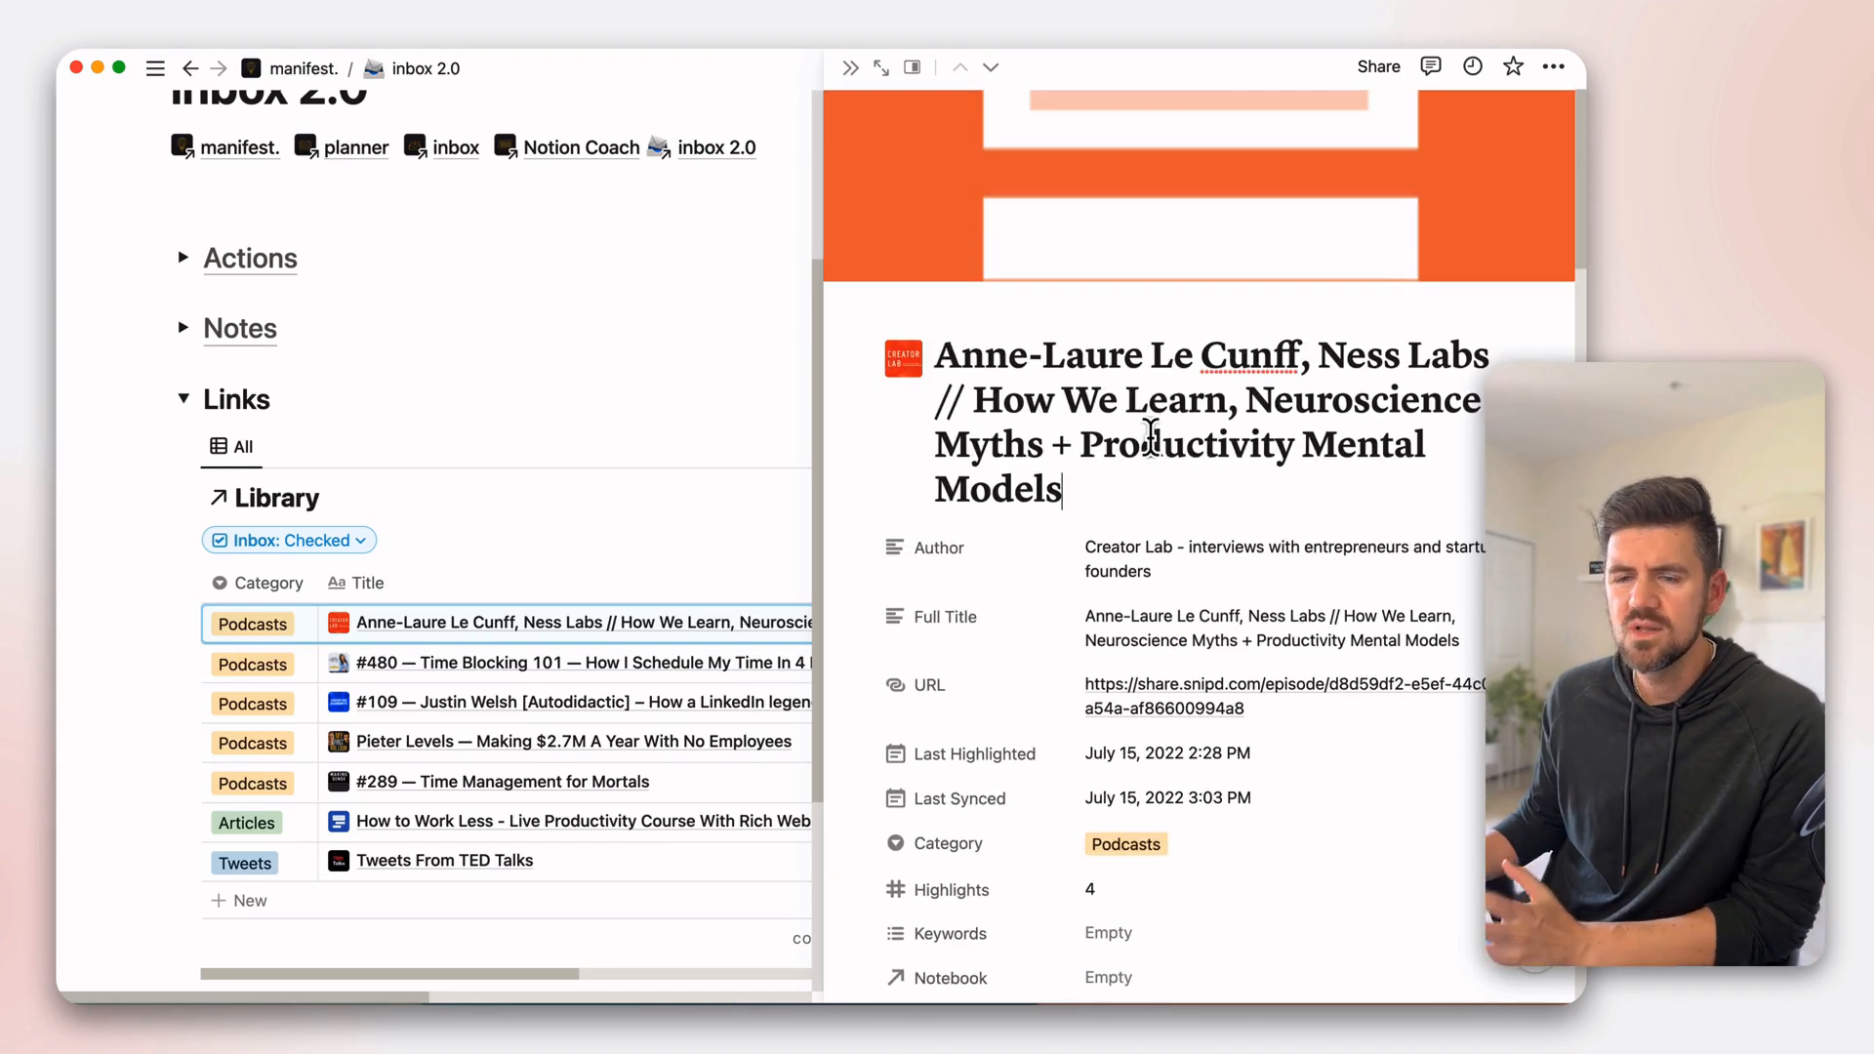
scroll(1153, 444, "down", 5)
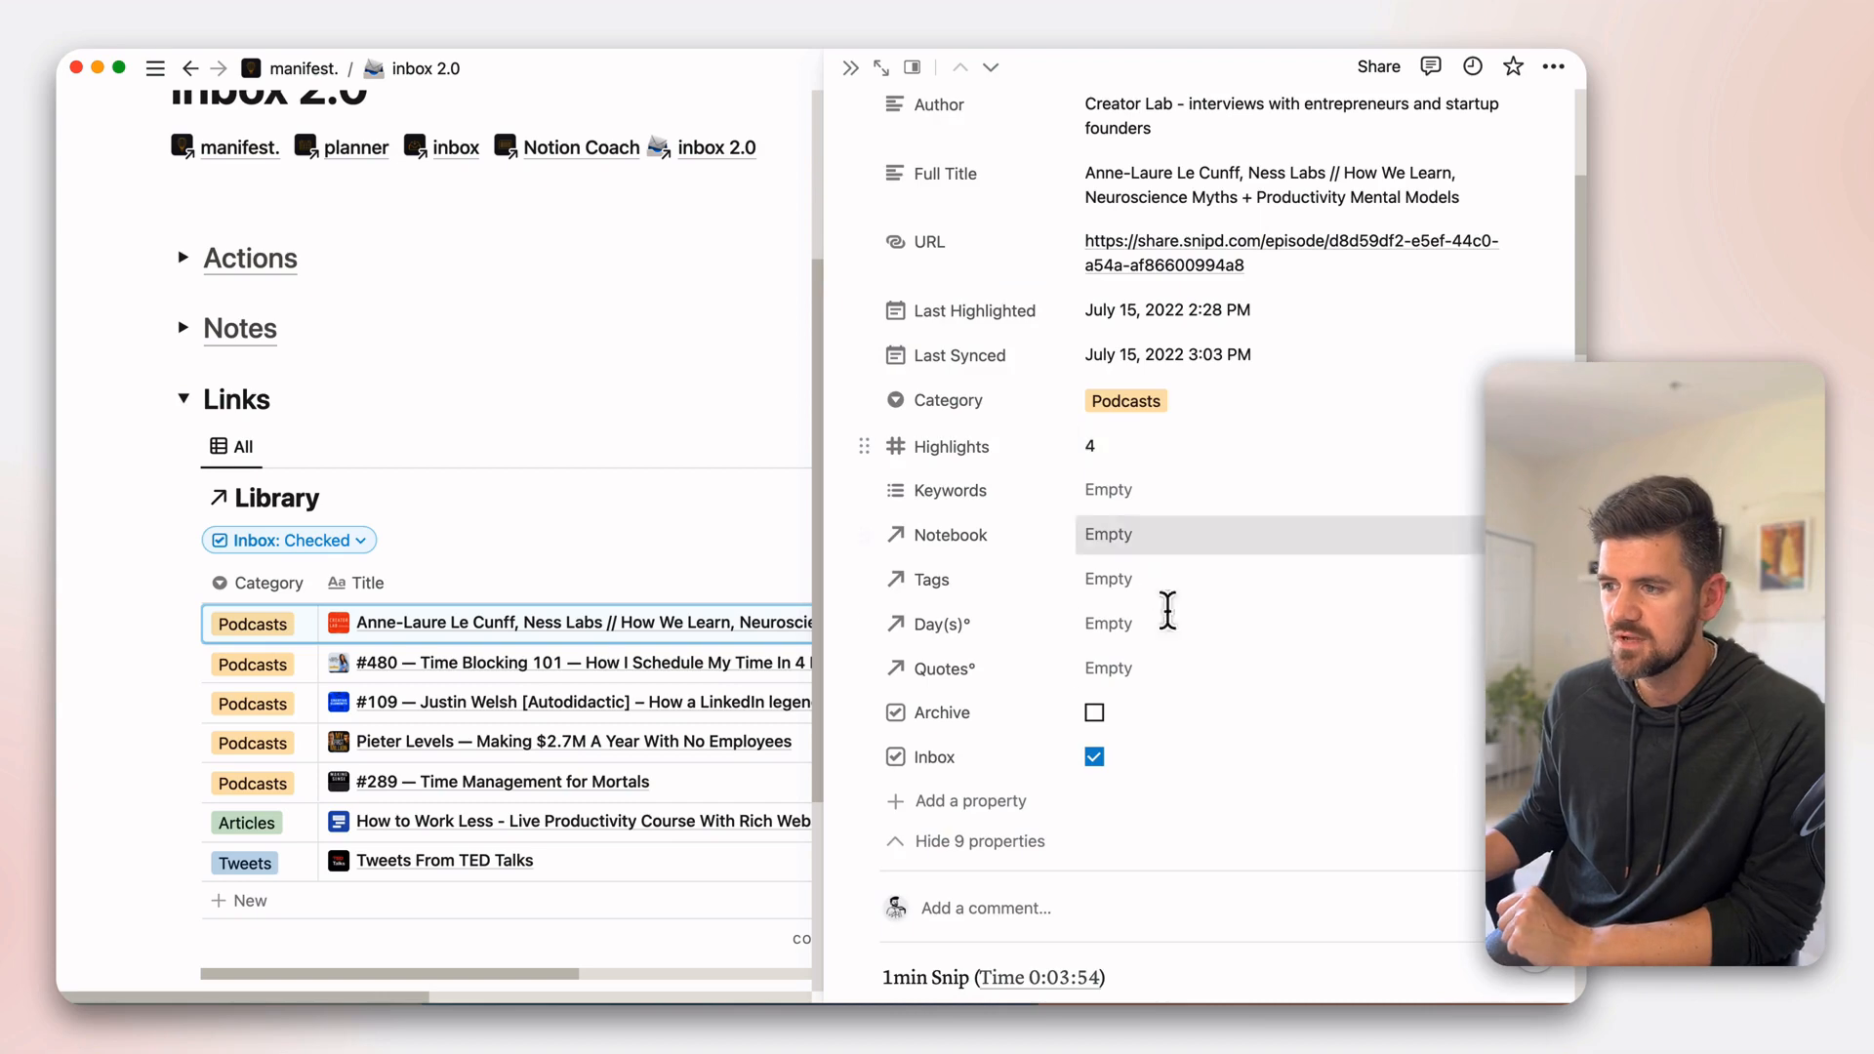
left_click(1095, 759)
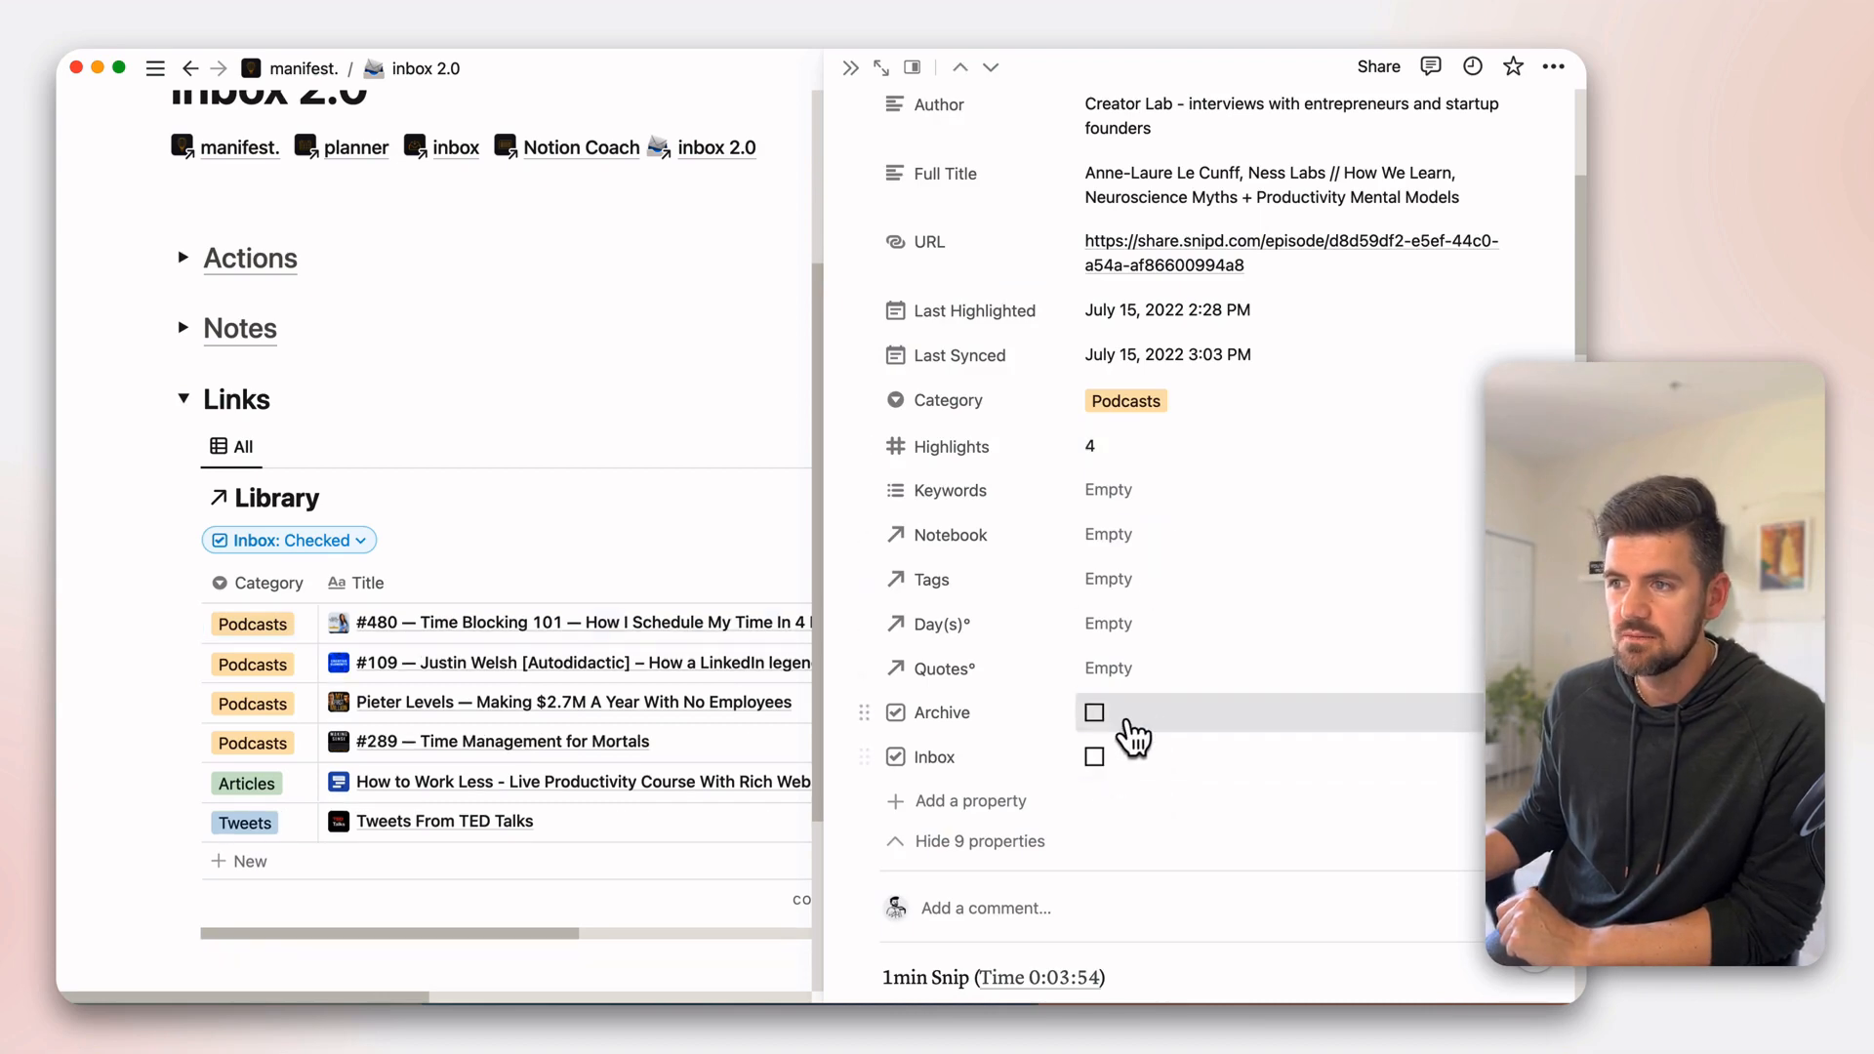
scroll(730, 540, "up", 2)
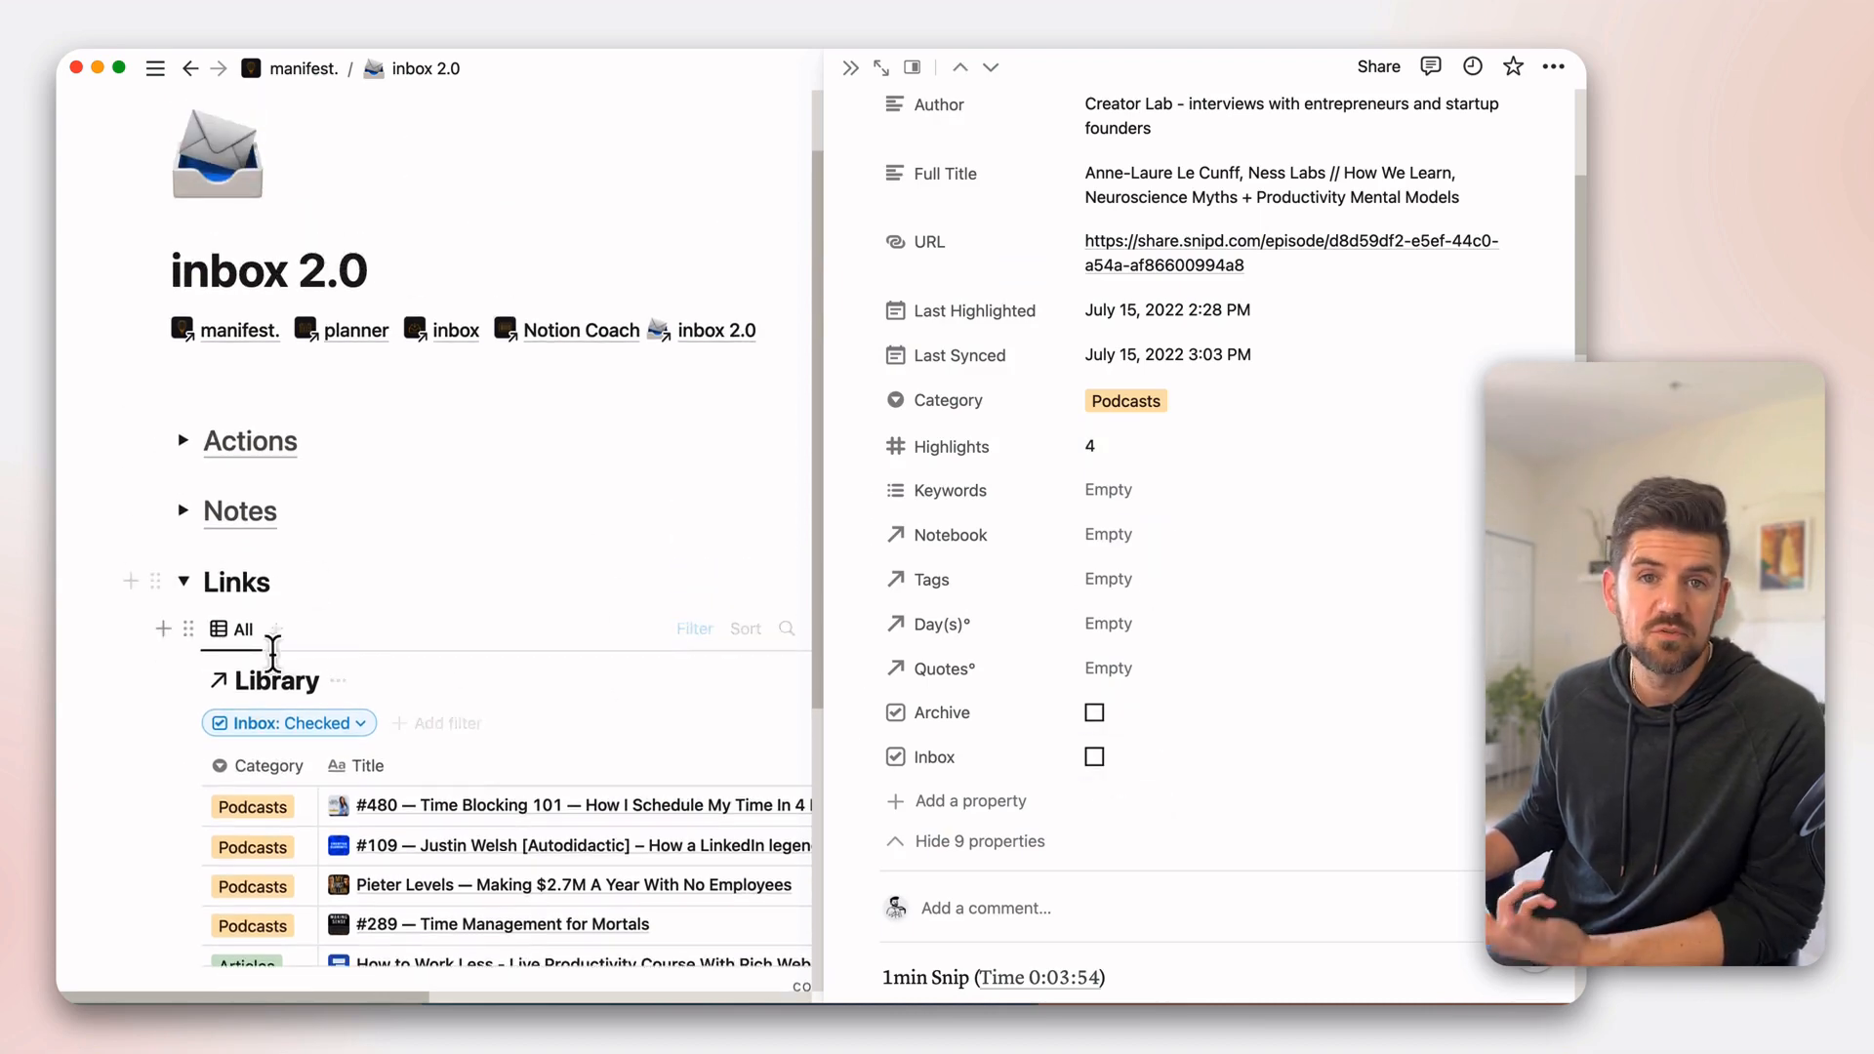
left_click(148, 782)
scroll(642, 647, "down", 5)
scroll(644, 646, "up", 3)
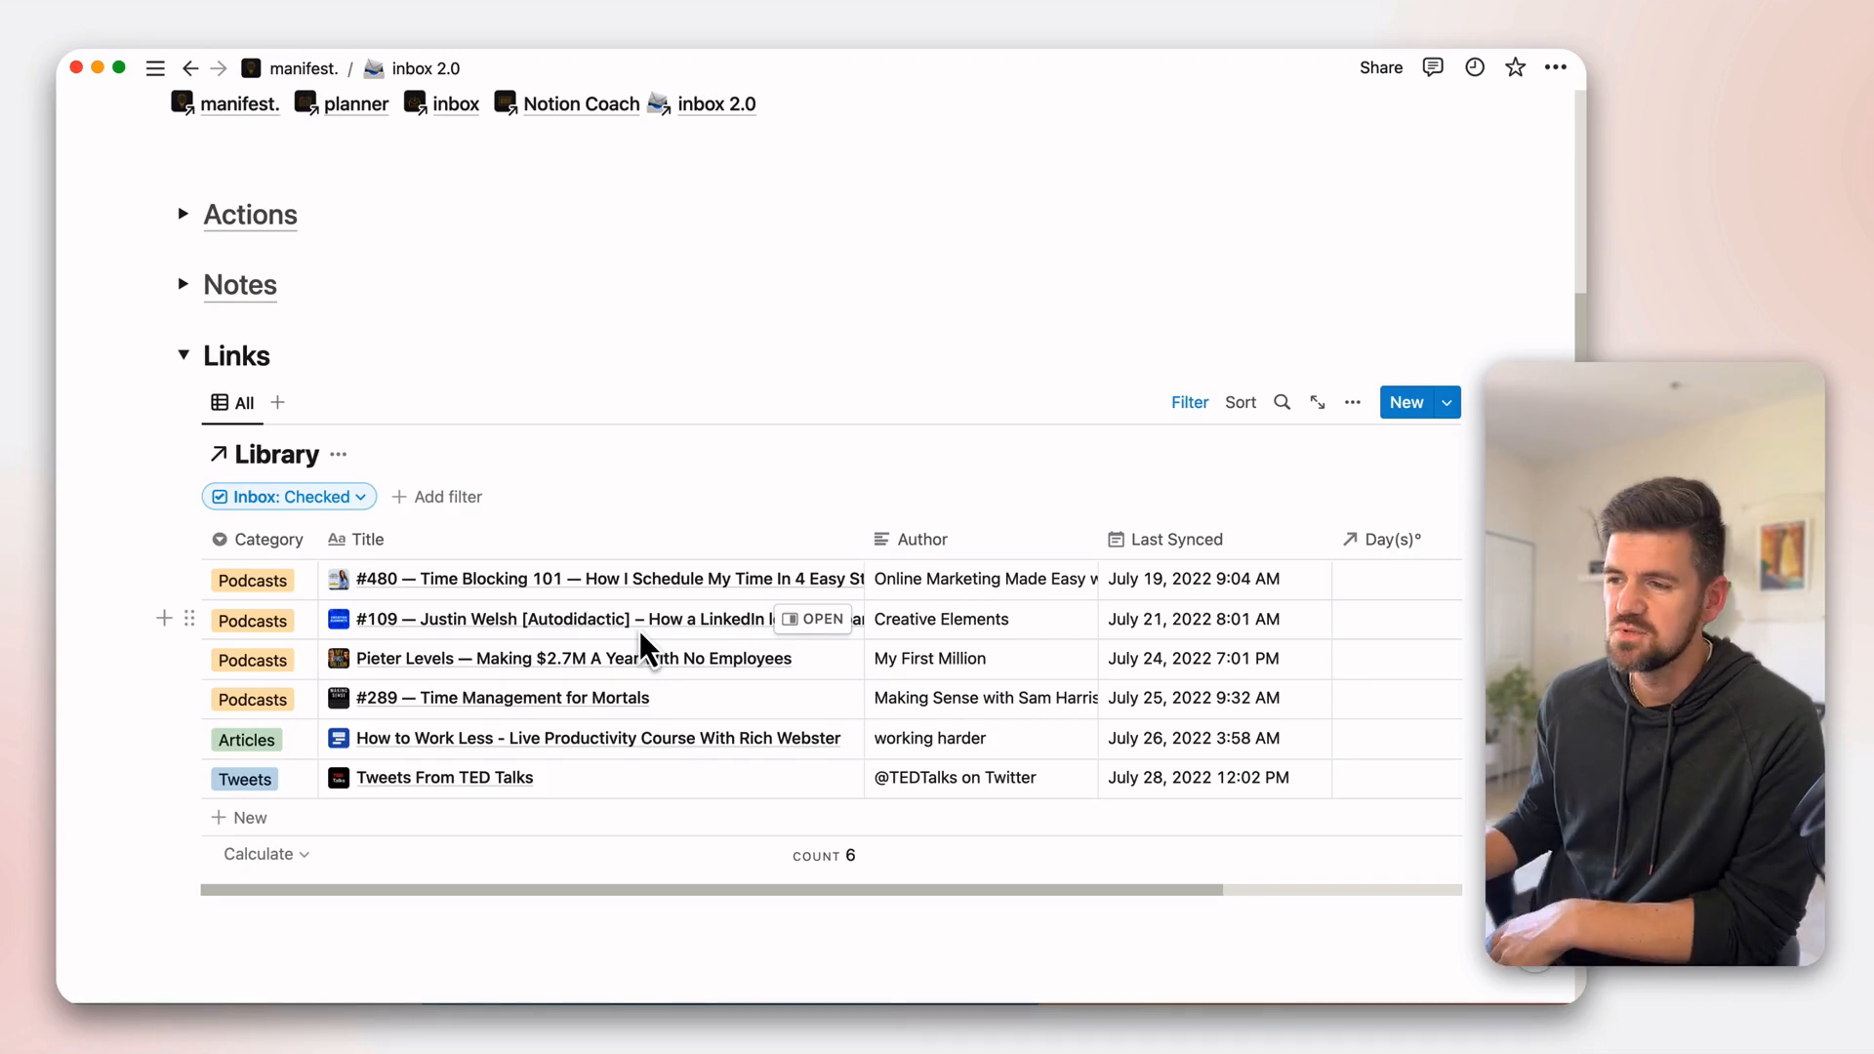
- Copy the link to the Library view and apply it to the "Links" heading text
left_click(1352, 402)
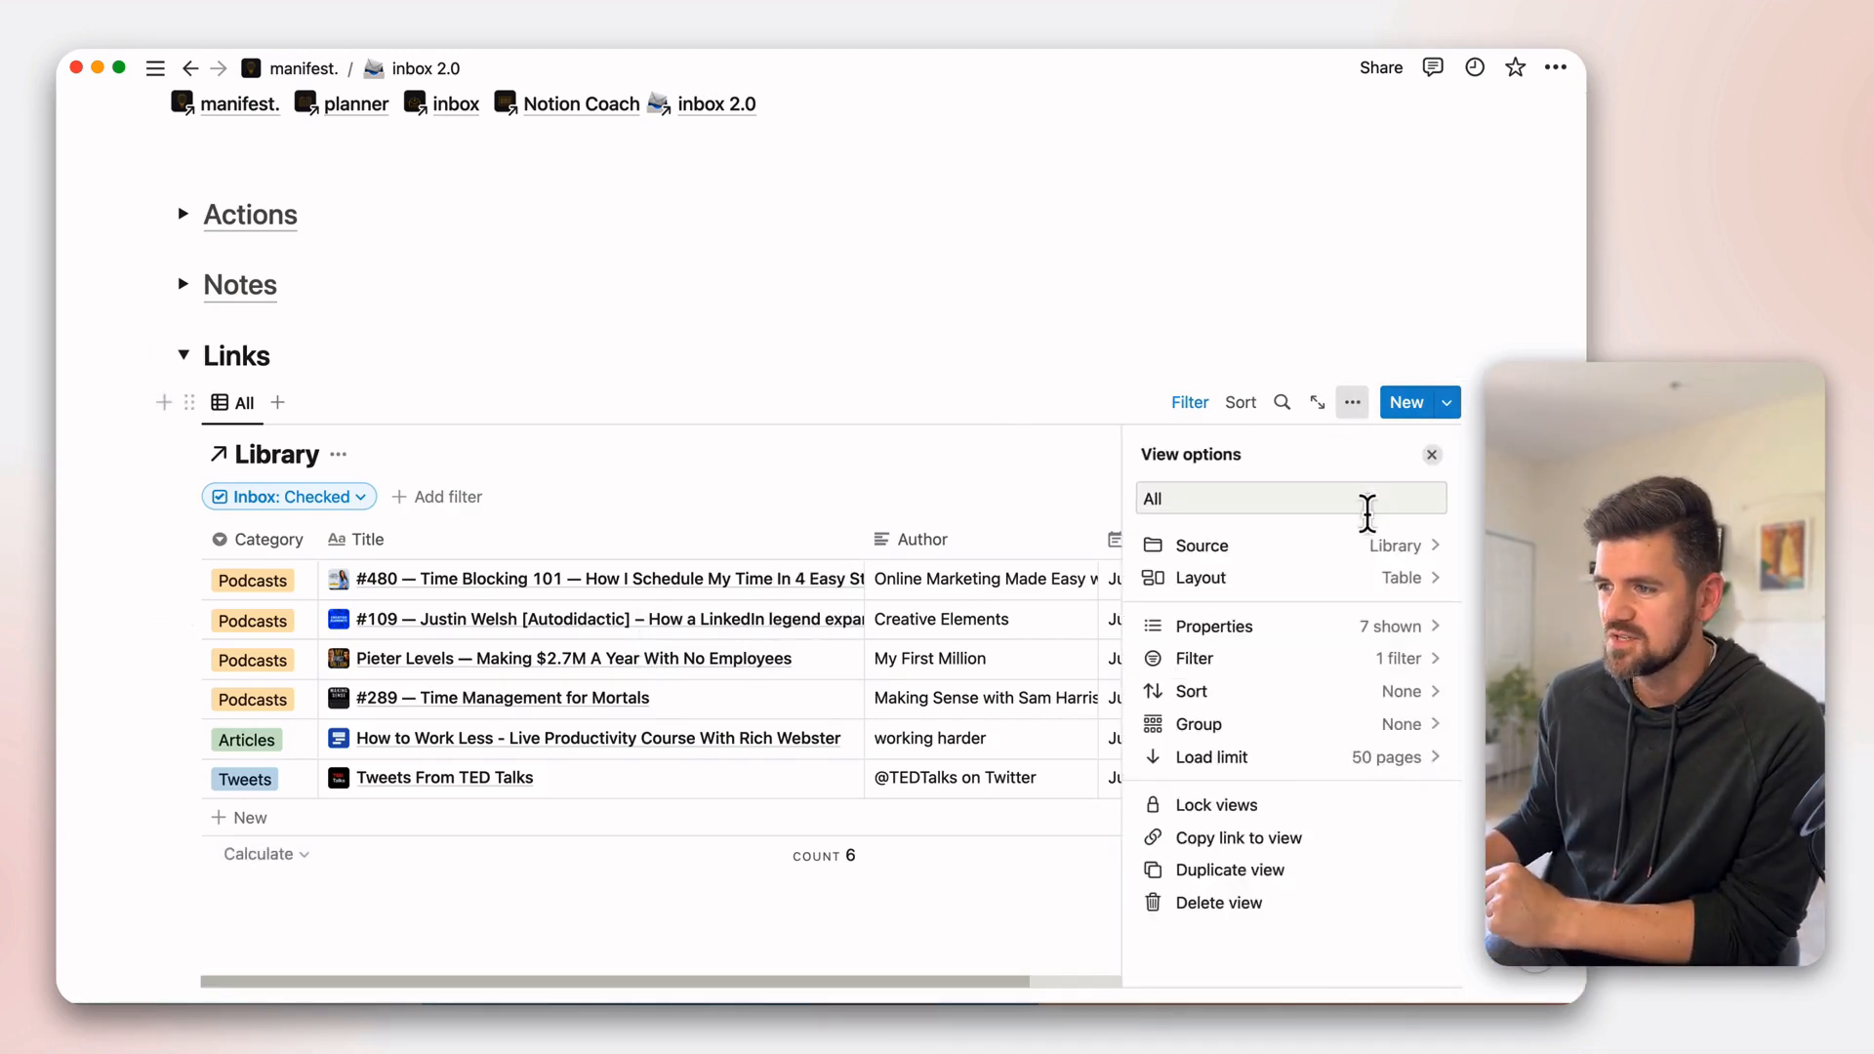
left_click(1314, 838)
double_click(239, 354)
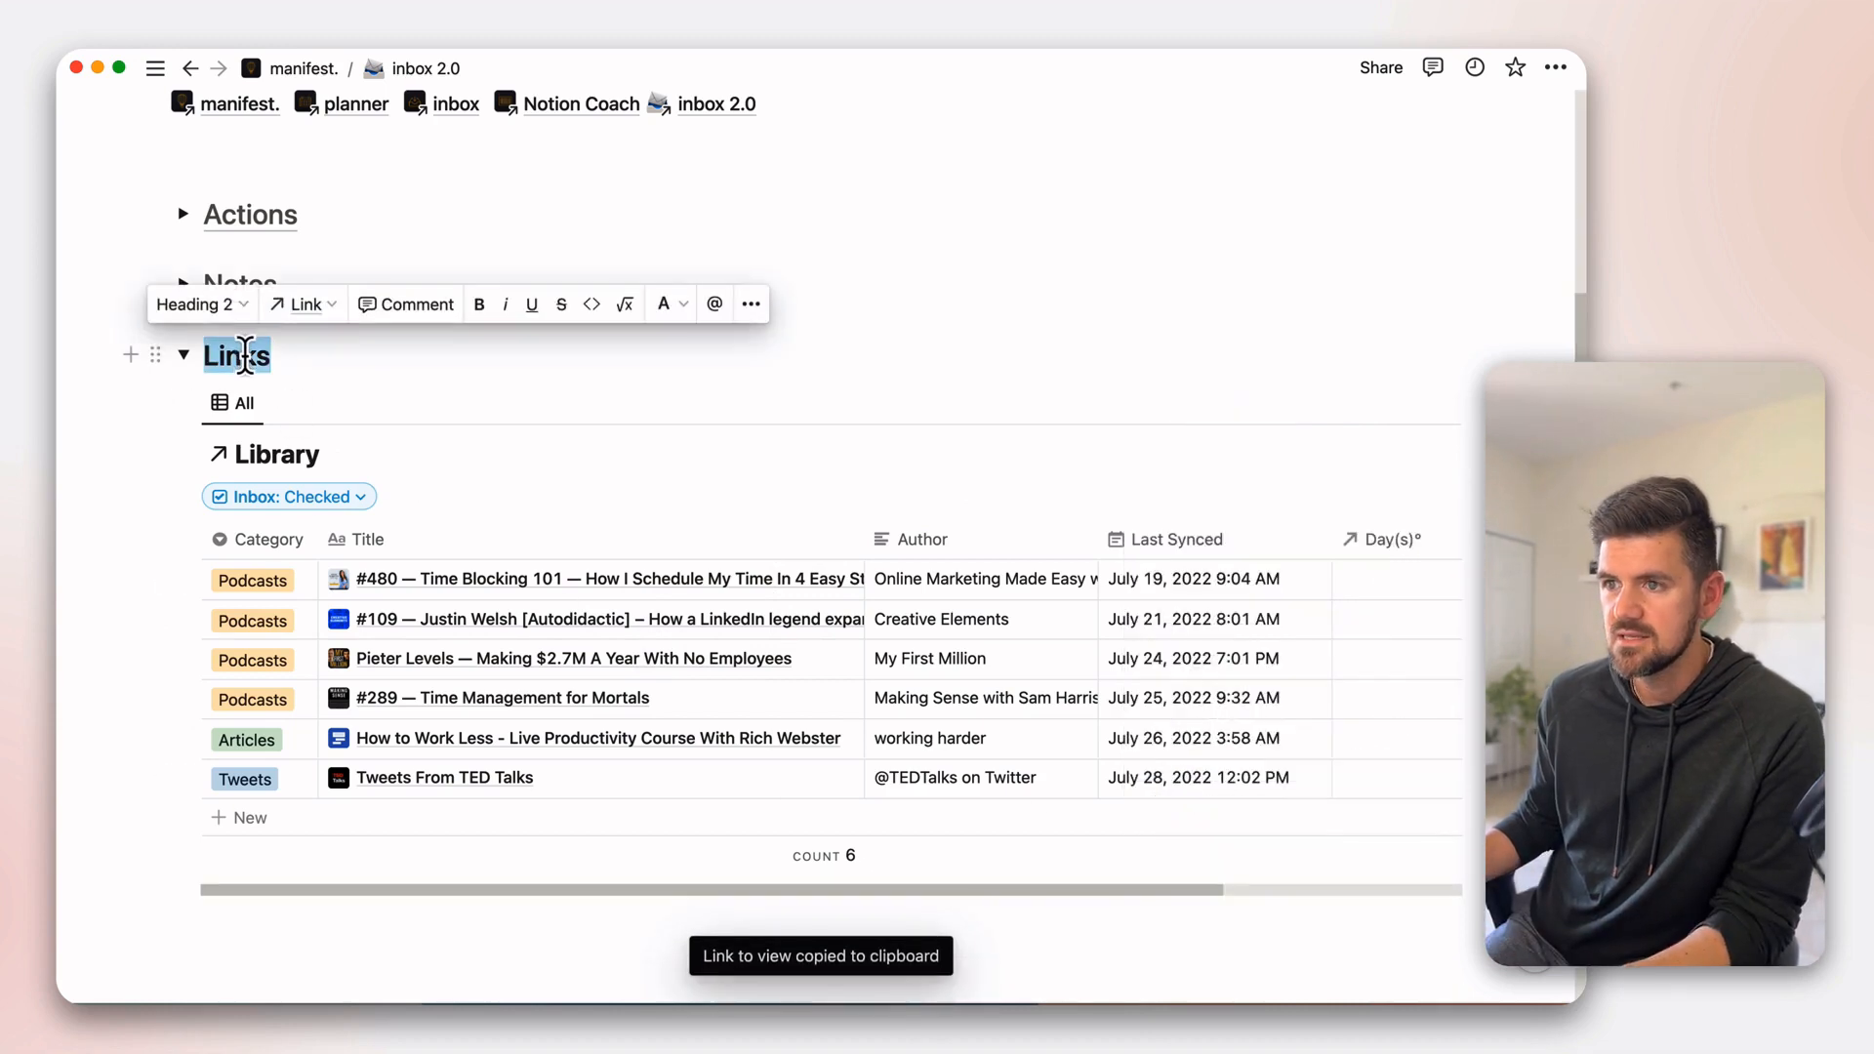
left_click(317, 308)
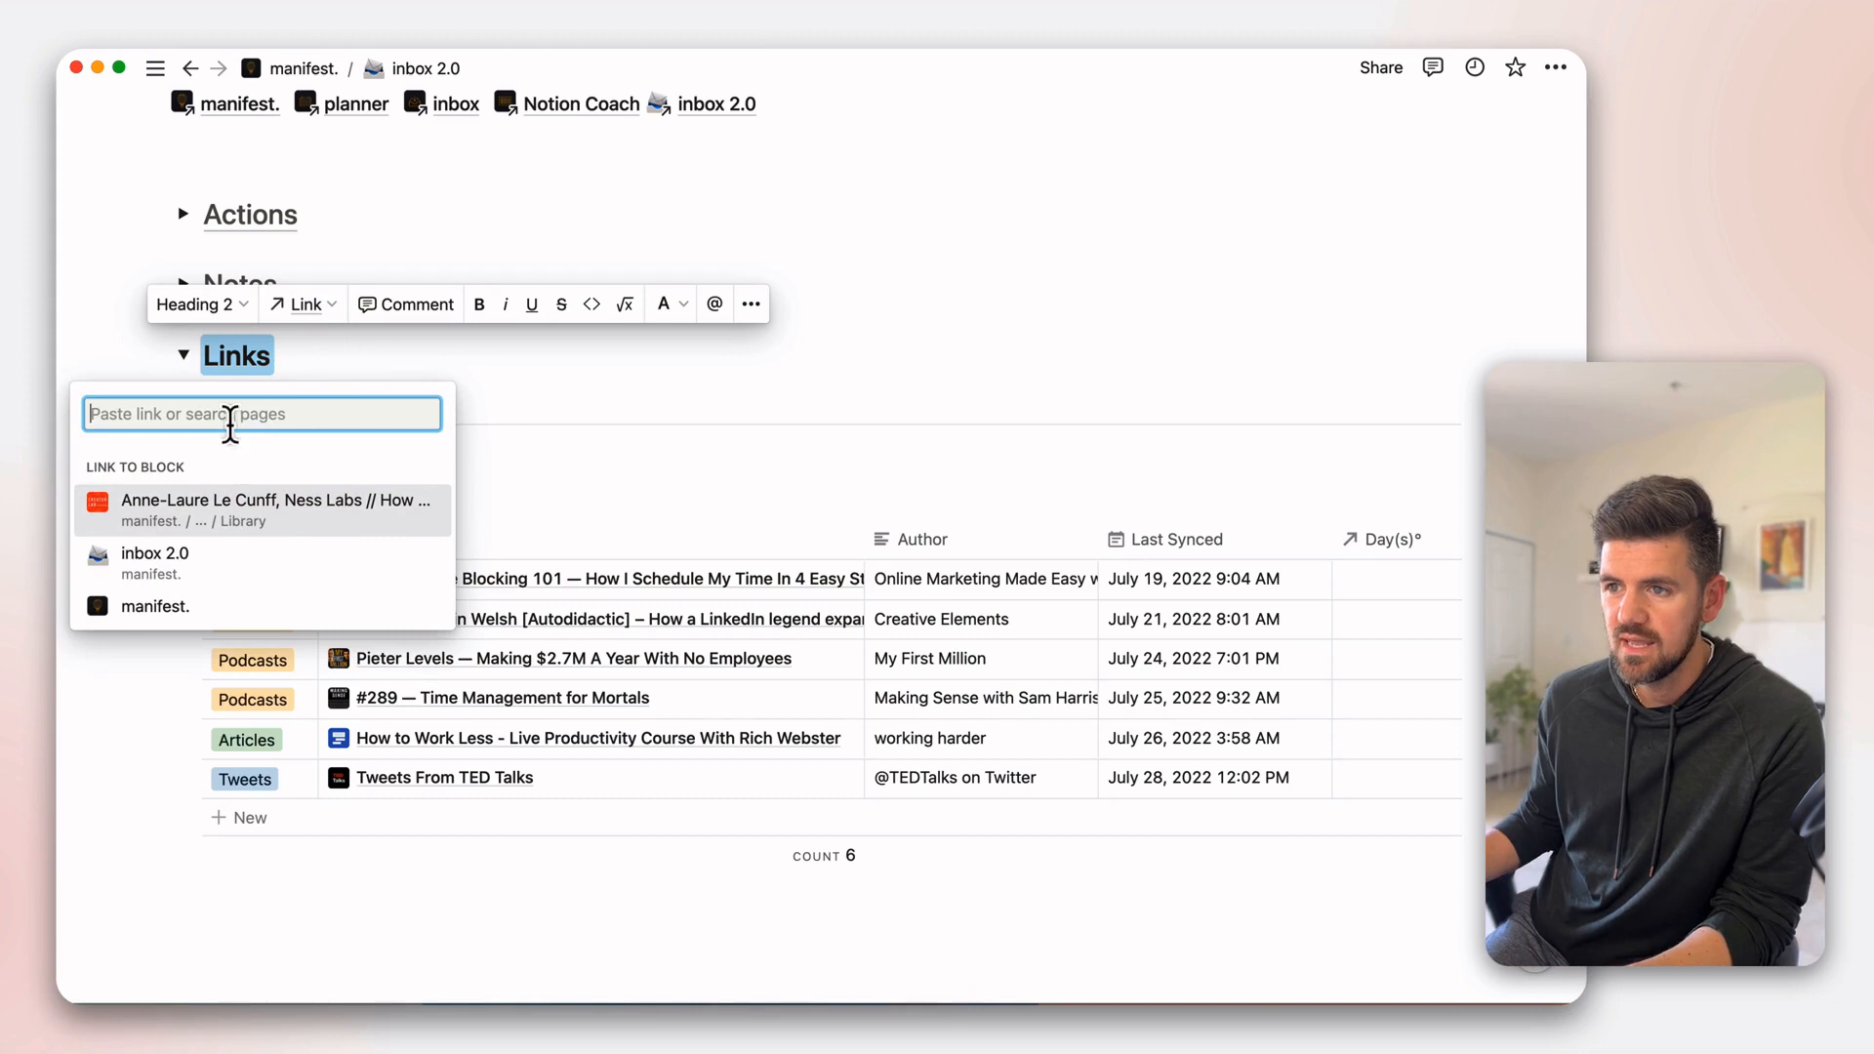
key("super+v")
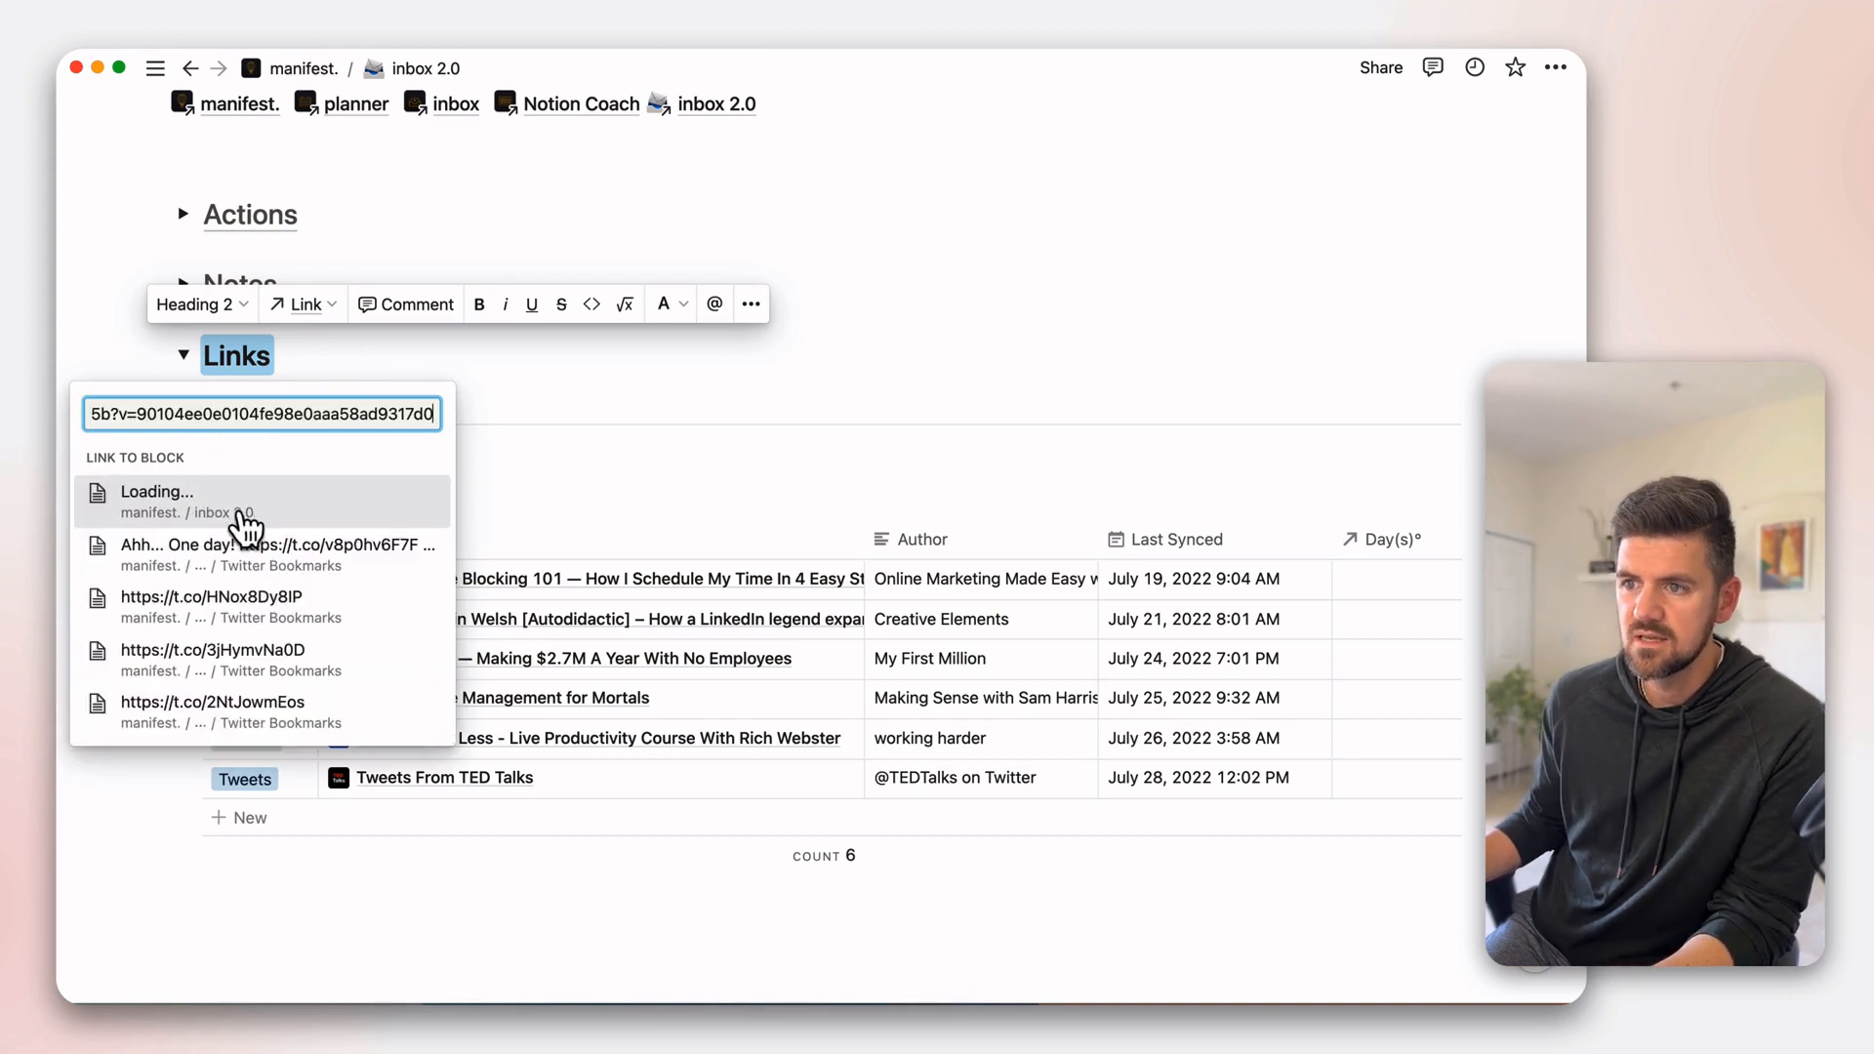
left_click(210, 514)
- Follow the Links heading's link to its full-page view, return to inbox 2.0 and collapse the Links toggle
left_click(233, 358)
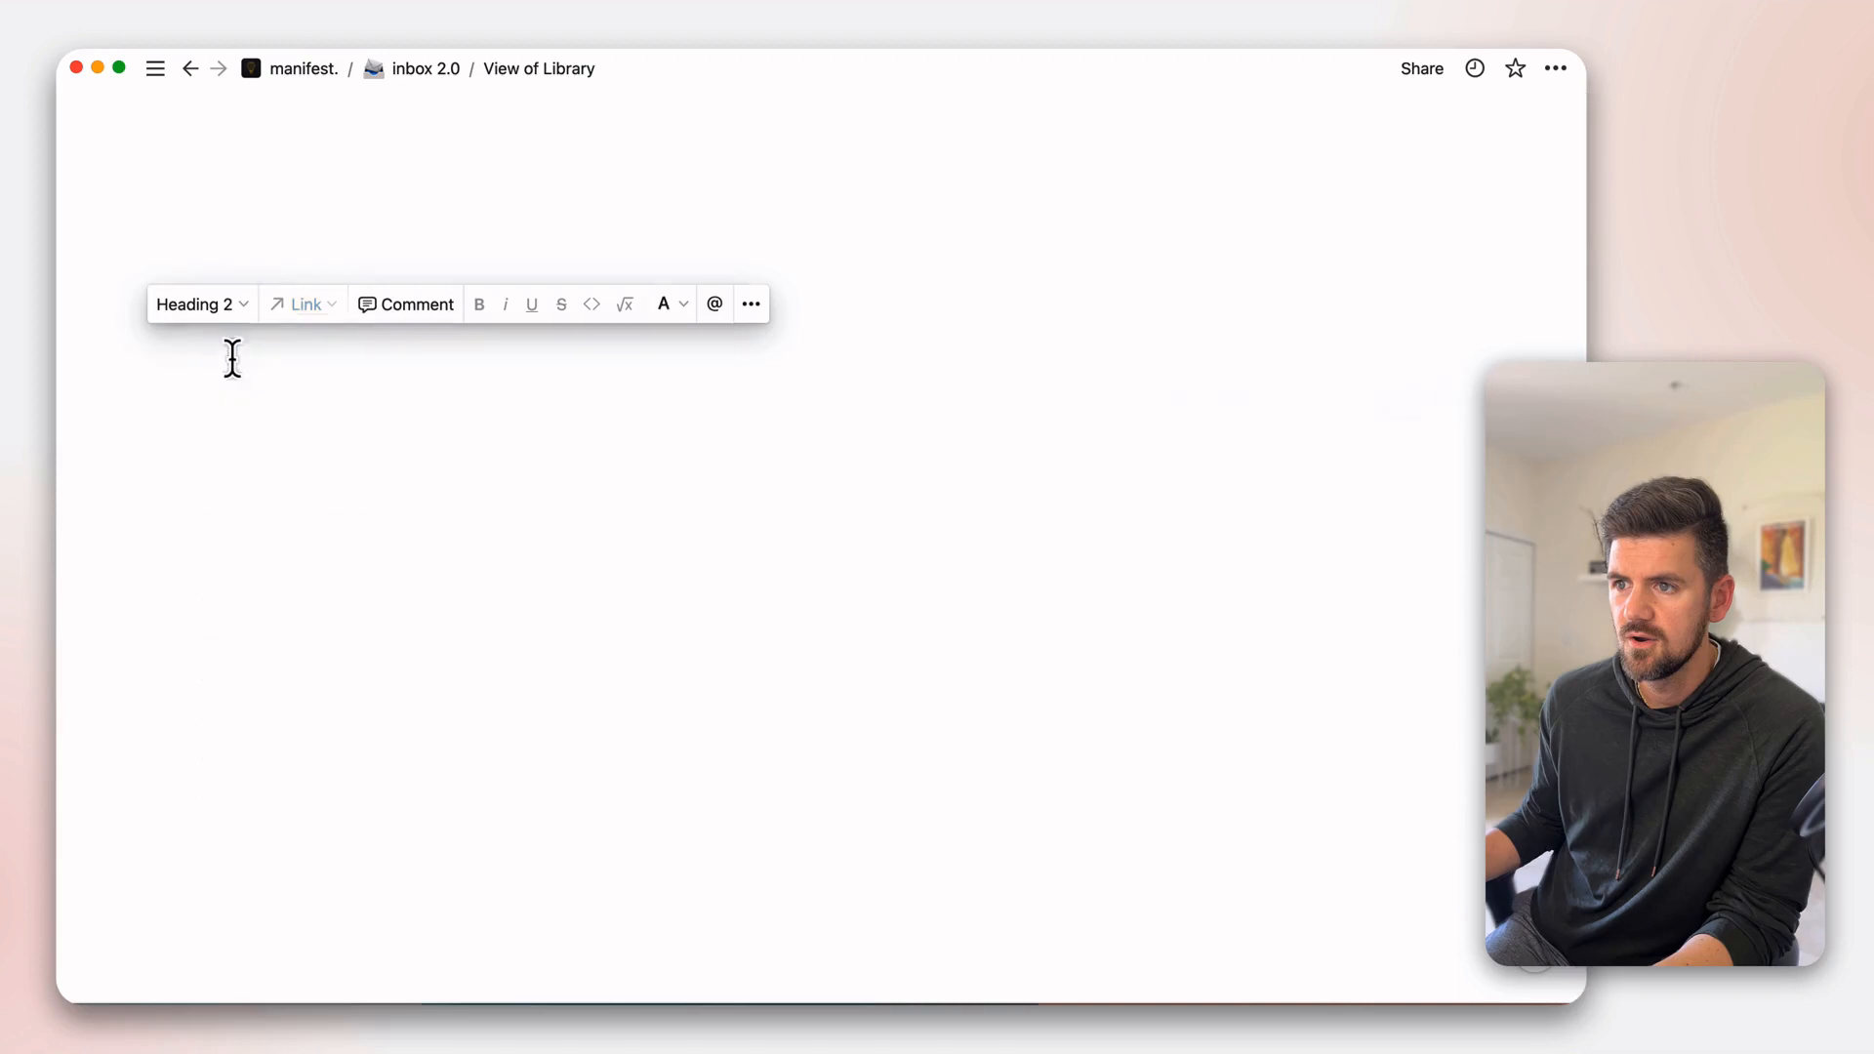
left_click(192, 72)
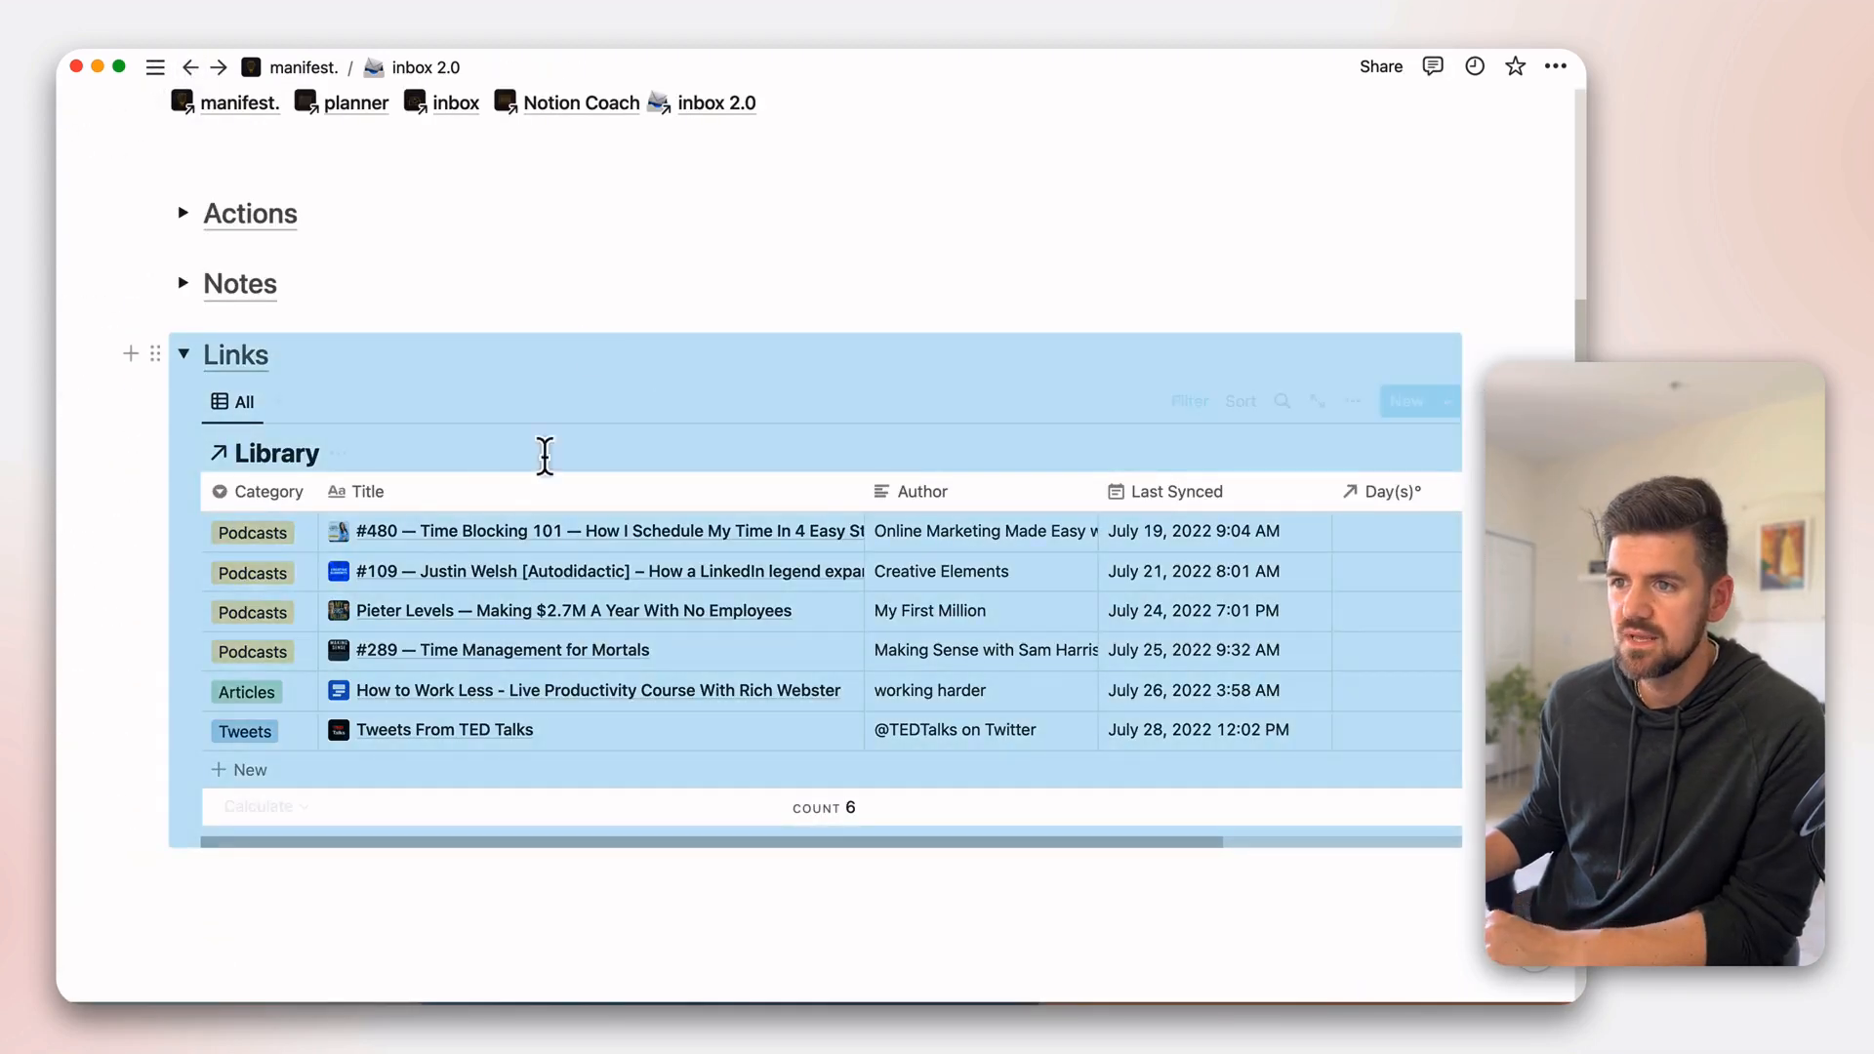
left_click(183, 354)
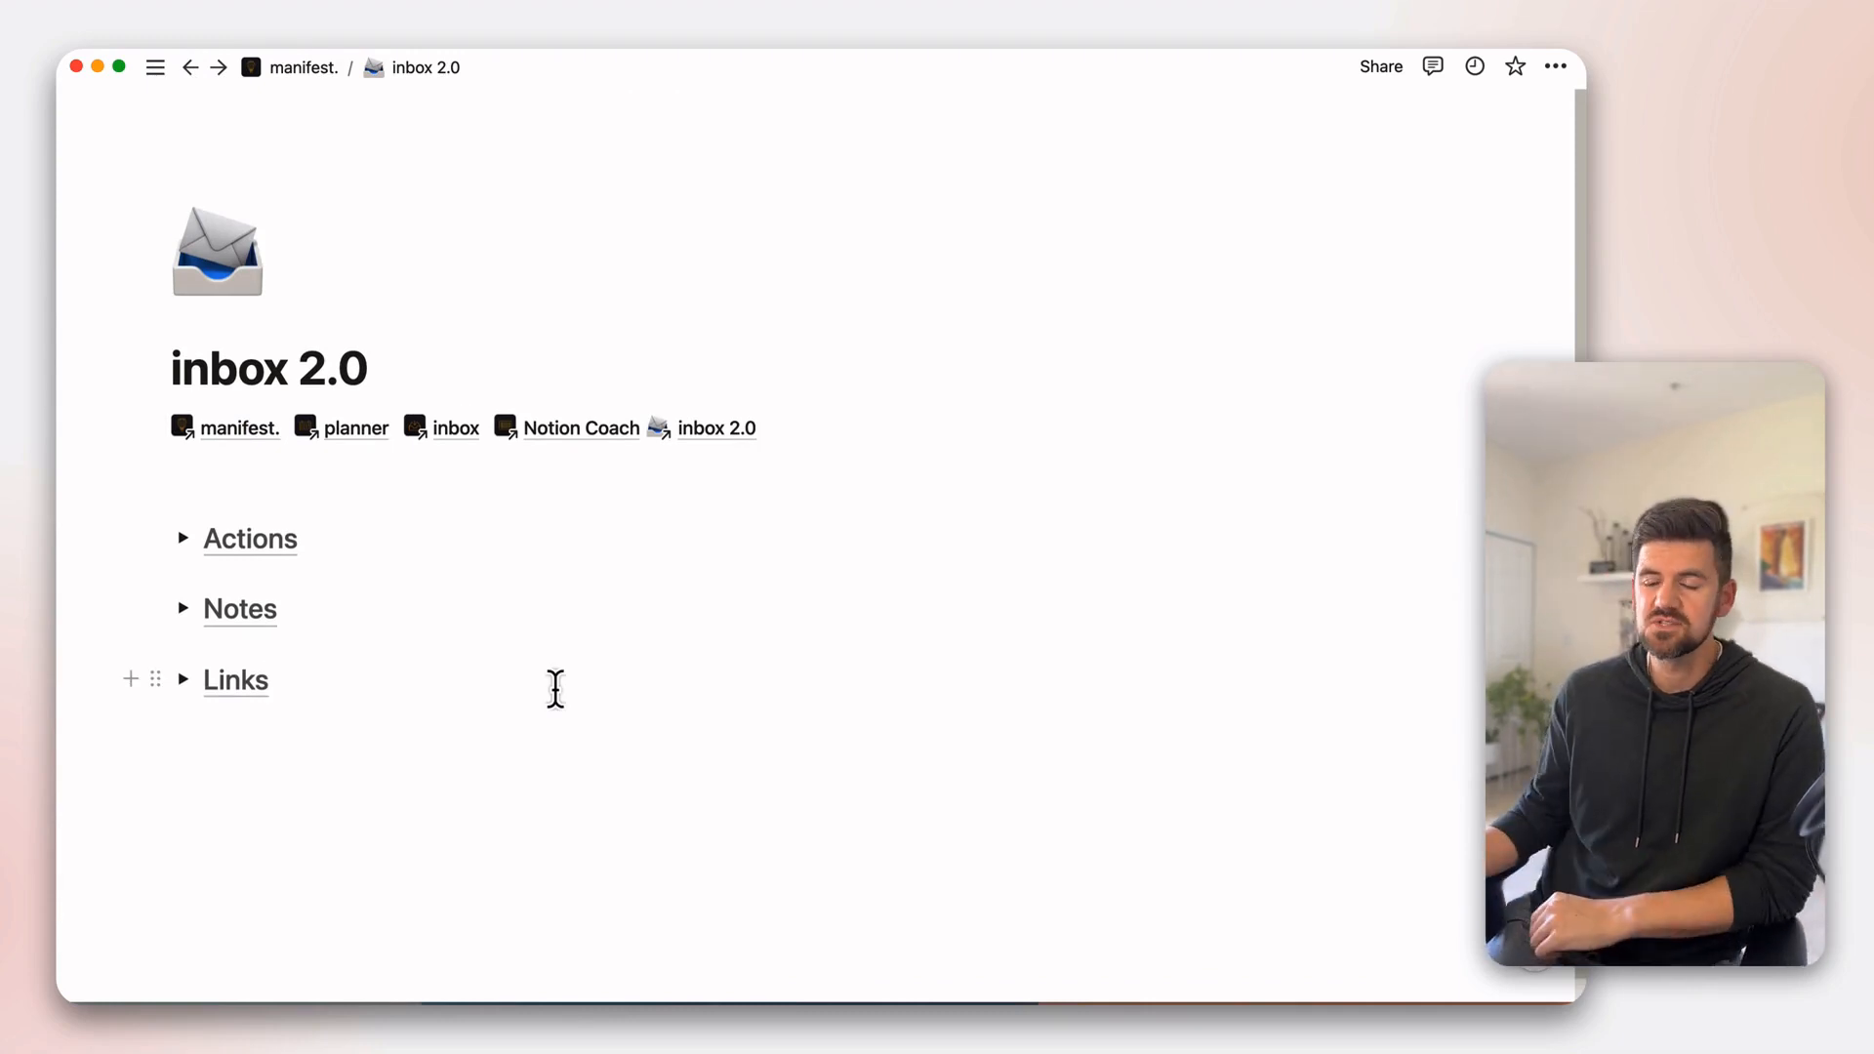
- Expand the Links, Notes and Actions toggles to examine their database views, and collapse all three again
left_click(184, 680)
left_click(183, 608)
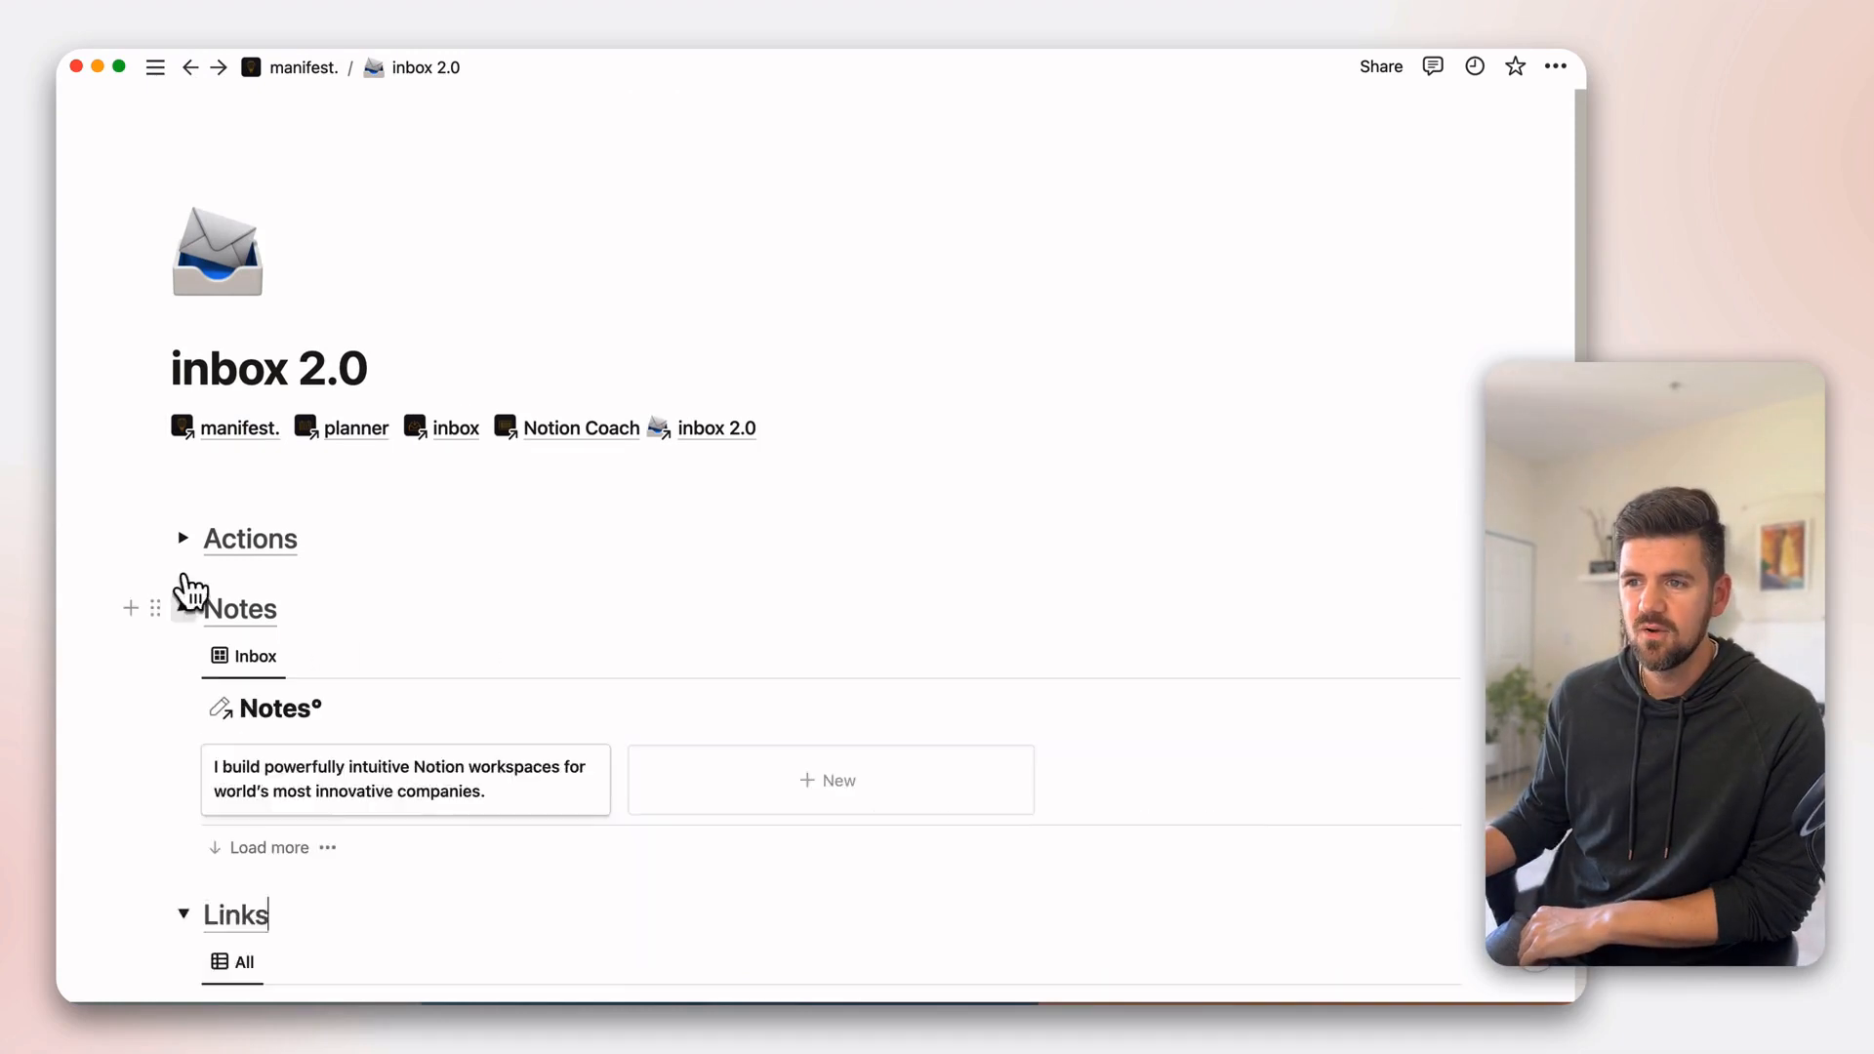
left_click(182, 538)
scroll(606, 573, "down", 2)
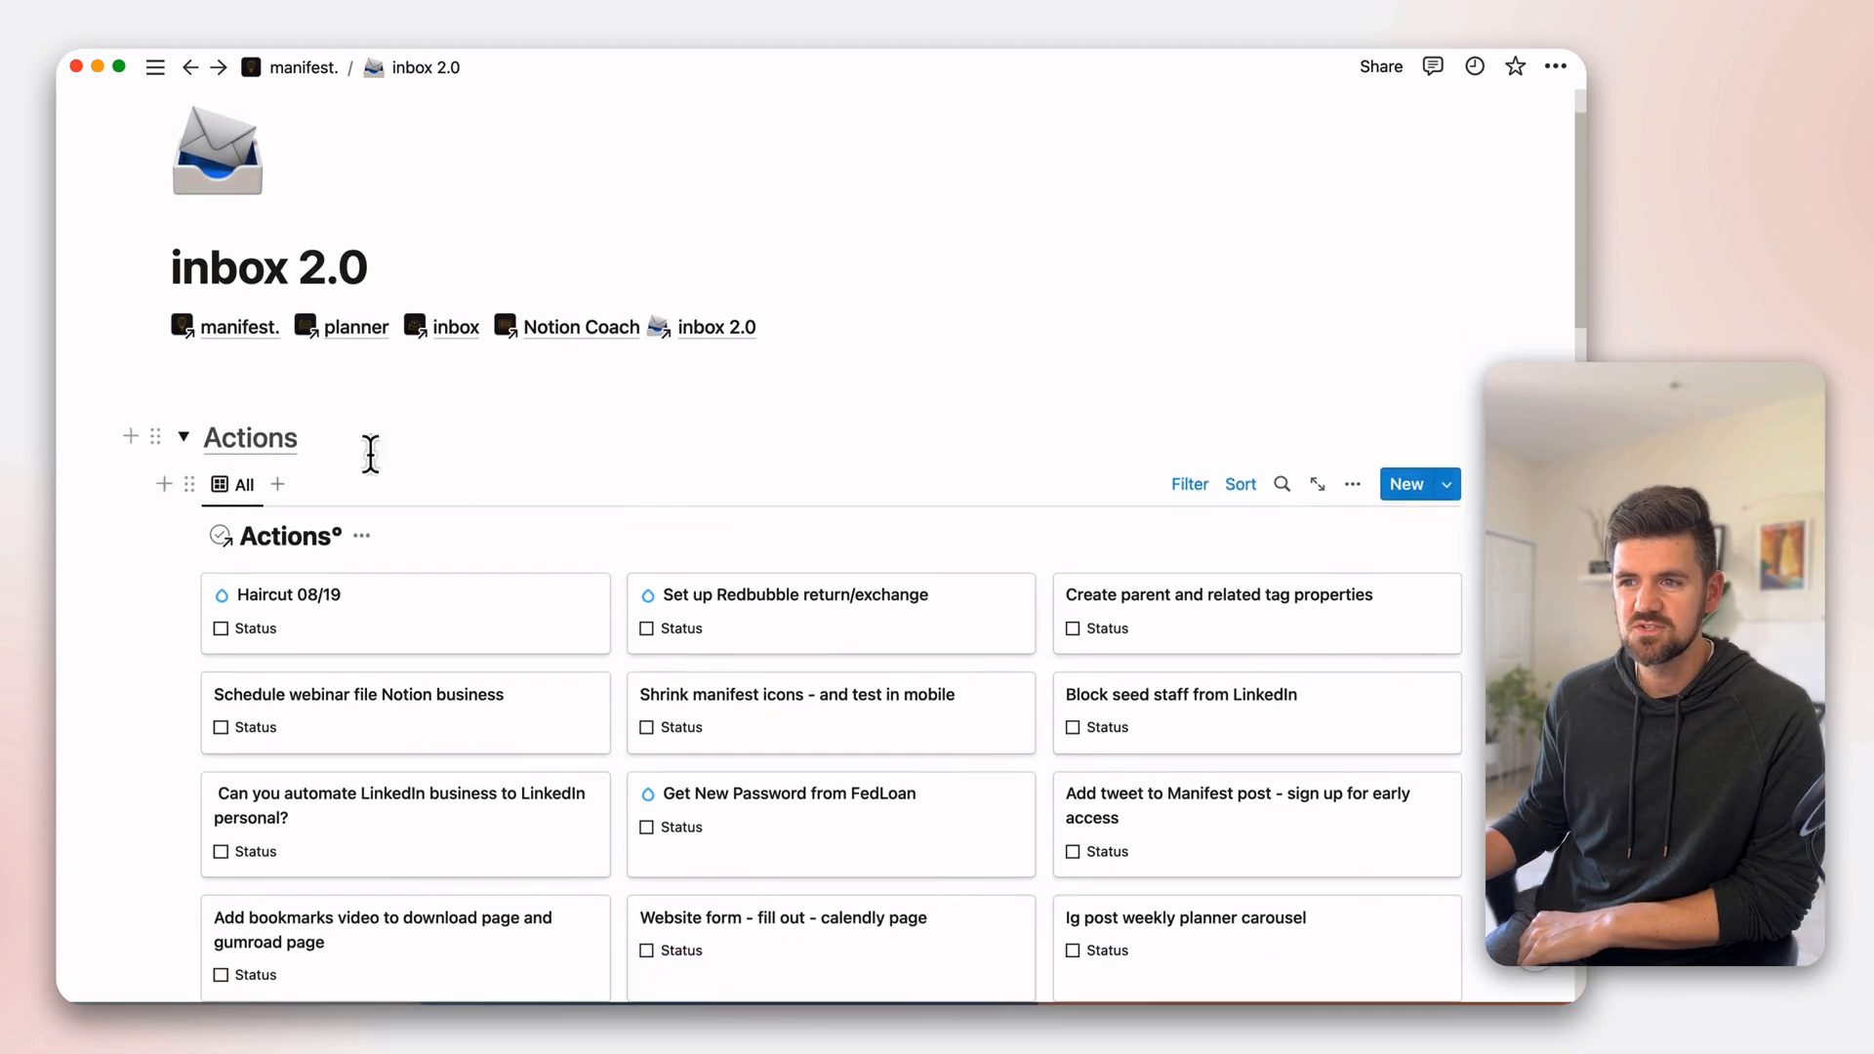
left_click(184, 439)
left_click(183, 508)
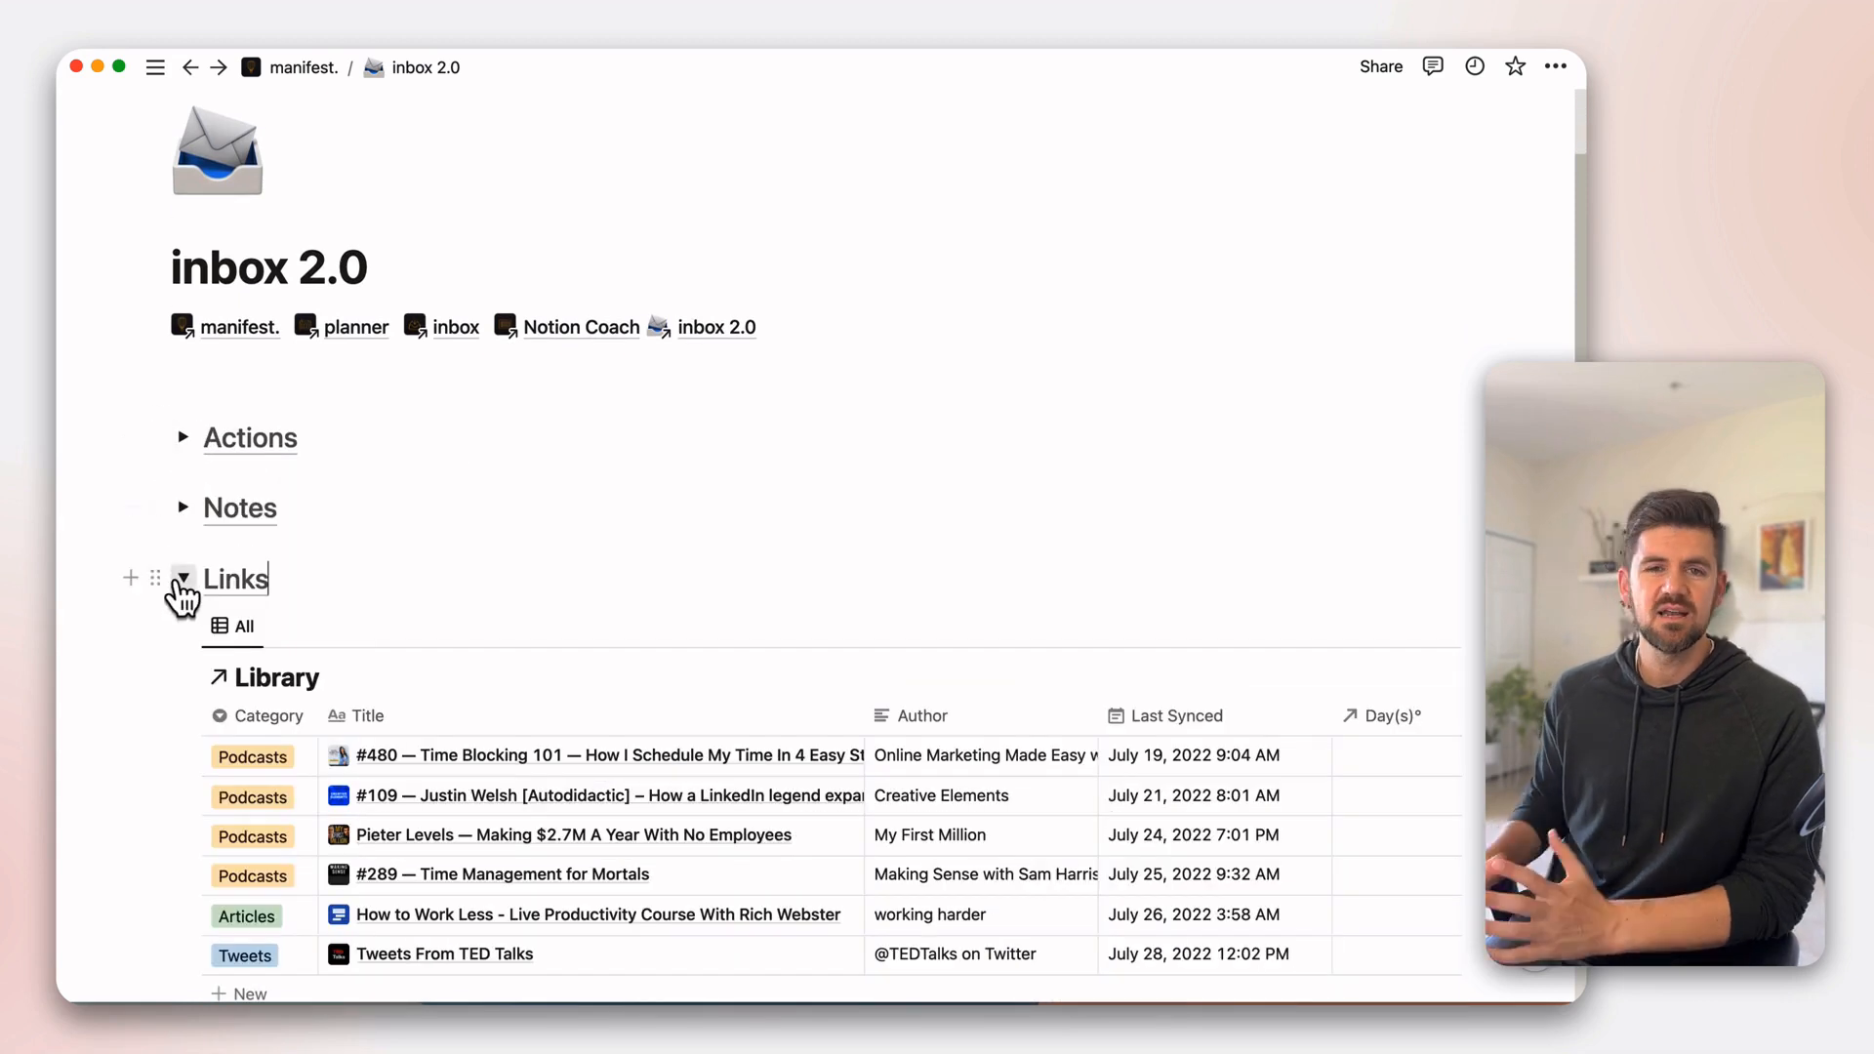
left_click(183, 579)
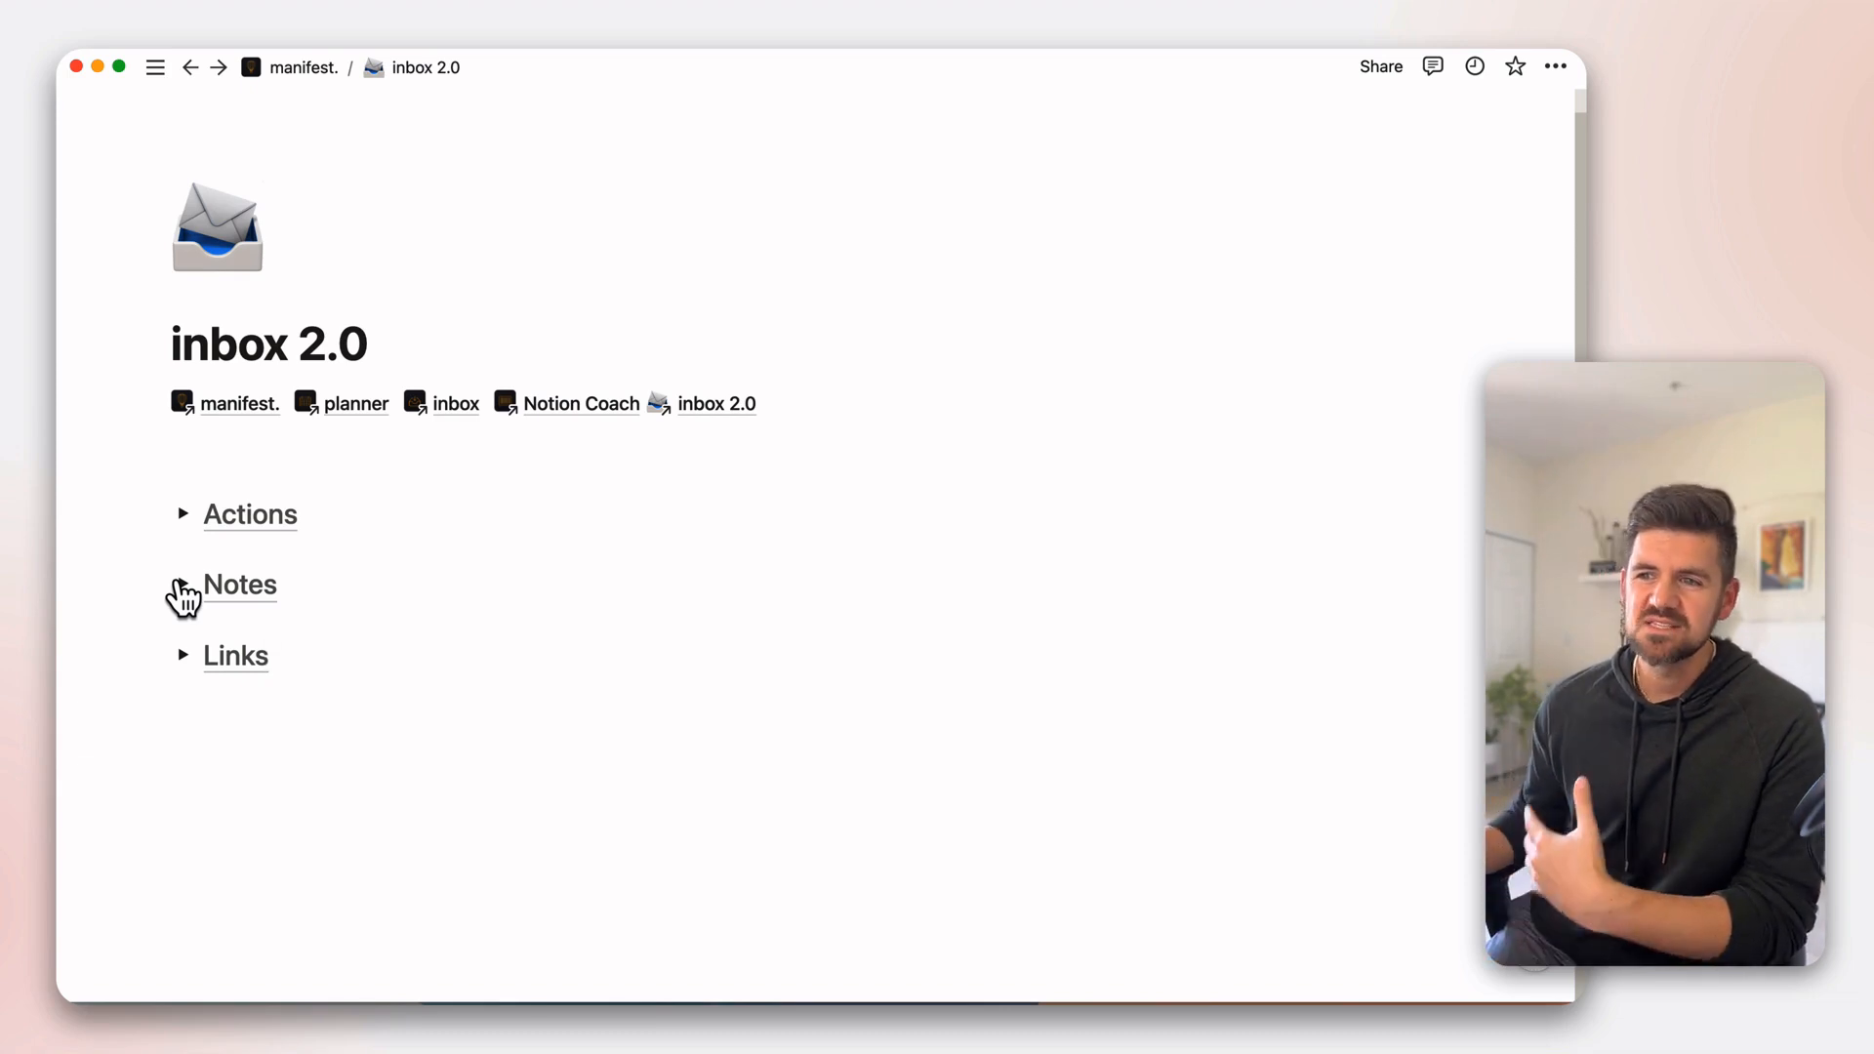
- Go to the manifest. page through the navigation row and collapse the MENU toggle under DASHBOARDS
left_click(229, 406)
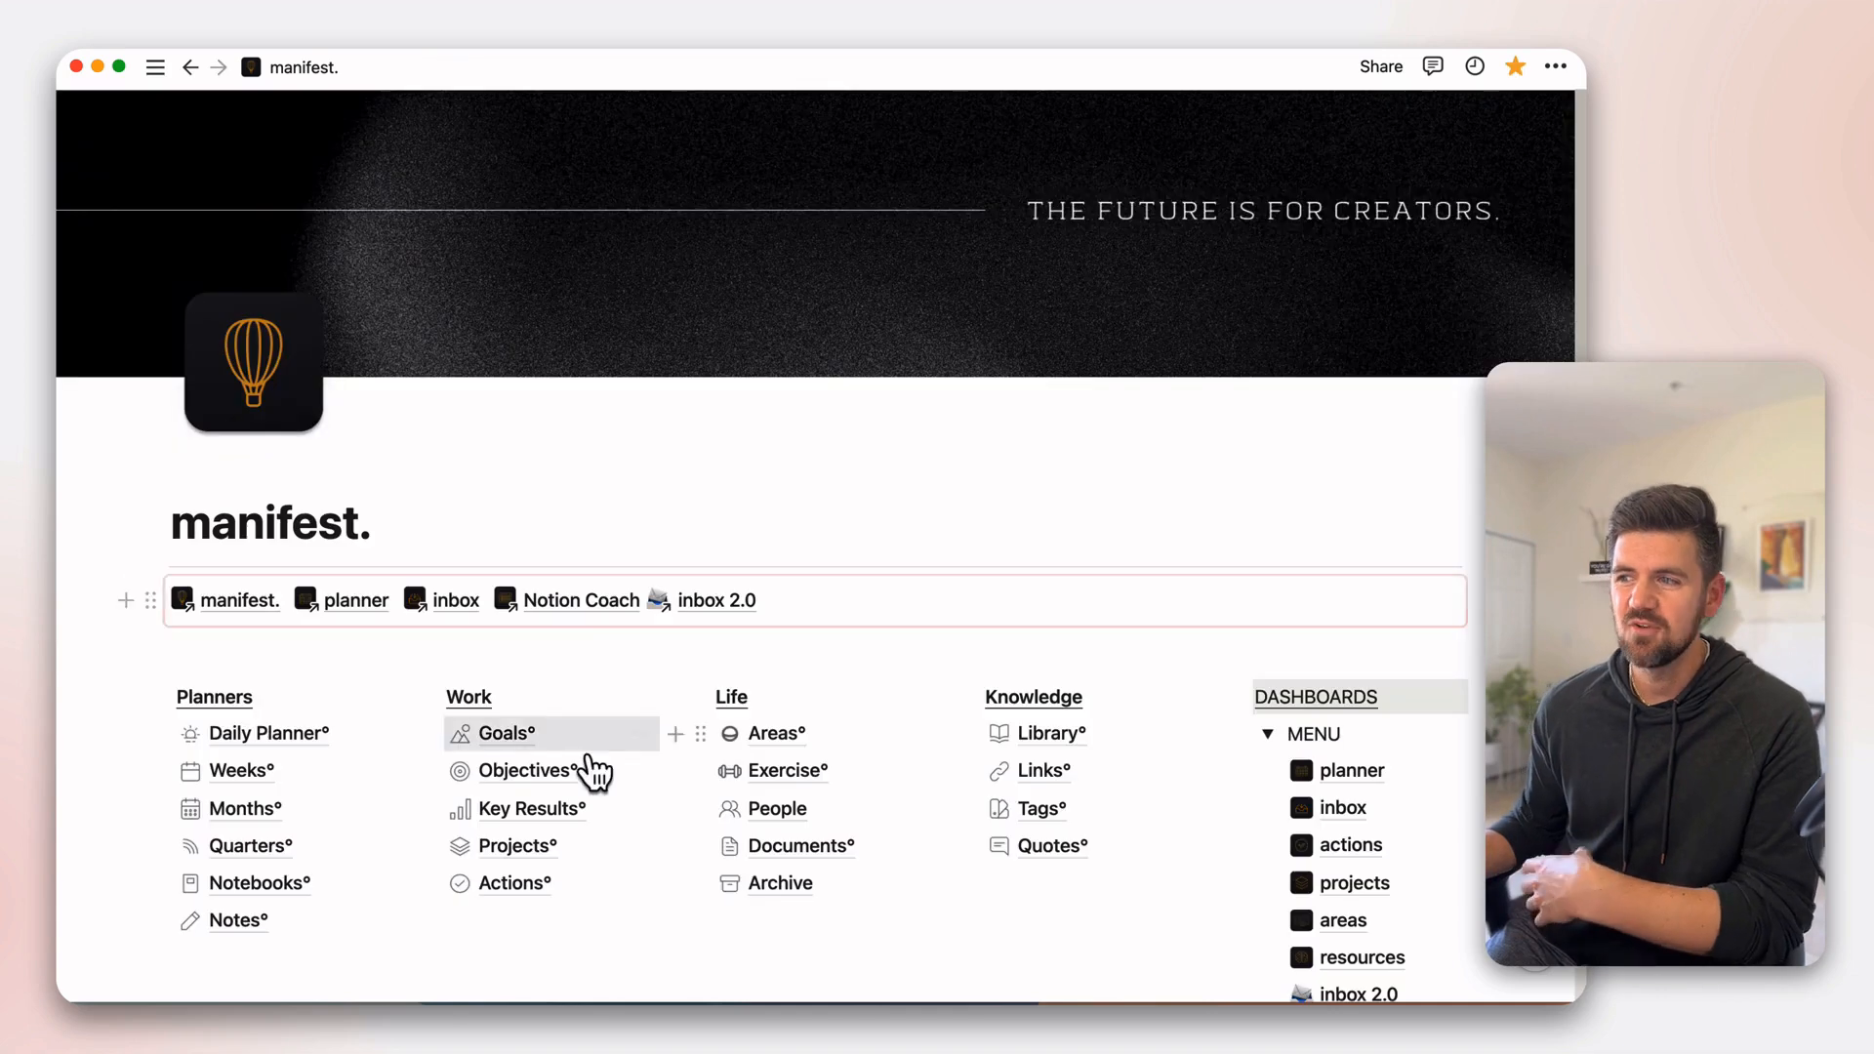
left_click(1267, 733)
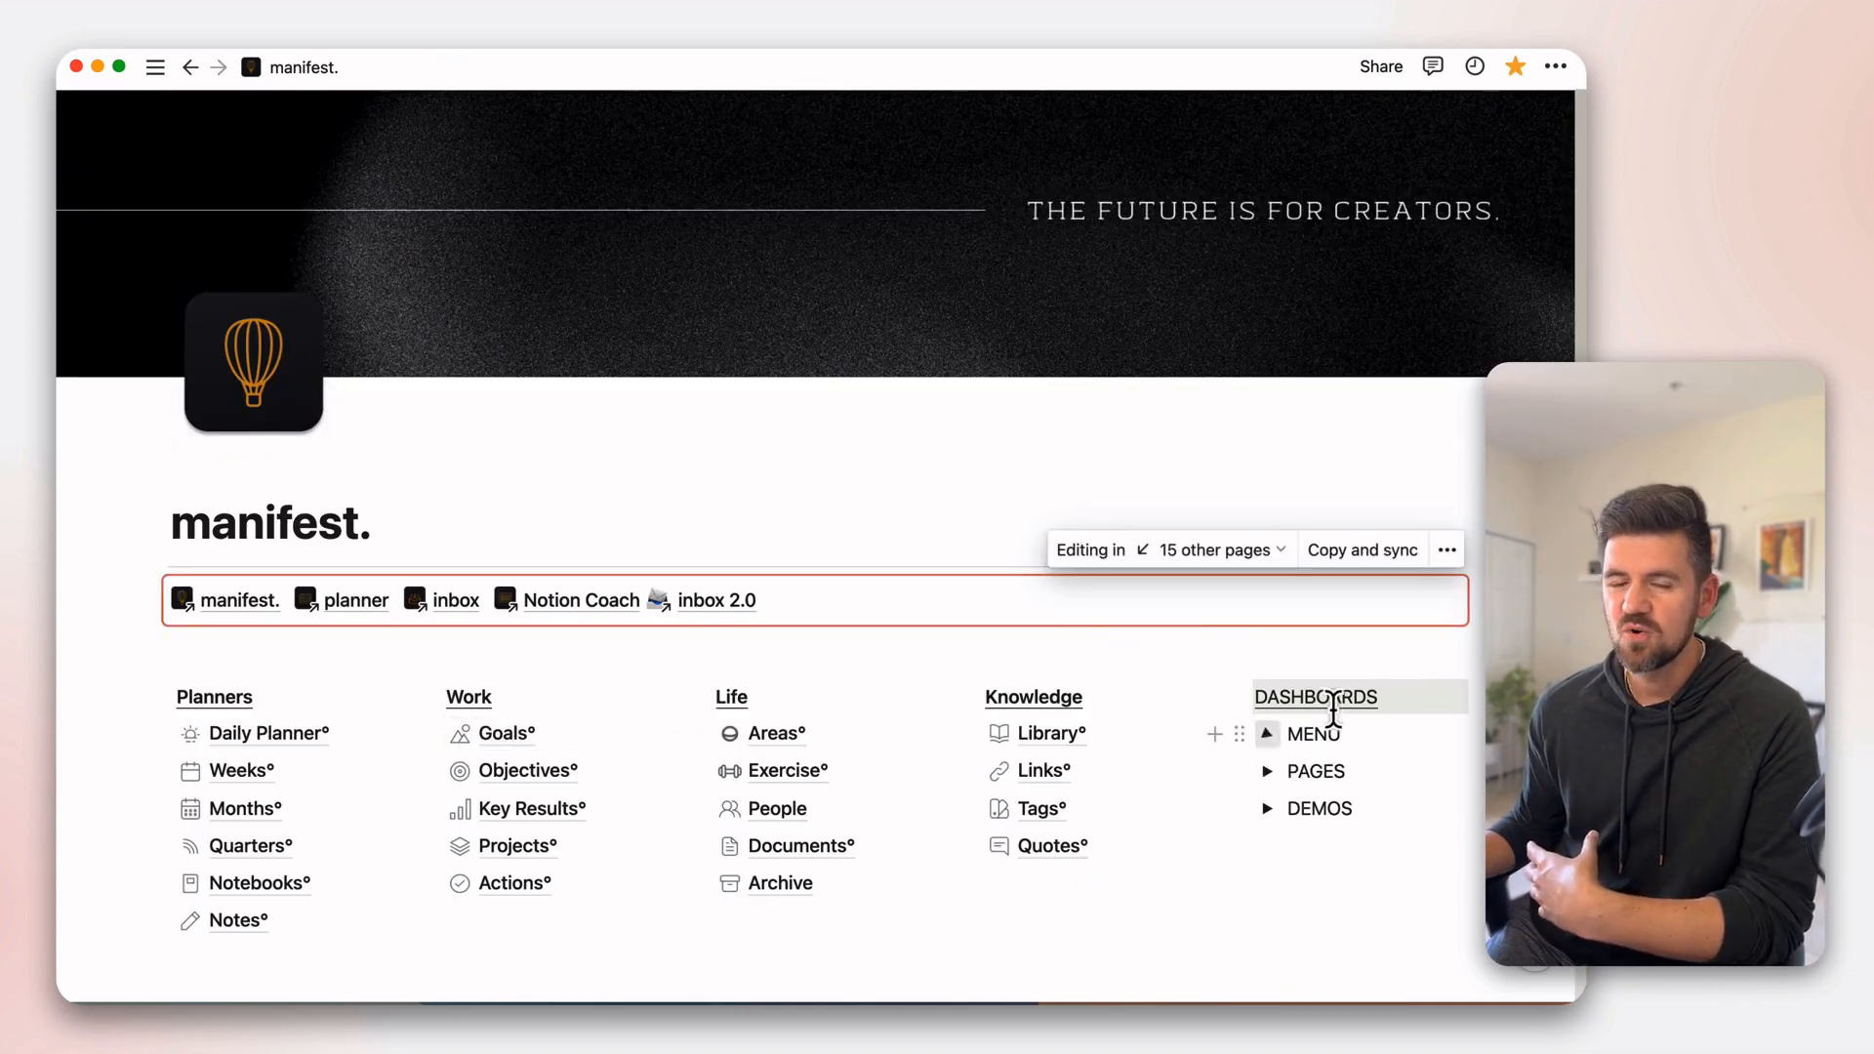